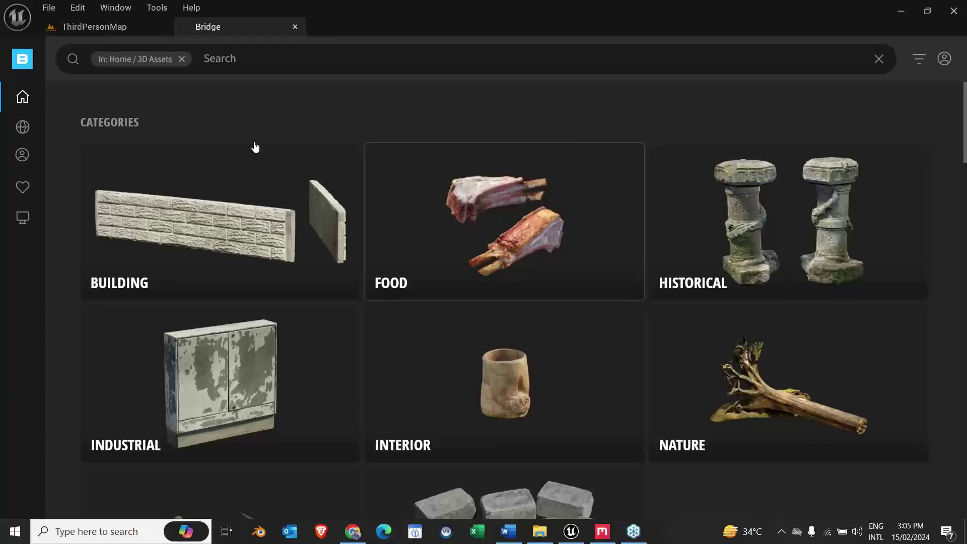
pyautogui.click(117, 29)
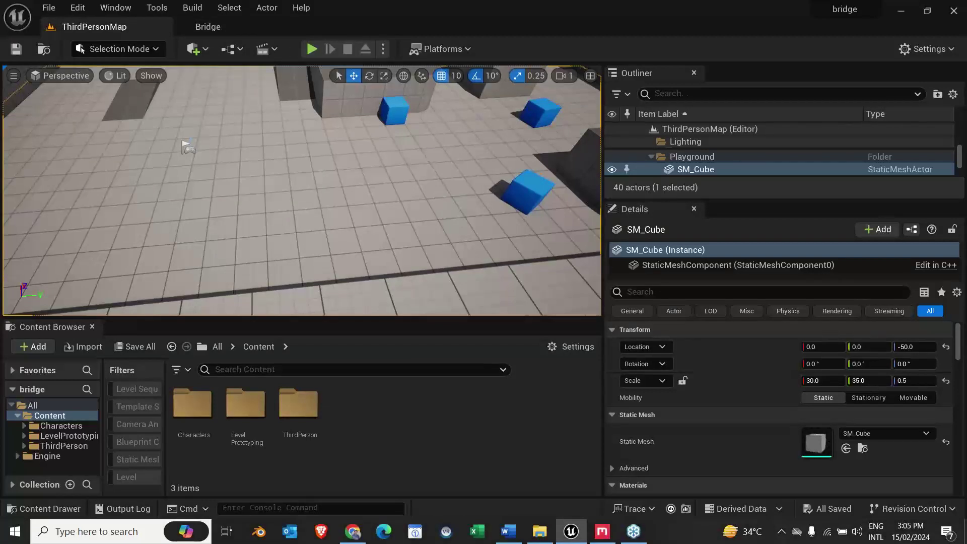
pyautogui.click(270, 28)
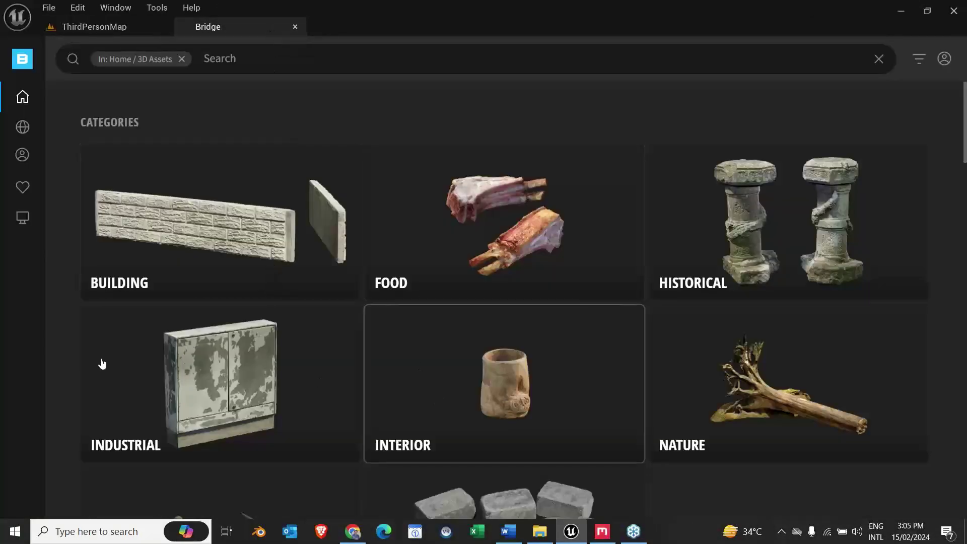
pyautogui.click(101, 28)
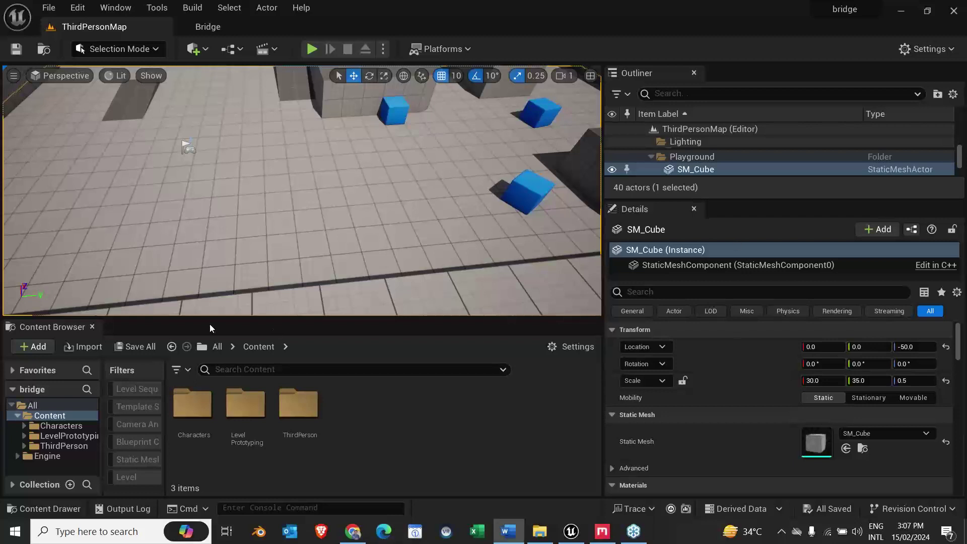
pyautogui.click(231, 29)
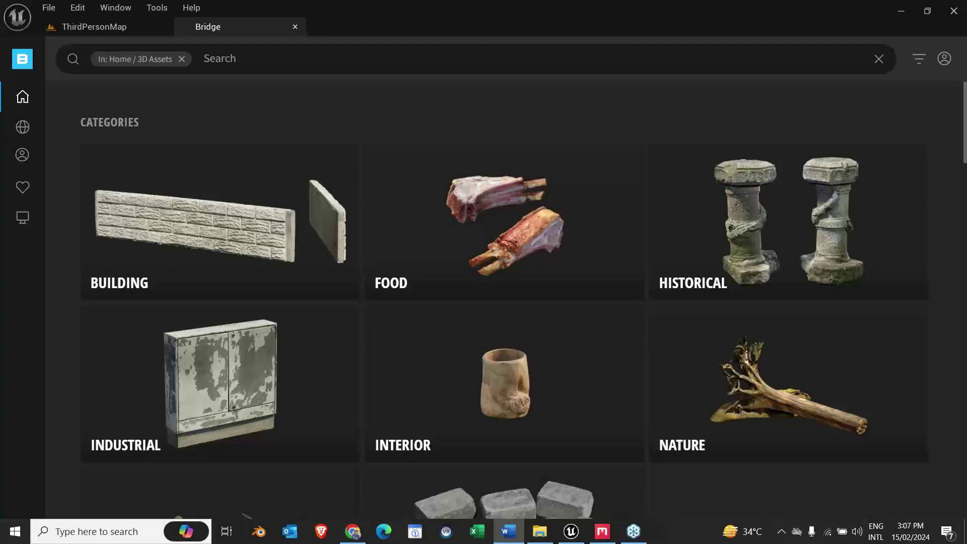
# Step: Open Quixel Bridge from the ThirdPersonMap level editor and go to its home page
pyautogui.click(122, 30)
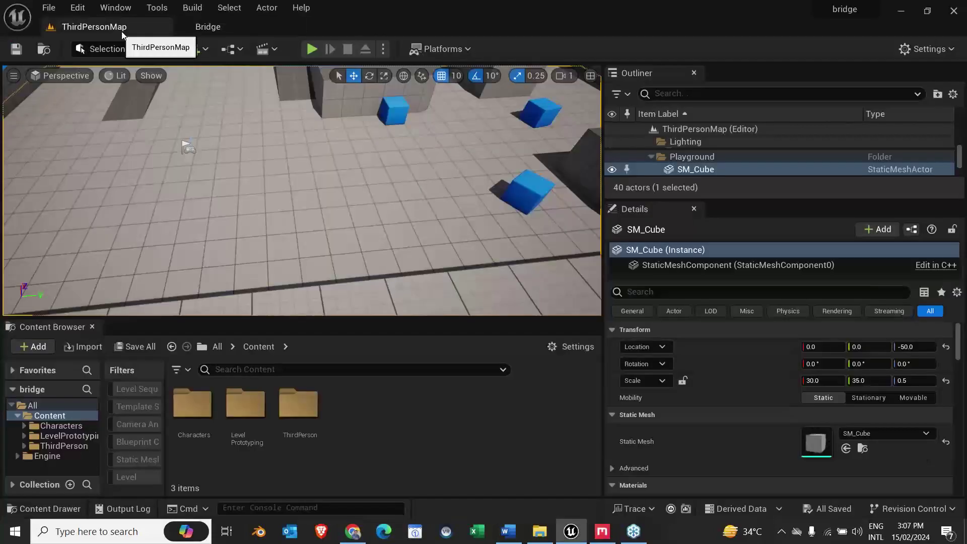
pyautogui.click(194, 49)
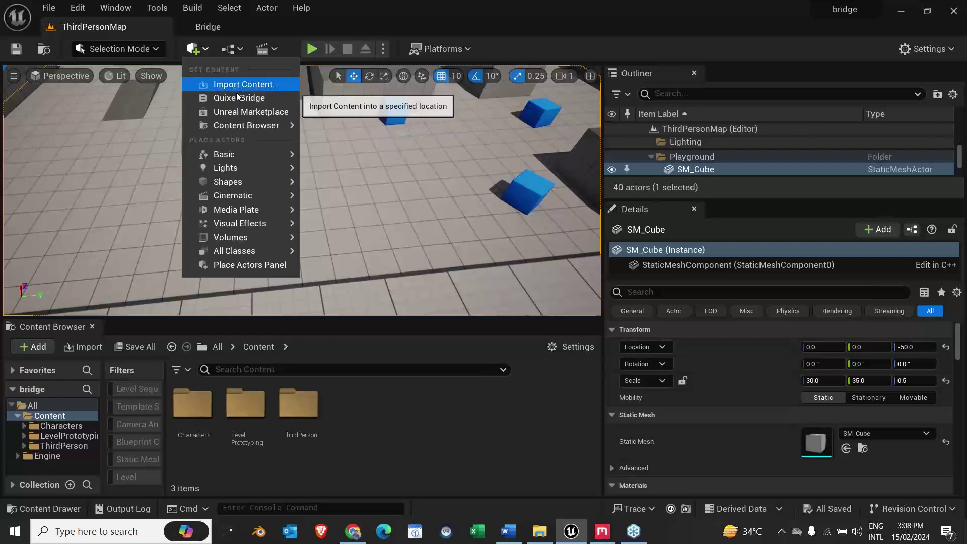
pyautogui.click(242, 97)
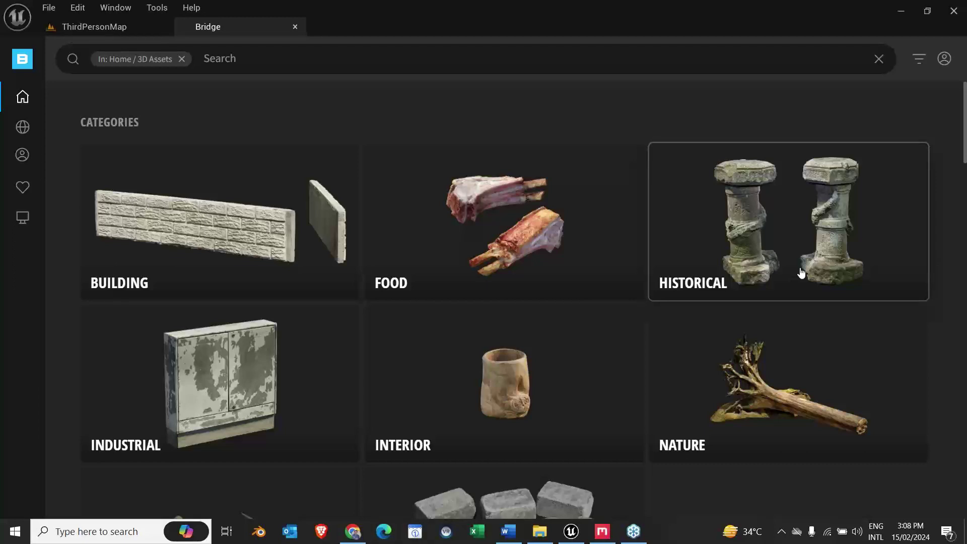
pyautogui.click(36, 96)
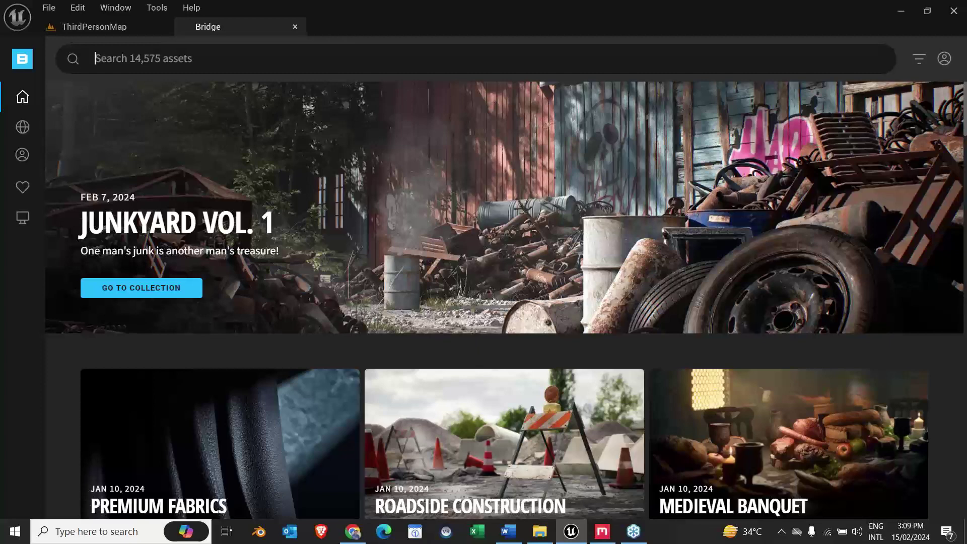
# Step: Look through the Home categories and the Environment collections in Bridge
pyautogui.moveTo(20, 249)
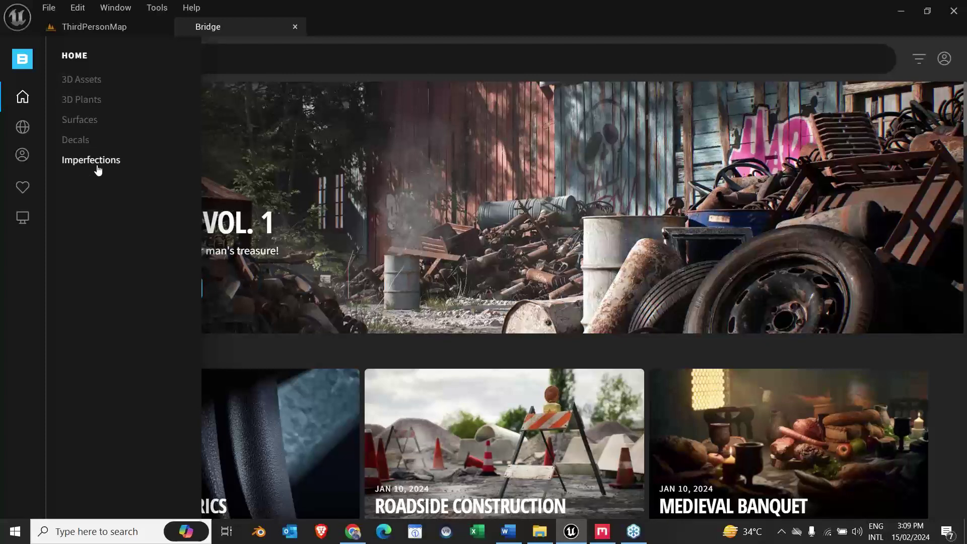
pyautogui.click(23, 132)
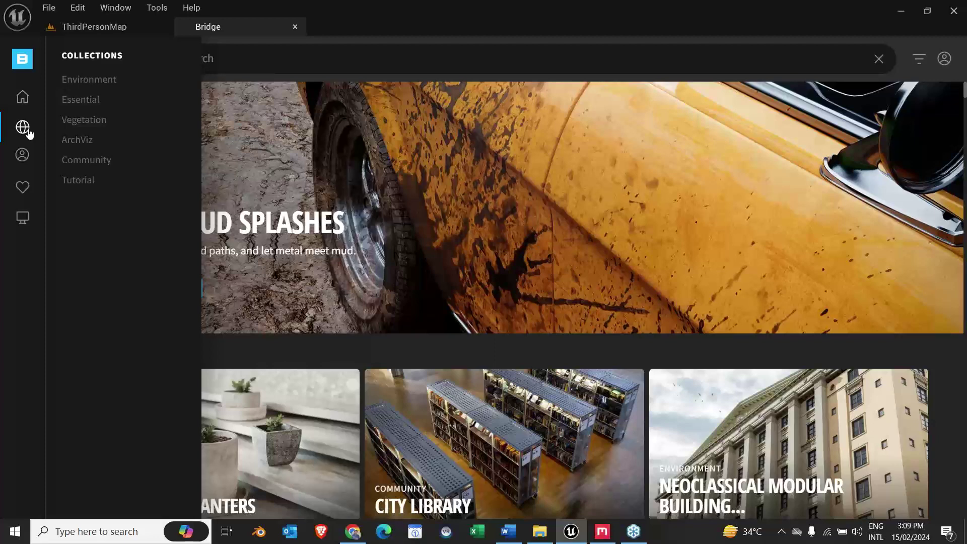
pyautogui.click(99, 81)
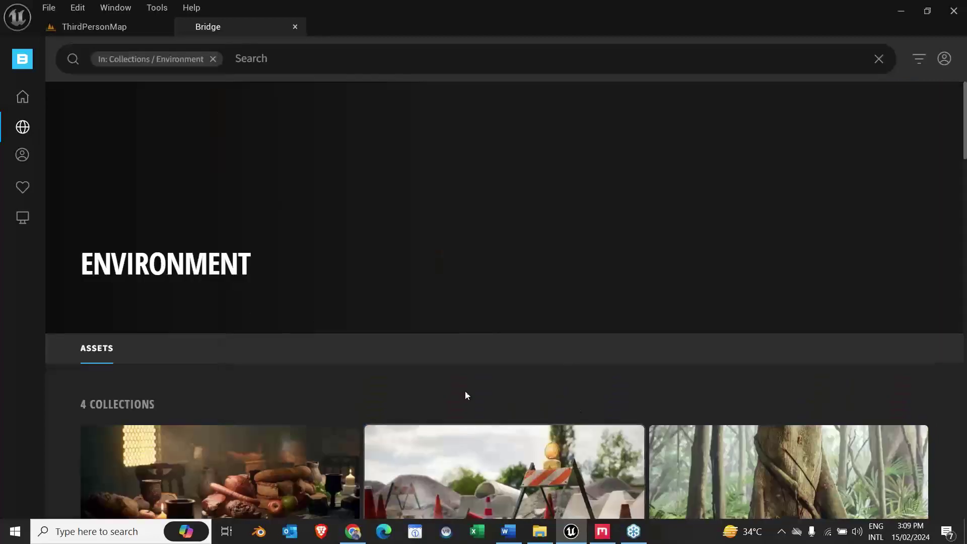
pyautogui.scroll(-3, 412, 387)
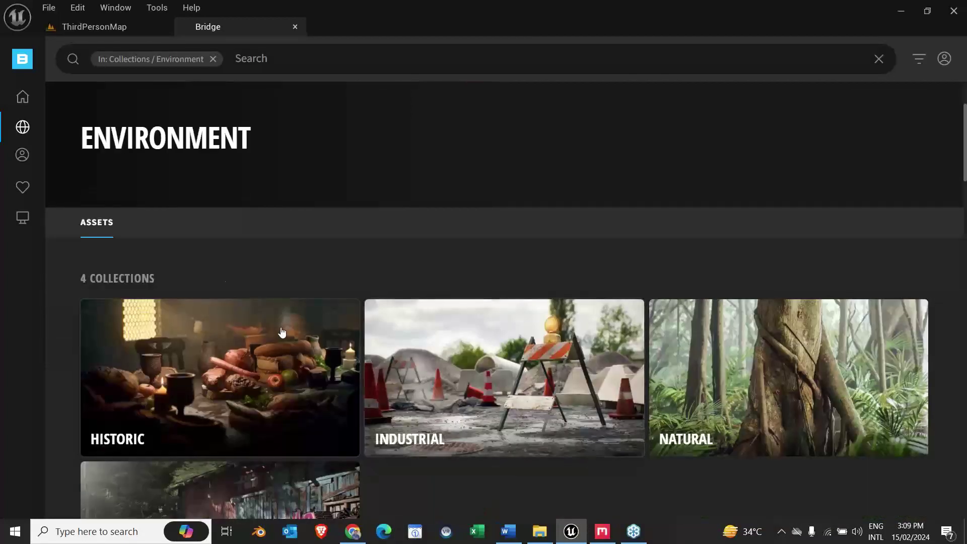
# Step: Open the Building category of the 3D assets on the Bridge home page
pyautogui.click(22, 101)
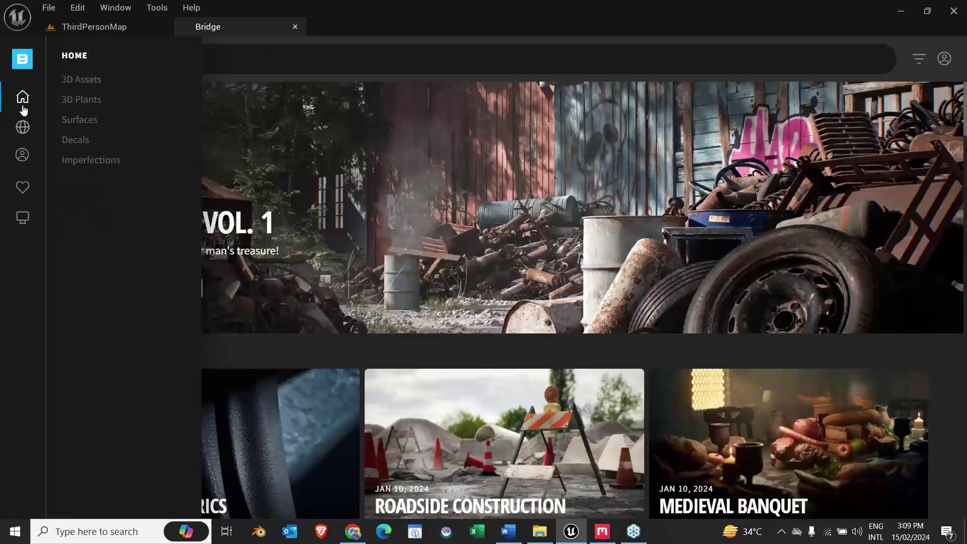
pyautogui.click(76, 84)
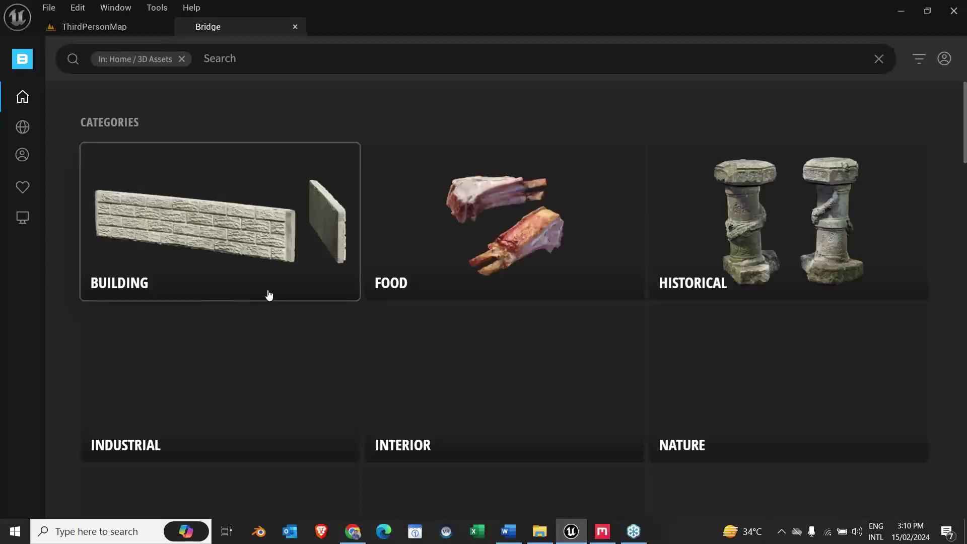
pyautogui.click(227, 233)
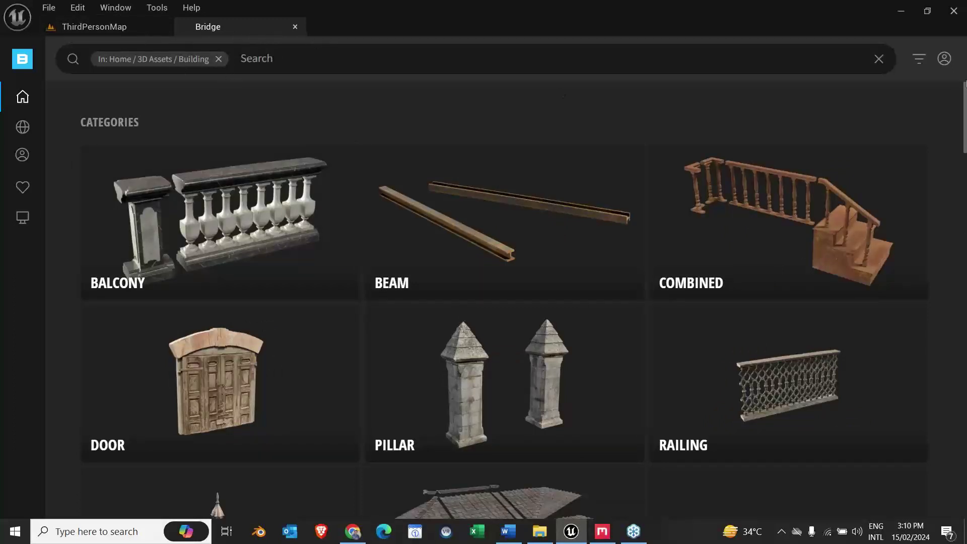
# Step: Check the account options in Bridge and close them again
pyautogui.click(944, 58)
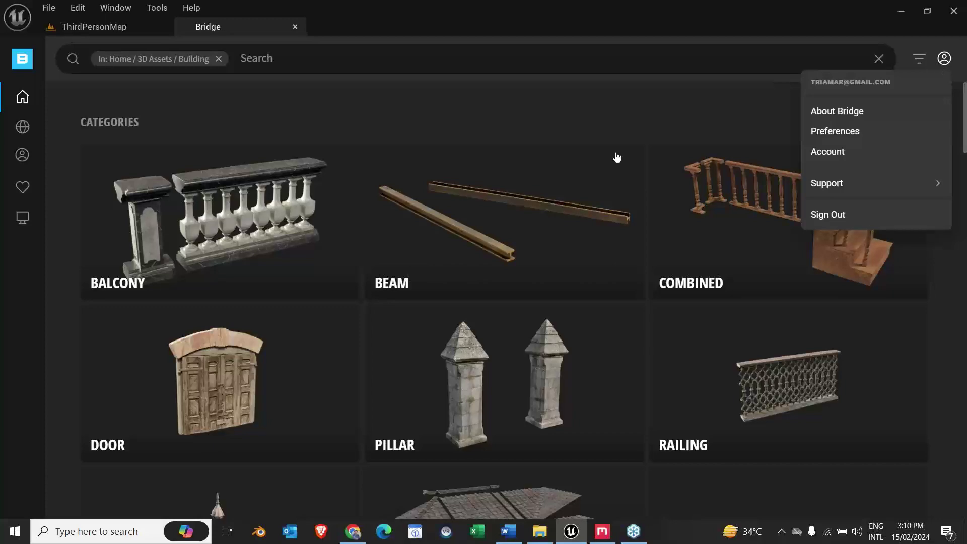
pyautogui.click(119, 31)
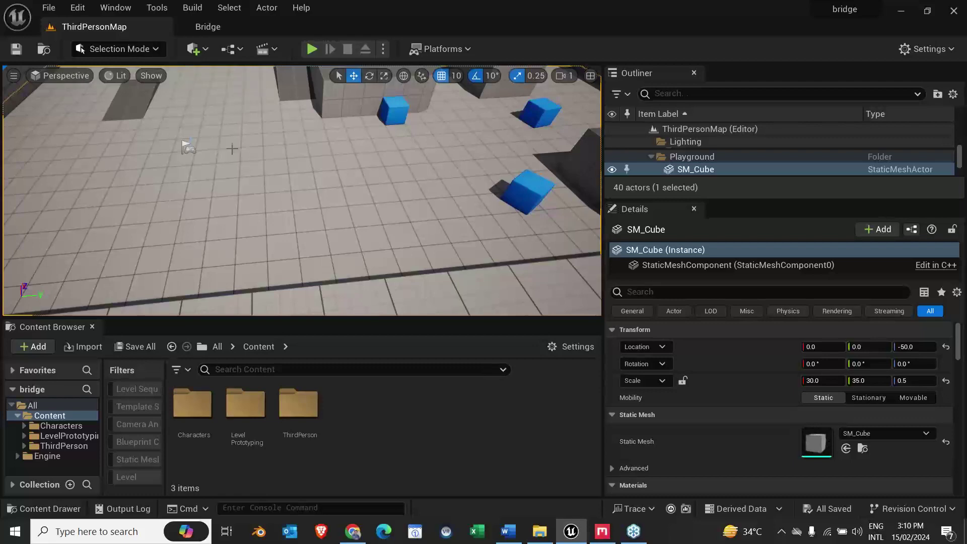
pyautogui.click(194, 49)
pyautogui.click(201, 30)
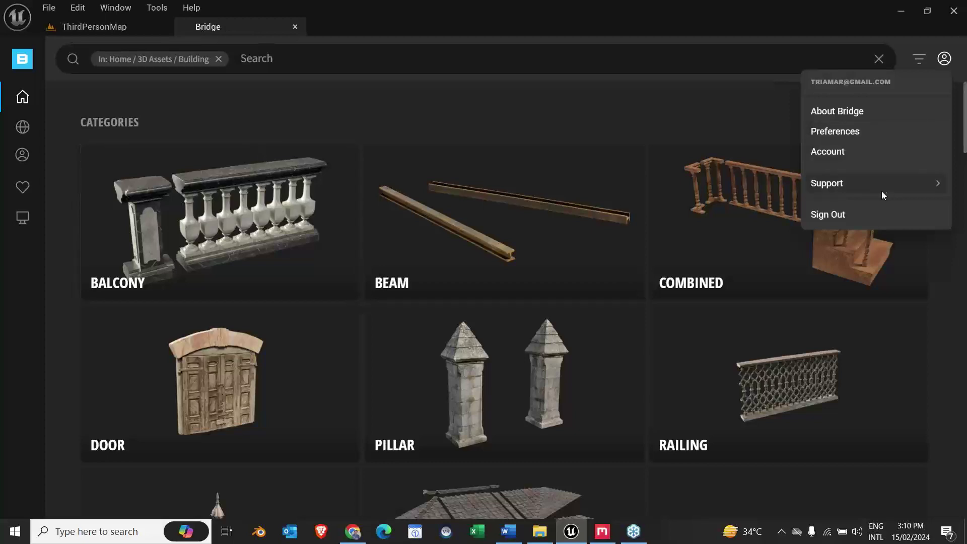
pyautogui.moveTo(872, 187)
pyautogui.click(940, 64)
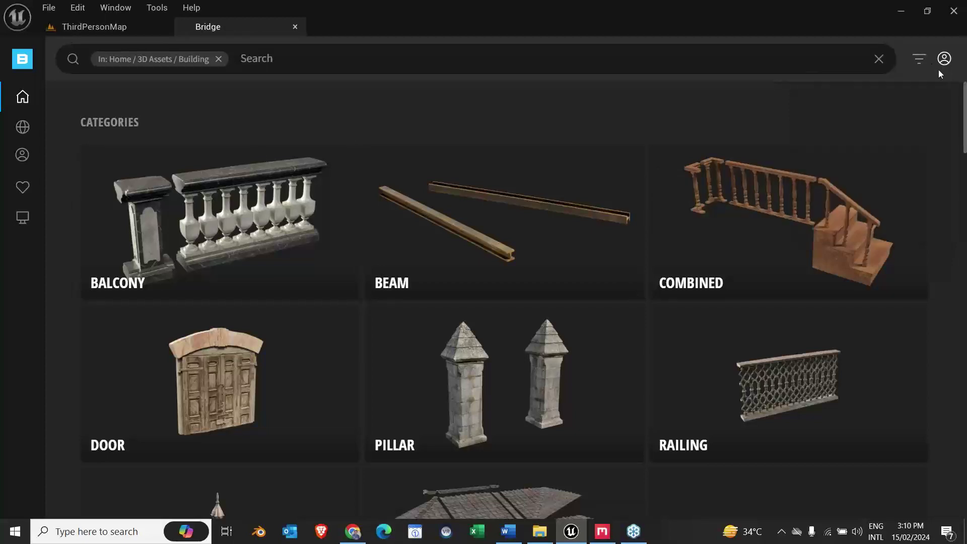
# Step: Open the Balcony category and show the details of the Modular Marble Rail Kit
pyautogui.click(312, 194)
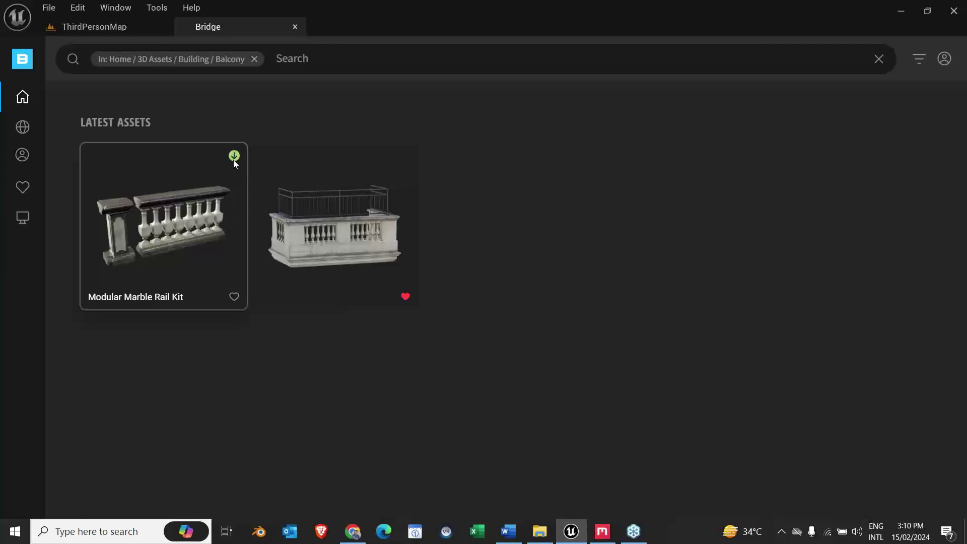
pyautogui.click(216, 208)
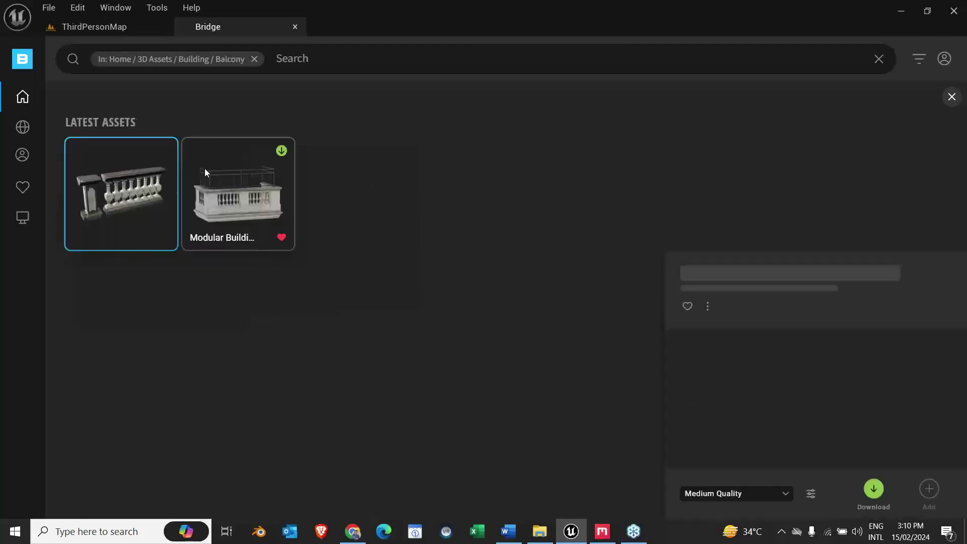
# Step: Widen the viewport of ThirdPersonMap by narrowing the Outliner and Details area, and return to Bridge
pyautogui.click(150, 28)
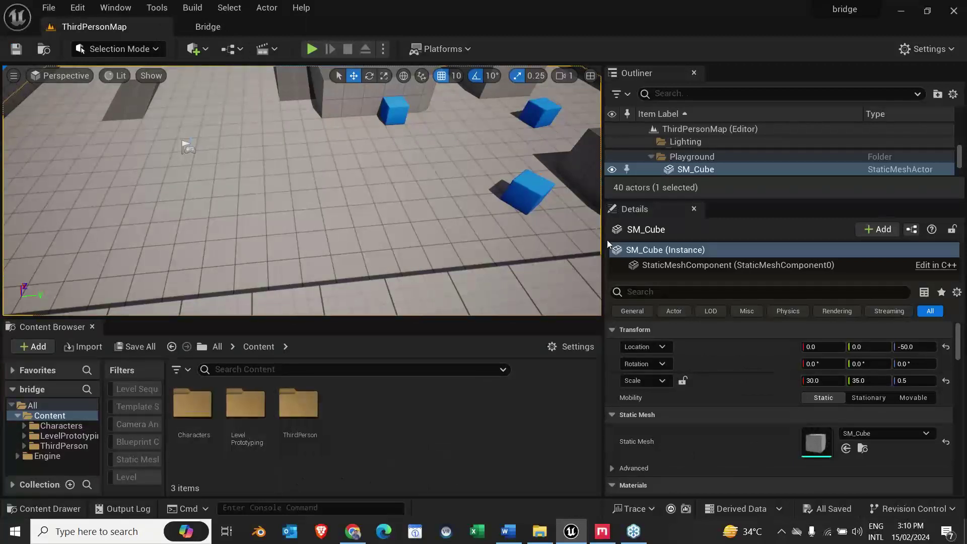
pyautogui.moveTo(607, 243); pyautogui.dragTo(661, 240)
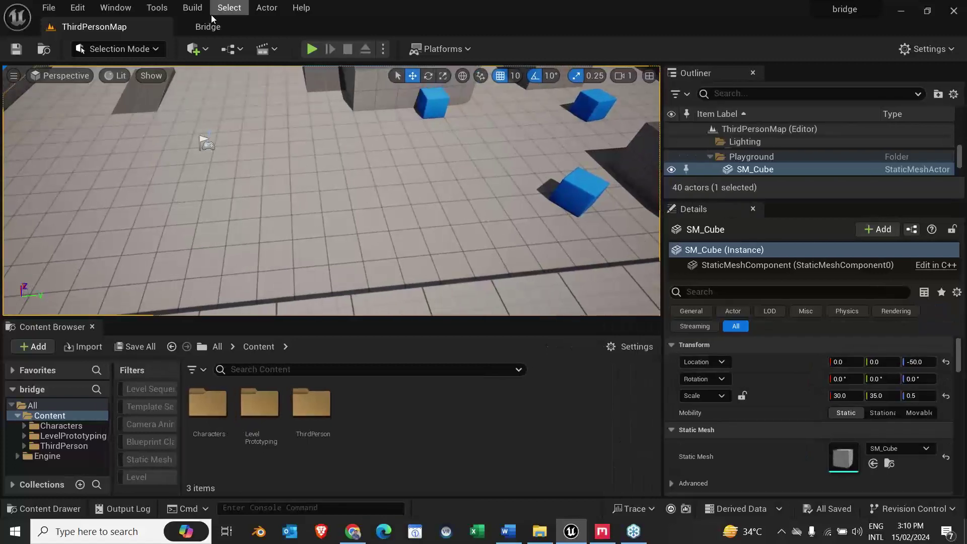
pyautogui.click(226, 28)
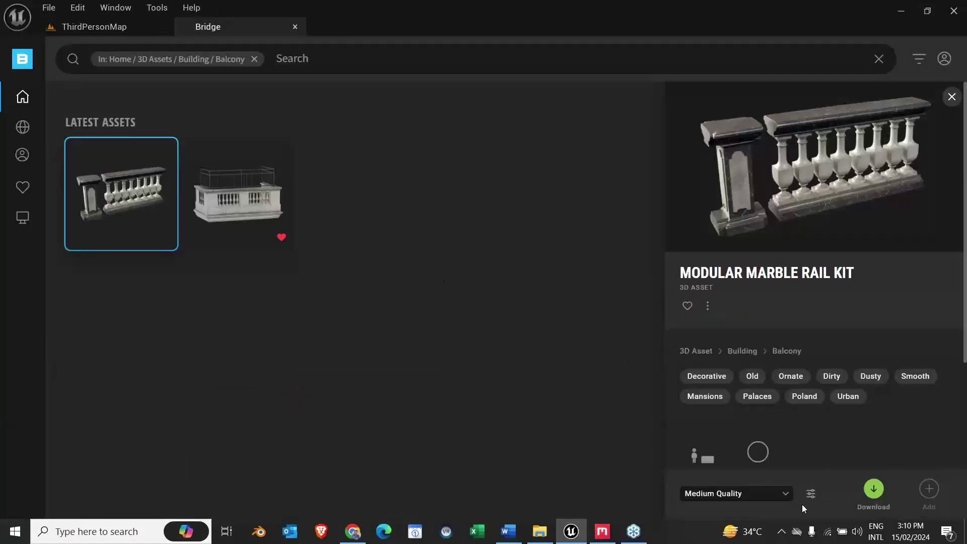
# Step: Leave the Balcony category and open the Environment group of the Bridge collections
pyautogui.moveTo(25, 98)
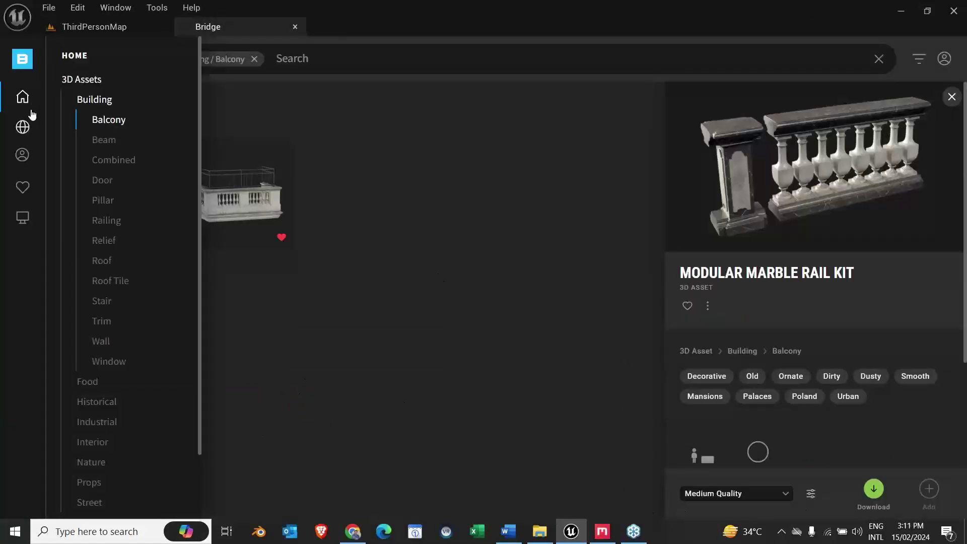
pyautogui.click(29, 102)
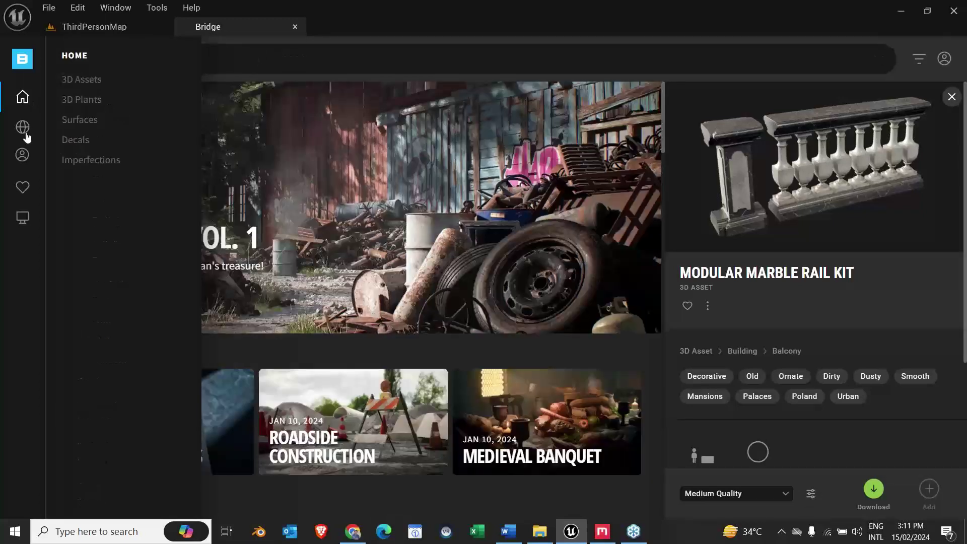
pyautogui.click(25, 129)
pyautogui.click(94, 99)
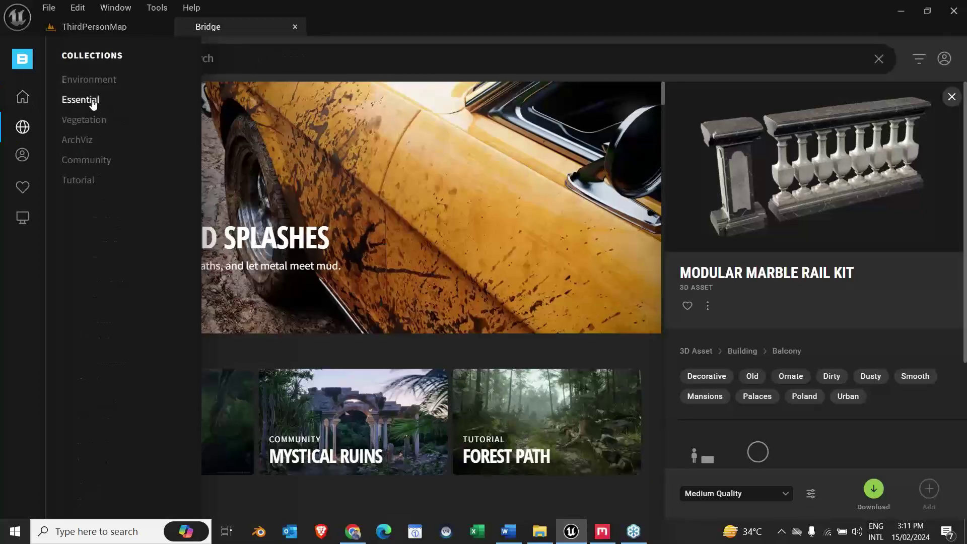
pyautogui.click(97, 83)
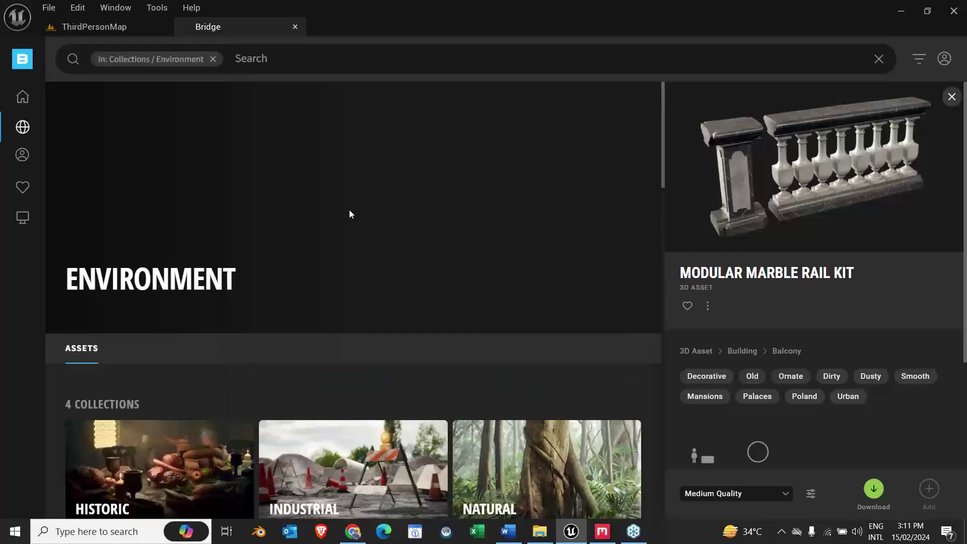
pyautogui.scroll(-3, 343, 373)
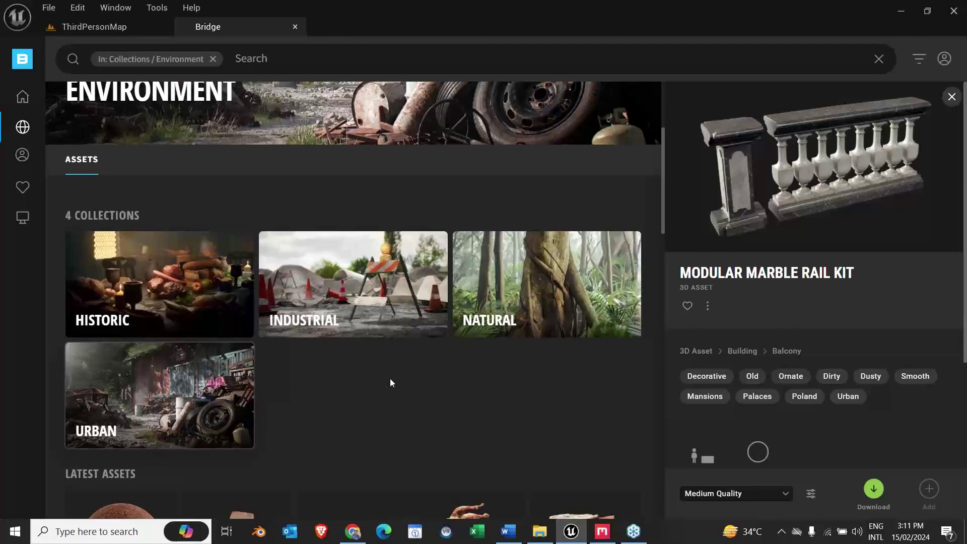
# Step: Open the Natural environment collections and browse through them
pyautogui.click(529, 313)
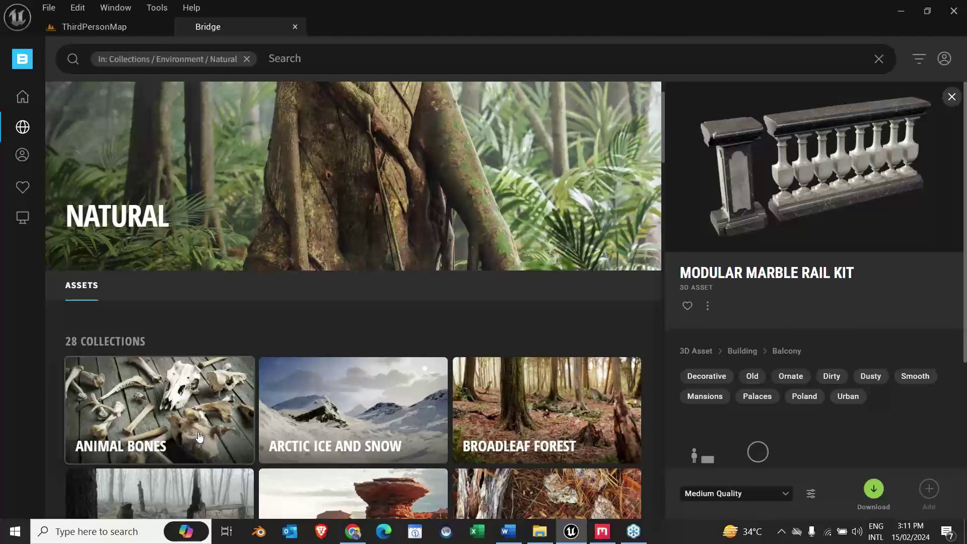
pyautogui.scroll(-3, 199, 437)
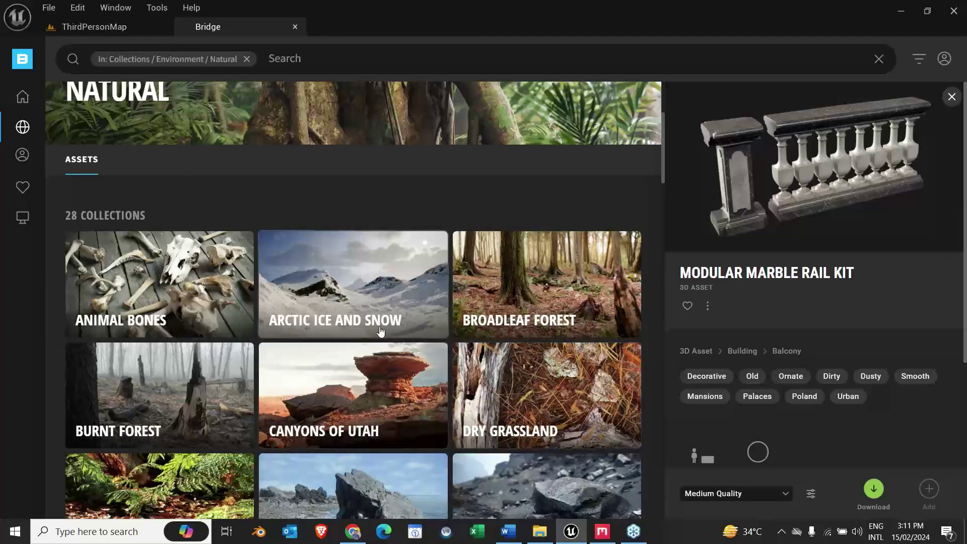
pyautogui.scroll(-3, 294, 419)
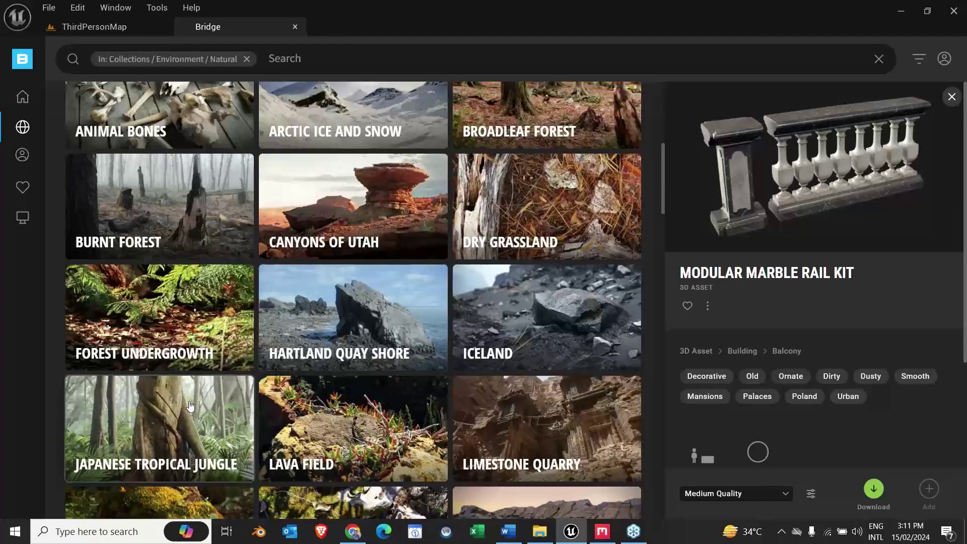
pyautogui.scroll(-4, 280, 362)
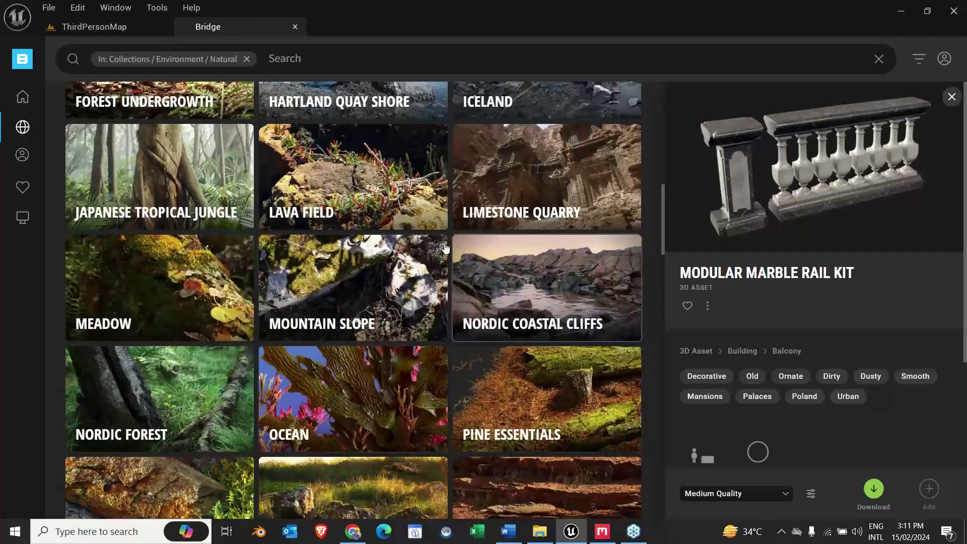
# Step: Open the Limestone Quarry collection and browse its assets
pyautogui.click(506, 229)
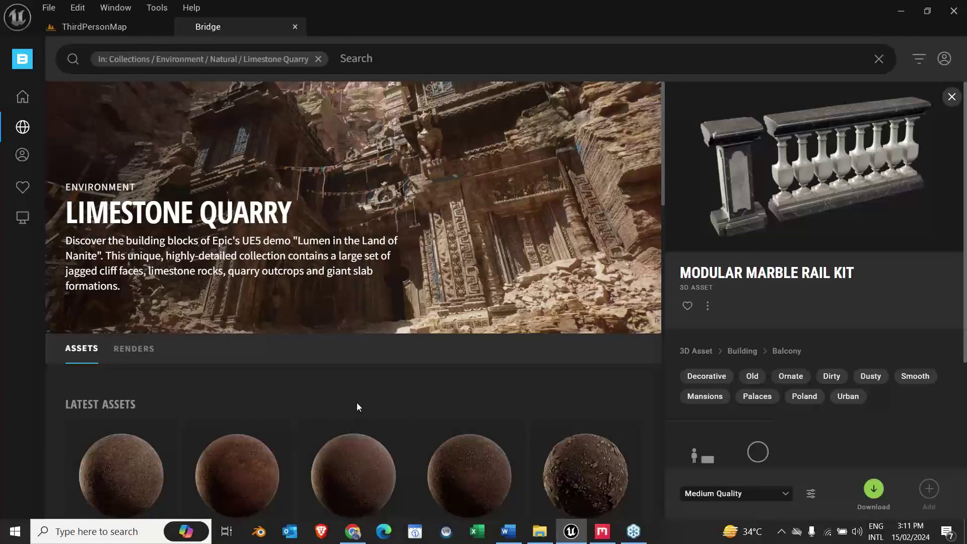
pyautogui.scroll(-3, 357, 402)
pyautogui.scroll(-3, 265, 457)
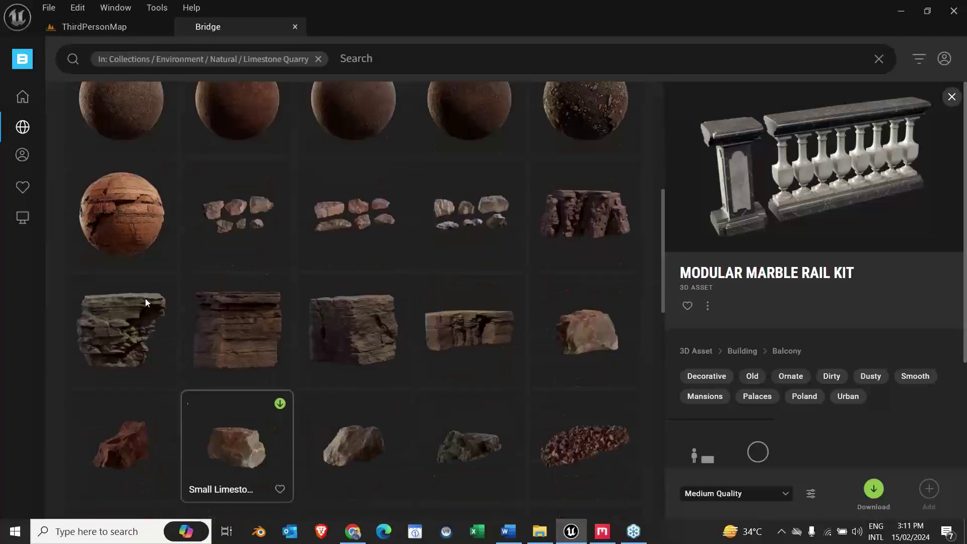
# Step: Look through the remaining Limestone Quarry rocks and return to the top level of the Bridge collections
pyautogui.scroll(-5, 547, 352)
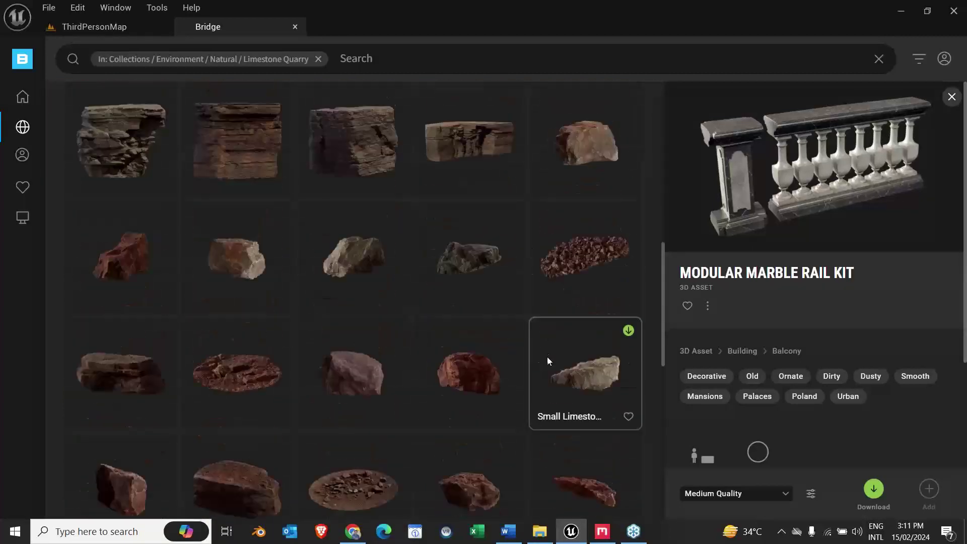
pyautogui.scroll(4, 352, 363)
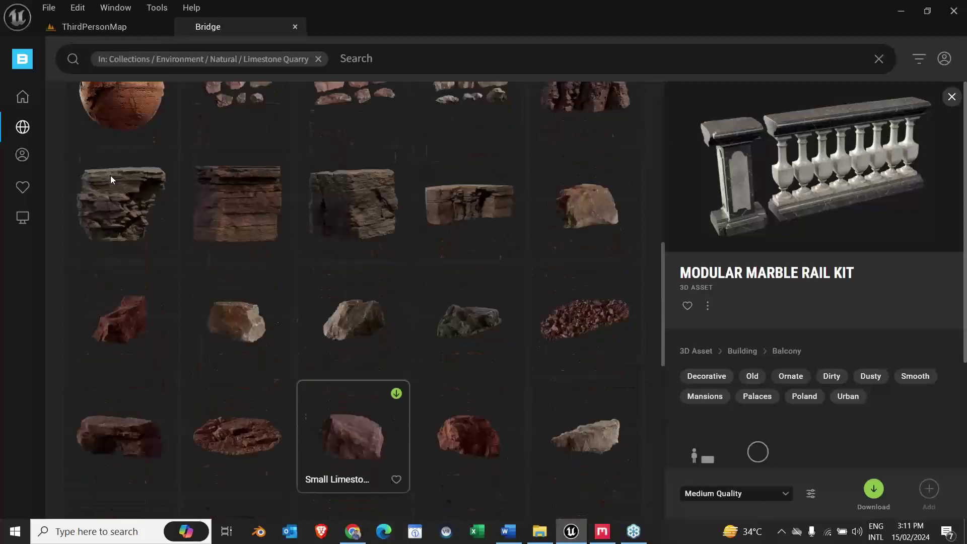
pyautogui.click(23, 98)
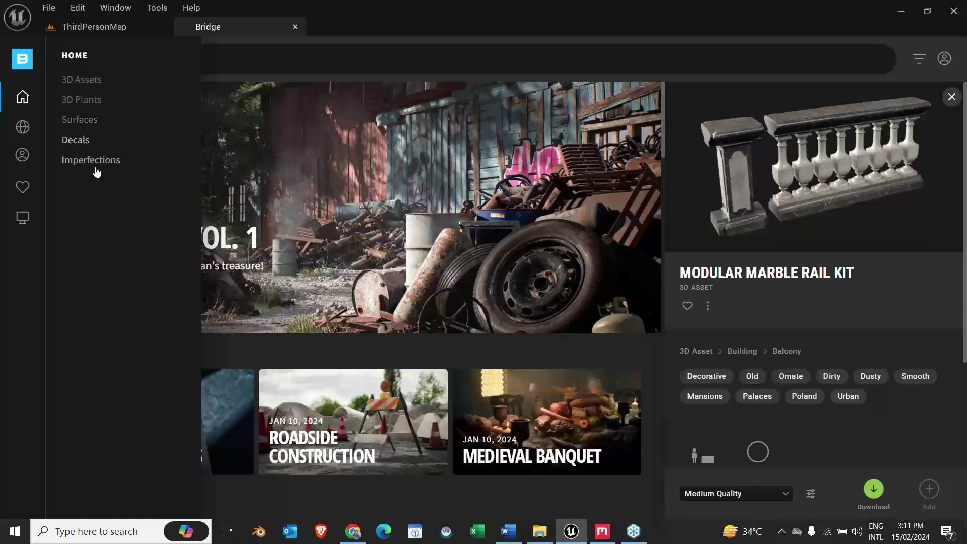
pyautogui.click(27, 134)
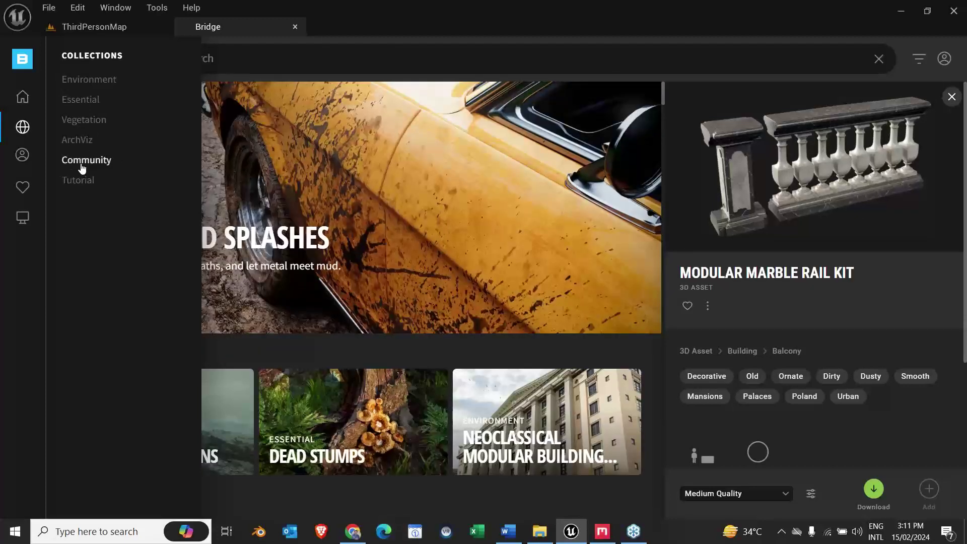
# Step: Open the Decorative Planters collection in the 3D group of ArchViz and browse its assets
pyautogui.click(77, 139)
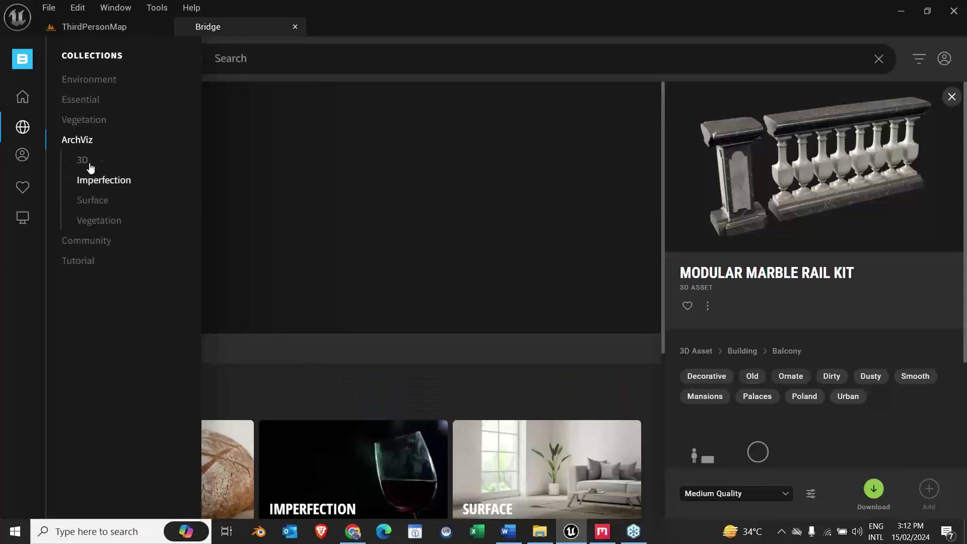
pyautogui.click(82, 160)
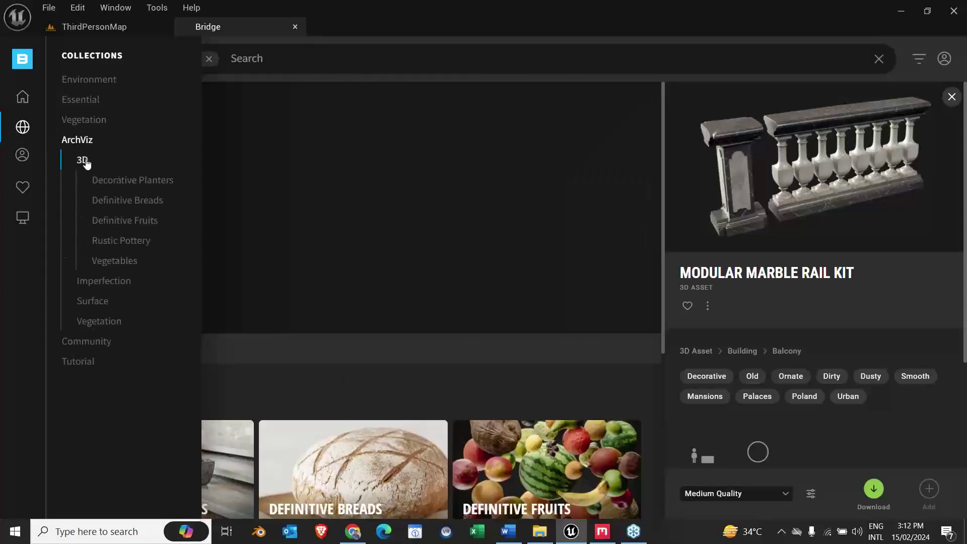
pyautogui.click(135, 181)
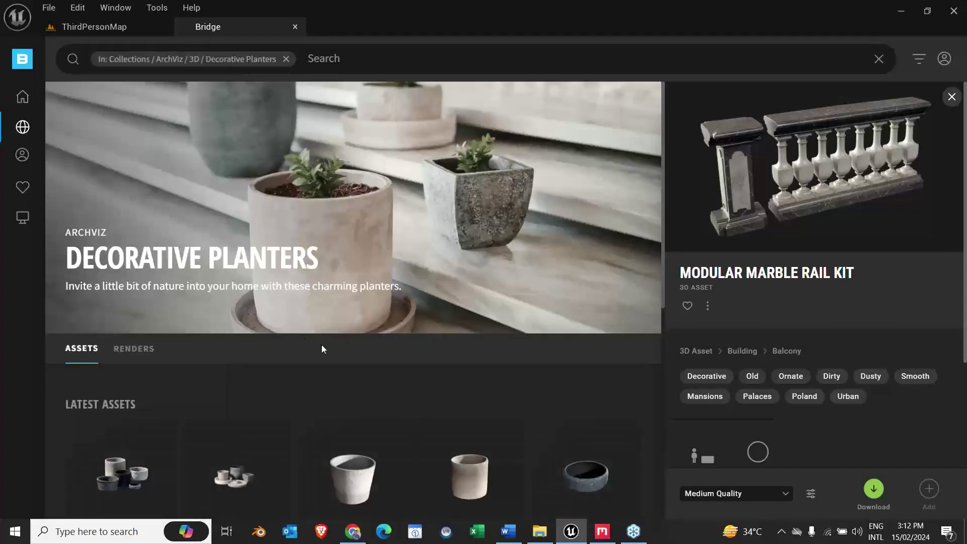
pyautogui.scroll(-5, 323, 350)
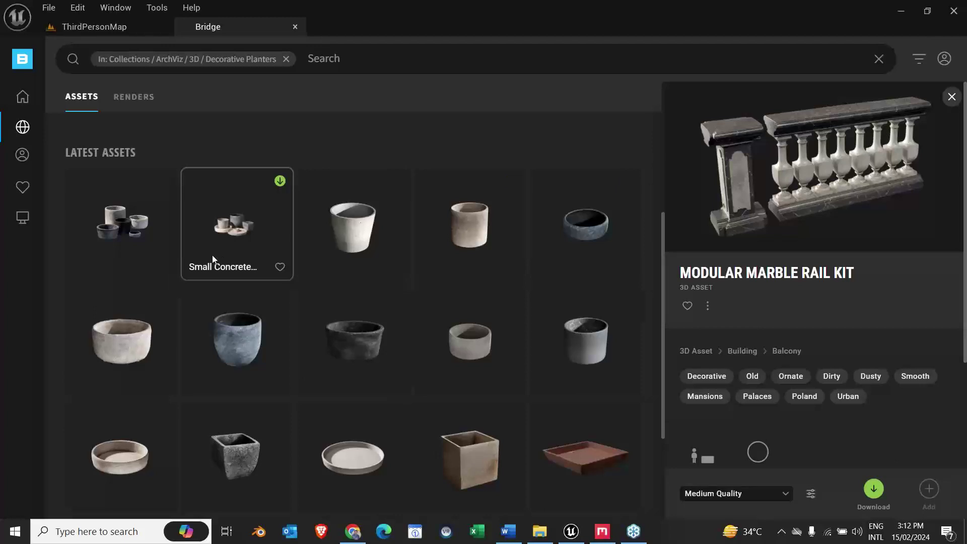
# Step: Switch to the Definitive Breads collection in ArchViz 3D and look over its assets
pyautogui.moveTo(23, 129)
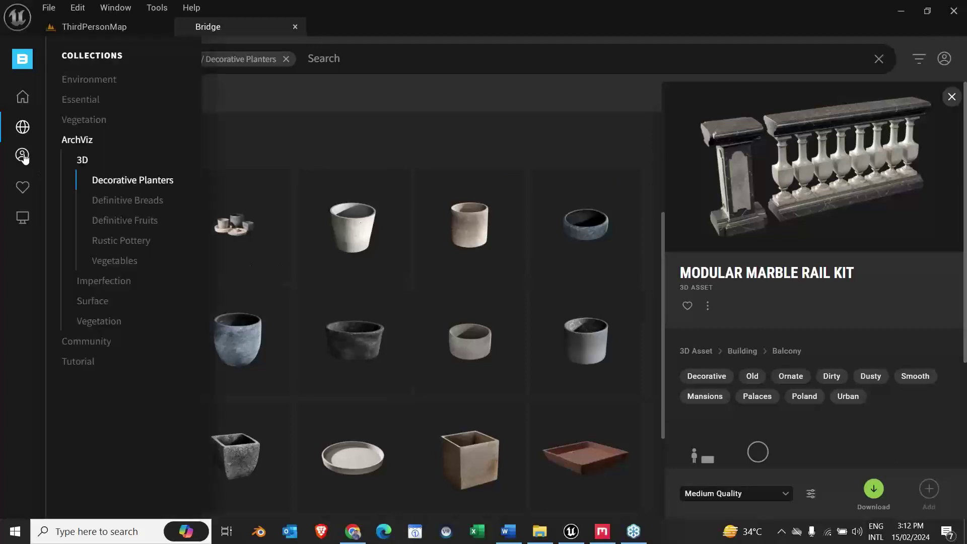
pyautogui.click(115, 200)
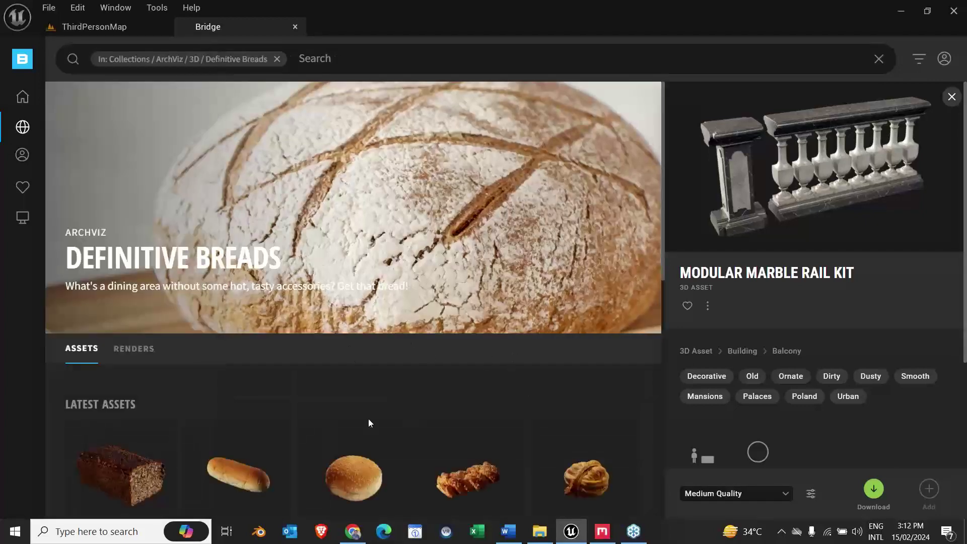
pyautogui.scroll(-3, 370, 420)
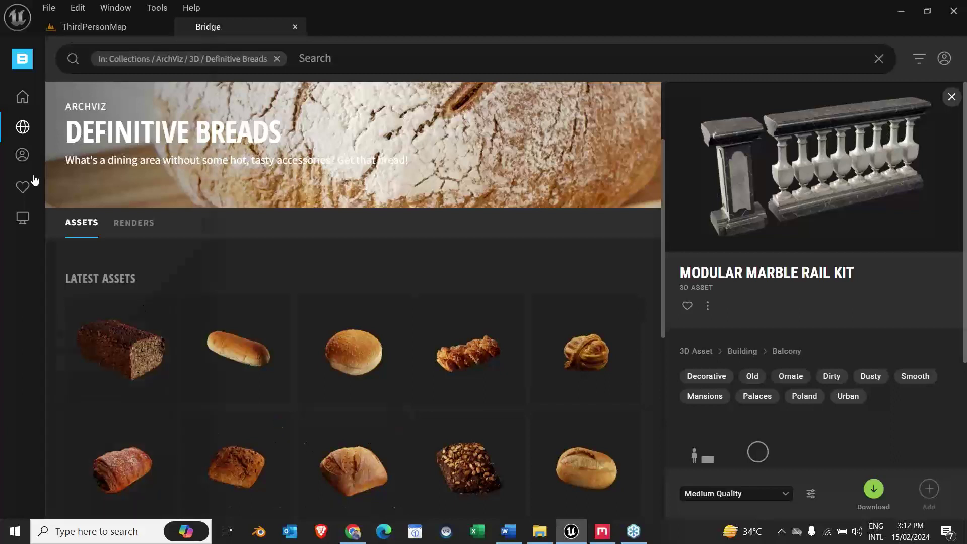
# Step: Open the Rustic Pottery collection in ArchViz 3D and browse its pots and vases
pyautogui.moveTo(22, 129)
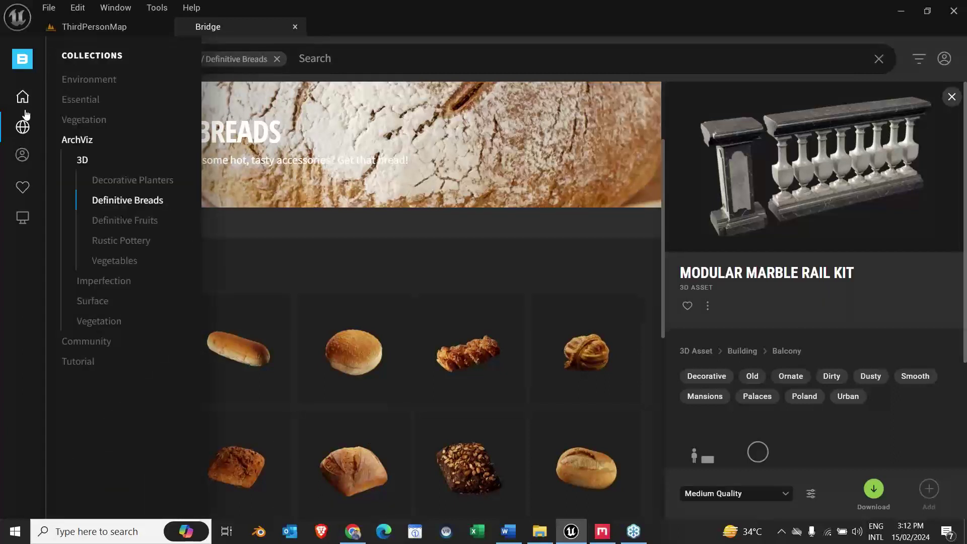
pyautogui.click(119, 241)
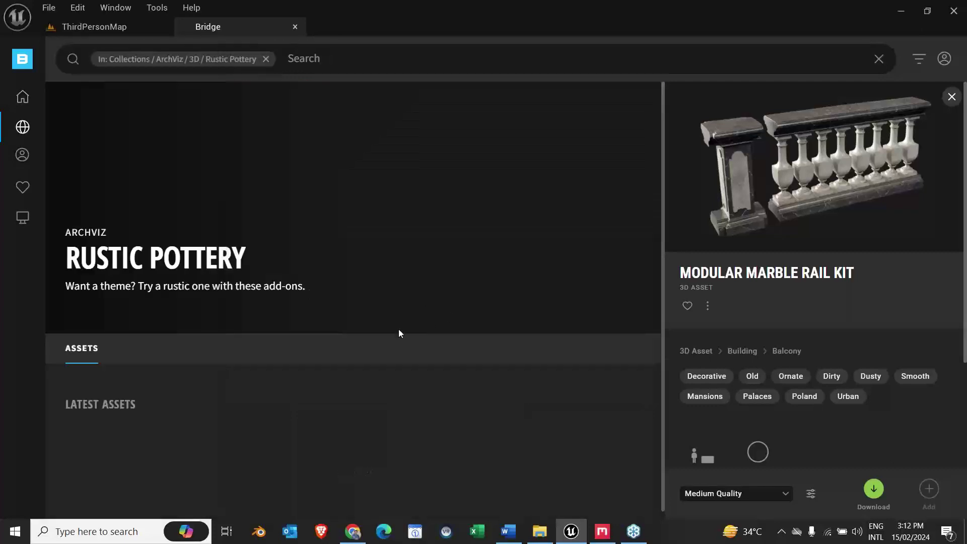
pyautogui.scroll(-3, 354, 383)
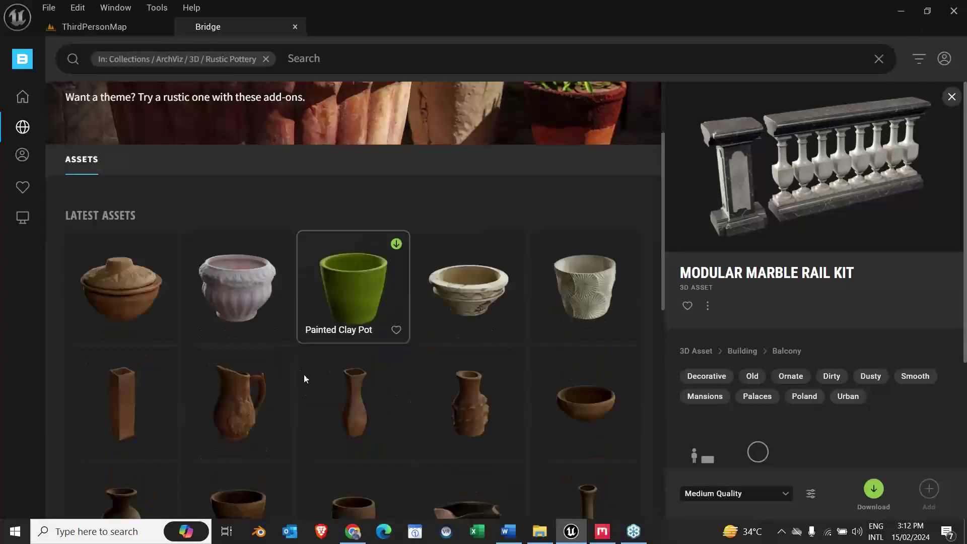
pyautogui.scroll(2, 212, 157)
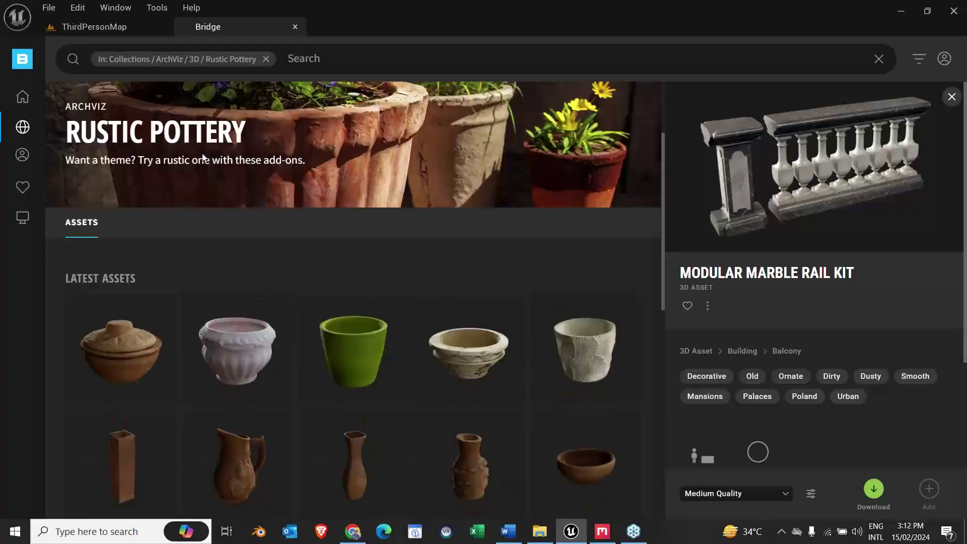
pyautogui.scroll(-3, 419, 416)
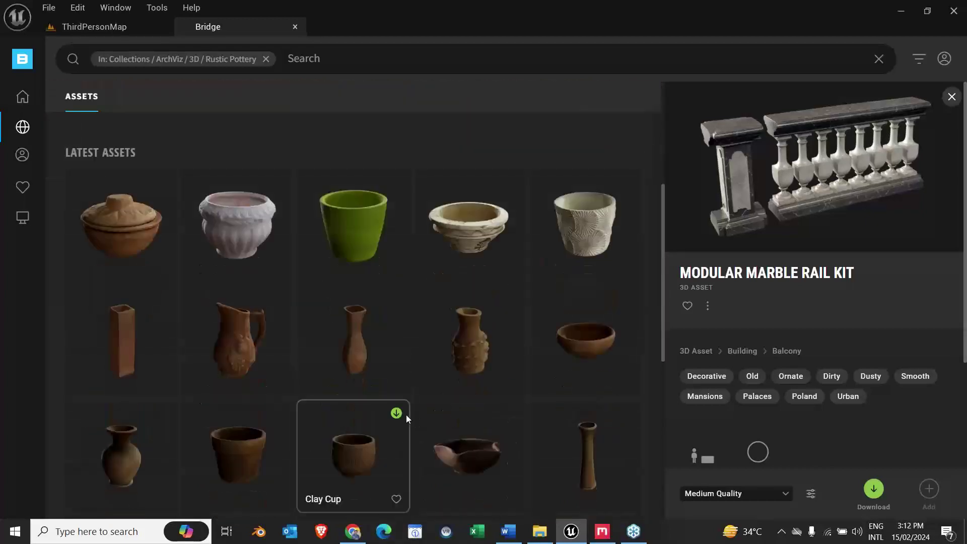
pyautogui.scroll(-5, 398, 400)
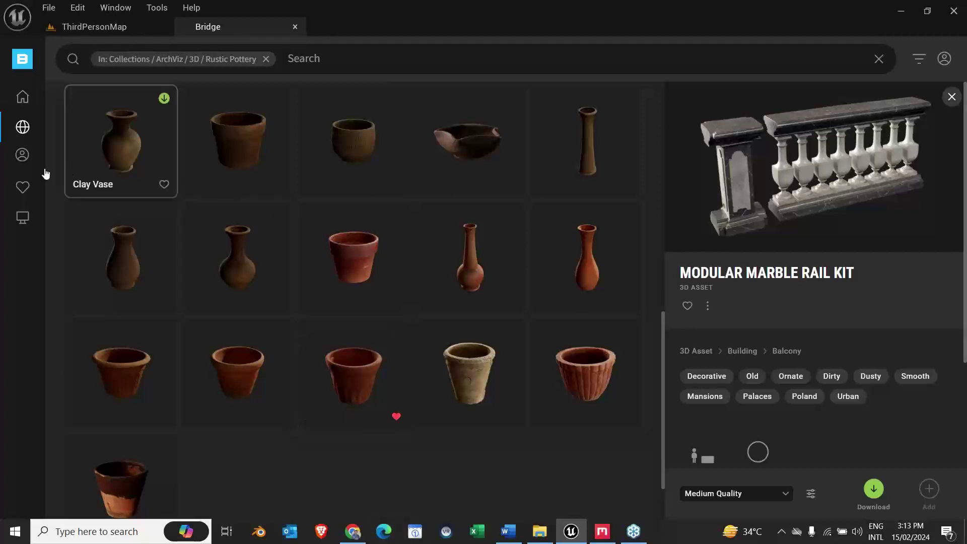
# Step: Browse the assets saved in Favorites and return to the Bridge collections
pyautogui.moveTo(23, 192)
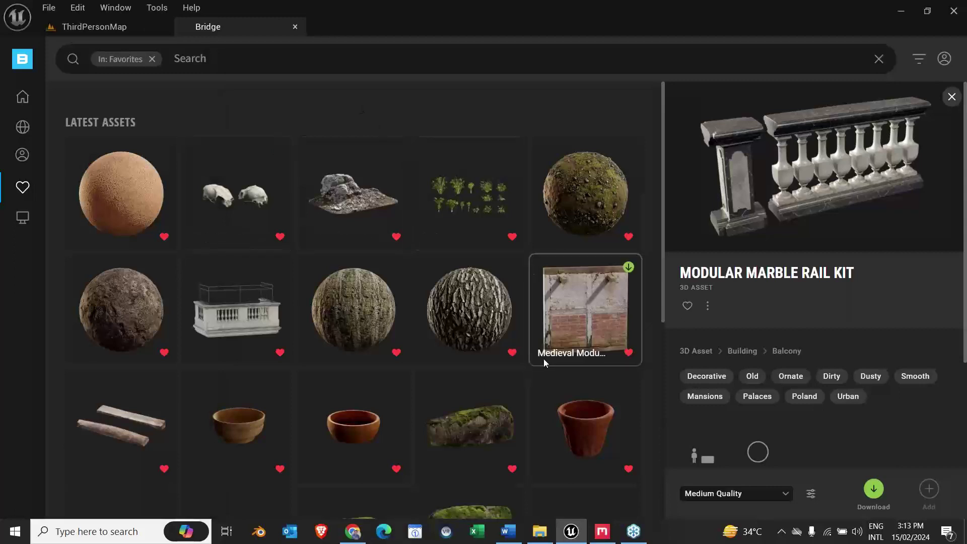
pyautogui.scroll(-3, 544, 360)
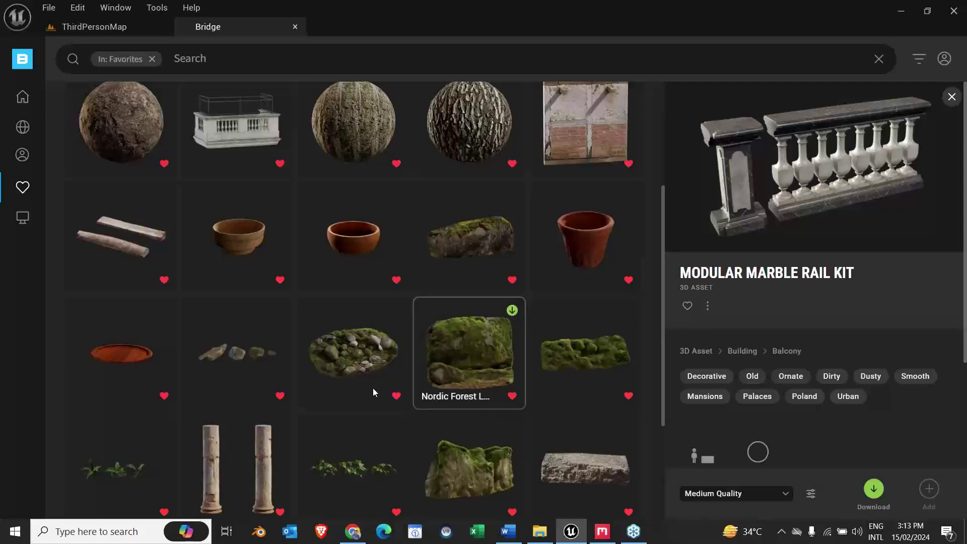
pyautogui.click(22, 130)
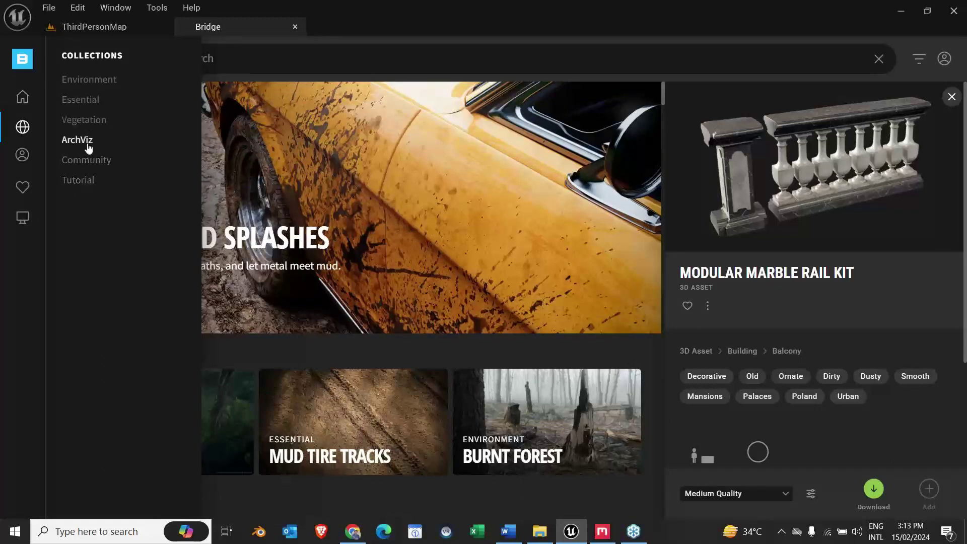
# Step: Open the Community collections and look through the assets of Cyberpunk Alley
pyautogui.click(99, 169)
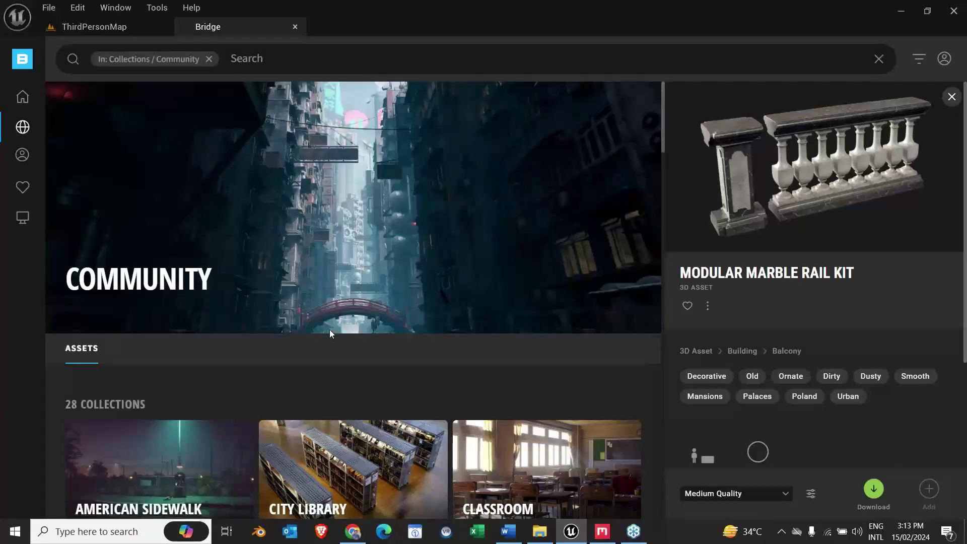
pyautogui.scroll(-3, 340, 307)
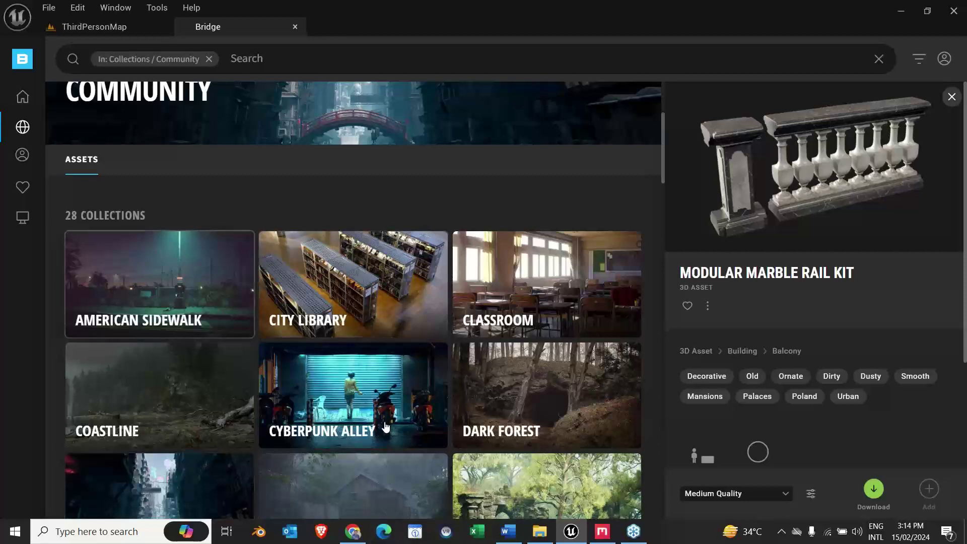
pyautogui.click(377, 406)
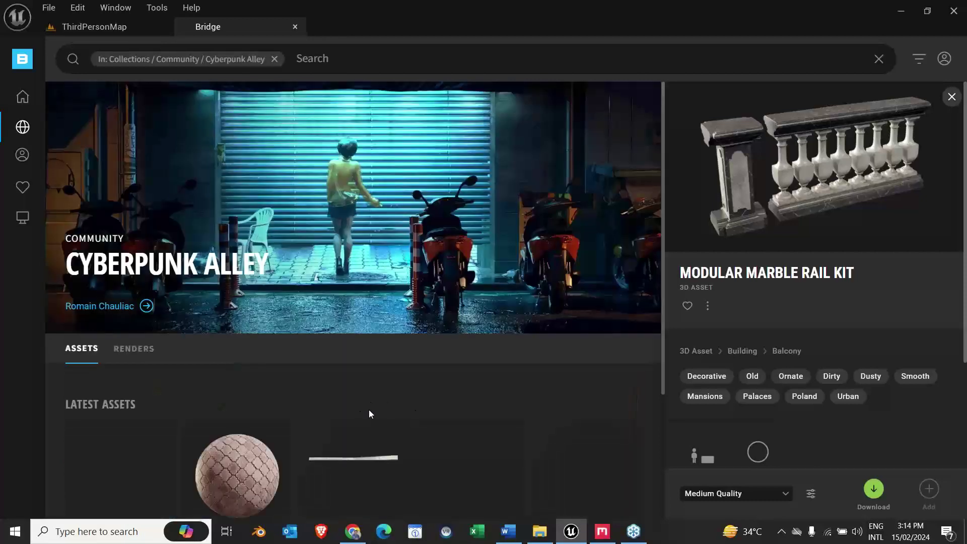
pyautogui.scroll(-3, 369, 409)
pyautogui.scroll(2, 463, 366)
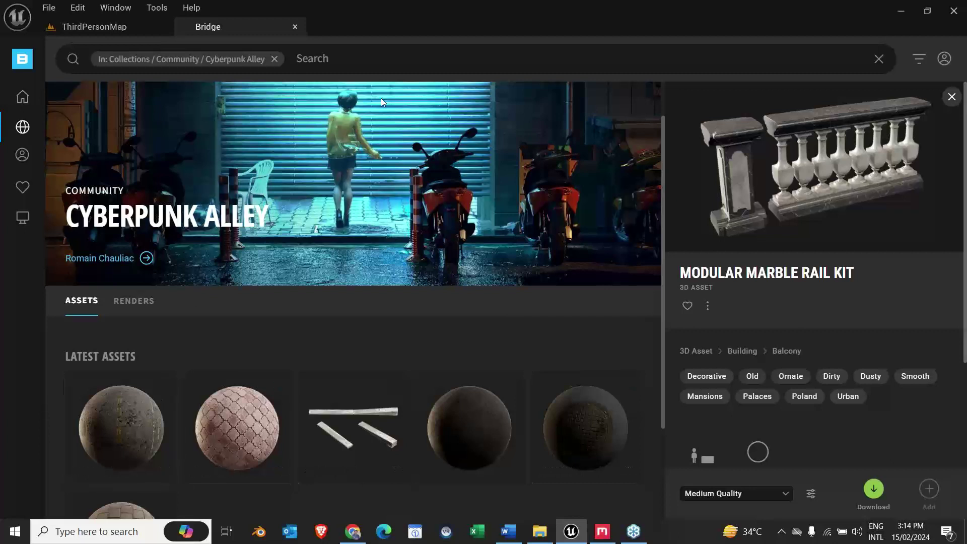
# Step: Return to the Community collections, find WWII Trench in the list and examine its assets
pyautogui.moveTo(22, 127)
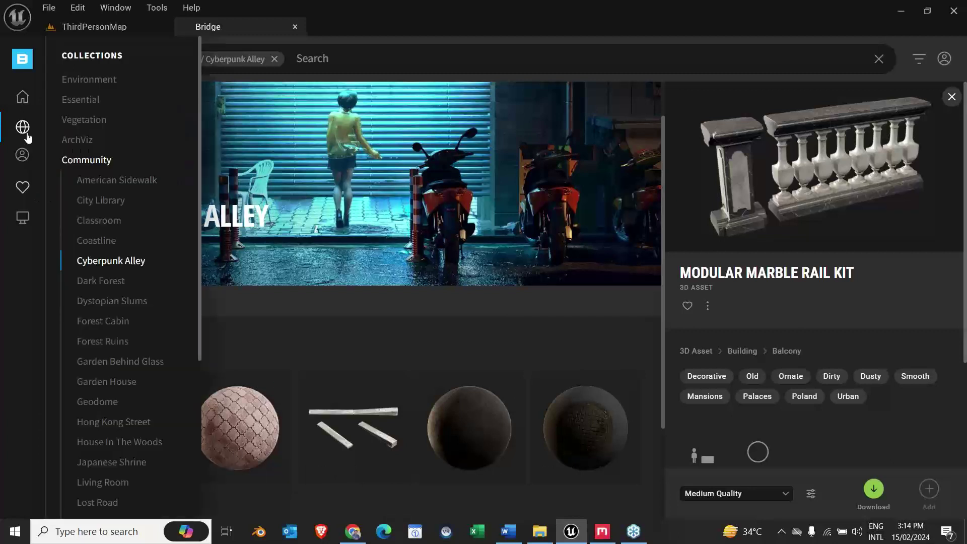
pyautogui.click(89, 163)
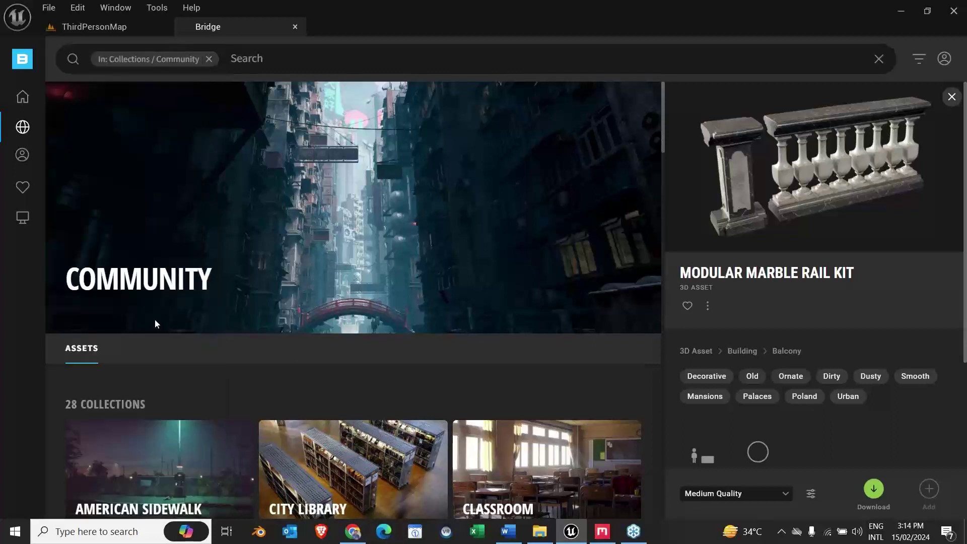
pyautogui.moveTo(23, 154)
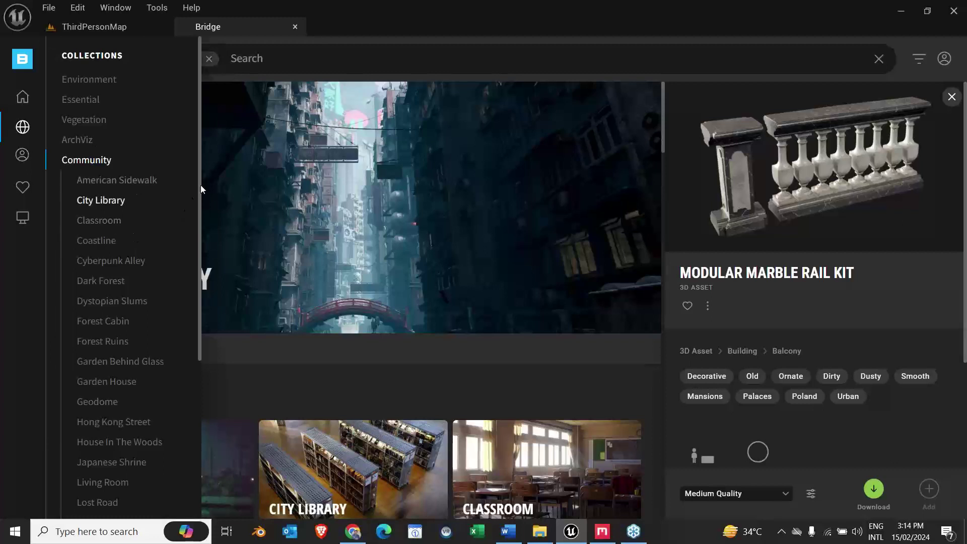
pyautogui.scroll(-5, 201, 189)
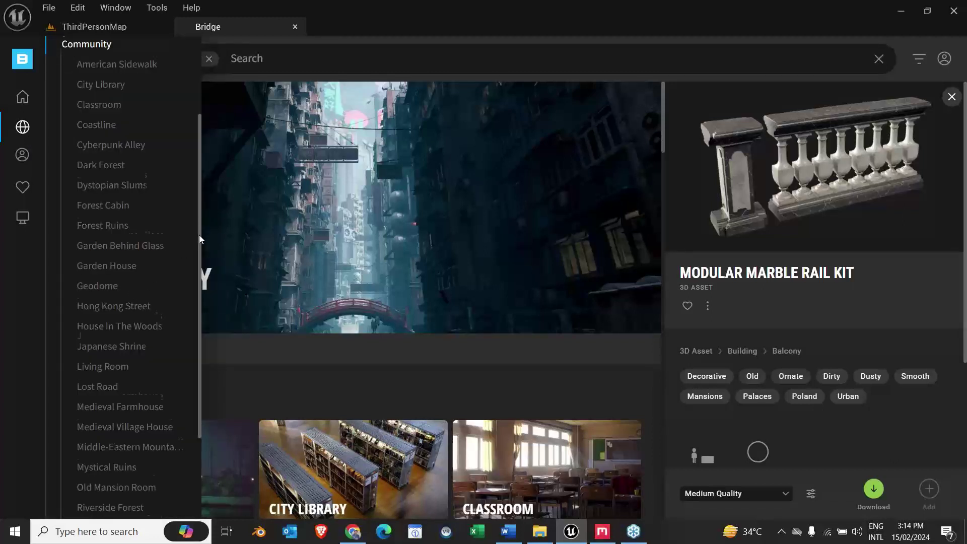
pyautogui.scroll(-5, 199, 302)
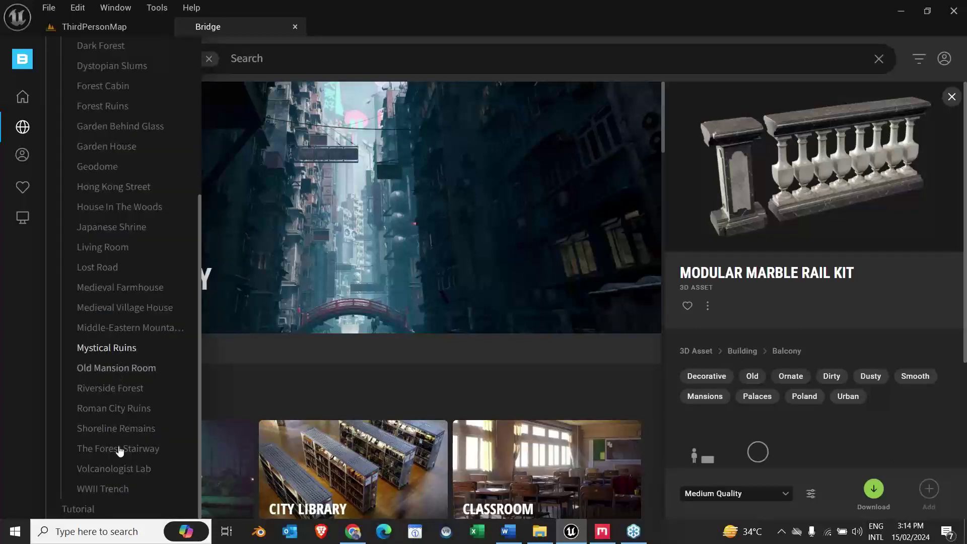
pyautogui.click(91, 490)
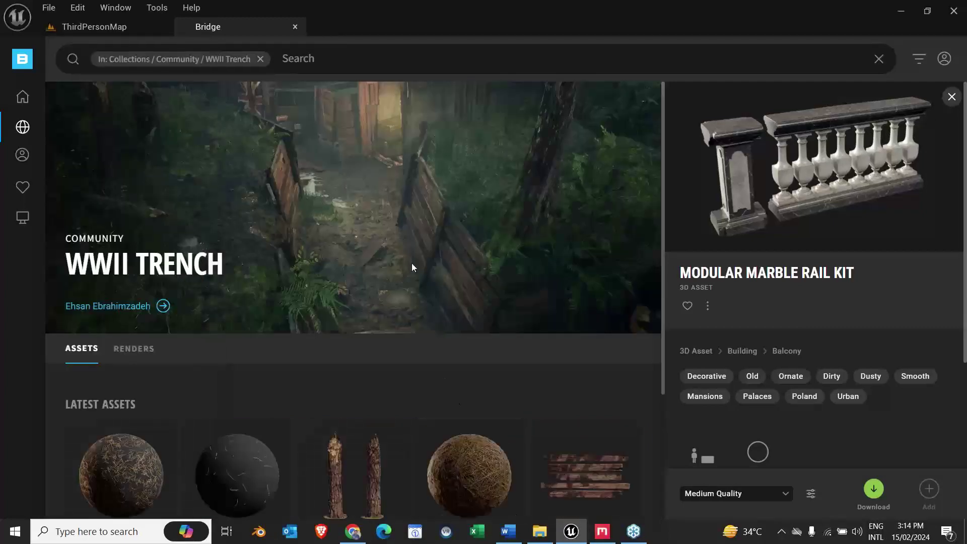
pyautogui.scroll(-3, 412, 263)
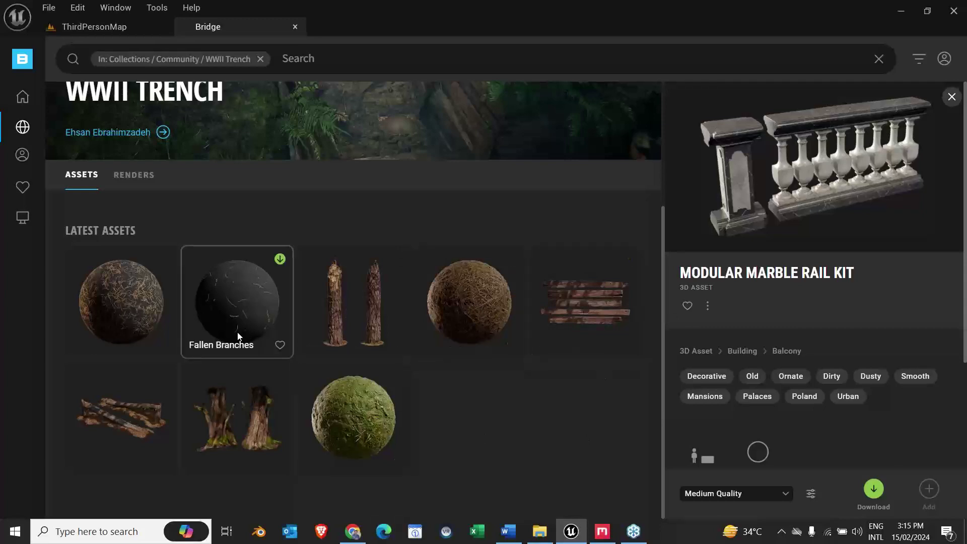
pyautogui.scroll(3, 239, 336)
# Step: Leave the collections and open the Street category of the 3D Assets
pyautogui.moveTo(22, 127)
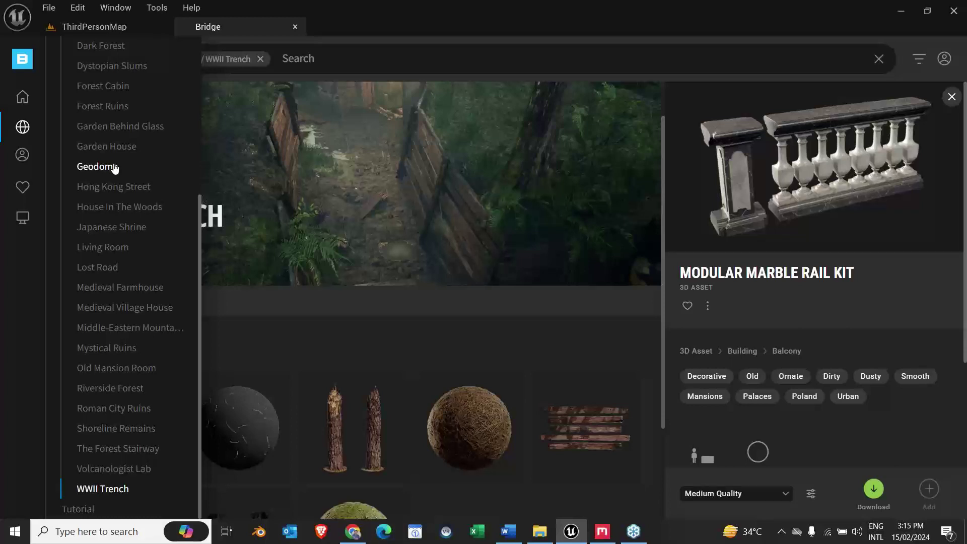
pyautogui.click(22, 99)
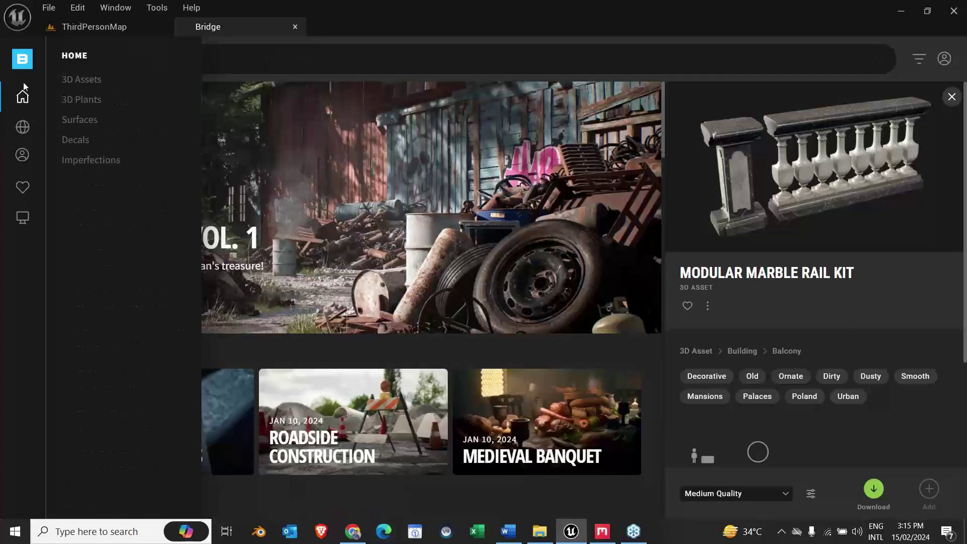
pyautogui.click(82, 80)
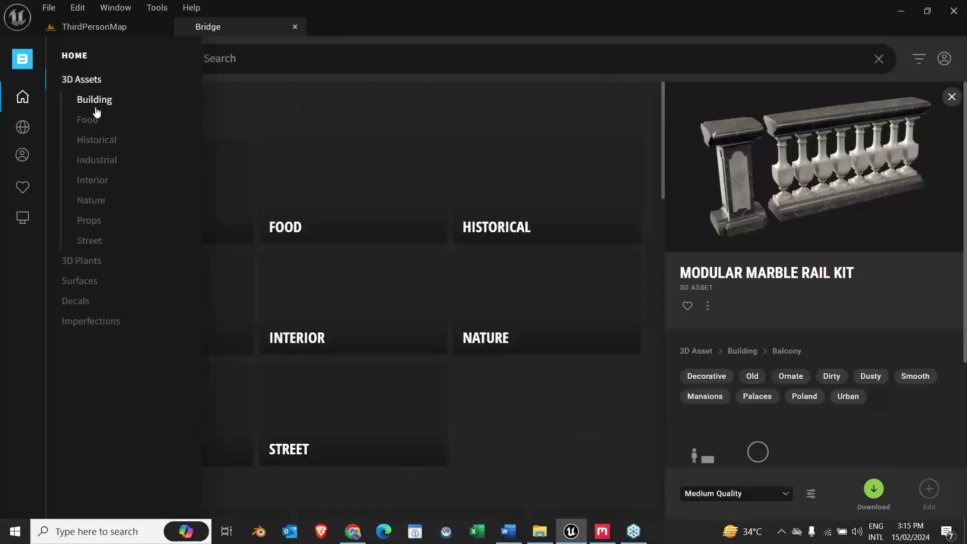
pyautogui.click(91, 240)
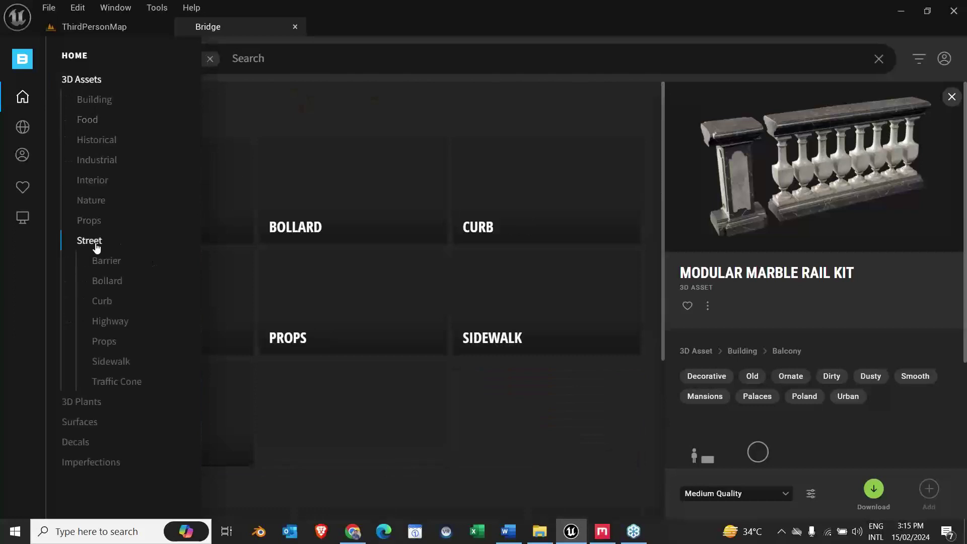
# Step: Open the Barrier subcategory of Street, select Modular Concrete Barrier and check its additional asset options
pyautogui.click(114, 263)
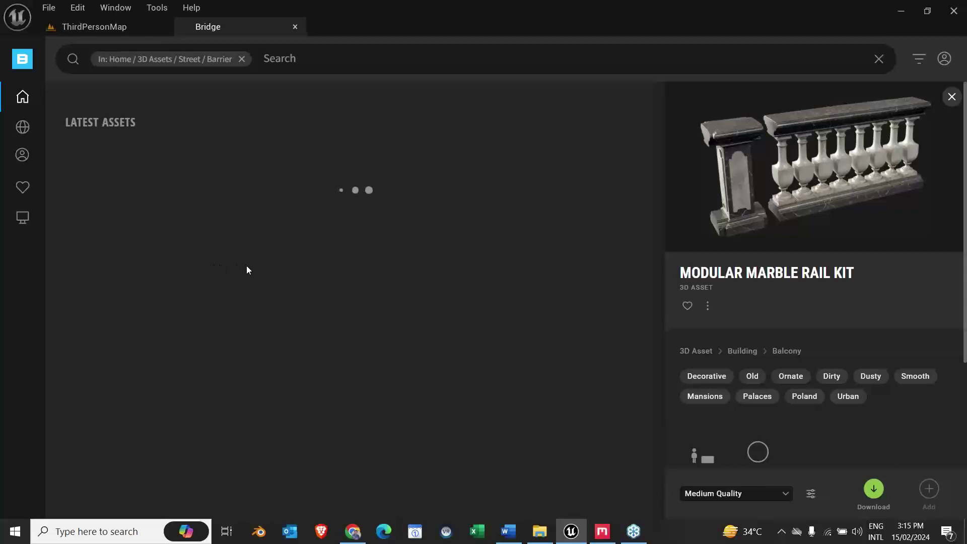
pyautogui.click(149, 226)
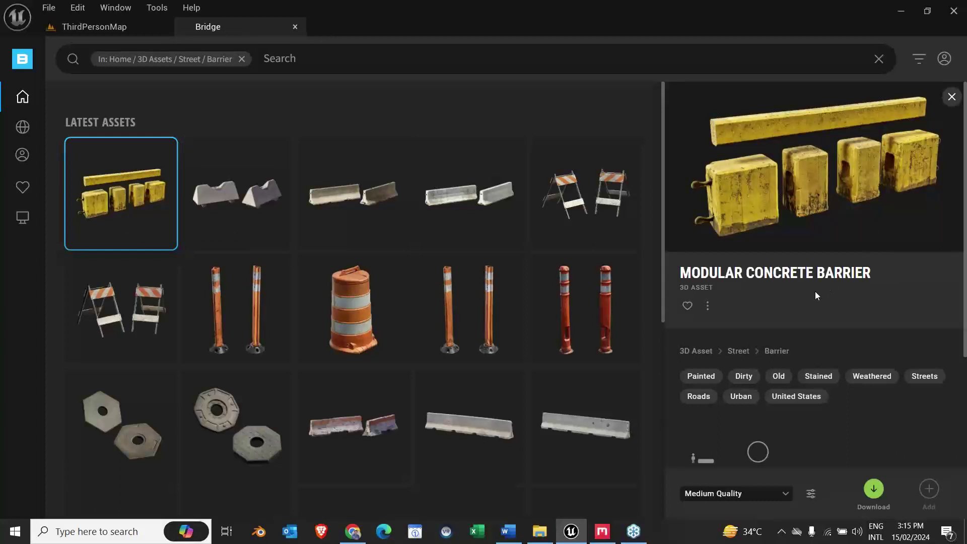
pyautogui.click(708, 305)
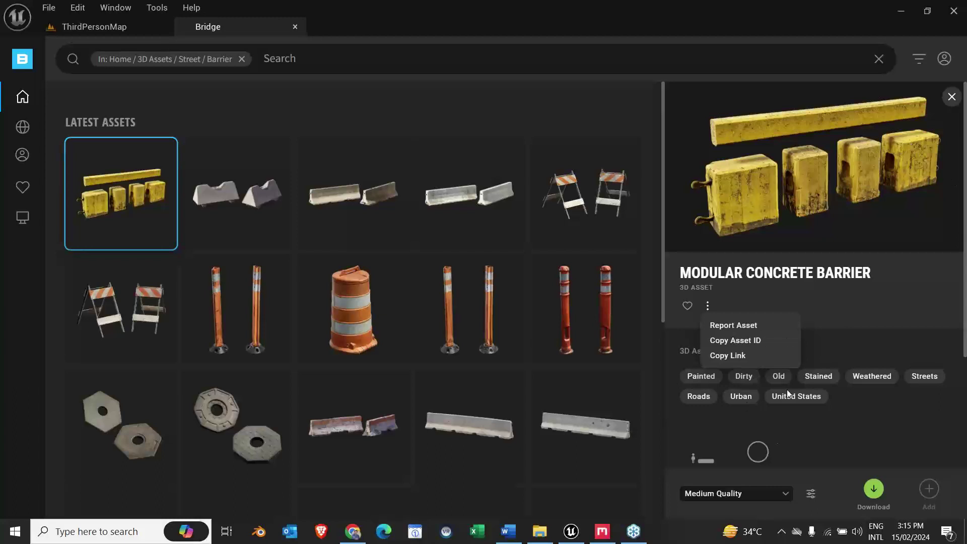
pyautogui.click(851, 425)
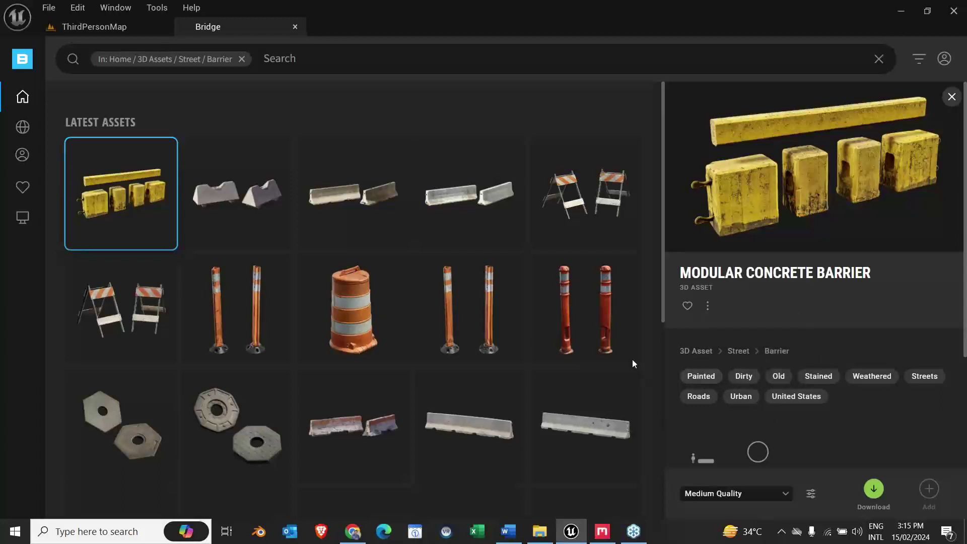
# Step: Browse the assets sharing the barrier's Painted, Dirty and Old tags one after another
pyautogui.click(701, 377)
pyautogui.click(744, 377)
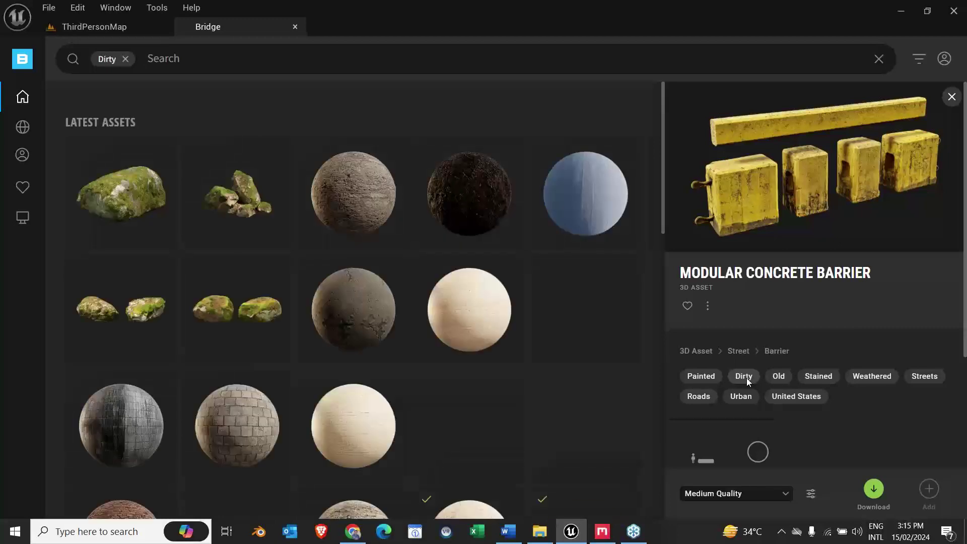
pyautogui.click(776, 379)
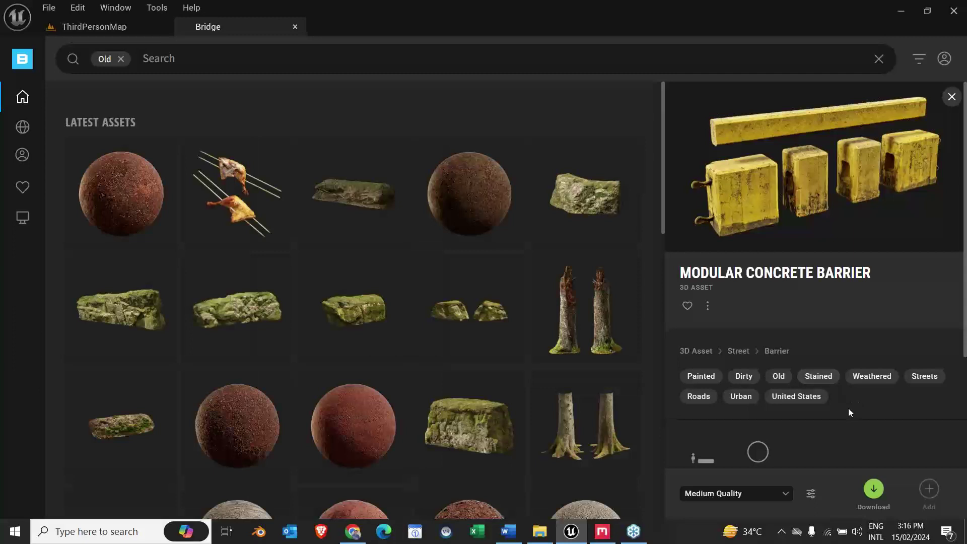
# Step: Open Roadside Construction from the barrier's related collections and look through its assets
pyautogui.scroll(-3, 841, 411)
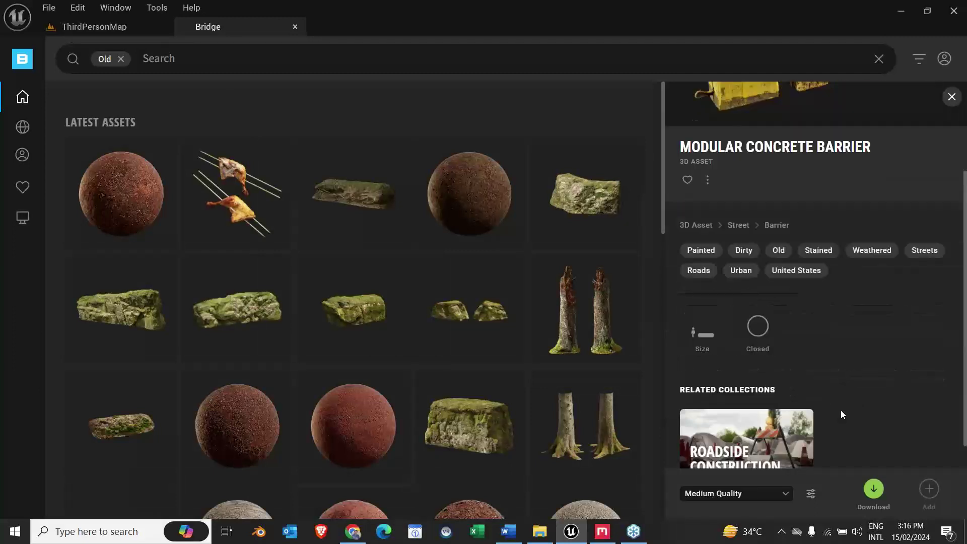
pyautogui.scroll(-1, 843, 410)
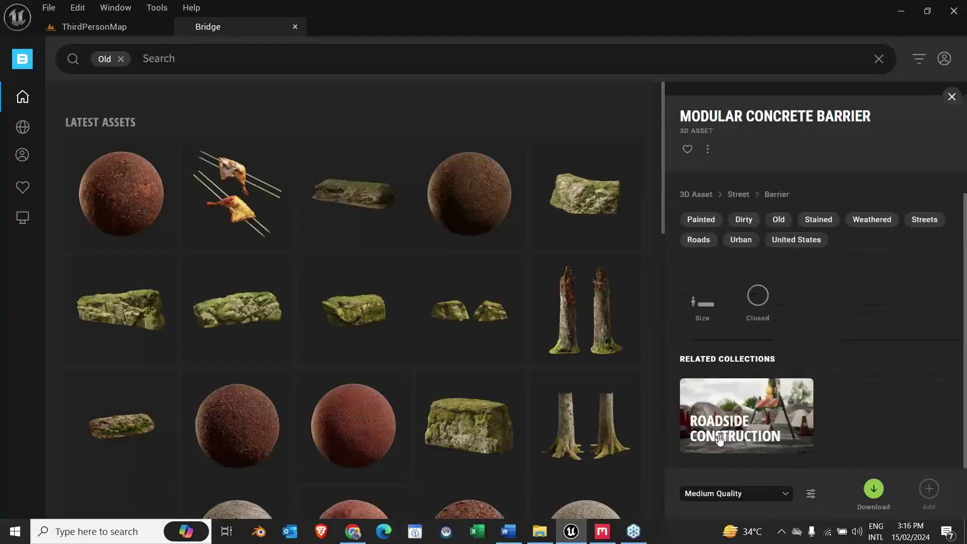
pyautogui.click(749, 430)
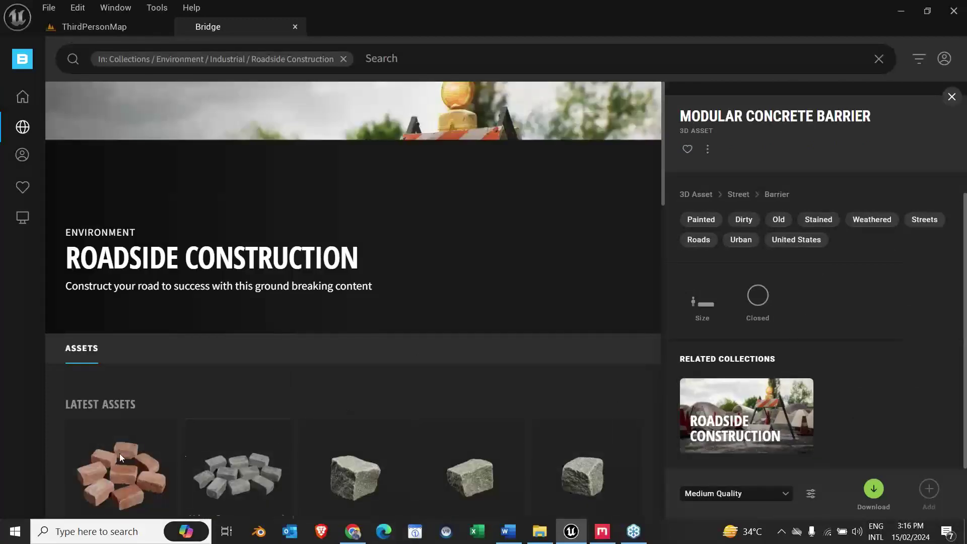
pyautogui.scroll(-5, 418, 443)
pyautogui.scroll(5, 398, 437)
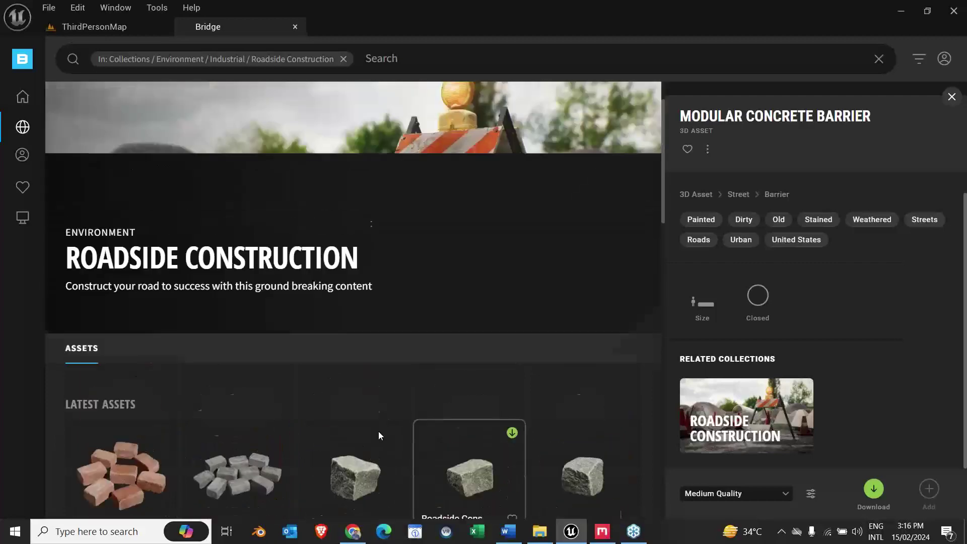
pyautogui.moveTo(6, 80)
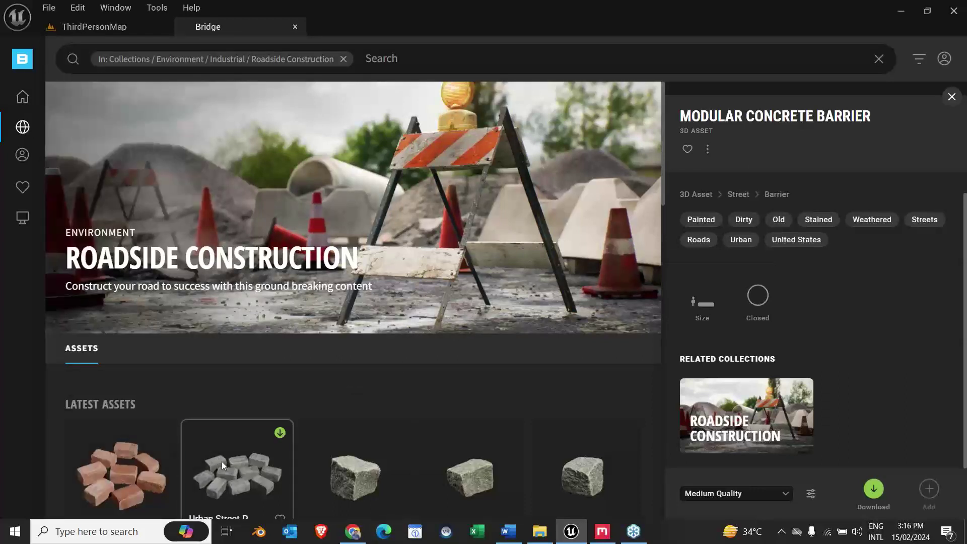
# Step: Examine Urban Street Pavestone Gray and open its related asset Urban Street Pavestone Red
pyautogui.click(221, 461)
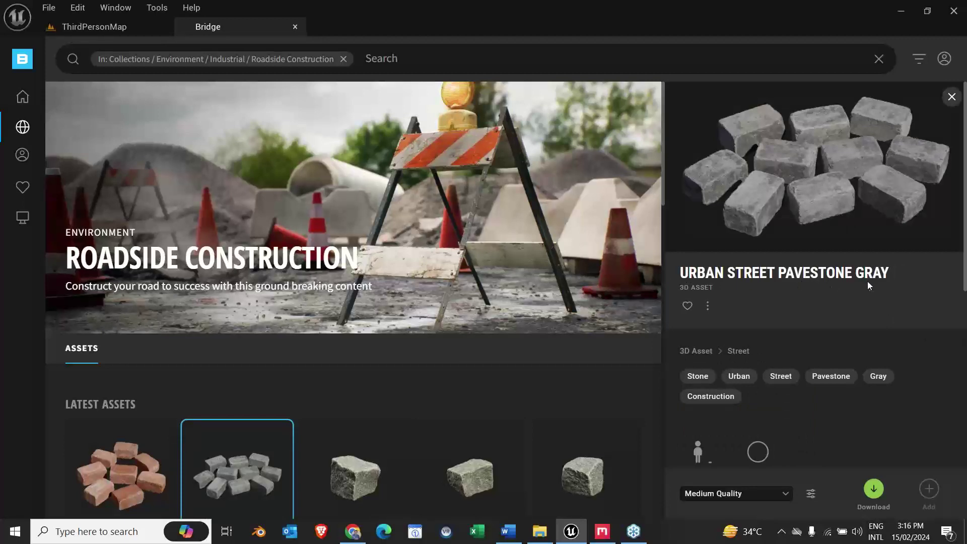
pyautogui.scroll(-3, 867, 281)
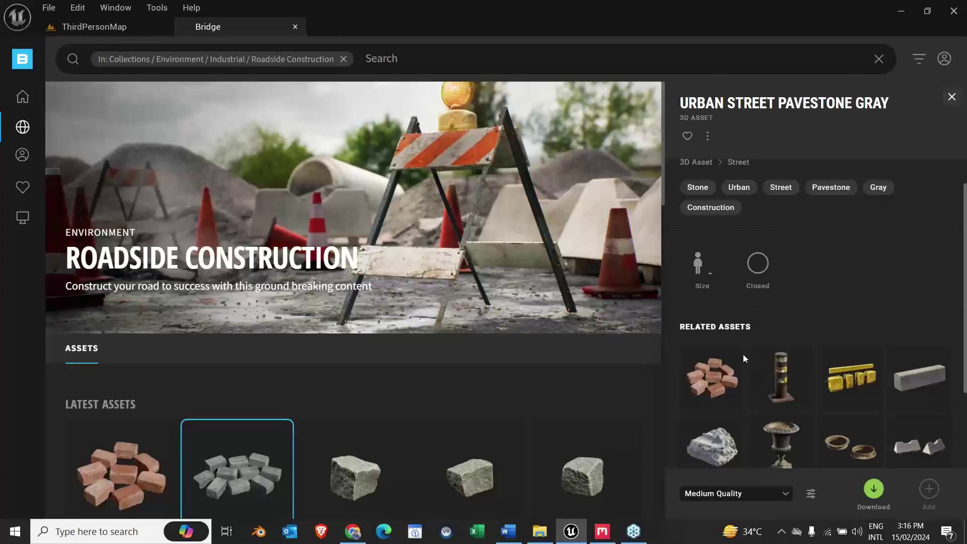
pyautogui.click(710, 379)
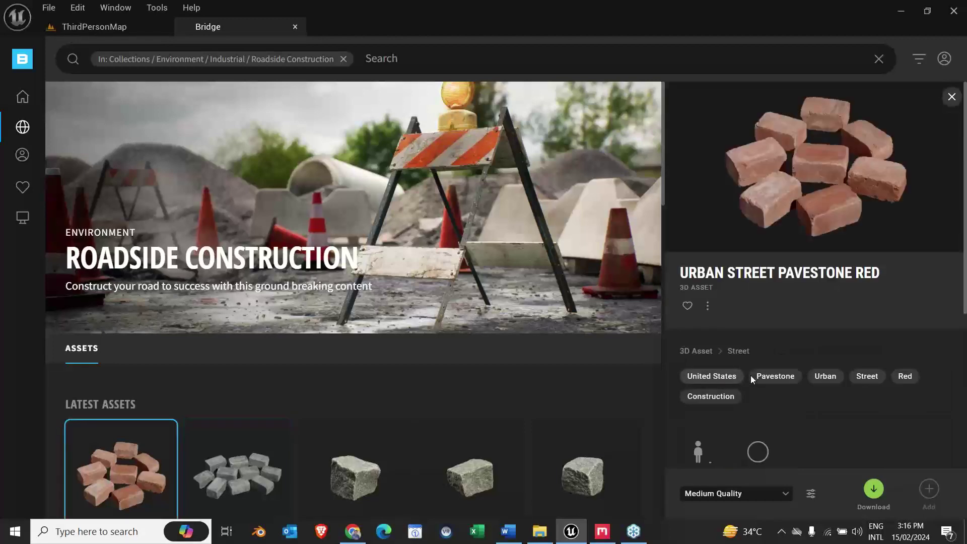
# Step: Review the tags, related assets and related collections of Urban Street Pavestone Red
pyautogui.scroll(-3, 783, 392)
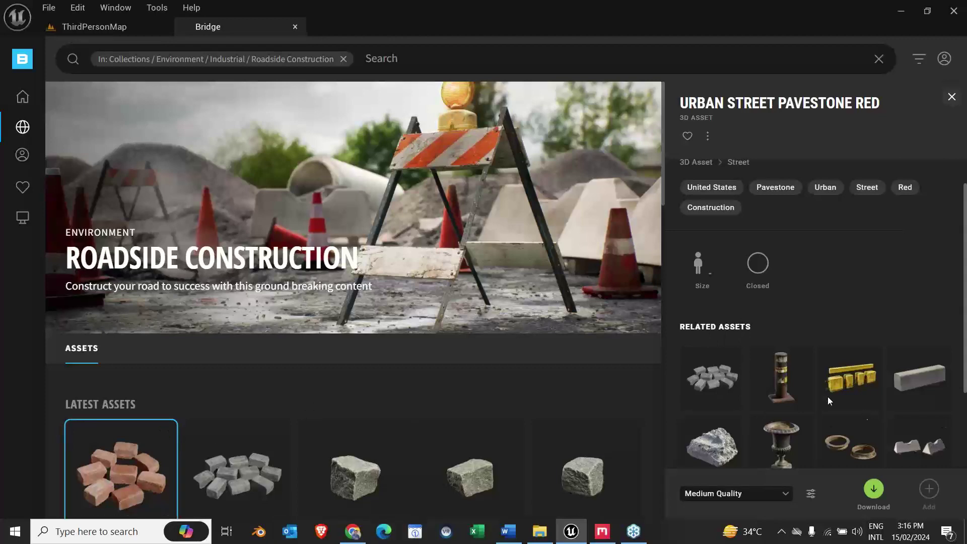
pyautogui.scroll(-2, 828, 400)
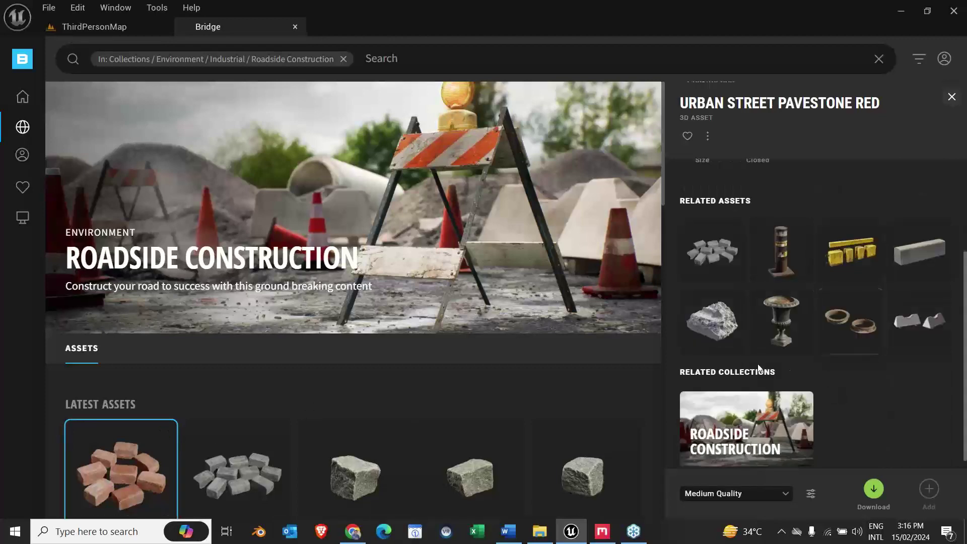
pyautogui.scroll(5, 863, 379)
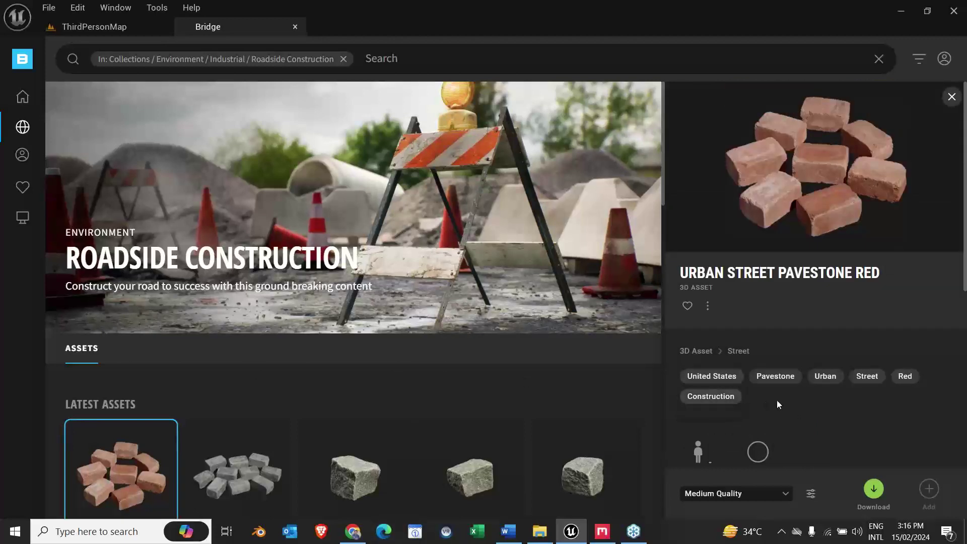
pyautogui.scroll(-1, 777, 401)
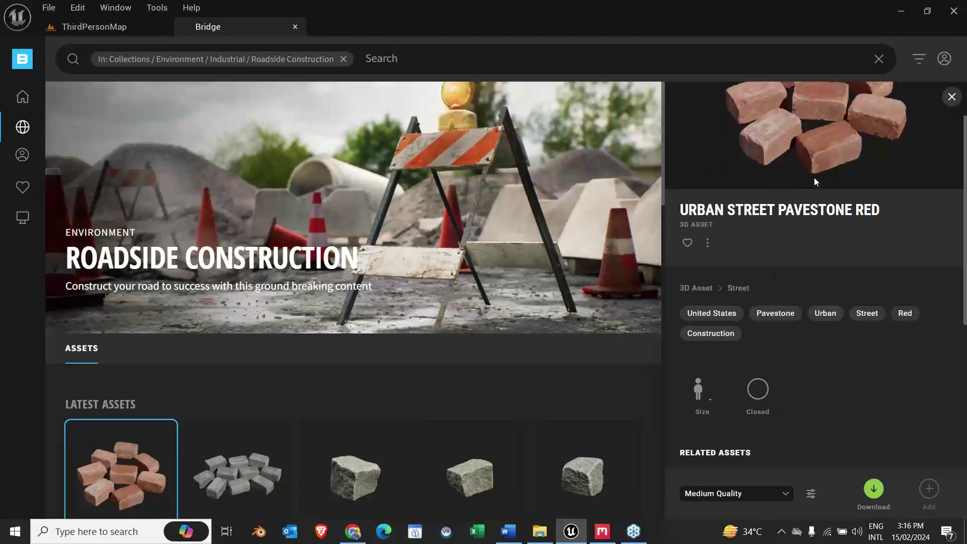
pyautogui.scroll(-2, 817, 389)
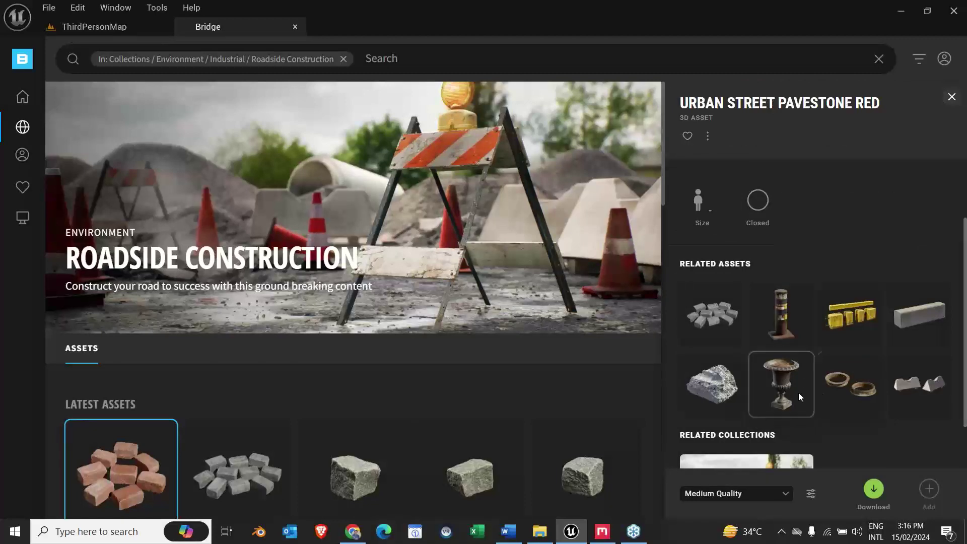
pyautogui.scroll(-2, 834, 414)
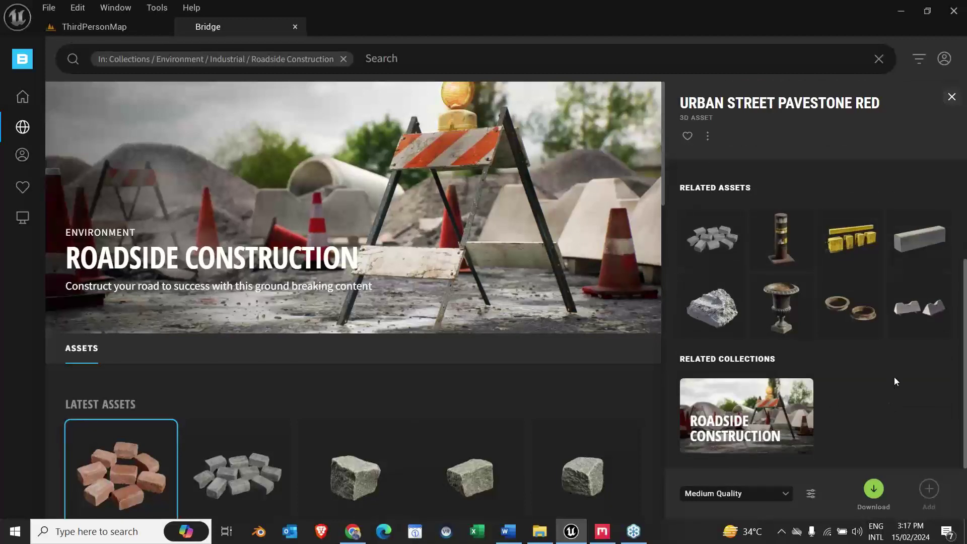
# Step: Show the asset filters and filter the Roadside Construction collection by type, first 3D Assets and finally Surfaces
pyautogui.click(917, 62)
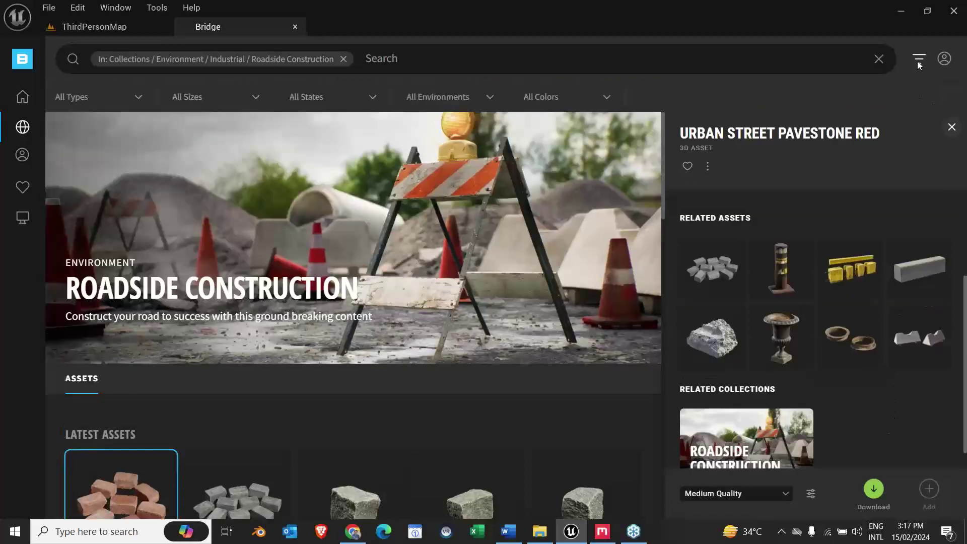
pyautogui.click(917, 60)
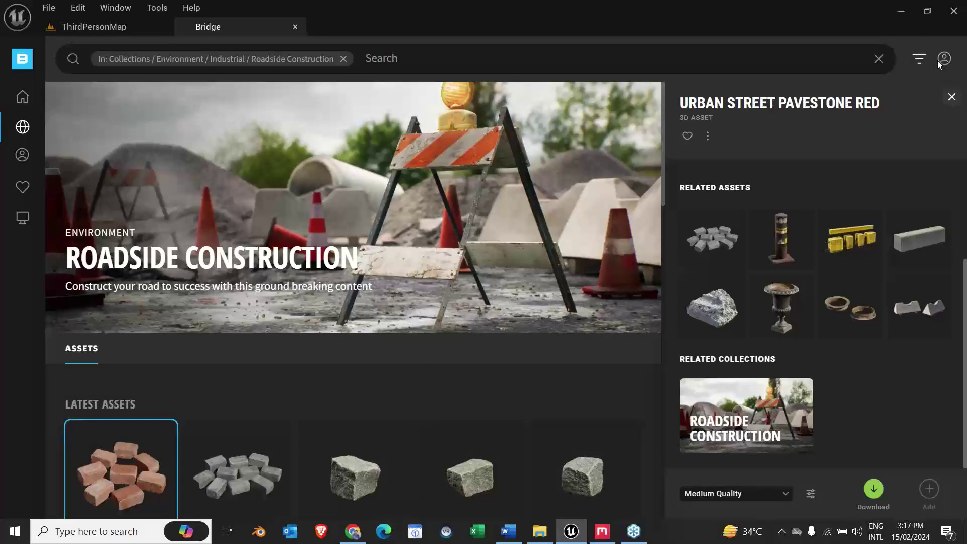
pyautogui.click(920, 59)
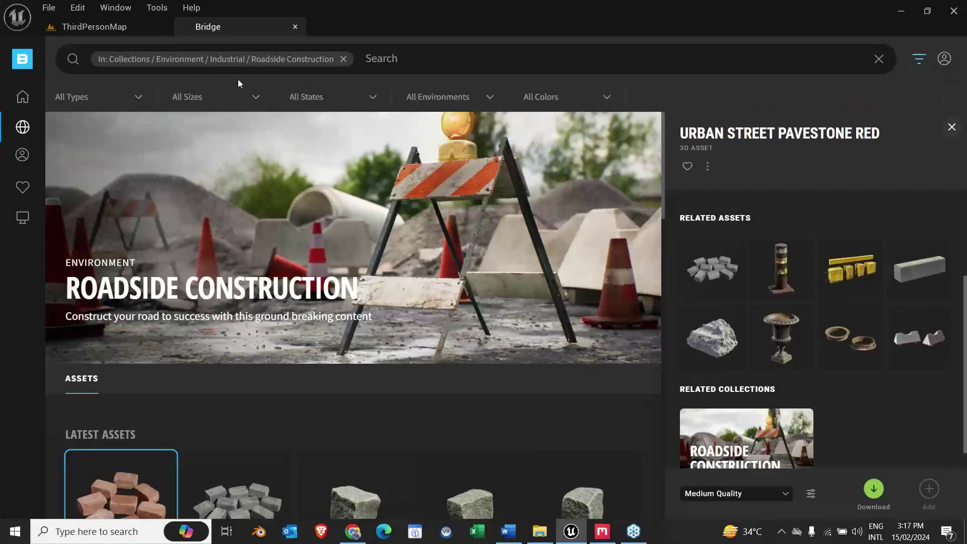
pyautogui.click(151, 98)
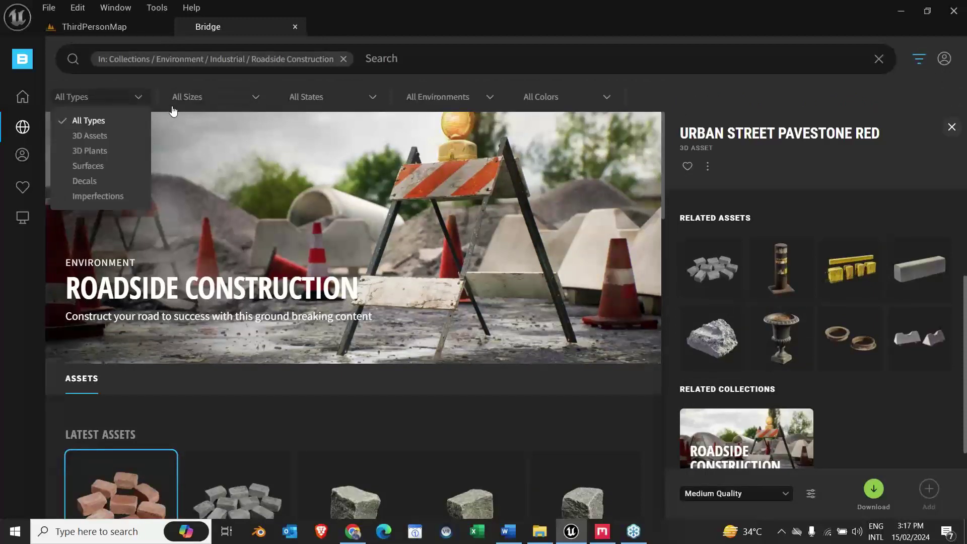
pyautogui.click(116, 135)
pyautogui.moveTo(22, 113)
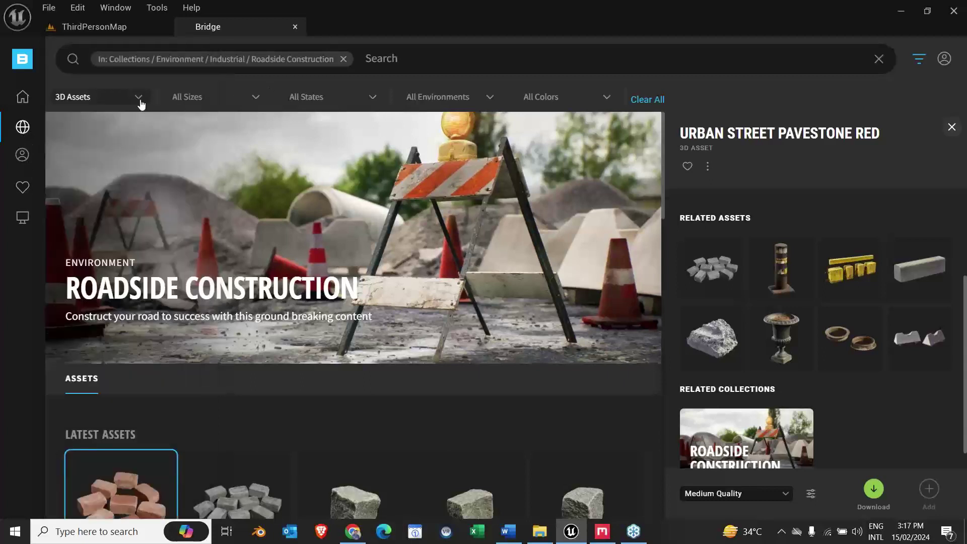
pyautogui.click(120, 97)
pyautogui.click(110, 166)
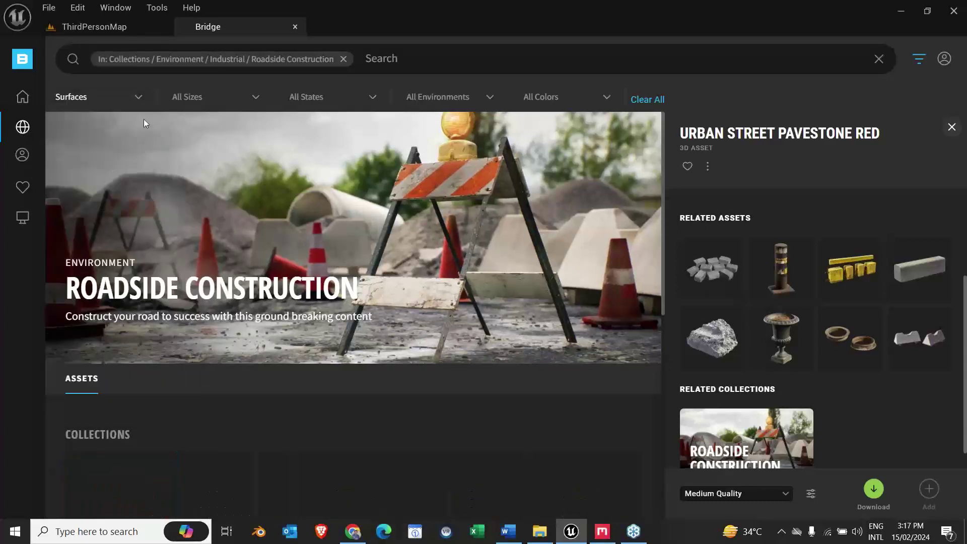
# Step: Try the 2 - 4 M size filter on the surfaces and reset it to All Sizes
pyautogui.click(242, 97)
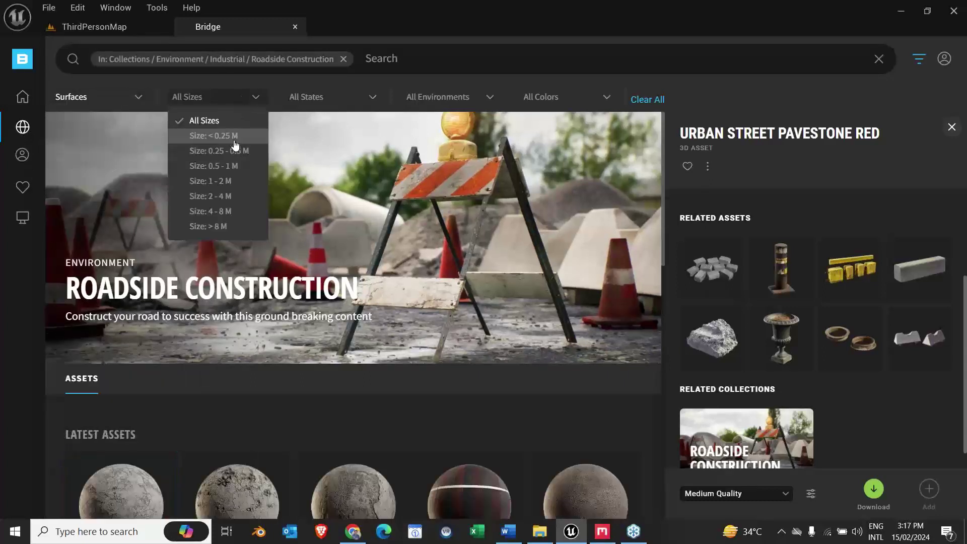
pyautogui.click(211, 196)
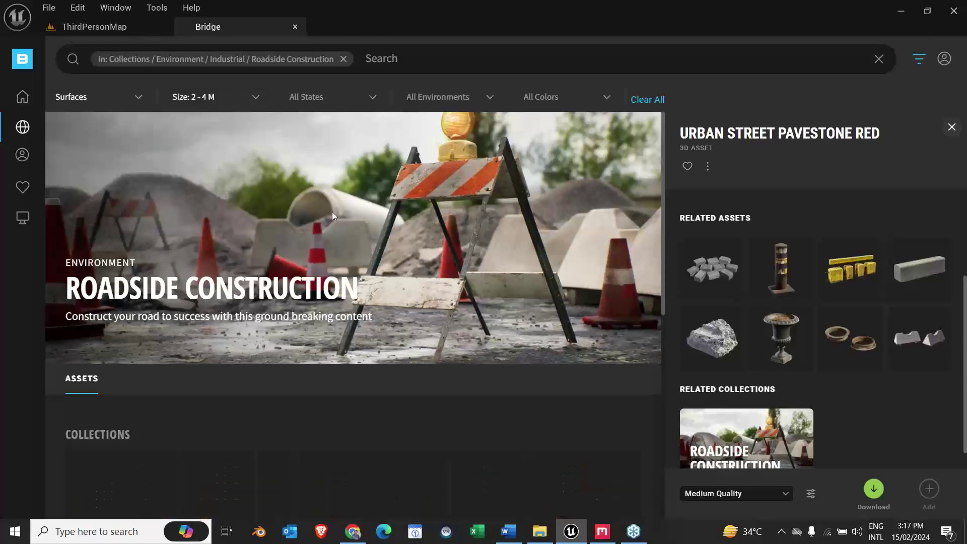
pyautogui.click(253, 99)
pyautogui.click(259, 126)
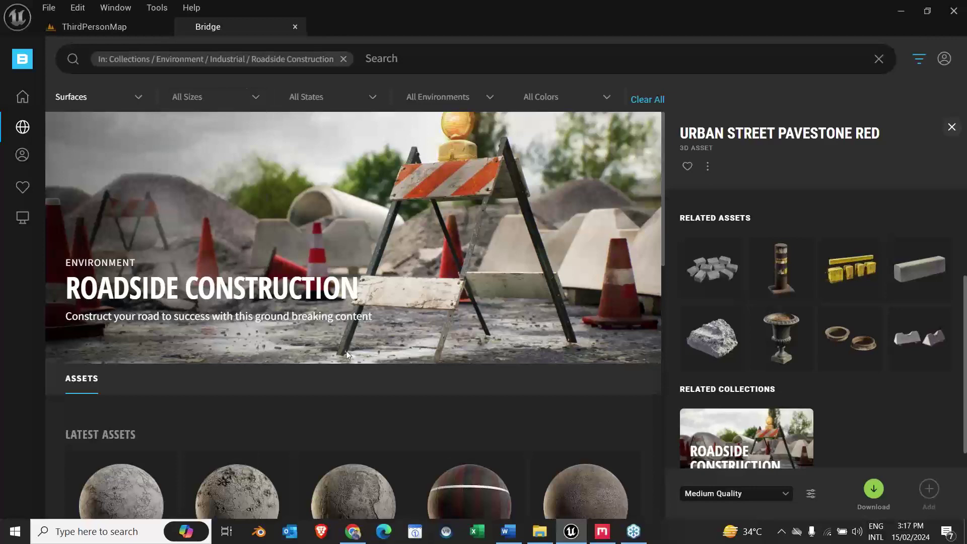
# Step: Try the New and Damaged state filters on the surfaces and reset the filter to All States
pyautogui.click(350, 104)
pyautogui.click(335, 134)
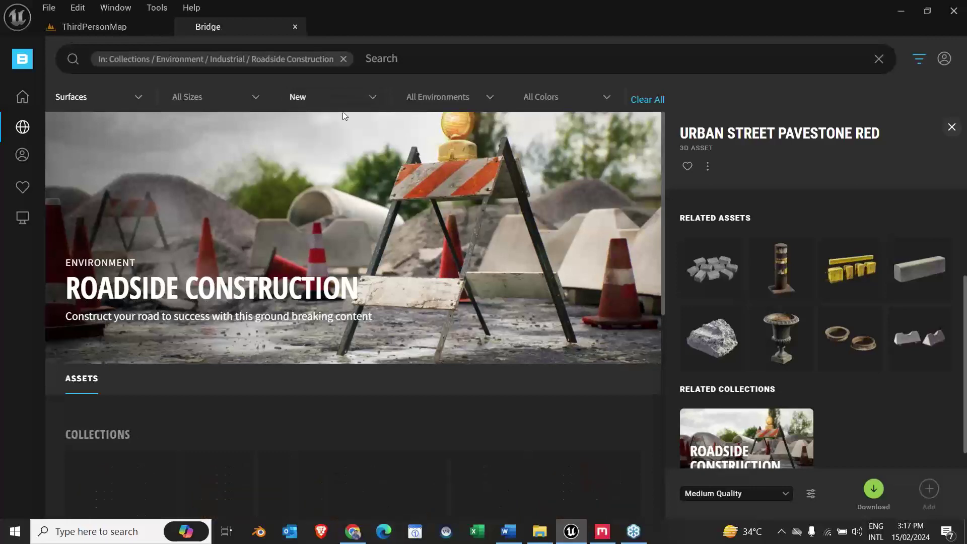
pyautogui.click(344, 103)
pyautogui.click(337, 167)
pyautogui.scroll(-3, 379, 403)
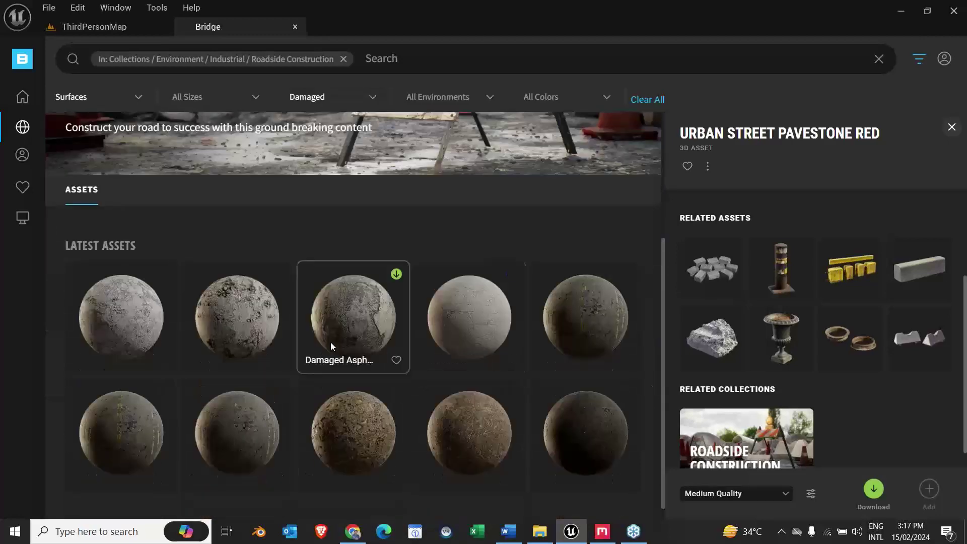
pyautogui.scroll(3, 353, 345)
pyautogui.click(343, 102)
pyautogui.click(347, 121)
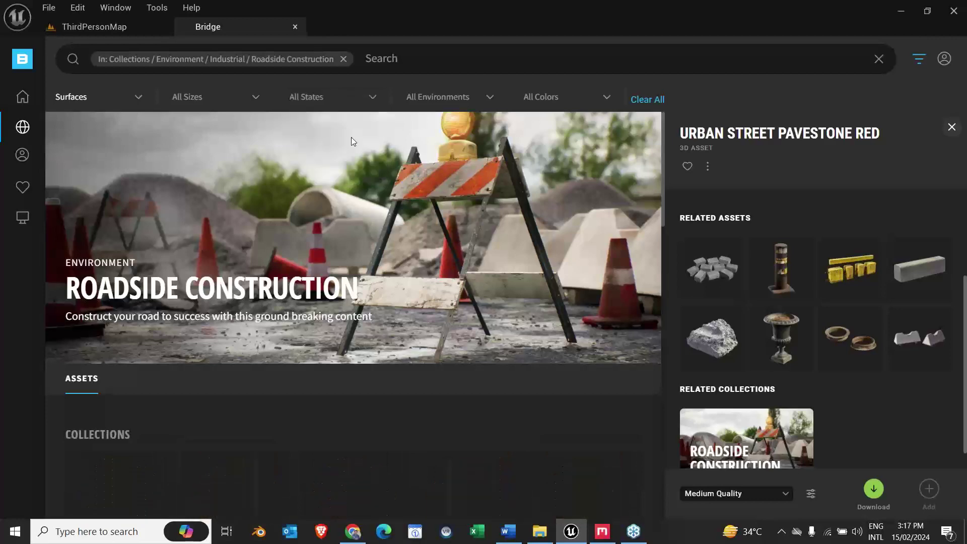
# Step: Check the available environment filters without choosing one and filter the surfaces by the color Black
pyautogui.click(466, 107)
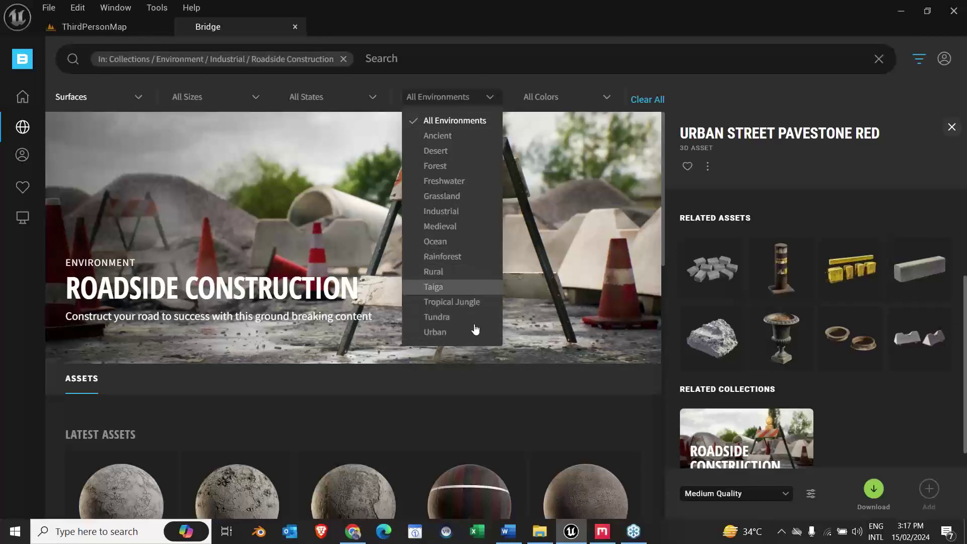
pyautogui.click(552, 96)
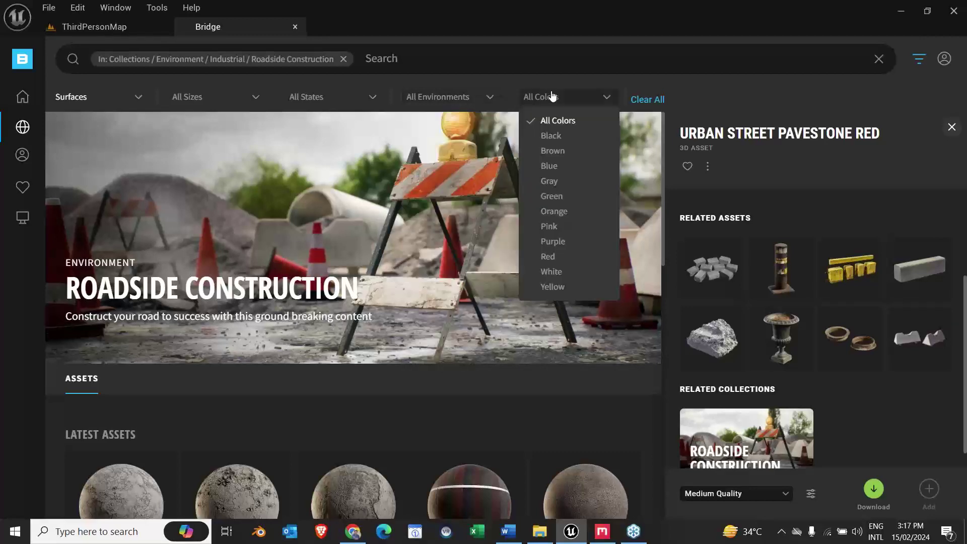
pyautogui.click(572, 135)
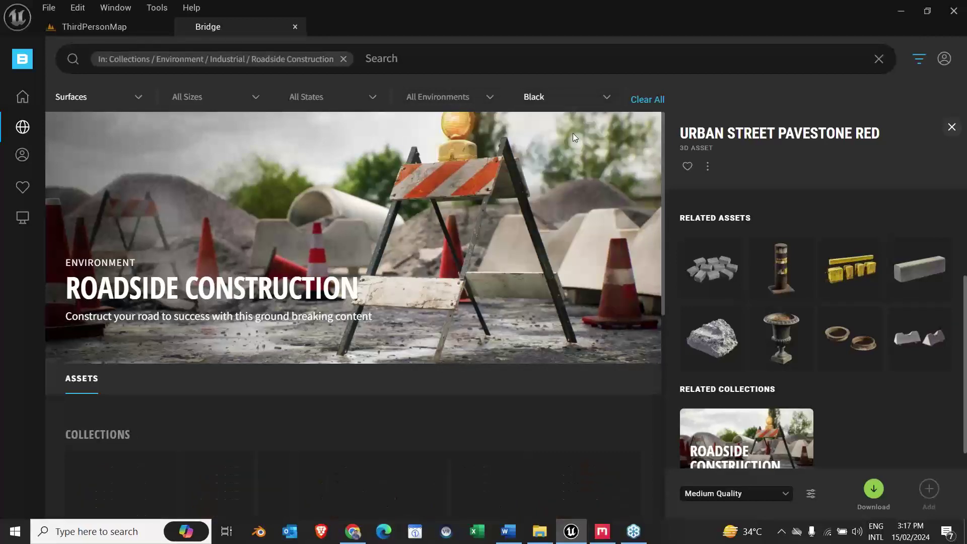
# Step: Look through the black surfaces, set the color filter to Brown and review the matching surfaces
pyautogui.scroll(-4, 420, 375)
pyautogui.scroll(4, 443, 324)
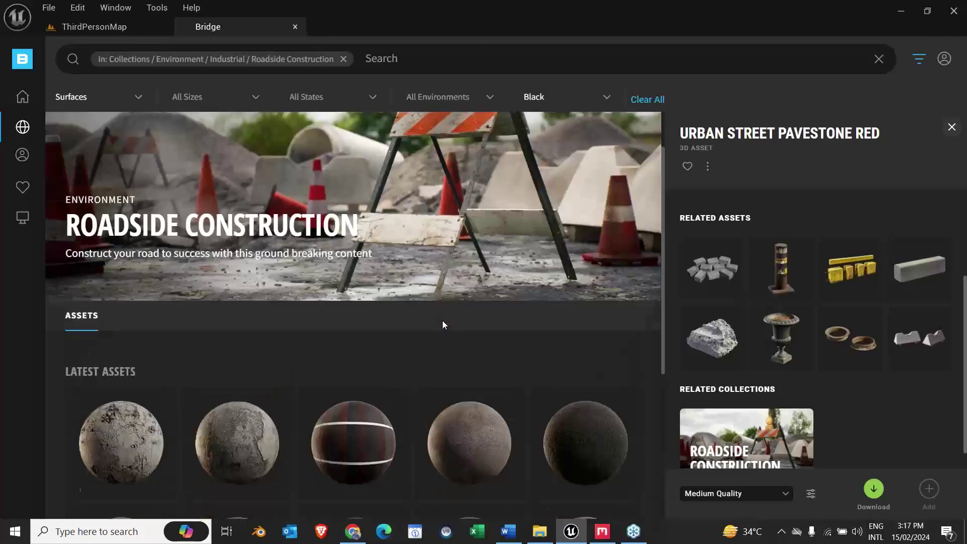
pyautogui.click(591, 102)
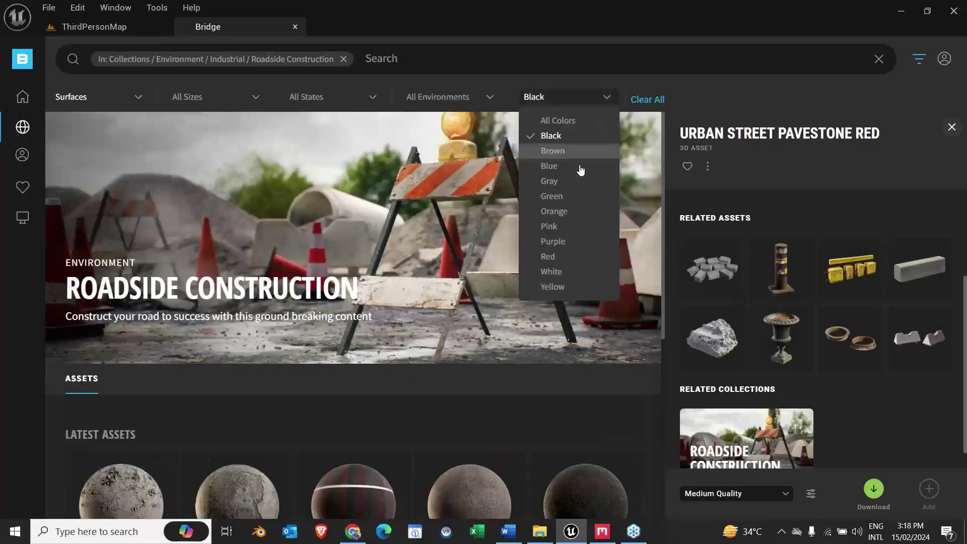
pyautogui.click(566, 157)
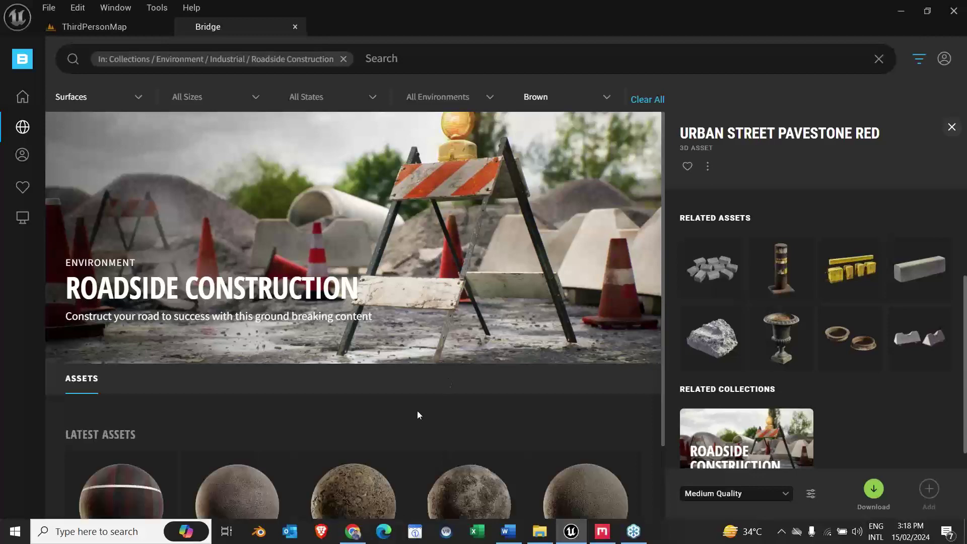
pyautogui.scroll(-2, 406, 428)
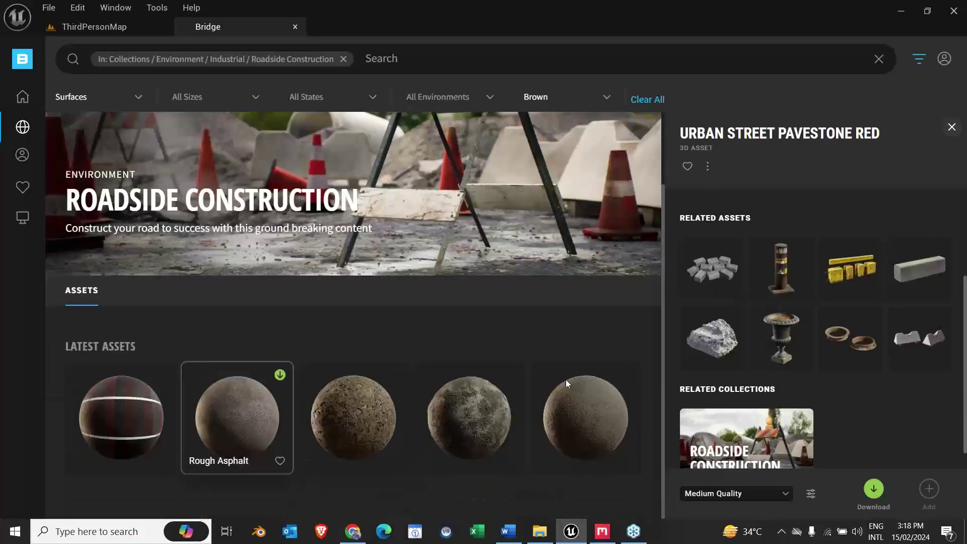
pyautogui.scroll(2, 473, 321)
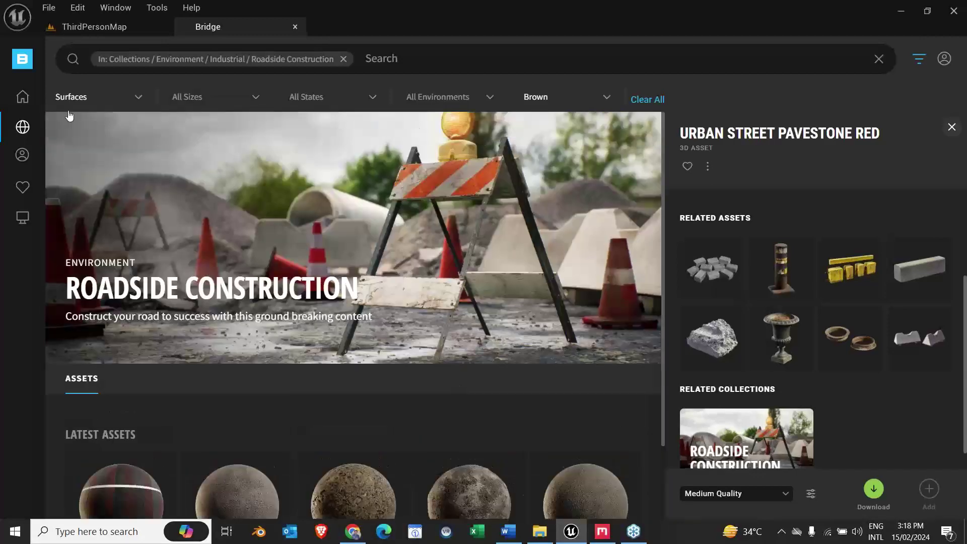
# Step: Switch the type filter to 3D Assets and browse the brown 3D assets of the Roadside Construction collection
pyautogui.click(101, 97)
pyautogui.click(101, 135)
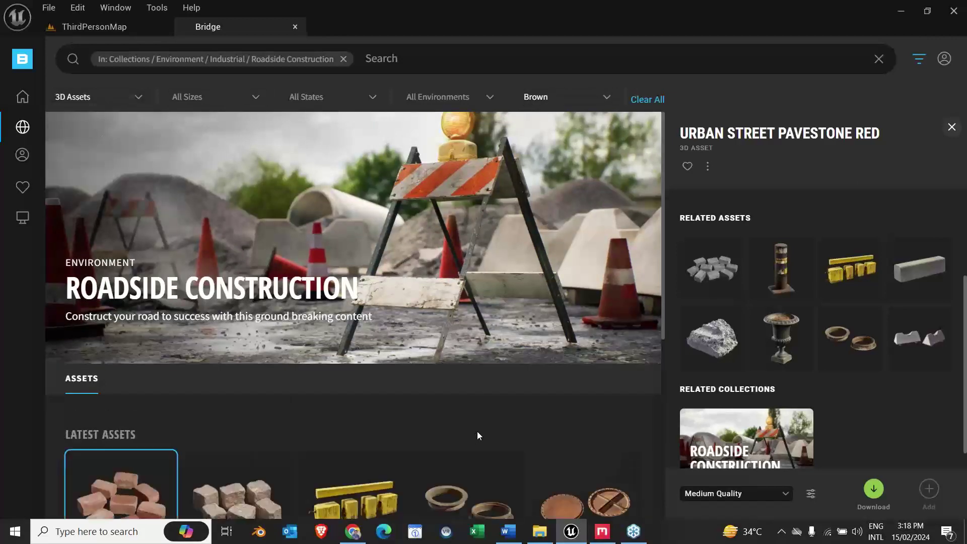
pyautogui.scroll(-4, 476, 431)
pyautogui.scroll(-3, 468, 438)
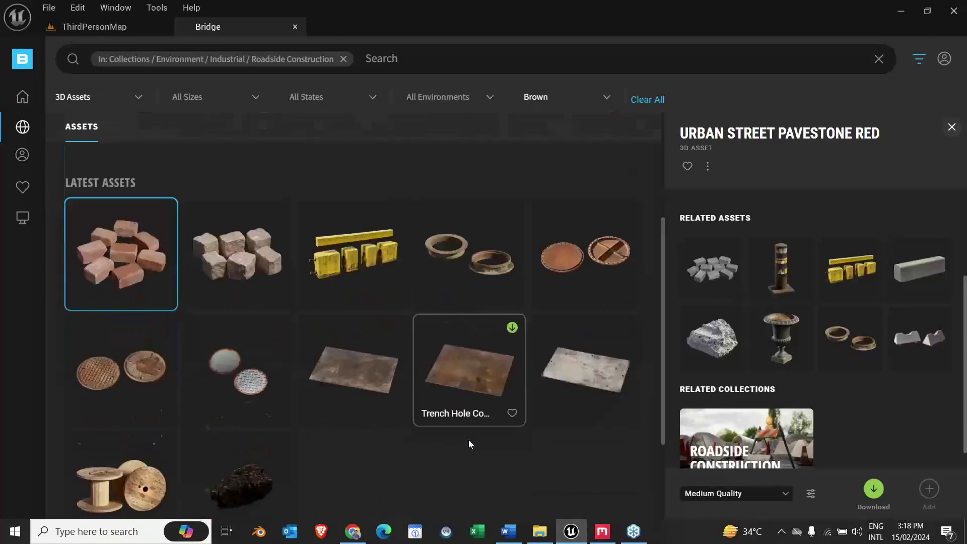
pyautogui.scroll(7, 458, 436)
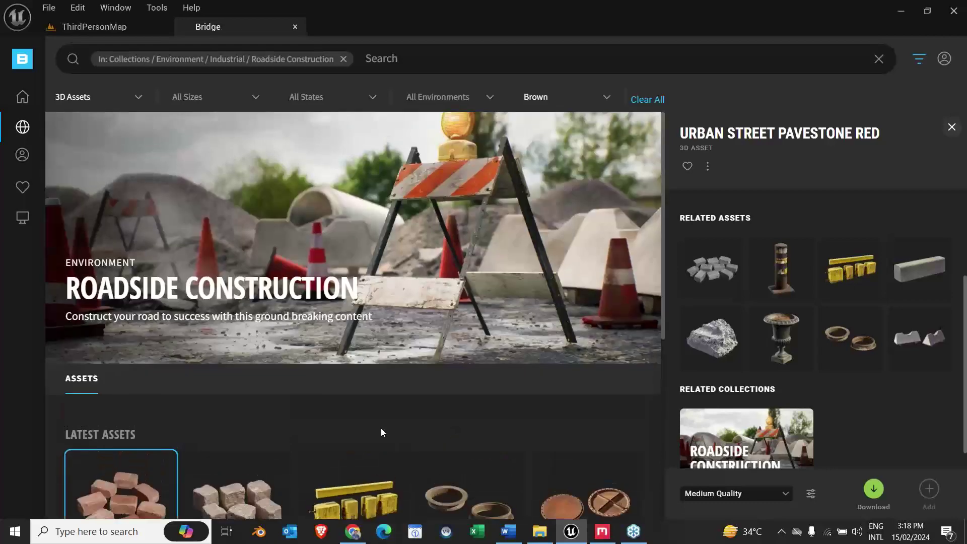
# Step: Filter the brown Roadside Construction assets by type, first Surfaces and finally 3D Plants
pyautogui.click(116, 96)
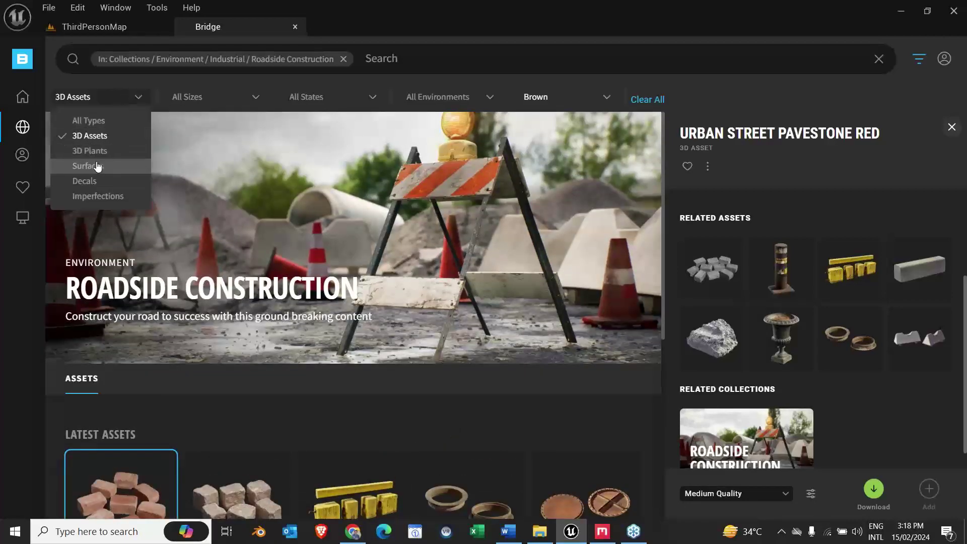
pyautogui.click(97, 164)
pyautogui.scroll(-2, 262, 403)
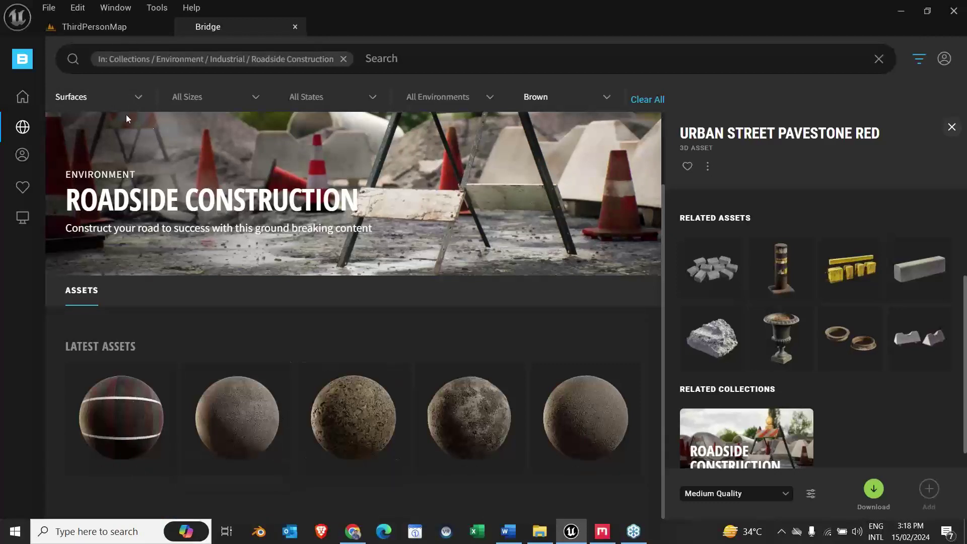
pyautogui.click(126, 101)
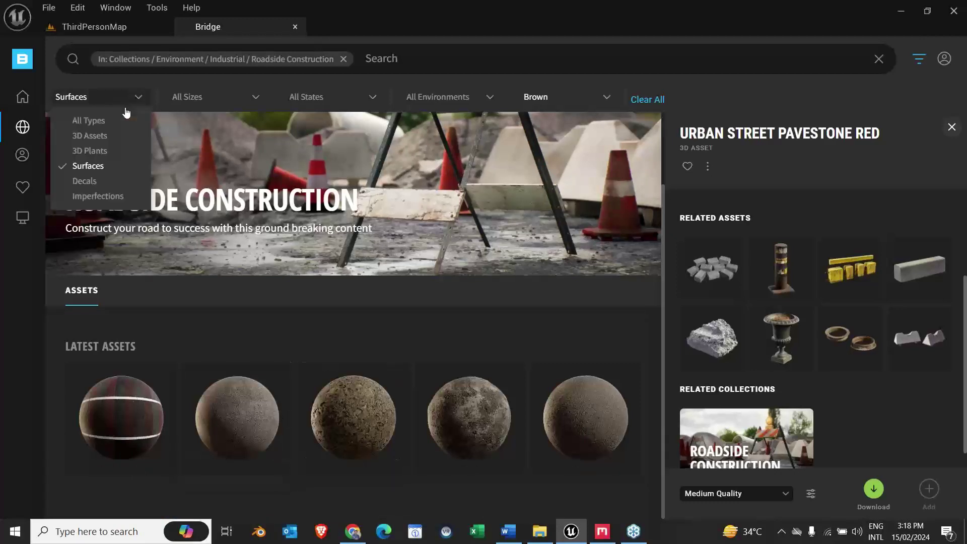
pyautogui.click(107, 151)
pyautogui.scroll(-1, 225, 410)
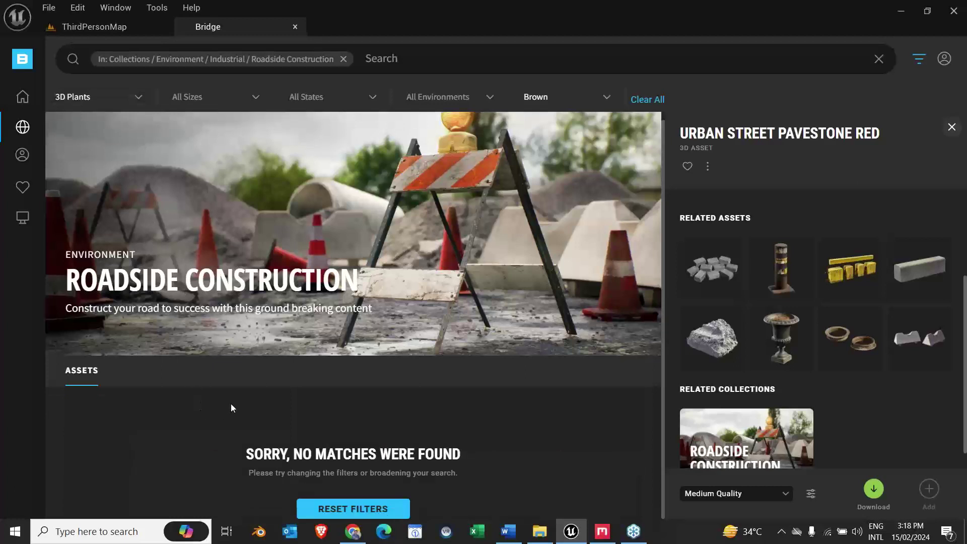
# Step: Set the color filter back to All Colors and reset the remaining filters of the collection
pyautogui.click(554, 98)
pyautogui.click(554, 122)
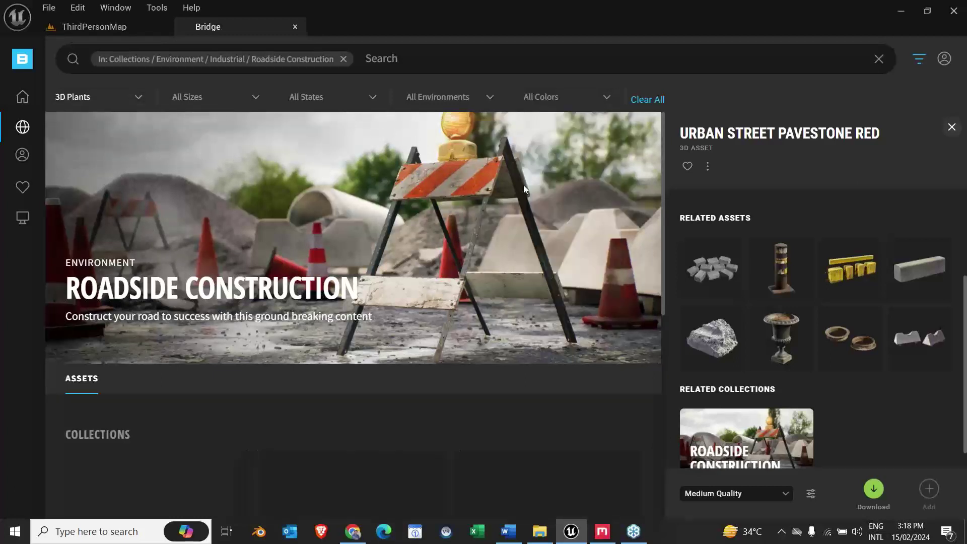
pyautogui.scroll(-1, 390, 417)
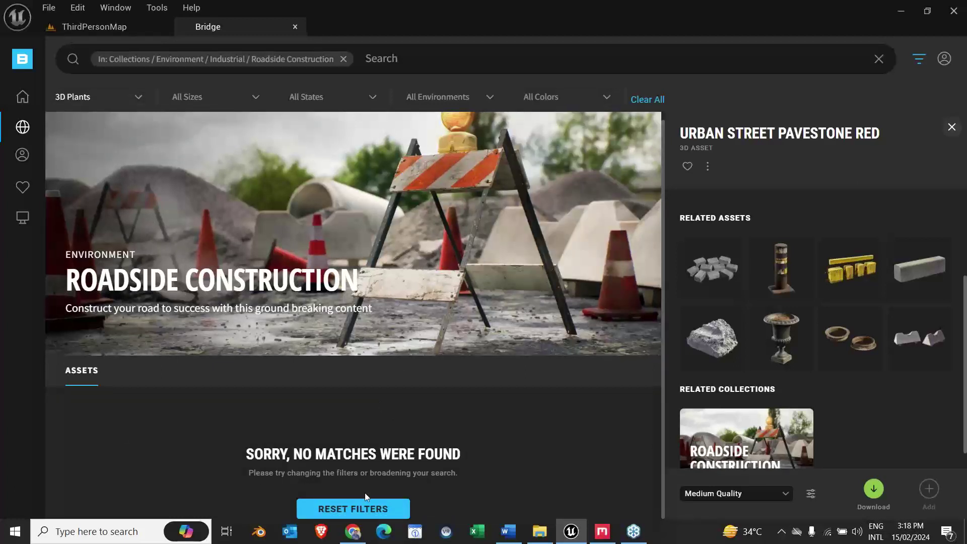
pyautogui.click(365, 507)
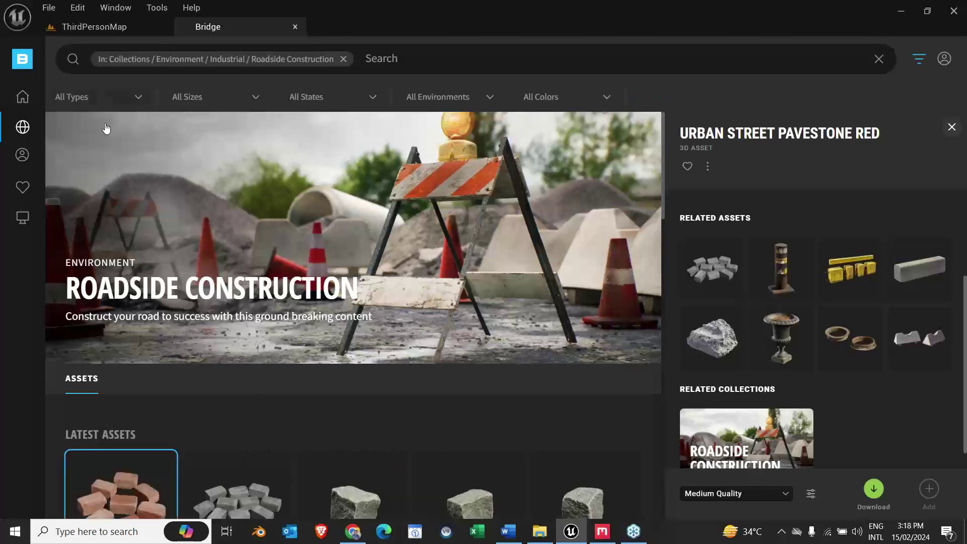
# Step: Filter the Roadside Construction collection by Surfaces in all colors and browse the materials
pyautogui.click(105, 98)
pyautogui.click(98, 168)
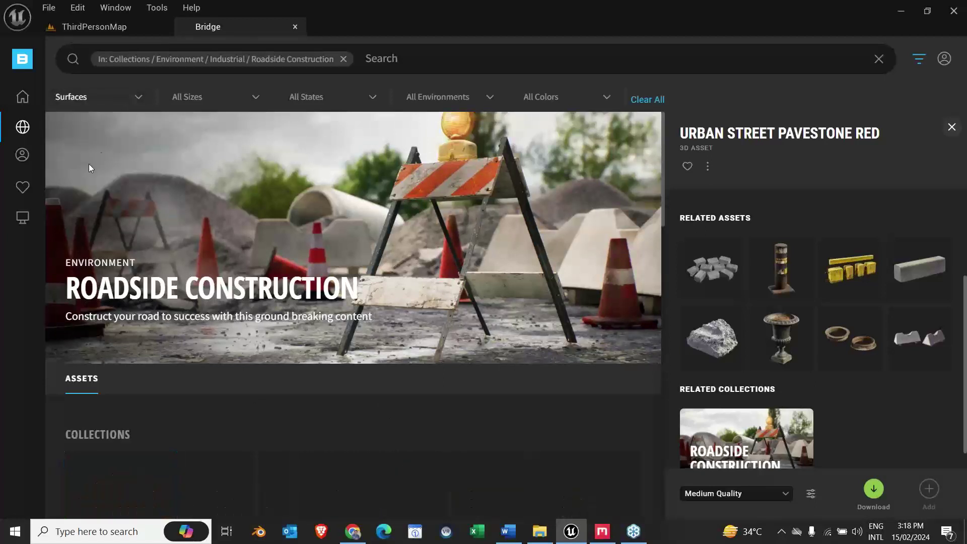
pyautogui.scroll(-8, 227, 409)
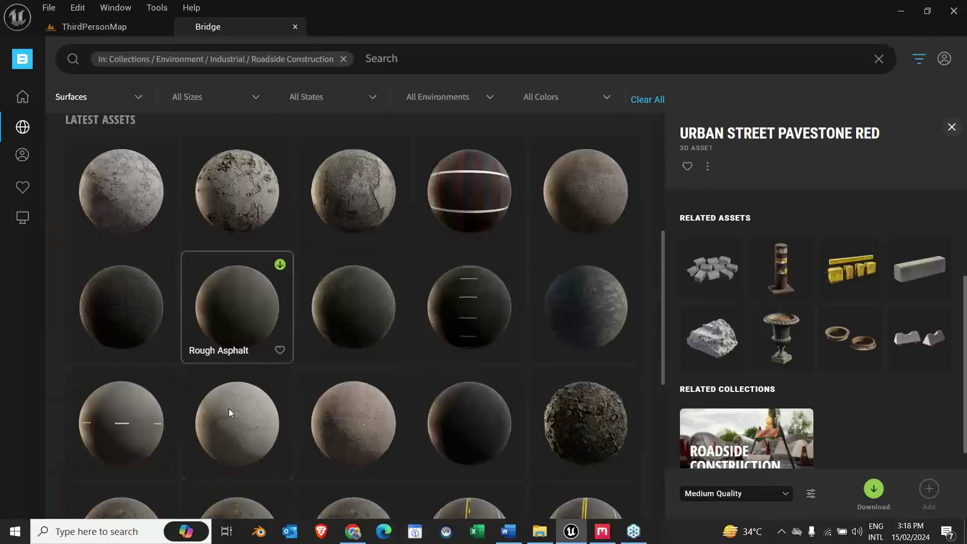
pyautogui.scroll(10, 228, 407)
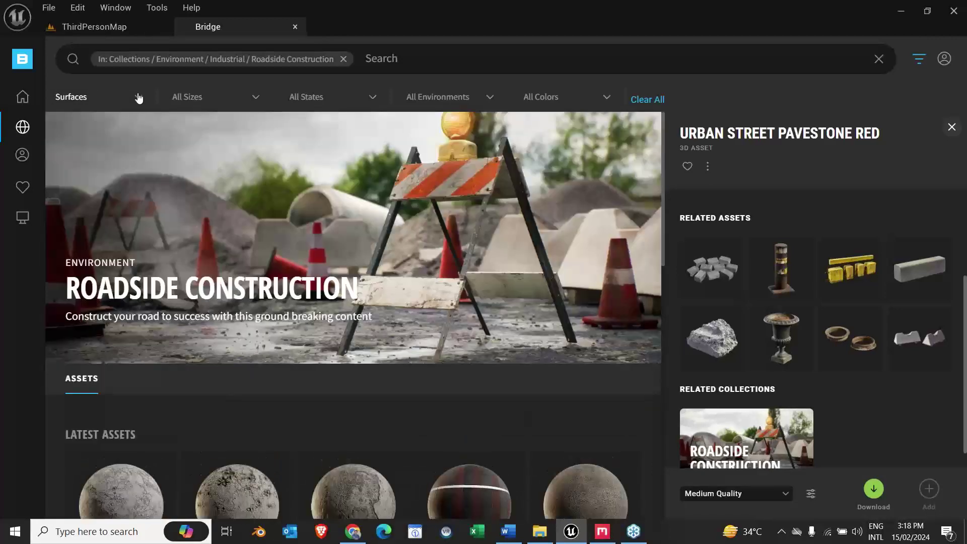
# Step: Change the type filter to Decals and look through the collection's decals
pyautogui.click(139, 98)
pyautogui.click(108, 177)
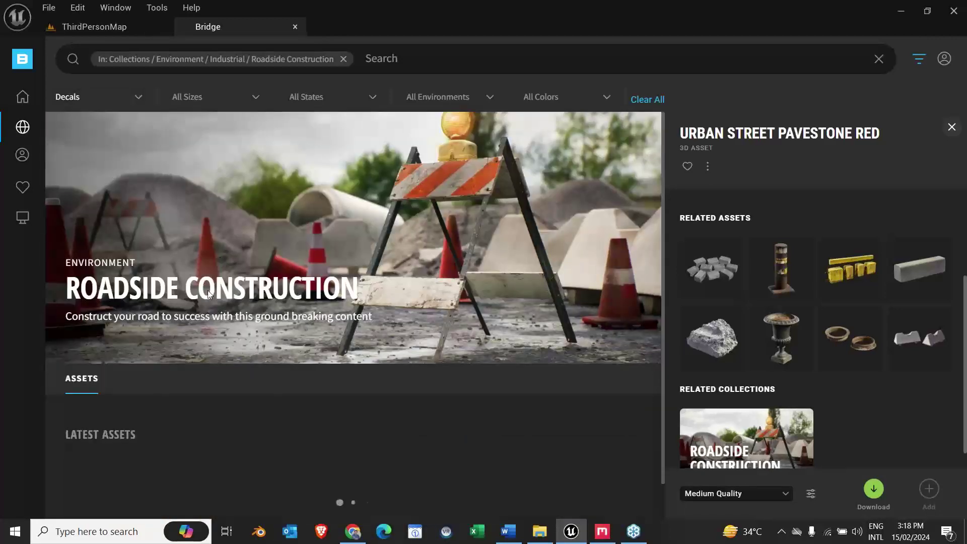
pyautogui.scroll(-3, 297, 468)
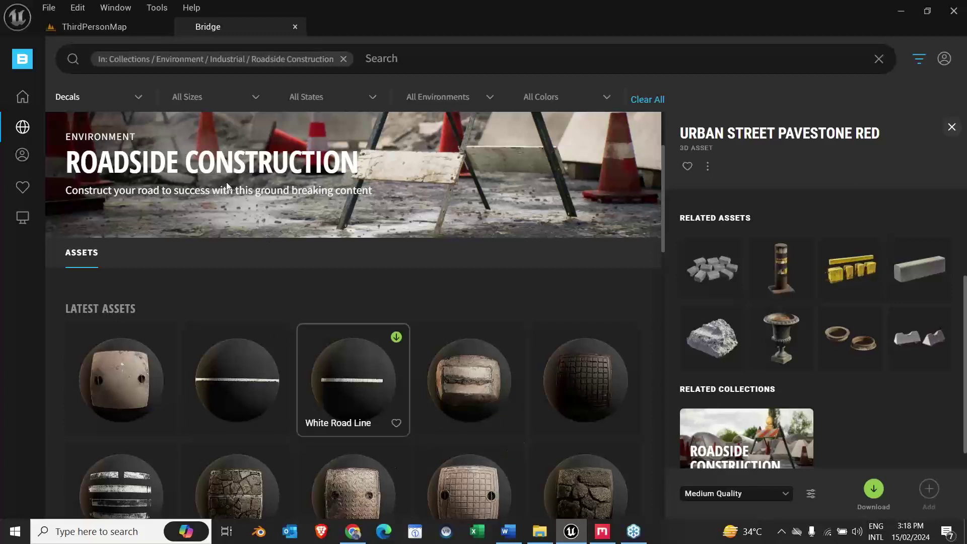
# Step: Try the Imperfections type filter on the collection, then reset and hide the asset filters
pyautogui.click(141, 100)
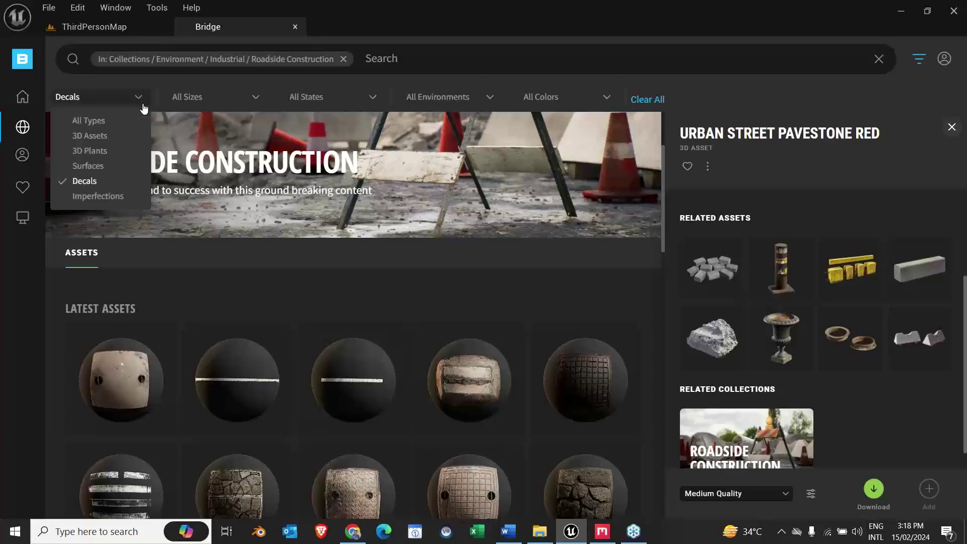
pyautogui.click(116, 195)
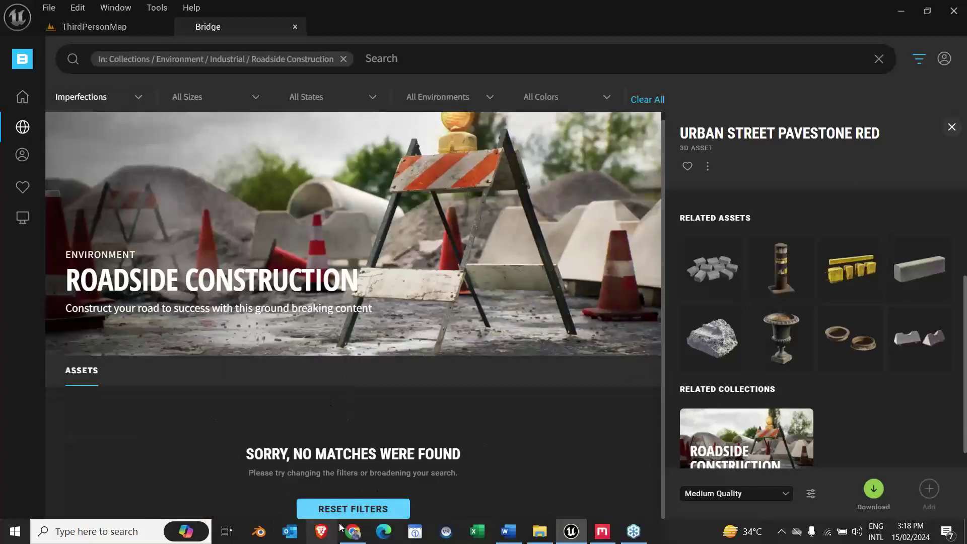
pyautogui.click(345, 509)
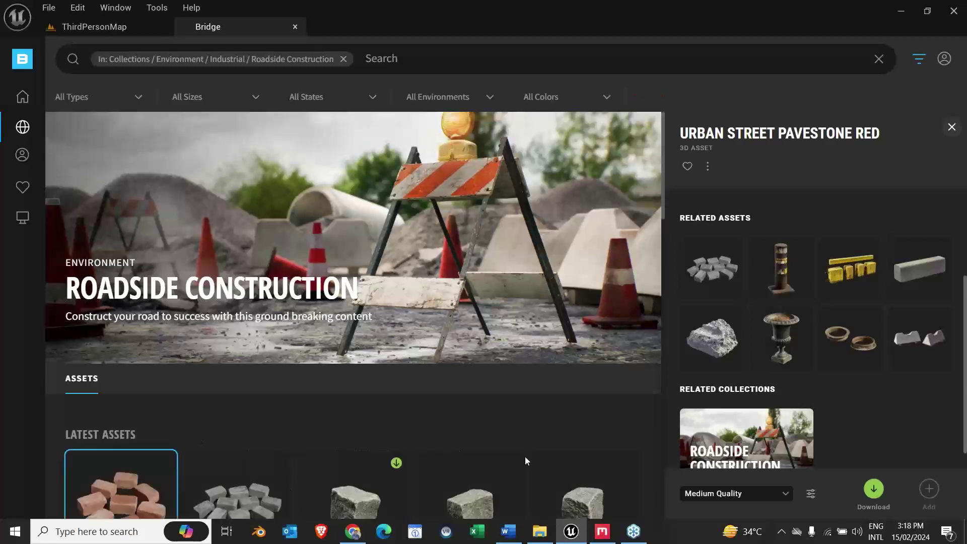
pyautogui.click(564, 100)
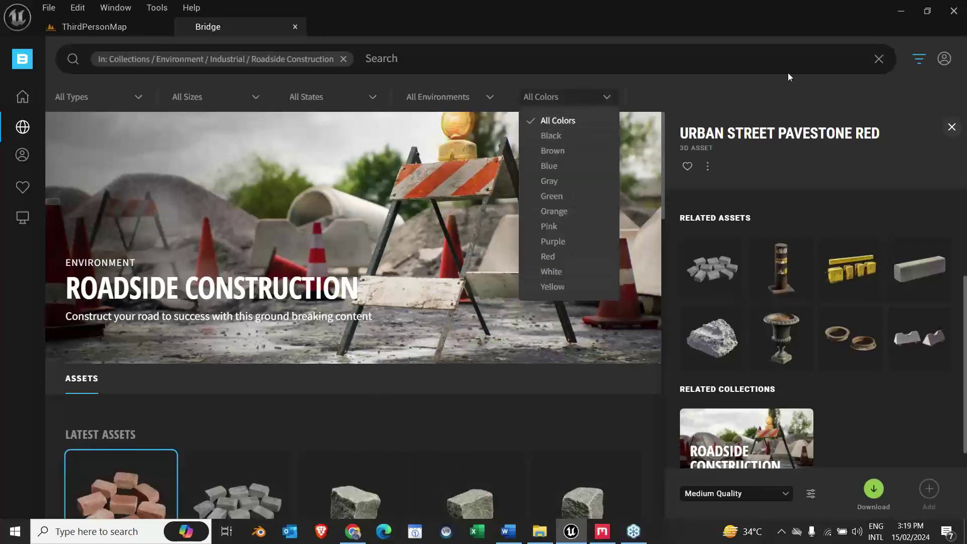
pyautogui.click(919, 60)
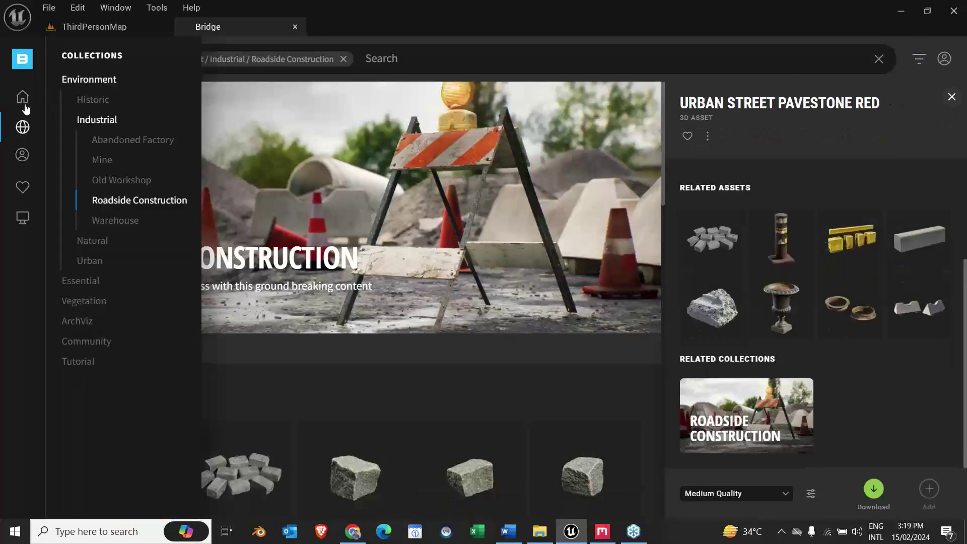
# Step: Go to the Home section's Imperfections category and look through its subcategories and latest assets
pyautogui.click(24, 102)
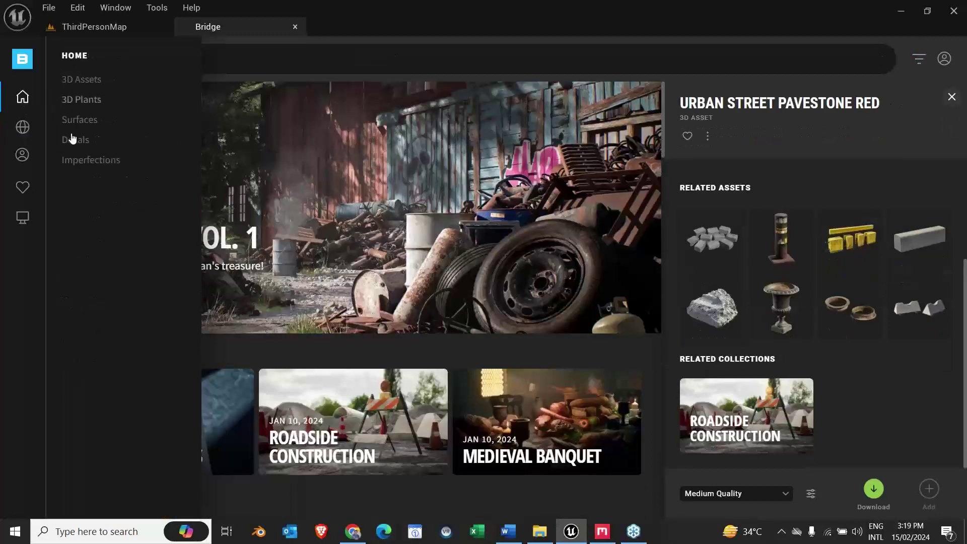
pyautogui.click(83, 161)
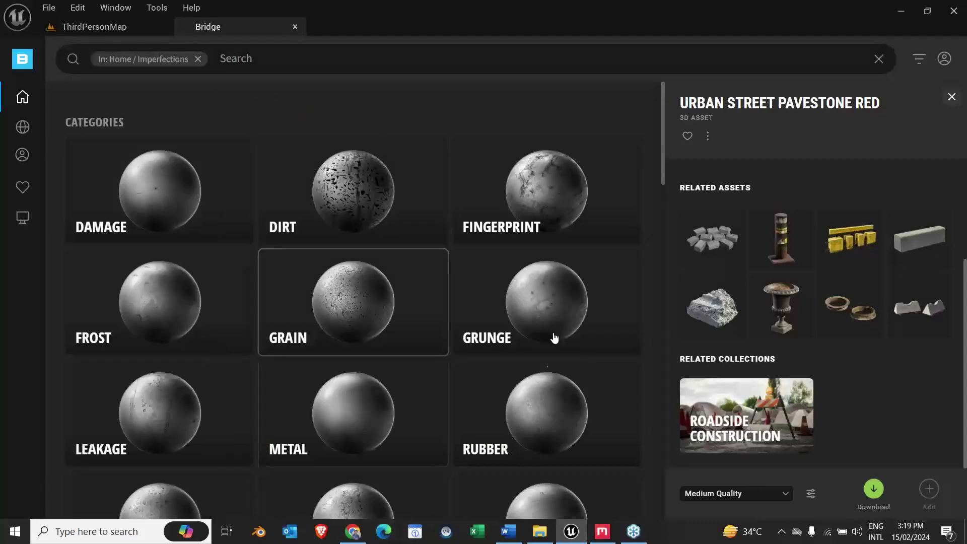
pyautogui.scroll(-5, 387, 442)
pyautogui.scroll(-2, 388, 442)
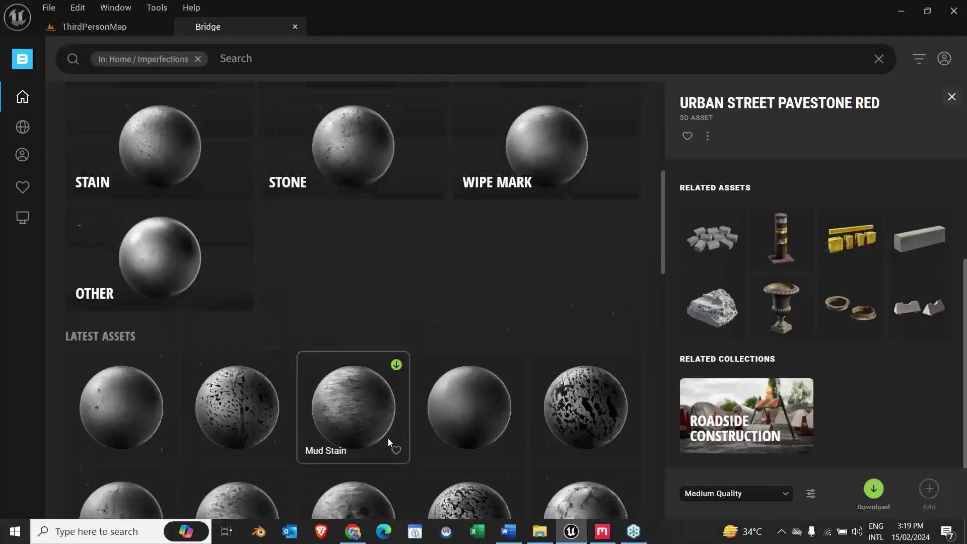
pyautogui.scroll(6, 395, 430)
pyautogui.scroll(3, 181, 356)
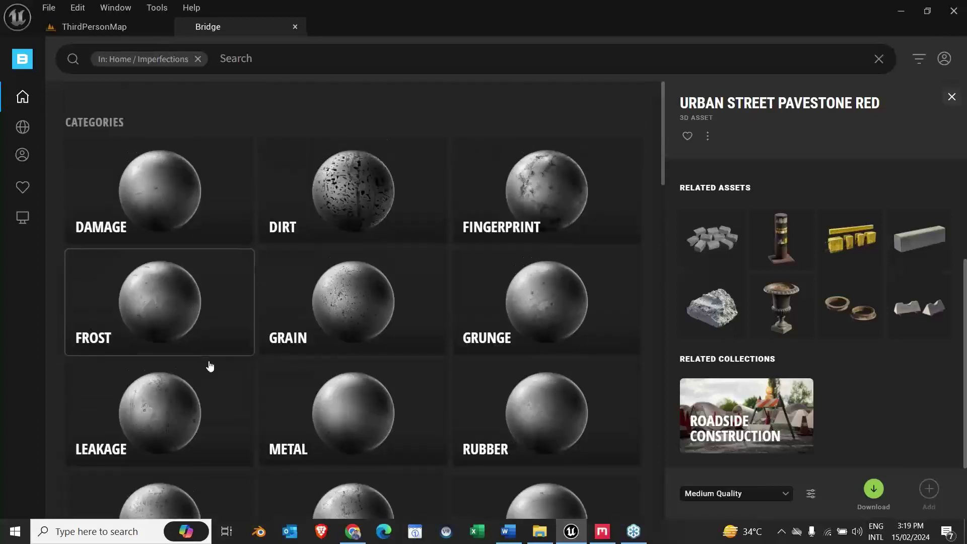
# Step: Open the Stone subcategory of Imperfections and view the second render of the streaked Stone imperfection at the end of the second row
pyautogui.moveTo(40, 135)
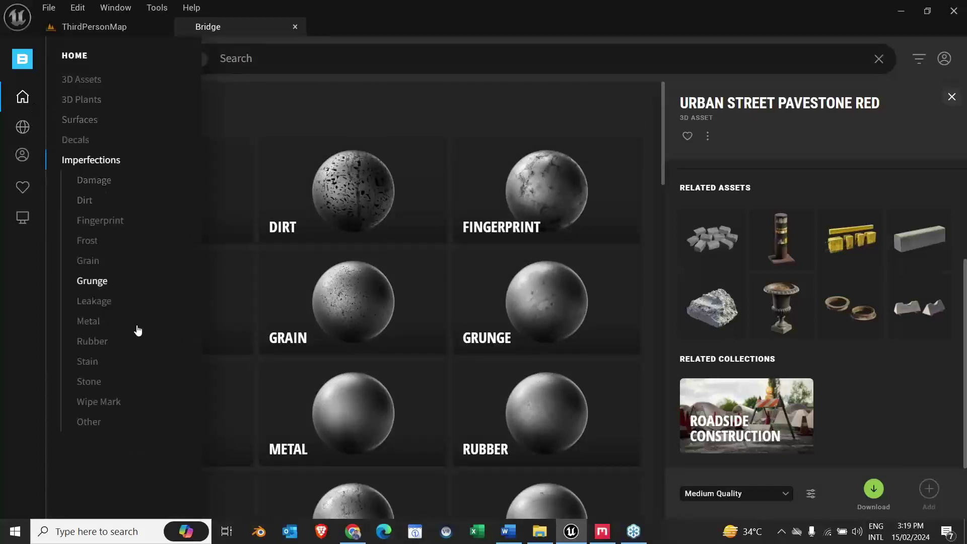
pyautogui.click(97, 384)
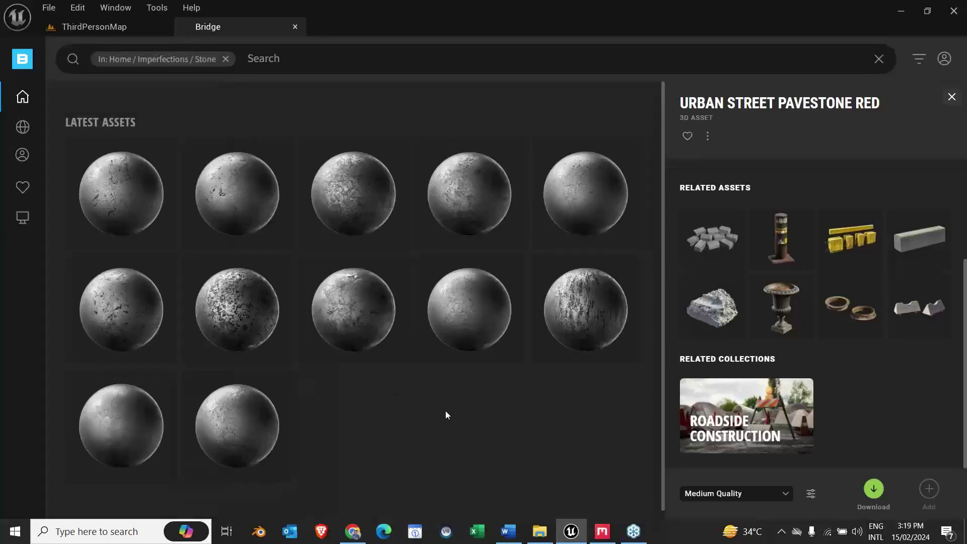
pyautogui.click(614, 319)
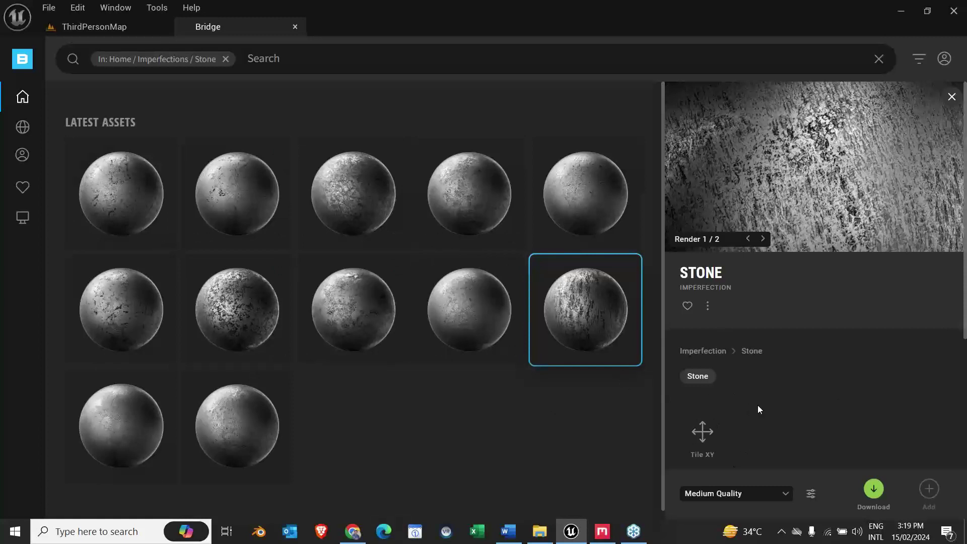
pyautogui.click(763, 239)
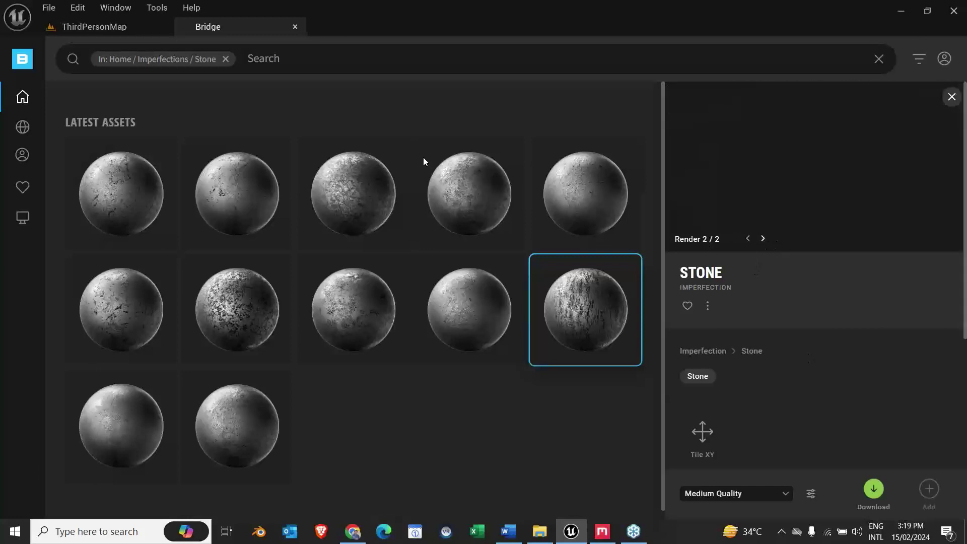
# Step: Go to the Home section's 3D Assets category and search it for "forest"
pyautogui.moveTo(27, 100)
pyautogui.click(84, 87)
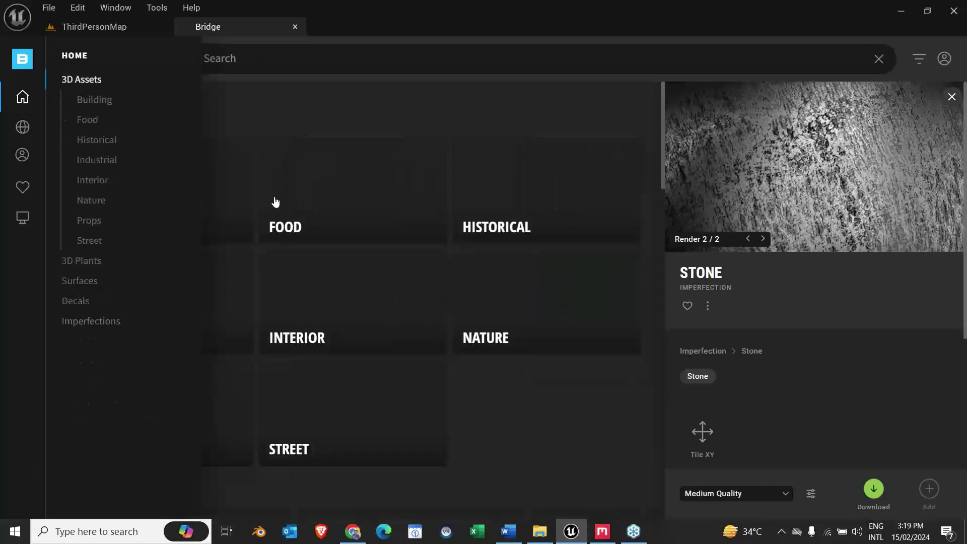
pyautogui.click(253, 63)
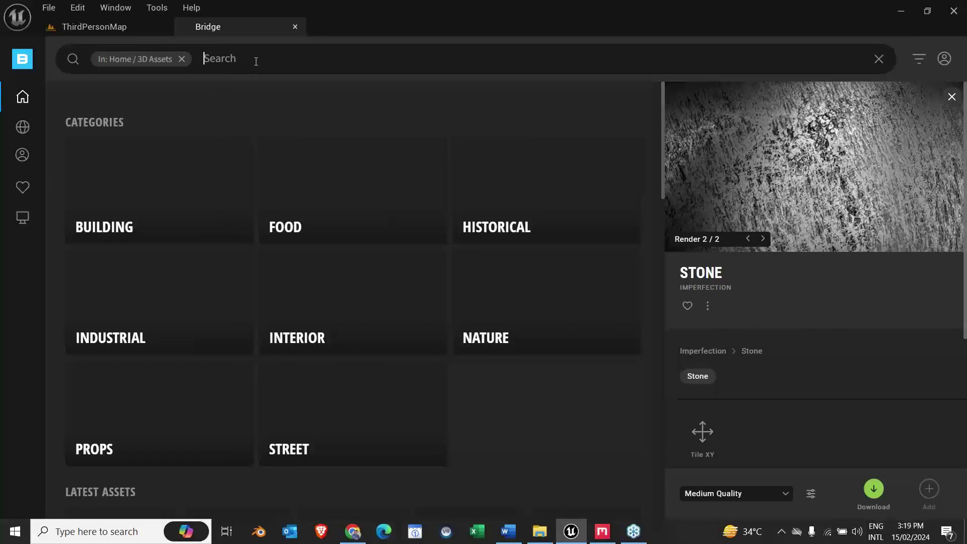
pyautogui.write('for')
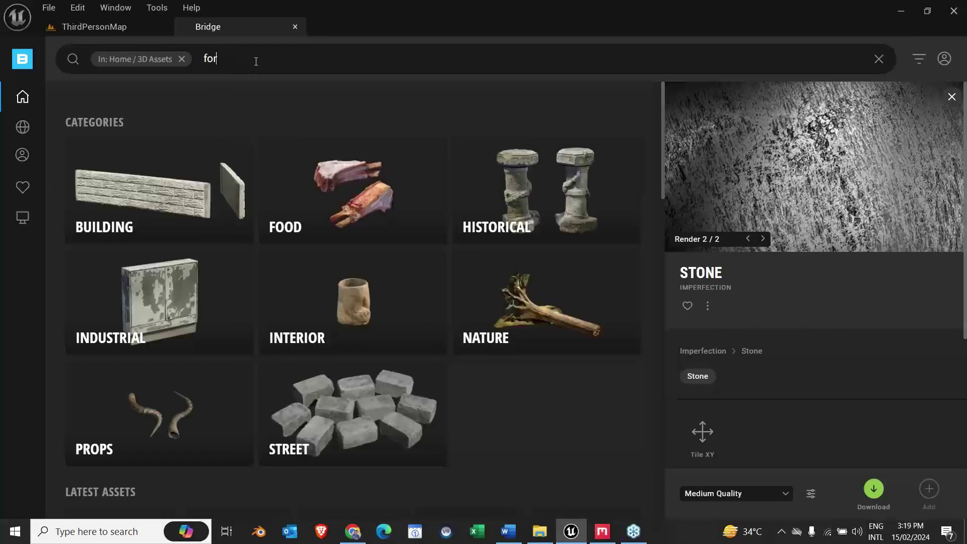
pyautogui.write('est')
pyautogui.press('Return')
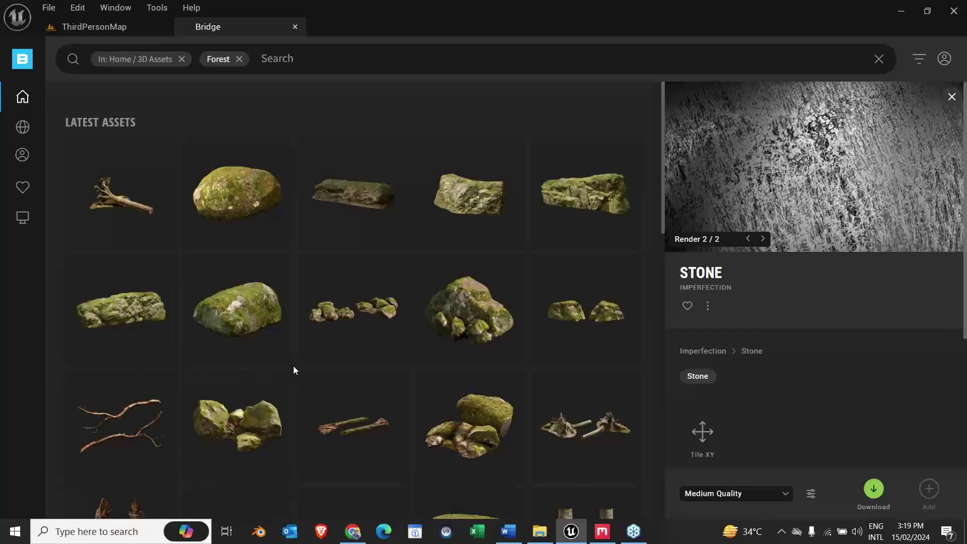
# Step: Look through the forest 3D assets, and remove the Forest search term
pyautogui.scroll(-3, 295, 380)
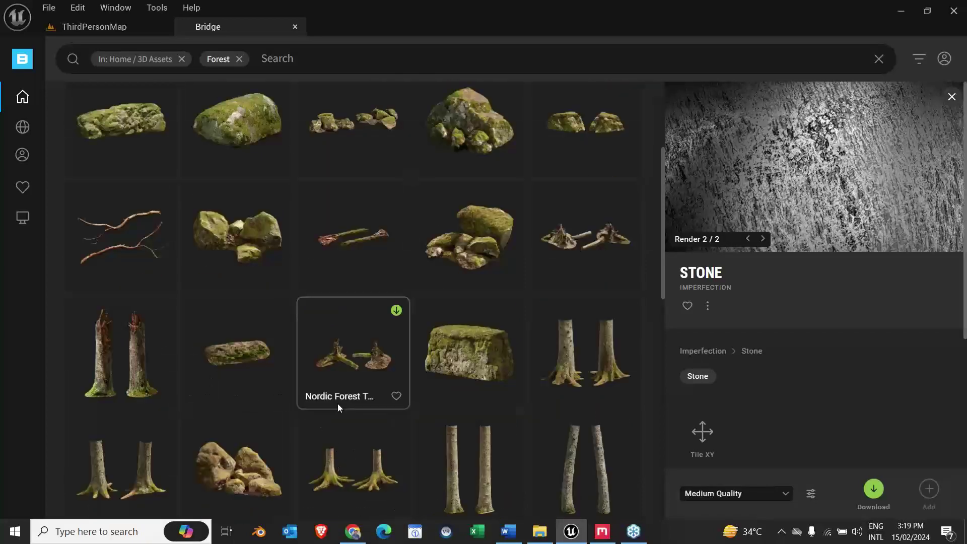
pyautogui.scroll(-3, 353, 434)
pyautogui.scroll(-2, 339, 435)
pyautogui.scroll(5, 325, 436)
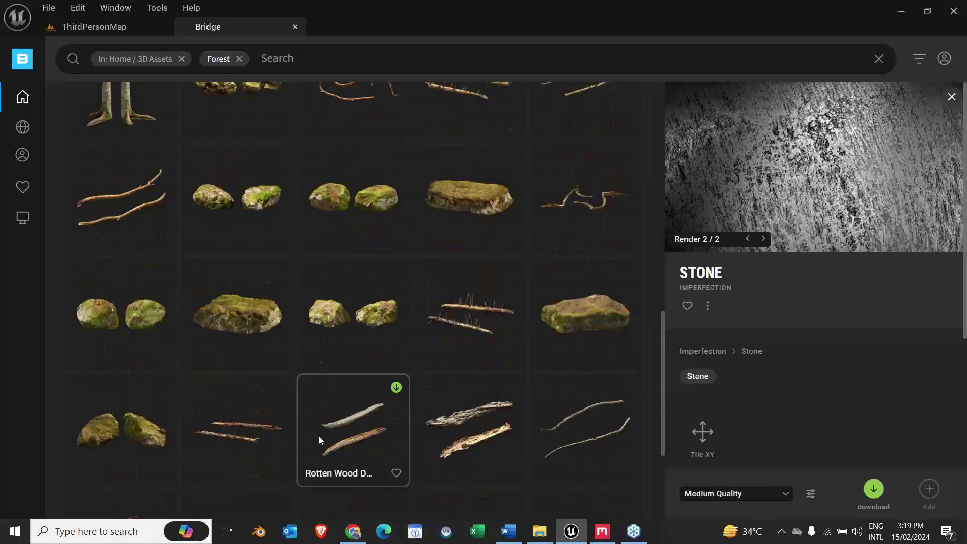
pyautogui.scroll(2, 307, 413)
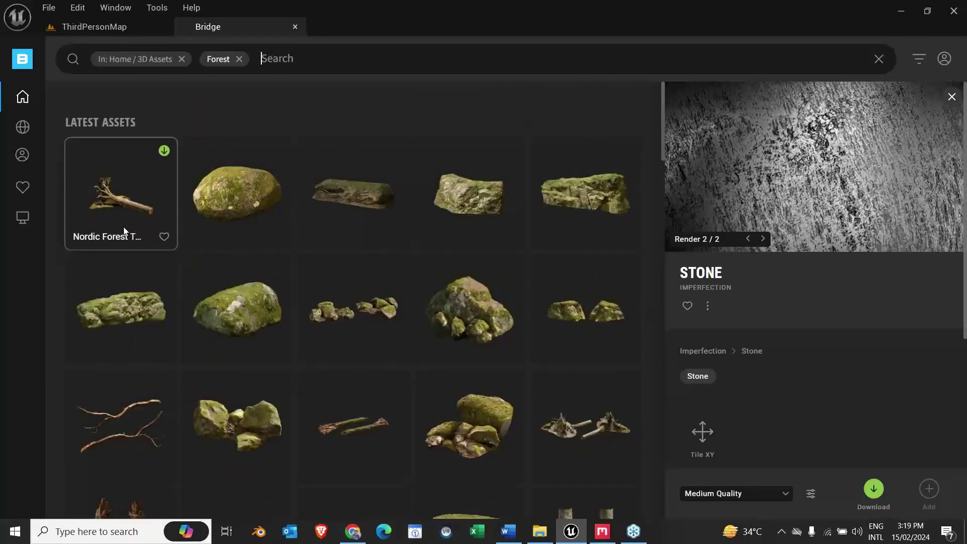
pyautogui.click(239, 59)
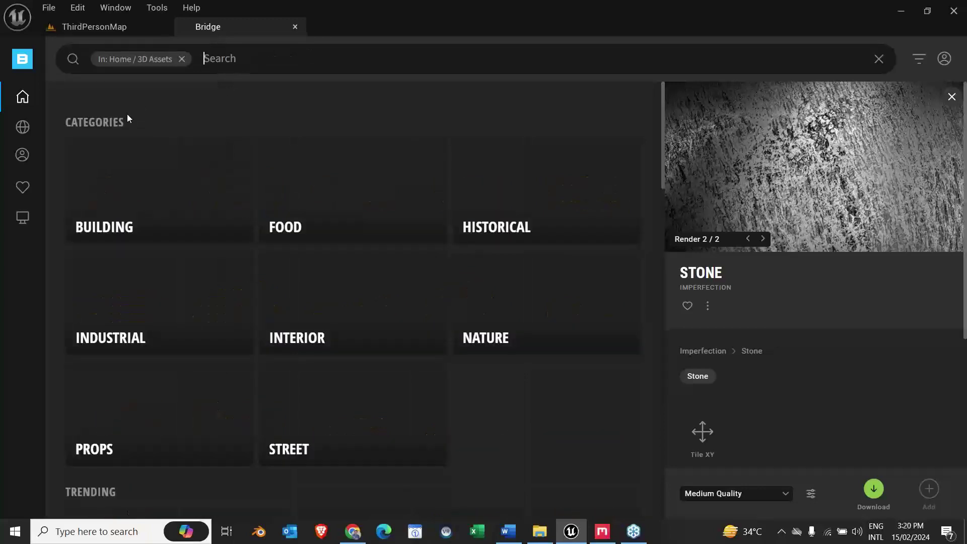
# Step: Open the 3D group of the ArchViz collections and look through its collections and latest assets
pyautogui.click(31, 130)
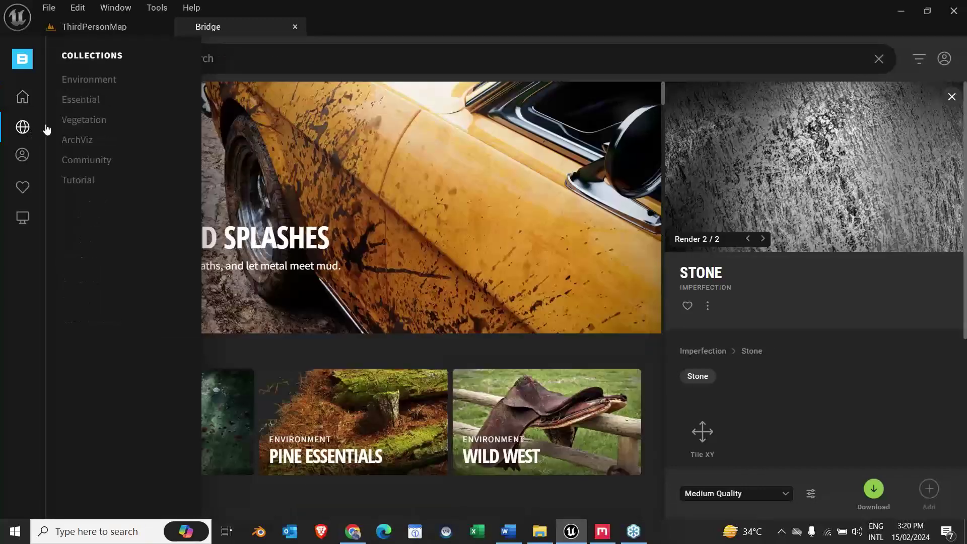
pyautogui.click(89, 140)
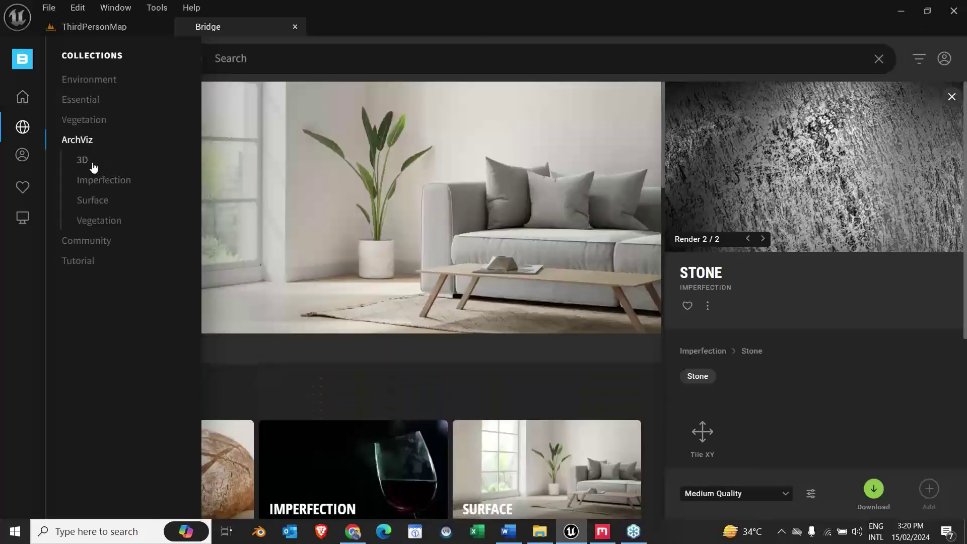
pyautogui.click(93, 163)
pyautogui.scroll(-5, 370, 370)
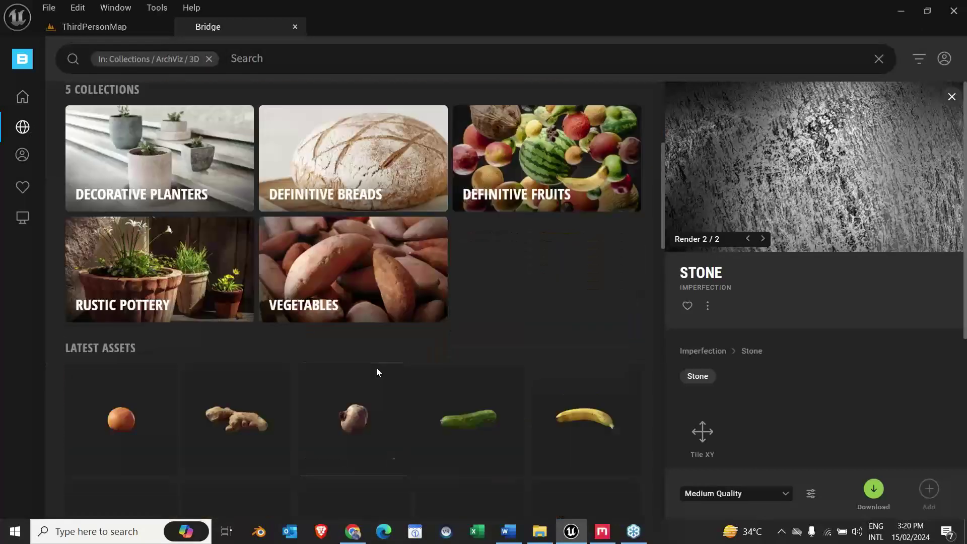
pyautogui.scroll(-5, 365, 368)
pyautogui.scroll(6, 365, 368)
pyautogui.scroll(-5, 366, 371)
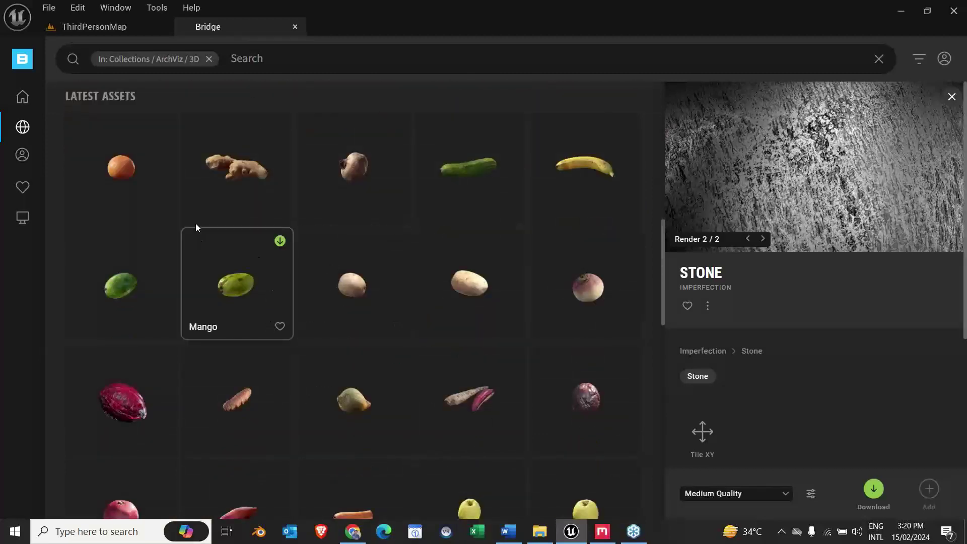
pyautogui.scroll(-5, 309, 306)
pyautogui.scroll(-10, 308, 308)
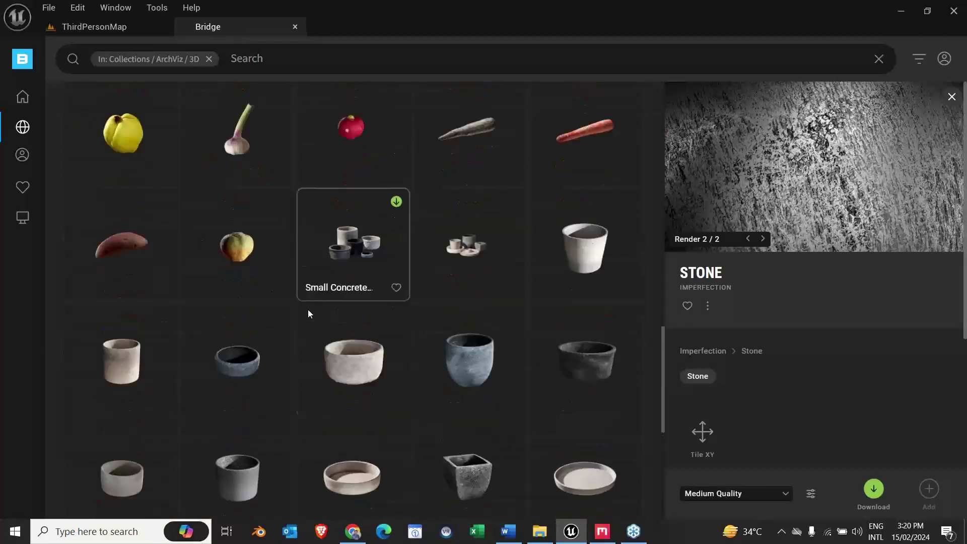
pyautogui.scroll(-10, 252, 325)
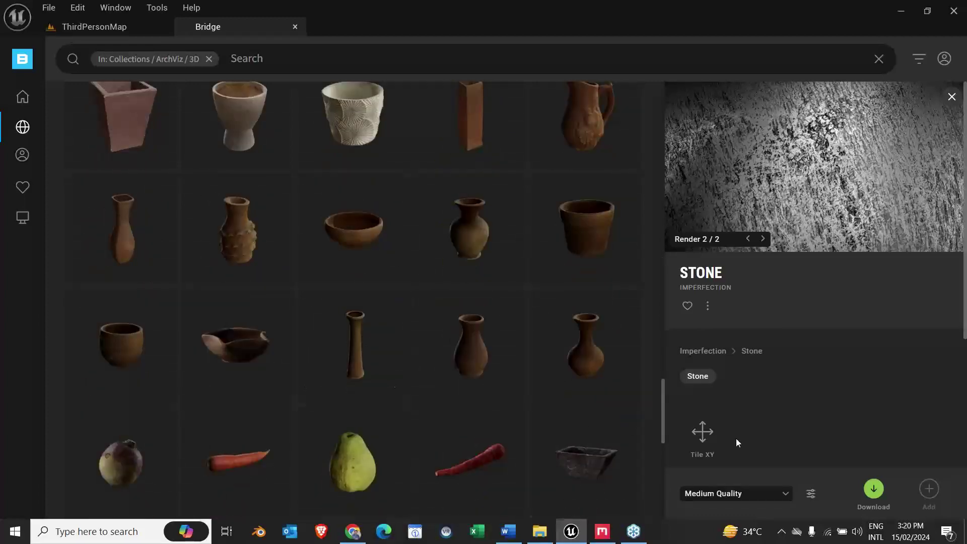
pyautogui.moveTo(666, 430); pyautogui.dragTo(608, 96)
# Step: Go to the Community collections, open the Living Room collection and look through its assets
pyautogui.moveTo(18, 126)
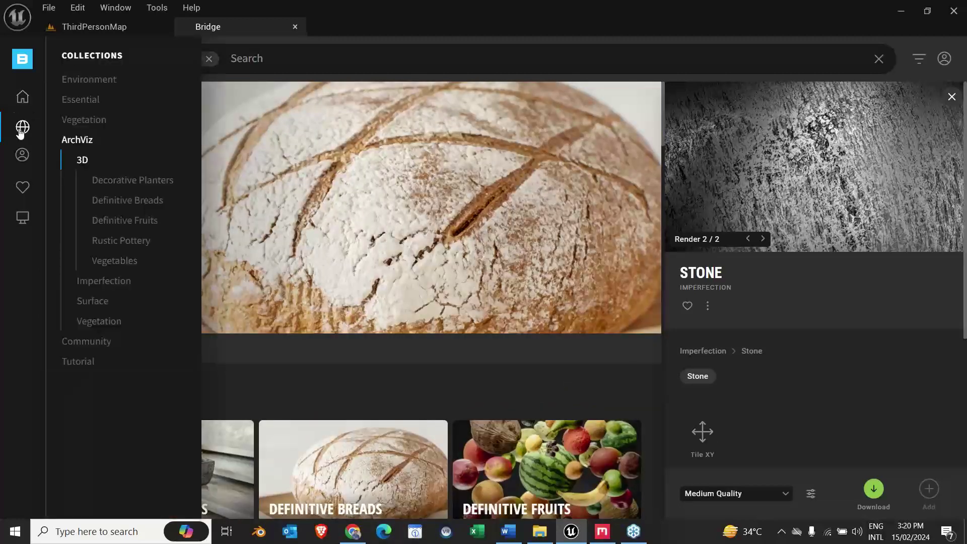
pyautogui.click(91, 342)
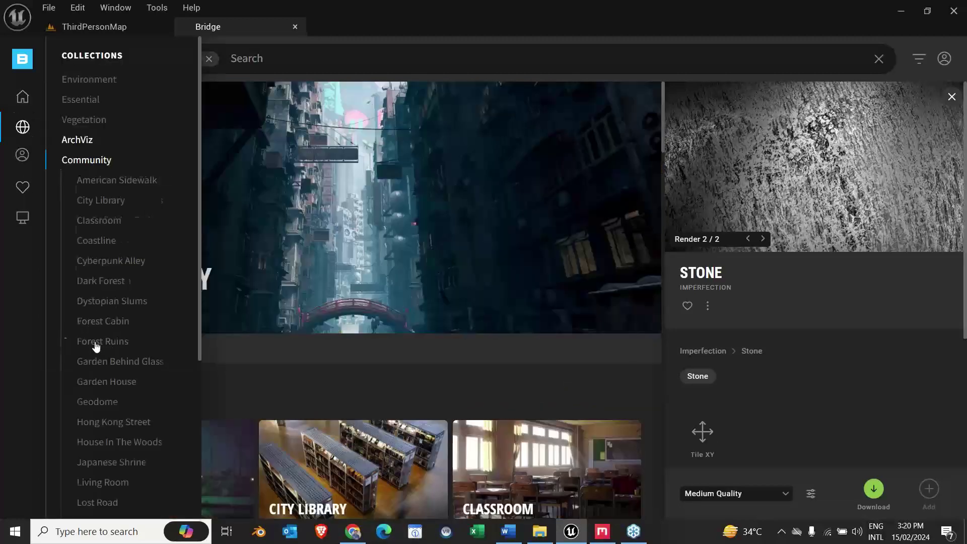
pyautogui.click(143, 182)
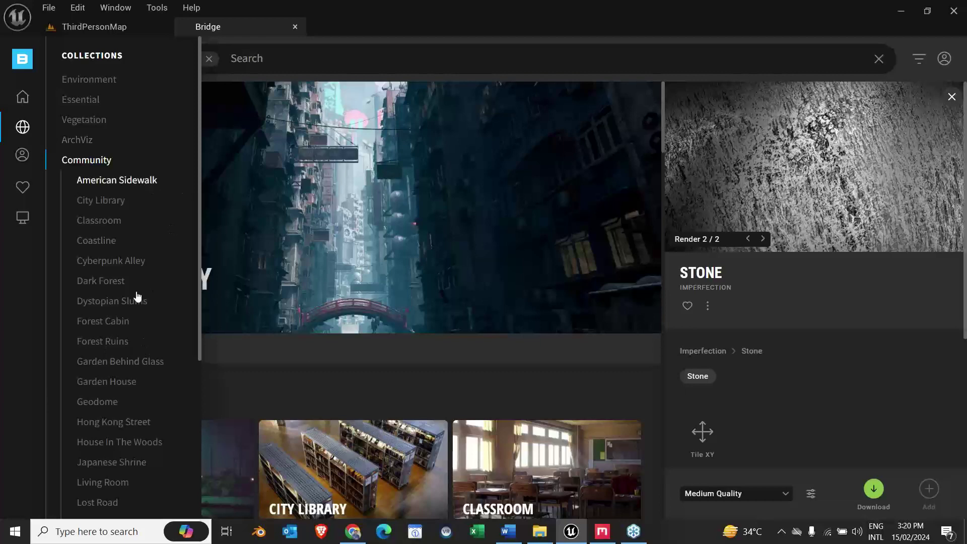
pyautogui.scroll(-3, 129, 388)
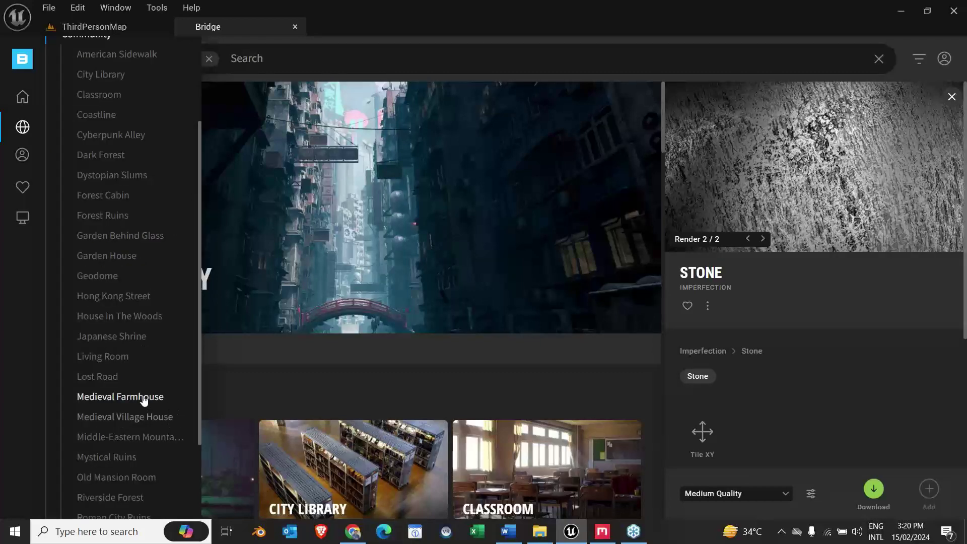
pyautogui.click(108, 356)
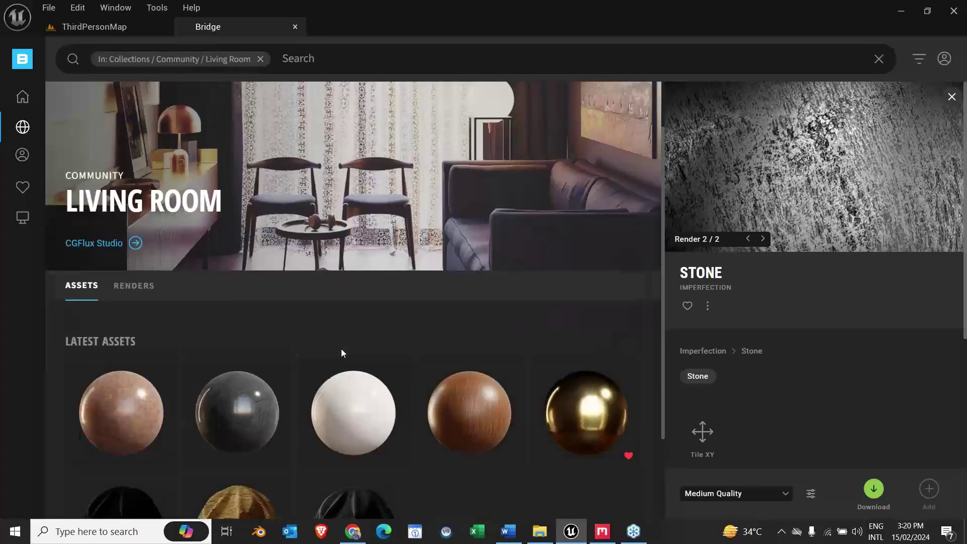
pyautogui.scroll(-2, 342, 352)
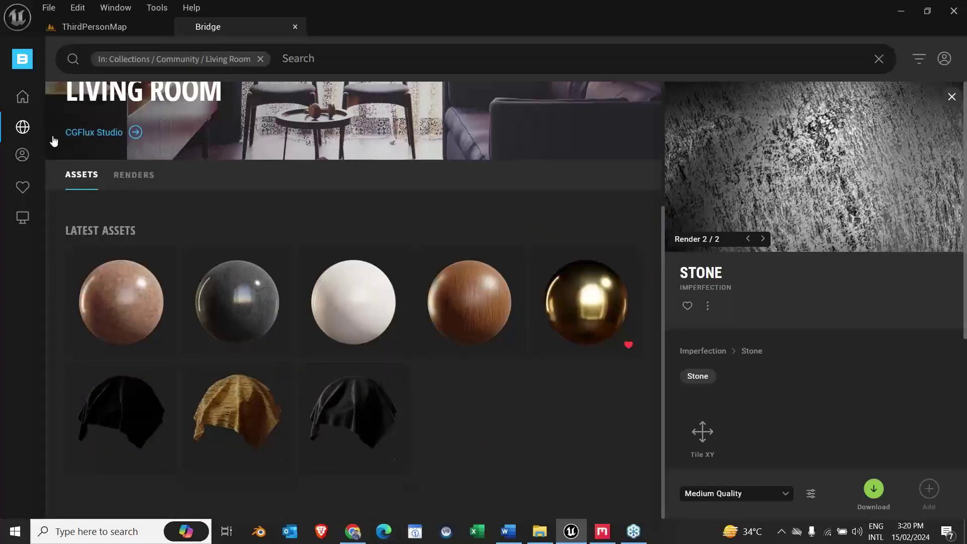
# Step: Look through the assets of the WWII Trench and Volcanologist Lab community collections
pyautogui.moveTo(24, 134)
pyautogui.scroll(-2, 141, 389)
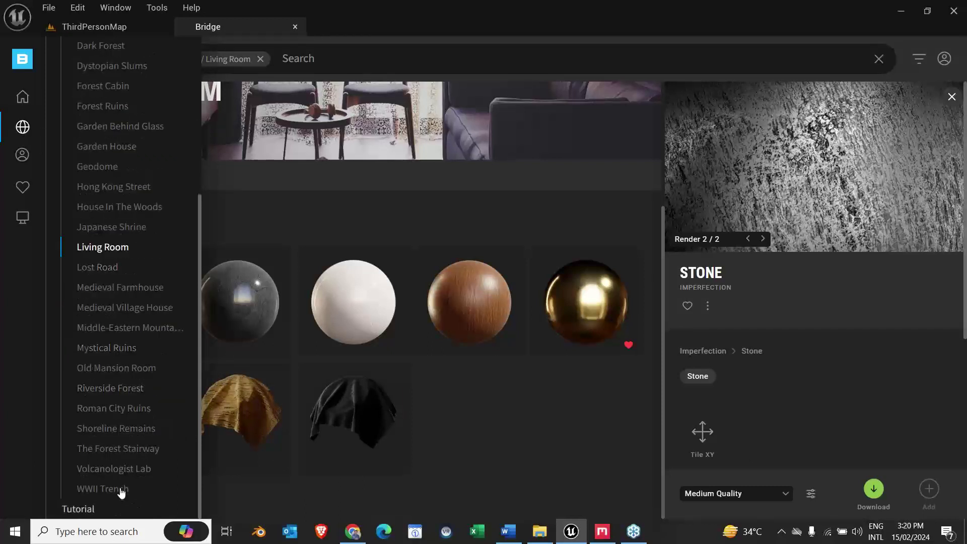
pyautogui.click(117, 489)
pyautogui.scroll(-3, 359, 399)
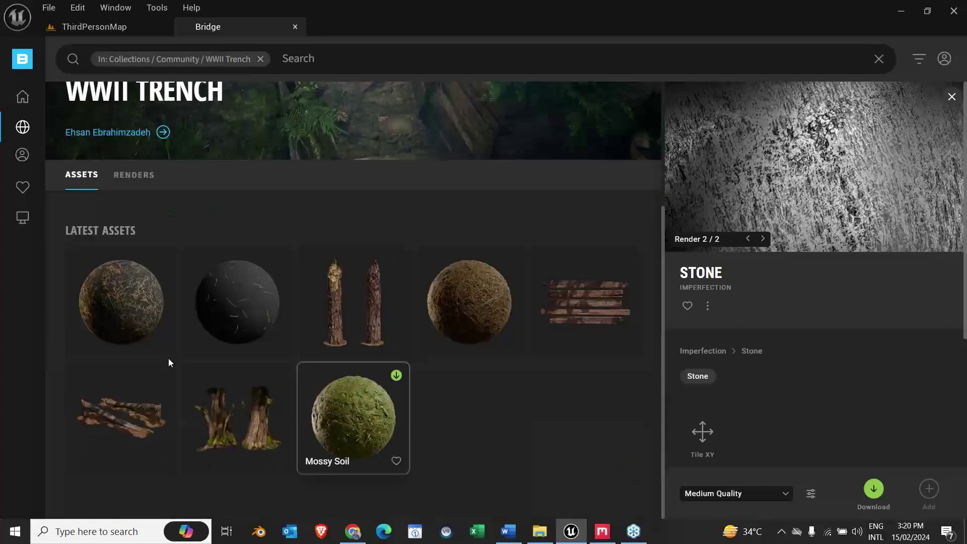
pyautogui.moveTo(25, 127)
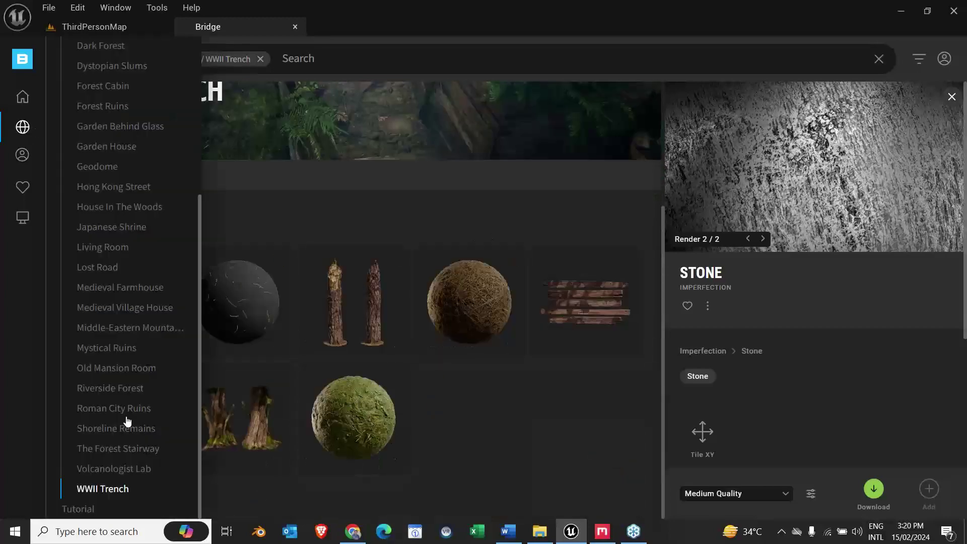
pyautogui.click(121, 469)
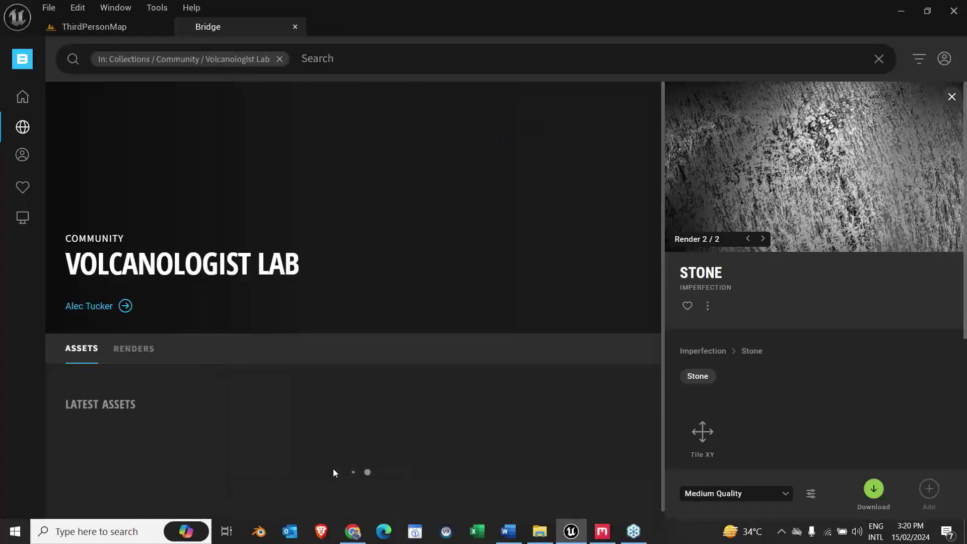
pyautogui.scroll(-3, 400, 412)
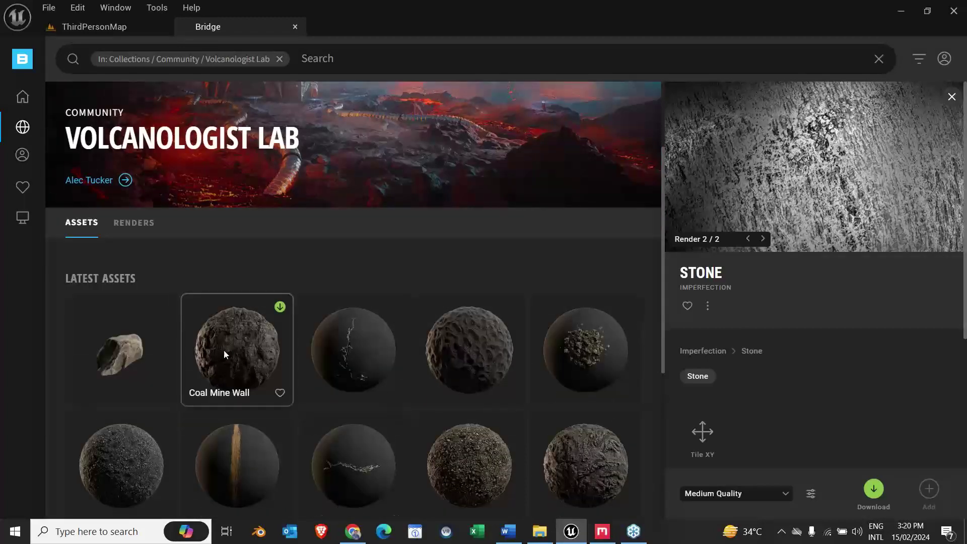
# Step: Open The Forest Stairway community collection and look through its assets
pyautogui.moveTo(23, 126)
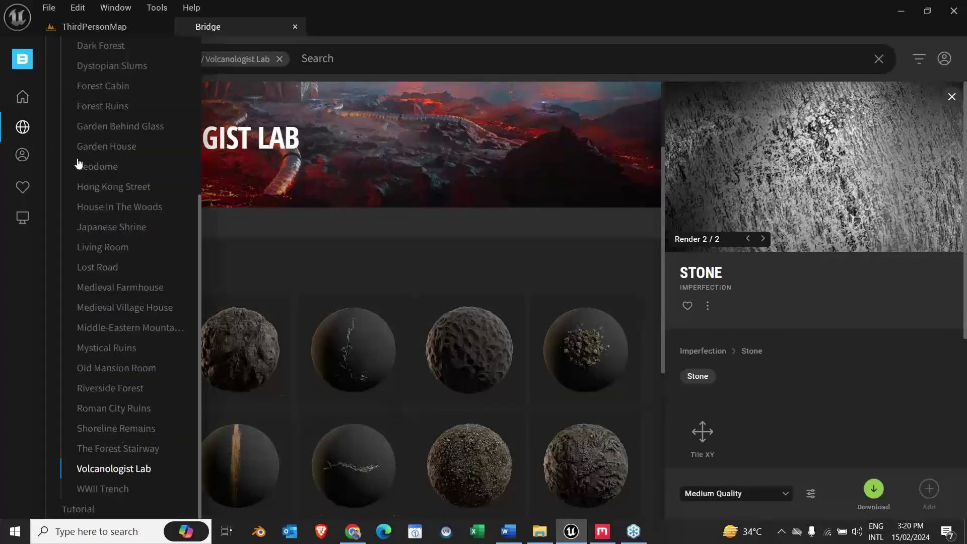
pyautogui.click(120, 449)
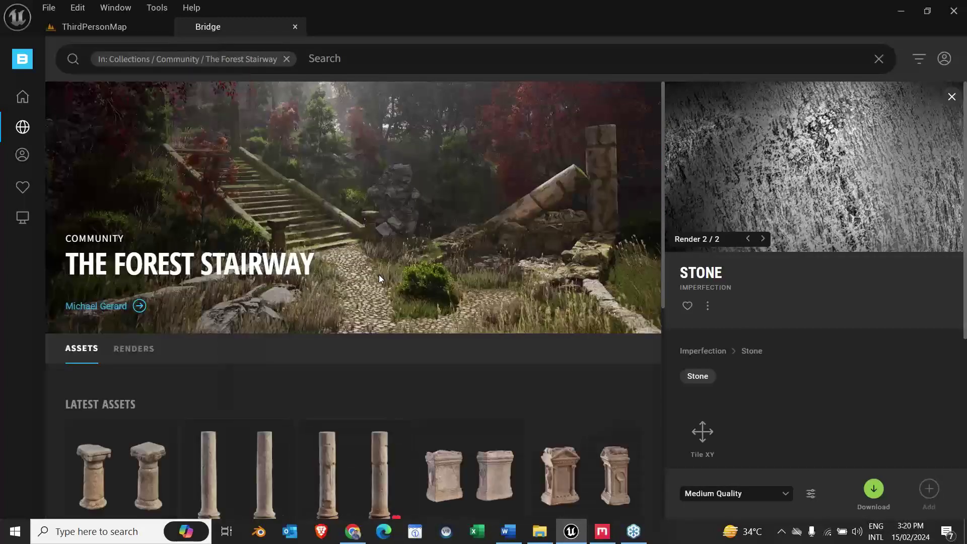
pyautogui.scroll(-7, 360, 404)
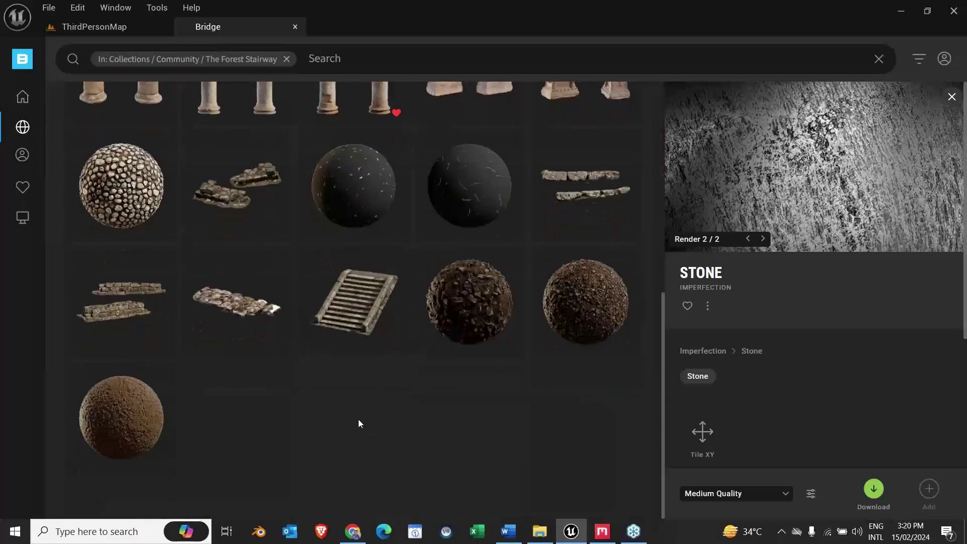
pyautogui.scroll(5, 357, 423)
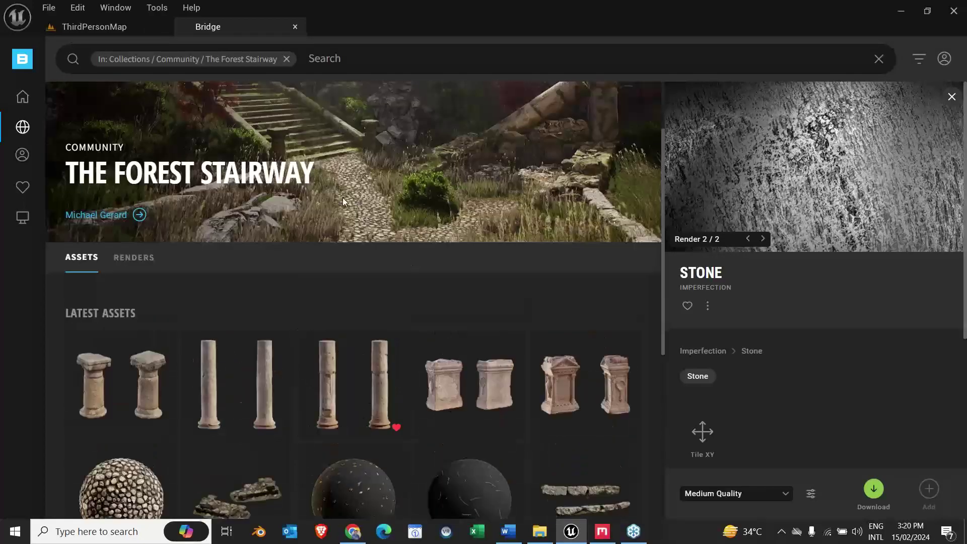
# Step: Preview the Shoreline Remains, Roman City Ruins and Riverside Forest community collections, and look through Old Mansion Room's assets
pyautogui.moveTo(24, 125)
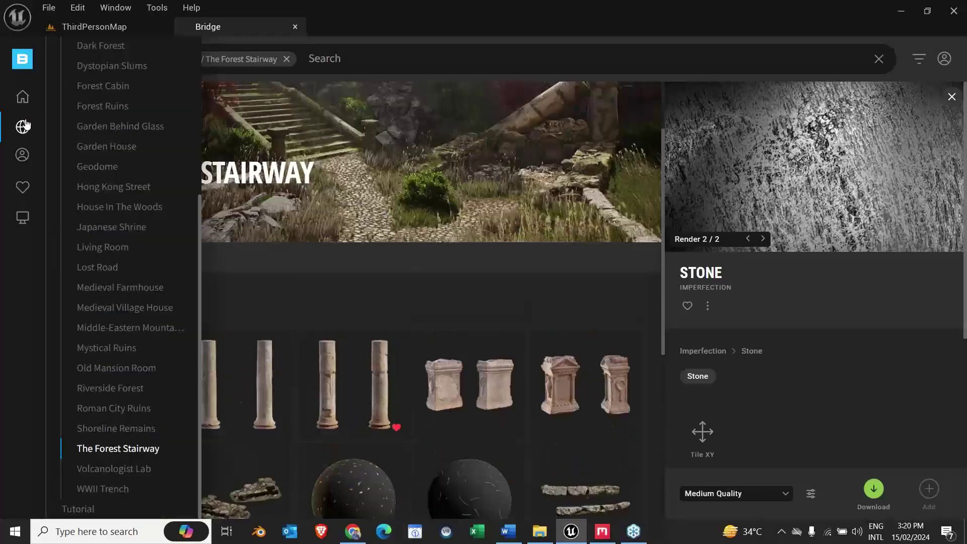
pyautogui.click(114, 430)
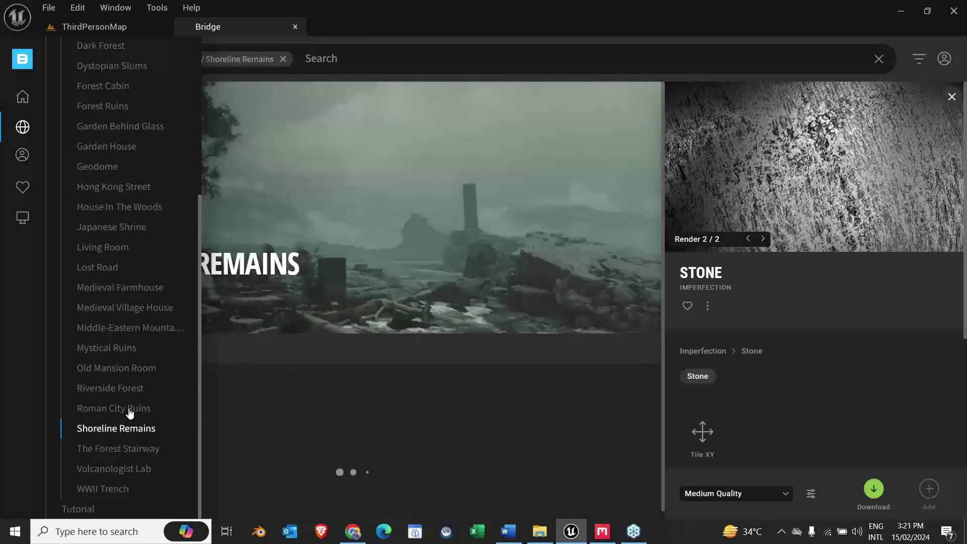
pyautogui.click(130, 411)
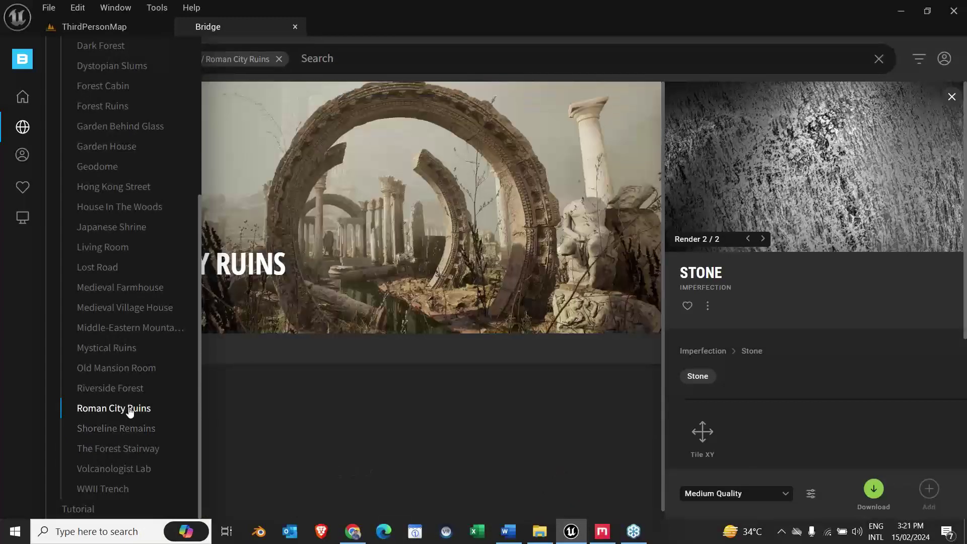
pyautogui.click(127, 390)
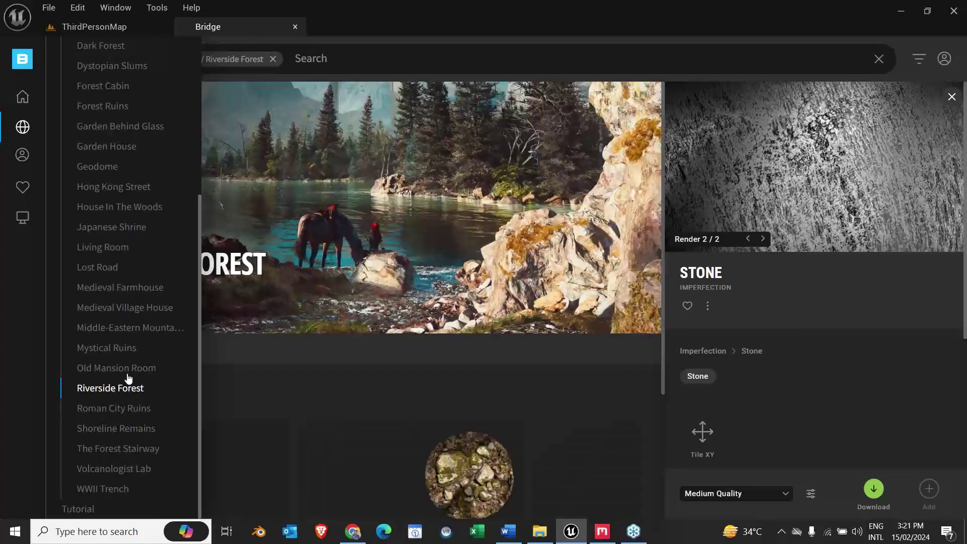
pyautogui.click(129, 373)
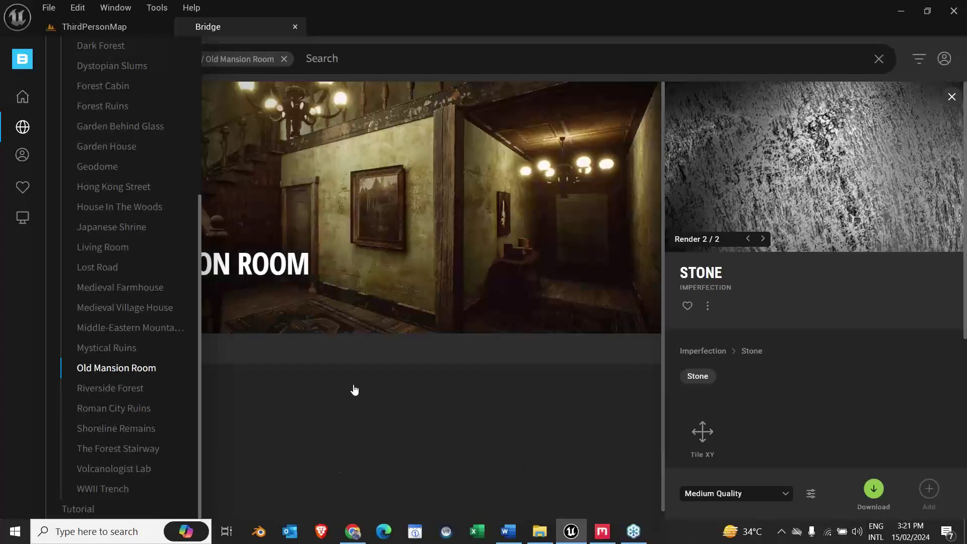
pyautogui.scroll(-3, 372, 390)
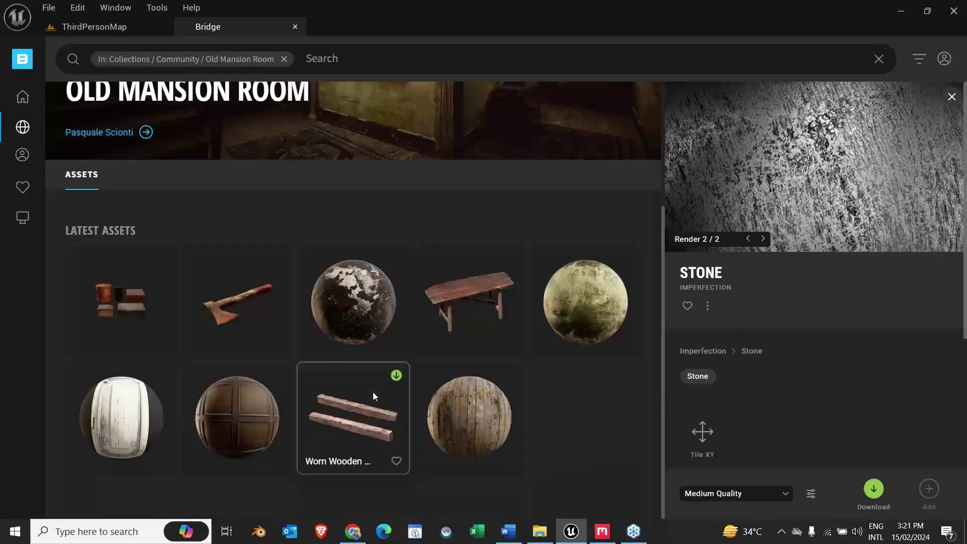
# Step: Preview the Mystical Ruins community collection, and open Hong Kong Street and look through its assets
pyautogui.moveTo(30, 129)
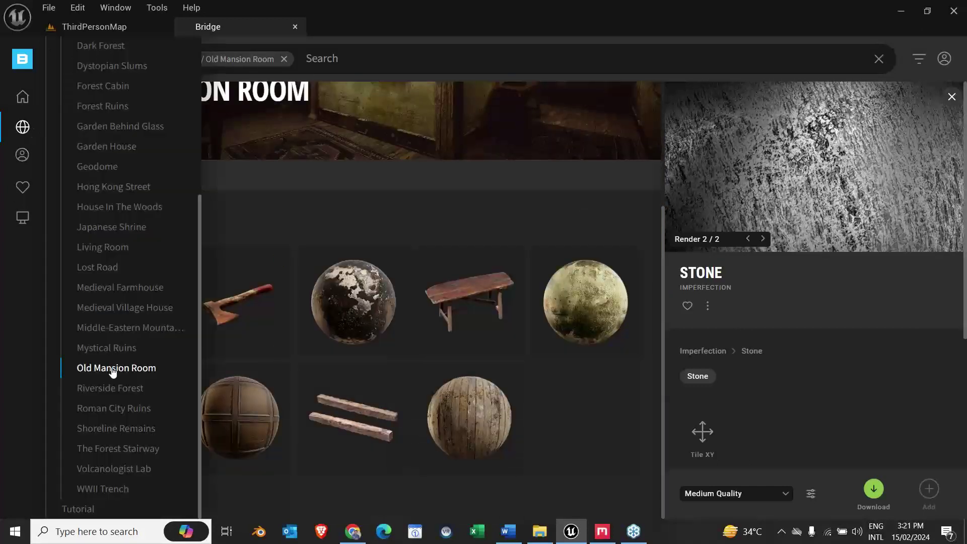
pyautogui.click(117, 353)
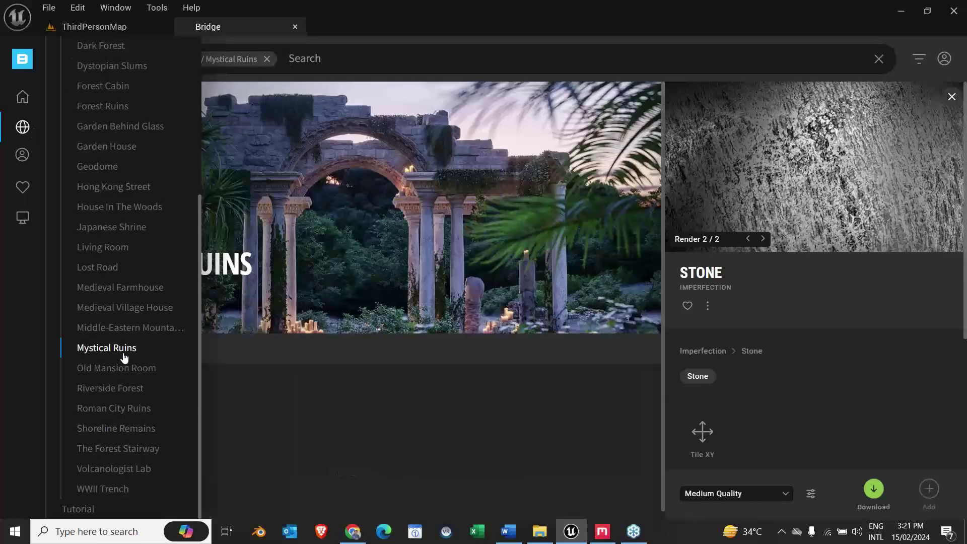
pyautogui.scroll(3, 118, 302)
pyautogui.click(116, 250)
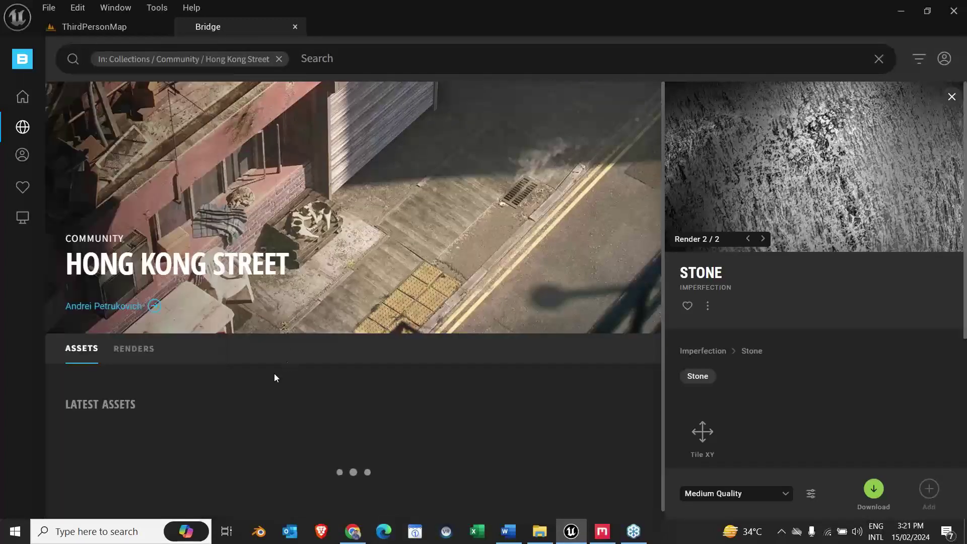
pyautogui.scroll(-5, 234, 390)
pyautogui.scroll(-10, 353, 363)
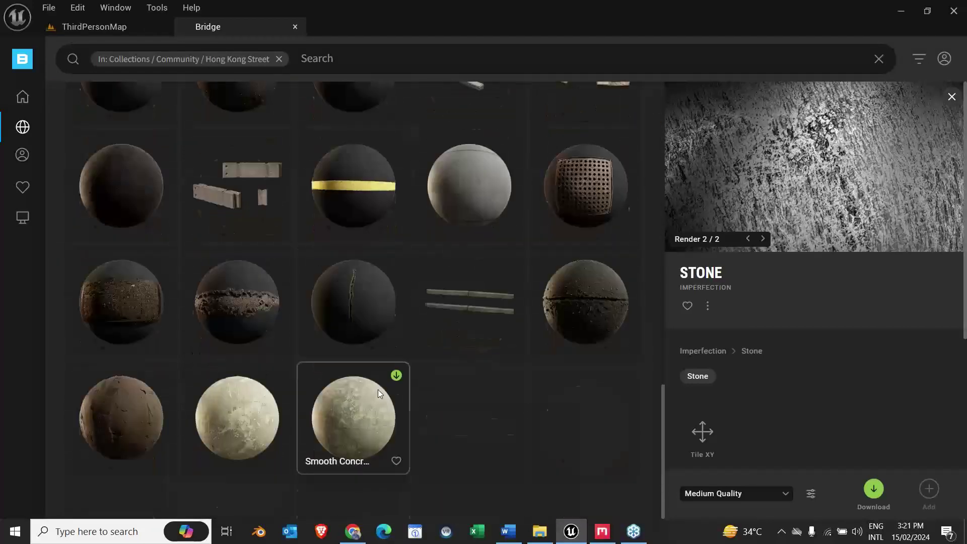
pyautogui.scroll(10, 378, 387)
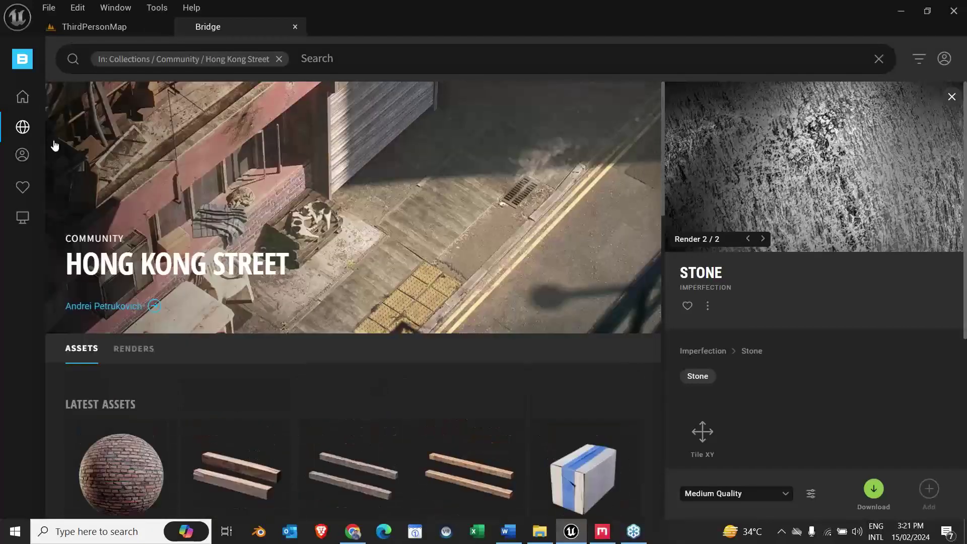
# Step: Open the Decorative Planters collection under ArchViz 3D and look through its assets
pyautogui.moveTo(22, 127)
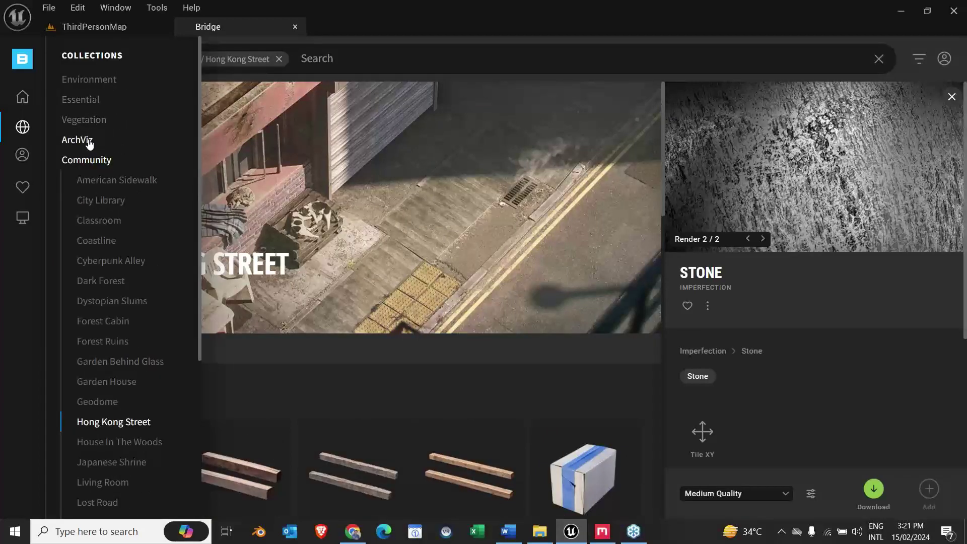
pyautogui.click(89, 144)
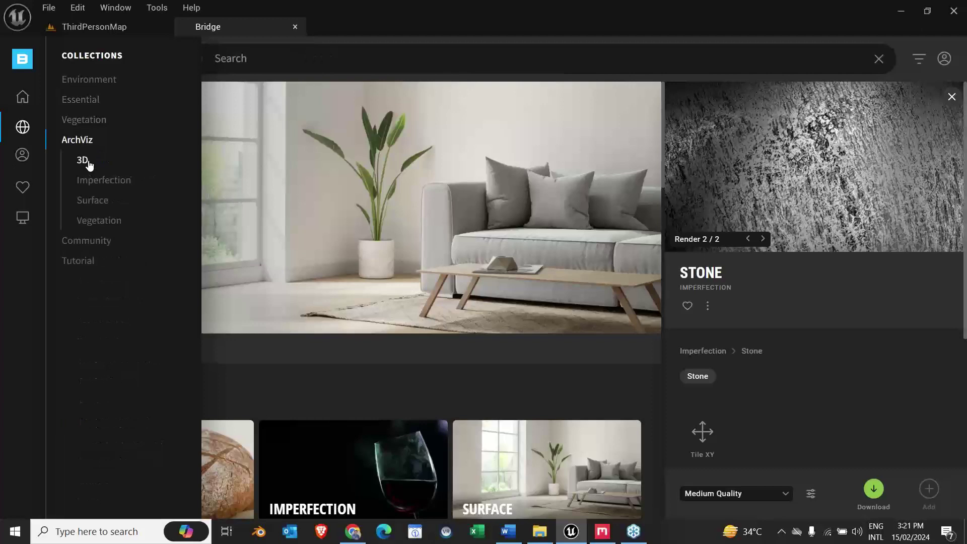
pyautogui.click(88, 162)
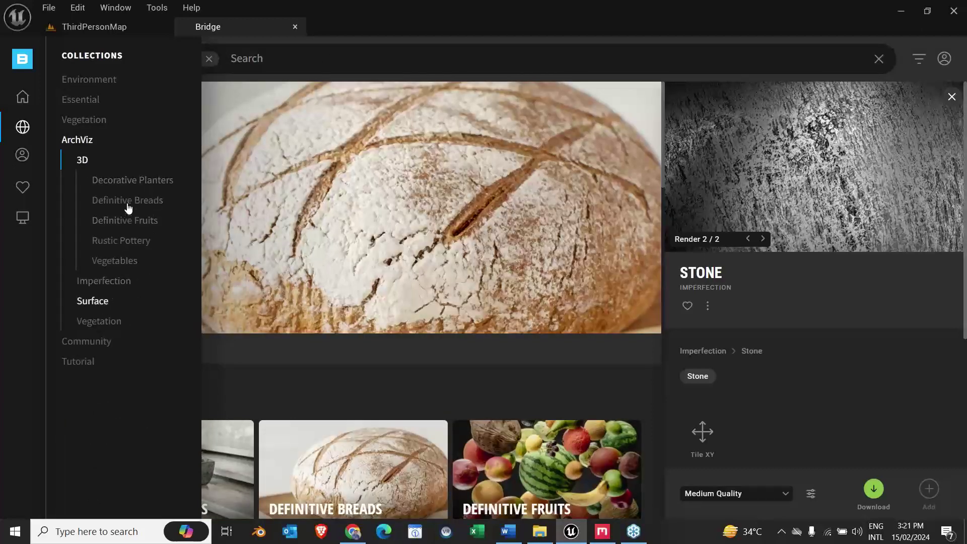
pyautogui.click(134, 182)
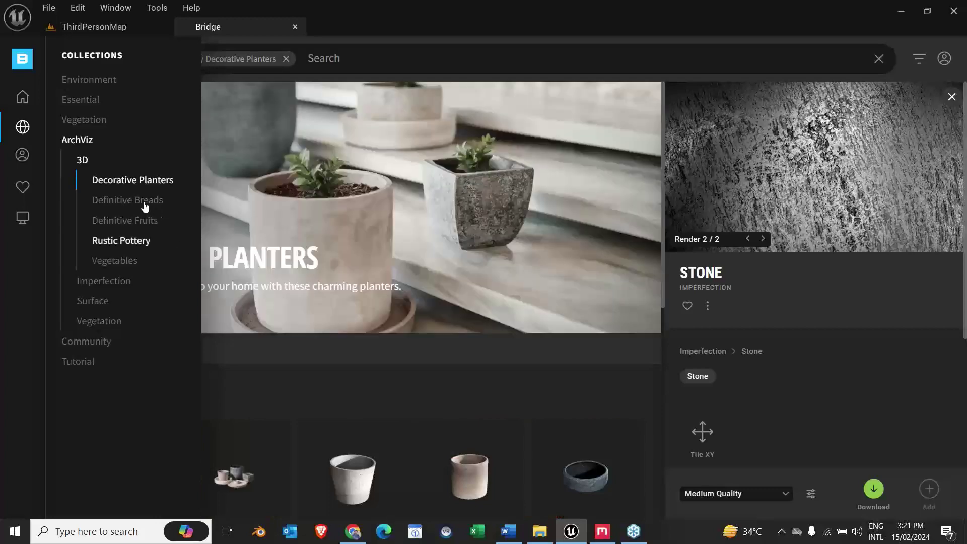
pyautogui.scroll(-8, 422, 438)
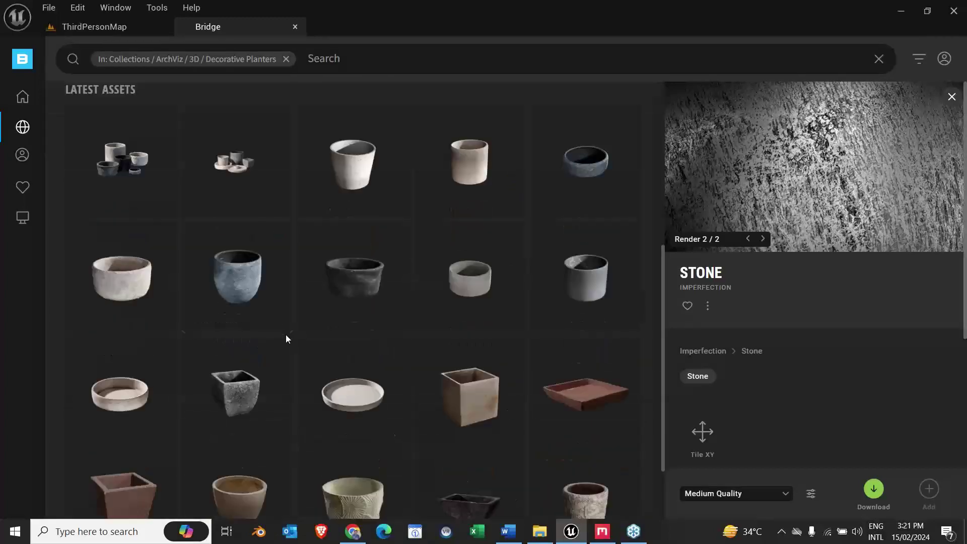
pyautogui.scroll(8, 77, 130)
# Step: Go to the Tutorial collections, open the ArchViz Museum collection and look through its assets
pyautogui.moveTo(22, 127)
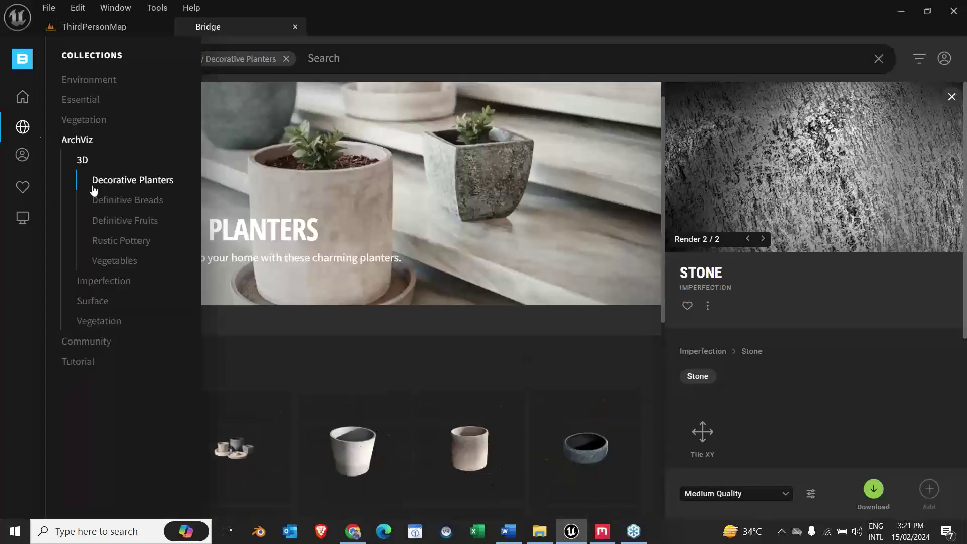
pyautogui.click(84, 362)
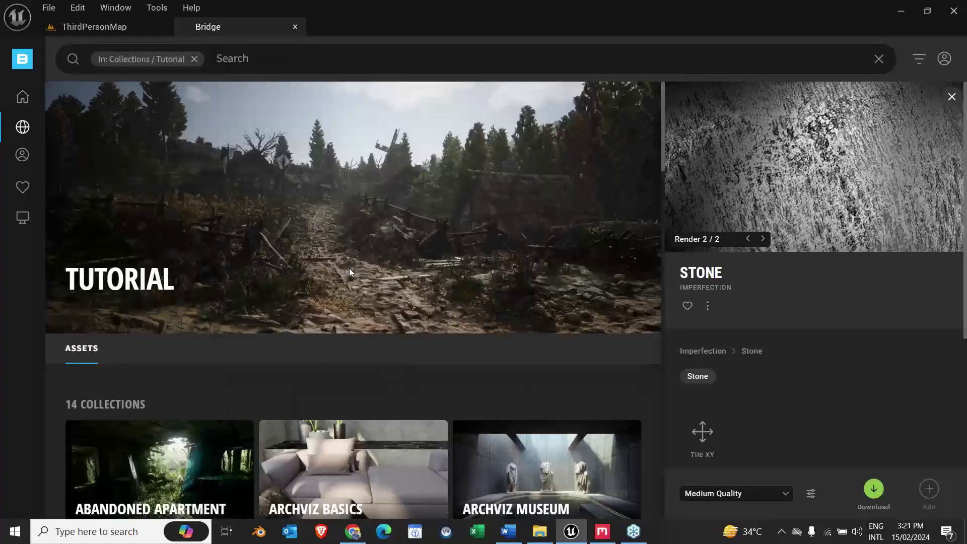
pyautogui.scroll(-3, 350, 272)
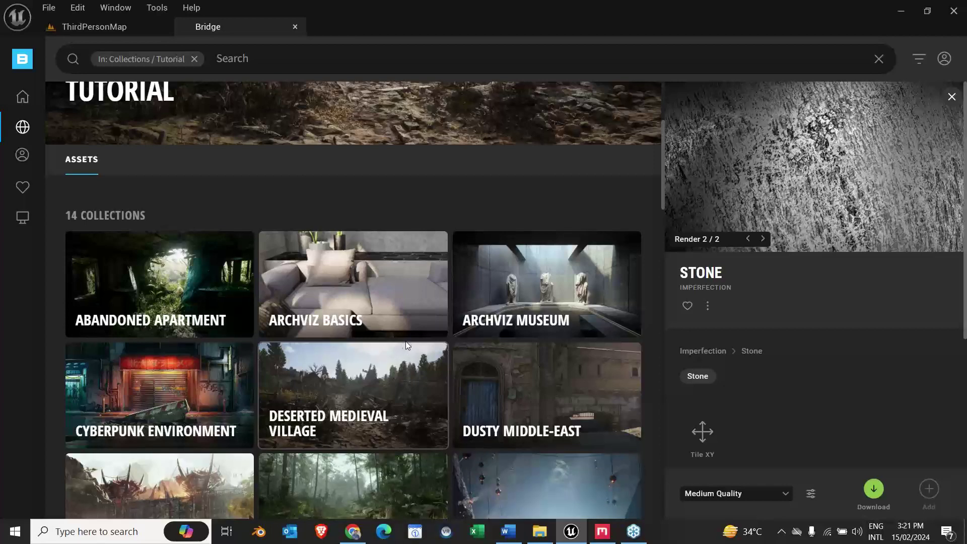
pyautogui.click(568, 304)
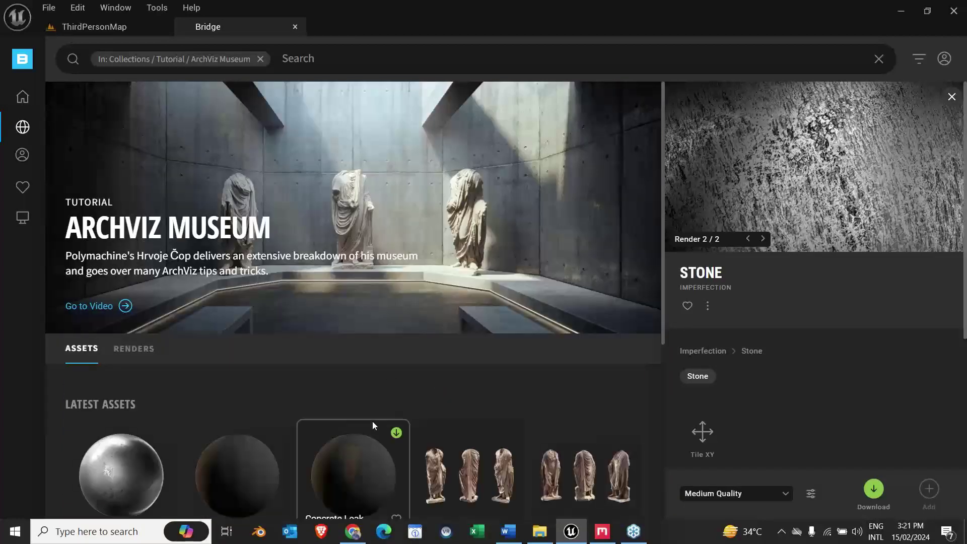
pyautogui.scroll(-2, 382, 397)
pyautogui.scroll(2, 368, 373)
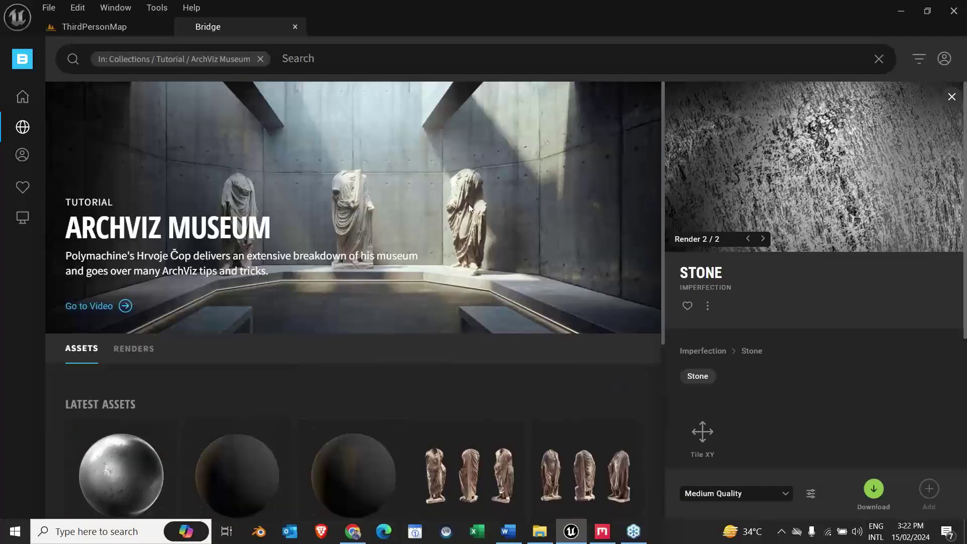
pyautogui.scroll(-6, 360, 350)
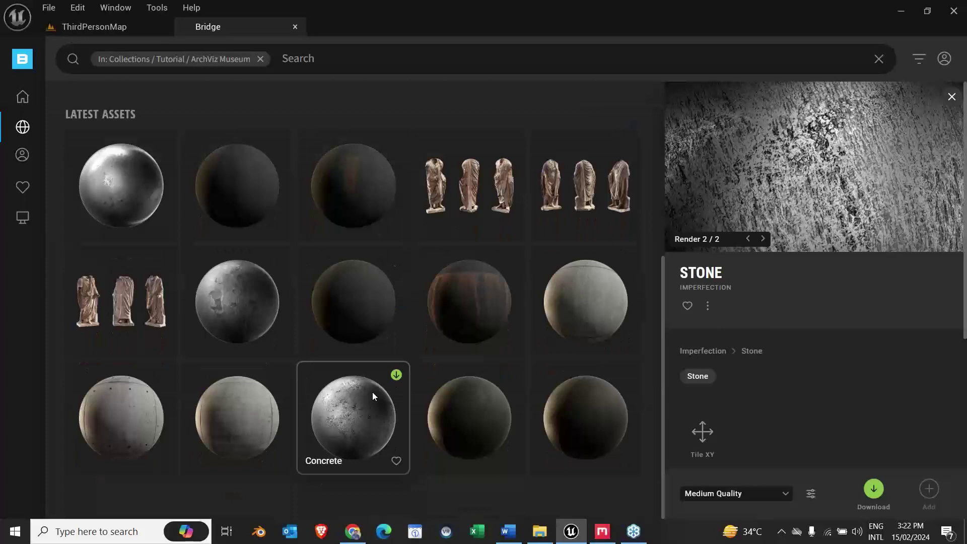
pyautogui.scroll(2, 178, 342)
pyautogui.scroll(1, 178, 341)
# Step: Open the Goddess Temple tutorial collection and look through its assets
pyautogui.moveTo(22, 127)
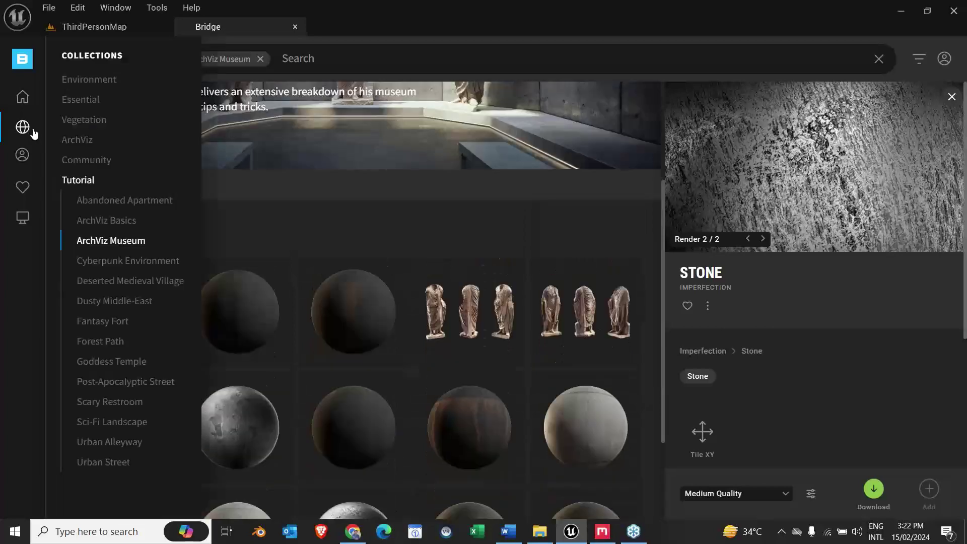
pyautogui.click(80, 182)
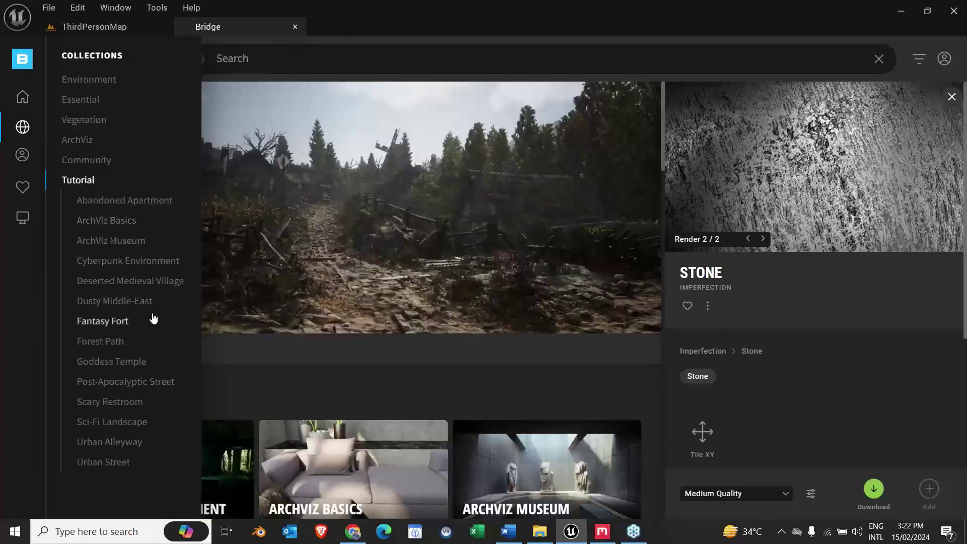
pyautogui.click(132, 365)
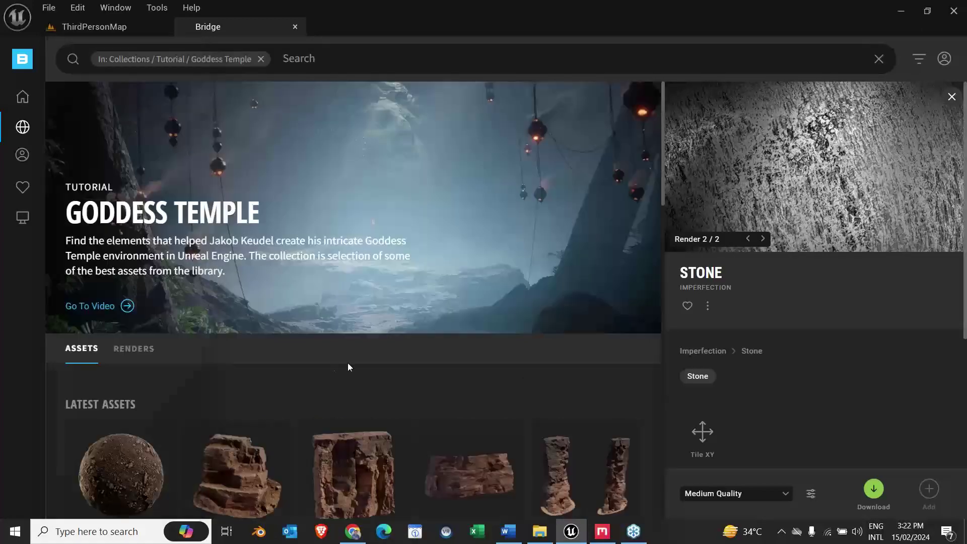
pyautogui.scroll(-2, 373, 396)
pyautogui.scroll(-4, 332, 381)
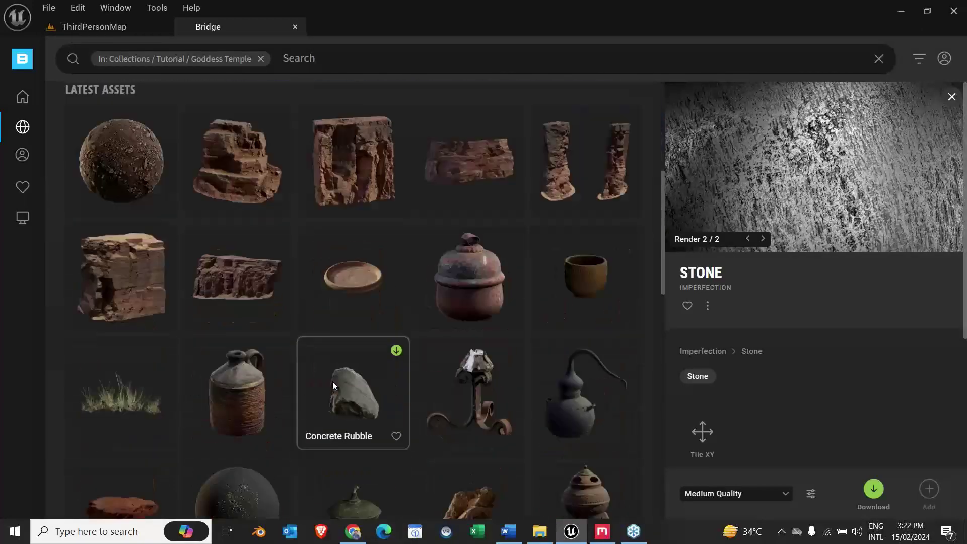
pyautogui.scroll(-10, 282, 379)
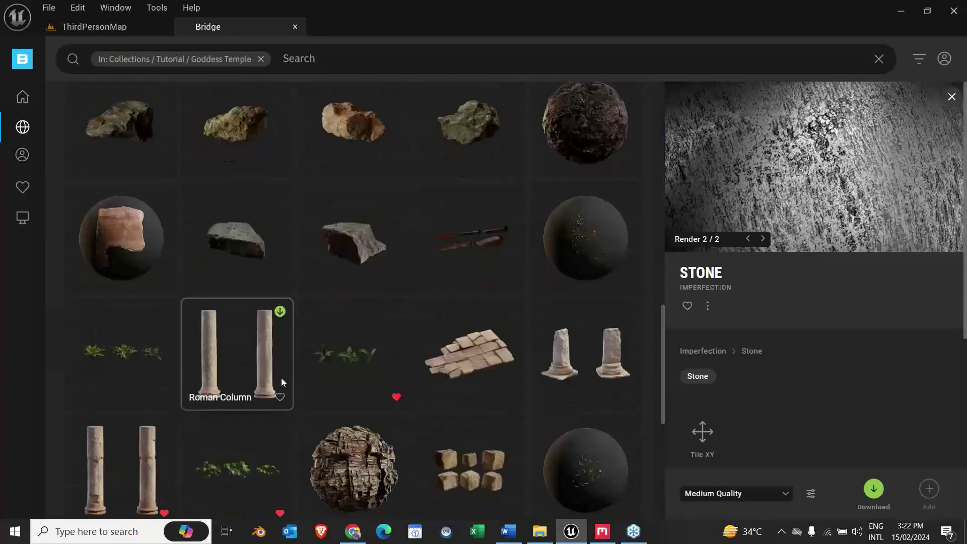
pyautogui.scroll(-3, 284, 376)
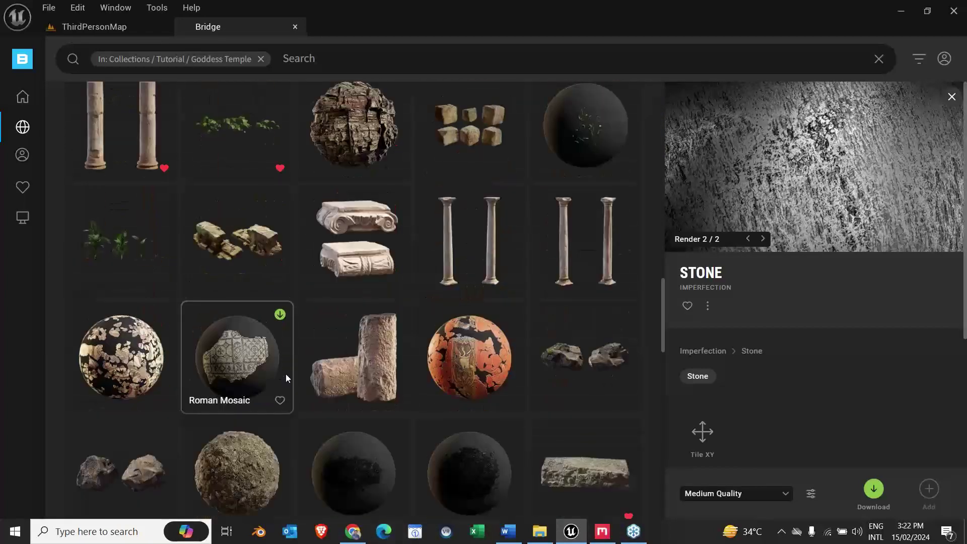
pyautogui.scroll(-3, 285, 373)
pyautogui.scroll(-2, 285, 375)
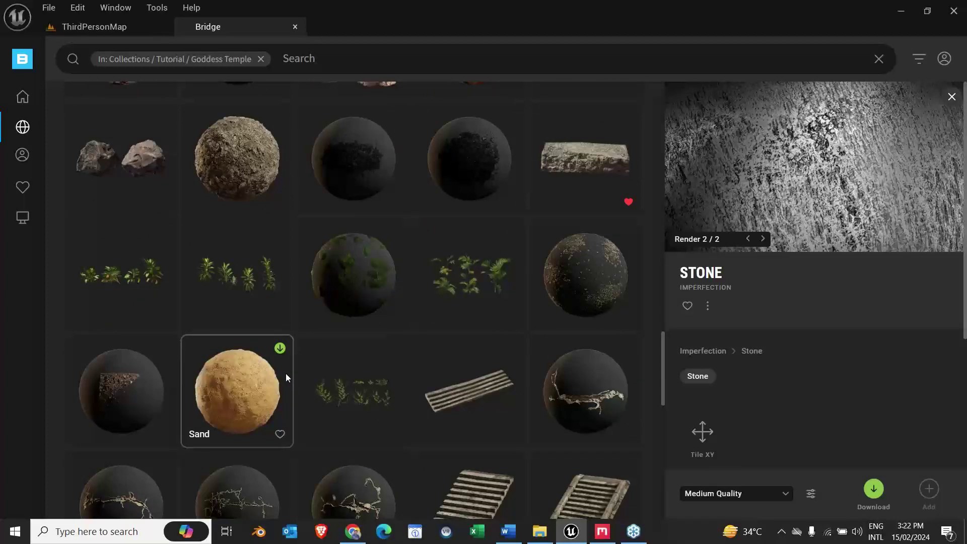
# Step: Open the Abandoned Apartment tutorial collection and look through its assets
pyautogui.moveTo(22, 127)
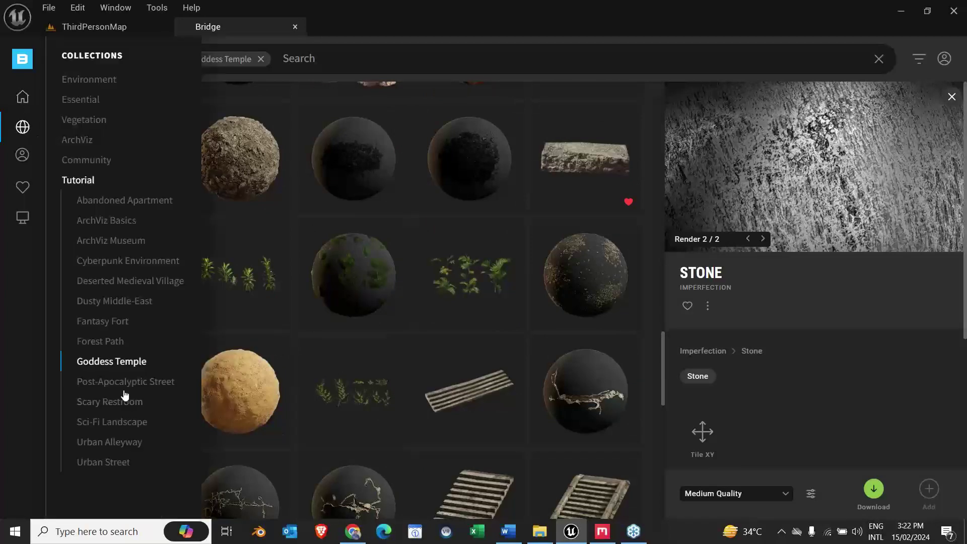
pyautogui.click(110, 203)
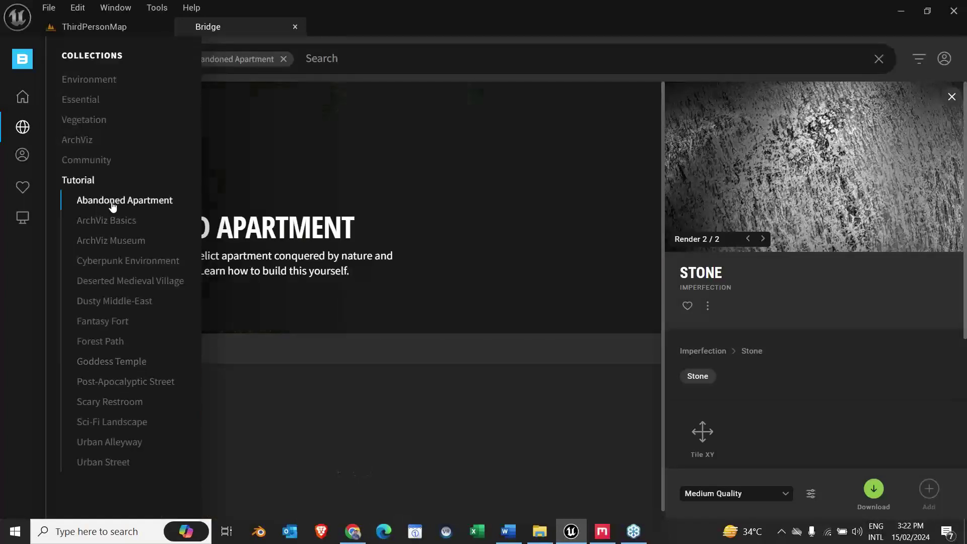
pyautogui.scroll(-2, 428, 431)
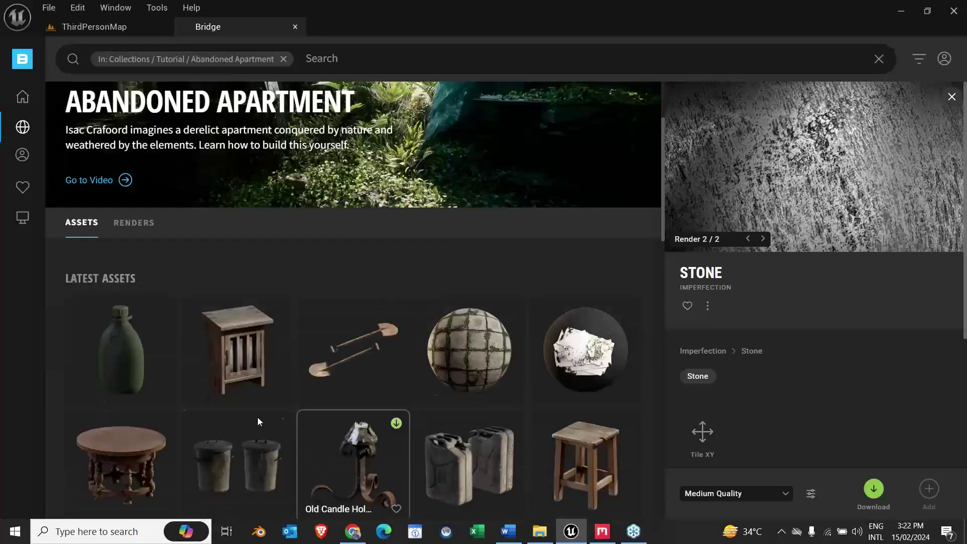
pyautogui.scroll(-3, 232, 409)
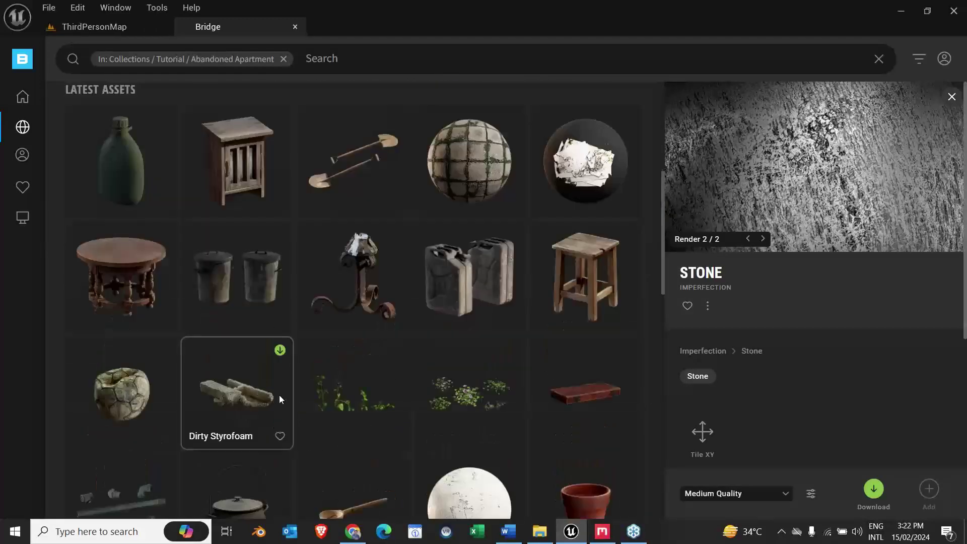
pyautogui.scroll(-2, 292, 398)
pyautogui.scroll(-3, 289, 397)
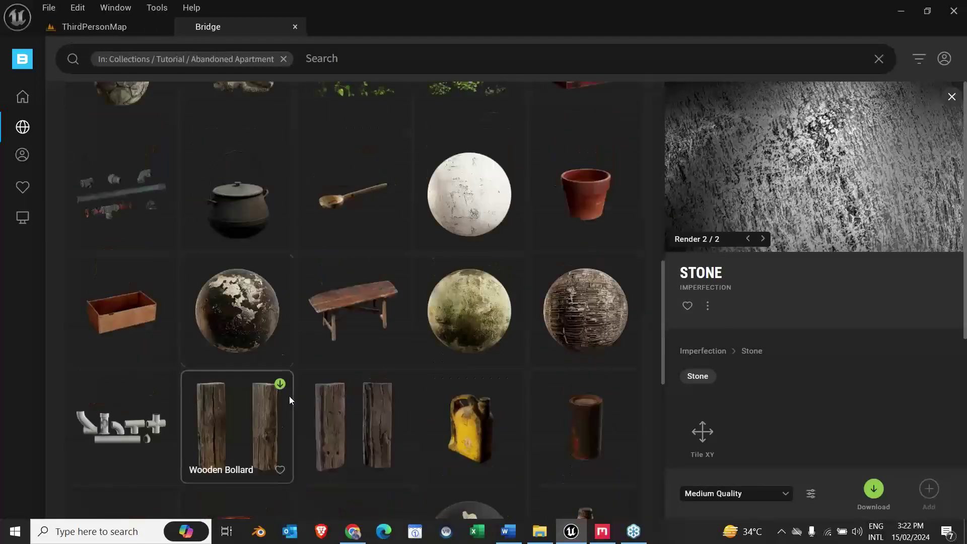
# Step: Open the Wooden Cigar Box asset and examine its tags, size, related assets and related collections
pyautogui.click(140, 327)
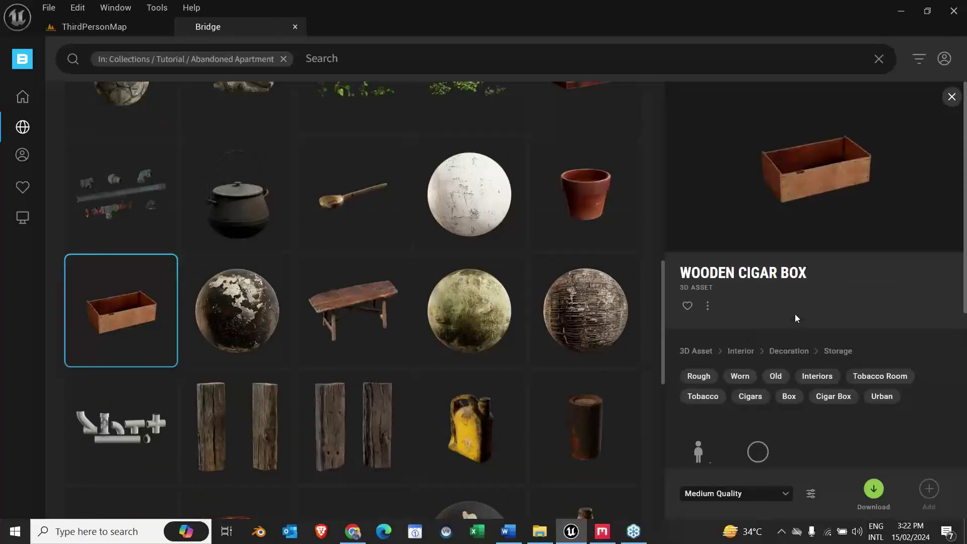
pyautogui.scroll(-2, 831, 418)
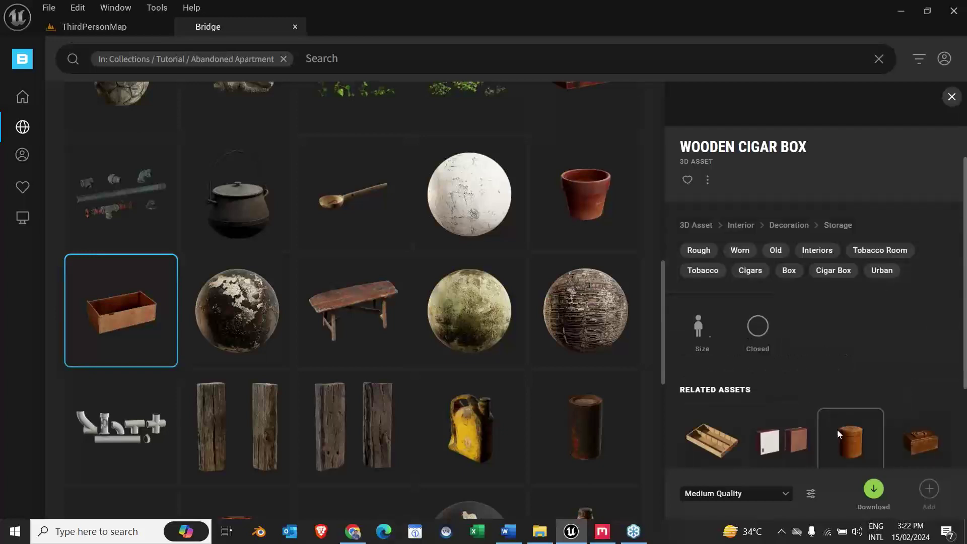
pyautogui.scroll(-2, 825, 445)
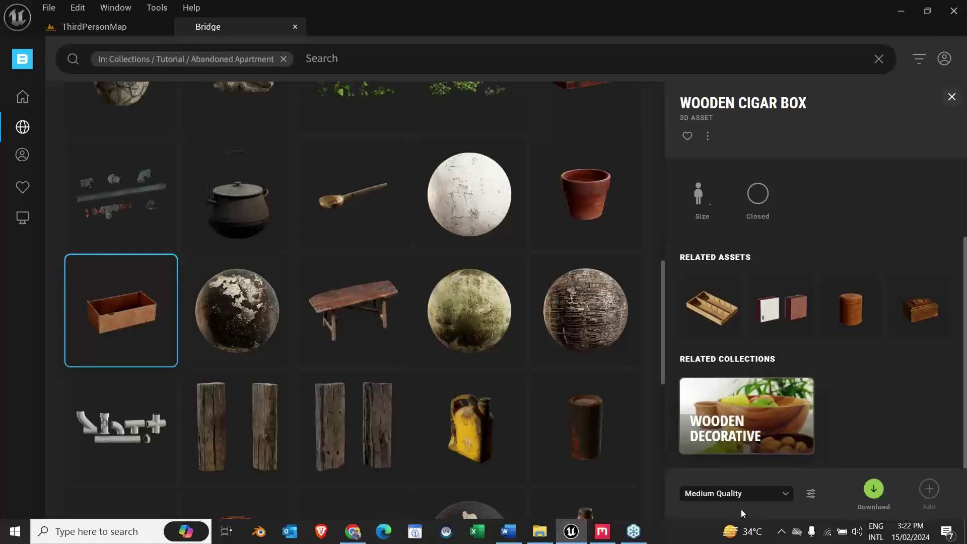
pyautogui.moveTo(163, 269)
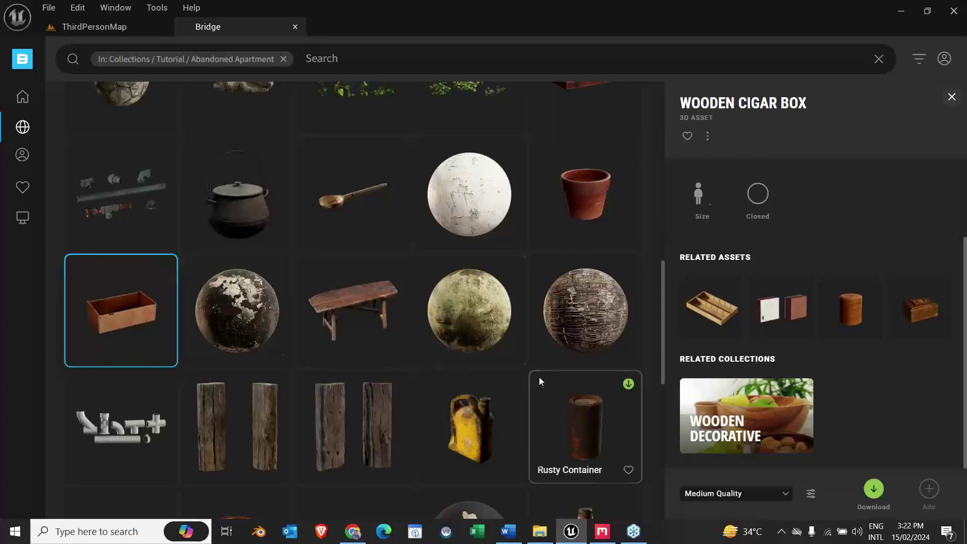
# Step: Check the download quality options of the Wooden Cigar Box and the Dirty Wooden Table
pyautogui.click(750, 499)
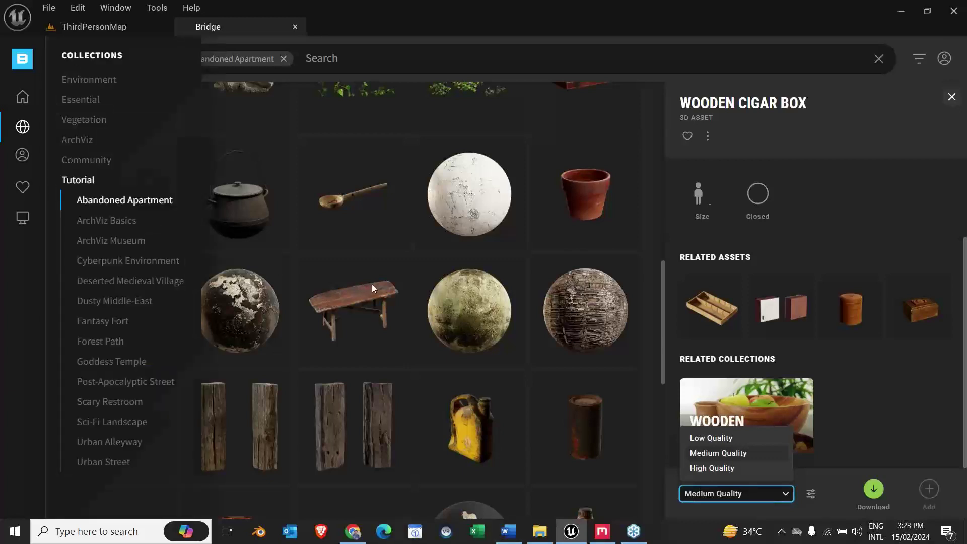
pyautogui.click(365, 283)
pyautogui.click(748, 494)
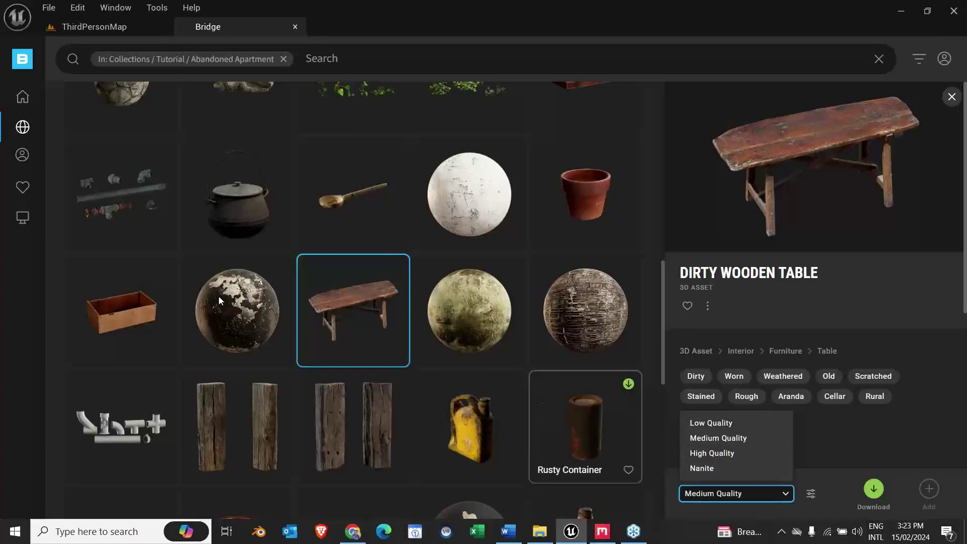
# Step: Open the local Megascans library and look through its downloaded assets
pyautogui.click(23, 222)
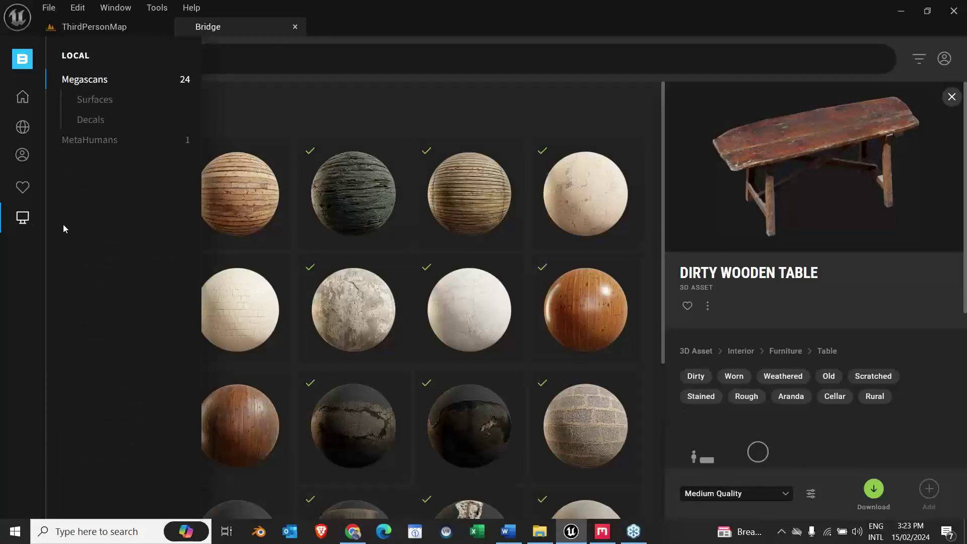
pyautogui.scroll(-4, 463, 263)
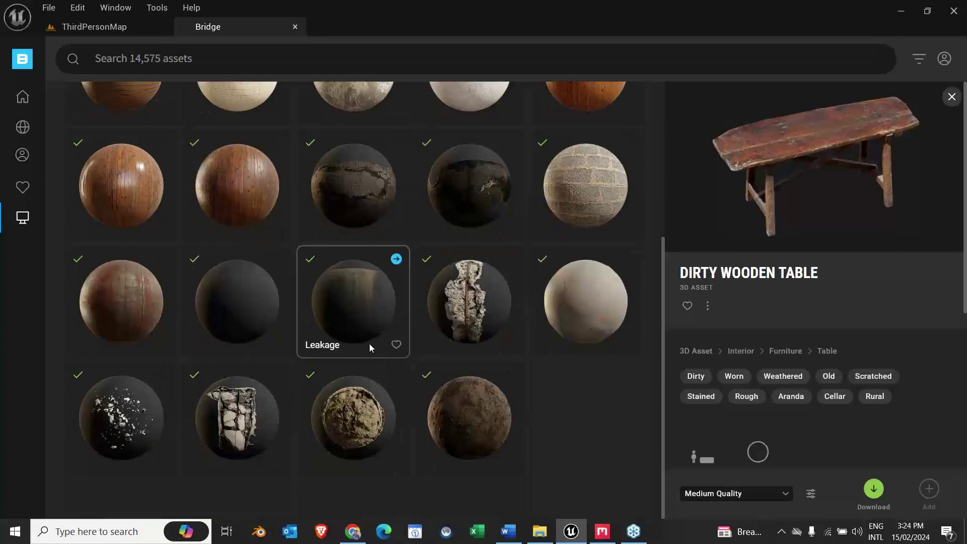
pyautogui.scroll(4, 347, 331)
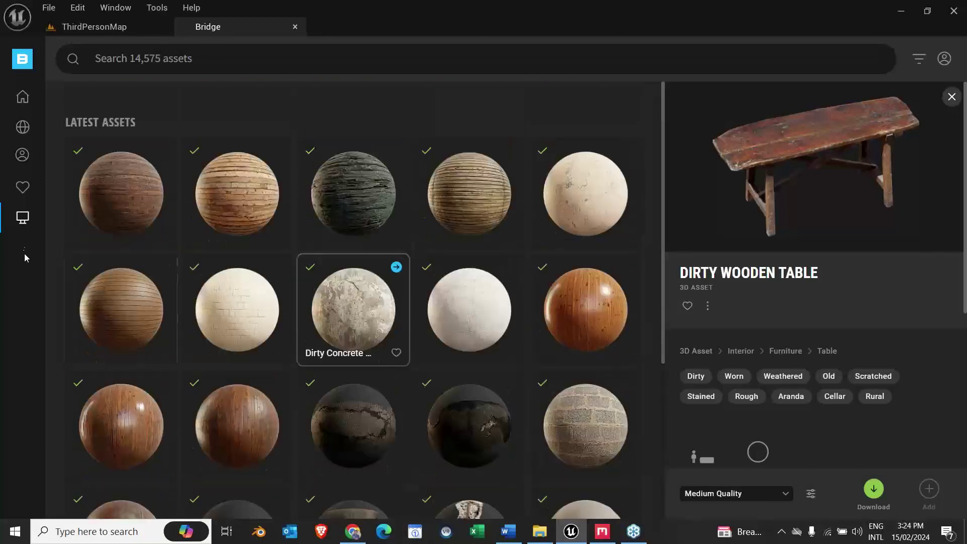
# Step: Browse the home categories to 3D Assets, Building, Door and look through the door assets
pyautogui.moveTo(32, 207)
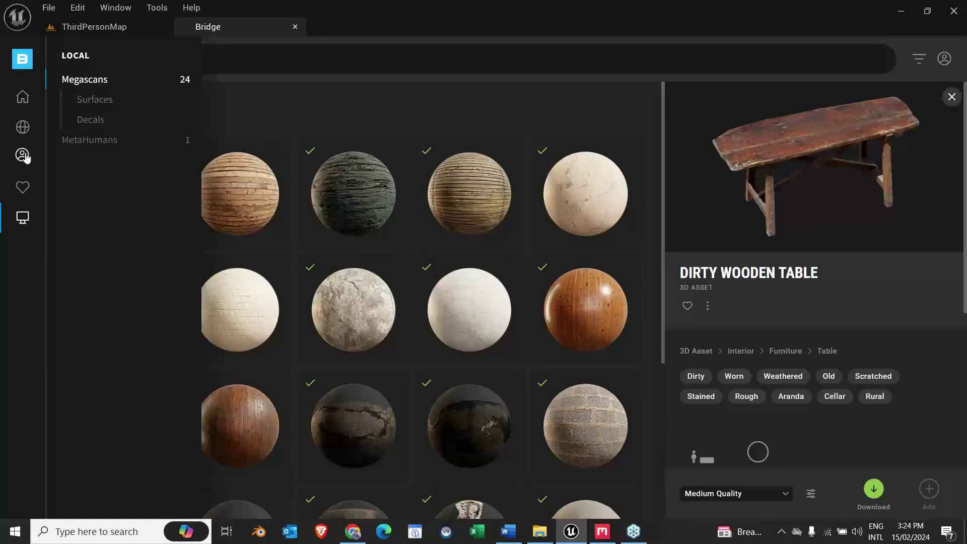
pyautogui.click(24, 129)
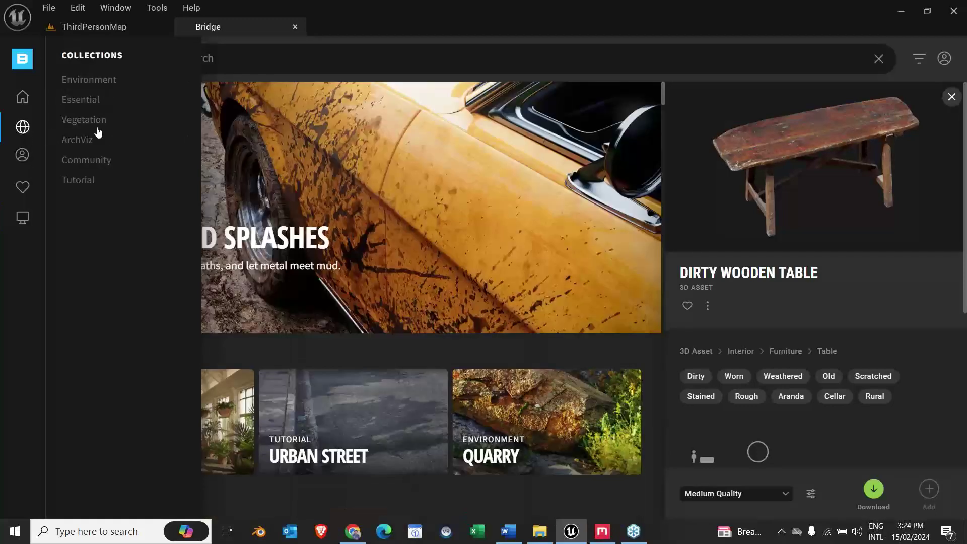
pyautogui.click(36, 100)
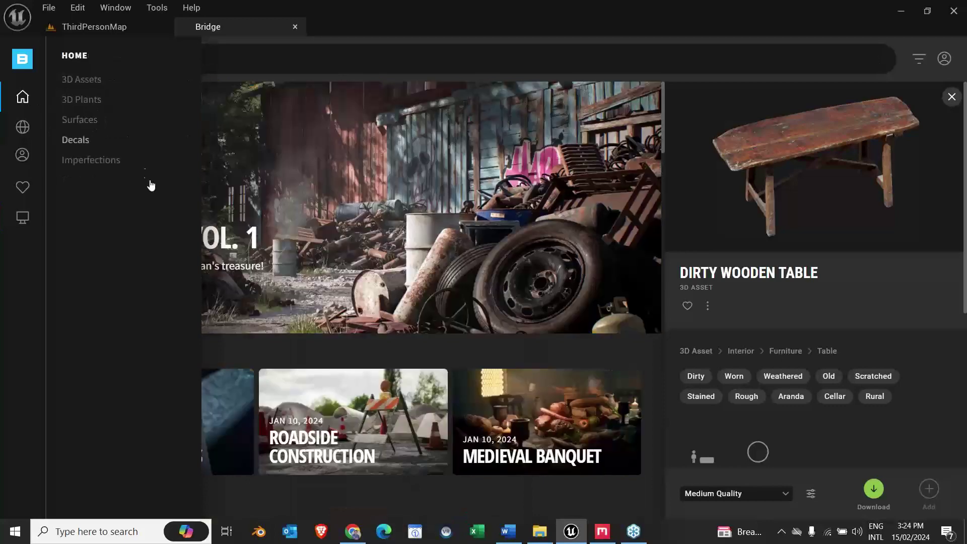
pyautogui.click(84, 83)
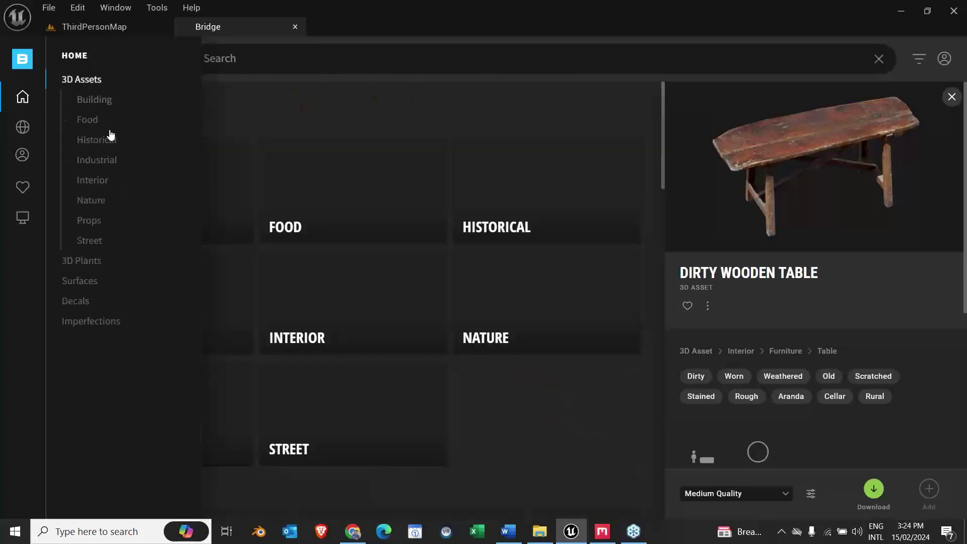
pyautogui.click(103, 103)
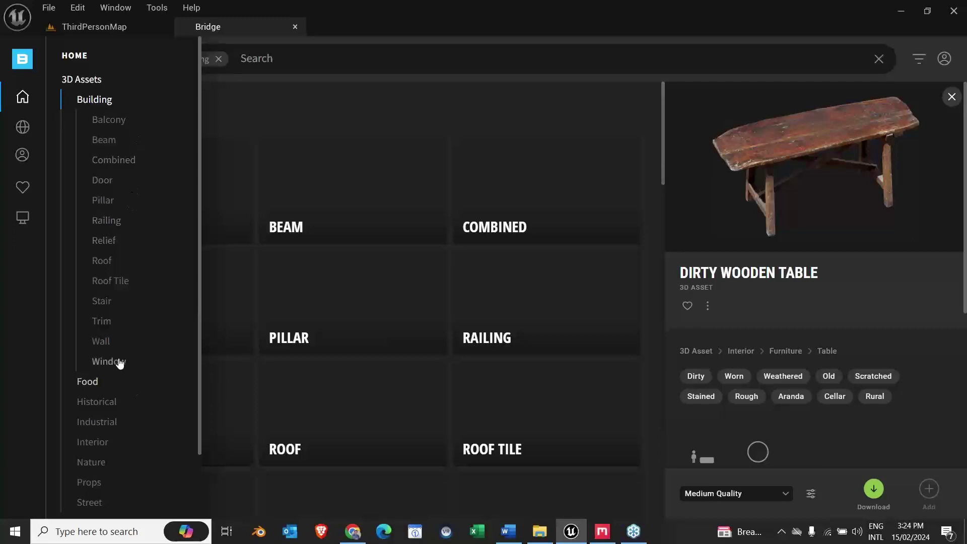
pyautogui.click(106, 182)
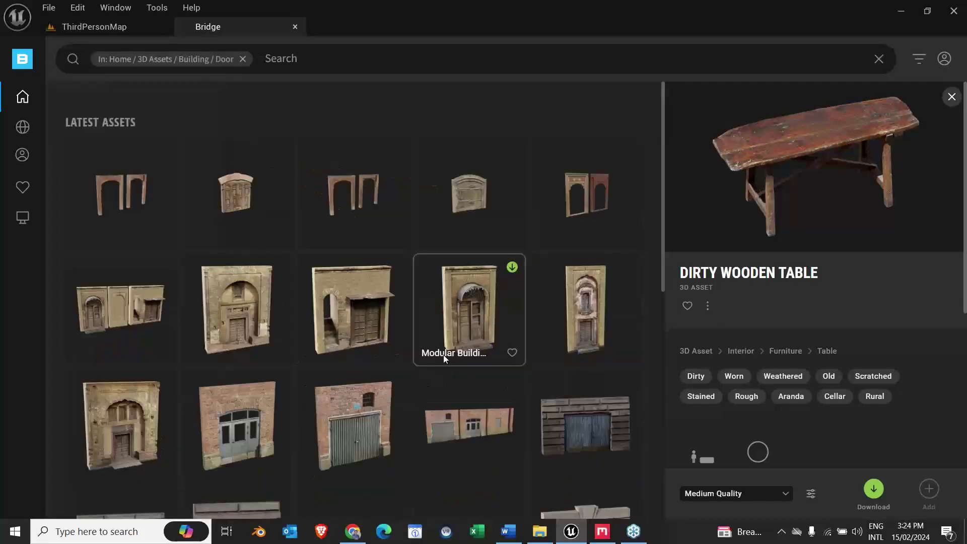
pyautogui.scroll(-3, 426, 364)
pyautogui.scroll(-1, 423, 364)
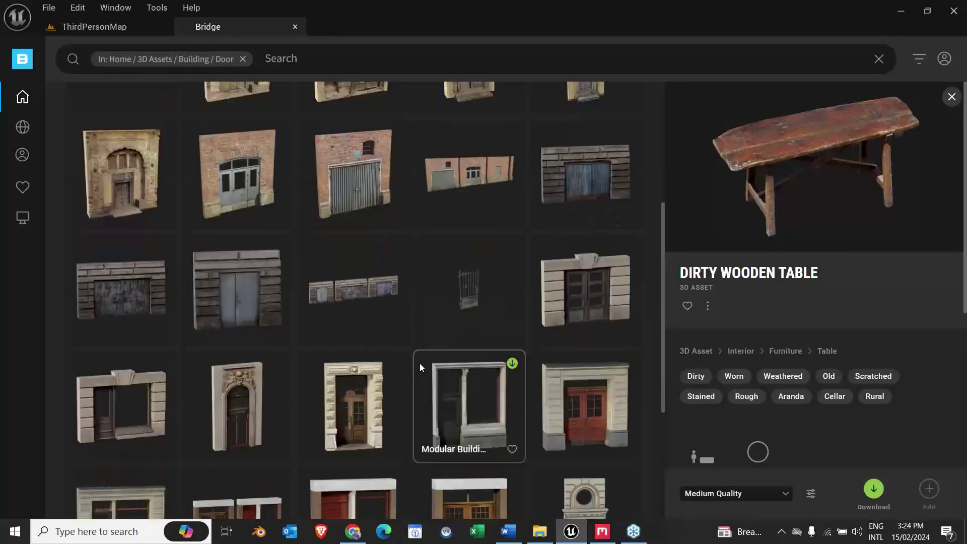
pyautogui.scroll(-4, 419, 363)
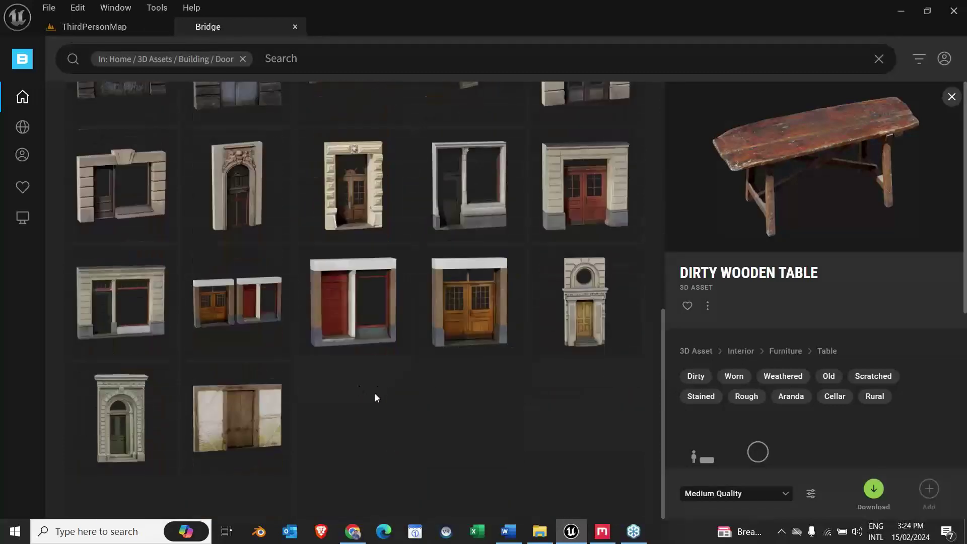
pyautogui.scroll(10, 377, 391)
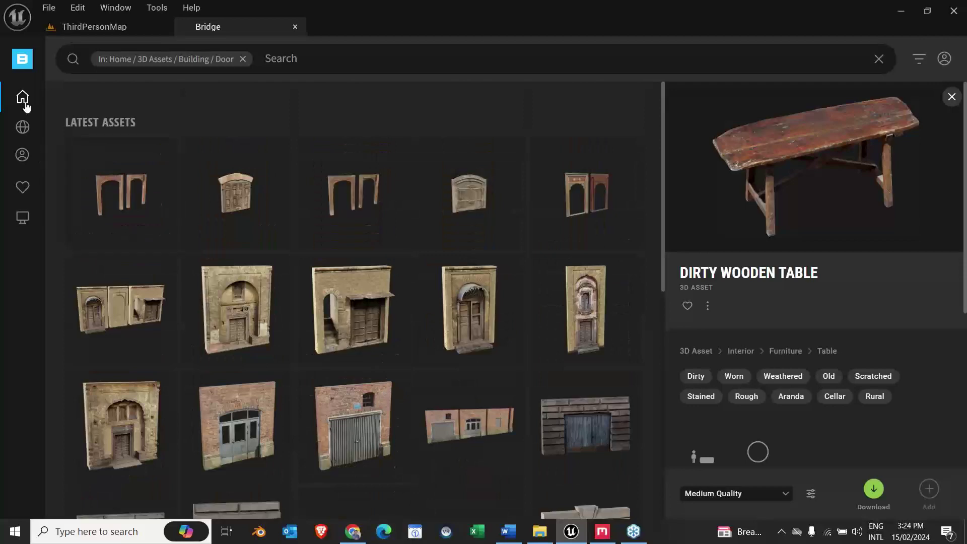
# Step: Open the 3D category of the ArchViz collections and look through its collections and assets
pyautogui.moveTo(25, 106)
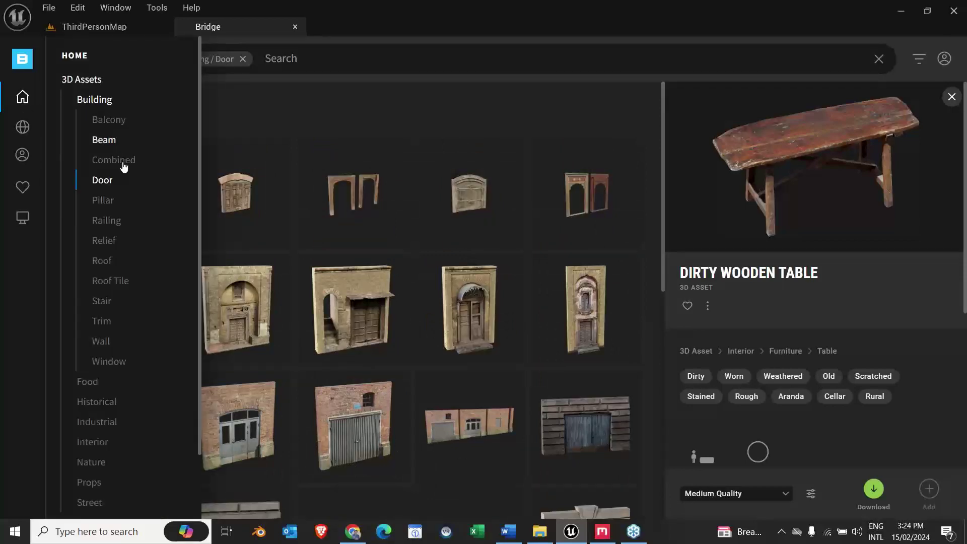
pyautogui.click(25, 132)
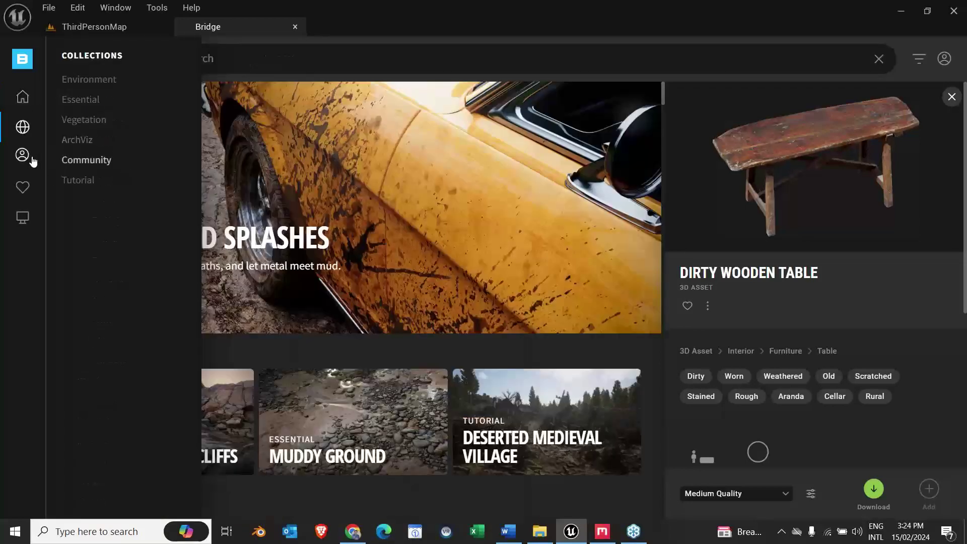
pyautogui.click(86, 162)
pyautogui.click(82, 141)
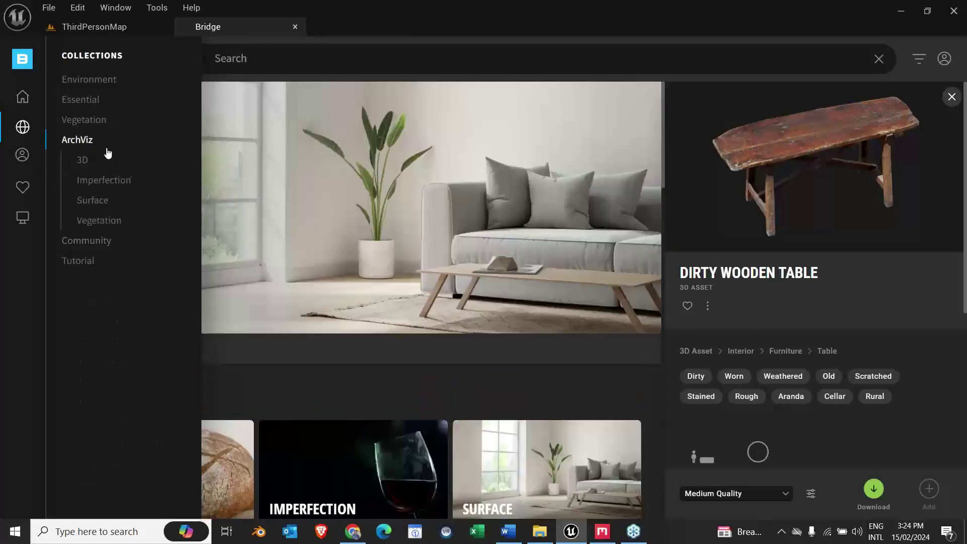
pyautogui.click(82, 160)
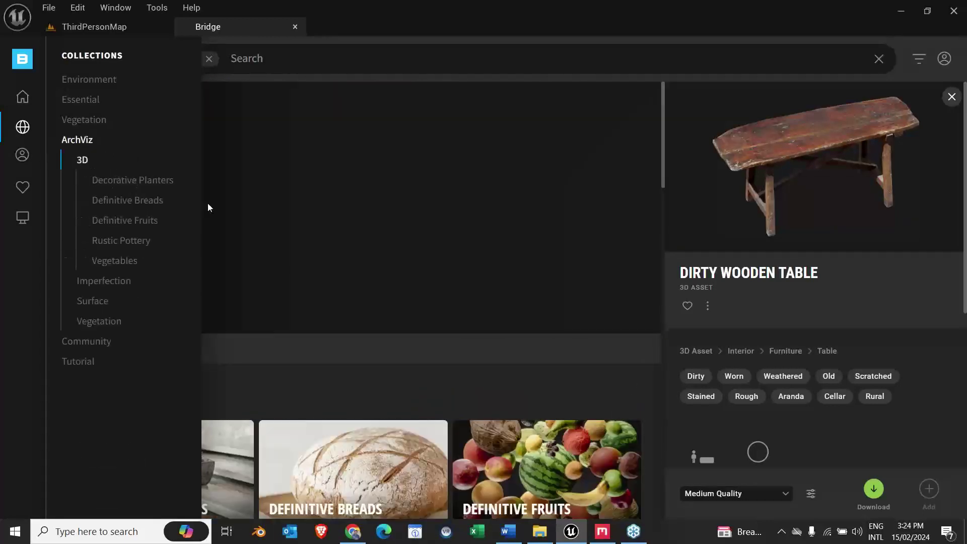
pyautogui.scroll(-9, 347, 327)
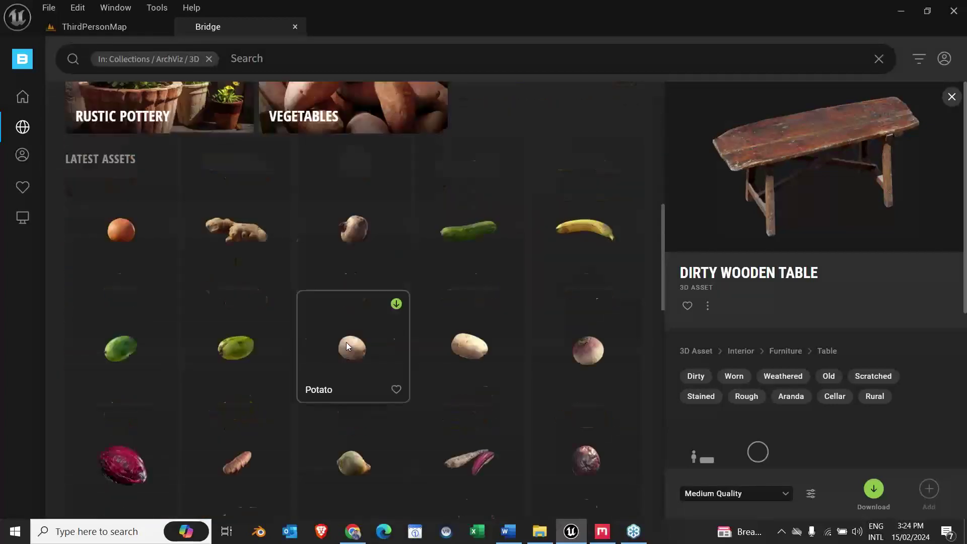
pyautogui.scroll(8, 344, 340)
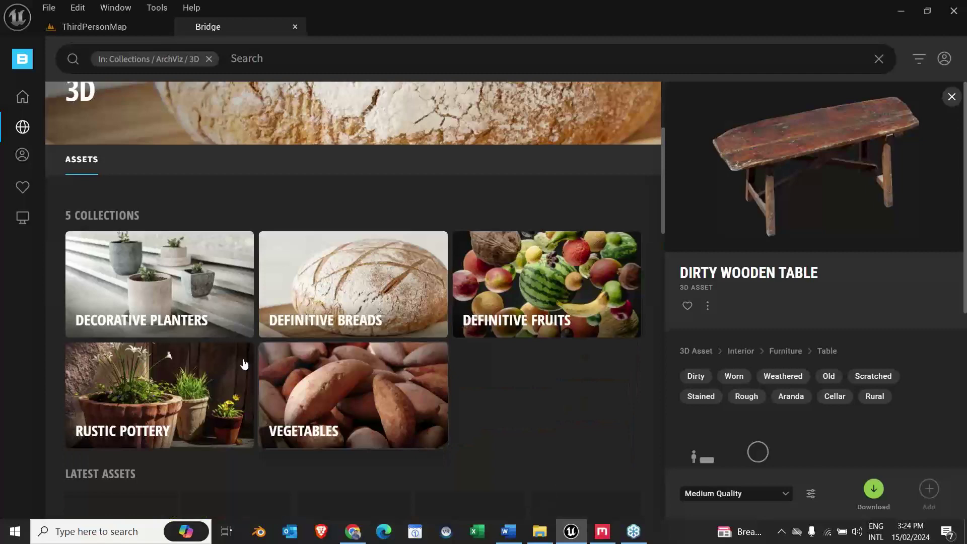
# Step: Download the Small Concrete Planter from the Decorative Planters collection in High Quality
pyautogui.click(177, 280)
pyautogui.scroll(-5, 357, 409)
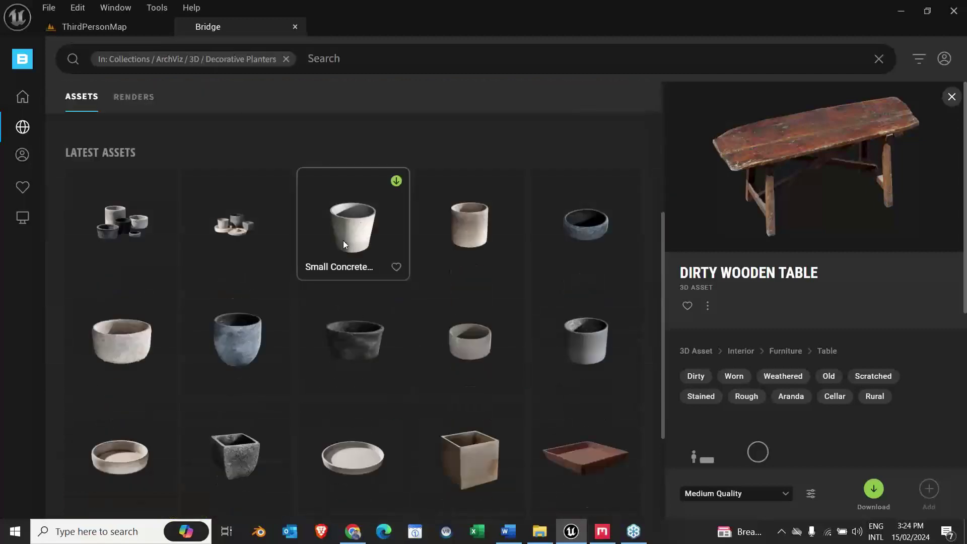
pyautogui.click(343, 240)
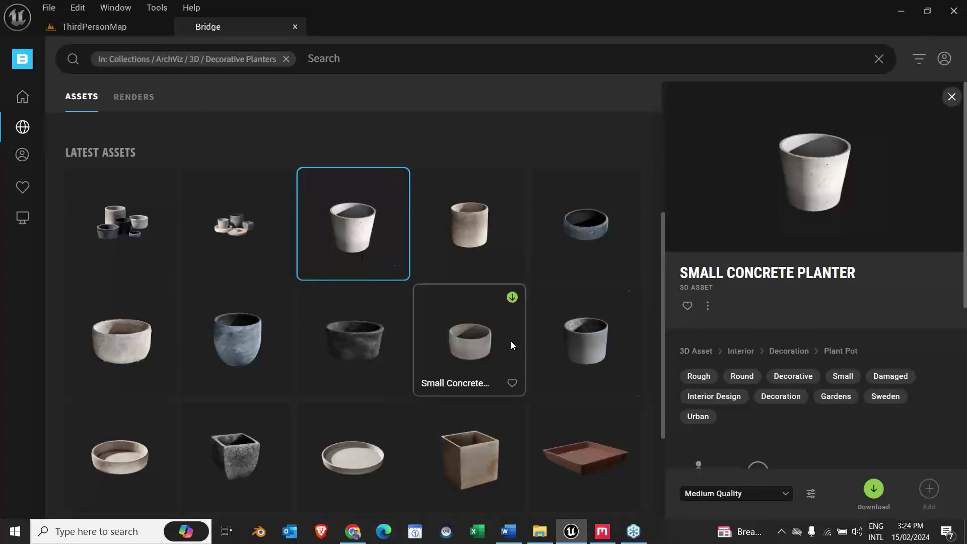
pyautogui.click(716, 493)
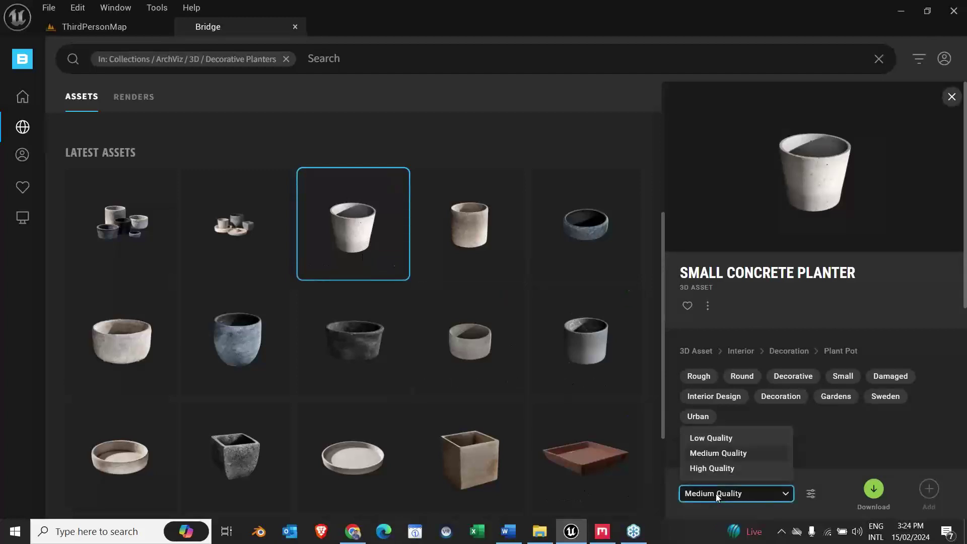
pyautogui.click(712, 468)
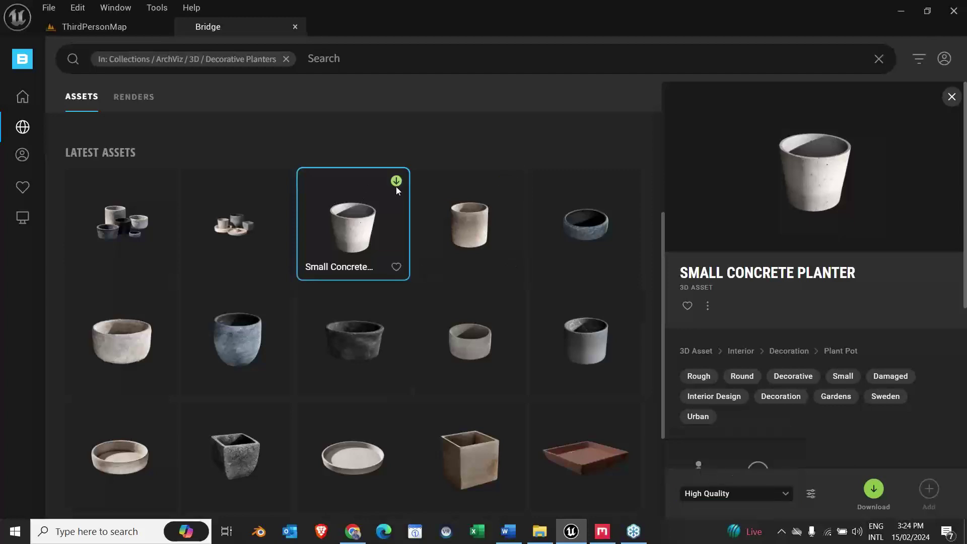
pyautogui.click(395, 184)
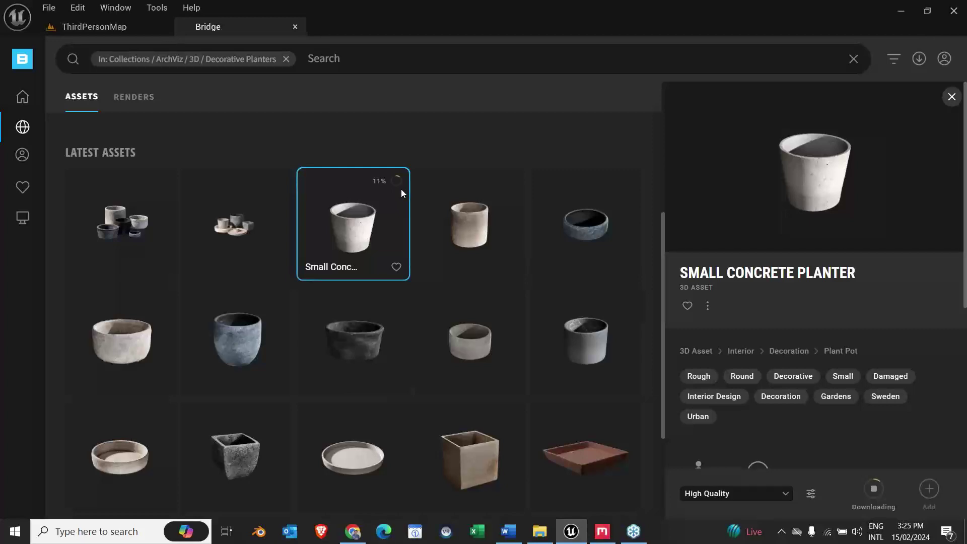
pyautogui.click(754, 494)
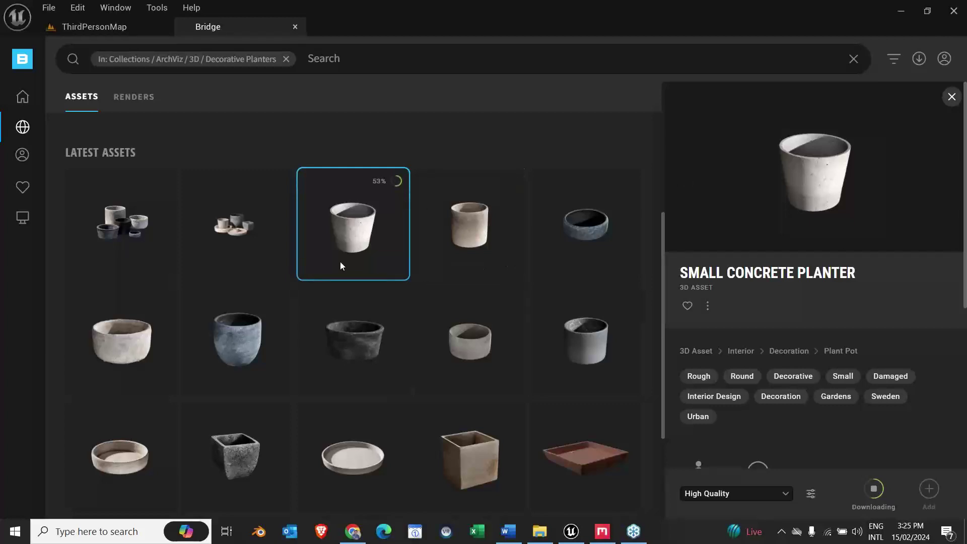
# Step: Export the light brown Wooden Planks surface from the local library to the project and check its material in the Content Browser
pyautogui.click(22, 218)
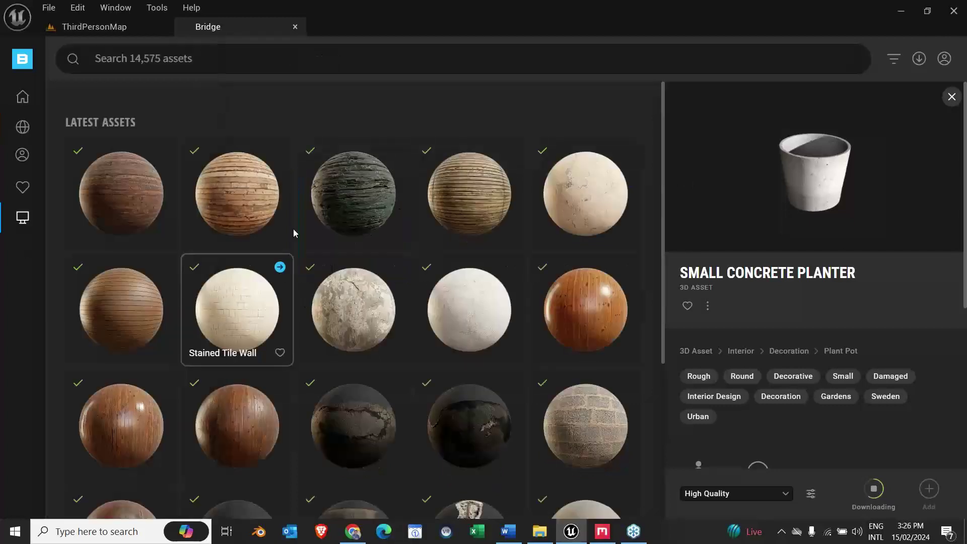
pyautogui.click(280, 151)
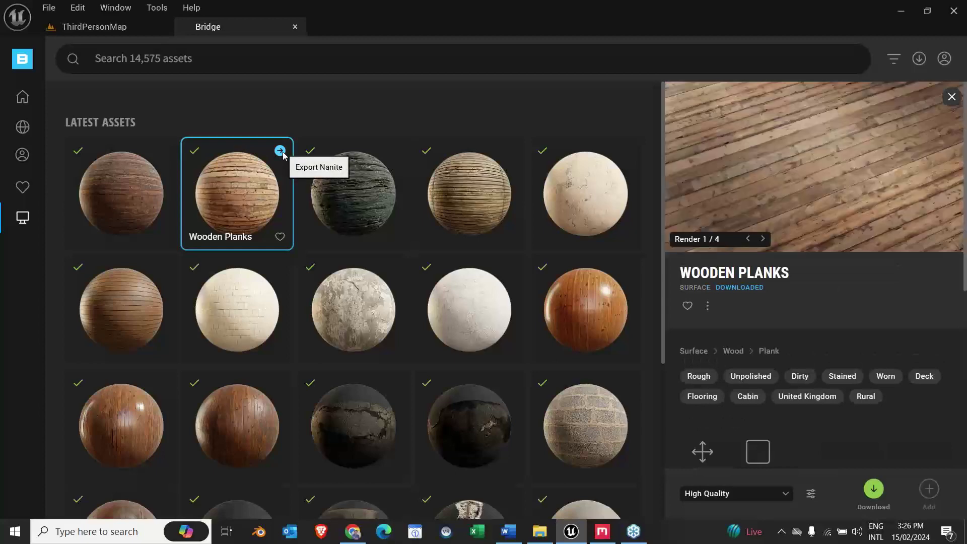
pyautogui.click(280, 151)
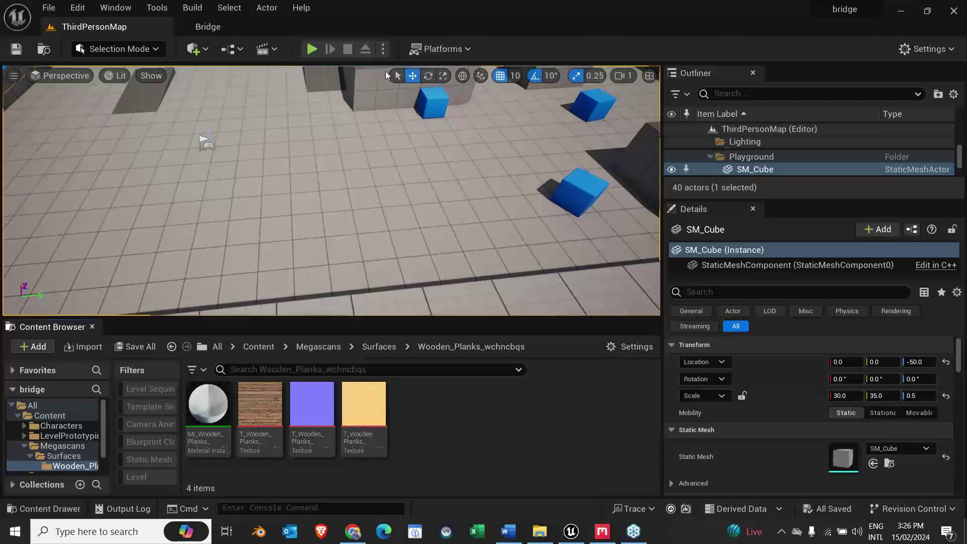
pyautogui.click(226, 34)
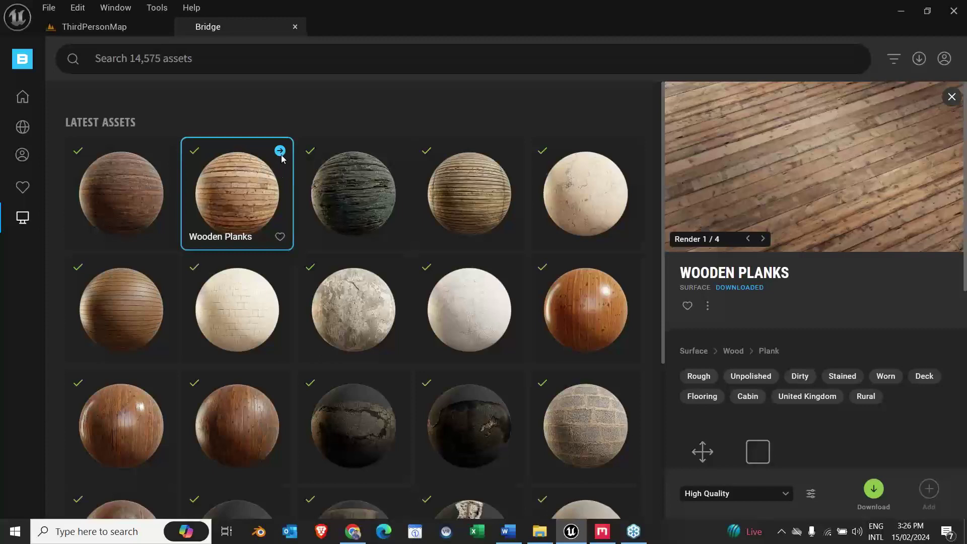
pyautogui.click(280, 151)
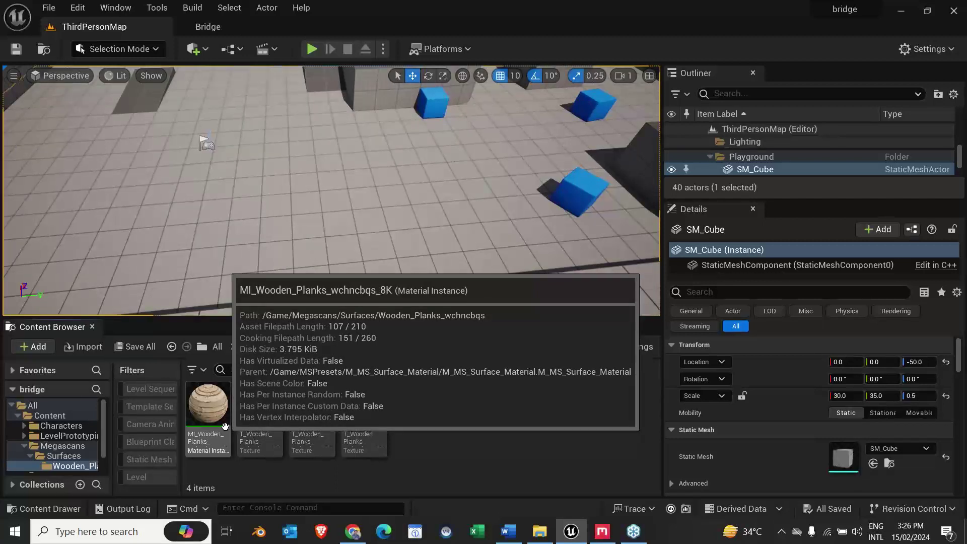
# Step: Return to the local library in Bridge and show the details of the dark brown Wooden Planks surface
pyautogui.click(249, 25)
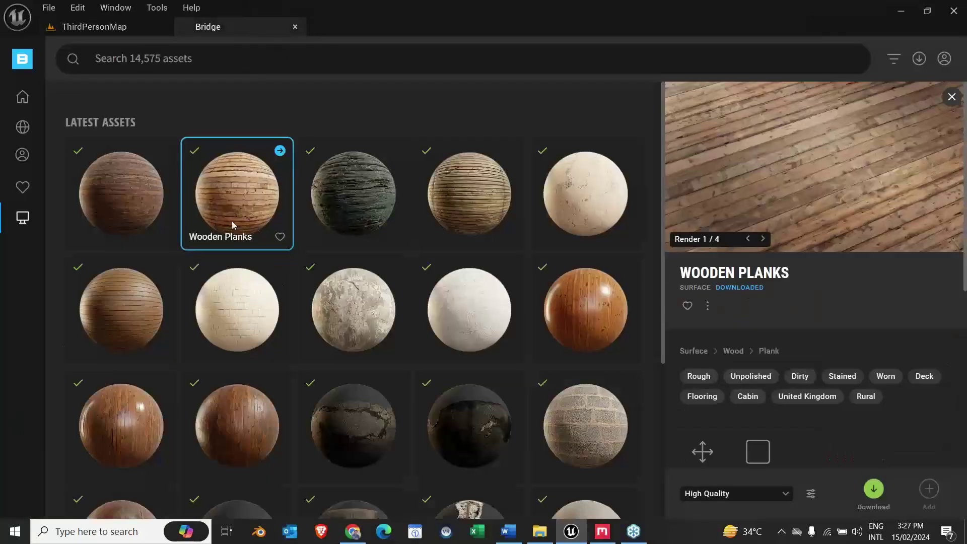
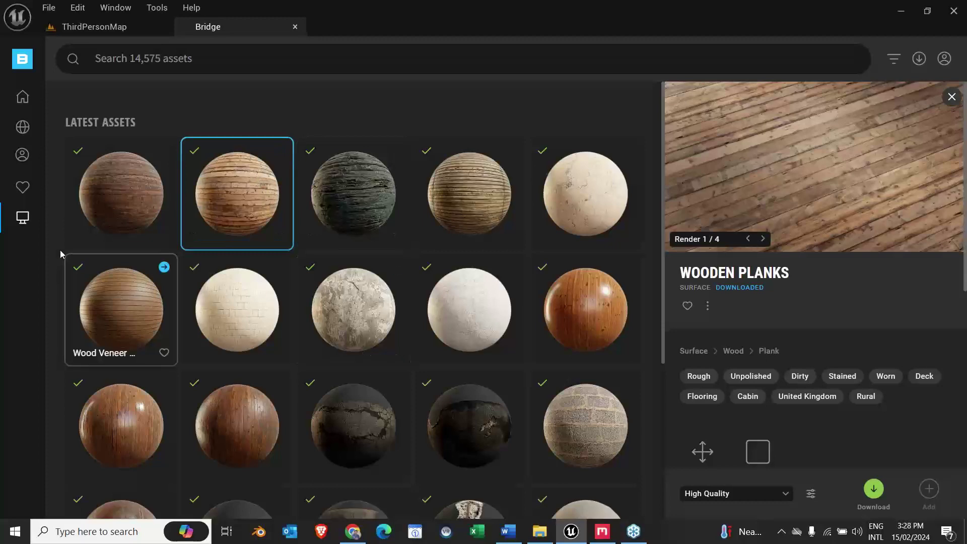
pyautogui.moveTo(27, 226)
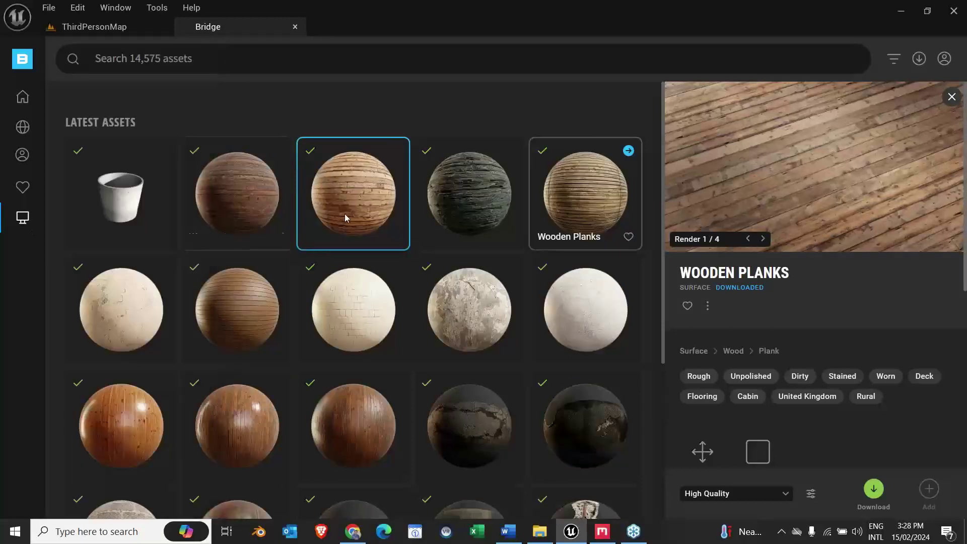
pyautogui.click(280, 215)
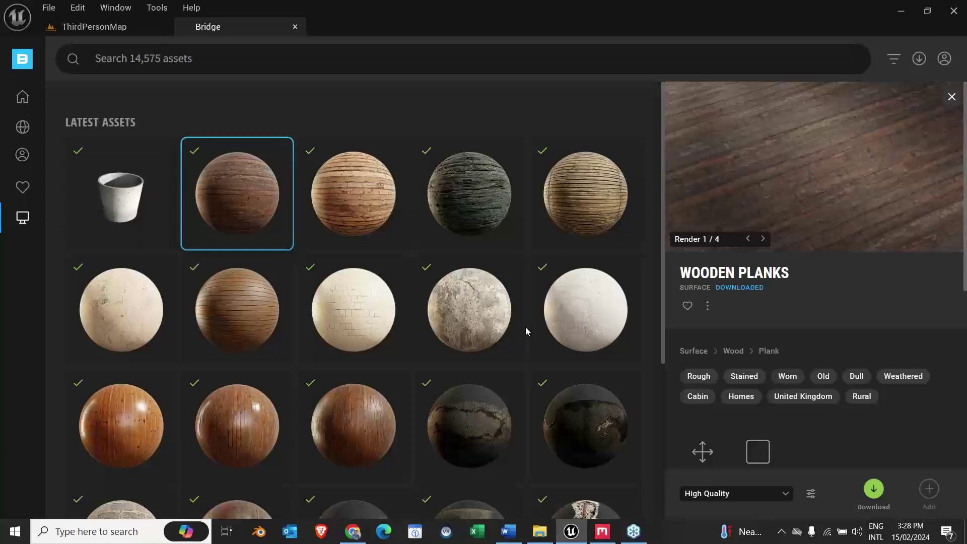
# Step: Switch to the ThirdPersonMap level, set all engine scalability groups to Low and inspect the blue cubes up close
pyautogui.click(143, 31)
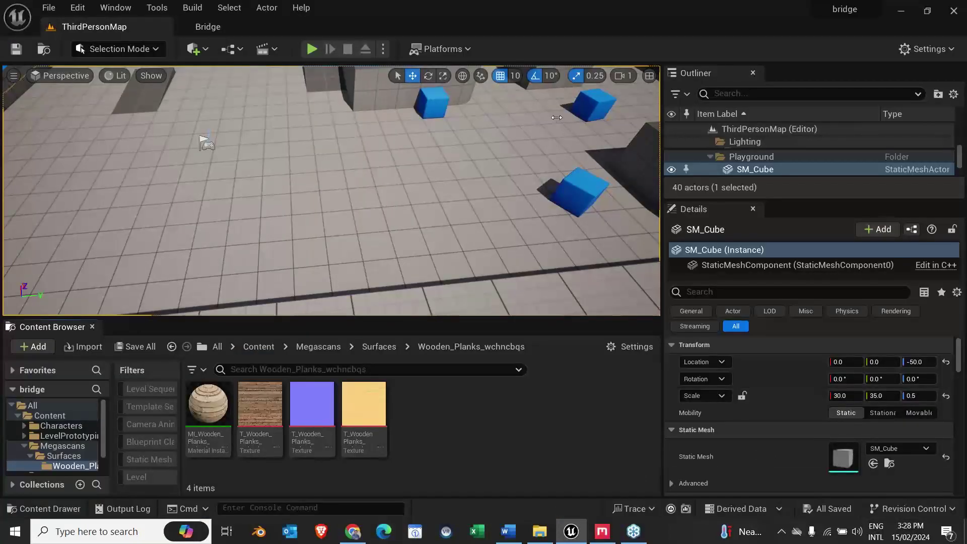
pyautogui.click(941, 49)
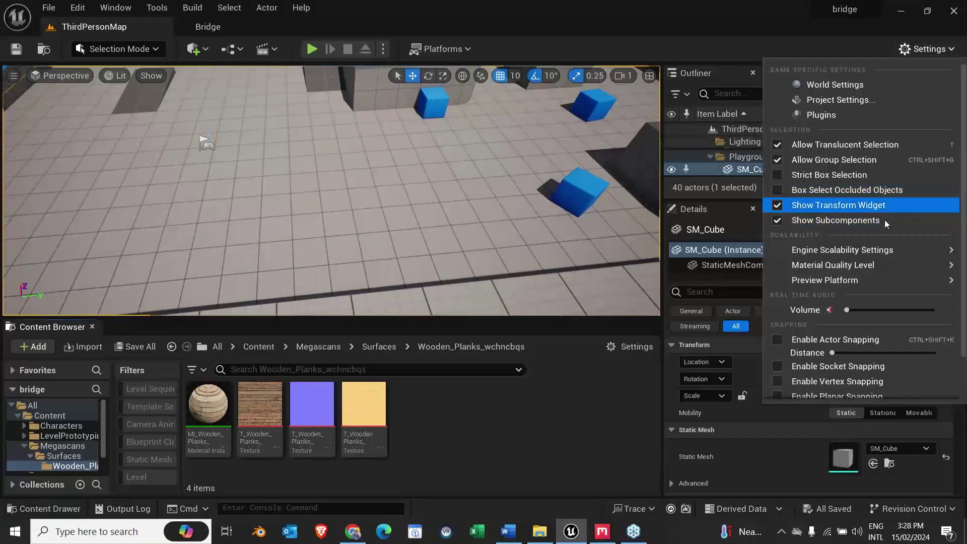
pyautogui.moveTo(856, 250)
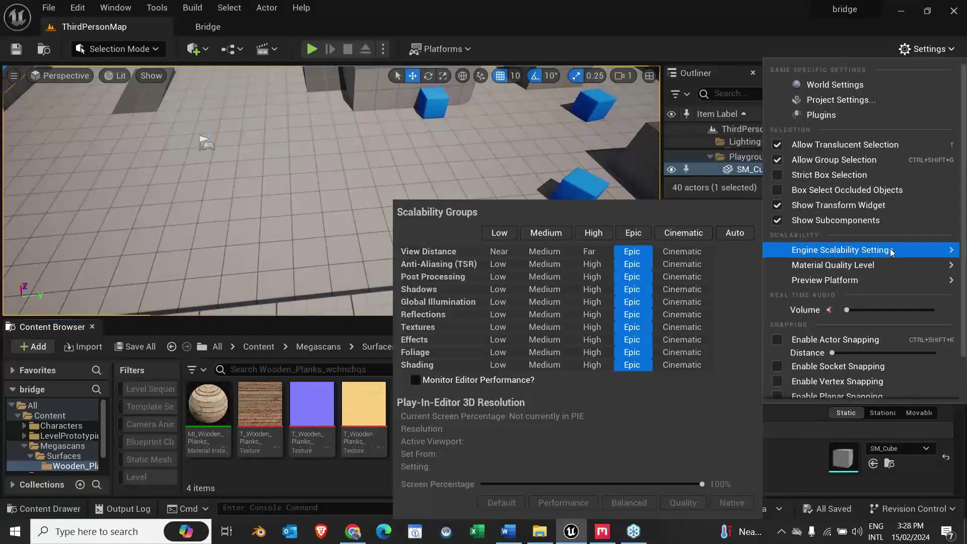
pyautogui.click(499, 233)
pyautogui.press('Escape')
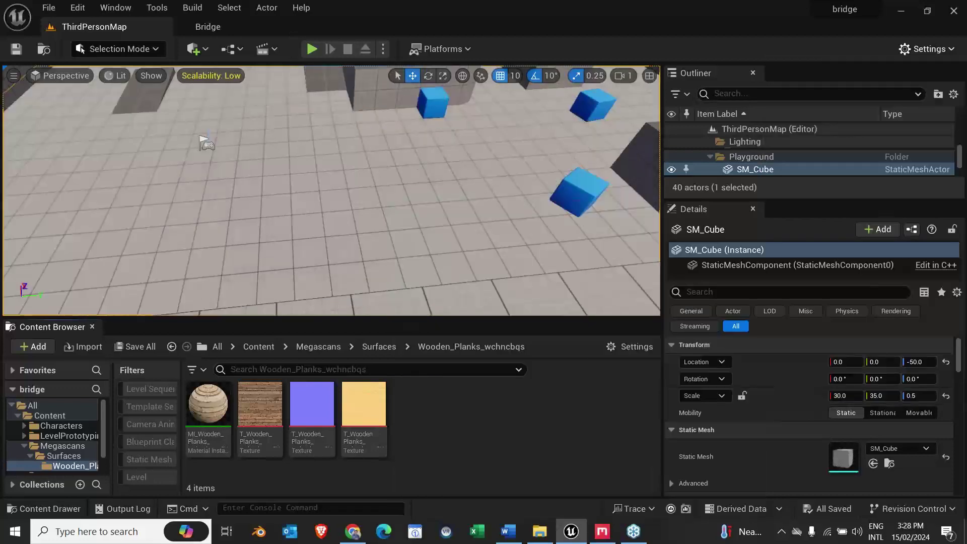
pyautogui.moveTo(332, 202); pyautogui.dragTo(307, 146, button='right')
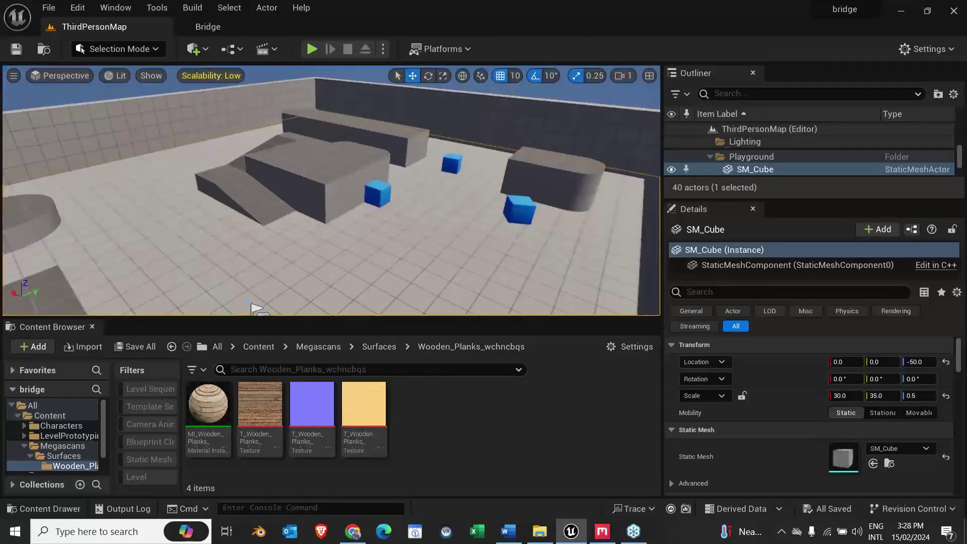
pyautogui.press('w')
pyautogui.moveTo(331, 201); pyautogui.dragTo(378, 205, button='right')
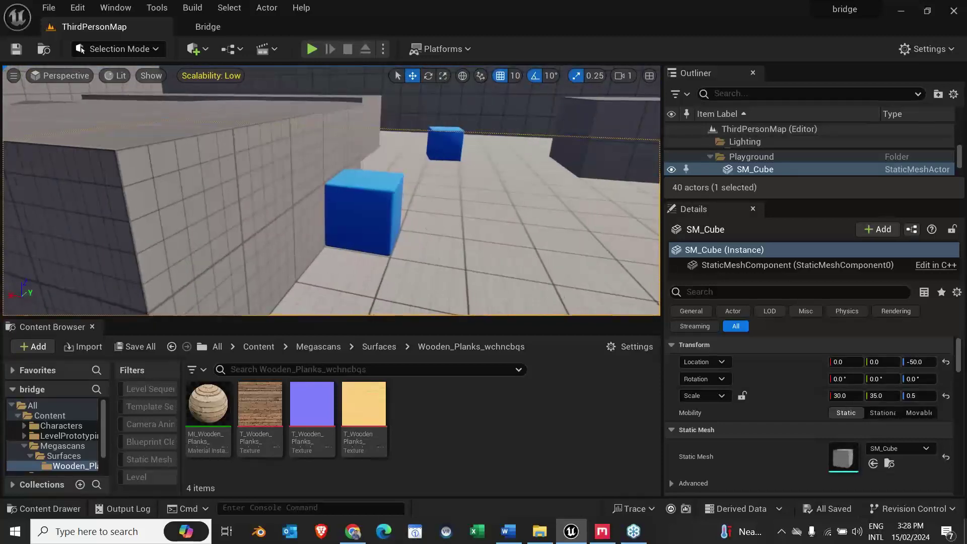
pyautogui.moveTo(387, 214); pyautogui.dragTo(421, 214, button='middle')
pyautogui.scroll(4, 387, 214)
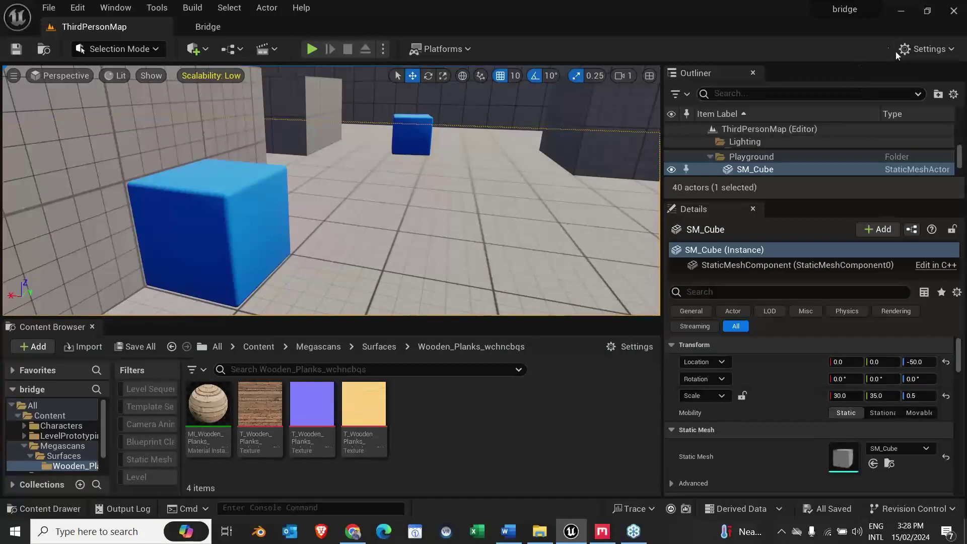
# Step: Set all engine scalability groups to Cinematic and examine the shadows around the nearest blue cube
pyautogui.click(925, 49)
pyautogui.moveTo(868, 250)
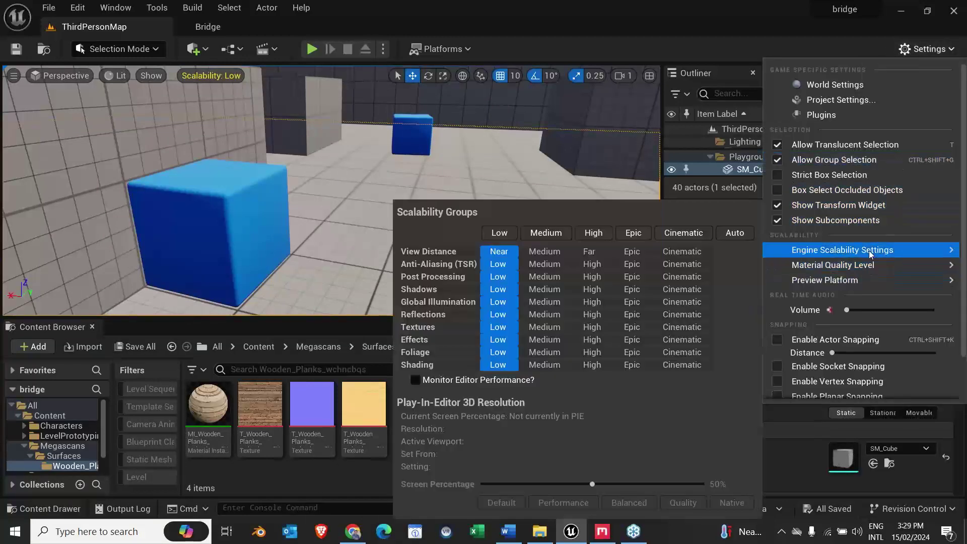
pyautogui.click(683, 233)
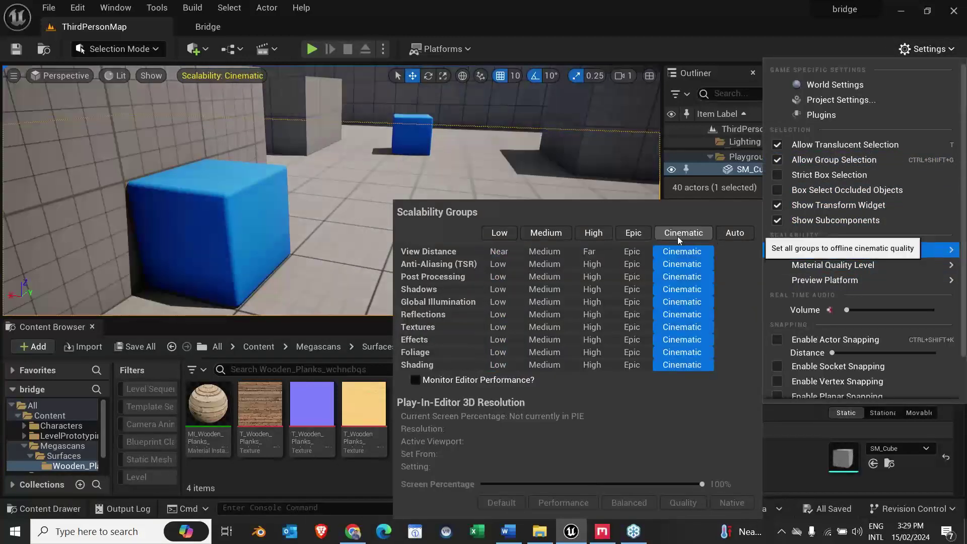
pyautogui.click(305, 209)
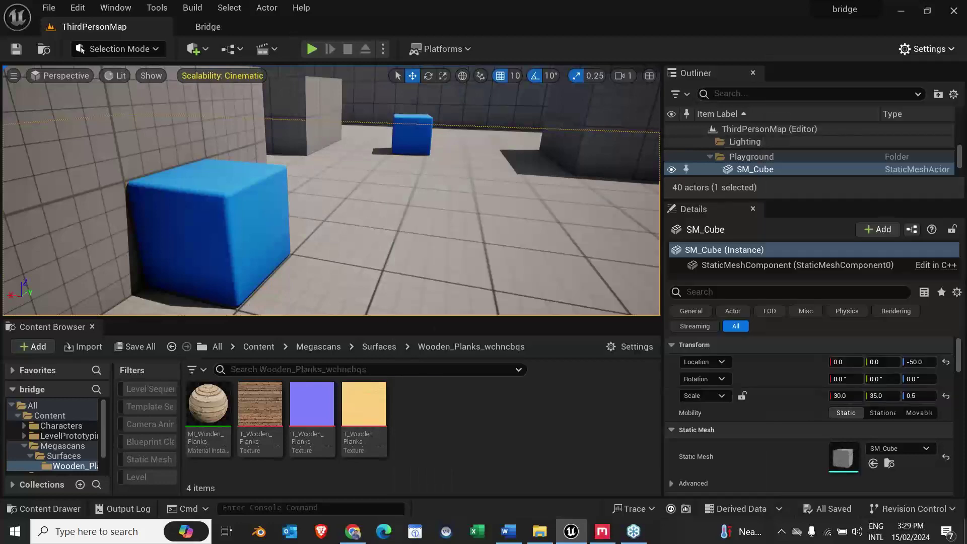
pyautogui.moveTo(306, 209); pyautogui.dragTo(341, 239, button='right')
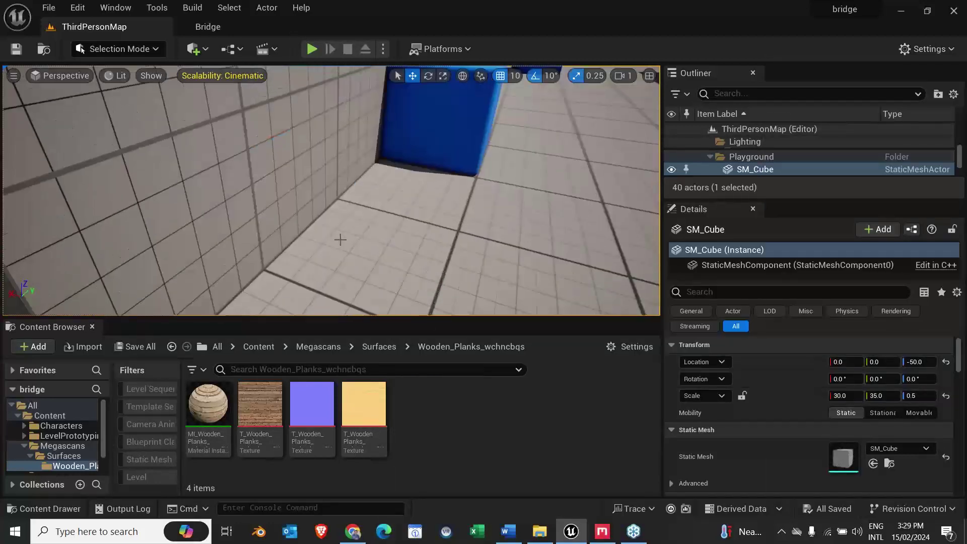
pyautogui.moveTo(341, 241); pyautogui.dragTo(343, 235, button='middle')
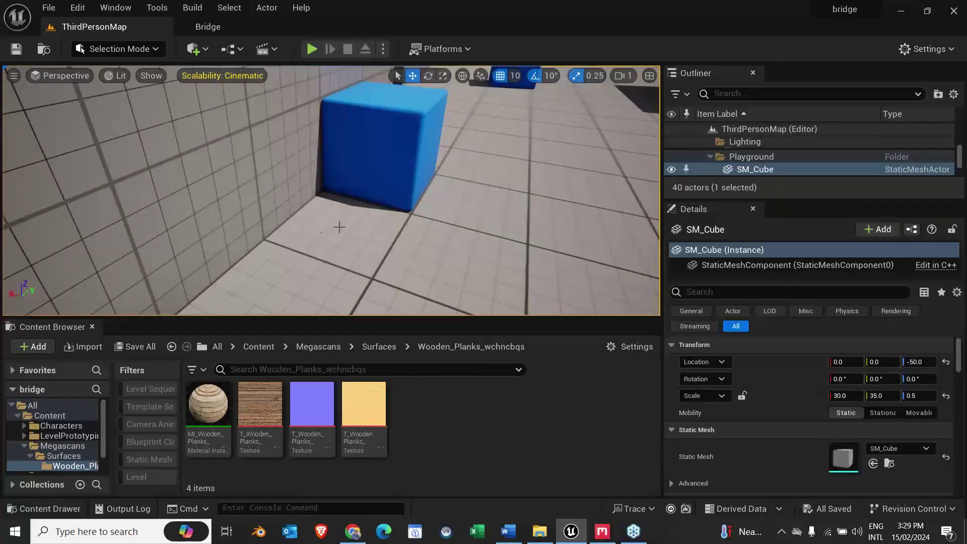
pyautogui.scroll(2, 340, 227)
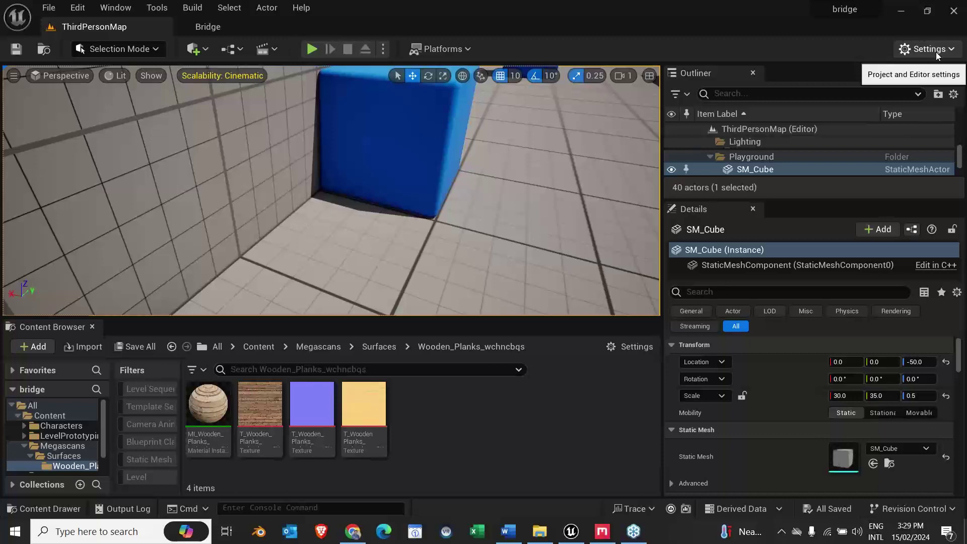
# Step: Lower the overall engine scalability one level at a time through Epic, High, Medium and Low to compare the rendering
pyautogui.click(935, 52)
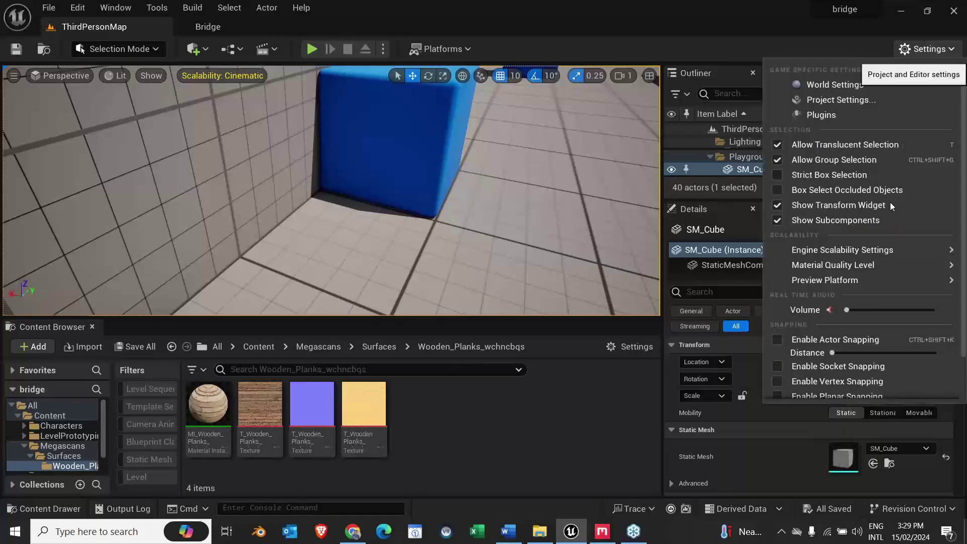
pyautogui.moveTo(873, 265)
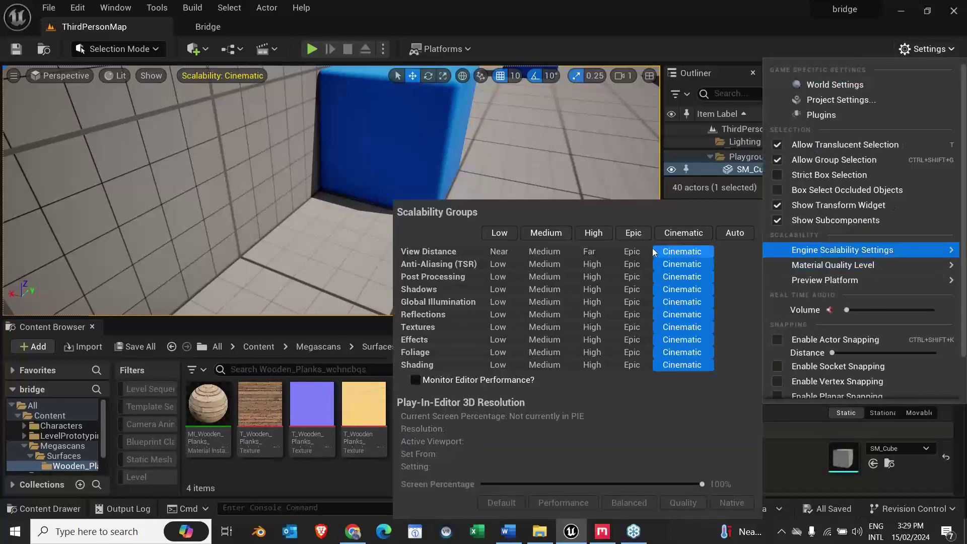
pyautogui.click(633, 236)
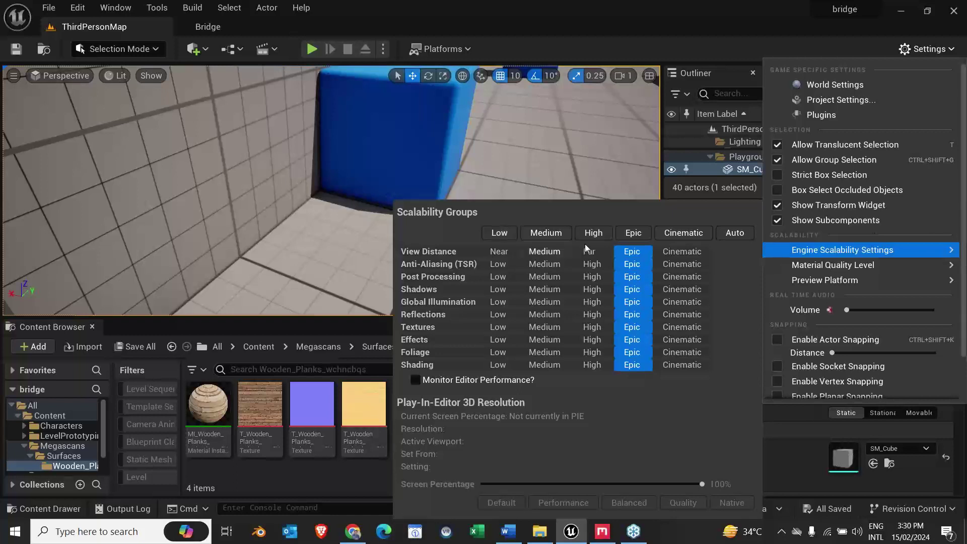
pyautogui.click(594, 232)
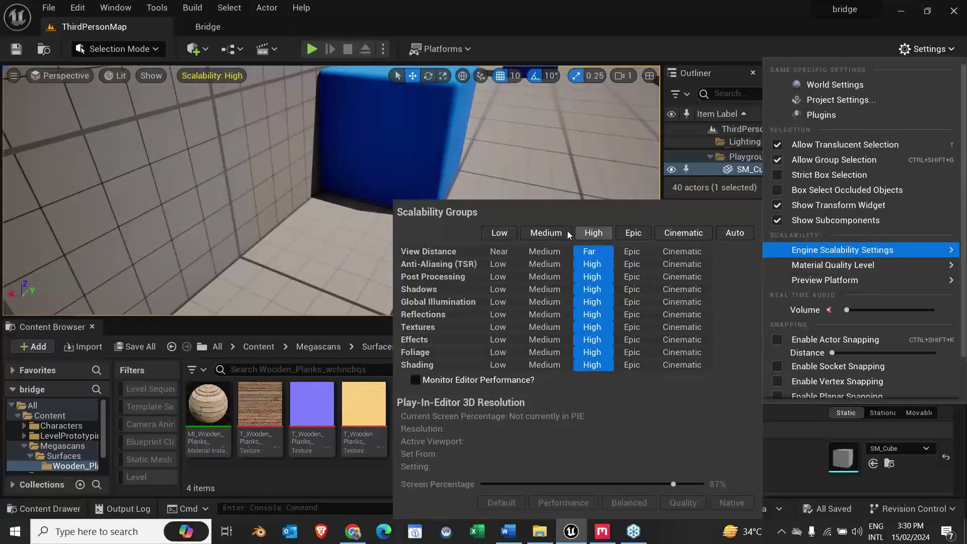
pyautogui.click(546, 232)
pyautogui.click(505, 233)
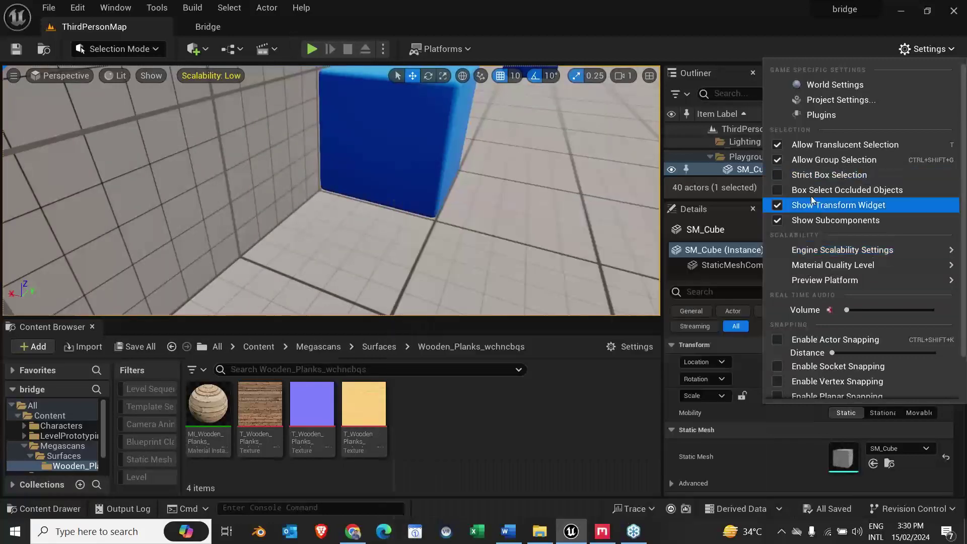
# Step: Raise the overall engine scalability through Medium, High, Epic and Cinematic, finishing with all groups back at Epic
pyautogui.moveTo(833, 247)
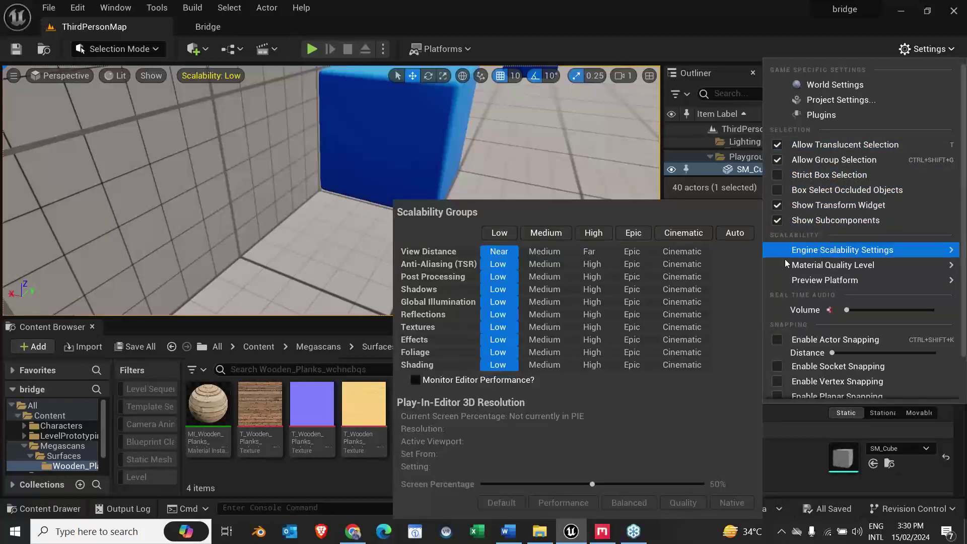
pyautogui.click(545, 233)
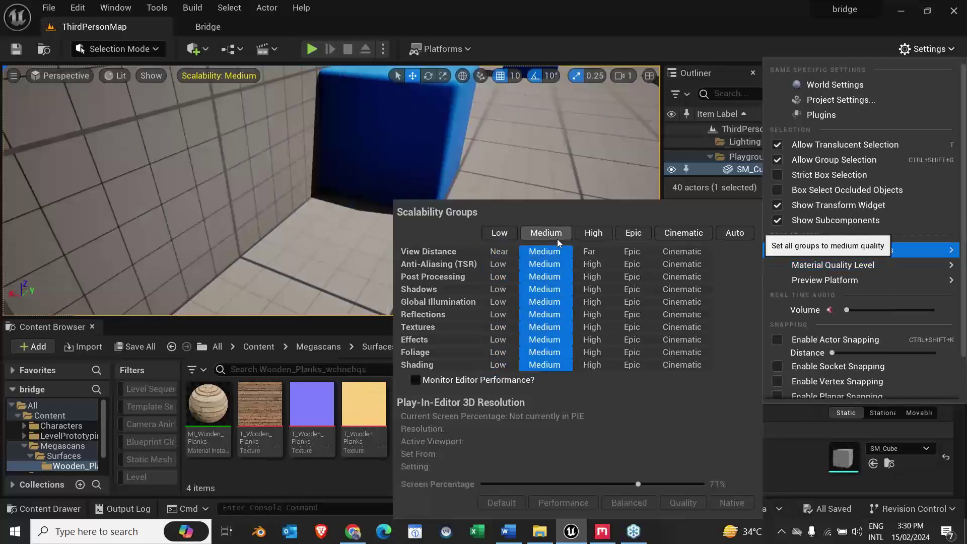
pyautogui.click(594, 234)
pyautogui.click(636, 235)
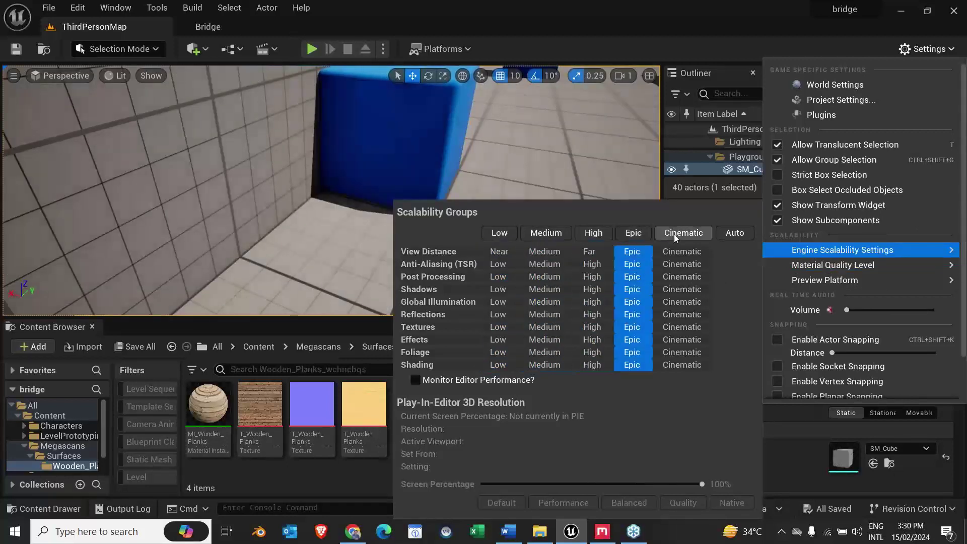
pyautogui.click(674, 234)
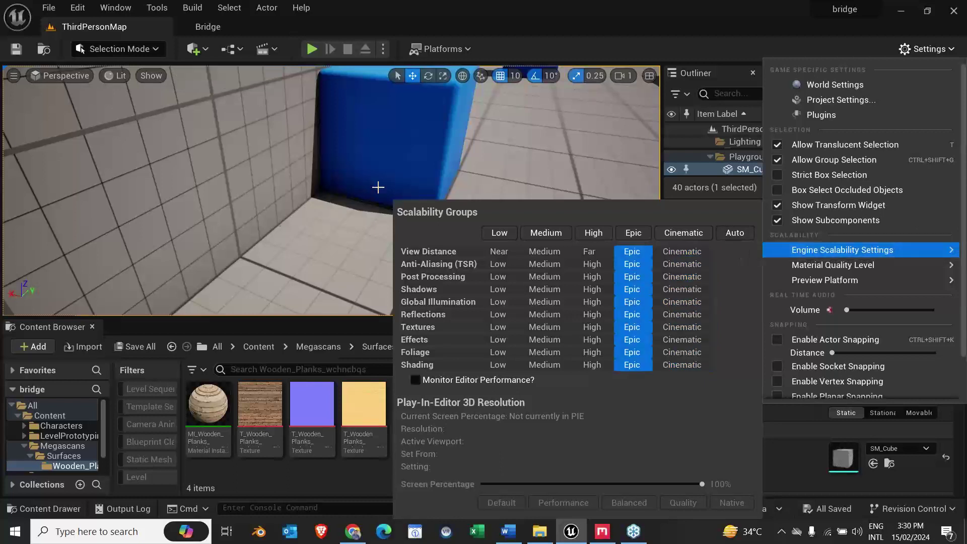
pyautogui.click(680, 234)
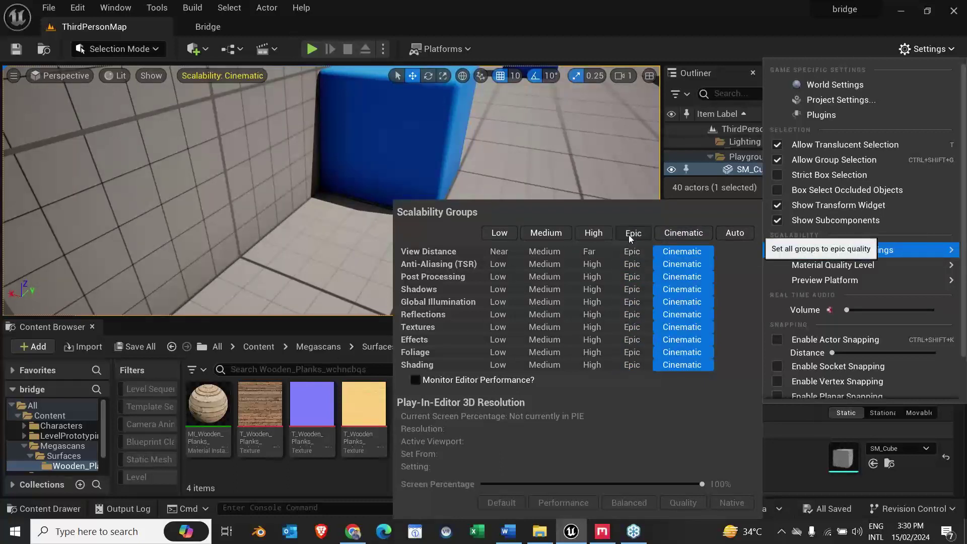
pyautogui.click(629, 236)
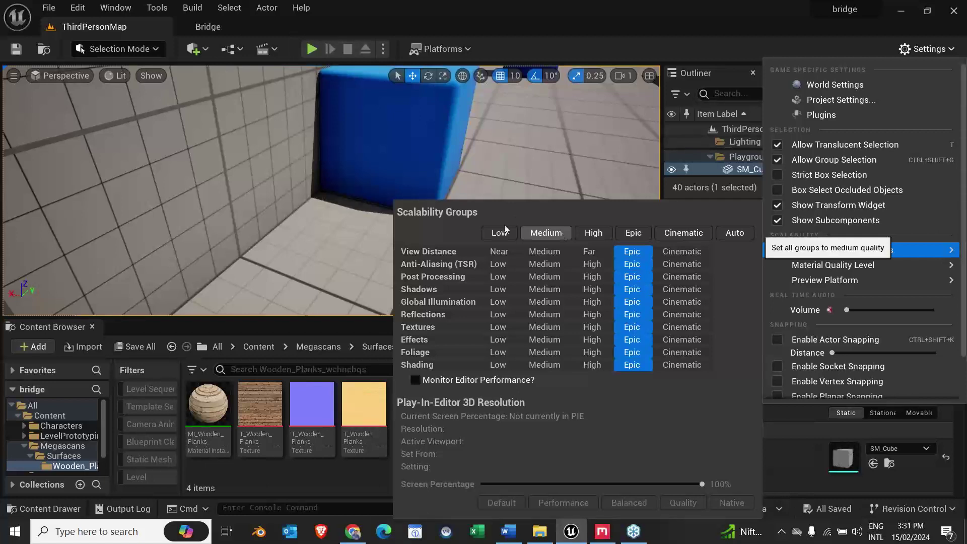
pyautogui.click(503, 173)
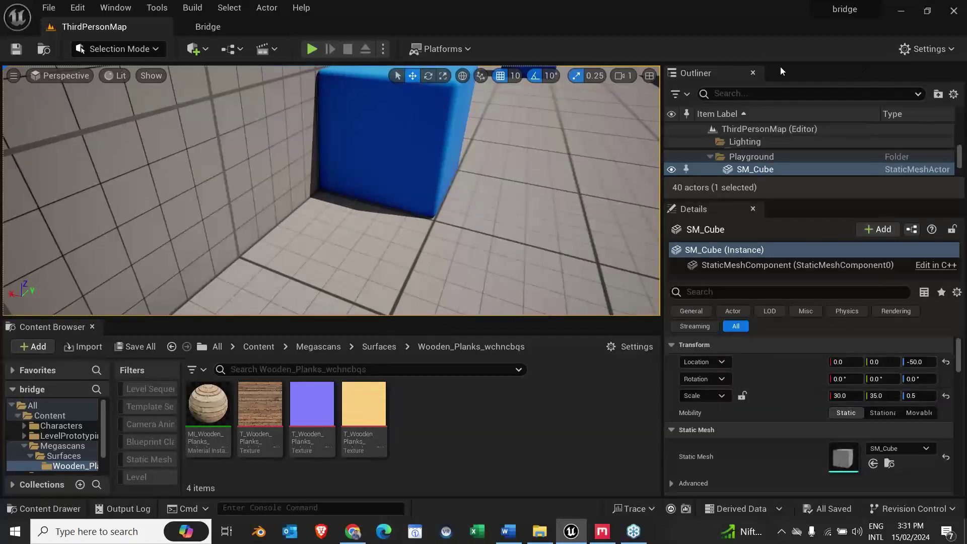
# Step: Set all engine scalability groups to Low again and look around the blue cube from several angles
pyautogui.click(929, 50)
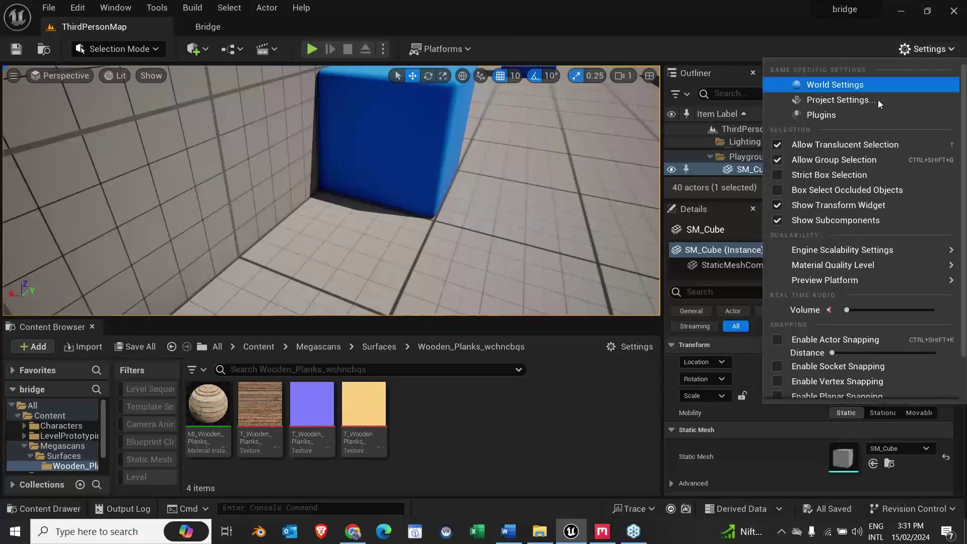
pyautogui.moveTo(844, 258)
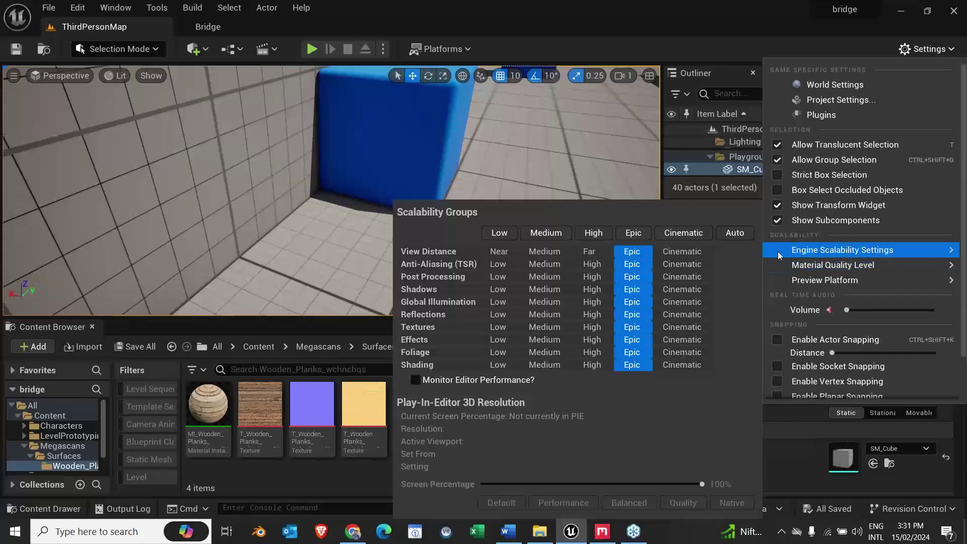
pyautogui.click(499, 232)
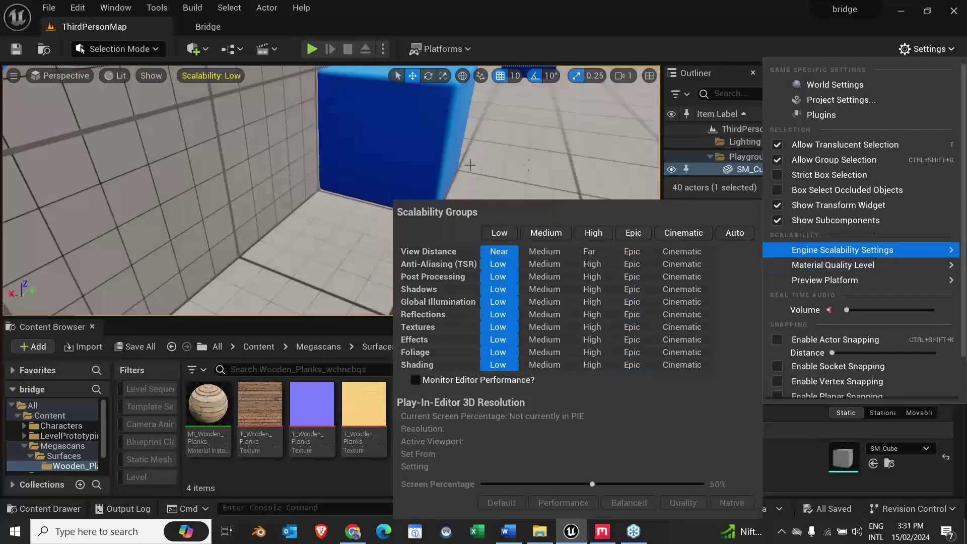
pyautogui.moveTo(526, 161)
pyautogui.mouseDown(button='right')
pyautogui.moveTo(539, 151)
pyautogui.moveTo(513, 165)
pyautogui.moveTo(544, 155)
pyautogui.mouseUp(button='right')
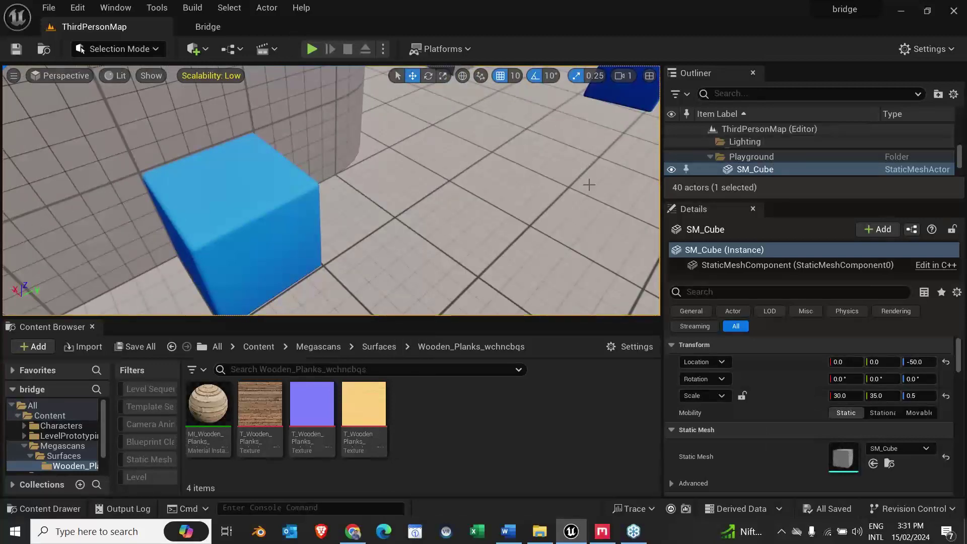
pyautogui.moveTo(517, 225); pyautogui.dragTo(532, 223, button='right')
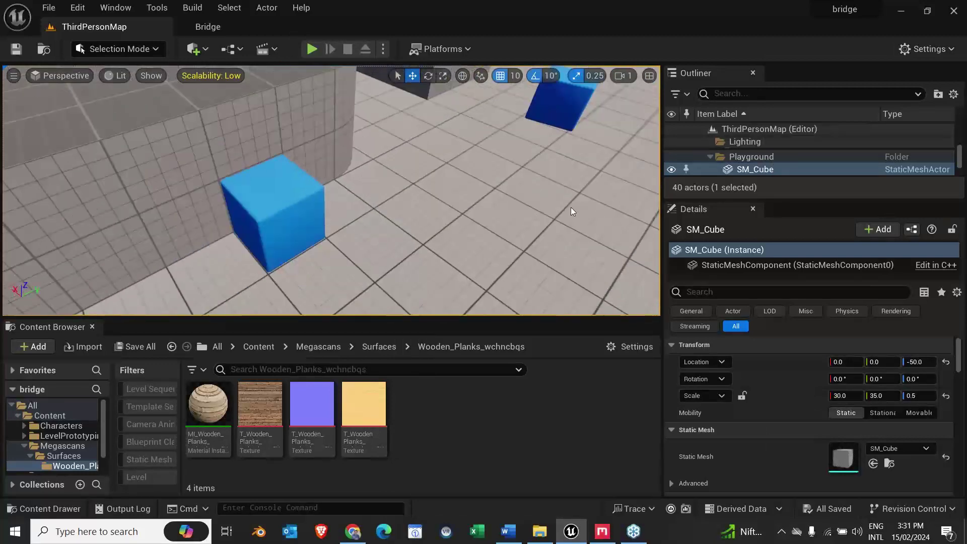
# Step: Set all engine scalability groups to High and check how the blue cube and its shadow look in the level
pyautogui.click(925, 48)
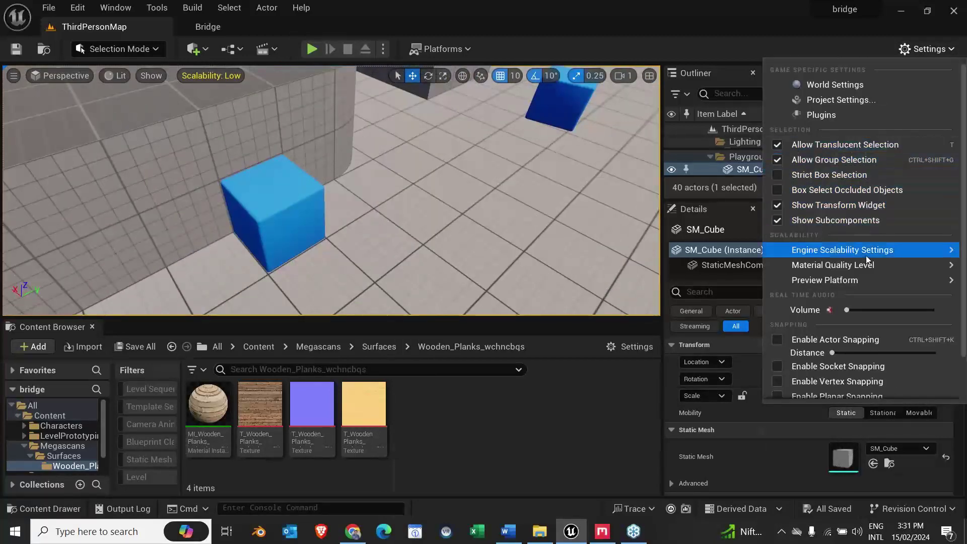
pyautogui.moveTo(867, 252)
pyautogui.click(593, 233)
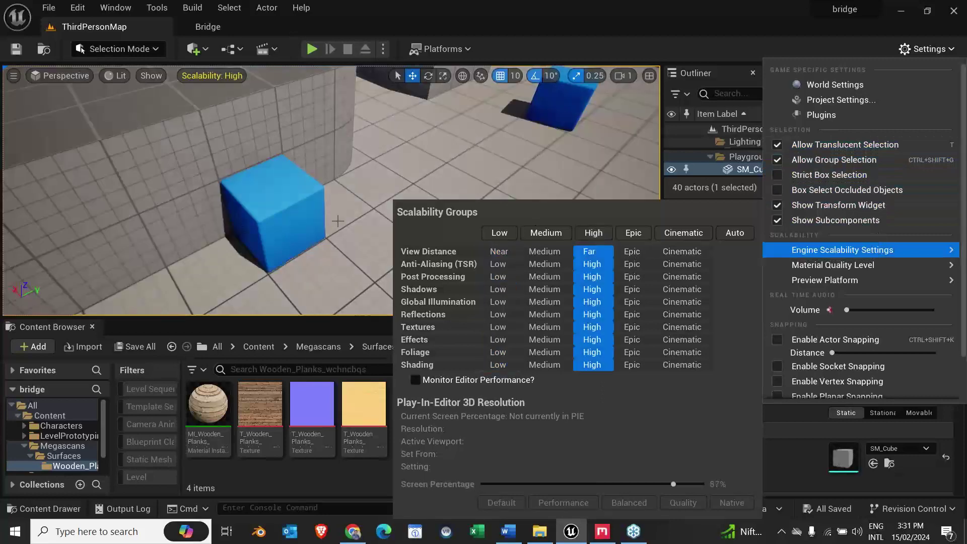
pyautogui.moveTo(322, 215); pyautogui.dragTo(327, 211, button='right')
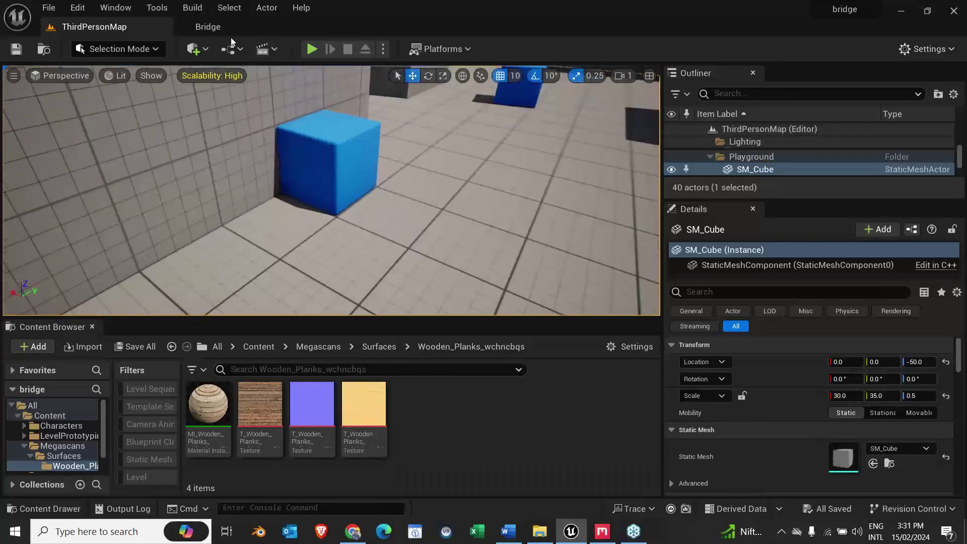
# Step: Select the exported Wooden Planks material instance in the Content Browser and return to the local library in Bridge
pyautogui.click(223, 416)
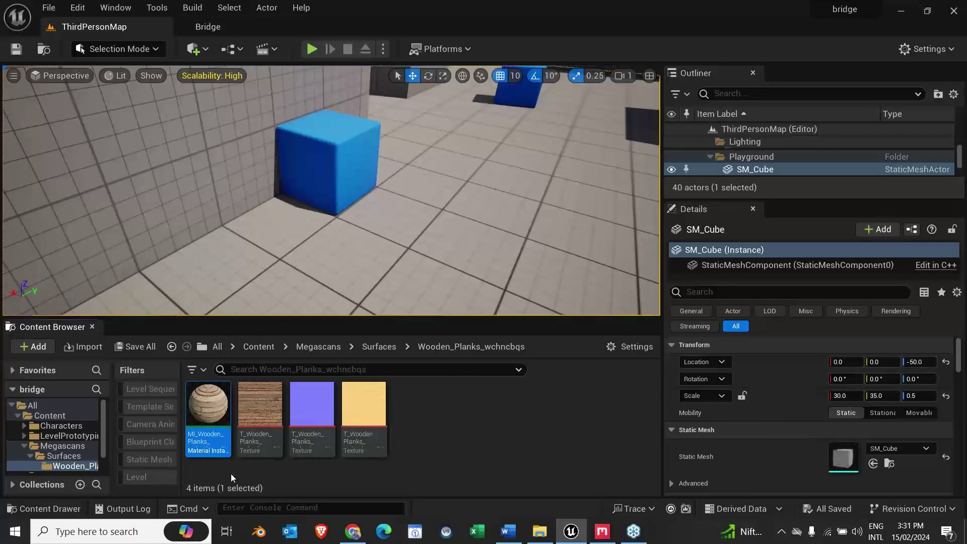
pyautogui.click(207, 27)
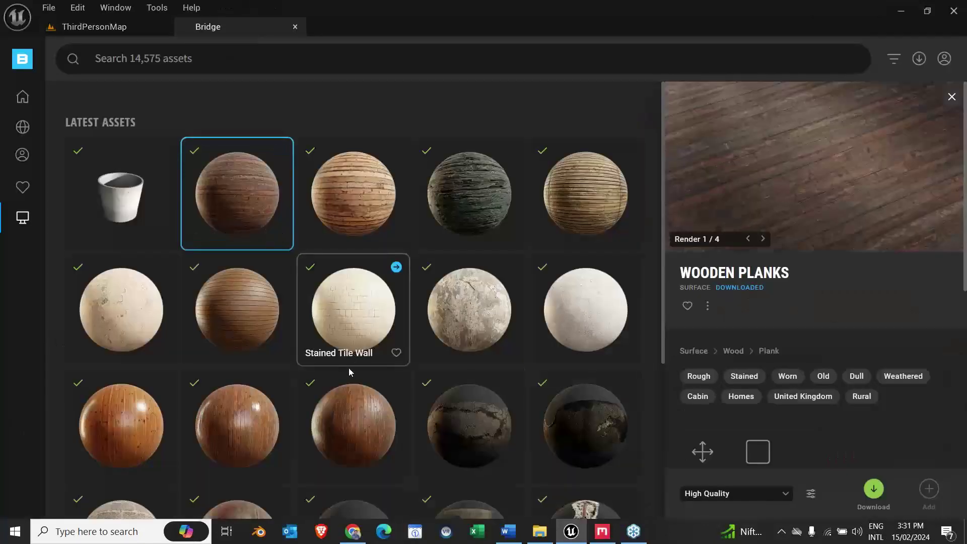
# Step: Select the Small Concrete Planter in the local library and add it to the project at High Quality
pyautogui.scroll(-5, 353, 370)
pyautogui.scroll(5, 417, 398)
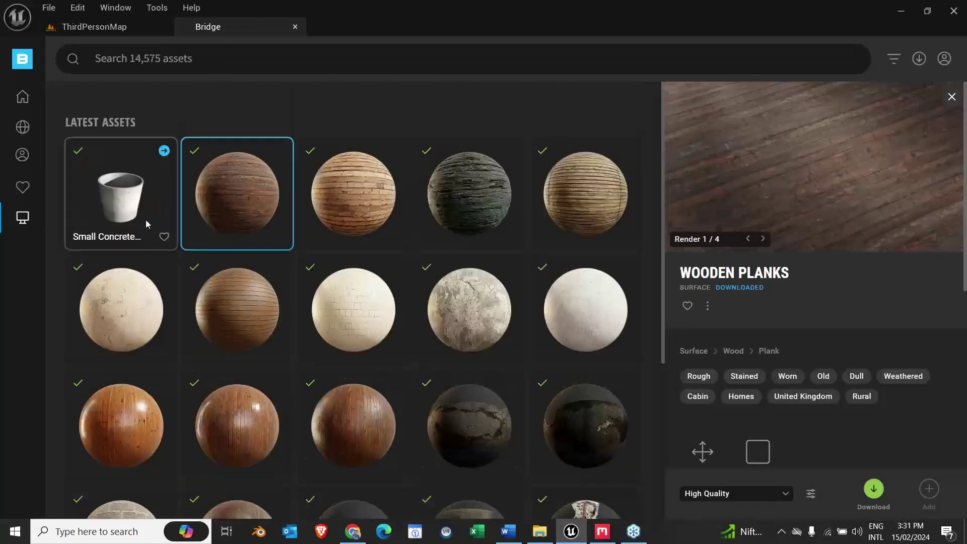
pyautogui.click(97, 173)
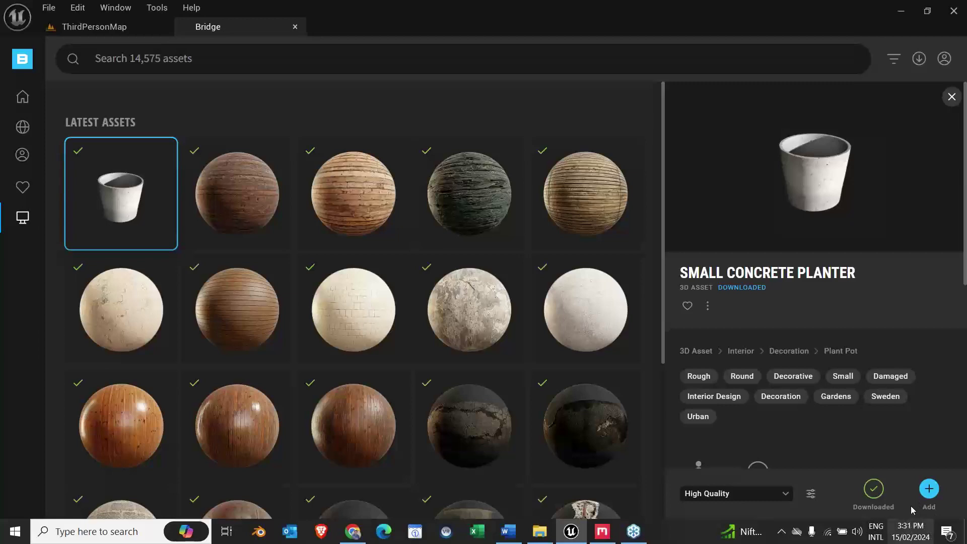
pyautogui.click(928, 488)
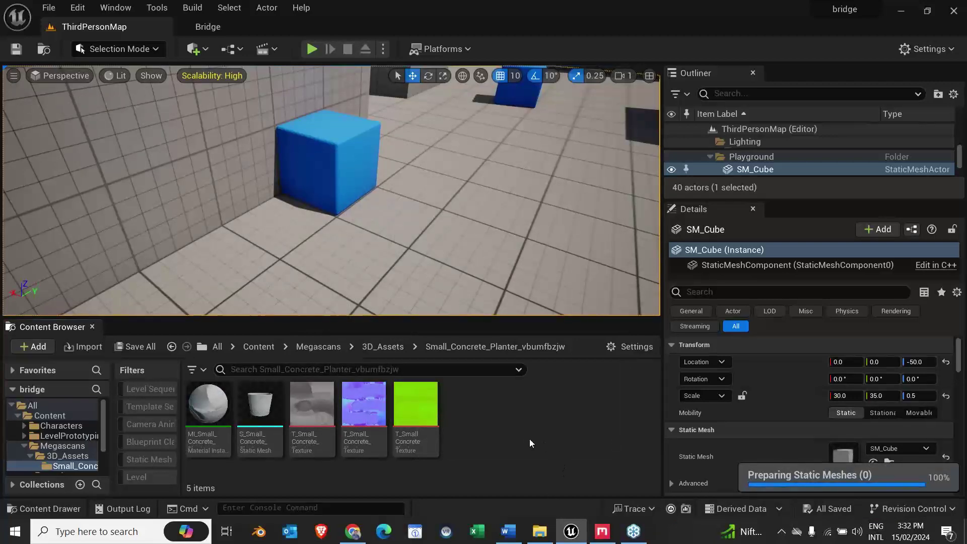
# Step: Place the Small Concrete Planter static mesh on the floor near the blue cube and inspect it up close in an enlarged view
pyautogui.click(261, 406)
pyautogui.moveTo(263, 412); pyautogui.dragTo(446, 235)
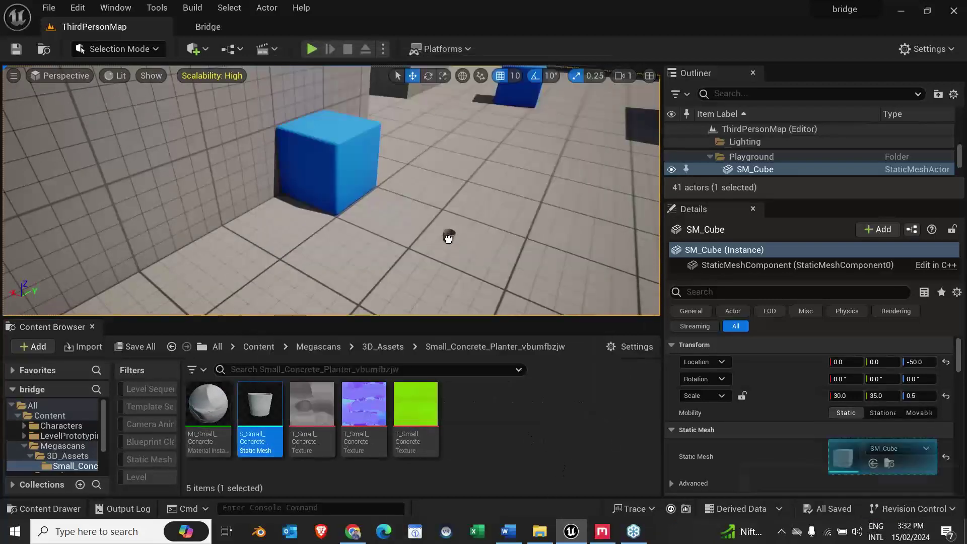
pyautogui.press('f')
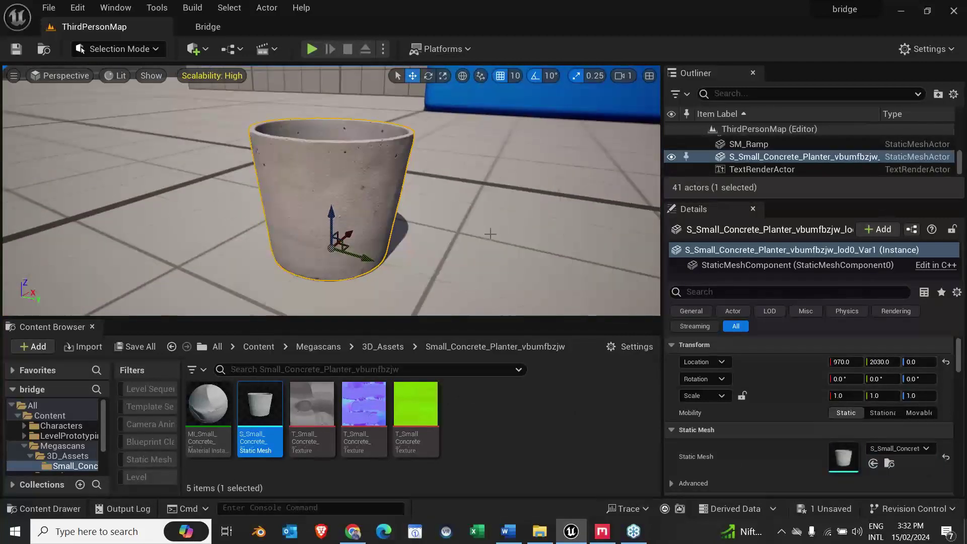
pyautogui.press('F11')
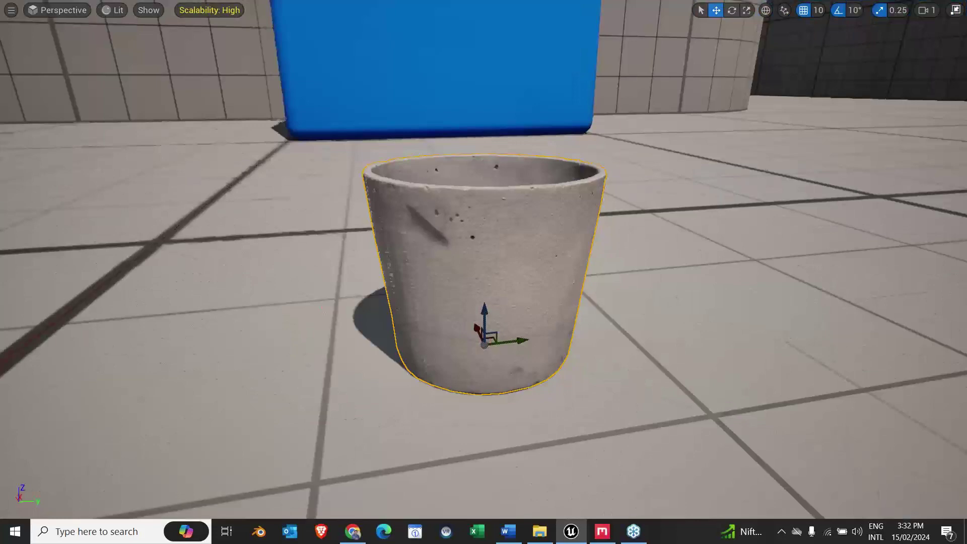
pyautogui.keyDown('alt'); pyautogui.moveTo(491, 234); pyautogui.dragTo(491, 234); pyautogui.keyUp('alt')
pyautogui.press('F11')
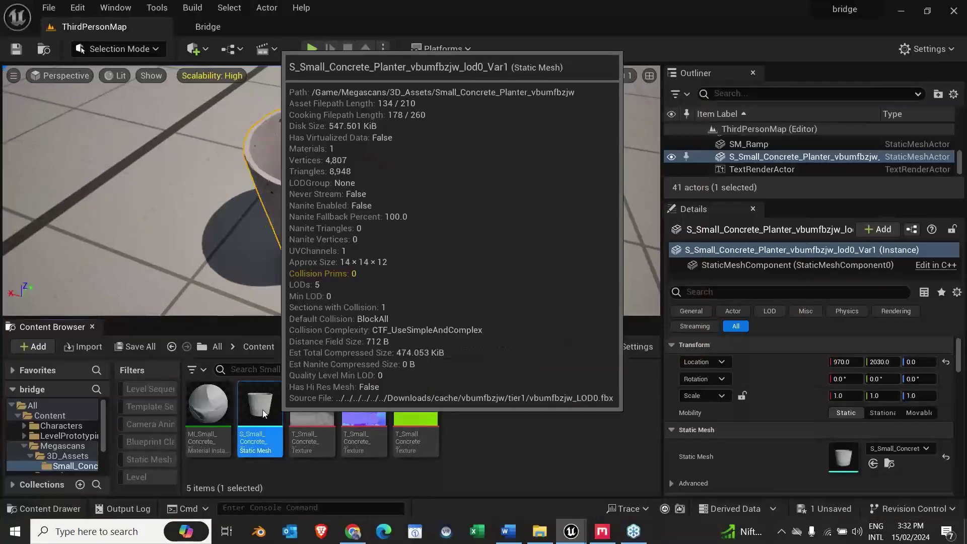
# Step: Open the planter's static mesh for editing, dock its editor beside the level, and bring the model into close view
pyautogui.doubleClick(262, 409)
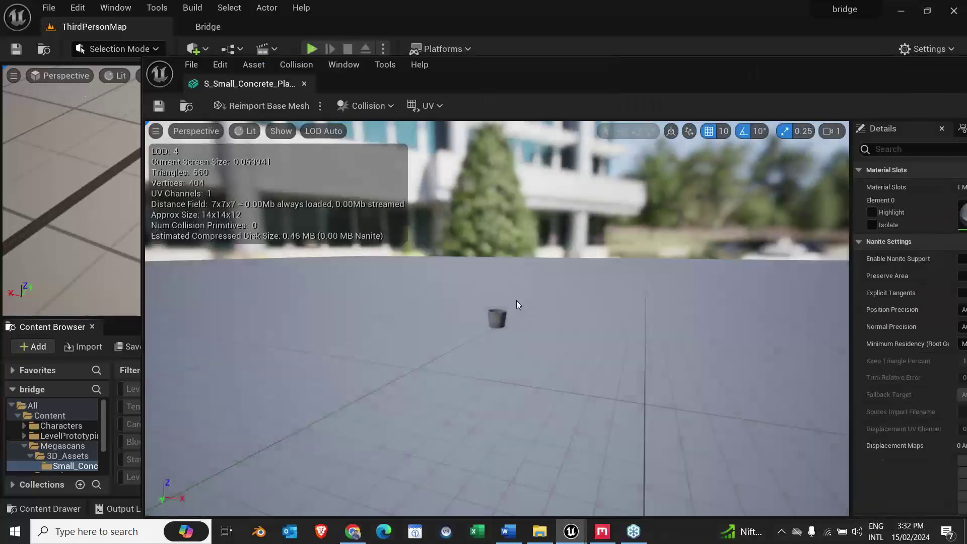
pyautogui.moveTo(621, 76); pyautogui.dragTo(269, 24)
pyautogui.moveTo(370, 244); pyautogui.dragTo(280, 100)
# Step: Try adding two sphere simplified collisions to the planter mesh, then delete one and remove the remaining collision
pyautogui.click(232, 46)
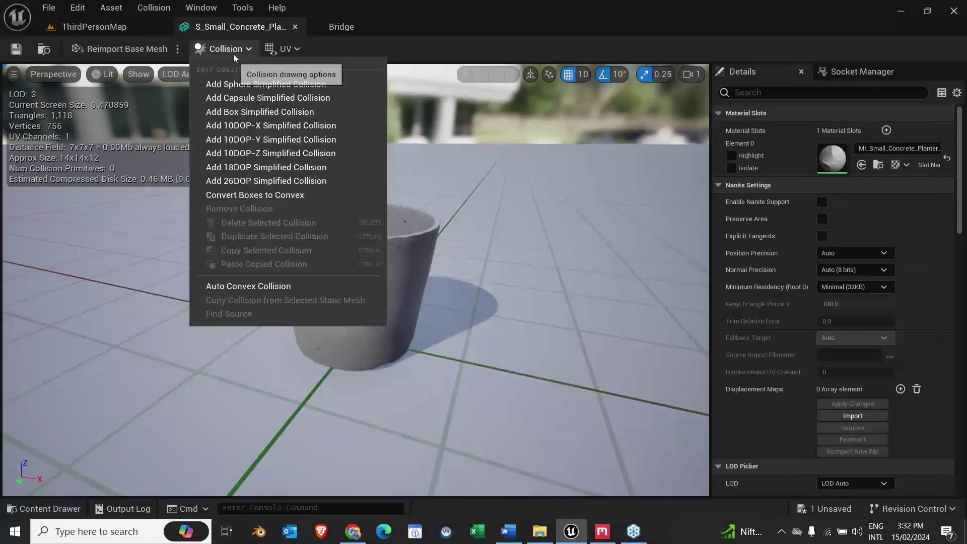
pyautogui.click(256, 91)
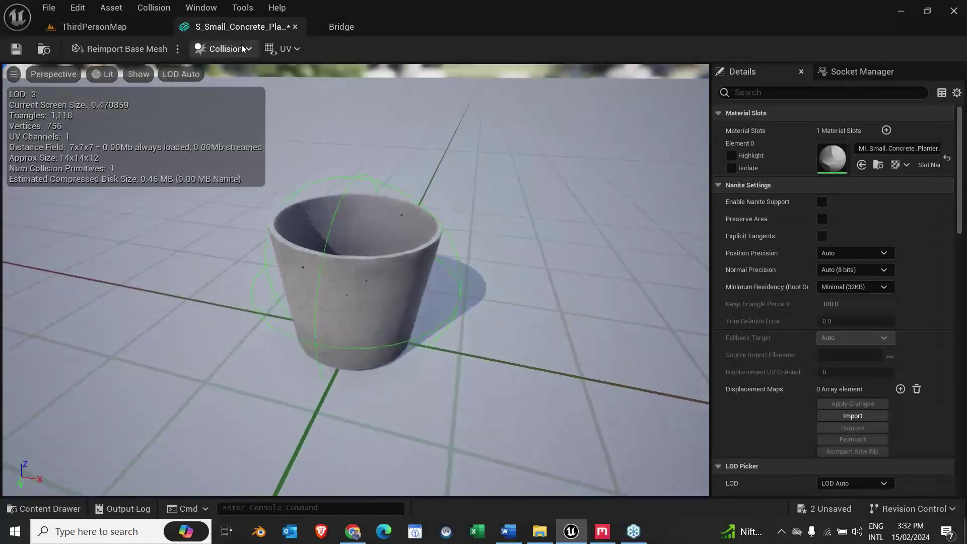
pyautogui.click(242, 49)
pyautogui.click(235, 85)
pyautogui.click(242, 49)
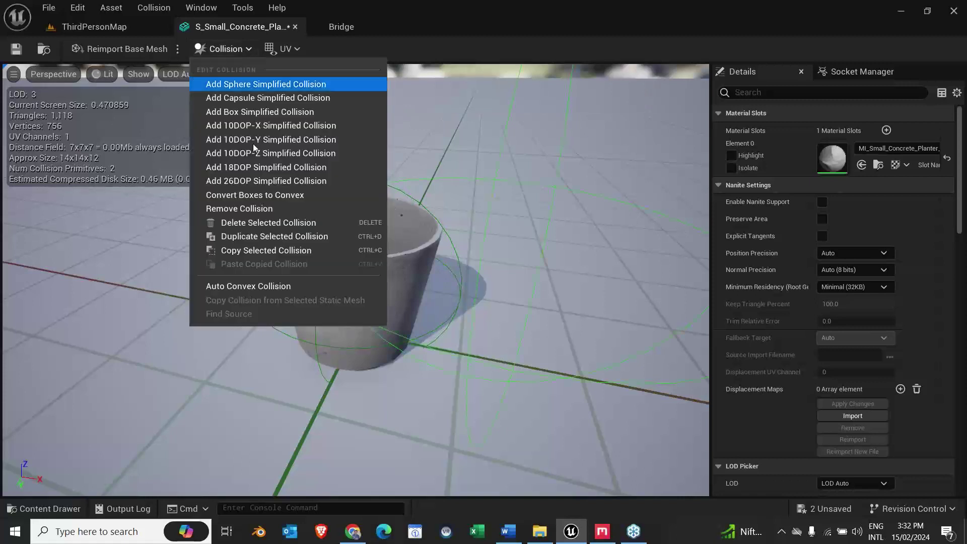
pyautogui.click(267, 224)
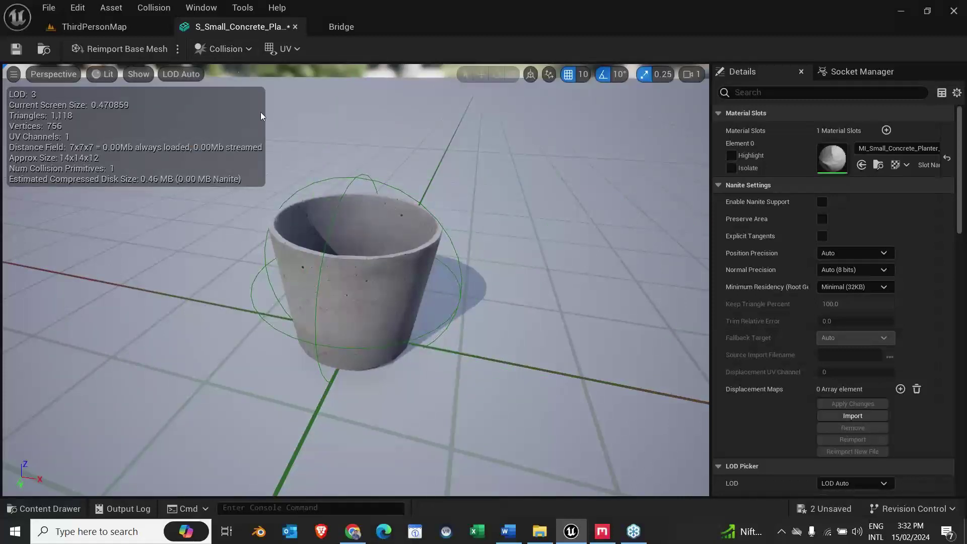
pyautogui.click(226, 49)
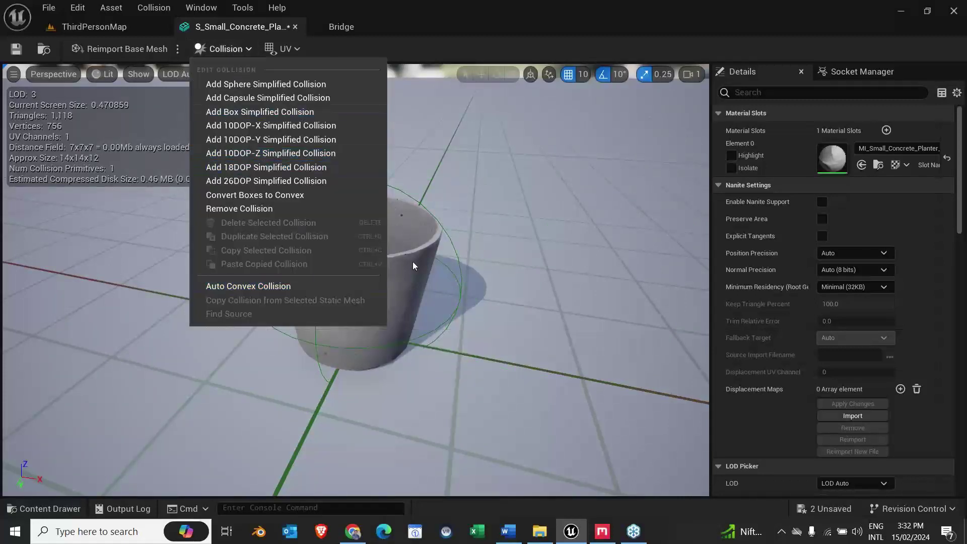
pyautogui.click(273, 208)
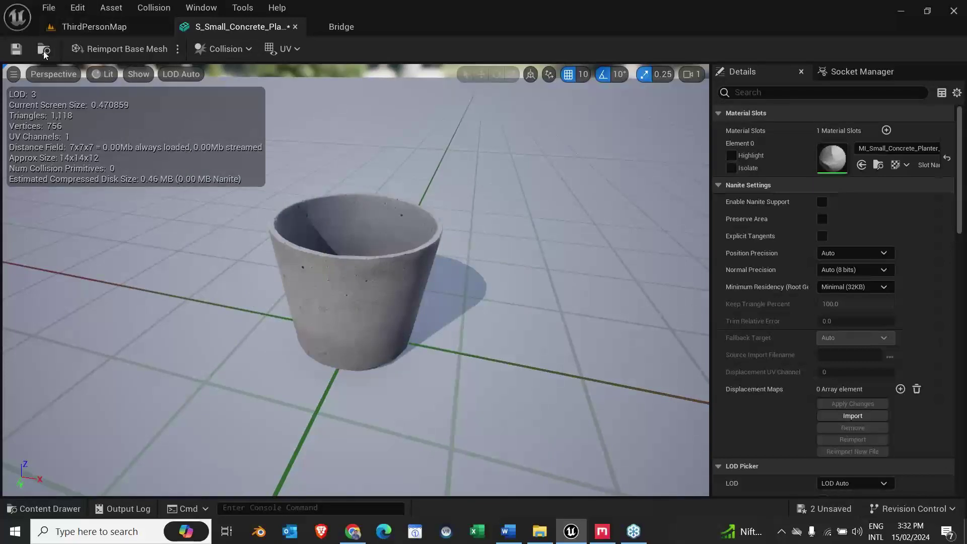
# Step: Return to ThirdPersonMap and play the level, running the character toward the planter before stopping
pyautogui.click(116, 27)
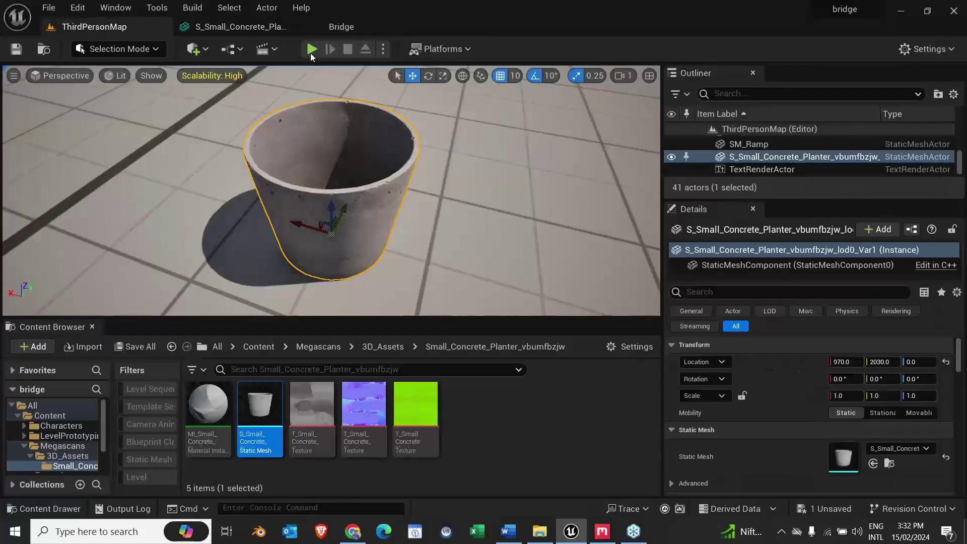
pyautogui.hotkey('alt', 'p')
pyautogui.click(356, 192)
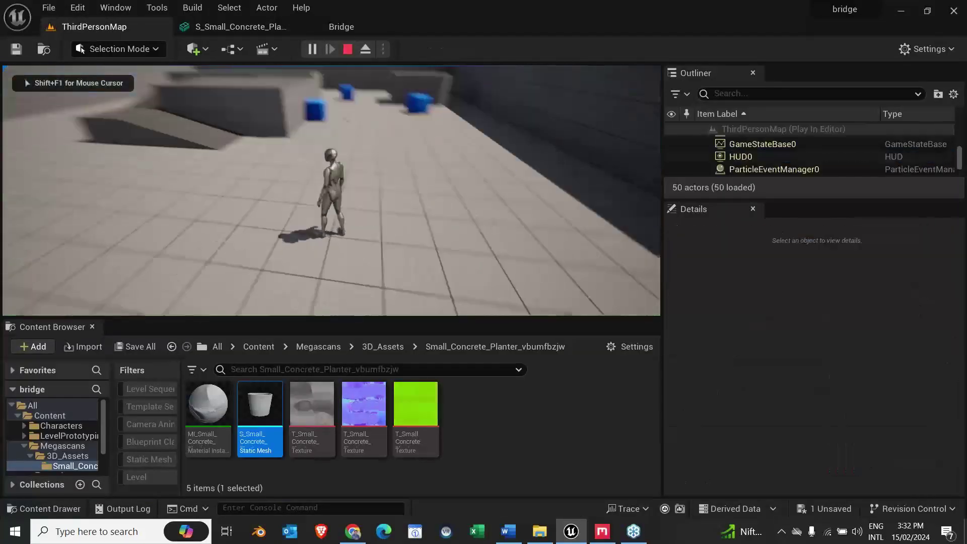
pyautogui.press('w')
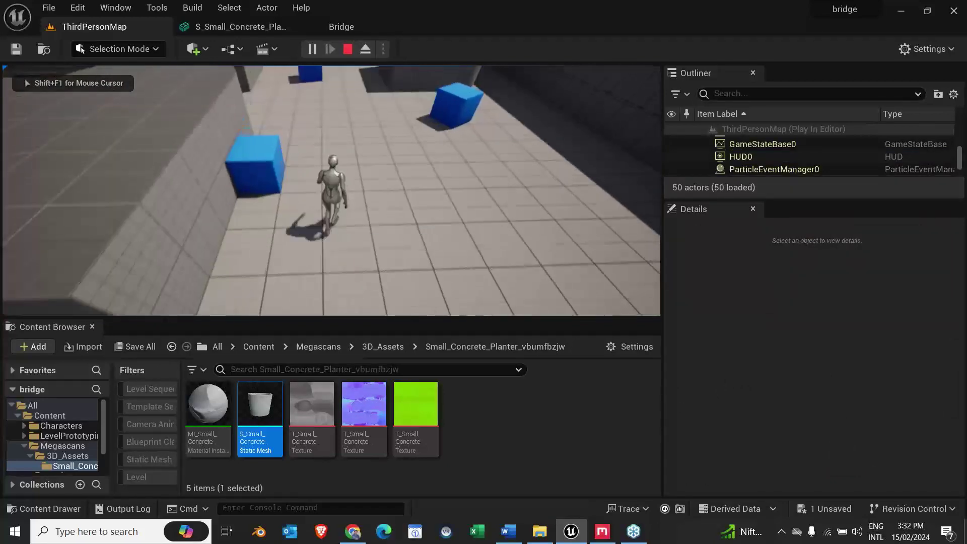
pyautogui.press('Escape')
# Step: Scale the planter uniformly to 10.75, then play the level and walk the character into it to test its collision
pyautogui.press('r')
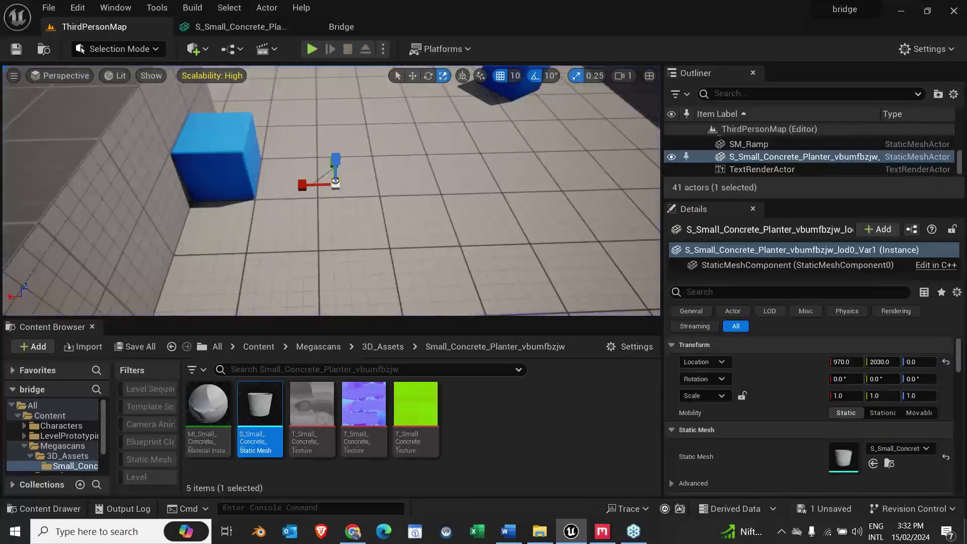
pyautogui.keyDown('alt'); pyautogui.moveTo(354, 210); pyautogui.dragTo(408, 124); pyautogui.keyUp('alt')
pyautogui.click(312, 49)
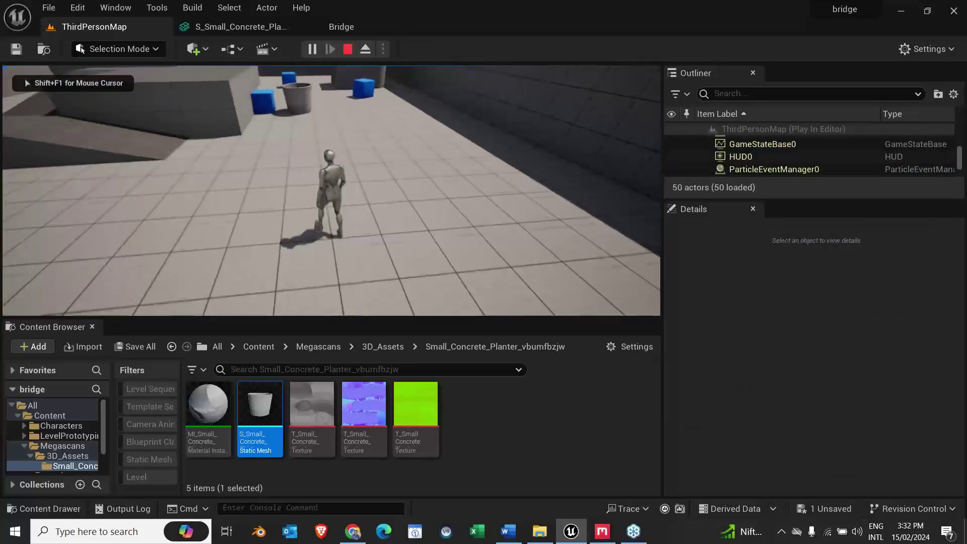
pyautogui.press('w')
pyautogui.press('w')
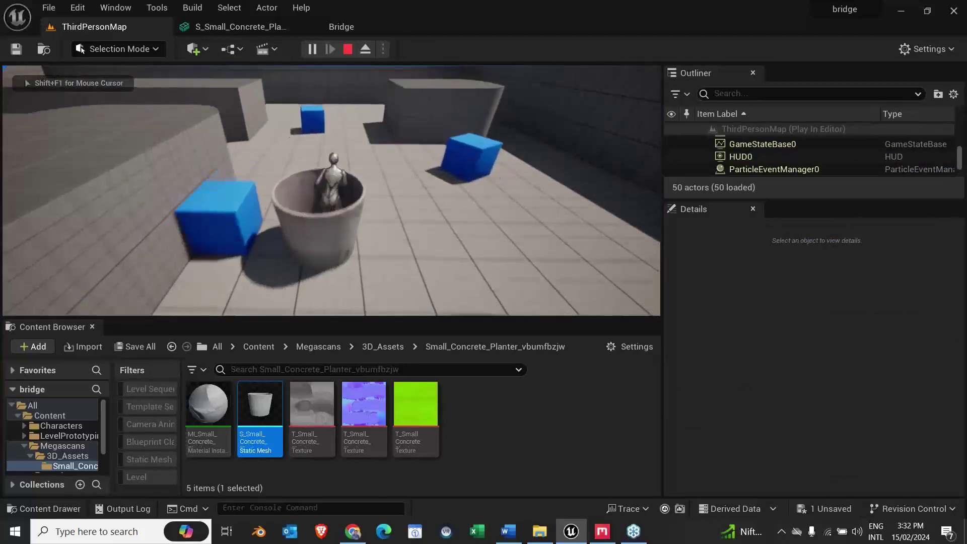
pyautogui.press('w')
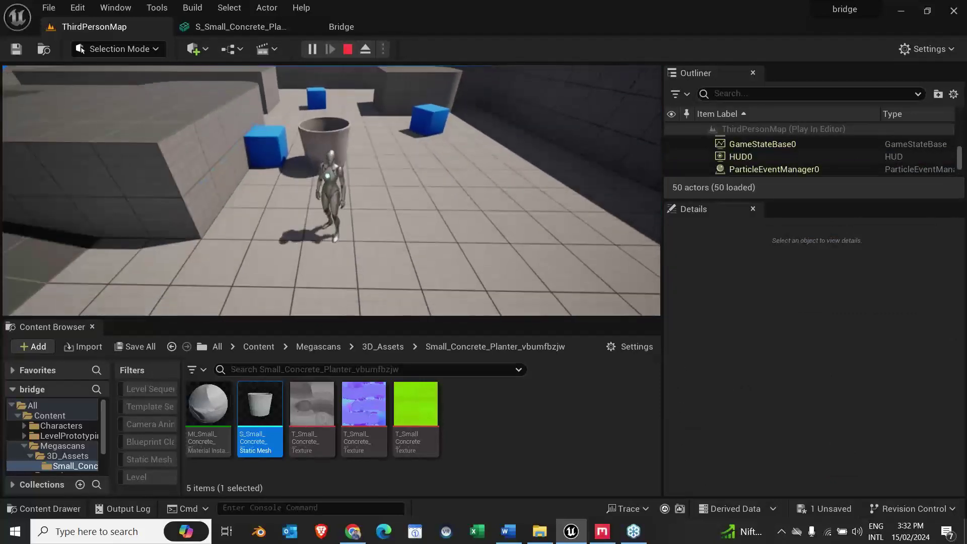
pyautogui.press('Escape')
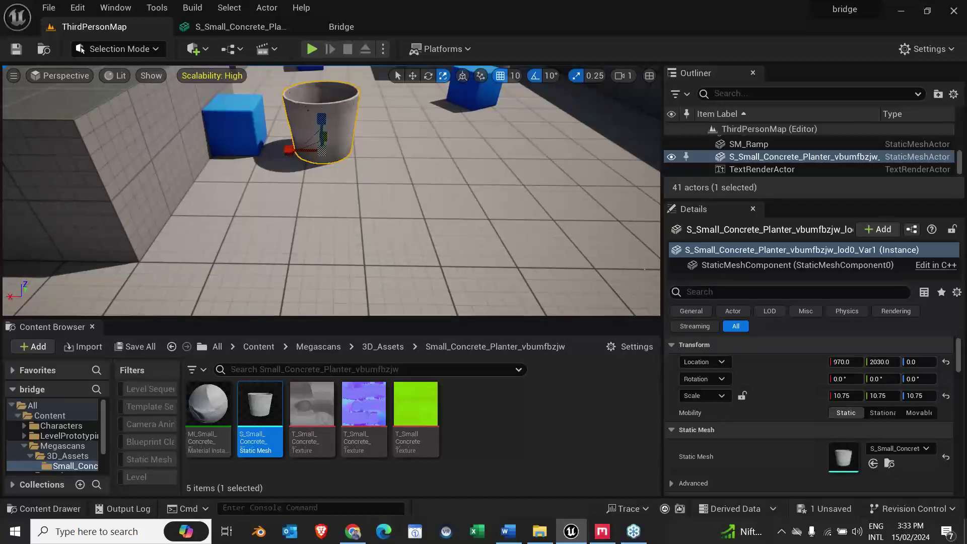
# Step: Play the level once more, run the character up to the enlarged planter, and stop the session
pyautogui.click(312, 49)
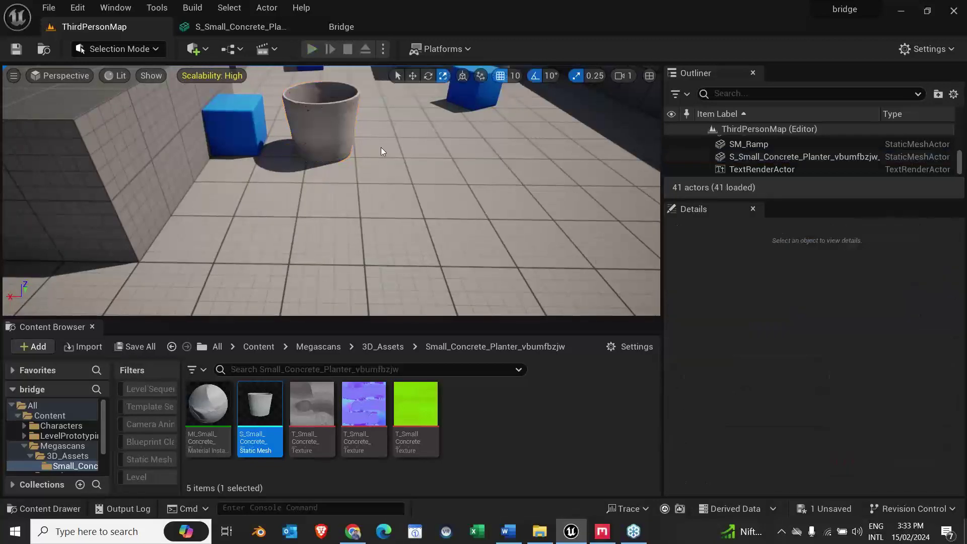
pyautogui.press('w')
pyautogui.press('w')
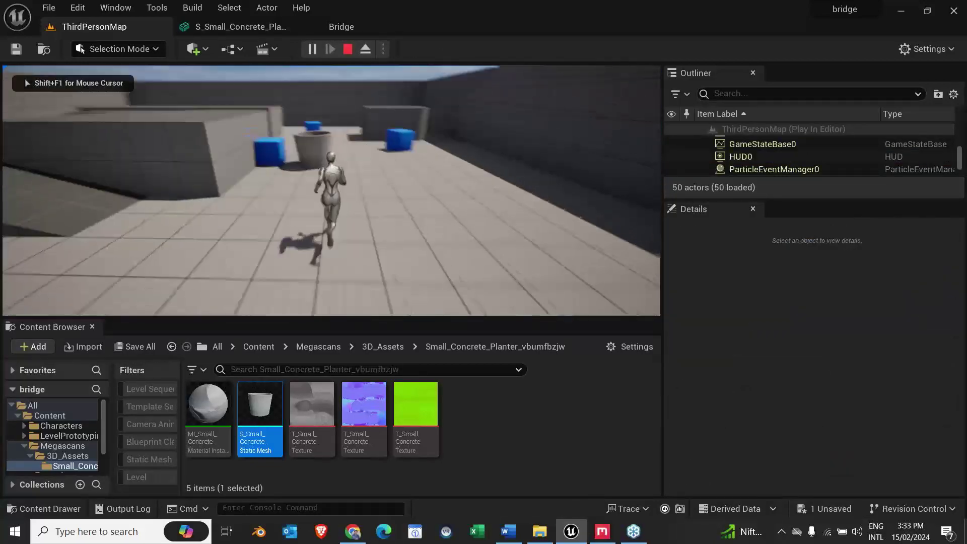
pyautogui.press('Escape')
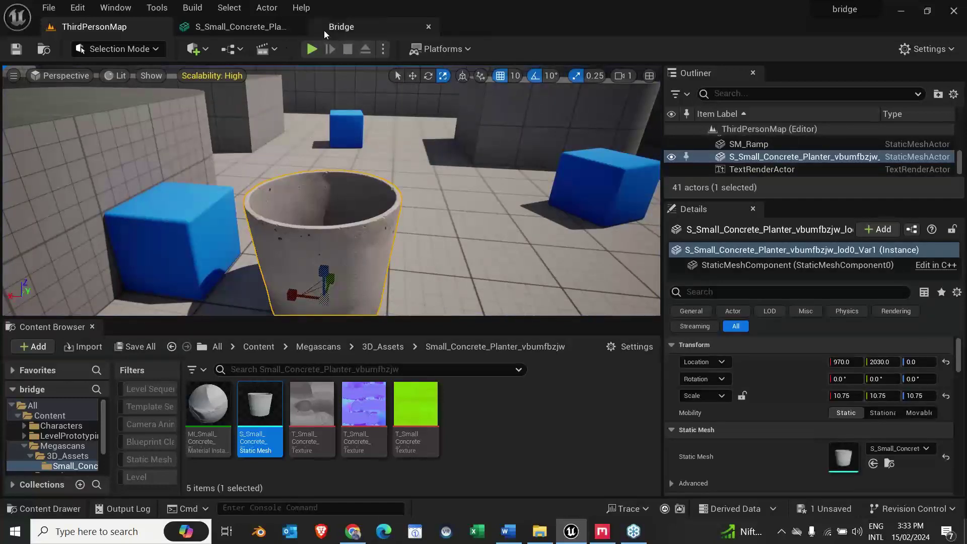
# Step: Add one sphere simplified collision to the planter mesh, save the asset, and return to the level
pyautogui.click(337, 27)
pyautogui.click(264, 26)
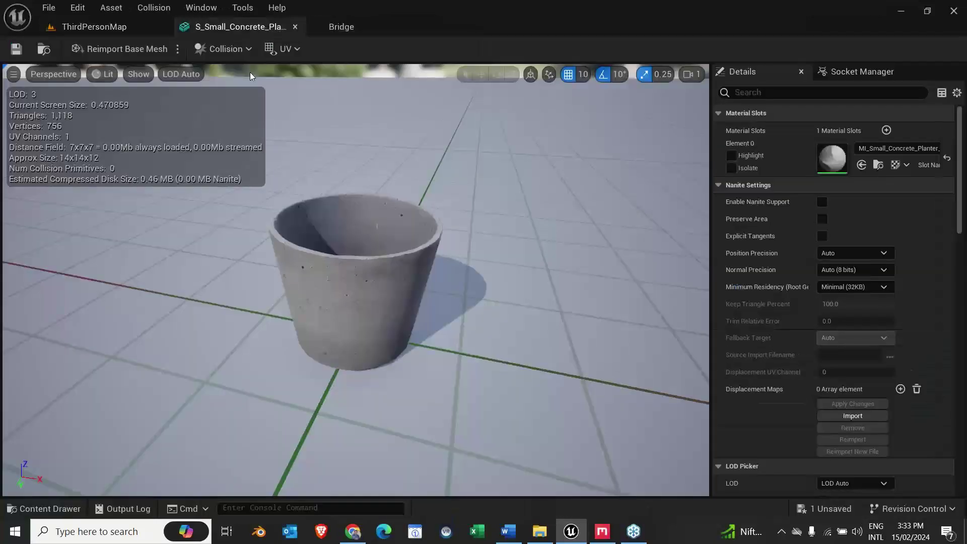
pyautogui.click(237, 49)
pyautogui.click(249, 85)
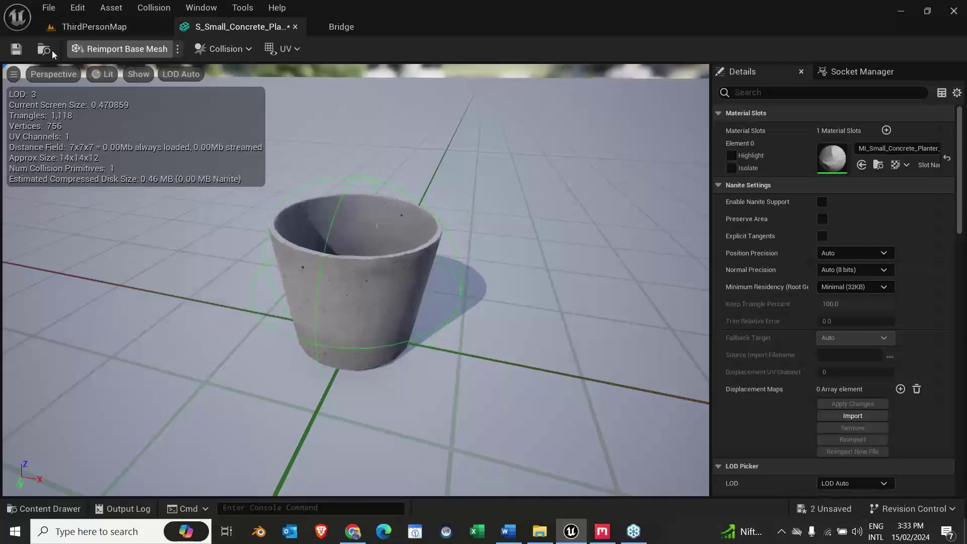
pyautogui.hotkey('ctrl', 's')
pyautogui.click(106, 26)
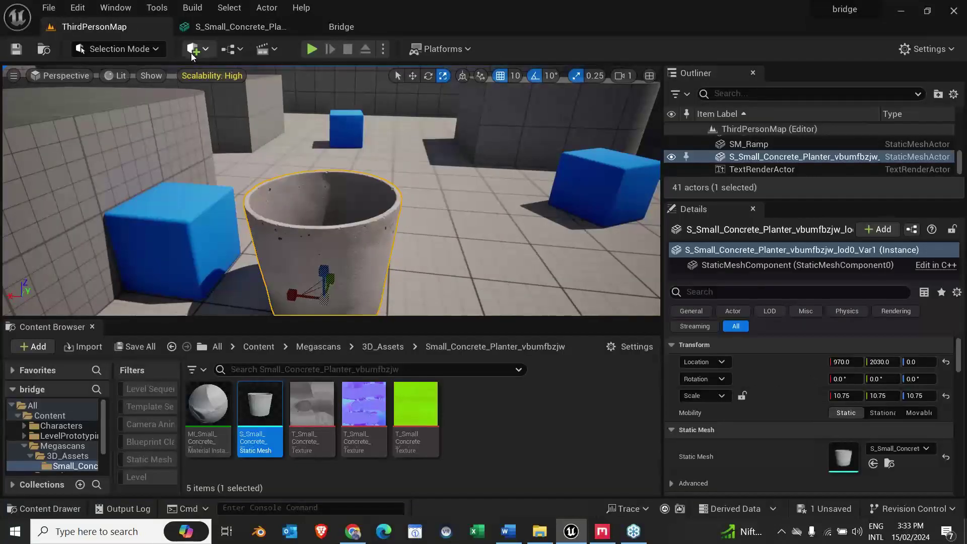
# Step: Play the level and run the character against and around the planter to test its sphere collision
pyautogui.click(311, 49)
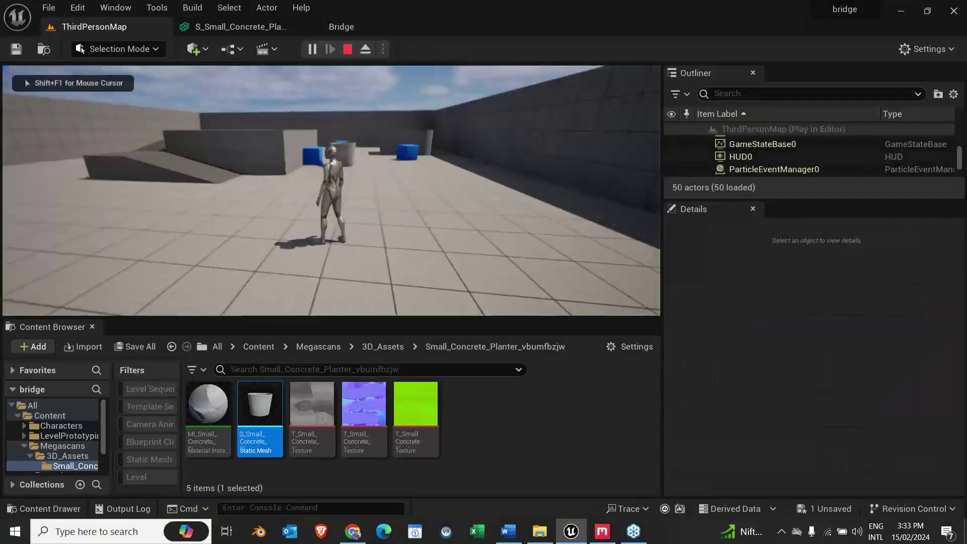
pyautogui.press('w')
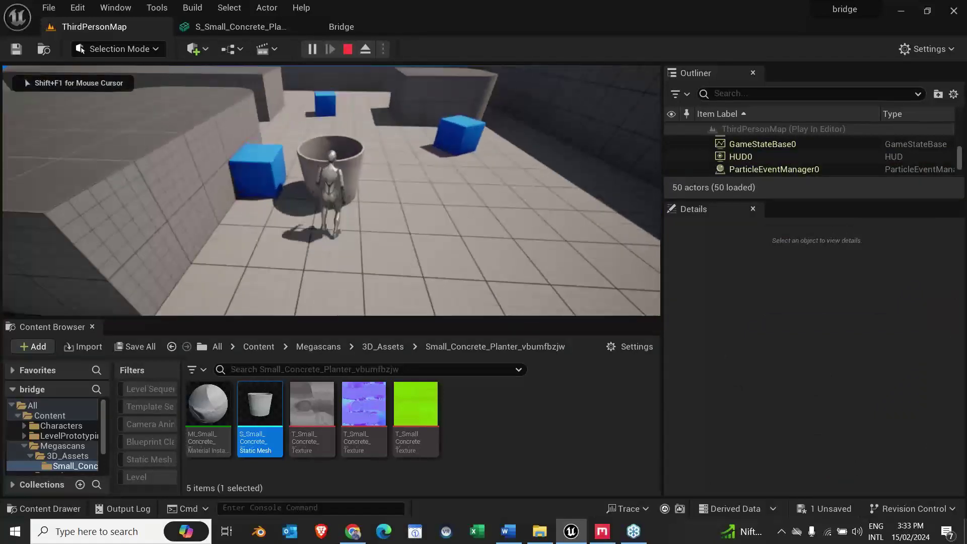
pyautogui.press('w')
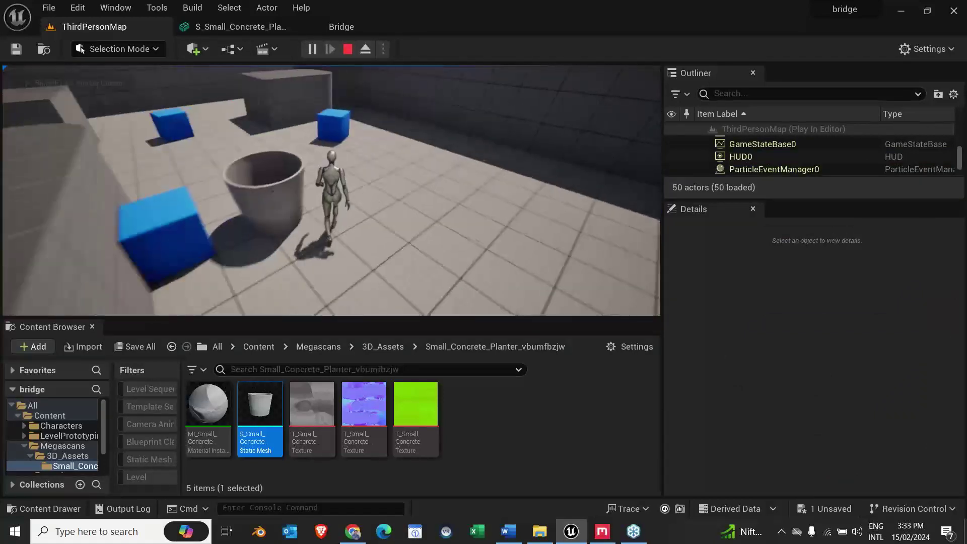
pyautogui.press('w')
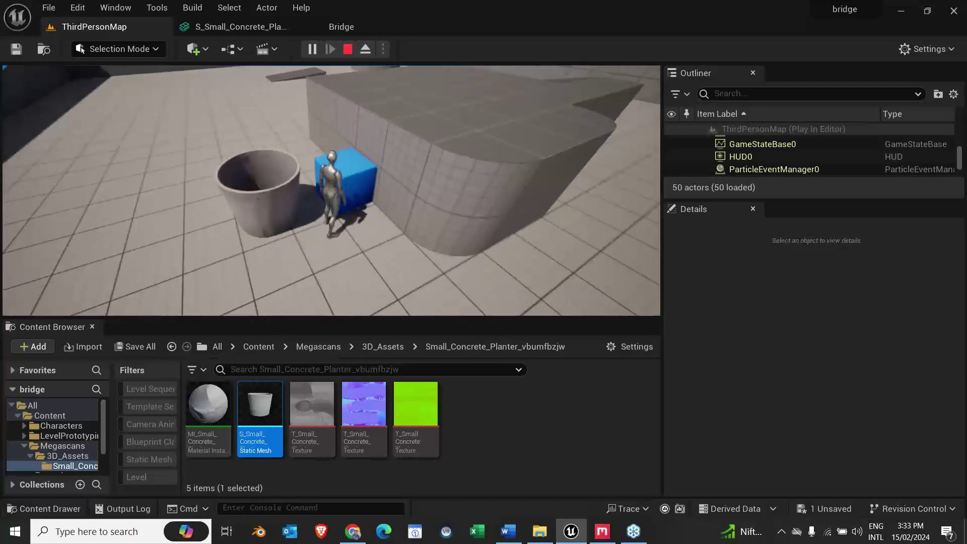
pyautogui.press('Escape')
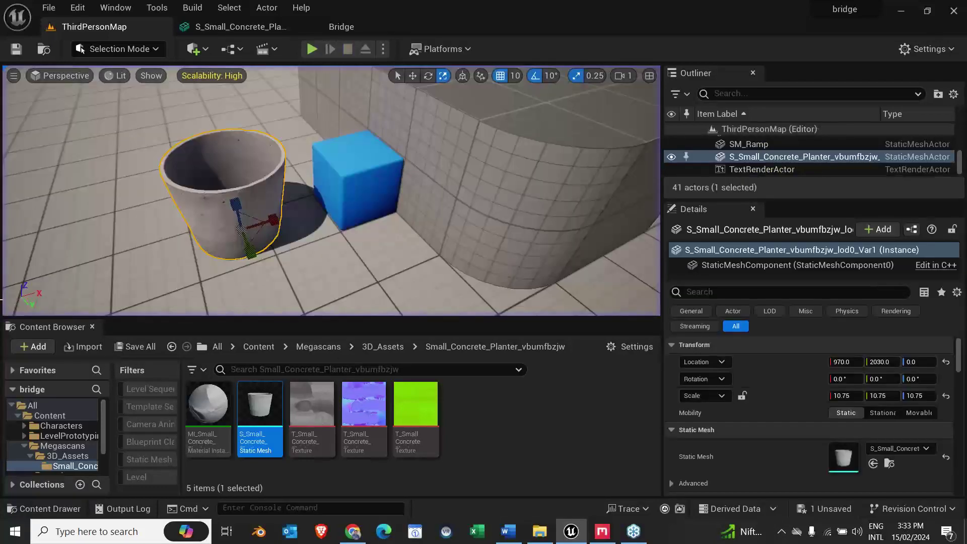
# Step: Examine the planter in the level and its sphere collision outline in the static mesh asset
pyautogui.press('w')
pyautogui.press('f')
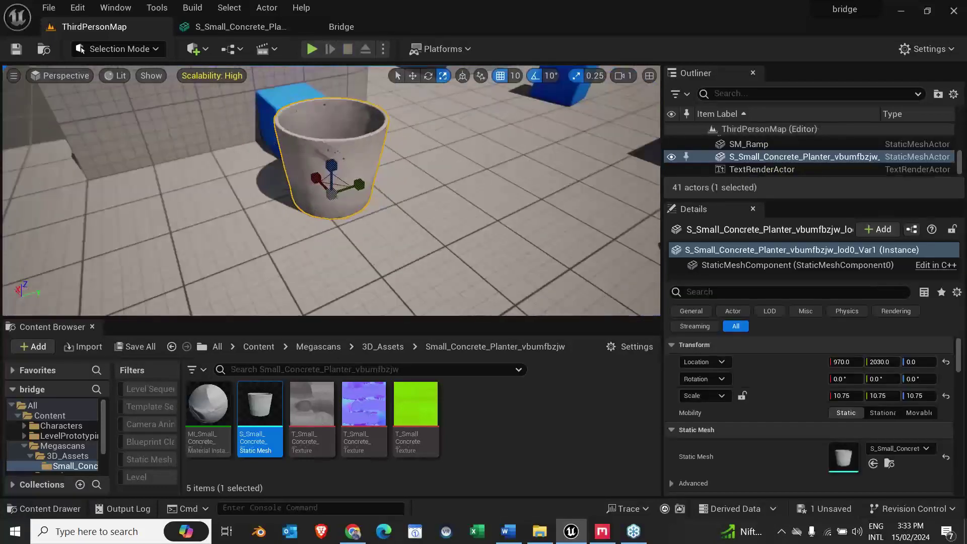
pyautogui.click(257, 28)
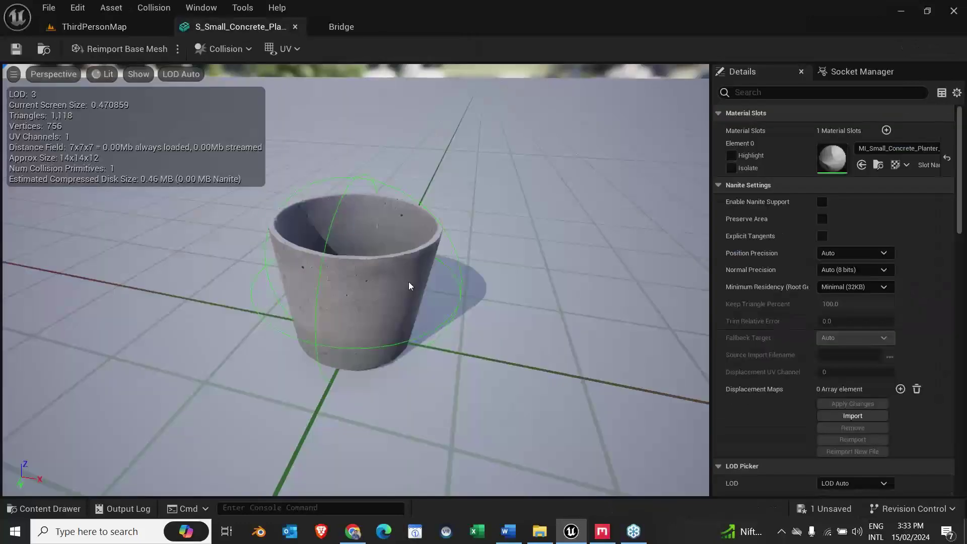
pyautogui.moveTo(508, 242); pyautogui.dragTo(517, 243)
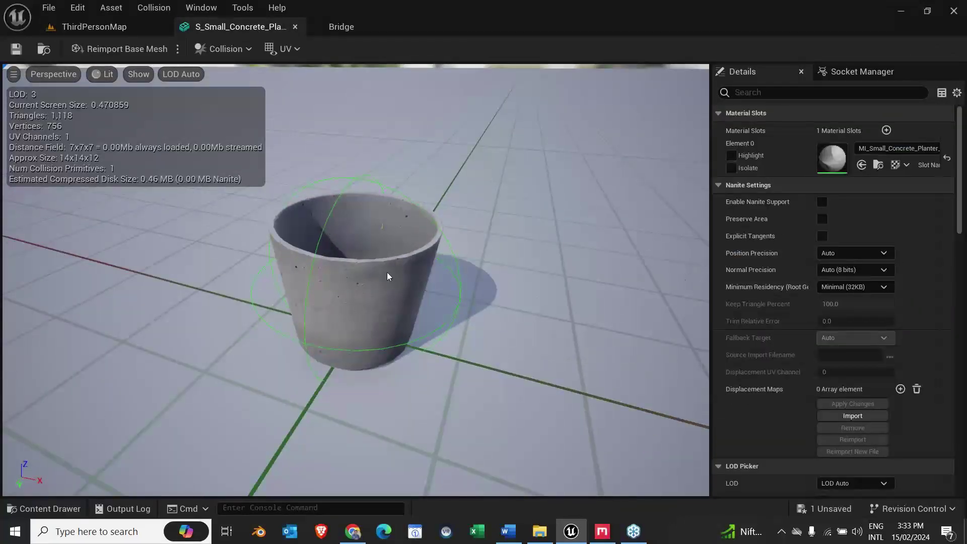
pyautogui.click(101, 26)
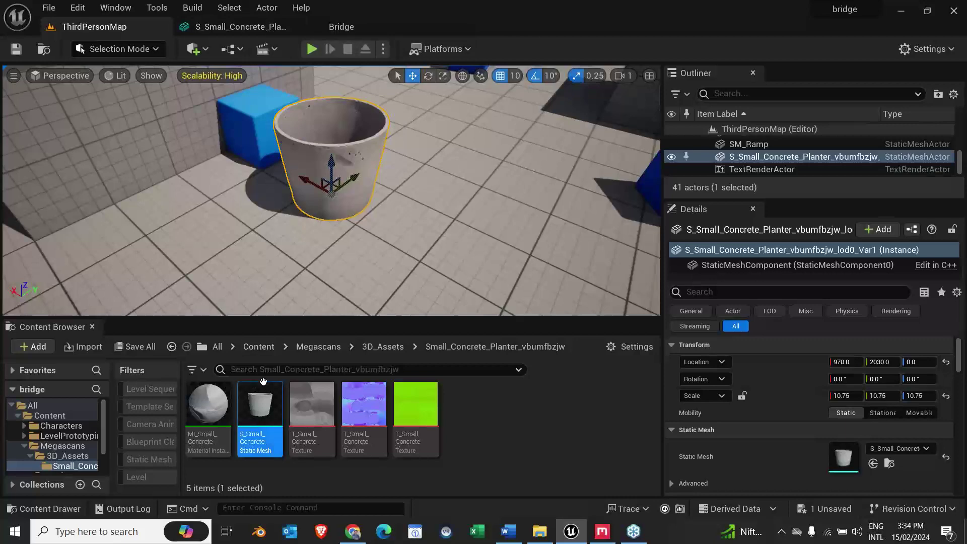
pyautogui.click(250, 29)
pyautogui.moveTo(418, 276); pyautogui.dragTo(420, 295)
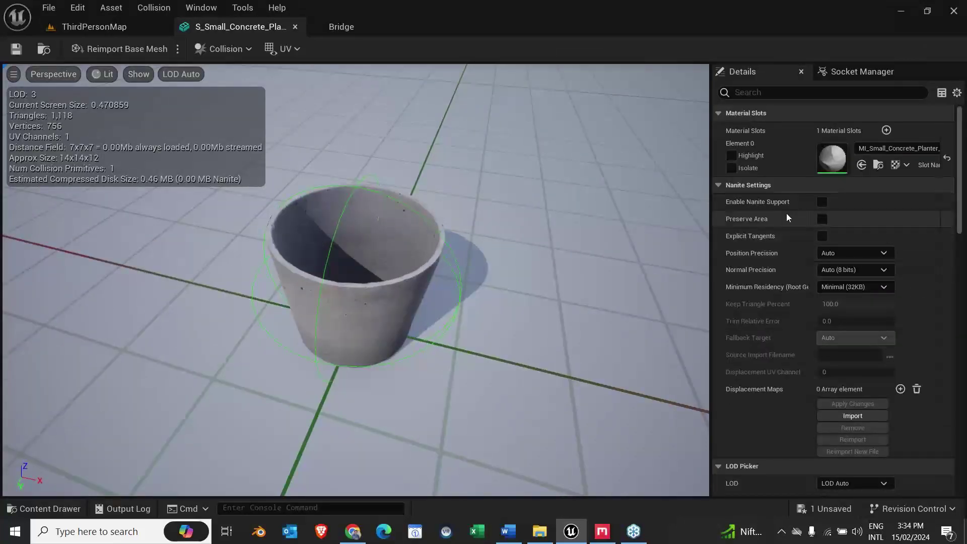
# Step: Try Nanite support on the planter mesh, inspect its detail at close and far distances, and disable it again
pyautogui.click(822, 201)
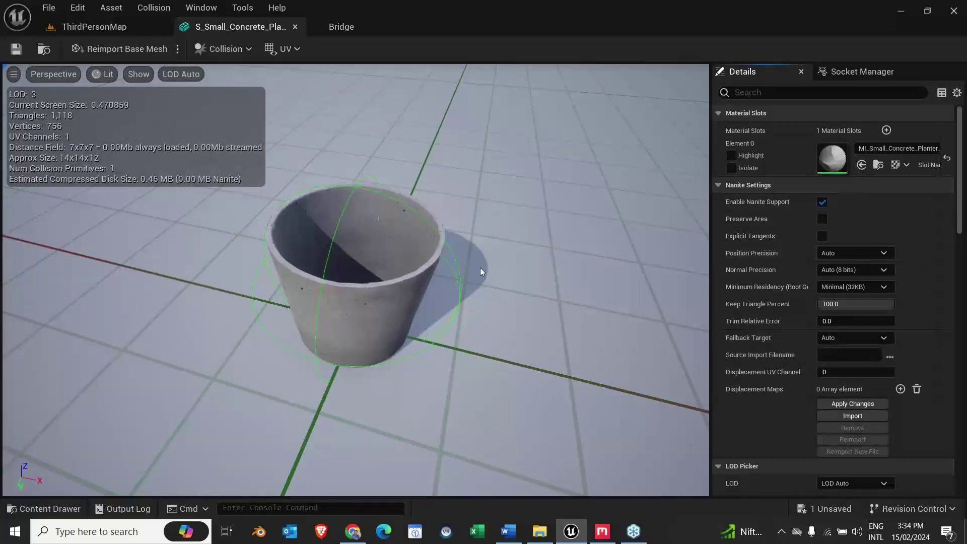
pyautogui.scroll(5, 479, 267)
pyautogui.scroll(-6, 426, 265)
pyautogui.scroll(7, 472, 406)
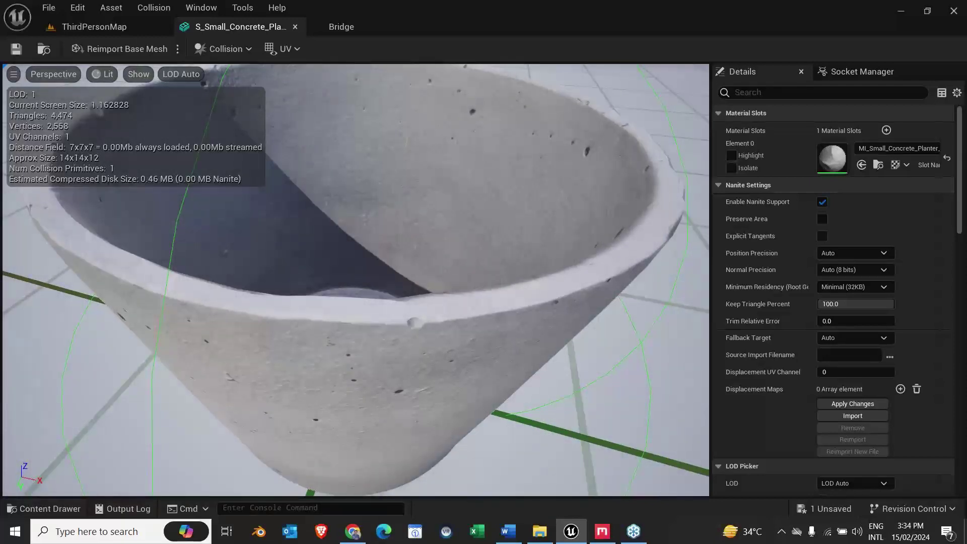
pyautogui.scroll(-6, 492, 356)
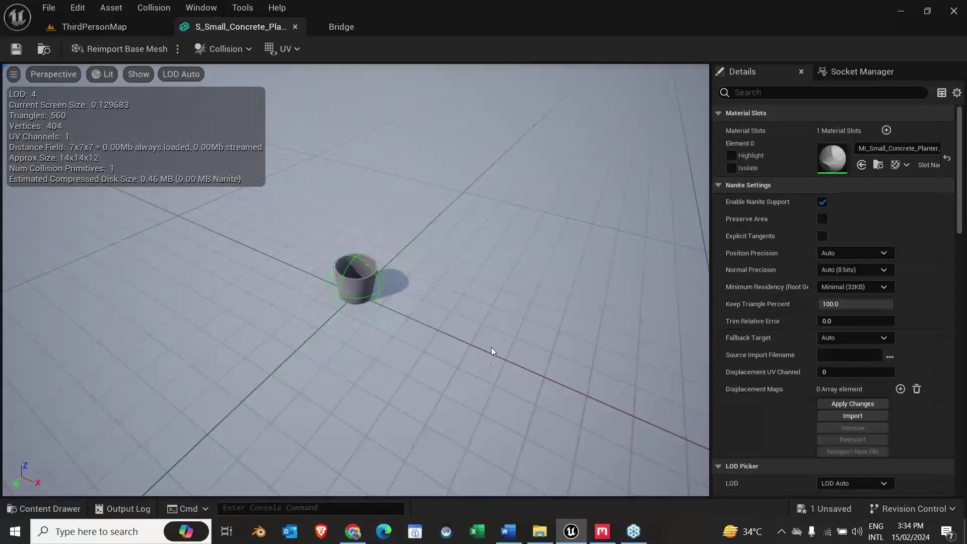
pyautogui.click(822, 202)
# Step: Play ThirdPersonMap, run the character up to the planter, and stop the session
pyautogui.click(133, 28)
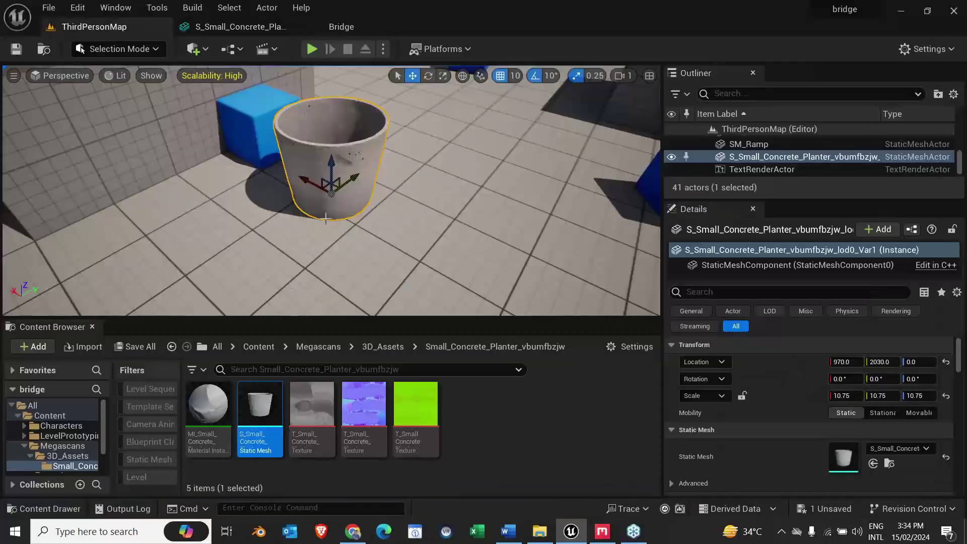
pyautogui.click(312, 50)
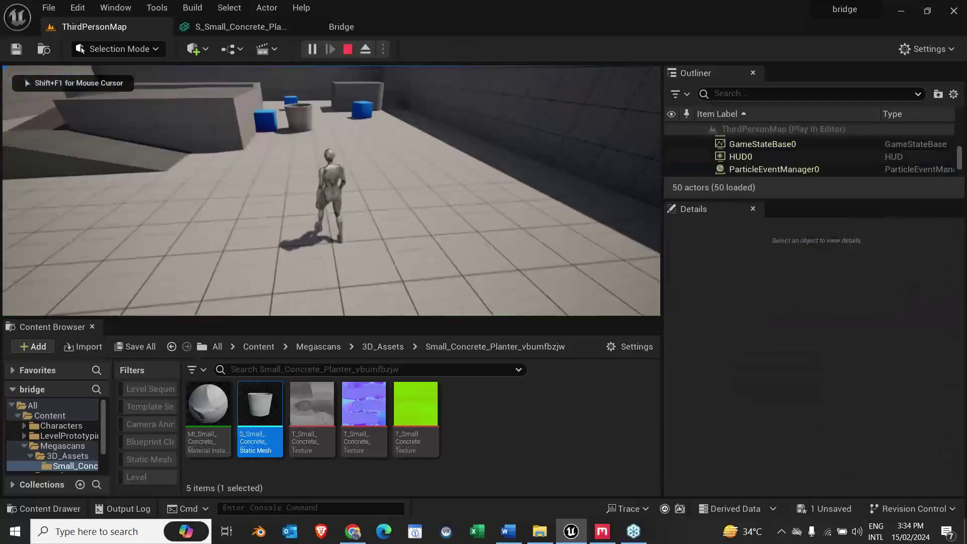
pyautogui.press('w')
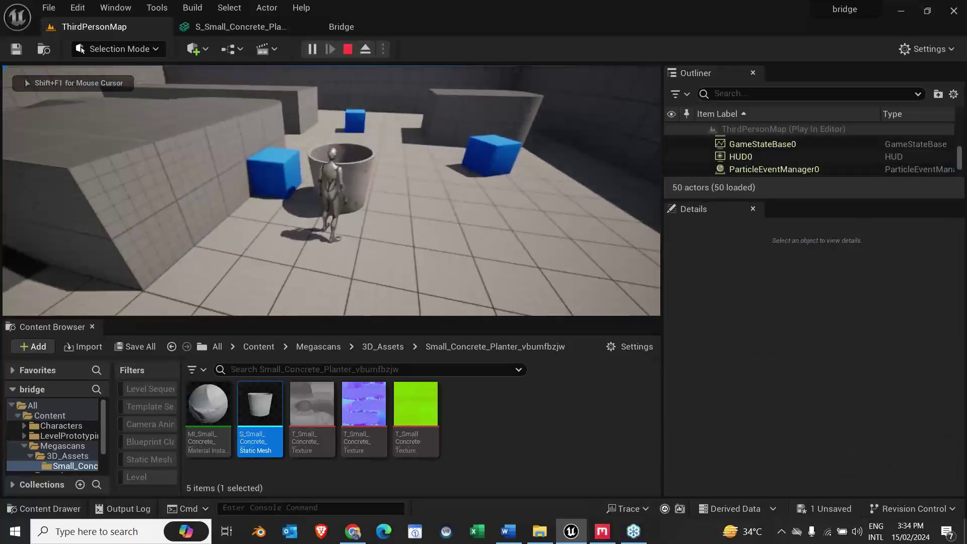
pyautogui.press('Escape')
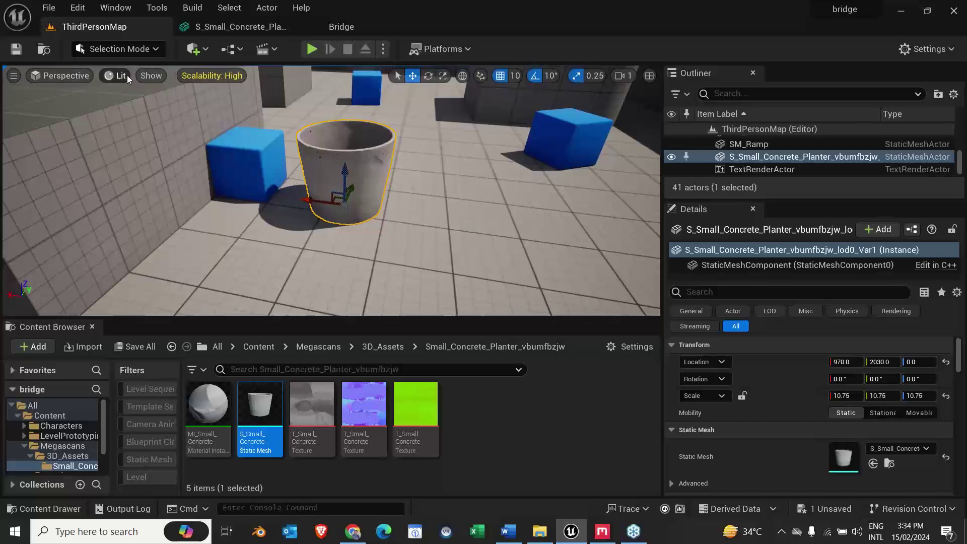
pyautogui.click(156, 76)
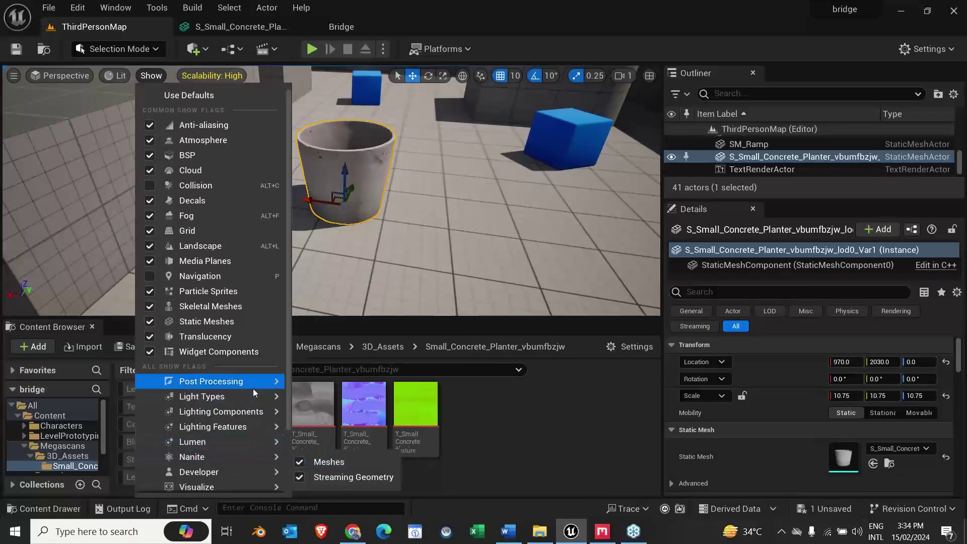
pyautogui.moveTo(252, 388)
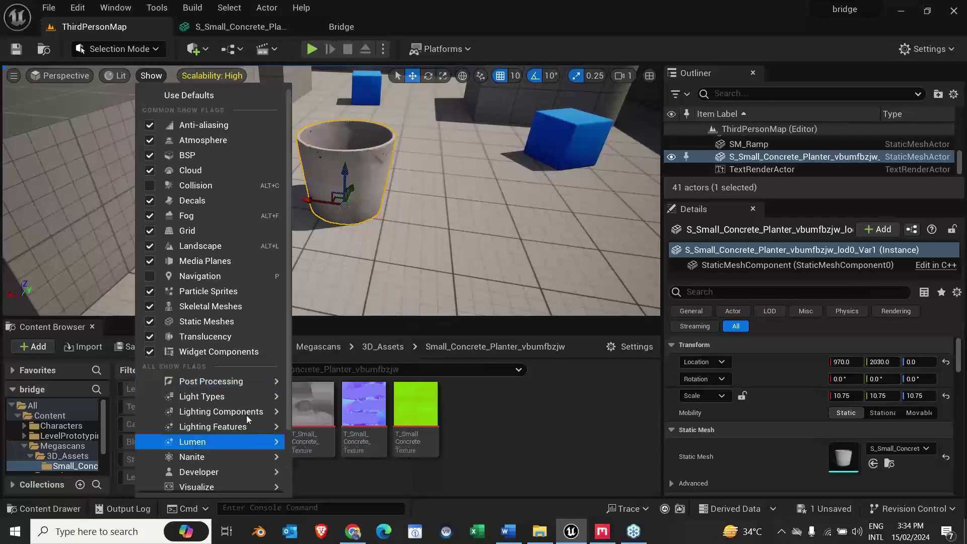
pyautogui.moveTo(418, 220); pyautogui.dragTo(424, 228, button='right')
# Step: Set all scalability groups to Medium and check the planter's appearance in the level
pyautogui.keyDown('alt'); pyautogui.moveTo(369, 201); pyautogui.dragTo(327, 204); pyautogui.keyUp('alt')
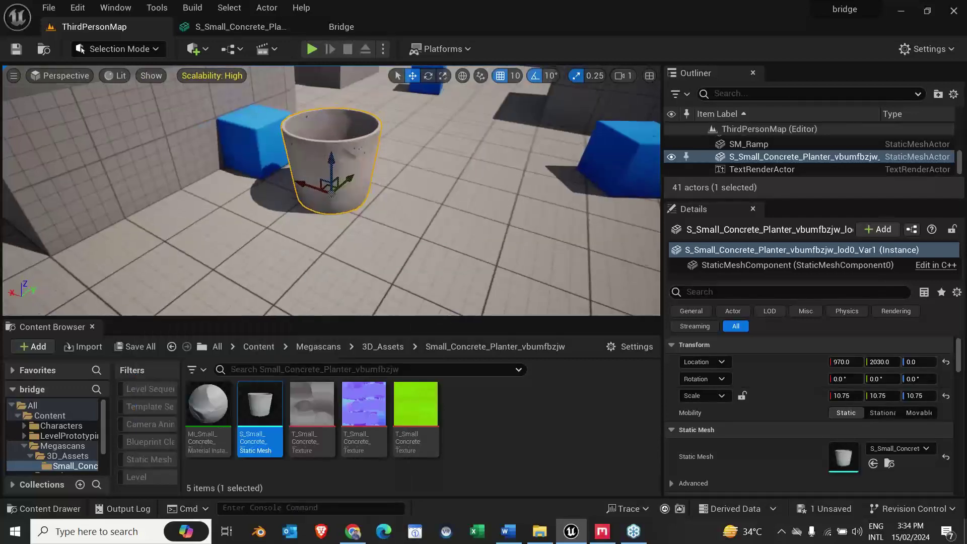
pyautogui.scroll(2, 369, 201)
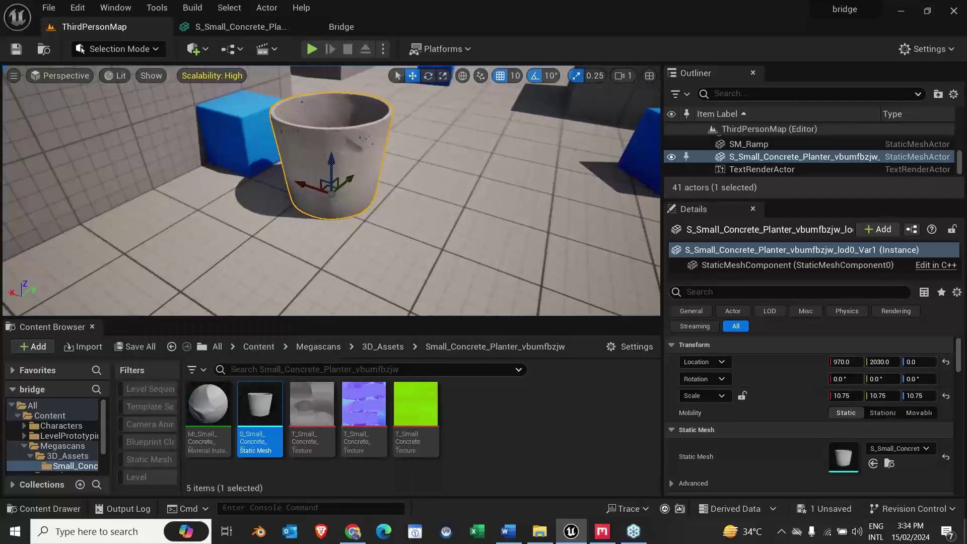
pyautogui.click(229, 75)
pyautogui.click(330, 111)
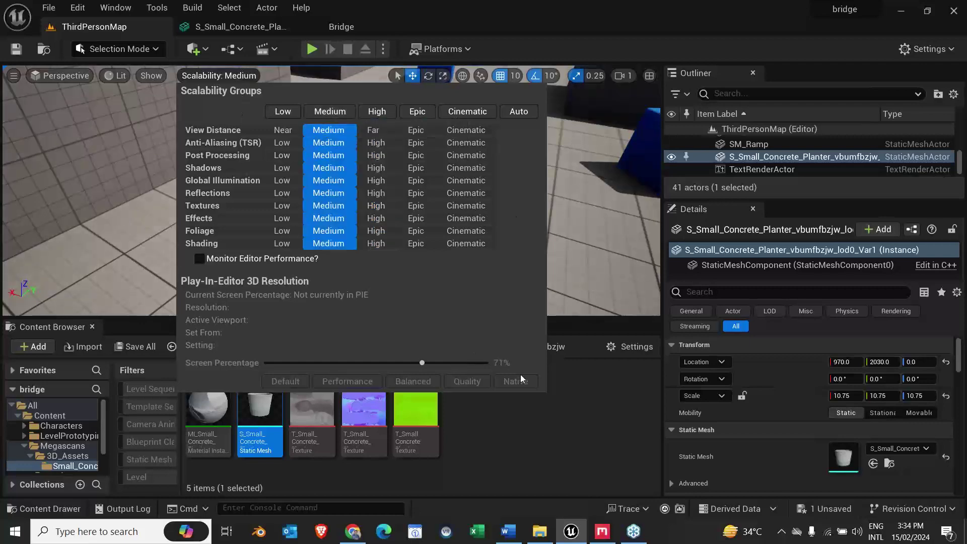
pyautogui.click(237, 222)
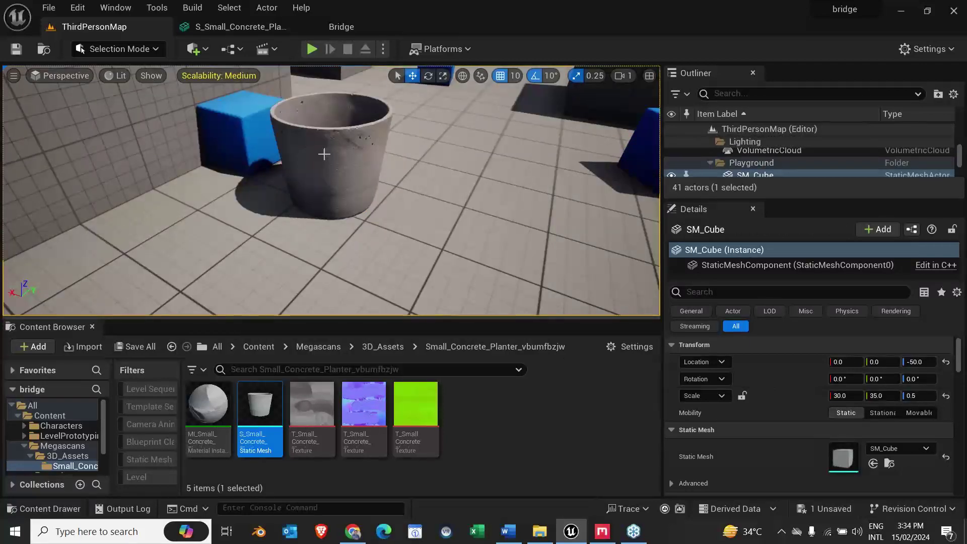
pyautogui.scroll(2, 319, 151)
# Step: Set all scalability groups to Low and inspect the planter up close
pyautogui.click(236, 76)
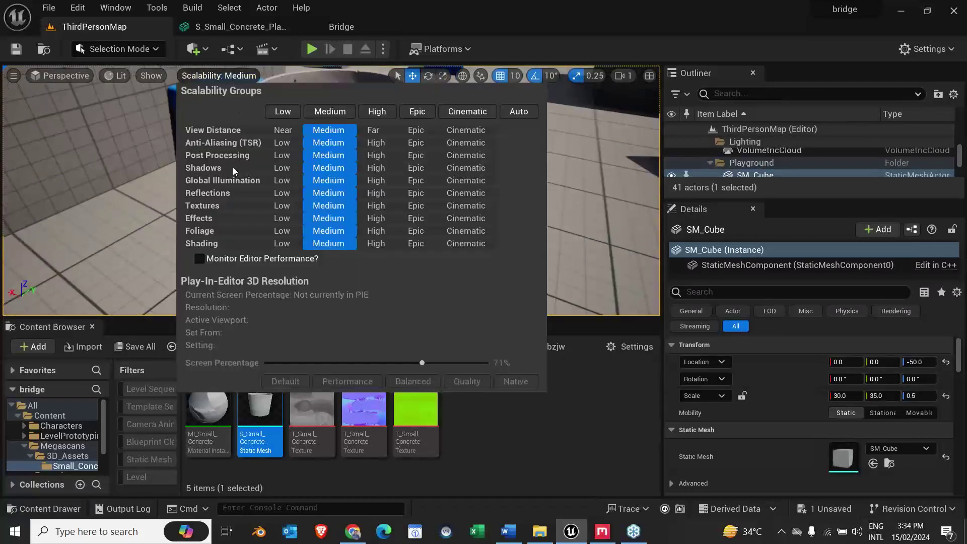
pyautogui.click(282, 112)
pyautogui.scroll(3, 352, 159)
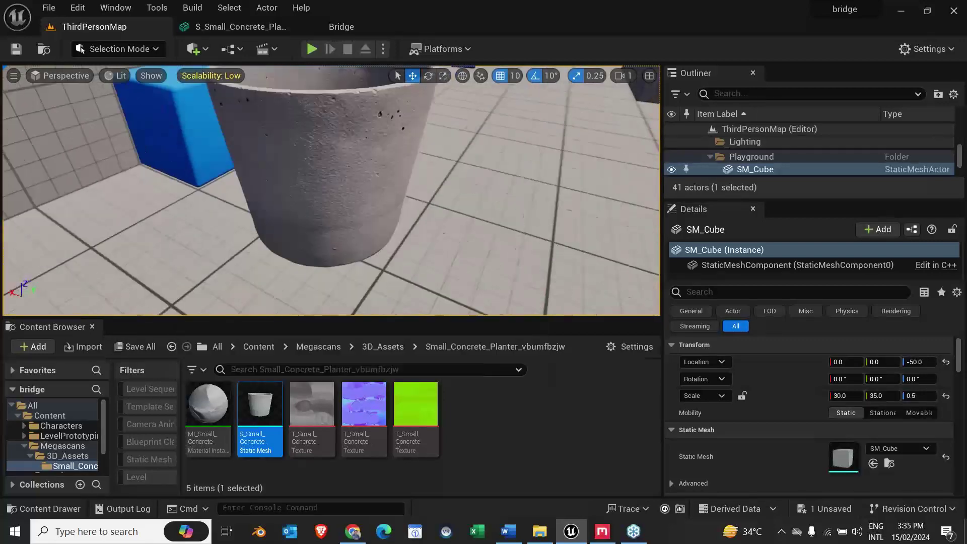
pyautogui.moveTo(352, 160); pyautogui.dragTo(372, 145, button='right')
# Step: Raise all scalability groups through Medium and High to Epic and inspect the base and shadow of the planter
pyautogui.click(209, 76)
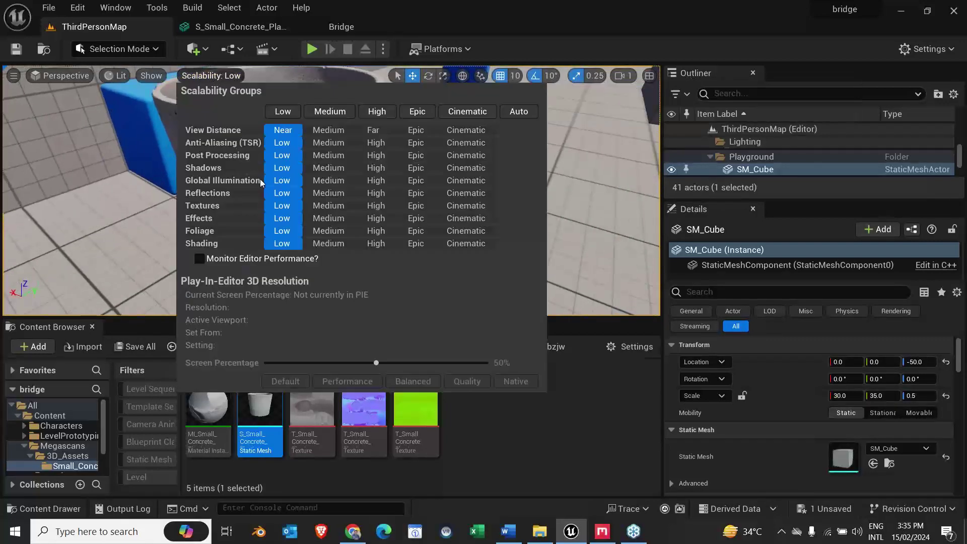
pyautogui.click(330, 111)
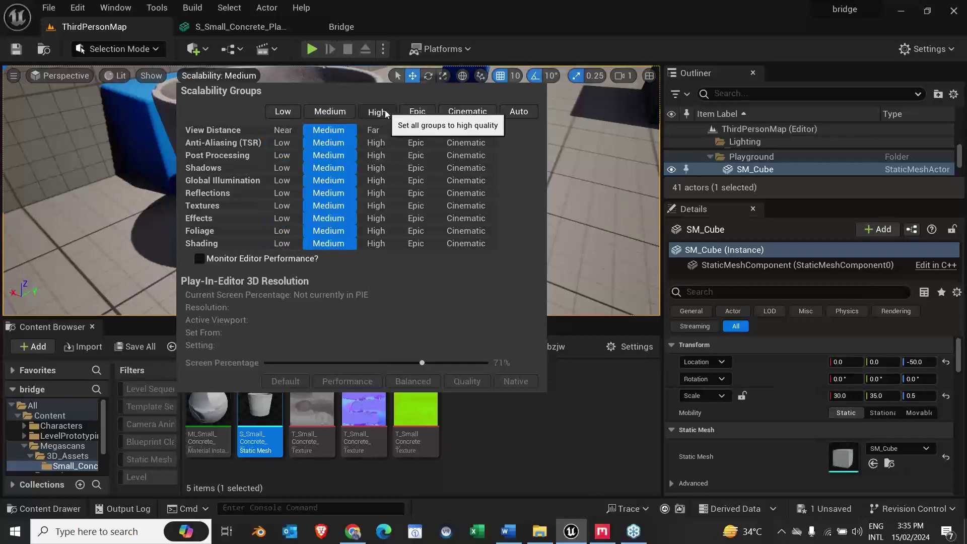
pyautogui.click(376, 112)
pyautogui.click(417, 111)
pyautogui.click(554, 175)
pyautogui.moveTo(554, 175); pyautogui.dragTo(301, 230, button='right')
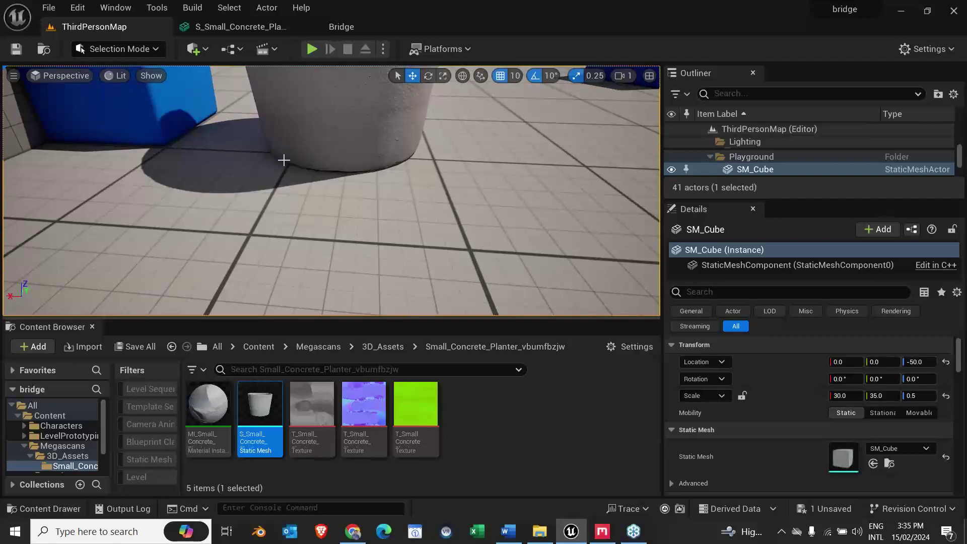
# Step: Open the planter's material instance from its asset folder and examine the material on the preview sphere
pyautogui.click(346, 29)
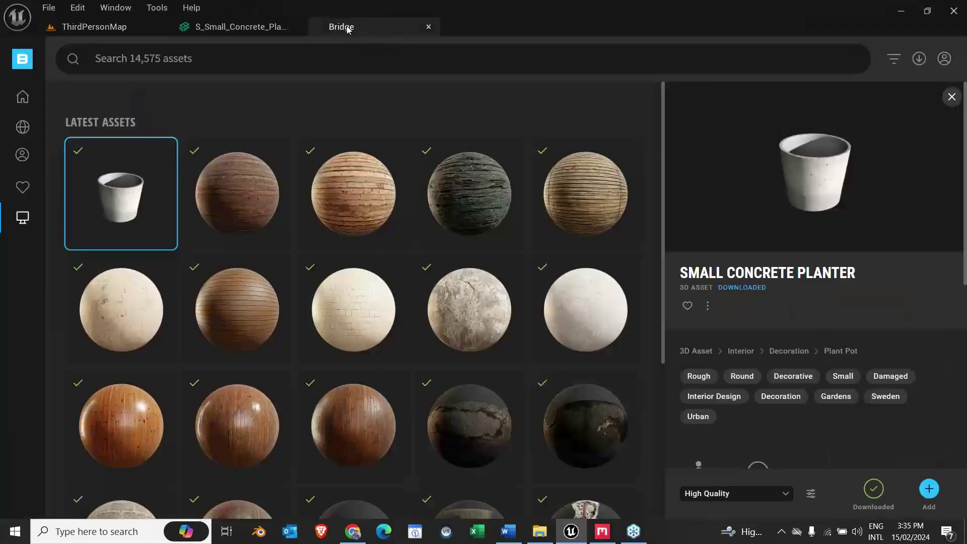
pyautogui.click(237, 27)
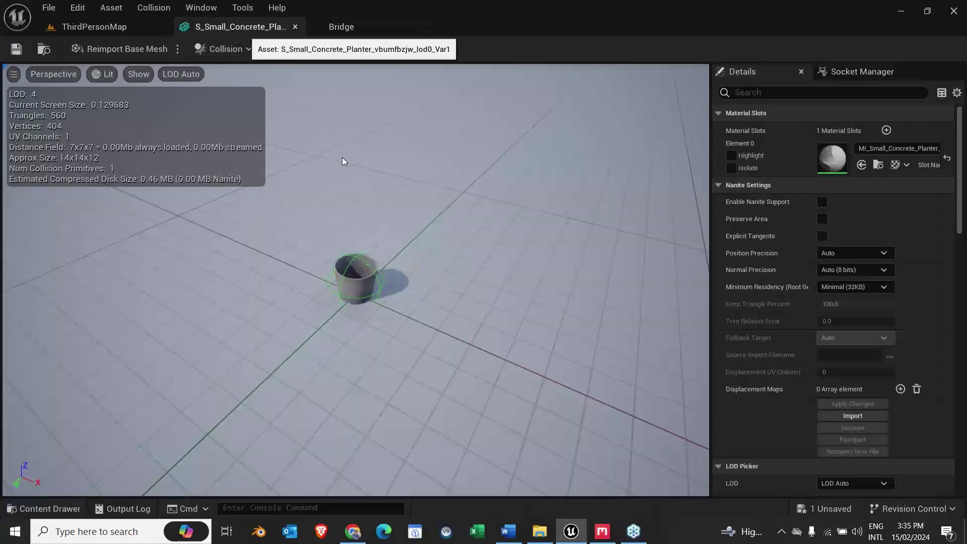
pyautogui.click(116, 28)
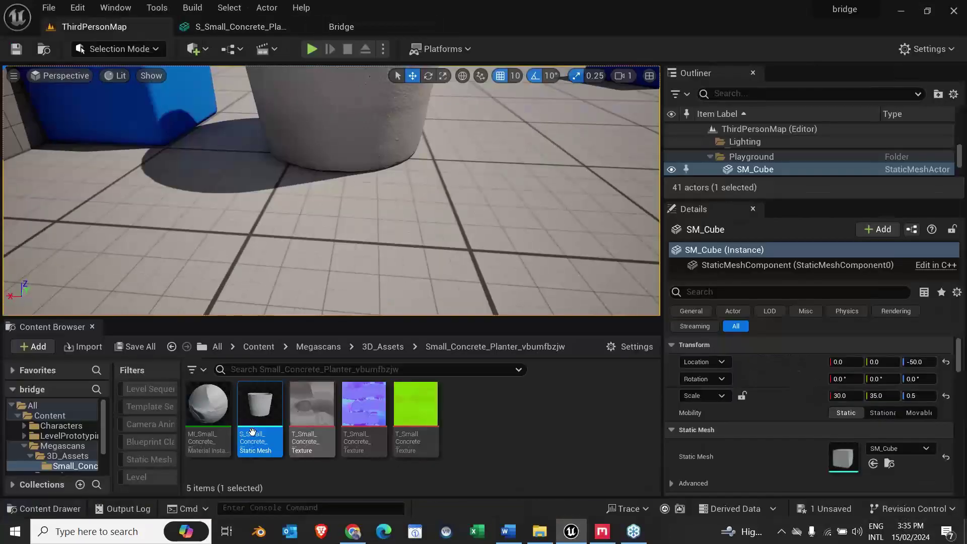
pyautogui.click(204, 409)
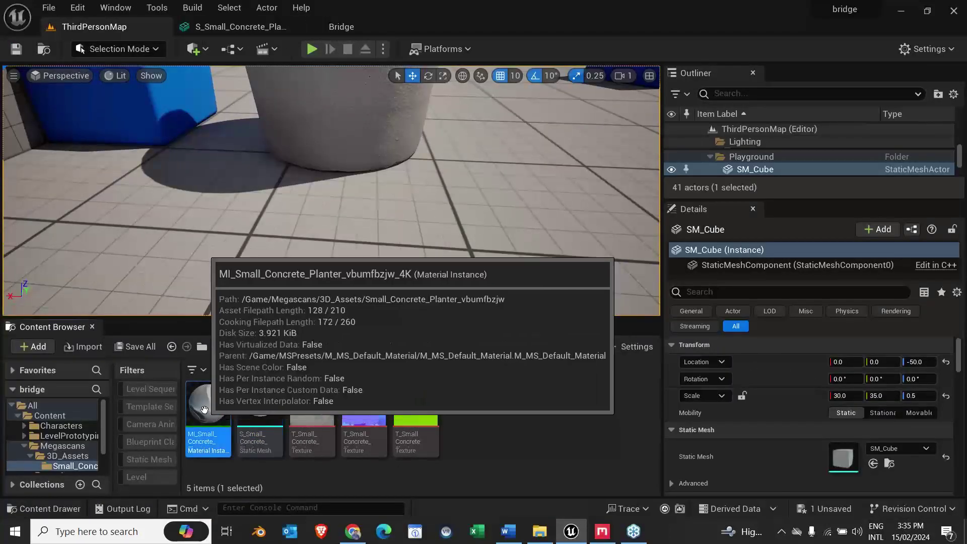
pyautogui.doubleClick(204, 409)
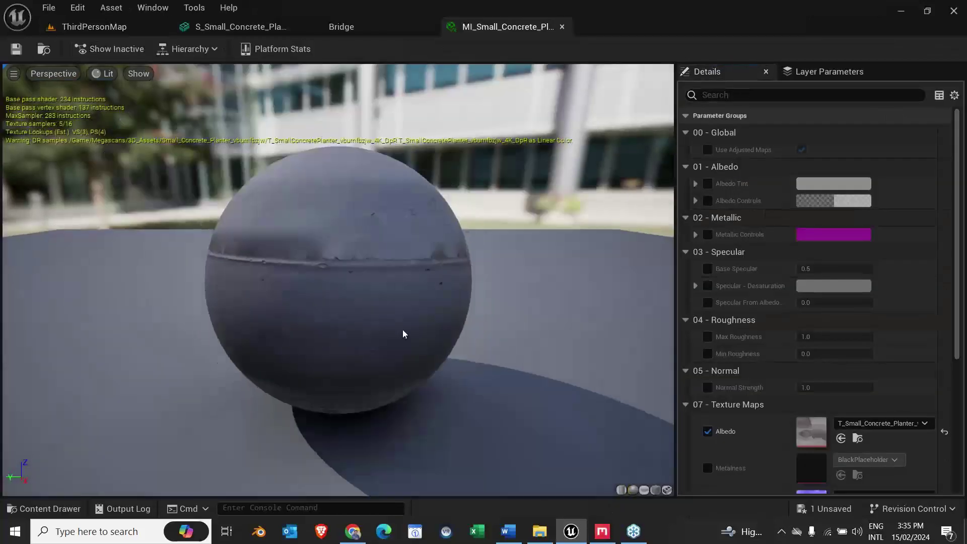
pyautogui.moveTo(403, 331); pyautogui.dragTo(381, 296)
pyautogui.moveTo(381, 296); pyautogui.dragTo(381, 282, button='right')
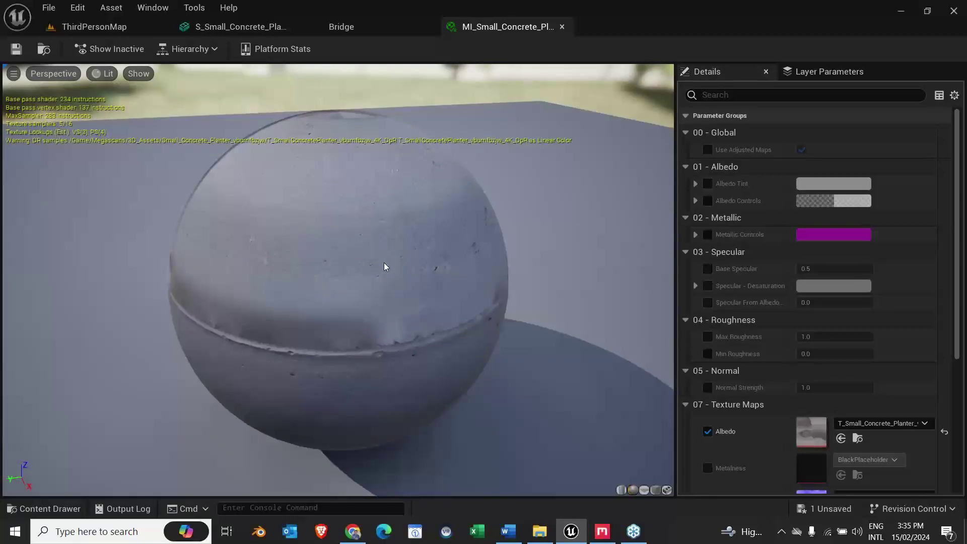
# Step: Open the planter's 4K_D albedo texture from the level's asset folder and read its details
pyautogui.click(141, 29)
pyautogui.click(317, 416)
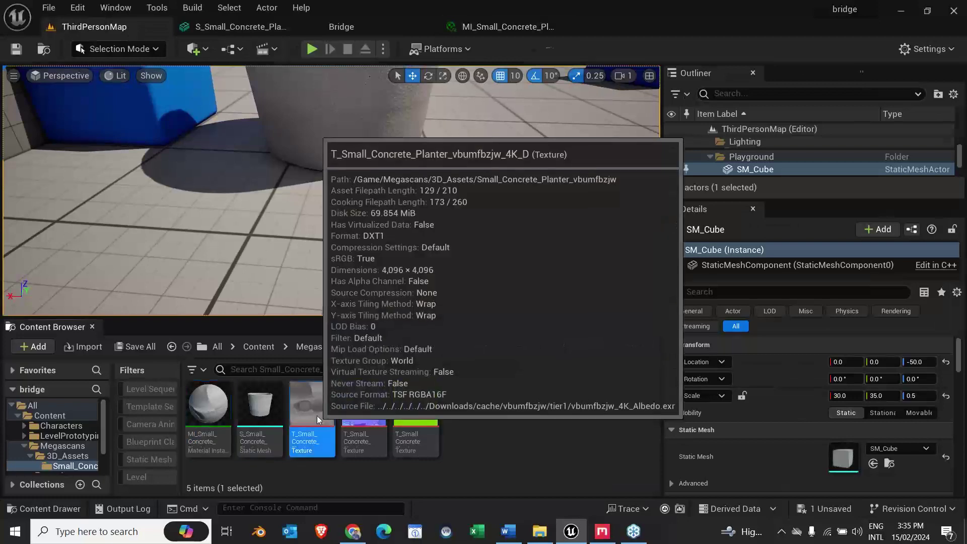
pyautogui.doubleClick(316, 415)
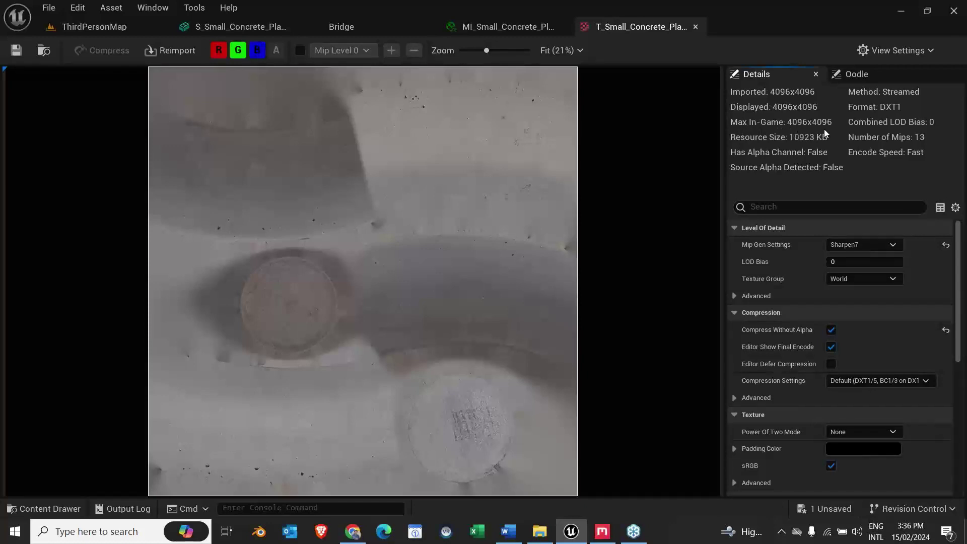
# Step: Open the planter's 4K_N normal map texture from the asset folder
pyautogui.click(282, 28)
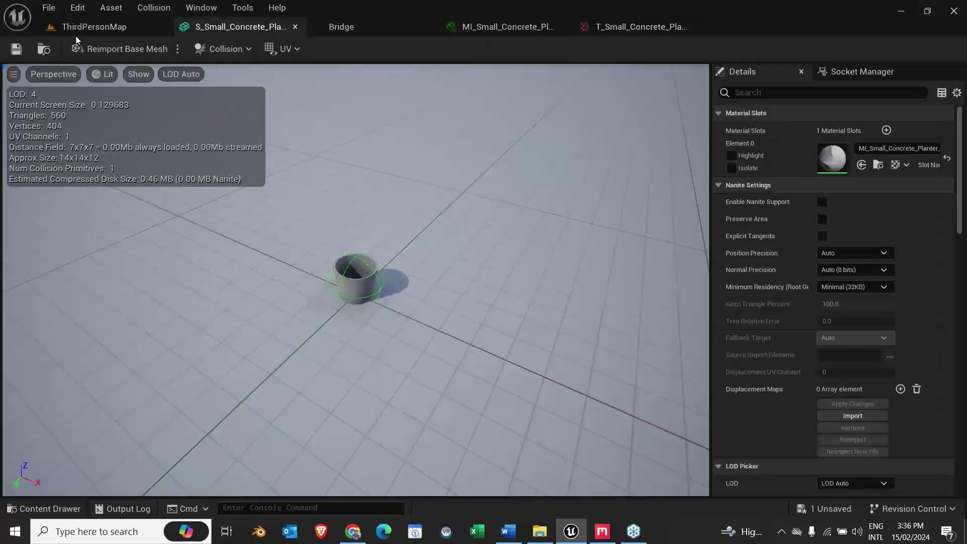
pyautogui.click(94, 27)
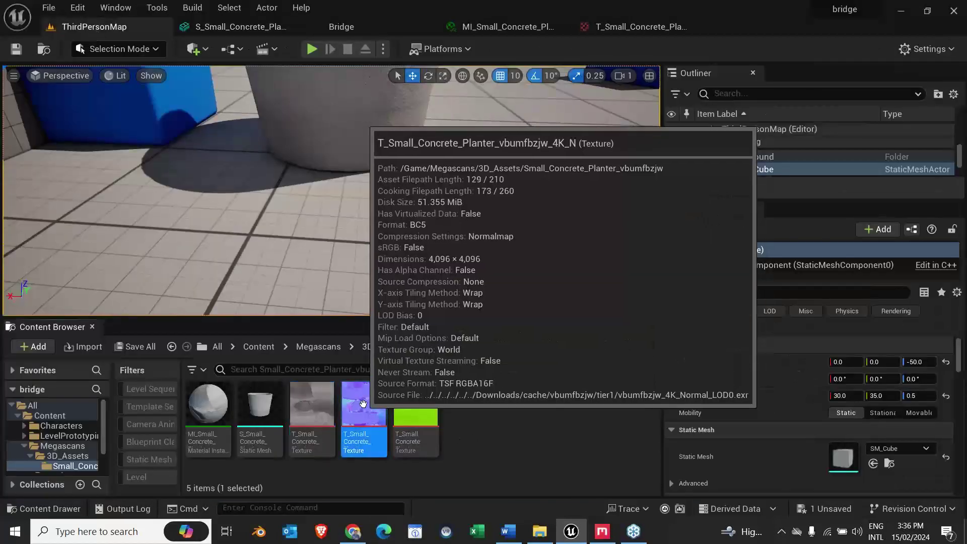
pyautogui.doubleClick(363, 405)
# Step: Go back to ThirdPersonMap and open the planter's static mesh from its asset folder
pyautogui.click(90, 27)
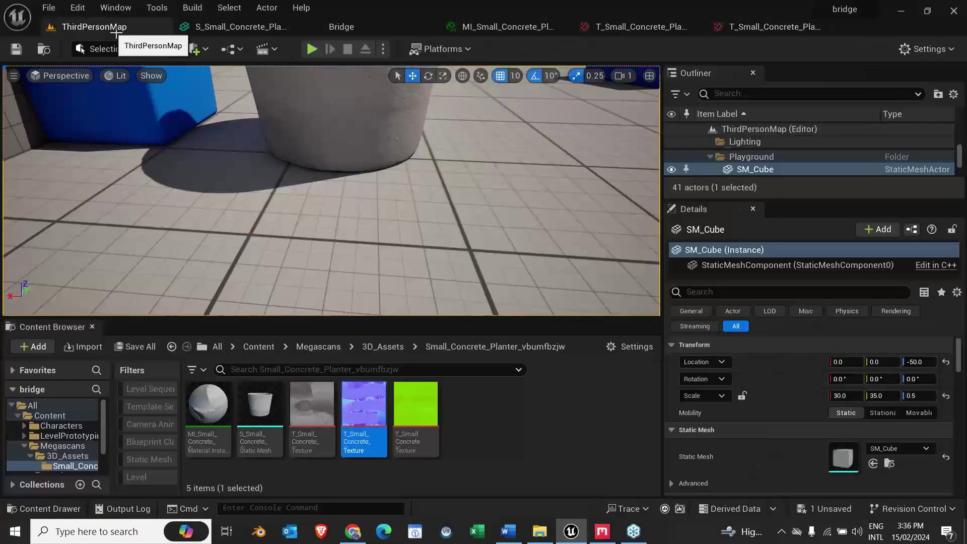
pyautogui.click(260, 405)
pyautogui.doubleClick(259, 405)
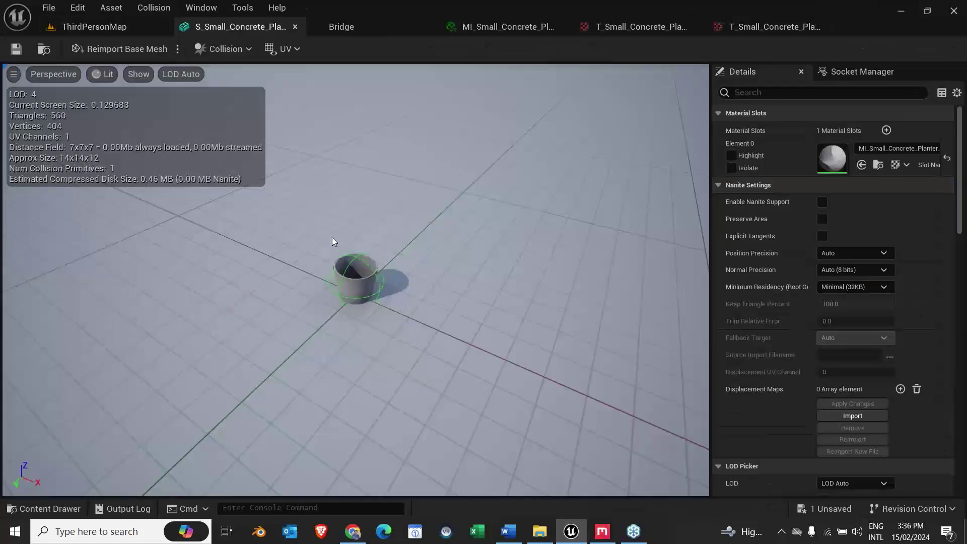
# Step: Open the planter's material instance from the static mesh's material slot and check its layer parameters and details
pyautogui.scroll(-2, 860, 301)
pyautogui.scroll(2, 860, 301)
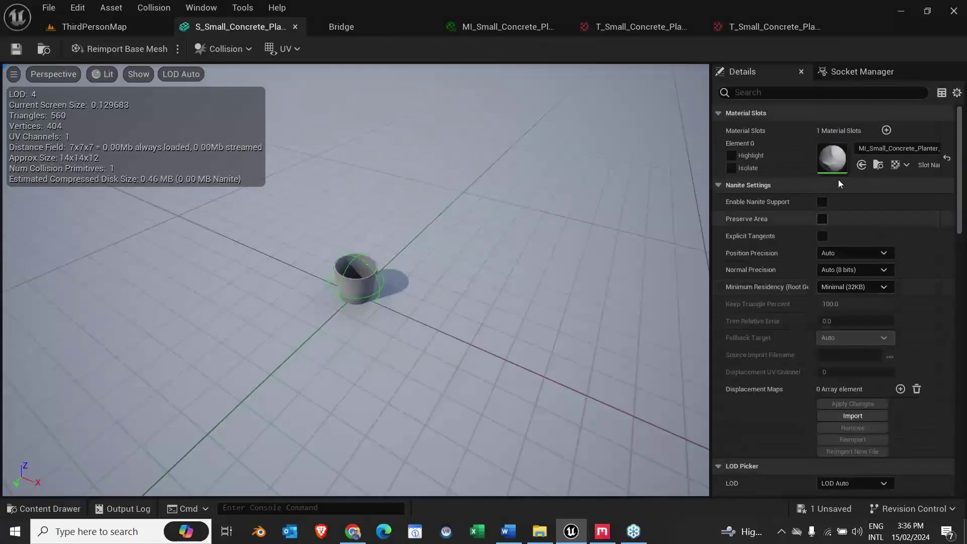
pyautogui.doubleClick(831, 167)
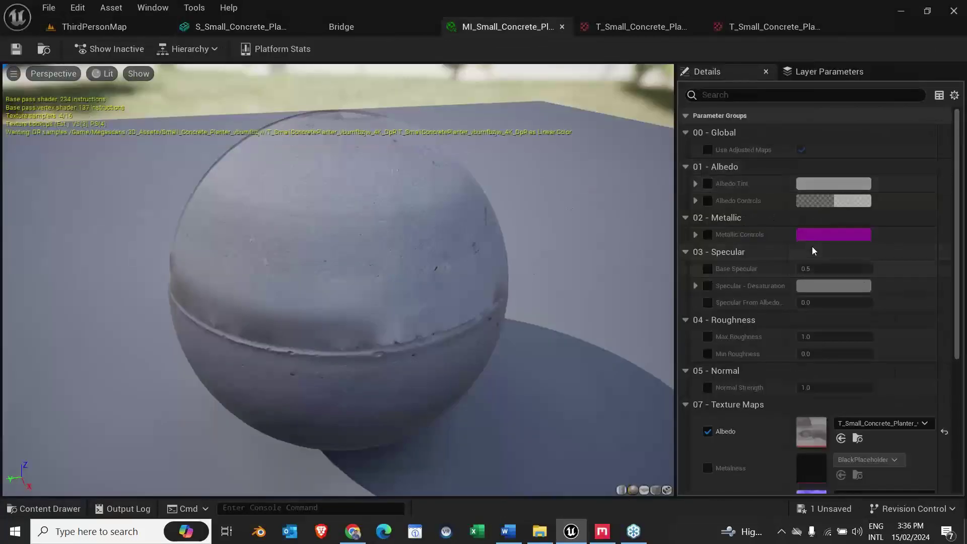
pyautogui.click(826, 71)
pyautogui.click(745, 71)
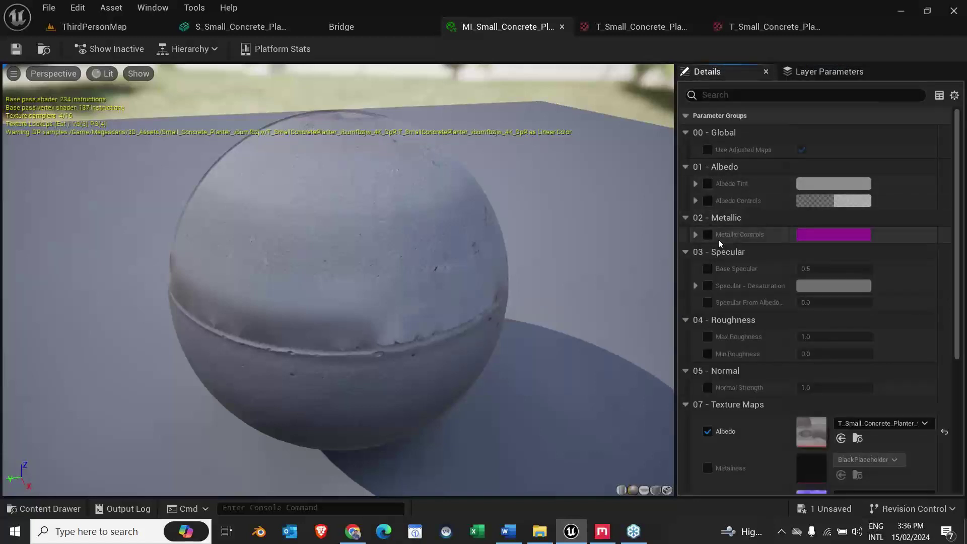
# Step: Try an Albedo Tint override with red at about 0.79 and 0, and try the Use Adjusted Maps override, turning both off again
pyautogui.click(708, 184)
pyautogui.click(696, 184)
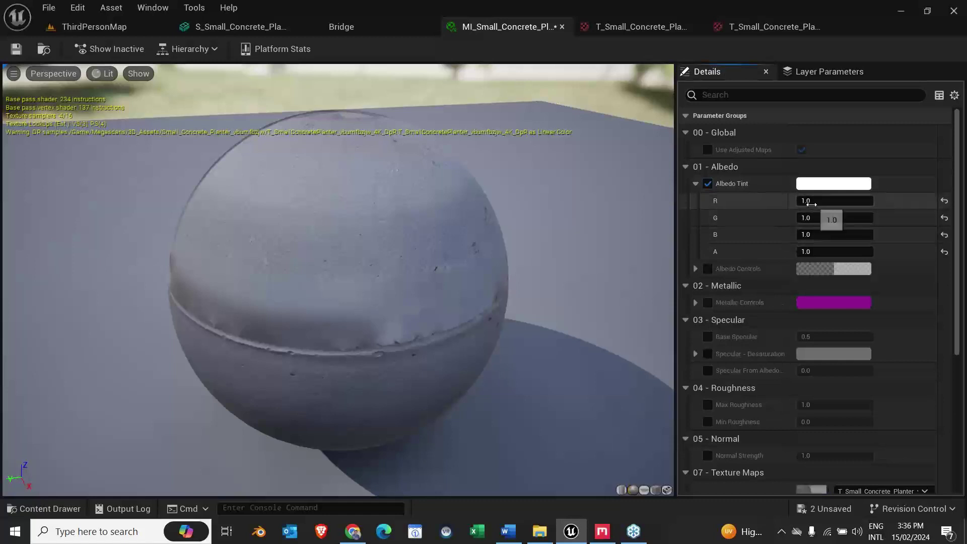
pyautogui.moveTo(821, 200); pyautogui.dragTo(795, 200)
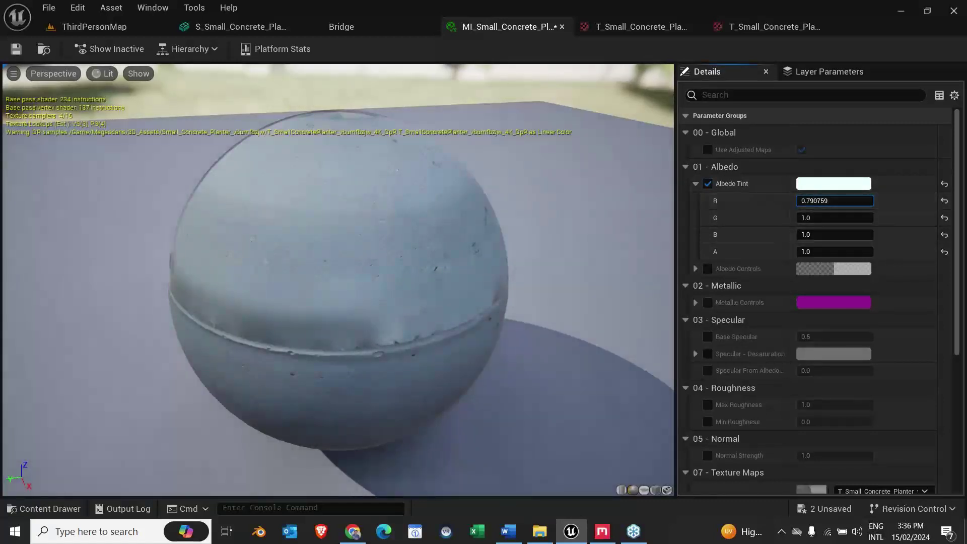
pyautogui.click(944, 201)
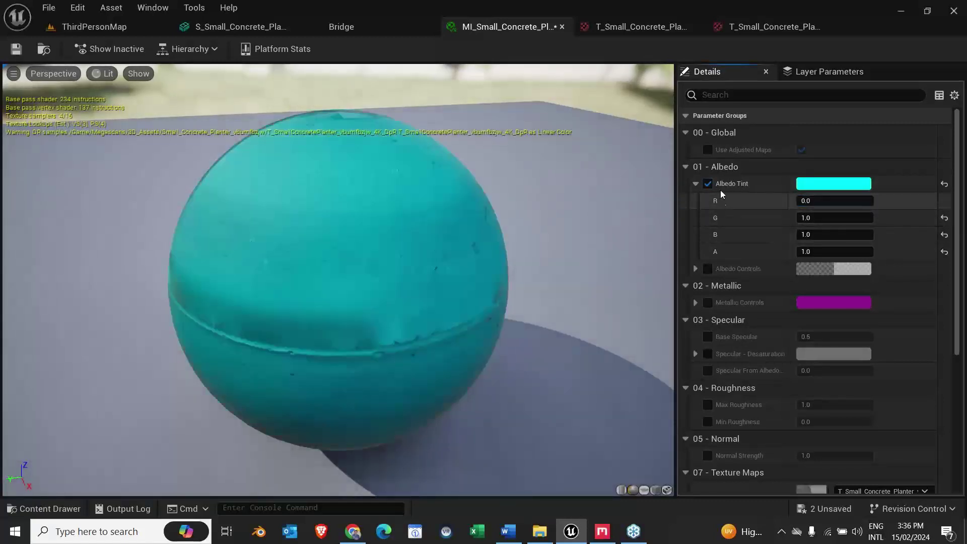
pyautogui.click(707, 184)
pyautogui.click(708, 150)
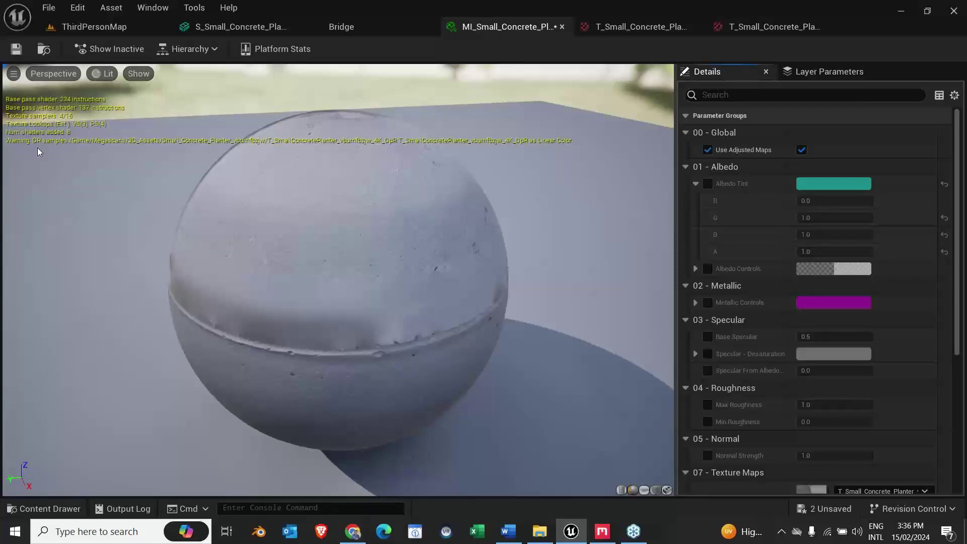
pyautogui.click(708, 151)
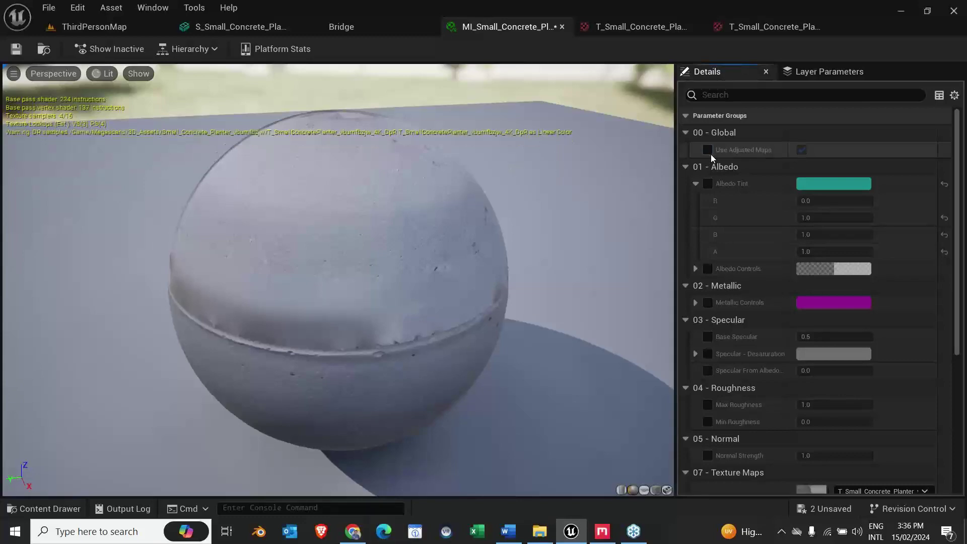
# Step: Close the planter's open albedo and normal map textures
pyautogui.click(147, 31)
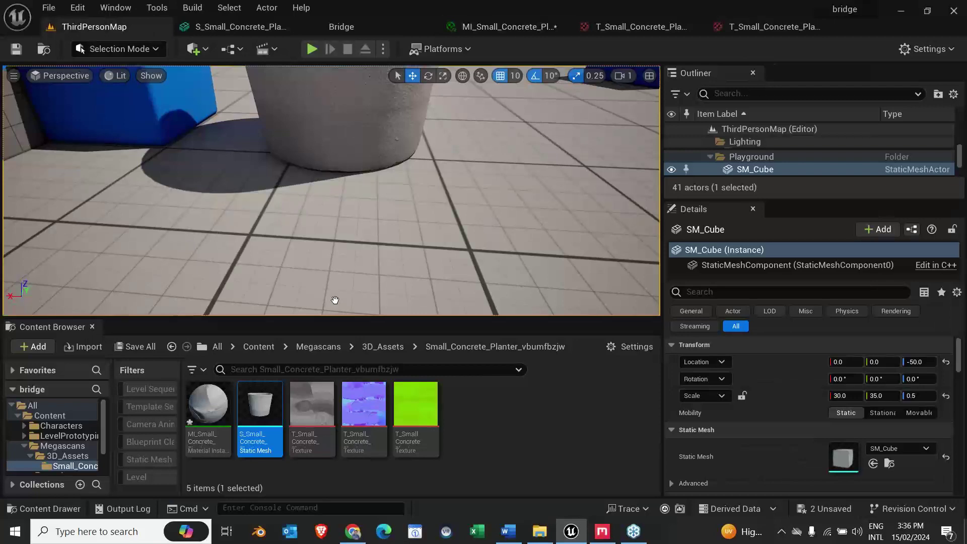
pyautogui.click(648, 32)
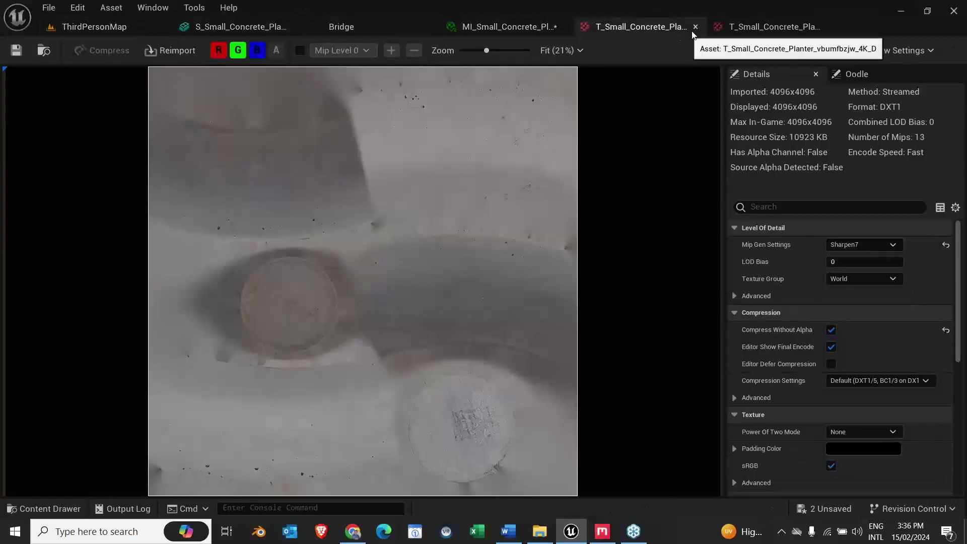
pyautogui.click(694, 26)
pyautogui.click(691, 28)
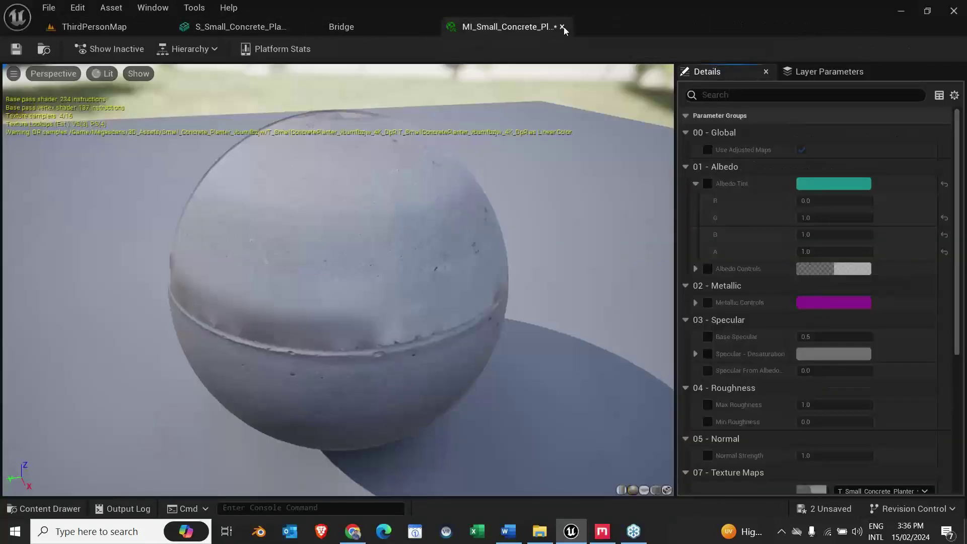
# Step: Try a Base Specular override of about 0.84 on the planter's material instance, and turn the override off again
pyautogui.click(706, 336)
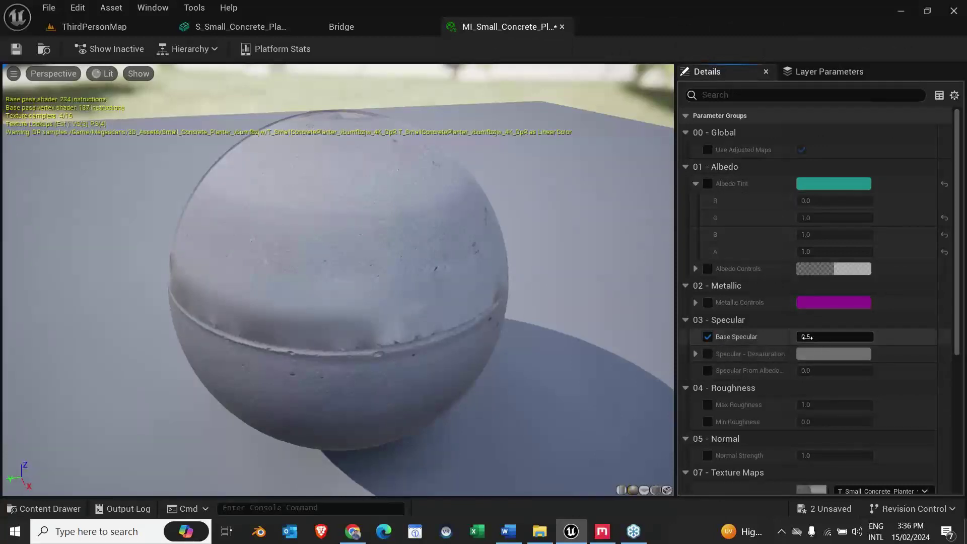
pyautogui.moveTo(806, 337)
pyautogui.mouseDown()
pyautogui.moveTo(831, 337)
pyautogui.moveTo(820, 337)
pyautogui.mouseUp()
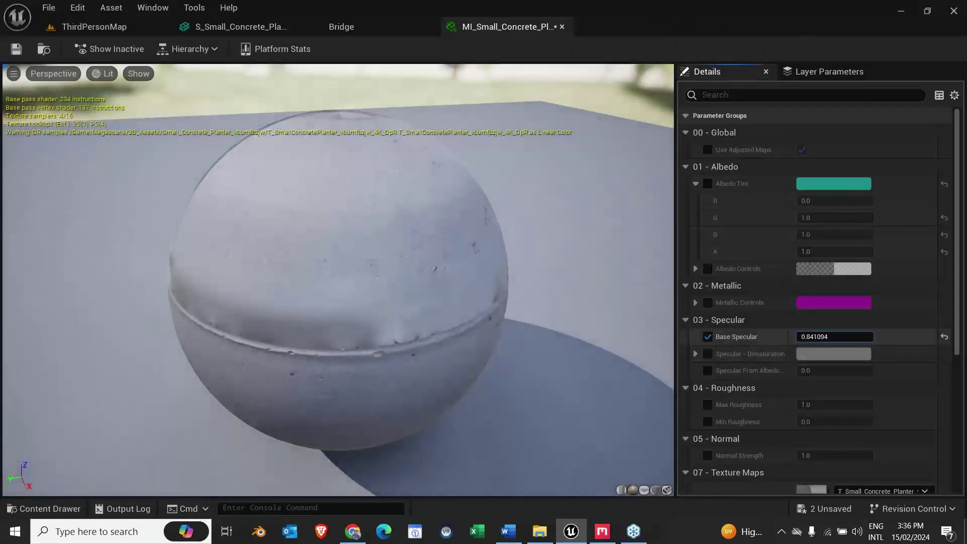
pyautogui.click(706, 336)
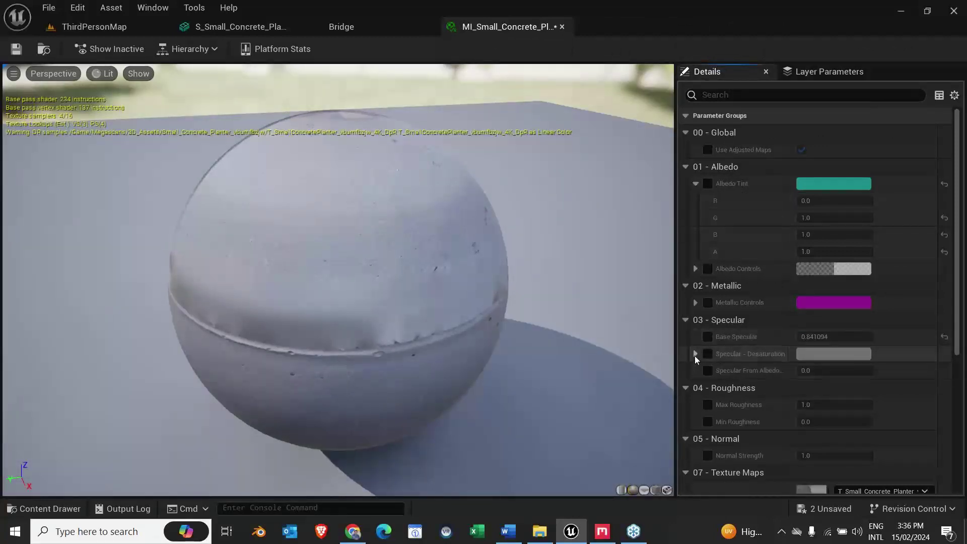
# Step: Open the instance's parent material, M_MS_Default_Material, and examine how its textures feed the adjustments node in the material graph
pyautogui.scroll(-5, 695, 359)
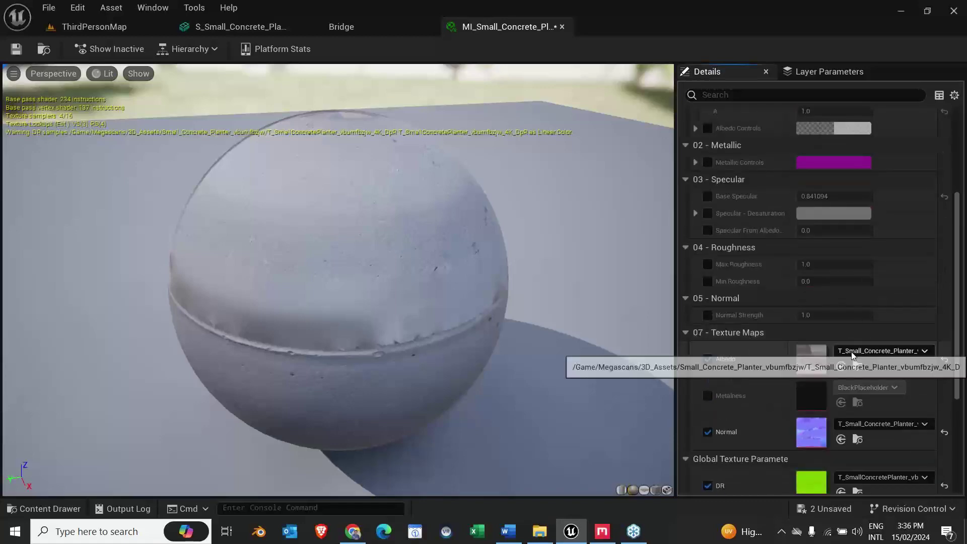
pyautogui.scroll(-5, 780, 355)
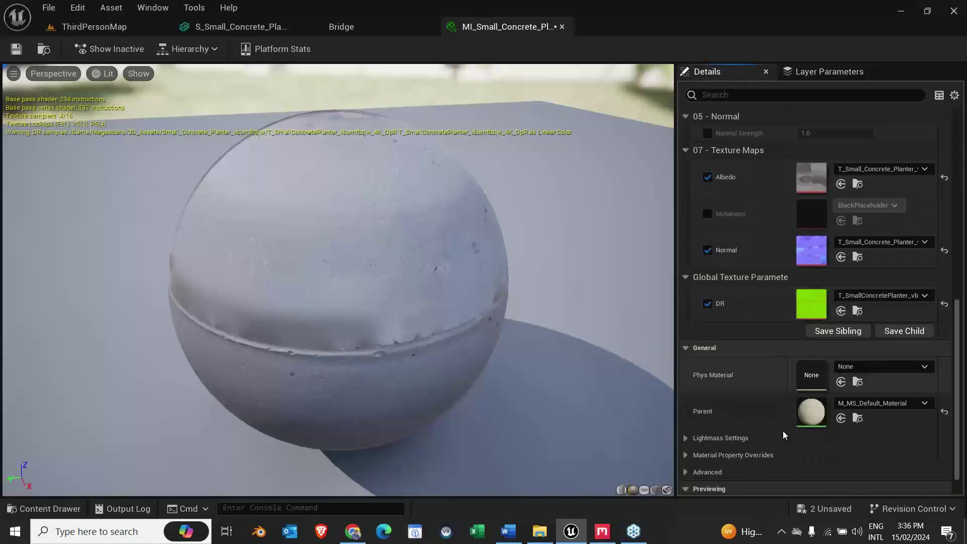
pyautogui.doubleClick(804, 410)
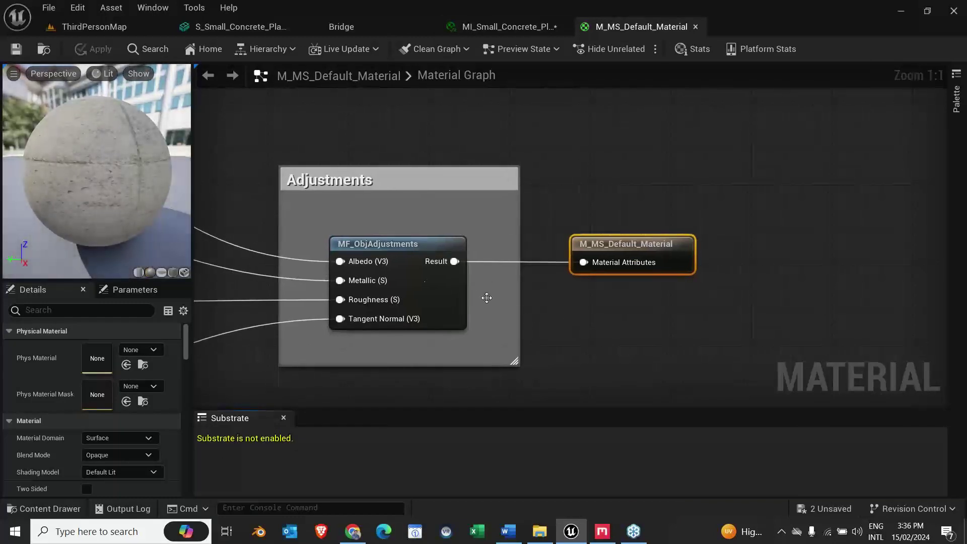
pyautogui.scroll(-8, 486, 298)
pyautogui.scroll(4, 376, 225)
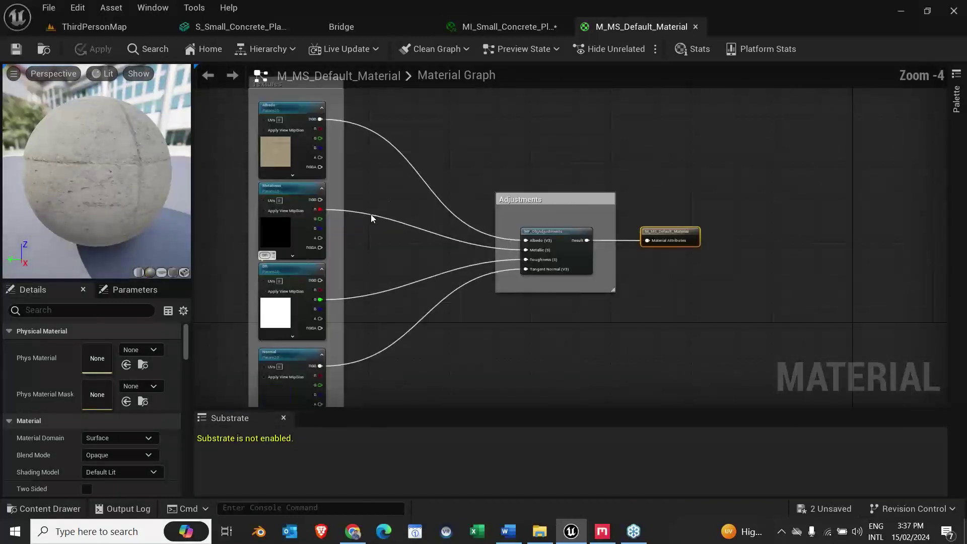
pyautogui.scroll(2, 484, 166)
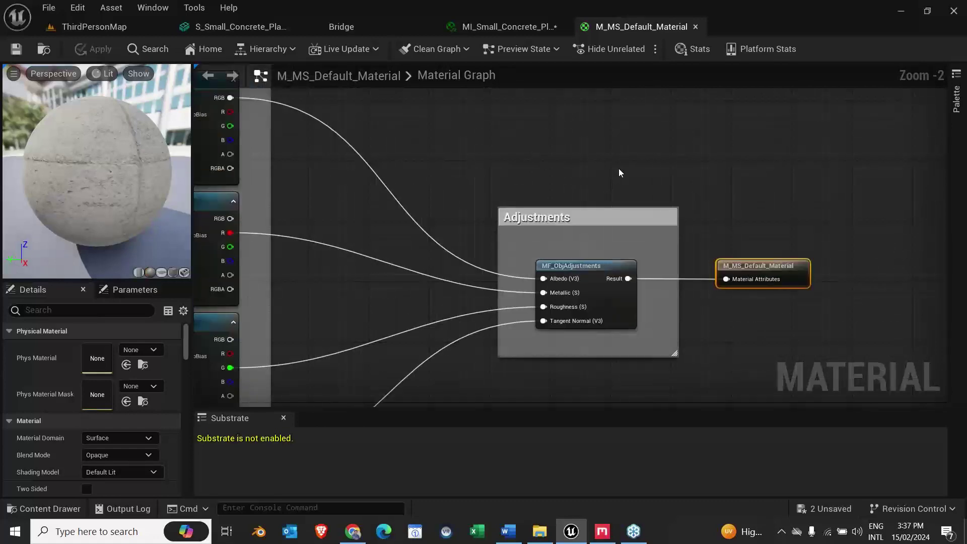
pyautogui.moveTo(456, 170); pyautogui.dragTo(670, 274, button='right')
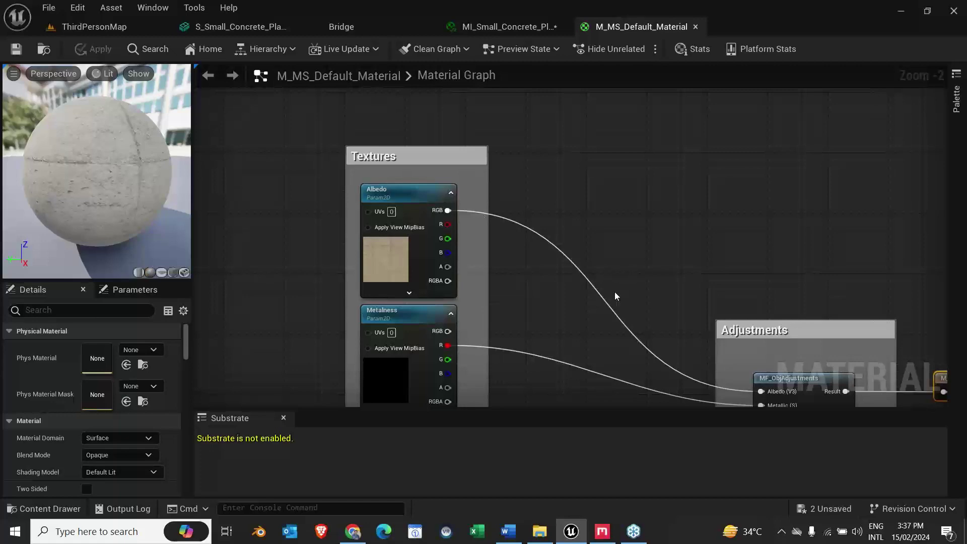
# Step: Return to ThirdPersonMap, reopen the planter's static mesh from its asset folder, and check its socket manager and details
pyautogui.click(121, 28)
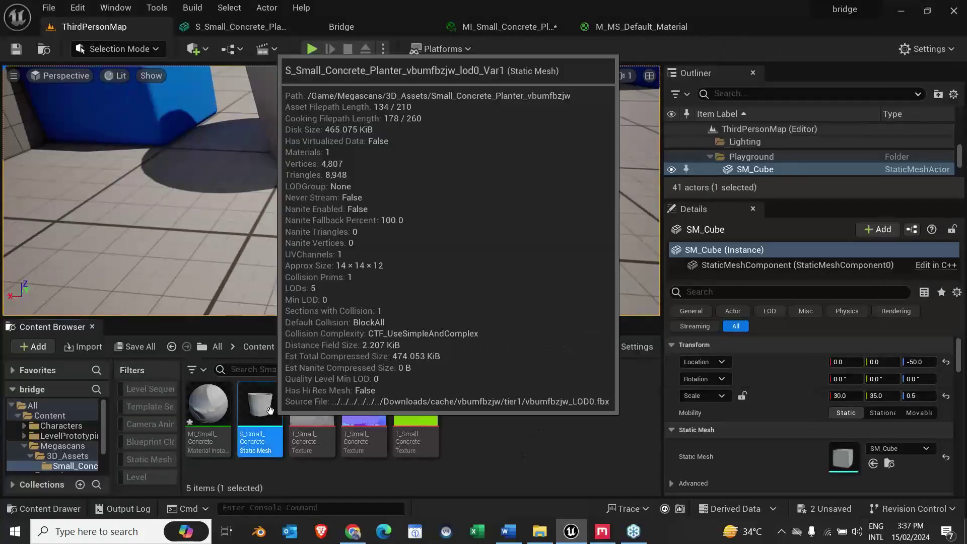
pyautogui.doubleClick(260, 428)
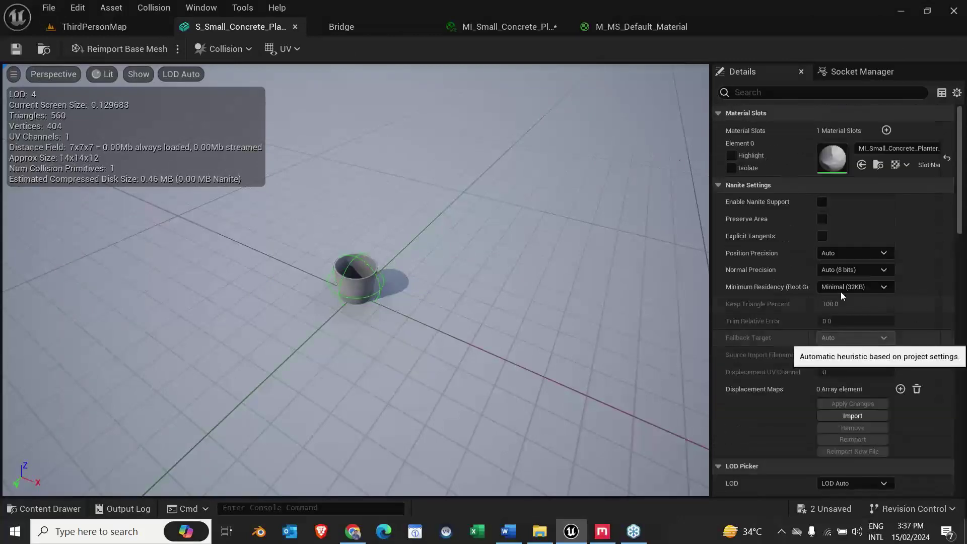
pyautogui.click(832, 73)
pyautogui.click(741, 71)
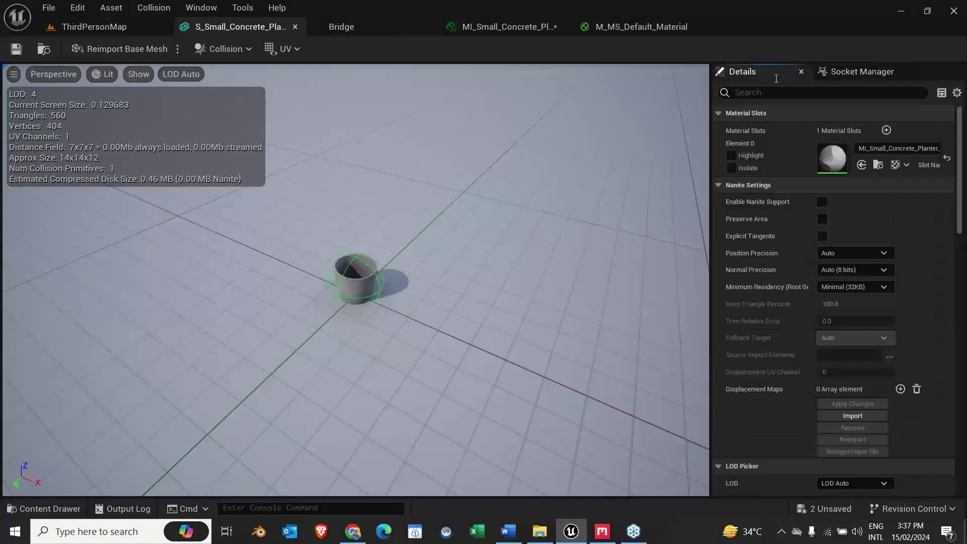
# Step: Open the concrete planter's material instance and its parent material M_MS_Default_Material, and enlarge the material preview
pyautogui.doubleClick(827, 157)
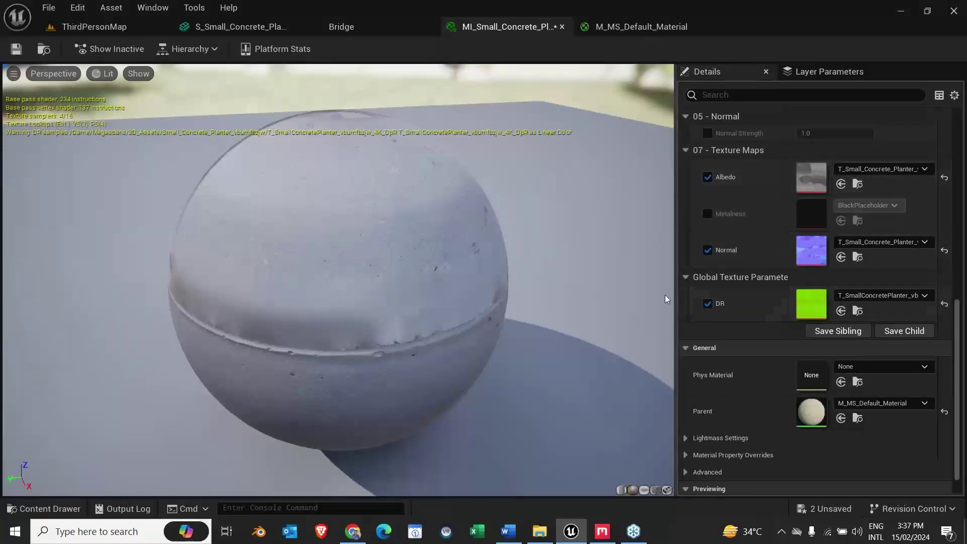
pyautogui.doubleClick(809, 419)
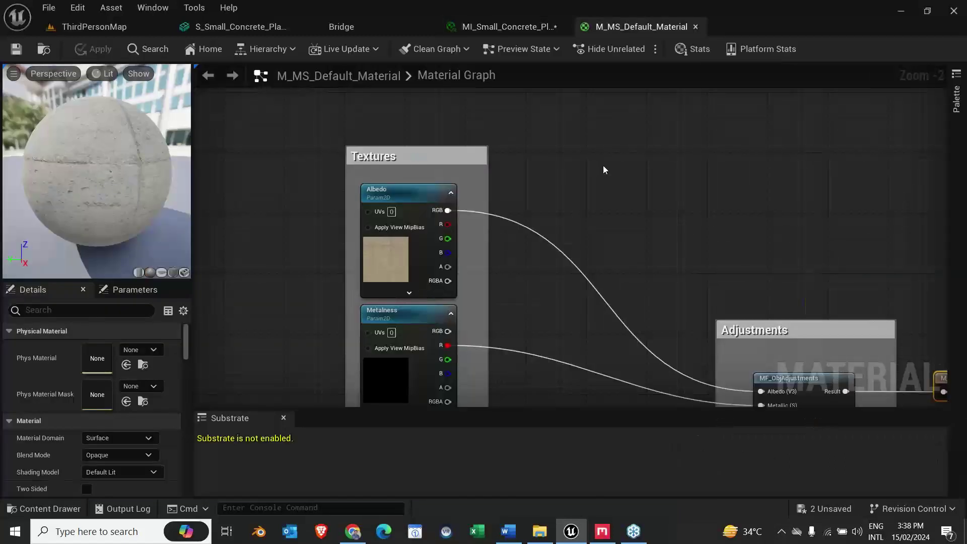
pyautogui.scroll(2, 378, 245)
pyautogui.moveTo(126, 166); pyautogui.dragTo(270, 124)
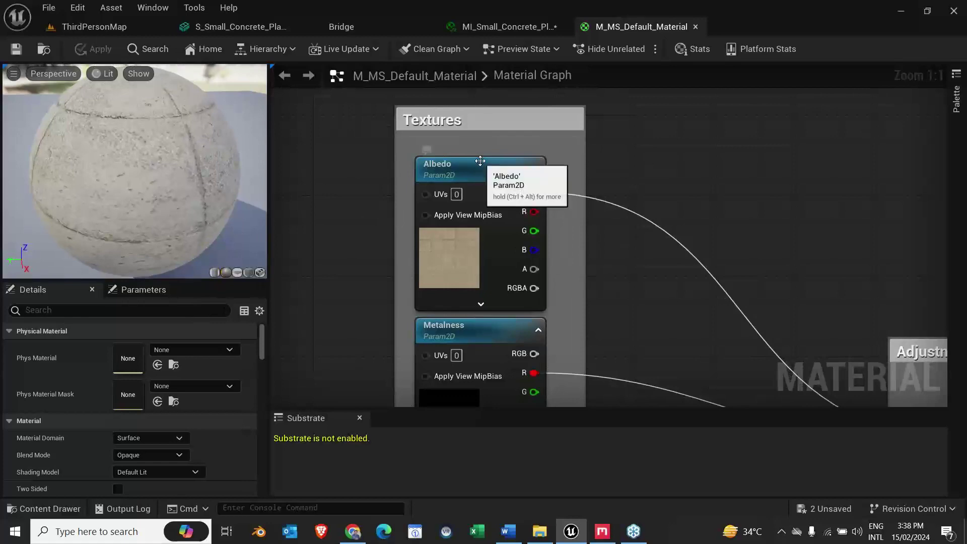
# Step: Examine the material graph from the texture parameter nodes through MF_ObjAdjustments to the material output
pyautogui.moveTo(572, 324); pyautogui.dragTo(571, 171, button='right')
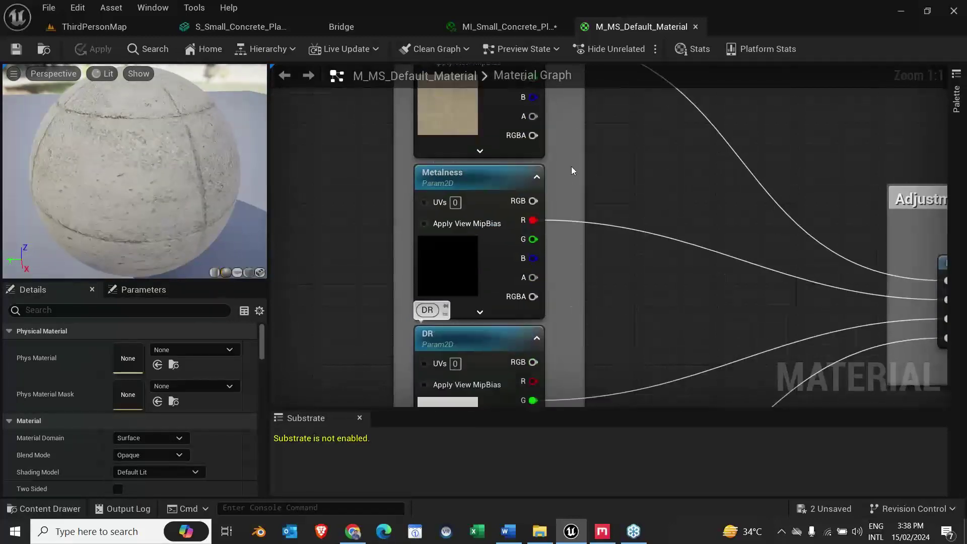
pyautogui.moveTo(607, 301); pyautogui.dragTo(594, 62, button='right')
pyautogui.moveTo(537, 231); pyautogui.dragTo(418, 255, button='right')
pyautogui.moveTo(701, 199); pyautogui.dragTo(465, 345, button='right')
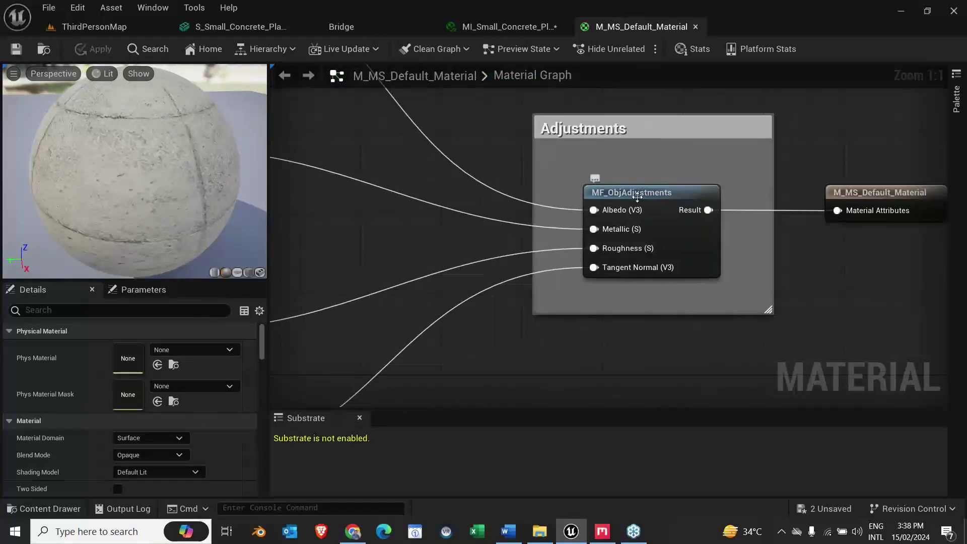
pyautogui.click(657, 195)
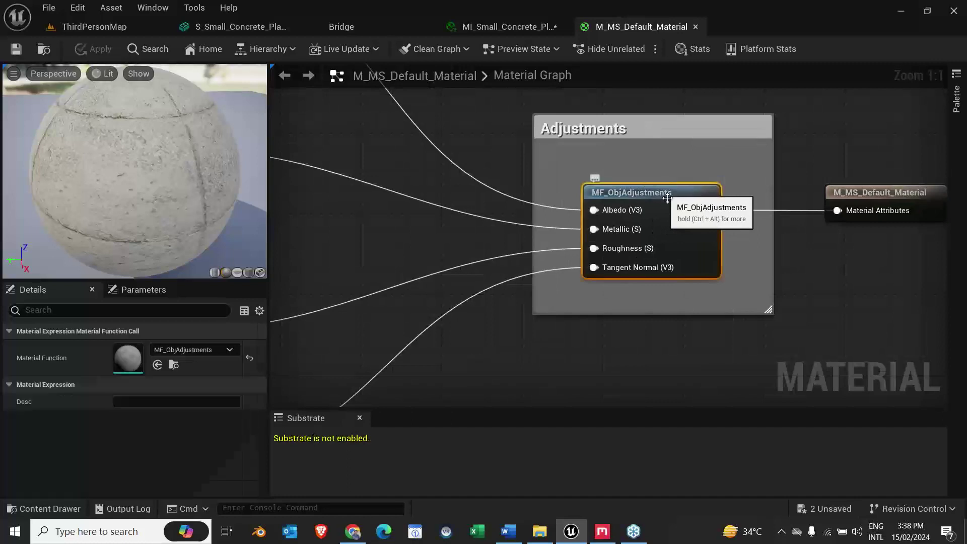
pyautogui.moveTo(824, 254); pyautogui.dragTo(615, 230, button='right')
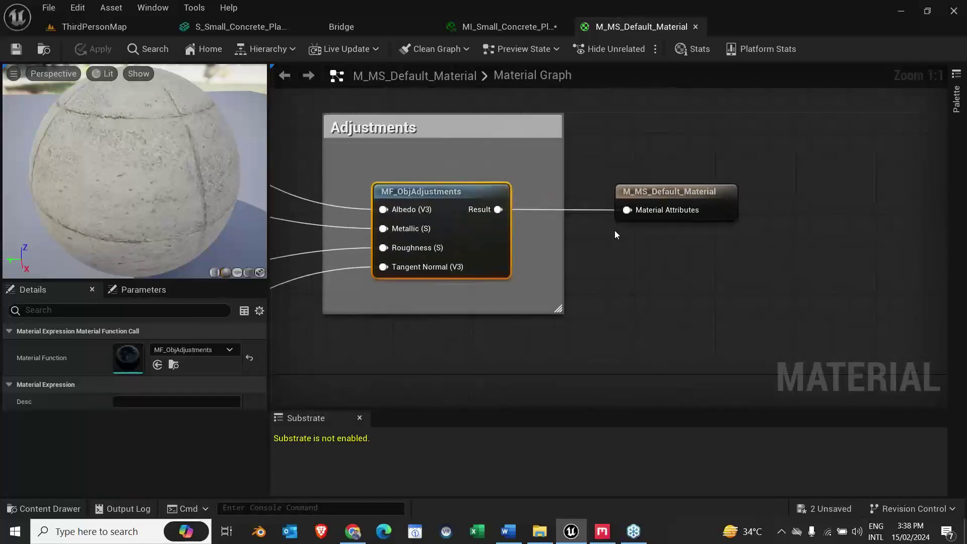
pyautogui.click(677, 207)
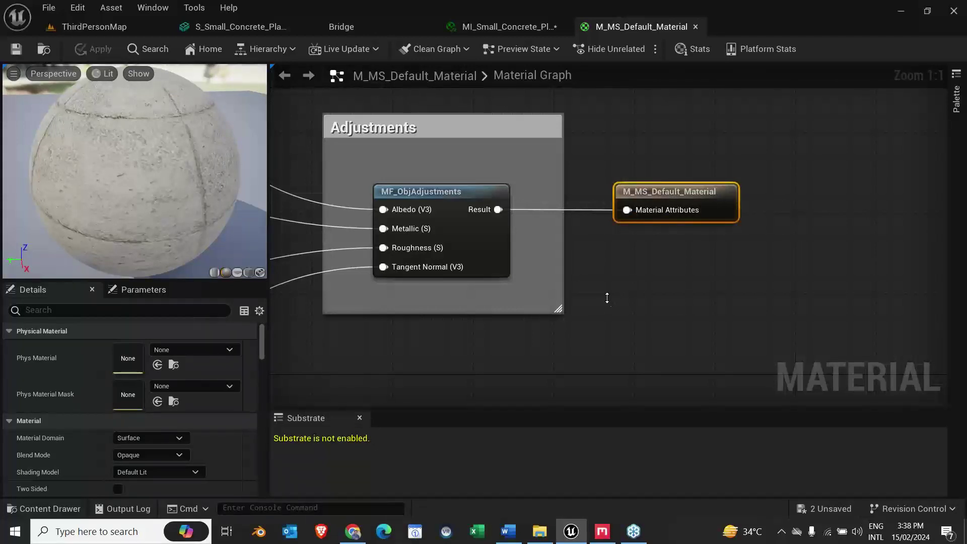
pyautogui.moveTo(417, 330); pyautogui.dragTo(540, 316, button='right')
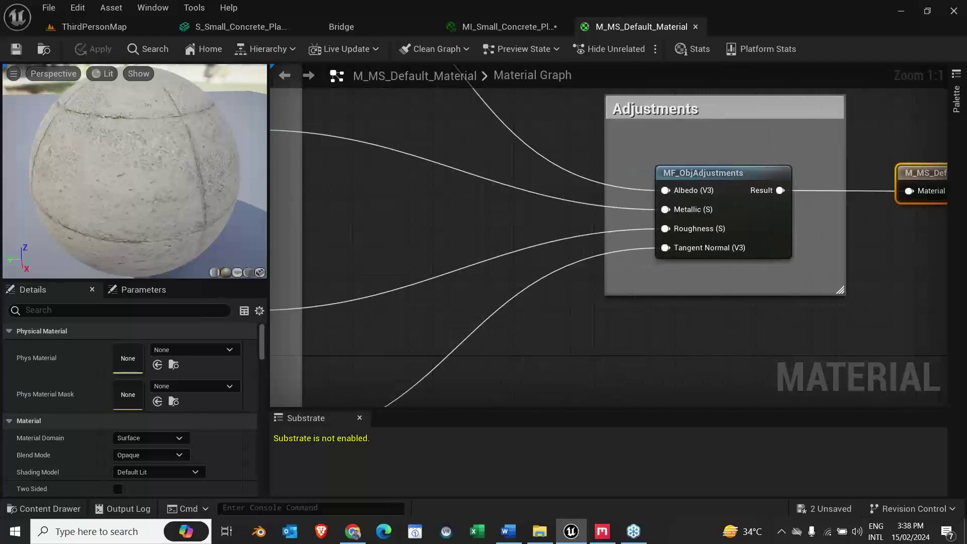
pyautogui.moveTo(459, 314); pyautogui.dragTo(557, 308, button='right')
pyautogui.scroll(-5, 556, 299)
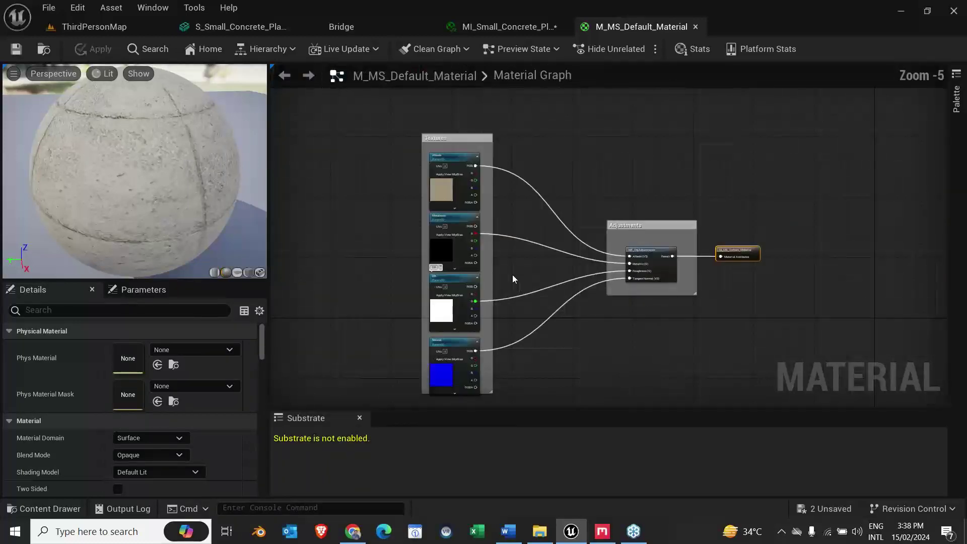
pyautogui.scroll(2, 512, 274)
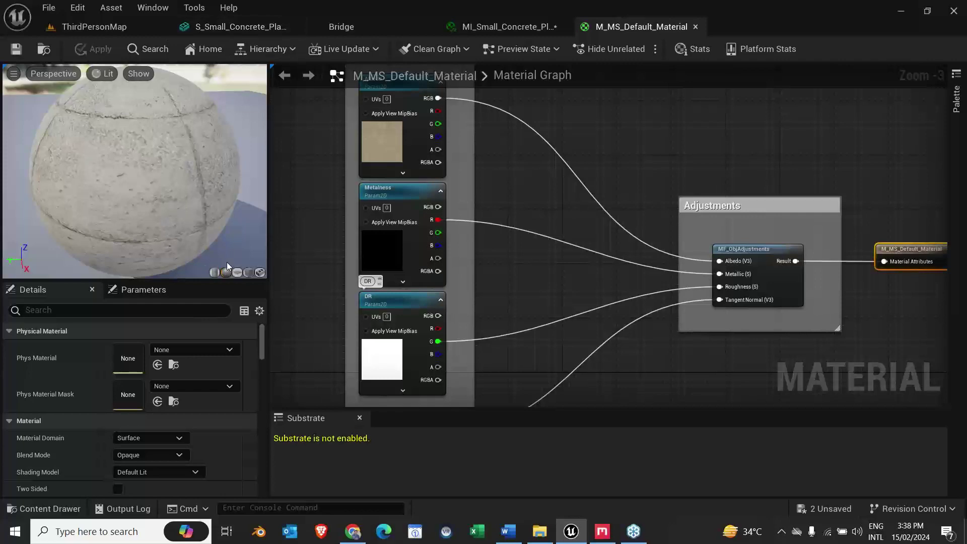
pyautogui.scroll(3, 387, 232)
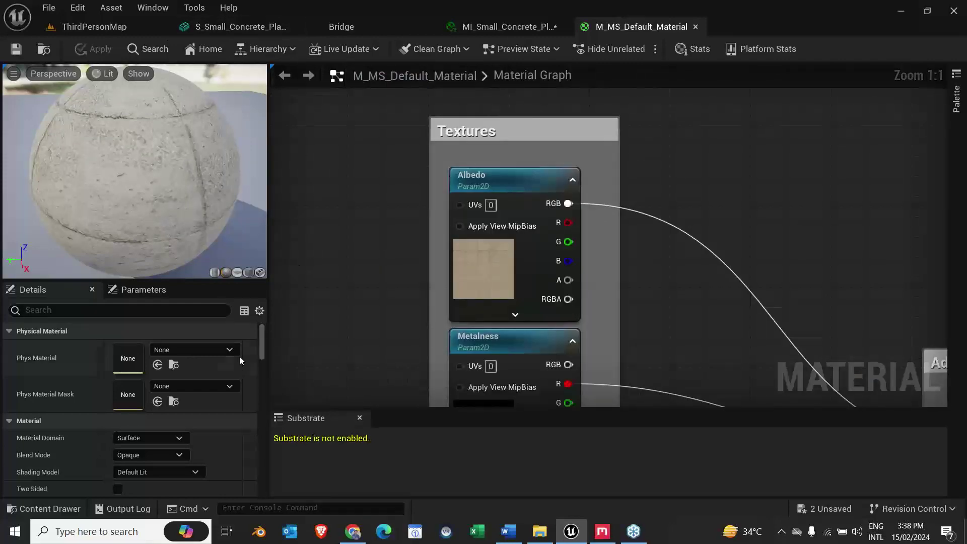
# Step: Add the wood-coloured T_Wooden_Planks texture from the Megascans Surfaces folder to the M_MS_Default_Material graph, beside the Albedo node
pyautogui.click(96, 26)
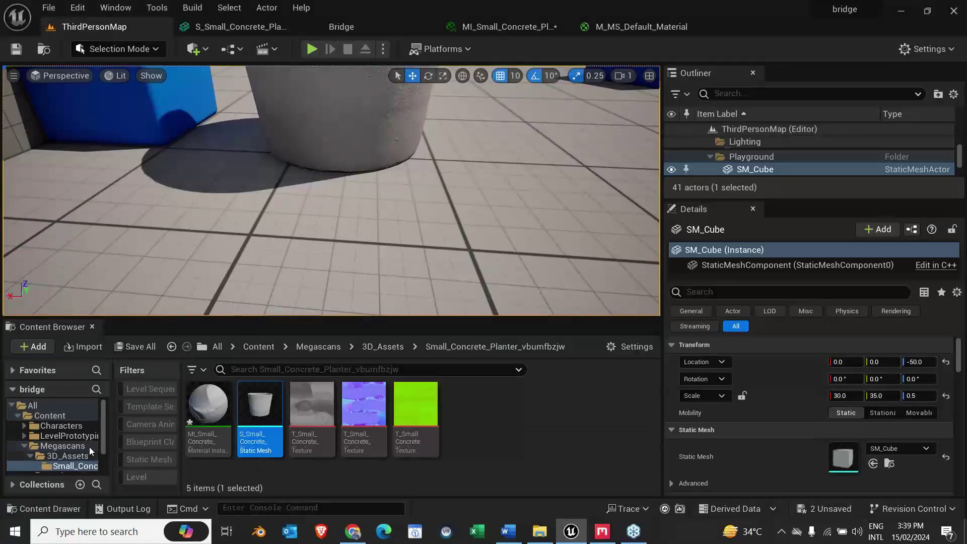
pyautogui.scroll(-2, 89, 446)
pyautogui.click(77, 440)
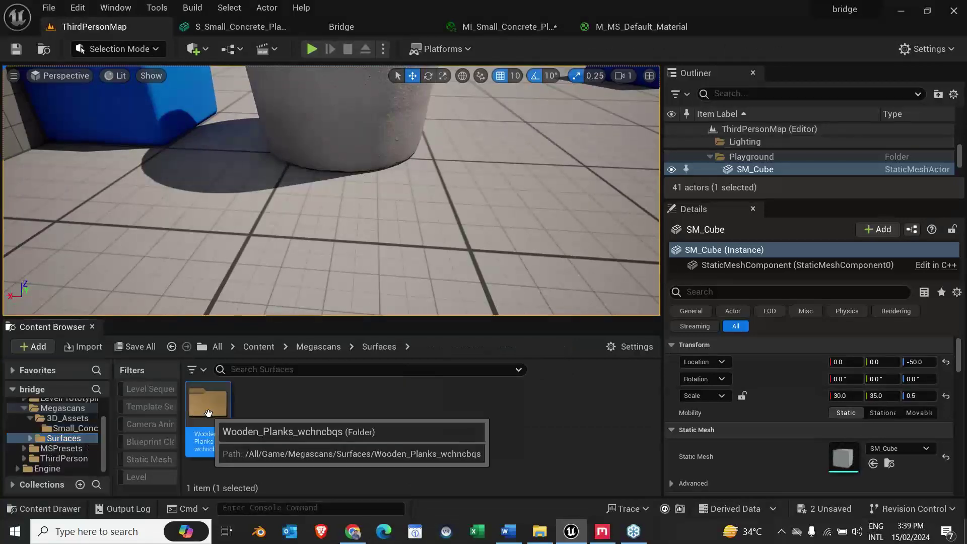
pyautogui.doubleClick(194, 412)
pyautogui.click(267, 402)
pyautogui.moveTo(267, 401); pyautogui.dragTo(344, 183)
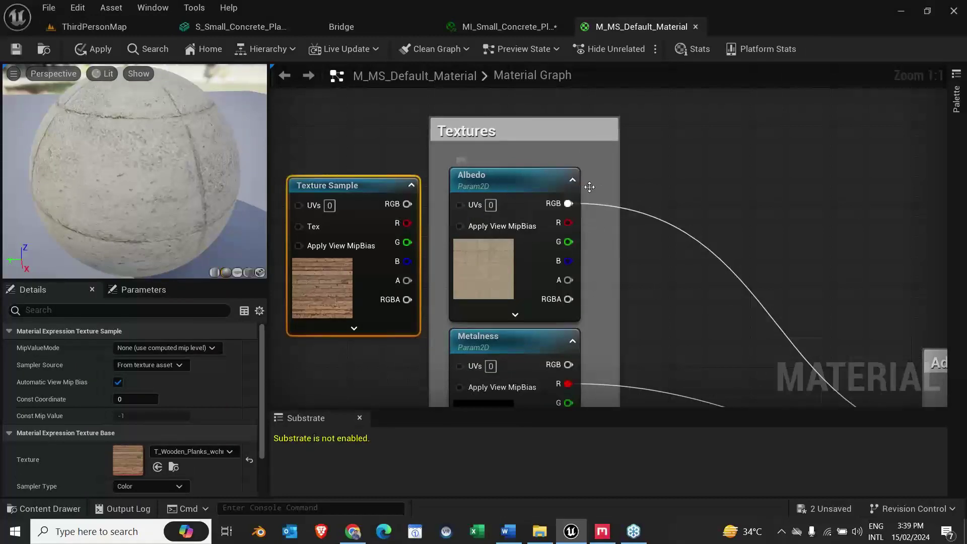
# Step: Connect the wooden planks Texture Sample's RGB output to the Albedo input of MF_ObjAdjustments and apply the material
pyautogui.scroll(-3, 627, 287)
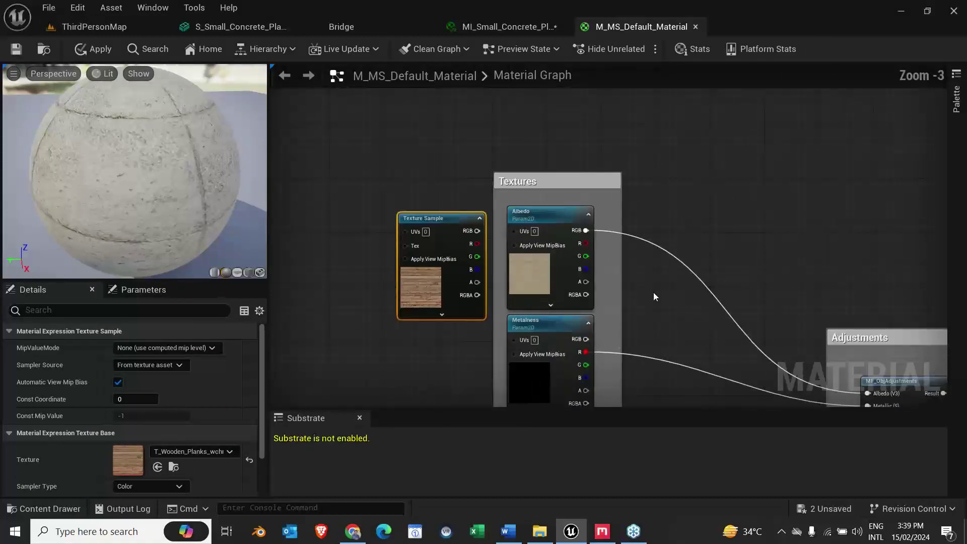
pyautogui.moveTo(653, 292); pyautogui.dragTo(569, 158, button='right')
pyautogui.moveTo(615, 222); pyautogui.dragTo(627, 309, button='right')
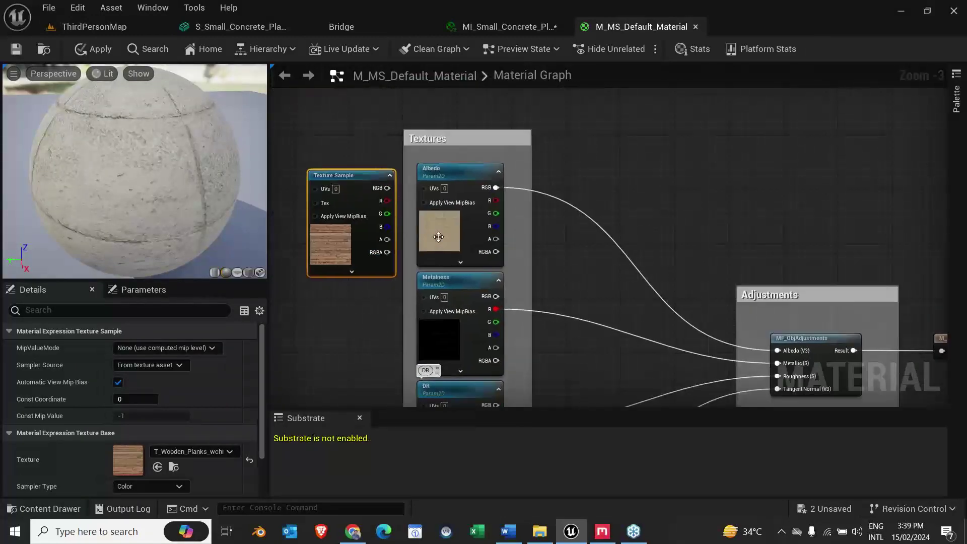
pyautogui.moveTo(388, 187); pyautogui.dragTo(777, 350)
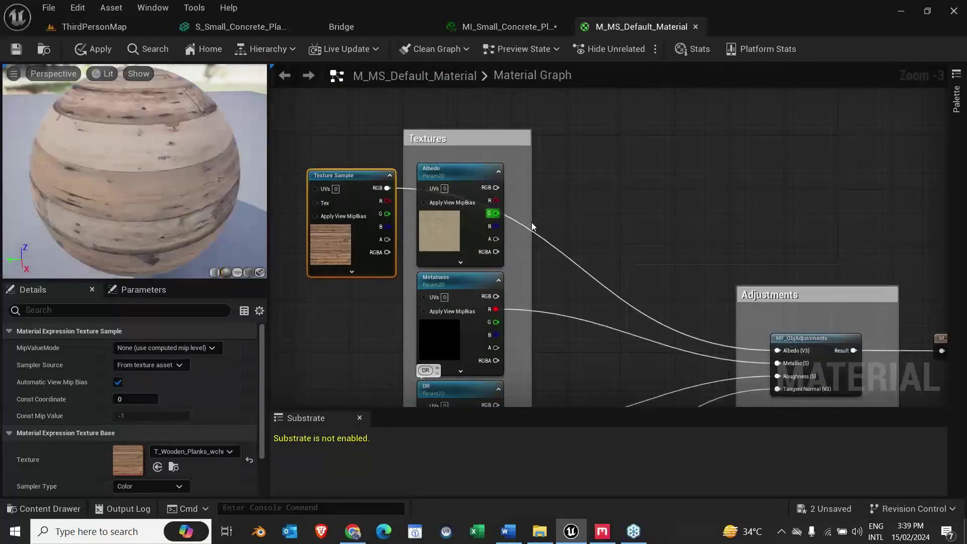
pyautogui.click(94, 49)
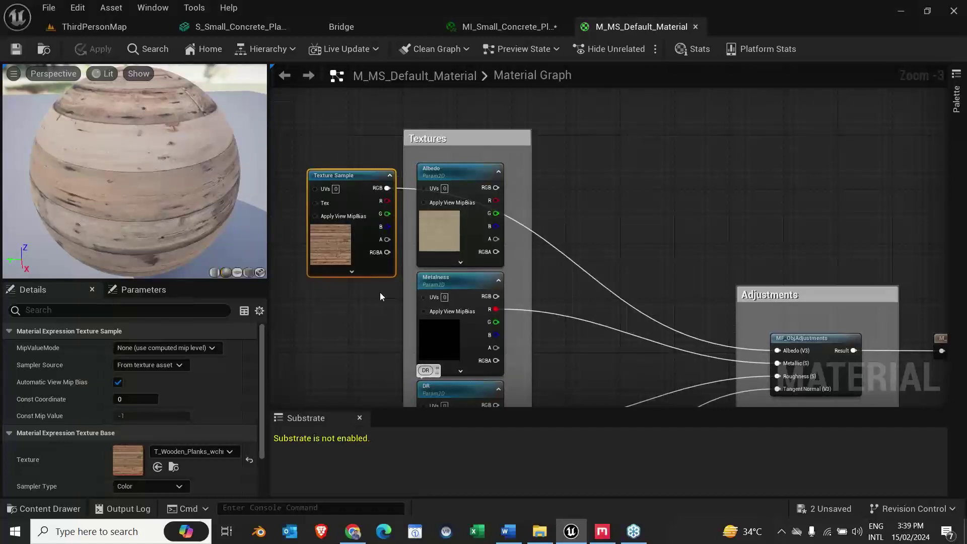
# Step: Inspect the planter in ThirdPersonMap from several angles, including its rim and interior
pyautogui.click(134, 26)
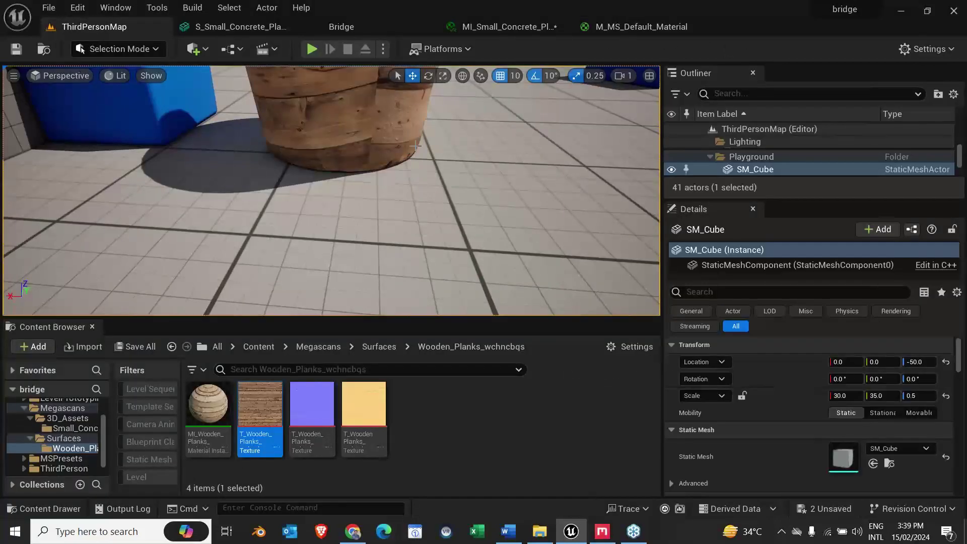
pyautogui.scroll(-5, 415, 147)
pyautogui.moveTo(427, 209); pyautogui.dragTo(380, 198)
pyautogui.scroll(8, 525, 232)
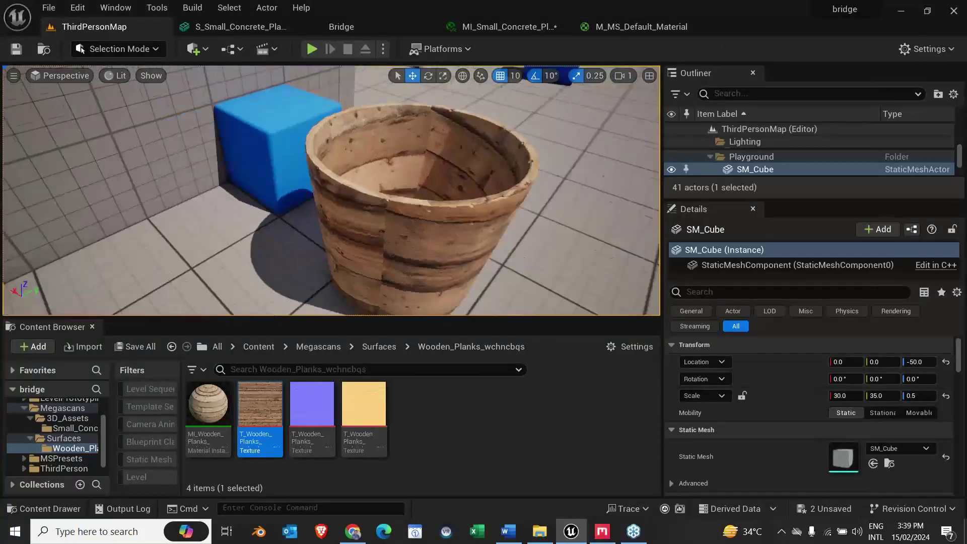
pyautogui.scroll(-6, 567, 237)
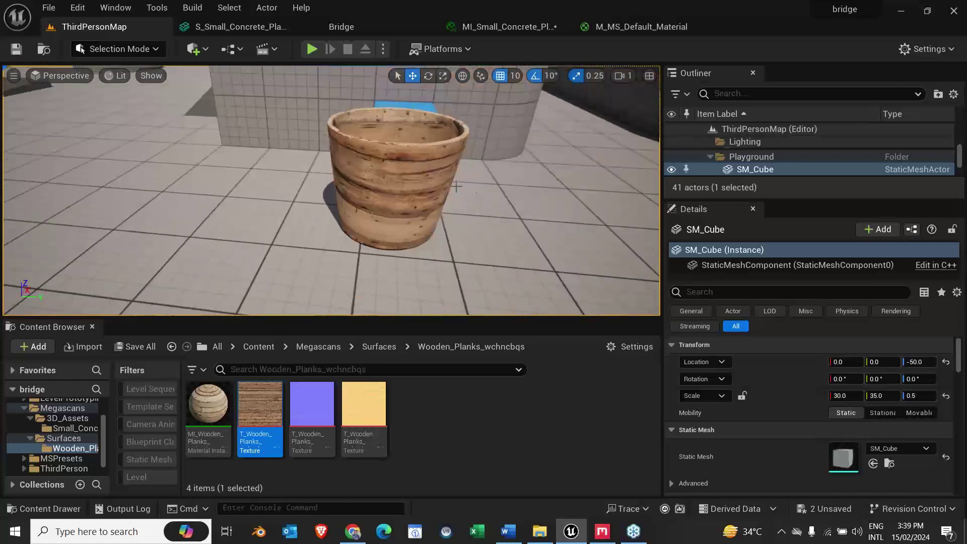
pyautogui.scroll(3, 439, 182)
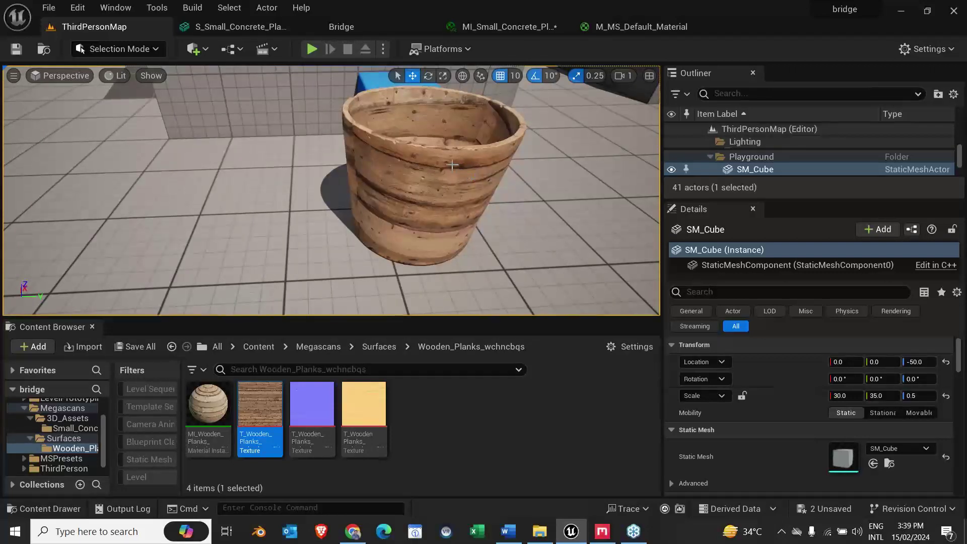
pyautogui.keyDown('alt'); pyautogui.moveTo(447, 159); pyautogui.dragTo(483, 201); pyautogui.keyUp('alt')
pyautogui.press('w')
pyautogui.moveTo(351, 198); pyautogui.dragTo(328, 212, button='right')
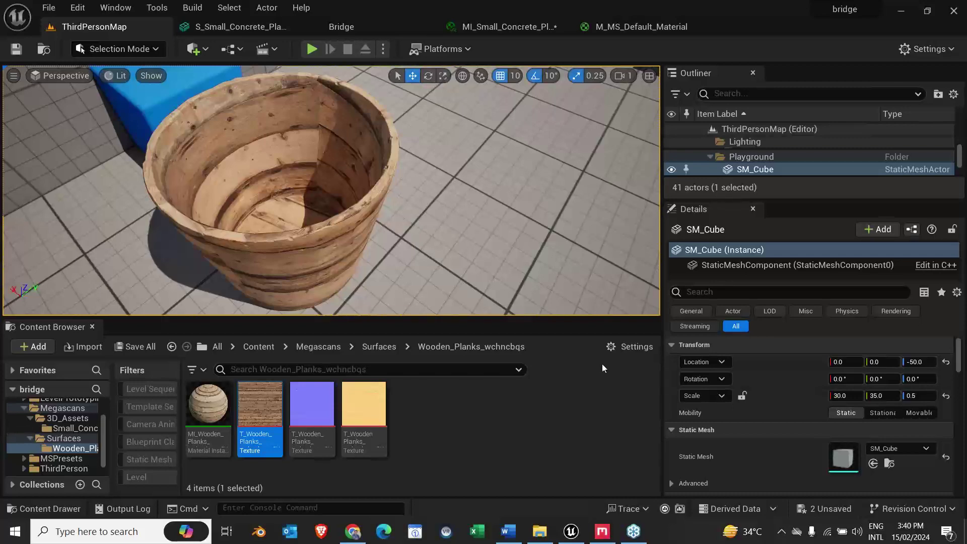
# Step: Switch to Quixel Mixer, view the Canyon Ground Gravel Coarse surface from several angles, and return to Unreal Editor
pyautogui.click(602, 531)
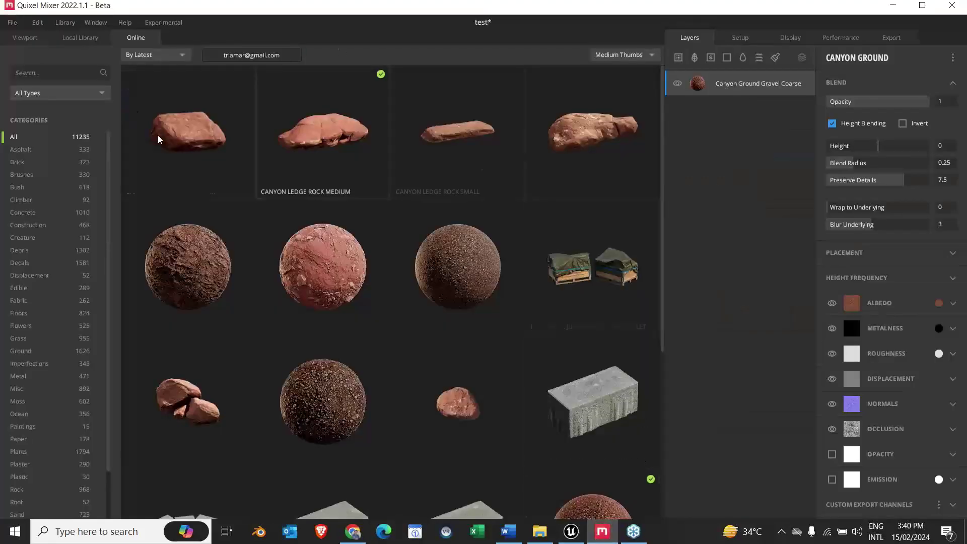
pyautogui.click(25, 37)
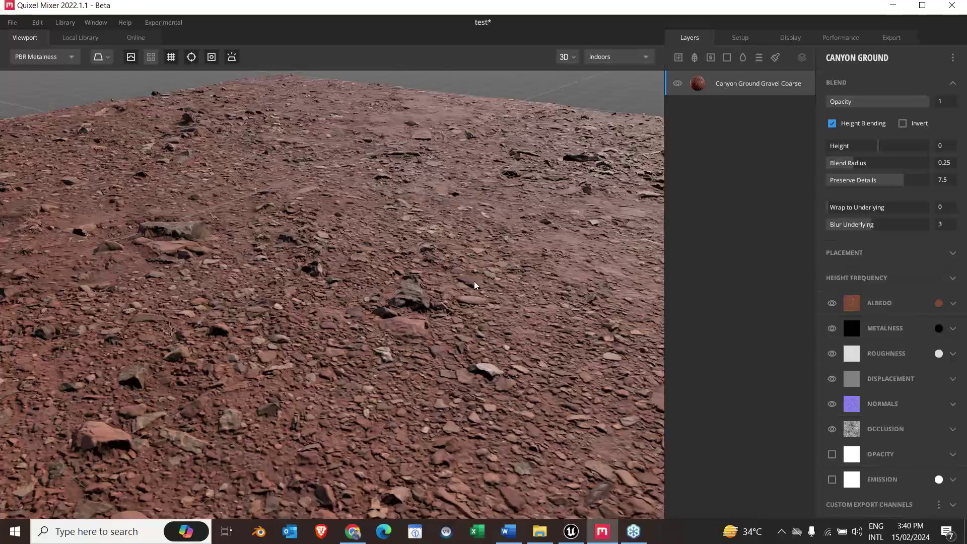
pyautogui.keyDown('alt'); pyautogui.moveTo(484, 221); pyautogui.dragTo(422, 261, button='right'); pyautogui.keyUp('alt')
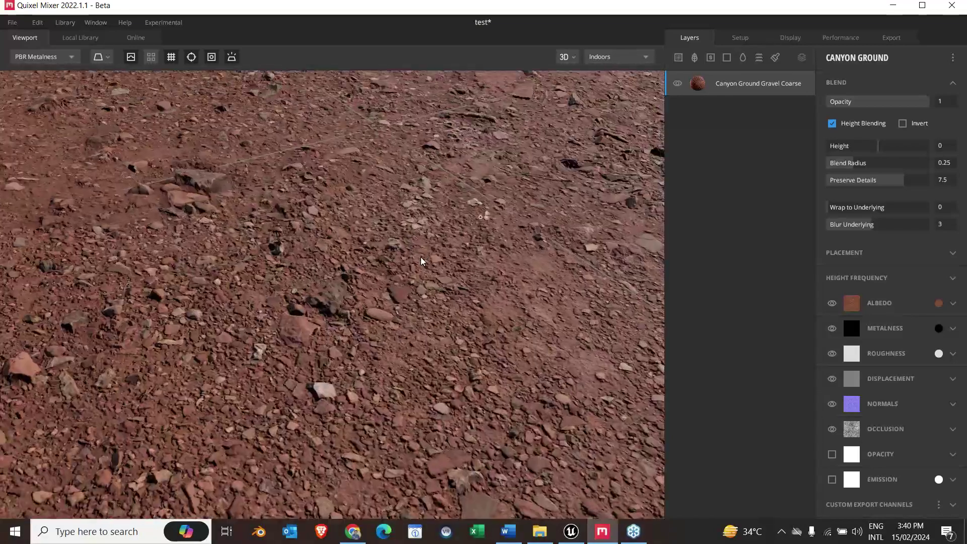
pyautogui.keyDown('alt'); pyautogui.moveTo(422, 260); pyautogui.dragTo(475, 281); pyautogui.keyUp('alt')
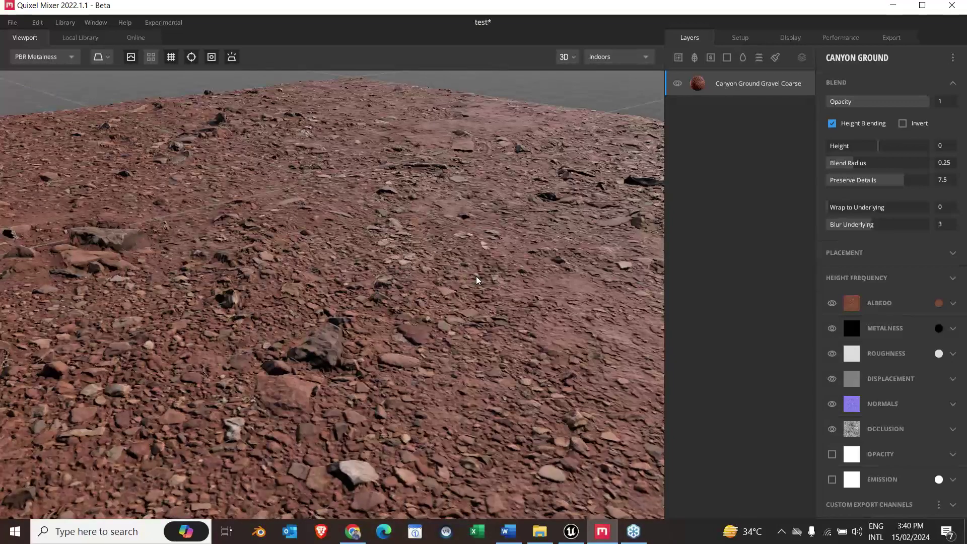
pyautogui.keyDown('alt'); pyautogui.moveTo(457, 268); pyautogui.dragTo(520, 274); pyautogui.keyUp('alt')
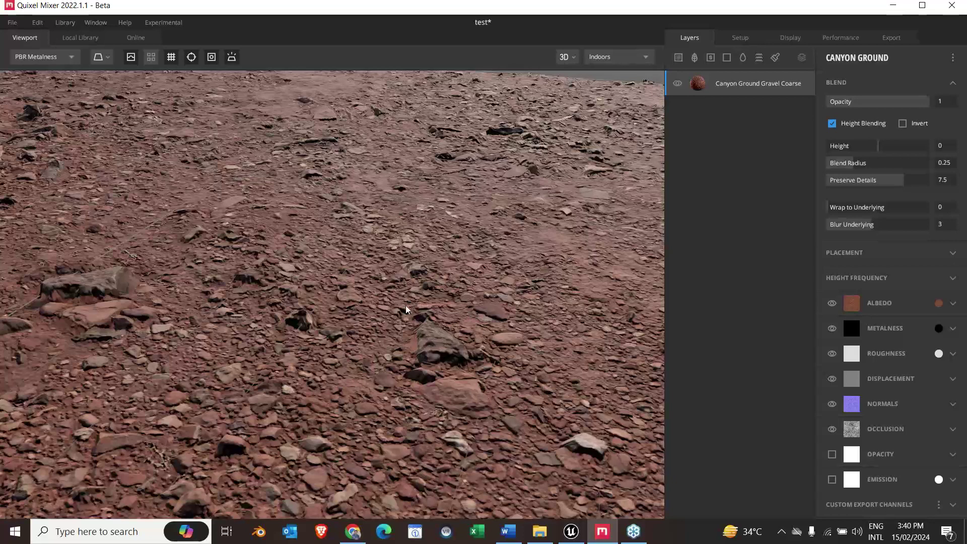
pyautogui.click(892, 6)
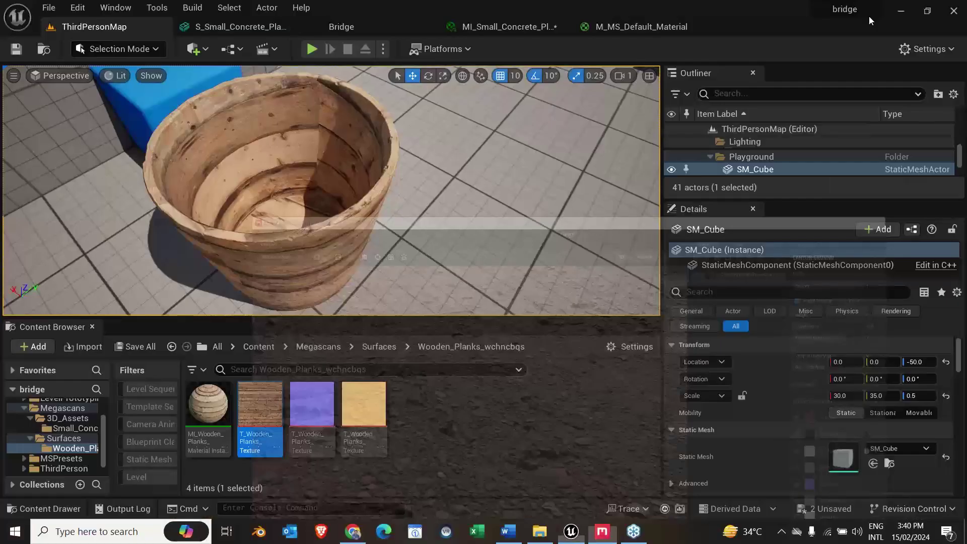
# Step: Look through the Small Concrete Planter's details and related assets in Bridge, and view its static mesh
pyautogui.click(398, 28)
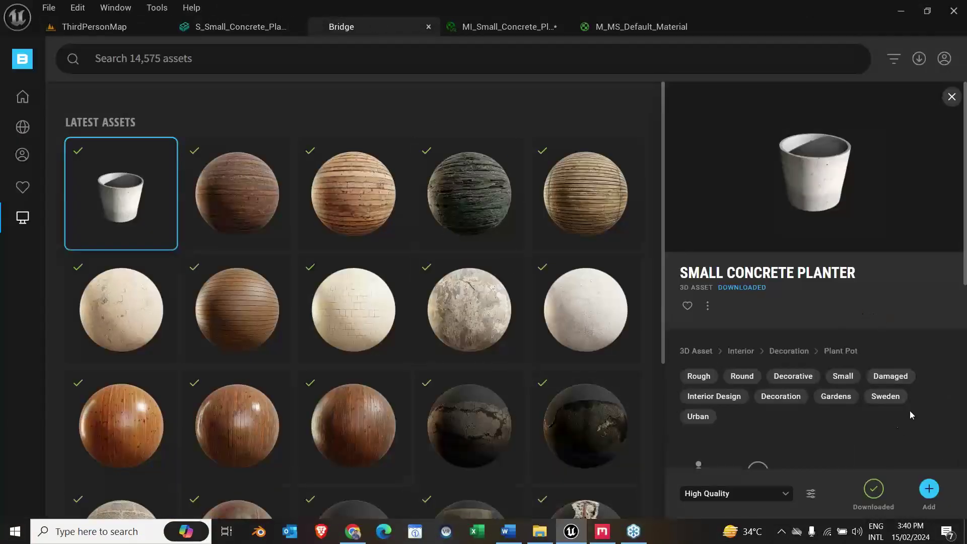
pyautogui.scroll(-3, 936, 357)
pyautogui.scroll(-1, 936, 354)
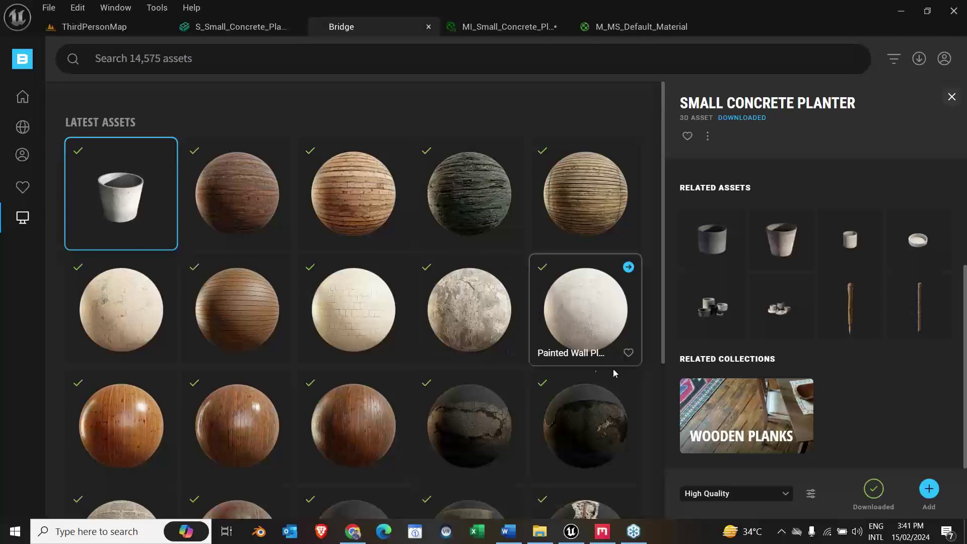
pyautogui.click(224, 29)
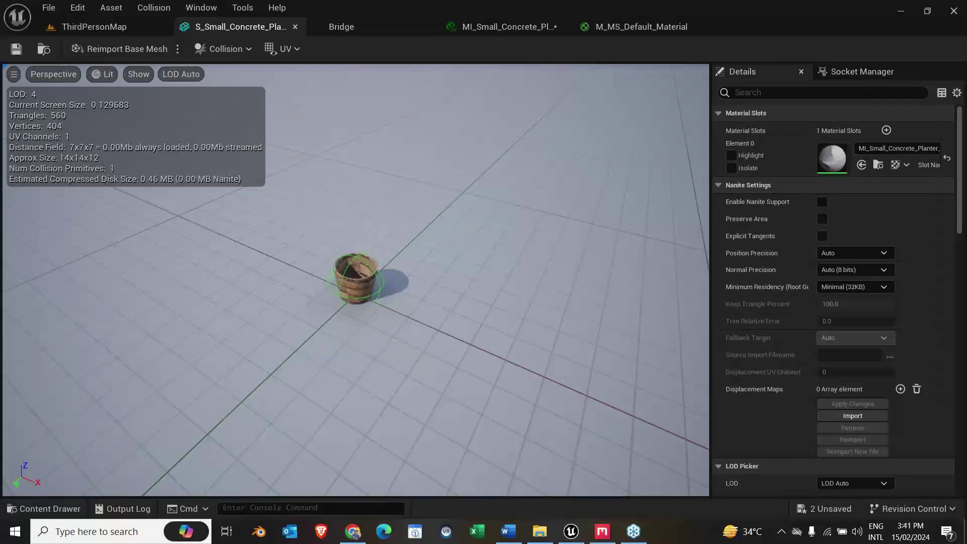
pyautogui.click(118, 31)
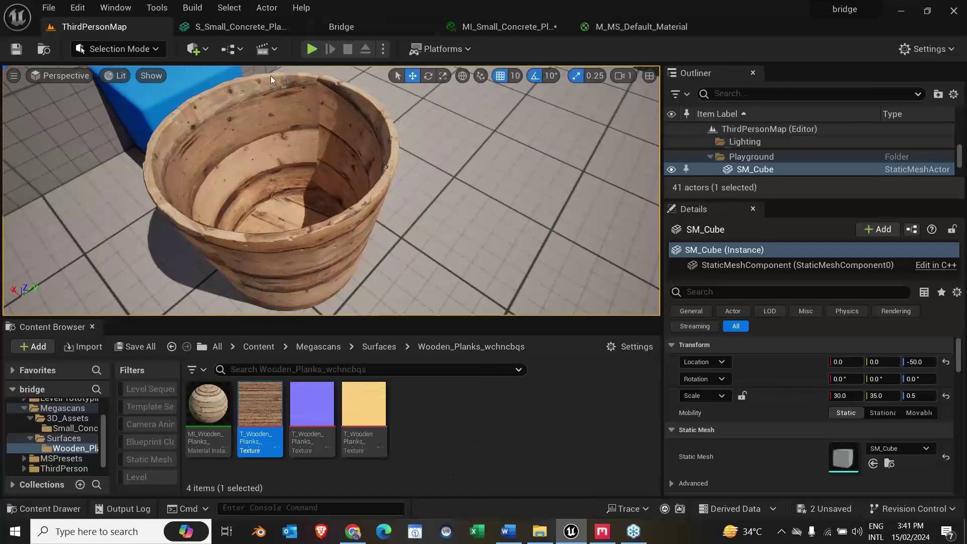
# Step: Show the local Megascans asset categories in Bridge
pyautogui.click(341, 27)
pyautogui.moveTo(19, 236)
pyautogui.click(26, 218)
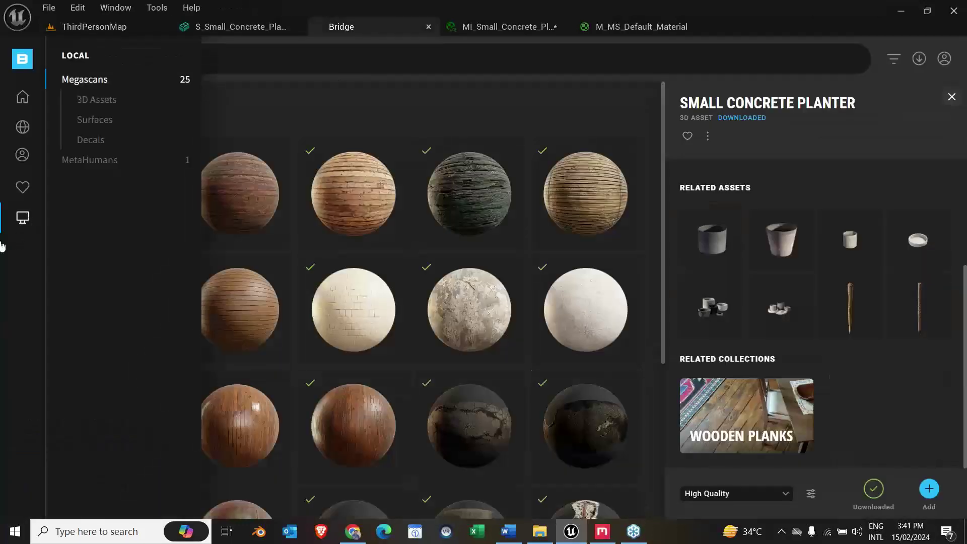
# Step: Show the local Megascans 3D assets, view the planter in ThirdPersonMap, and return to Bridge
pyautogui.click(115, 103)
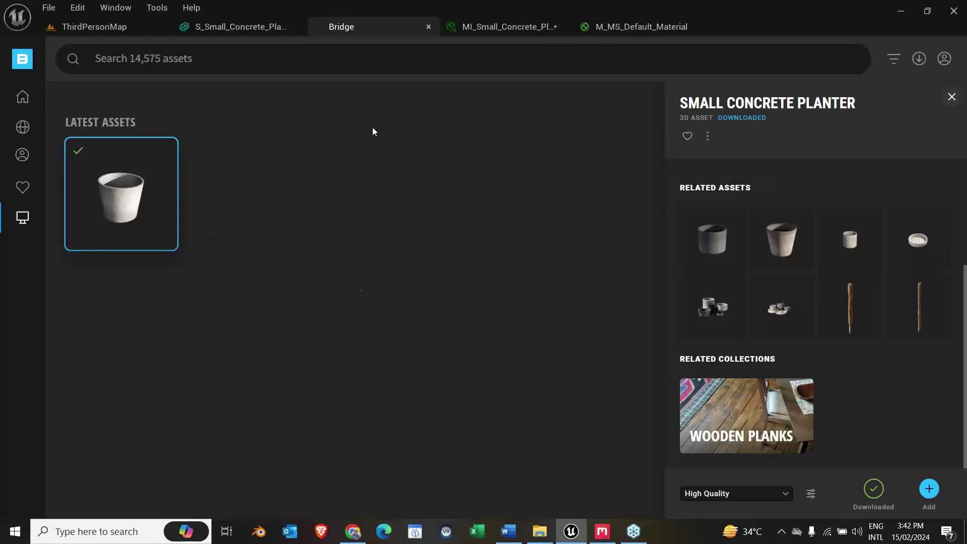
pyautogui.click(138, 22)
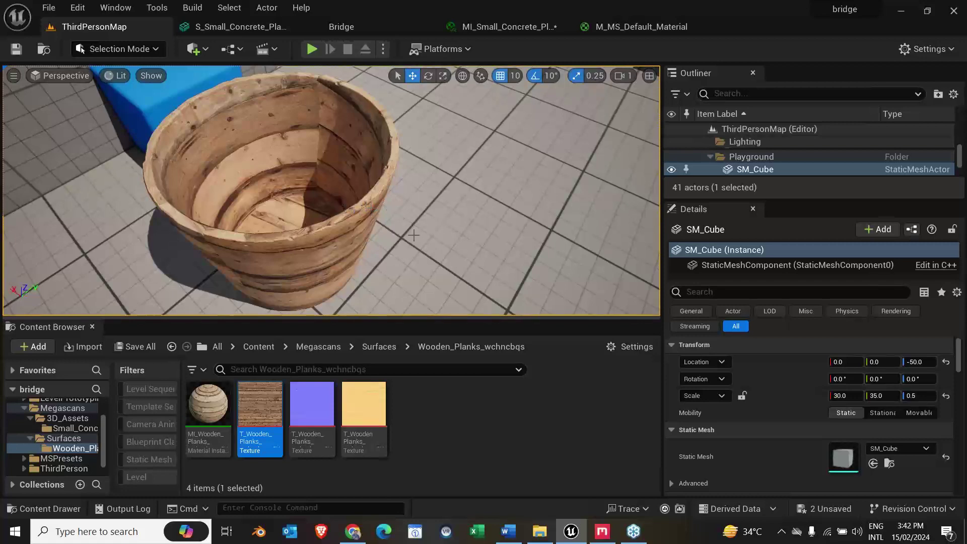
pyautogui.click(397, 30)
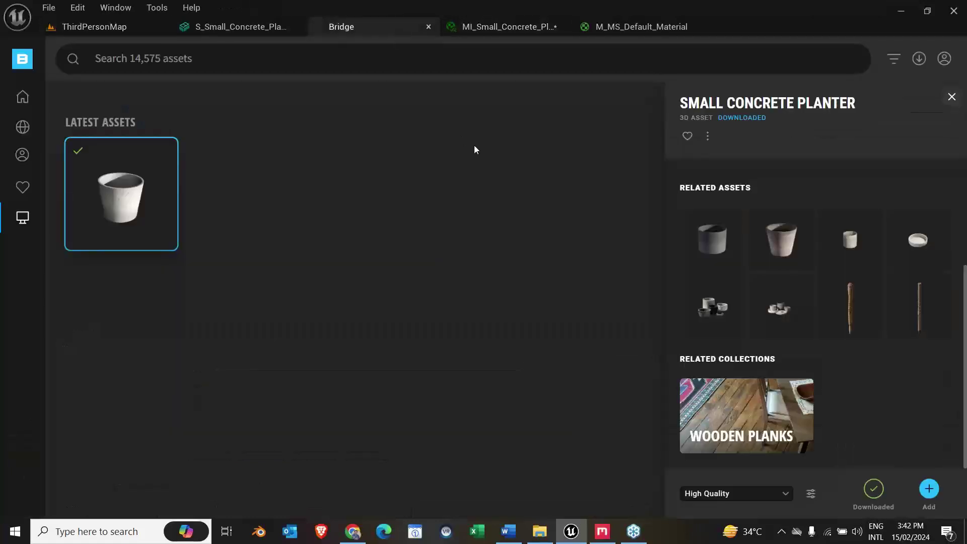
# Step: Browse the online Bark surfaces in Bridge and view the details of Nordic Forest Detail Bark Spruce
pyautogui.moveTo(25, 155)
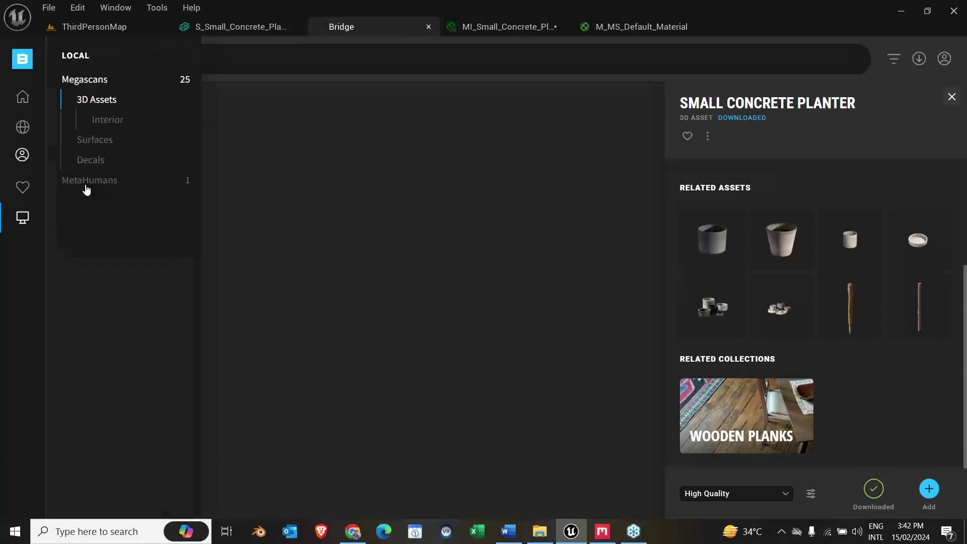
pyautogui.click(31, 101)
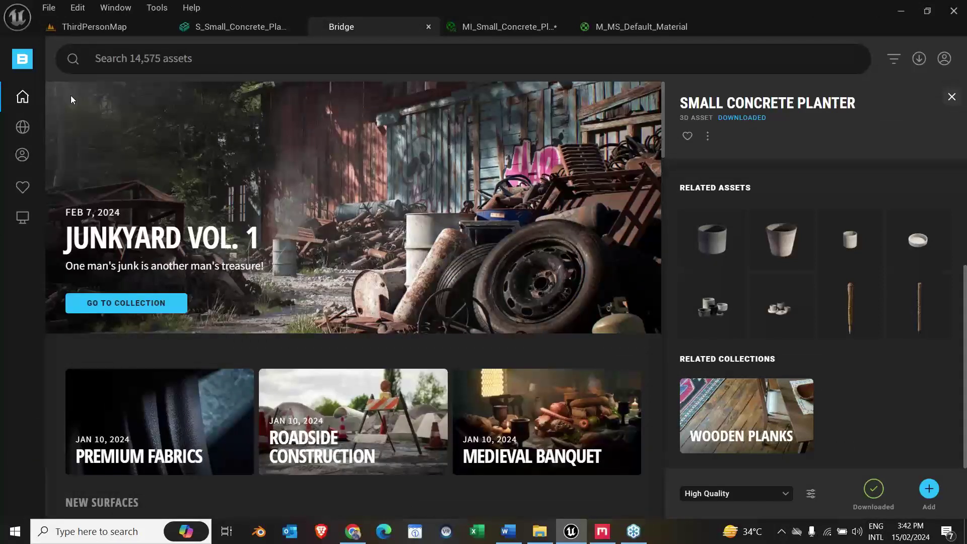
pyautogui.moveTo(32, 100)
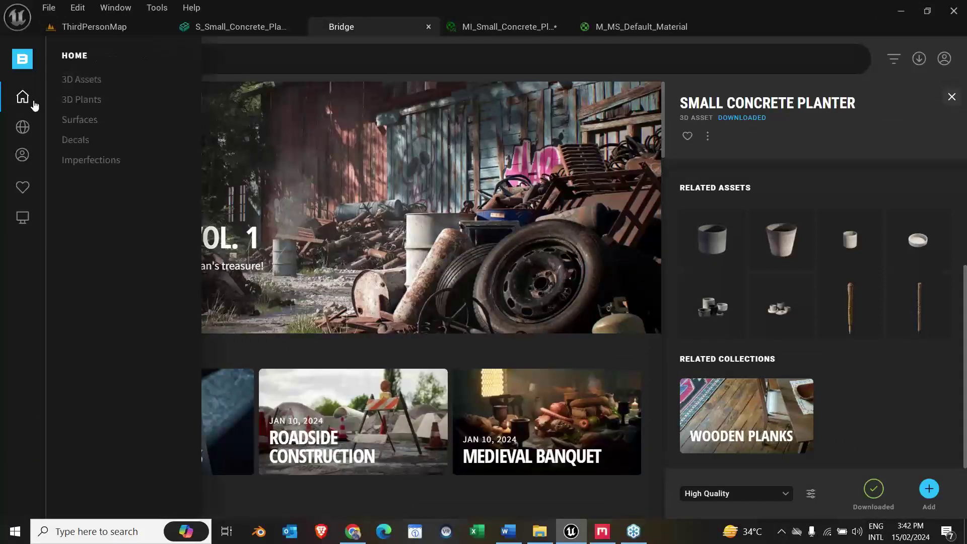
pyautogui.click(80, 123)
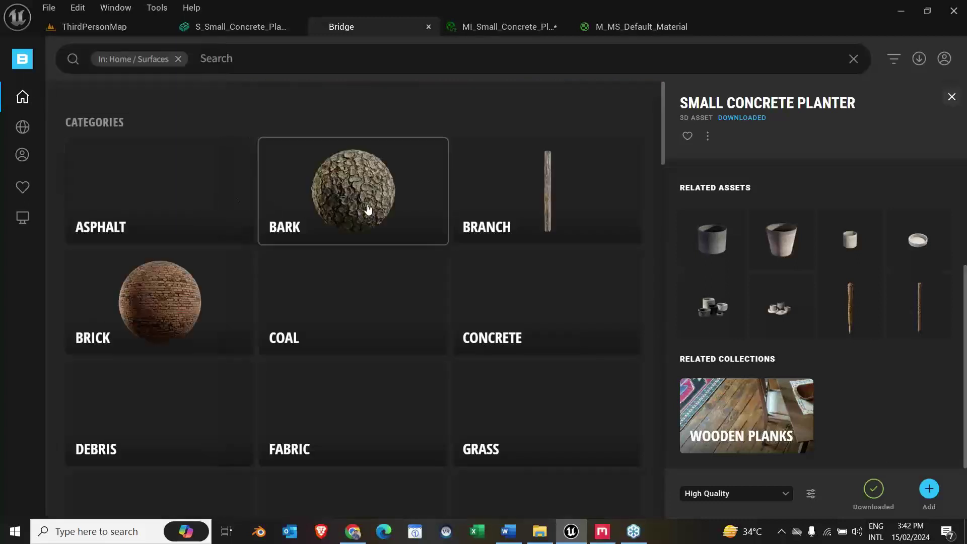
pyautogui.click(368, 209)
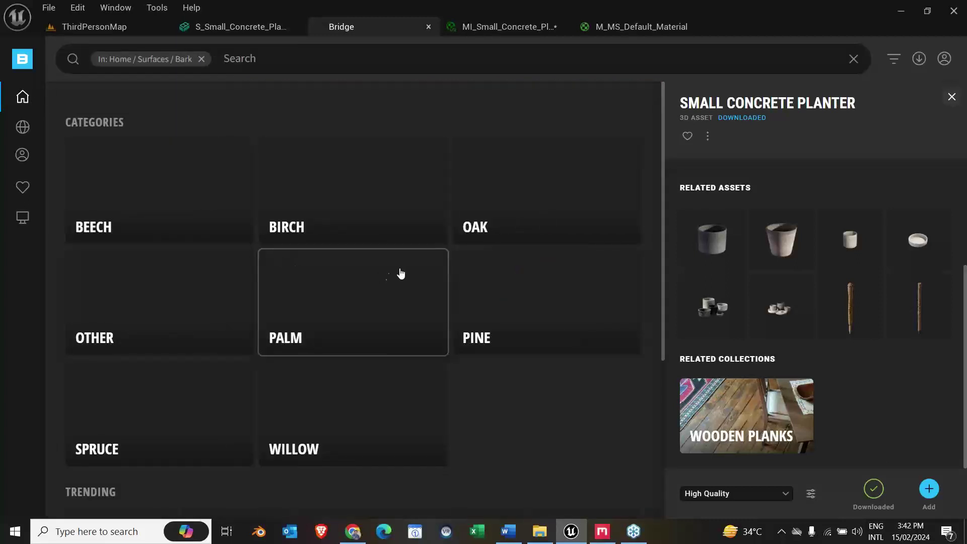
pyautogui.scroll(-5, 312, 246)
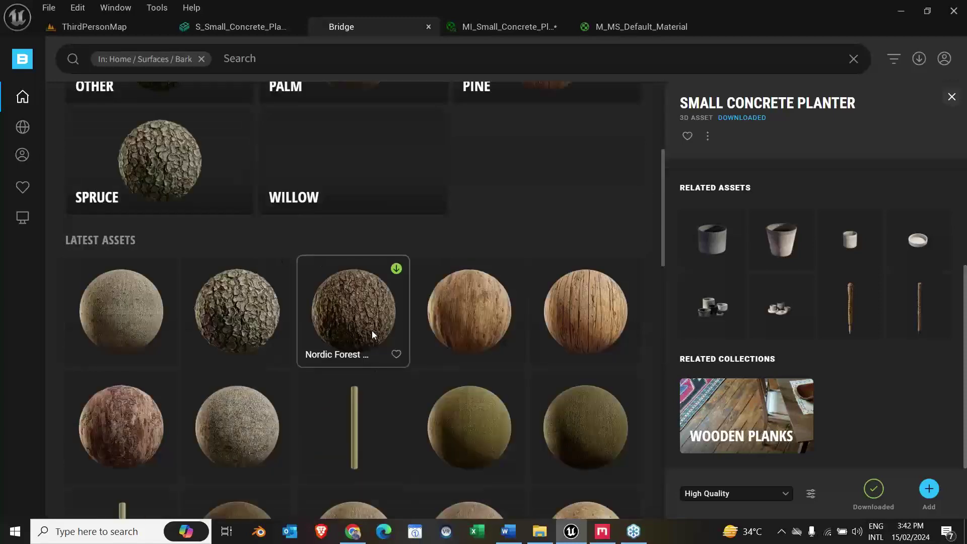
pyautogui.click(235, 313)
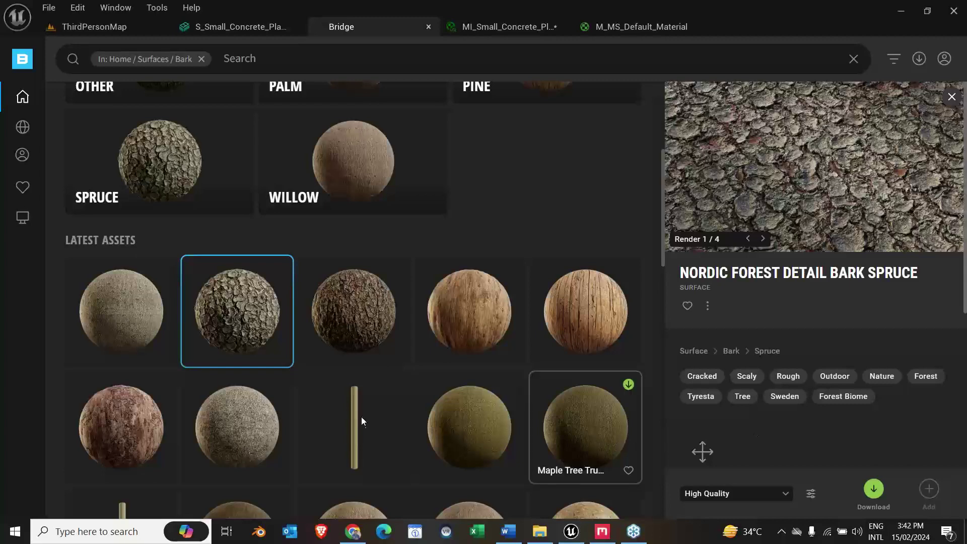
pyautogui.scroll(-6, 361, 416)
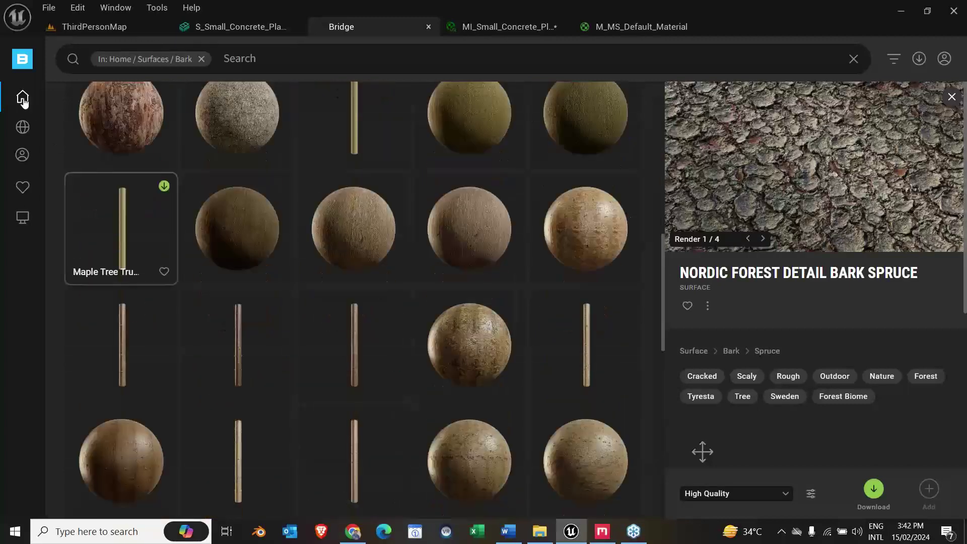
# Step: Look through the Gravel, Grass, Fabric, Debris and Concrete surface categories, ending with the Damaged concrete surfaces
pyautogui.click(22, 98)
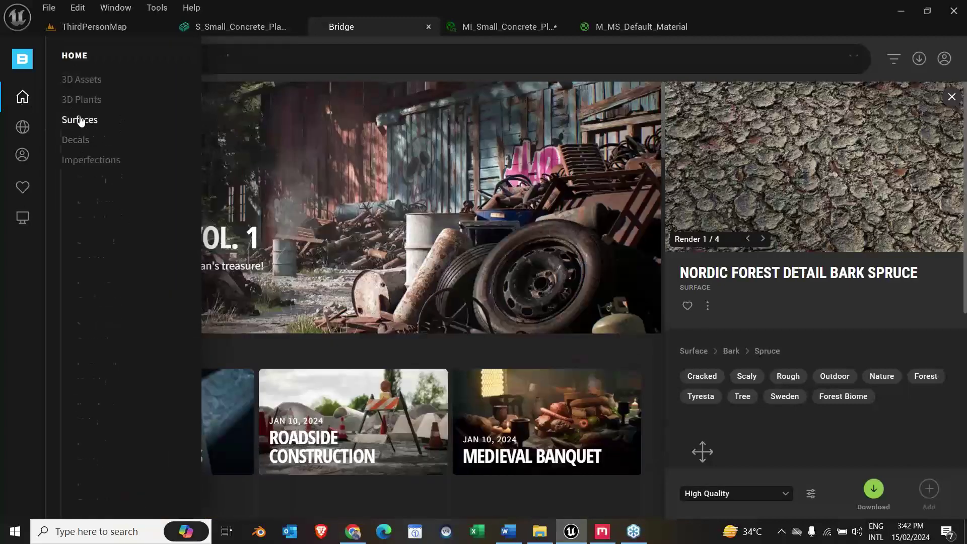
pyautogui.click(81, 121)
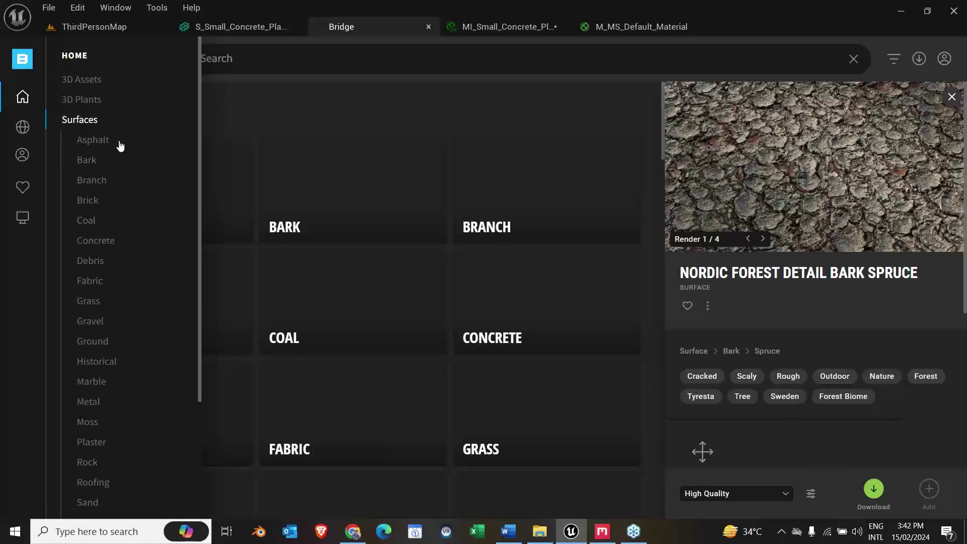
pyautogui.click(108, 327)
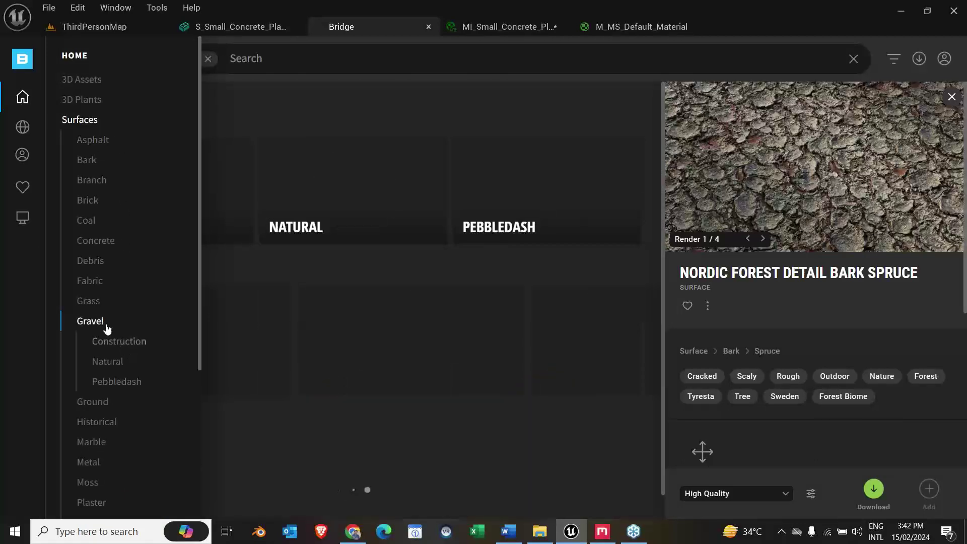
pyautogui.click(91, 301)
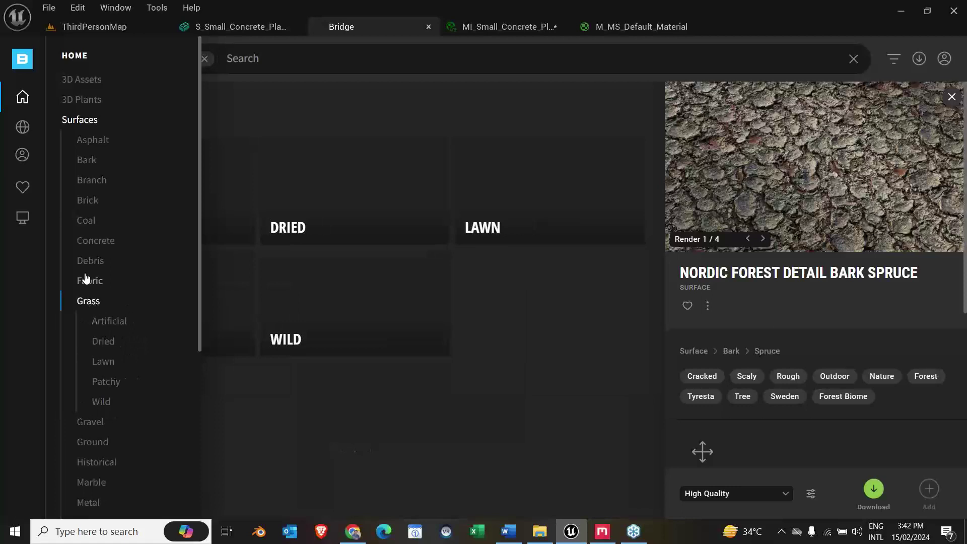
pyautogui.click(86, 280)
pyautogui.click(87, 261)
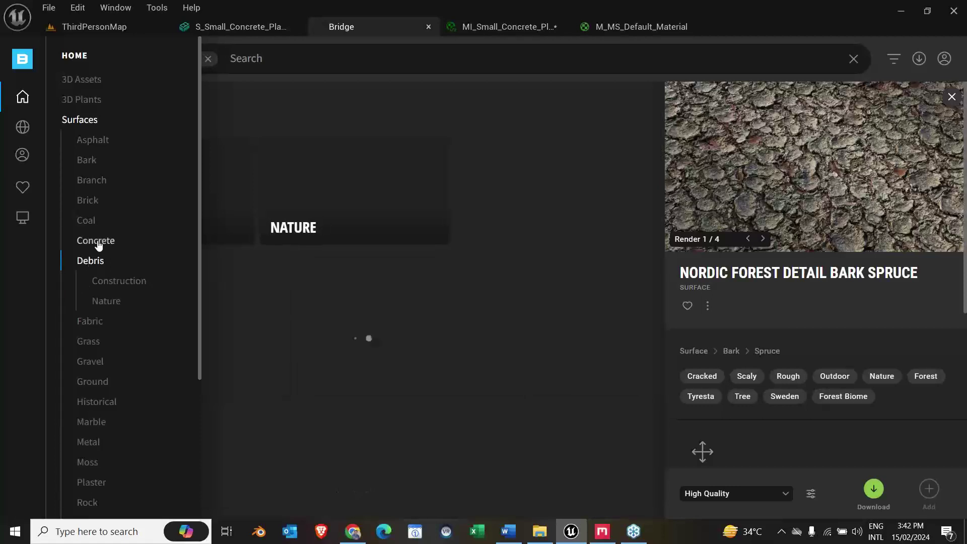
pyautogui.click(97, 242)
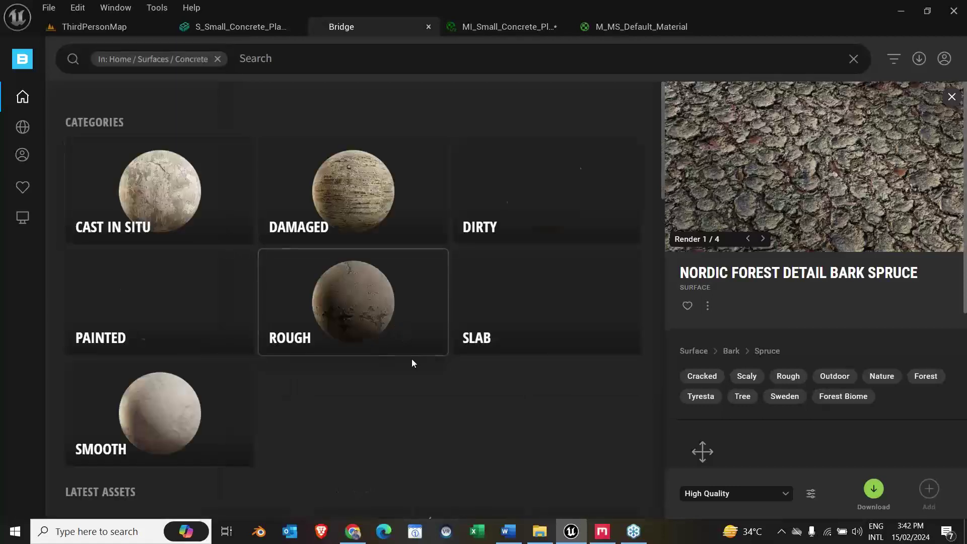
pyautogui.click(362, 200)
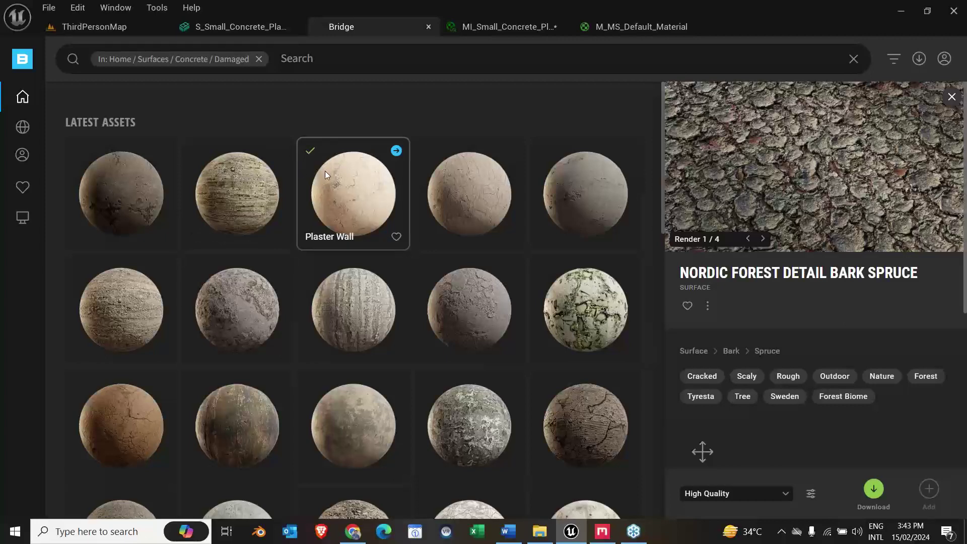
# Step: Use Windows Magnifier to inspect the Plaster Wall thumbnail up close, restore the zoom, and minimize Magnifier
pyautogui.press('super')
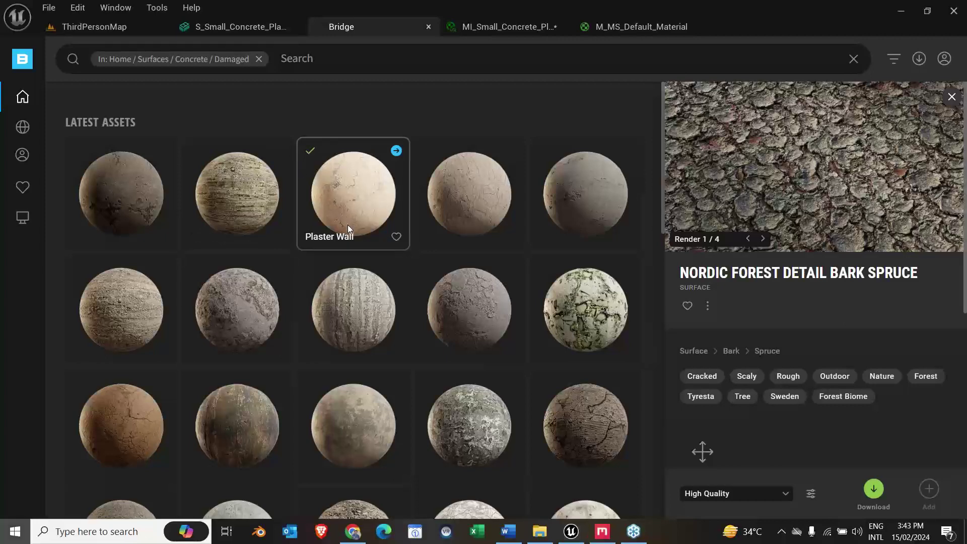
pyautogui.write('magi')
pyautogui.press('Return')
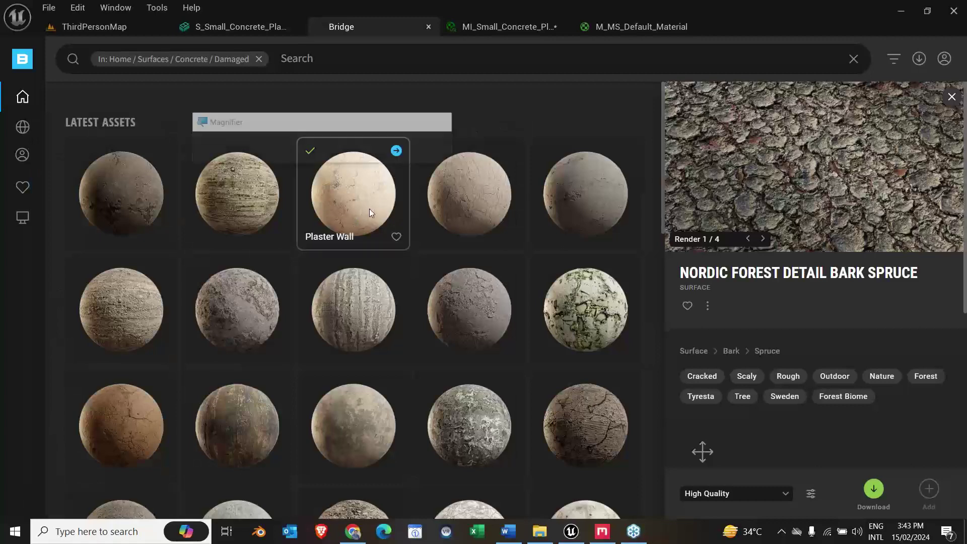
pyautogui.click(659, 531)
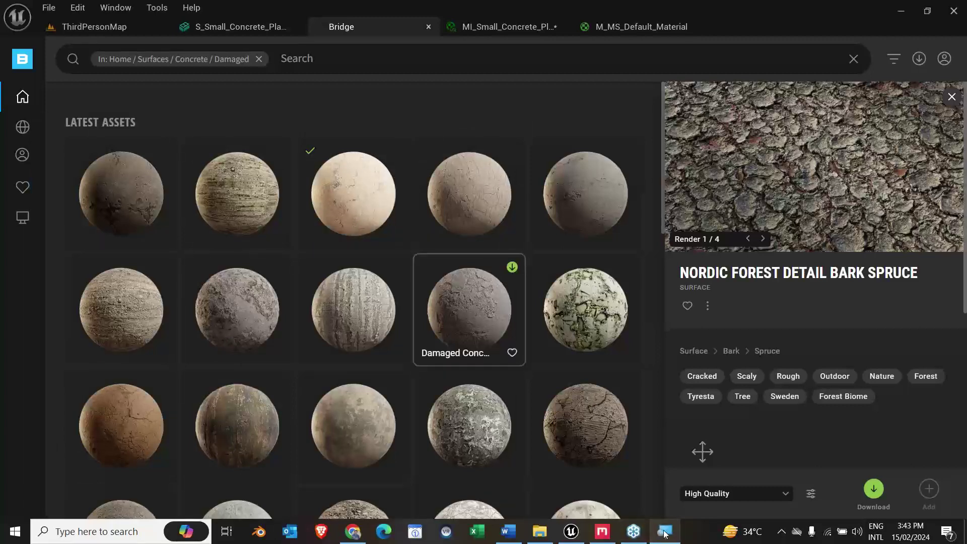
pyautogui.click(239, 62)
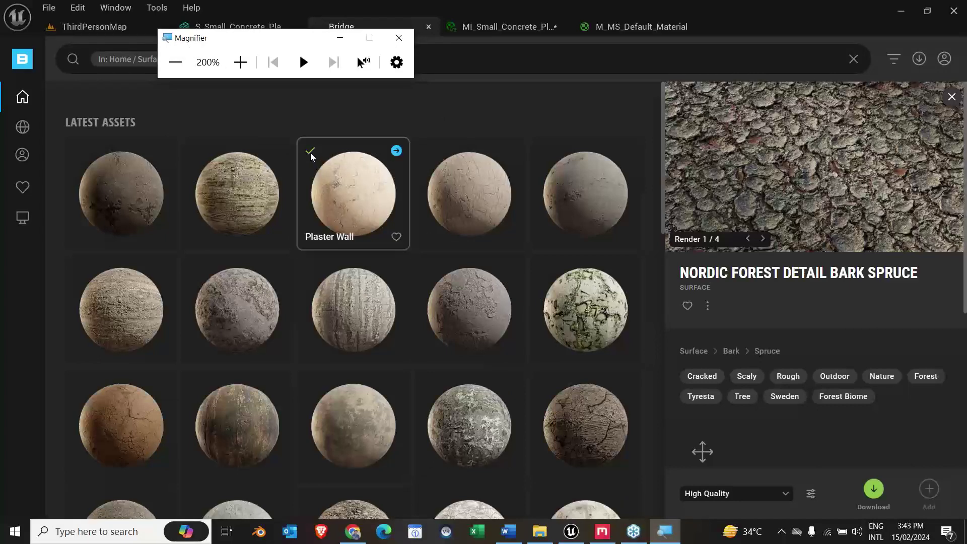
pyautogui.press('super+minus')
pyautogui.click(340, 38)
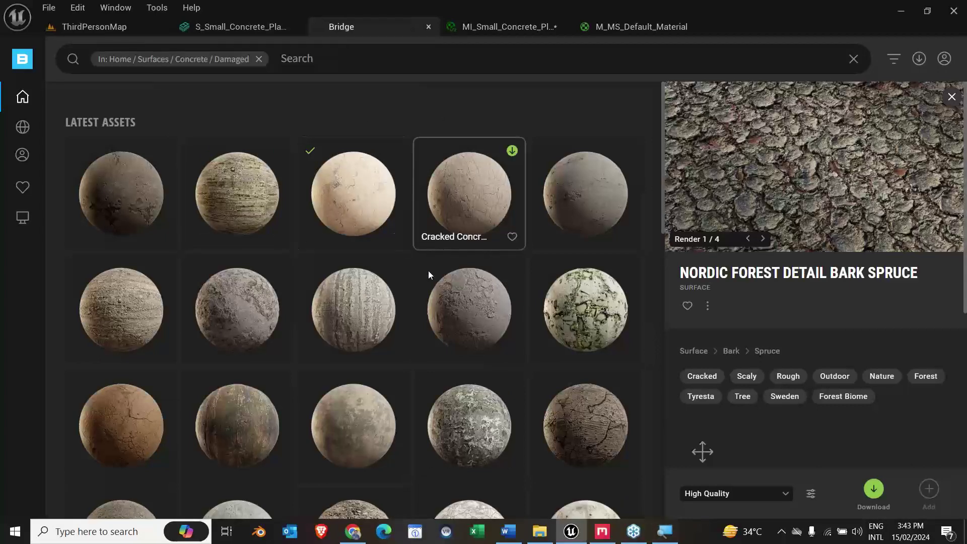
# Step: Open the Stained Concrete Ceiling surface and view its preview renders
pyautogui.click(249, 203)
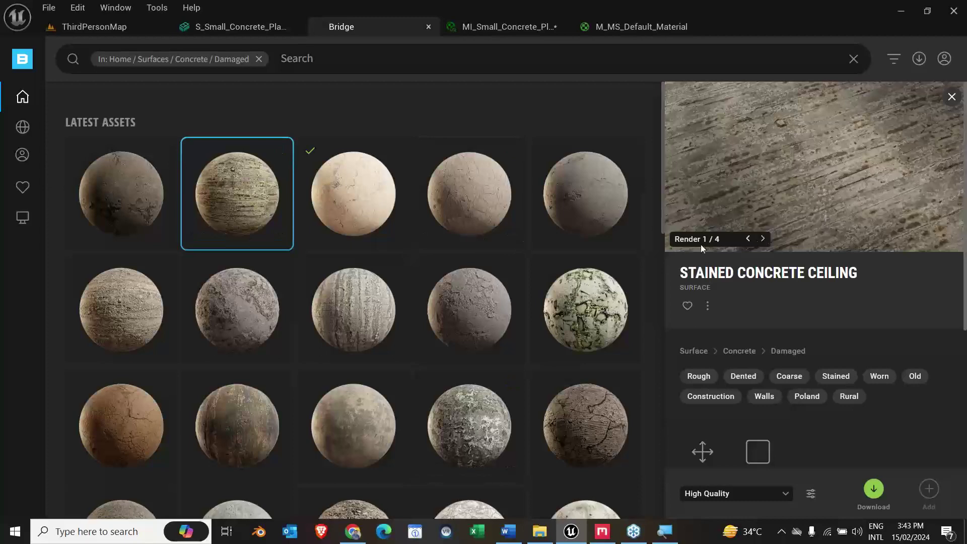
pyautogui.click(763, 238)
pyautogui.click(762, 238)
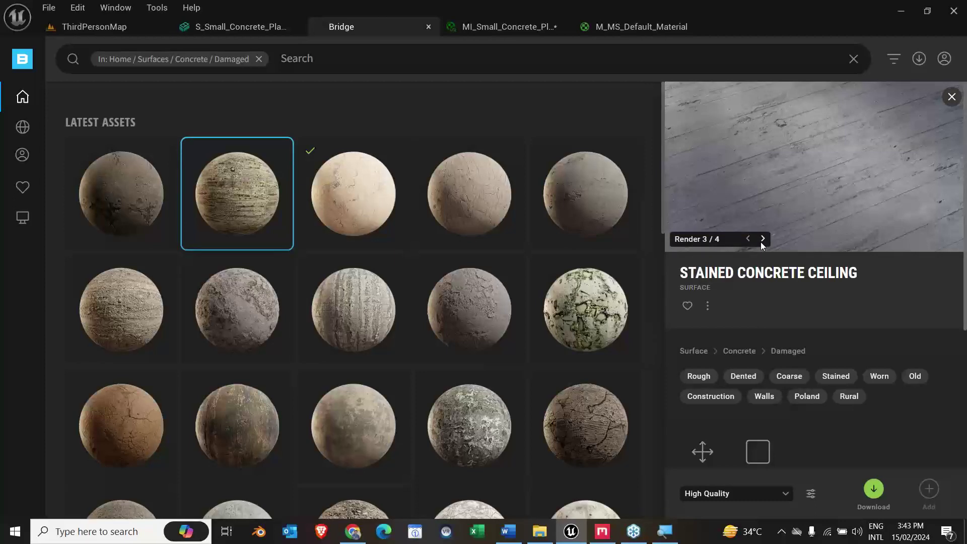
pyautogui.click(762, 239)
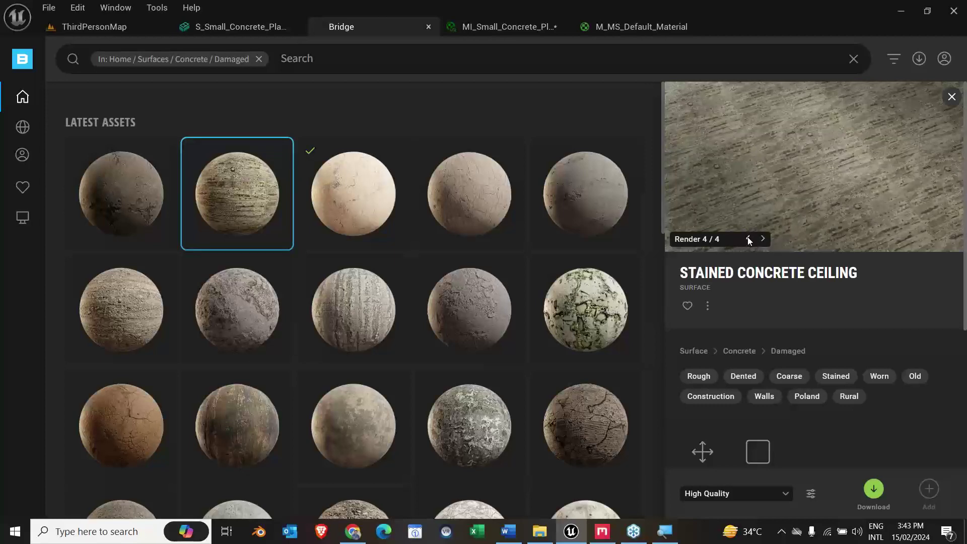
pyautogui.click(748, 239)
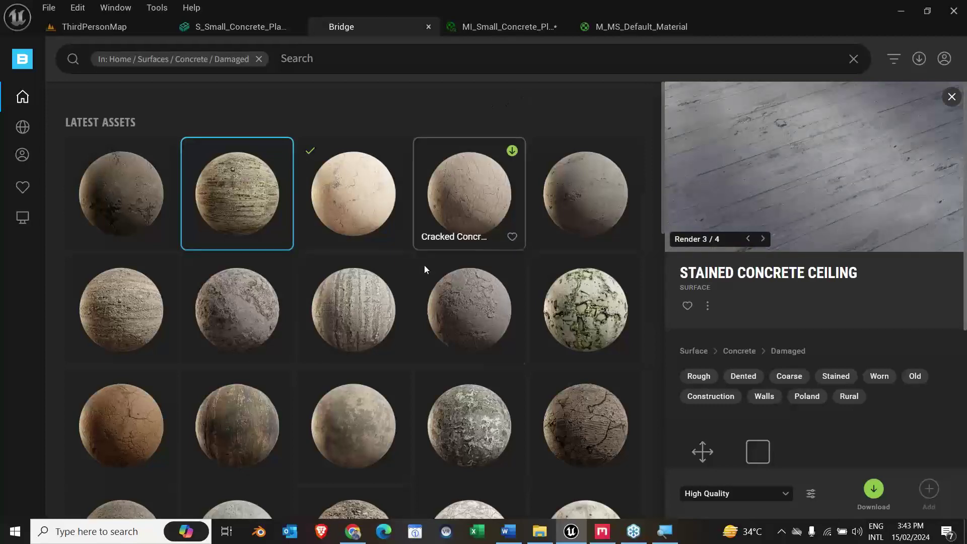
# Step: Download the Stained Concrete Ceiling surface in High Quality
pyautogui.click(761, 492)
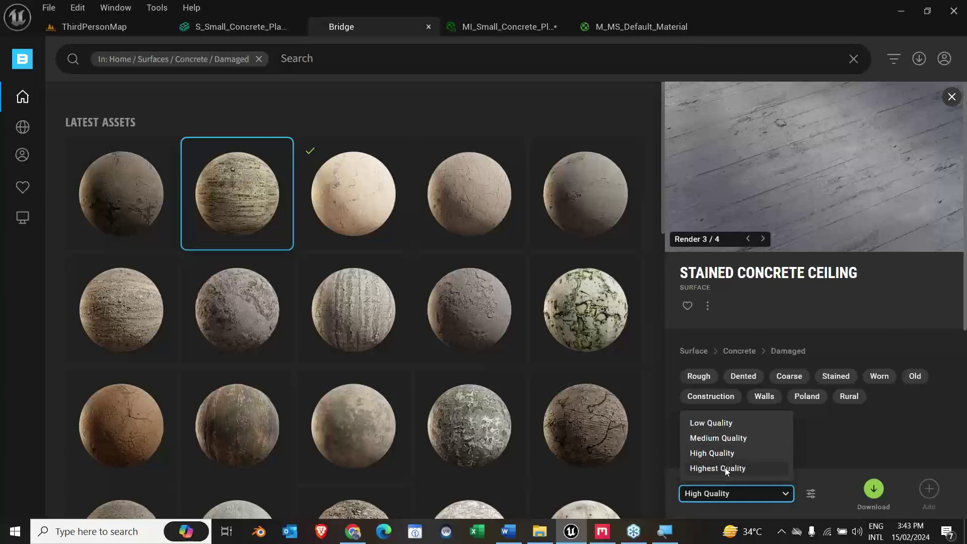
pyautogui.click(726, 455)
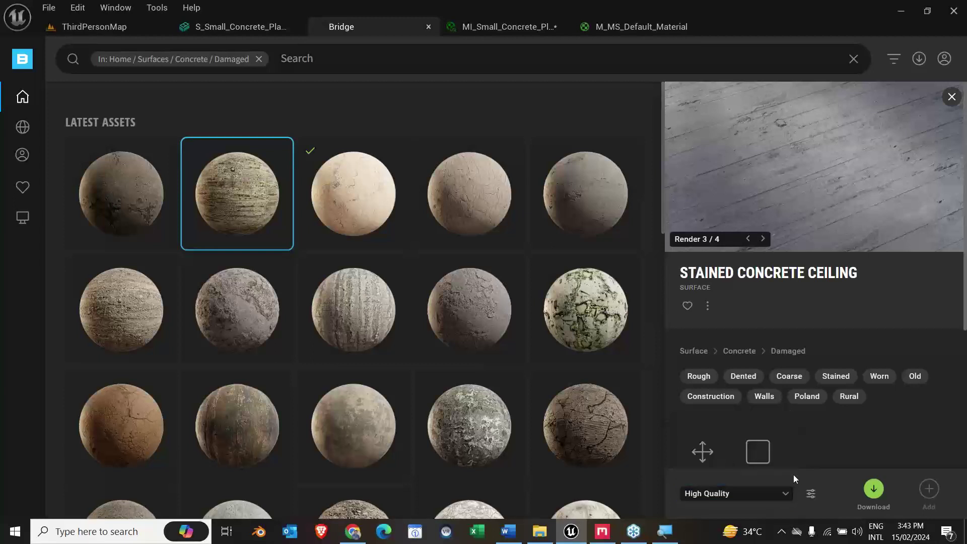
pyautogui.click(872, 489)
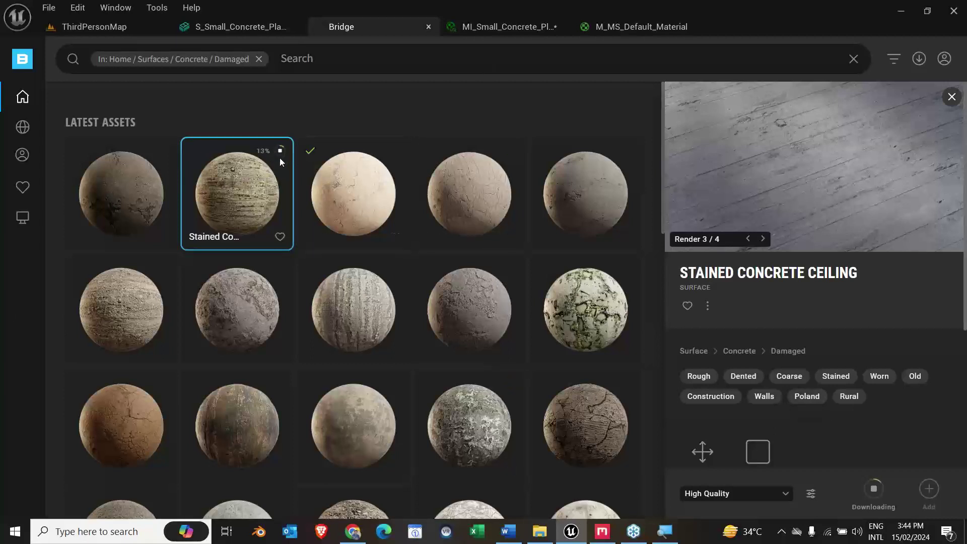
# Step: Browse the online Decals categories and latest decal assets in Bridge
pyautogui.moveTo(27, 133)
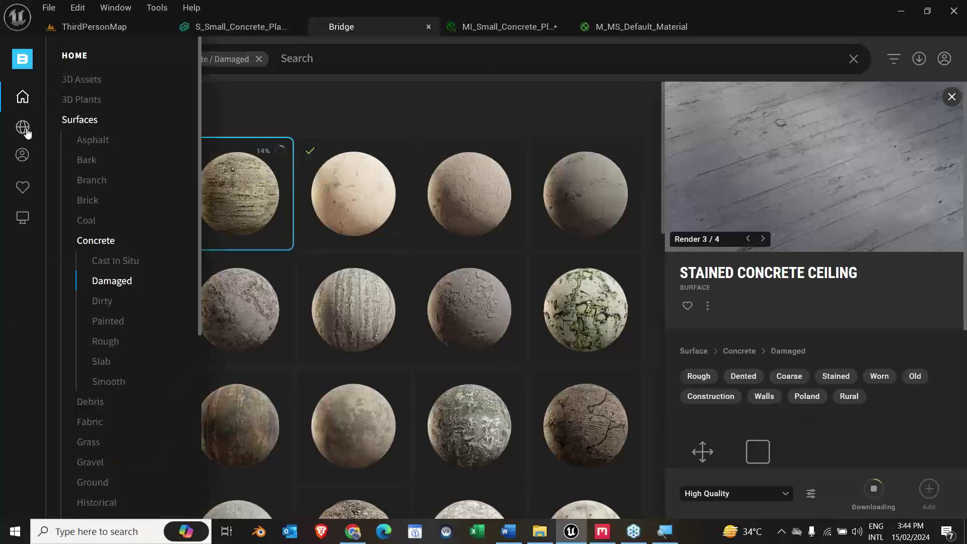
pyautogui.click(29, 101)
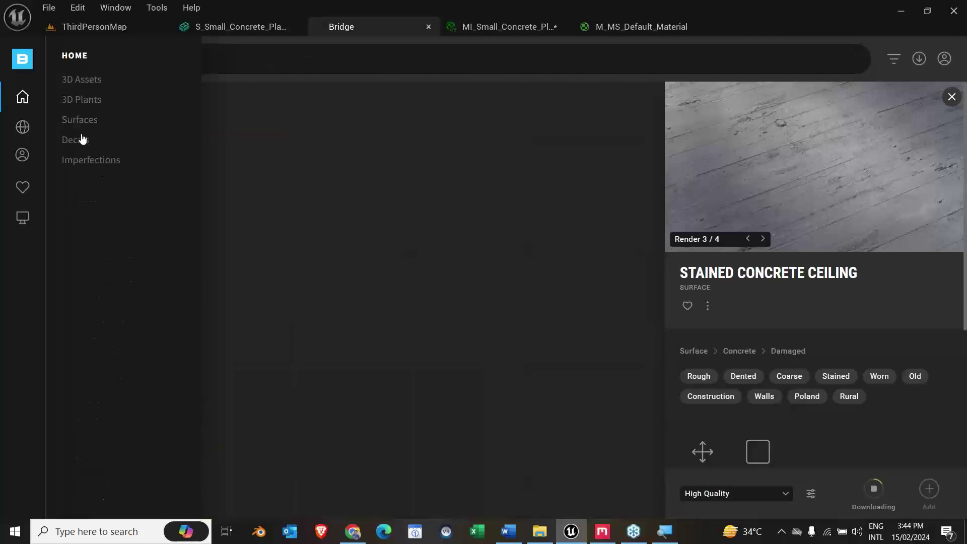
pyautogui.click(82, 140)
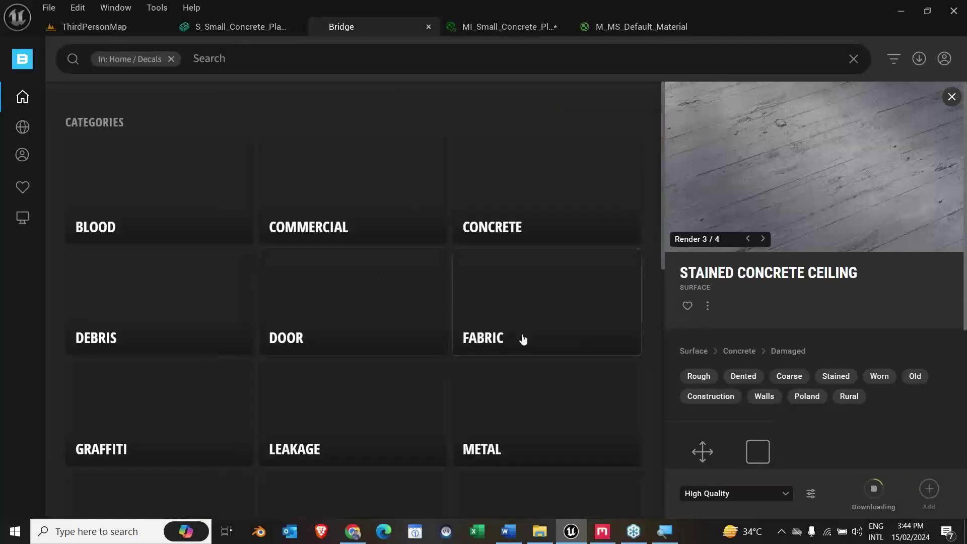
pyautogui.scroll(-3, 522, 336)
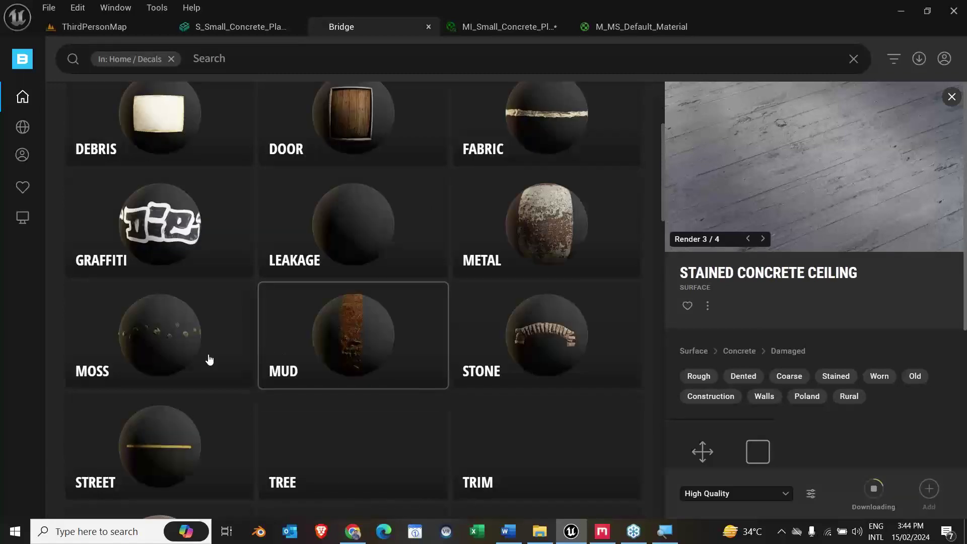
pyautogui.scroll(-5, 197, 365)
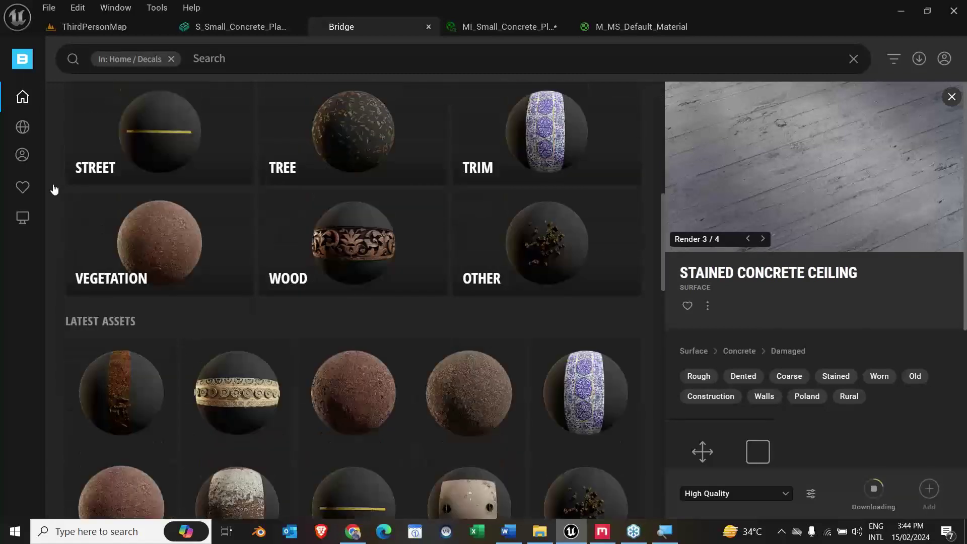
# Step: Download the Metal Rust Pile decal from the Metal / Scrap decals in High Quality and mark it as a favourite
pyautogui.moveTo(21, 157)
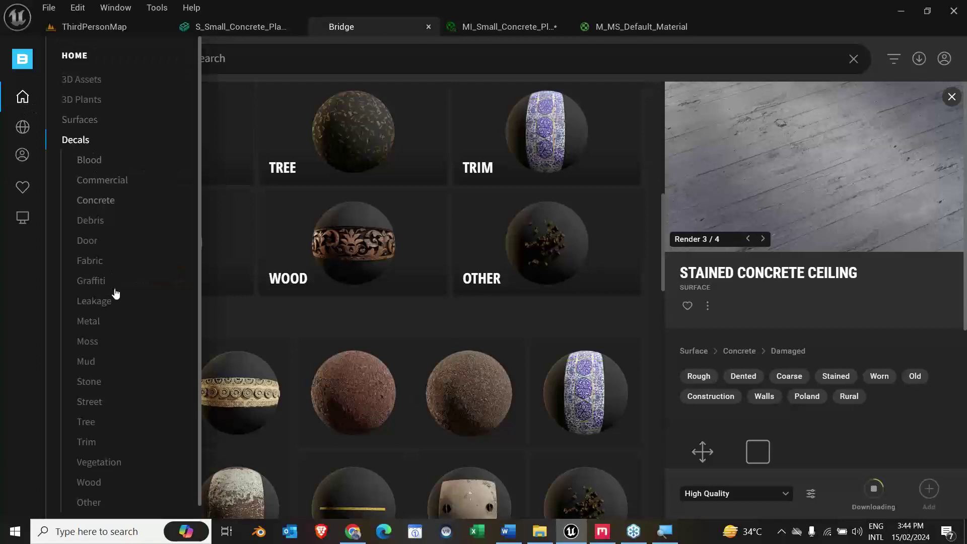
pyautogui.scroll(-1, 104, 307)
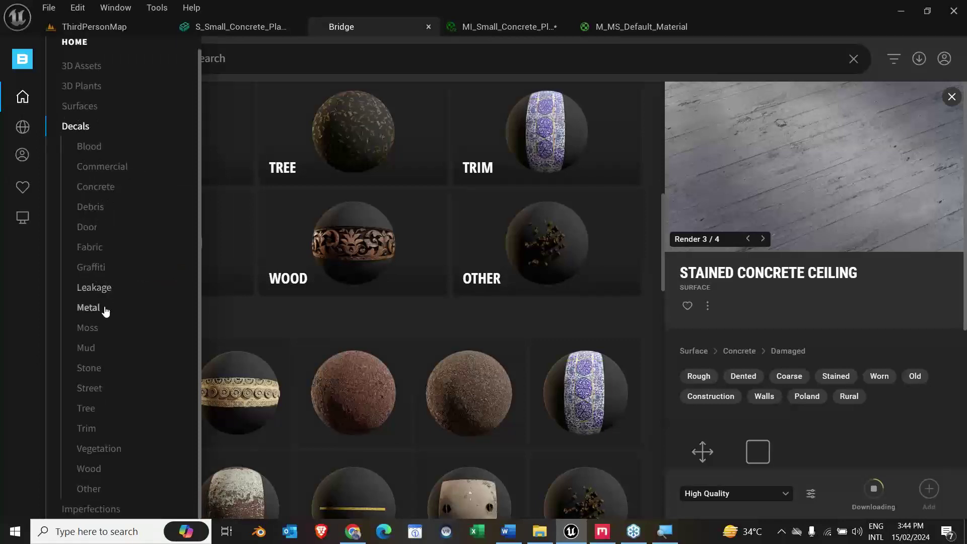
pyautogui.click(91, 307)
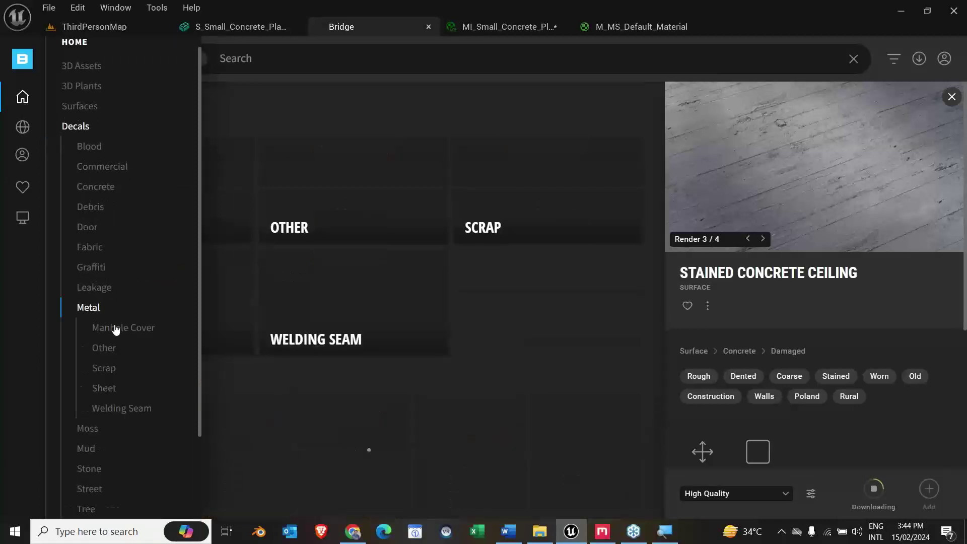
pyautogui.click(105, 368)
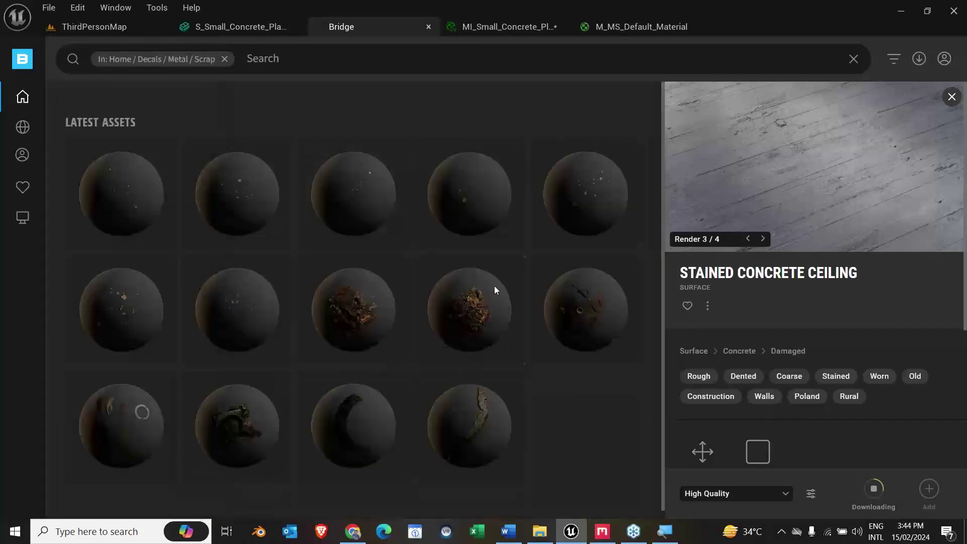
pyautogui.click(360, 320)
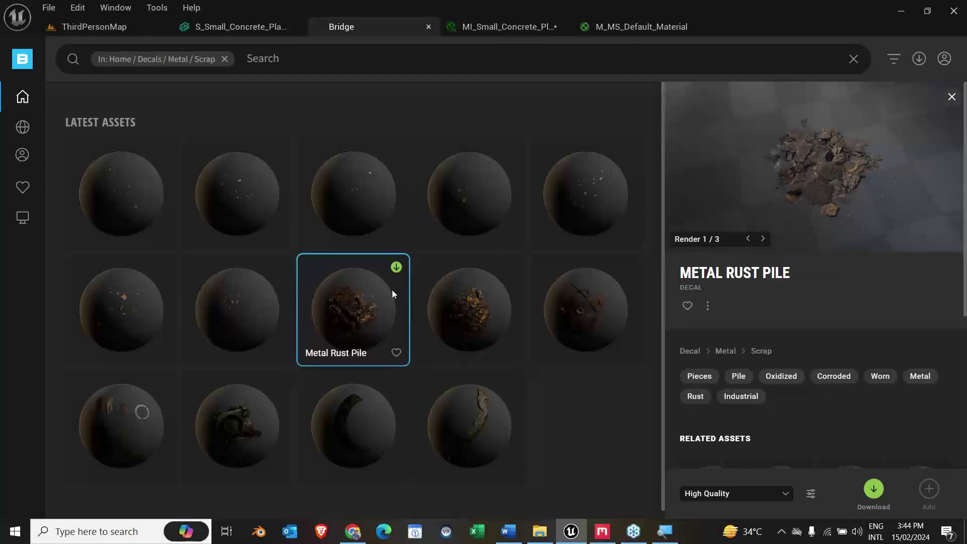
pyautogui.click(396, 268)
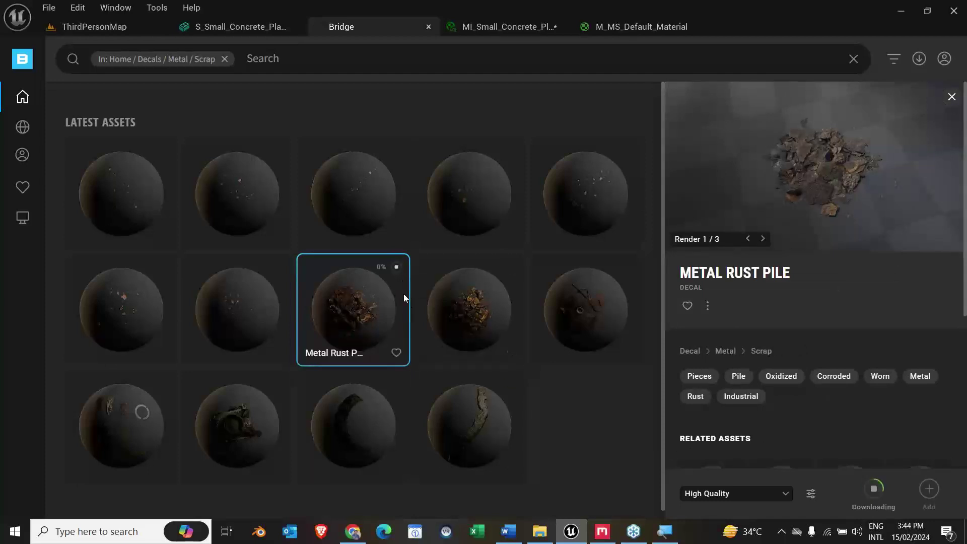
pyautogui.click(396, 352)
# Step: Find the downloaded Leakage decal among the local Bridge assets and add it to the project
pyautogui.click(20, 213)
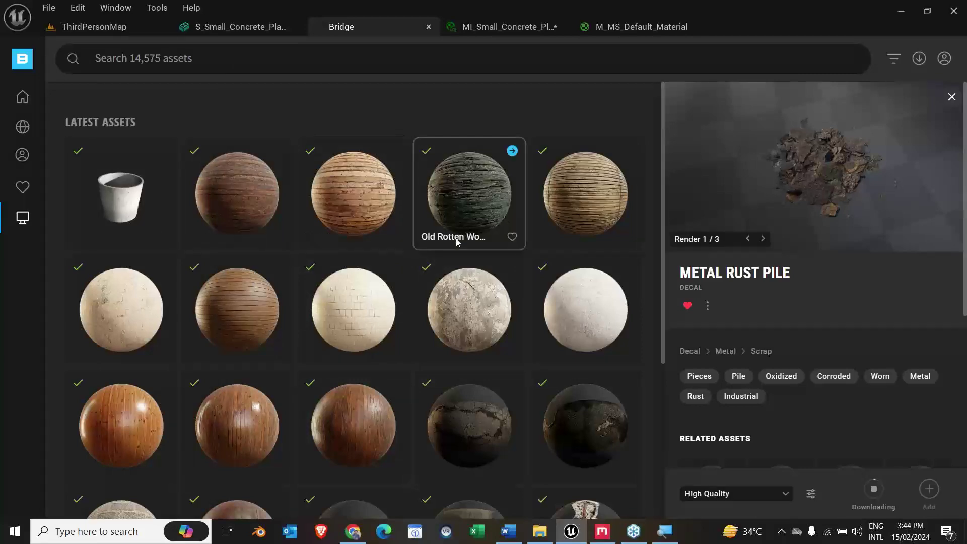
pyautogui.scroll(-5, 457, 244)
pyautogui.scroll(5, 457, 249)
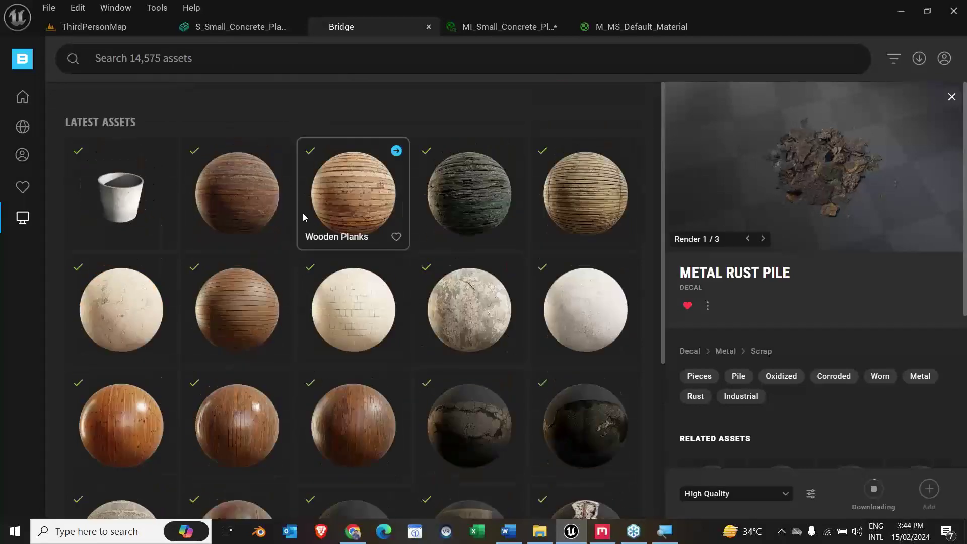
pyautogui.click(136, 28)
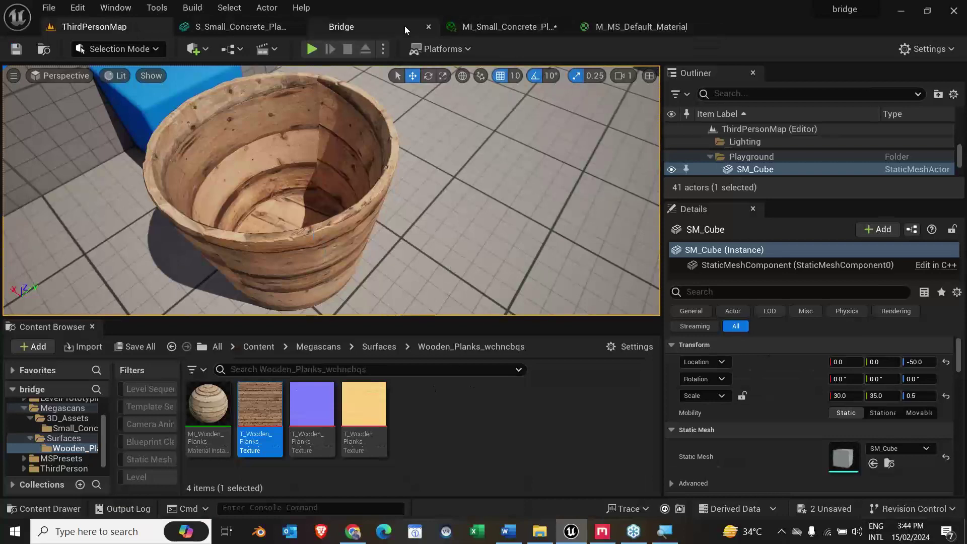
pyautogui.click(400, 26)
pyautogui.scroll(-5, 276, 303)
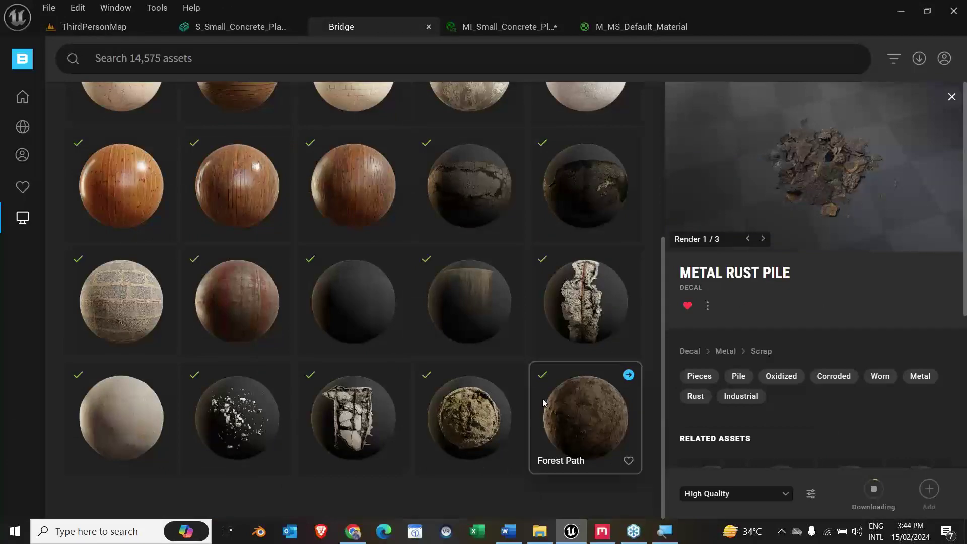
pyautogui.click(488, 302)
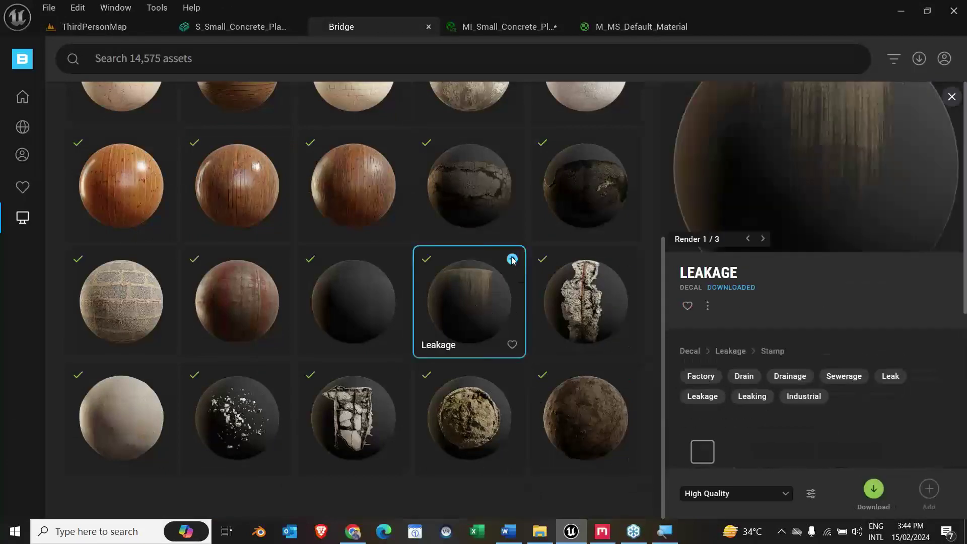
pyautogui.click(512, 259)
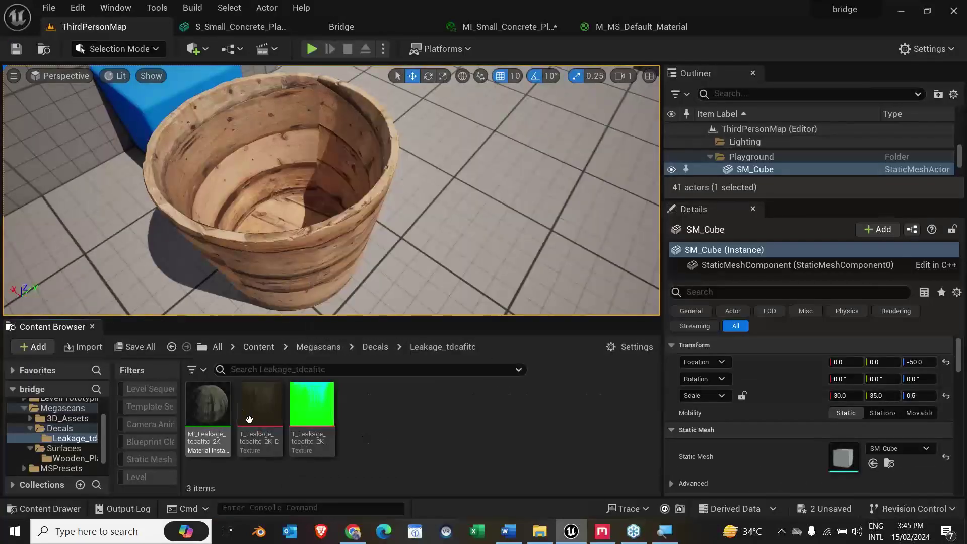
# Step: Place the Leakage decal's material instance on the floor beside the wooden bucket in the level
pyautogui.click(60, 428)
pyautogui.doubleClick(199, 418)
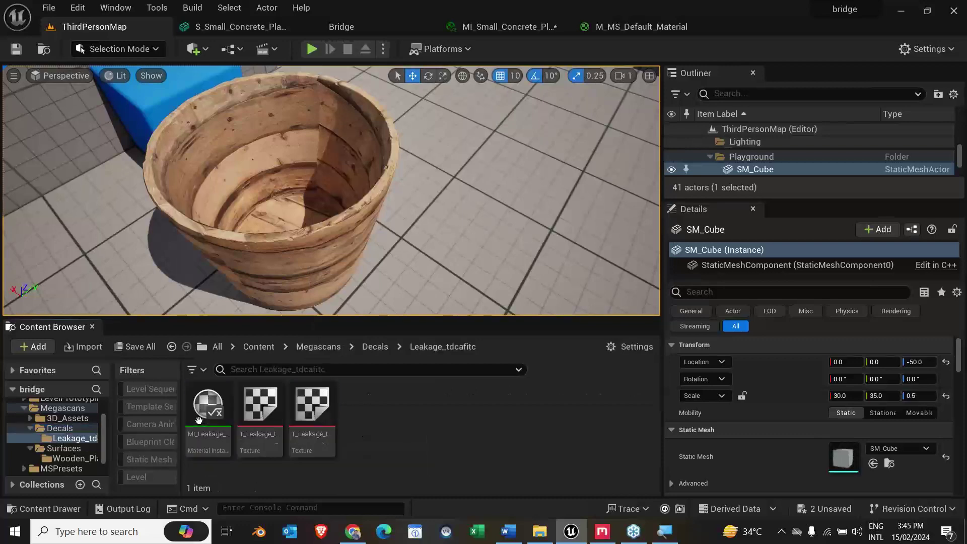
pyautogui.moveTo(264, 418)
pyautogui.mouseDown()
pyautogui.moveTo(317, 253)
pyautogui.moveTo(264, 406)
pyautogui.mouseUp()
pyautogui.click(251, 406)
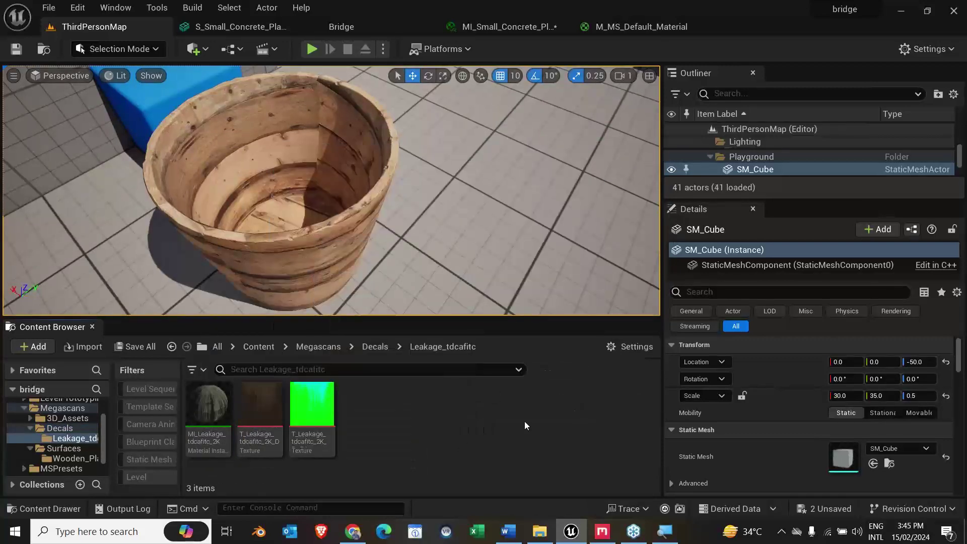
pyautogui.click(233, 410)
pyautogui.moveTo(233, 410); pyautogui.dragTo(502, 231)
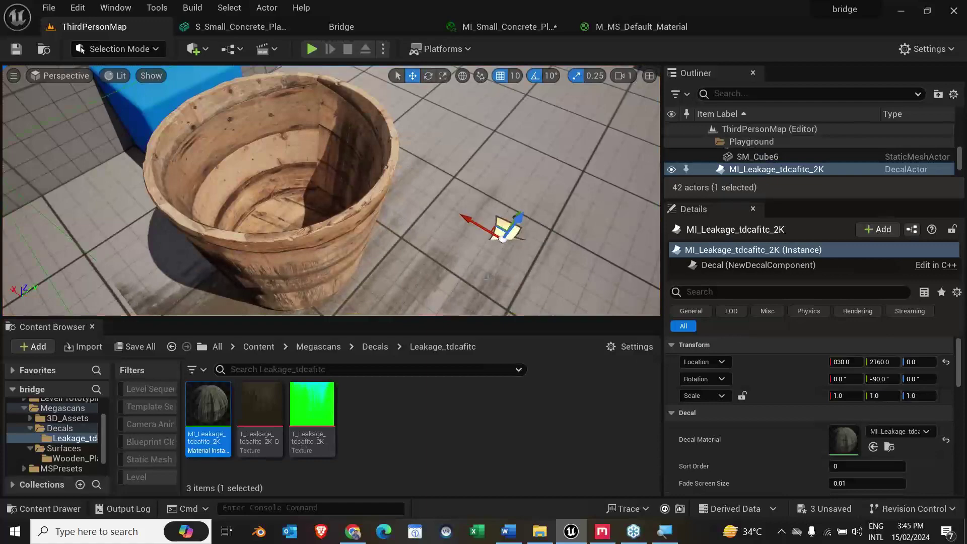
# Step: Show the level viewport full screen and raise the leakage decal above the floor
pyautogui.press('F11')
pyautogui.moveTo(601, 343); pyautogui.dragTo(509, 146, button='right')
pyautogui.moveTo(423, 97); pyautogui.dragTo(414, 4)
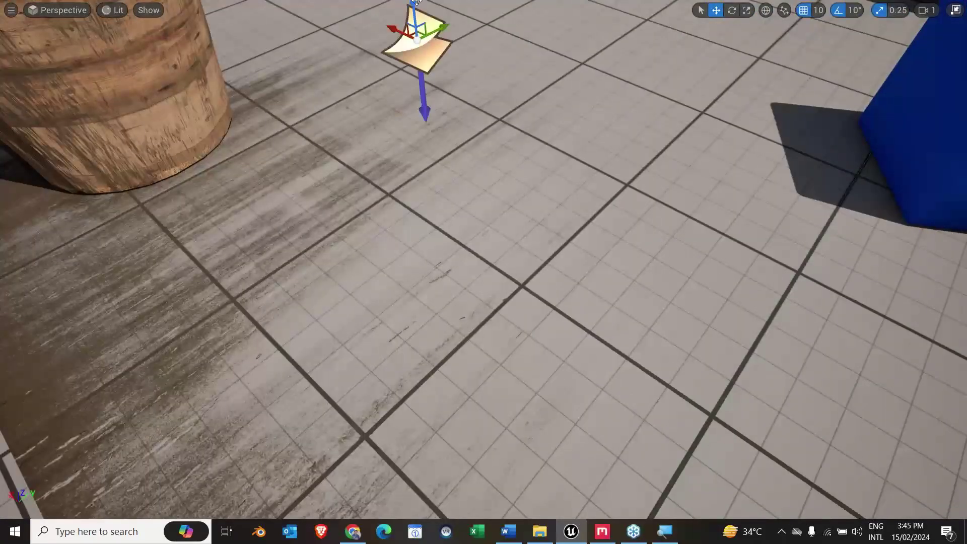
pyautogui.scroll(-8, 506, 189)
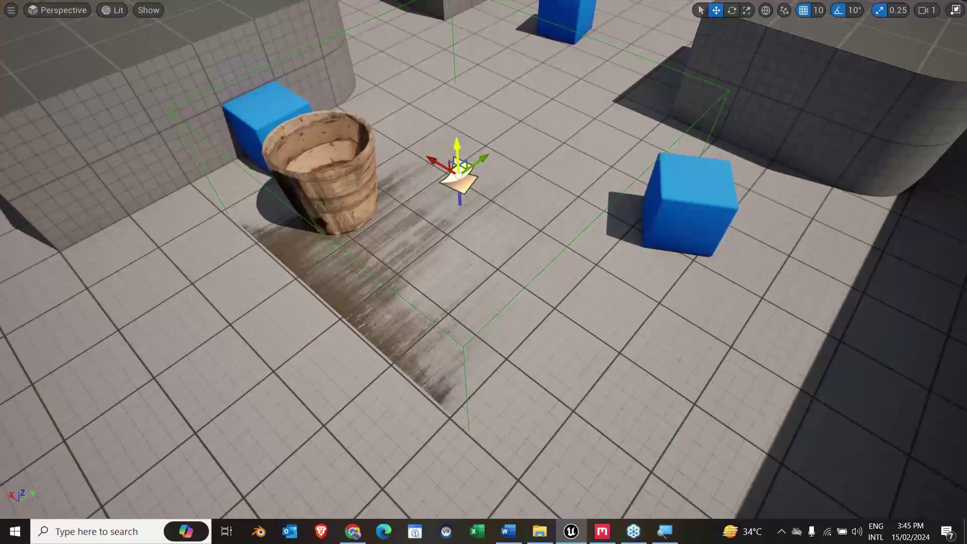
pyautogui.moveTo(456, 145); pyautogui.dragTo(508, 55)
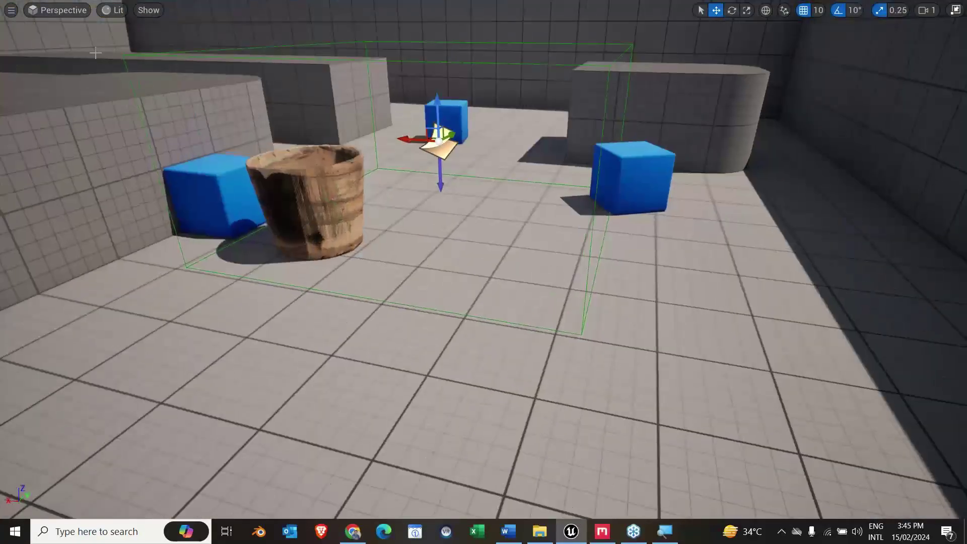
# Step: Switch the viewport to Wireframe, move the decal away from the bucket towards the nearby blue cube, and restore Lit mode
pyautogui.click(112, 10)
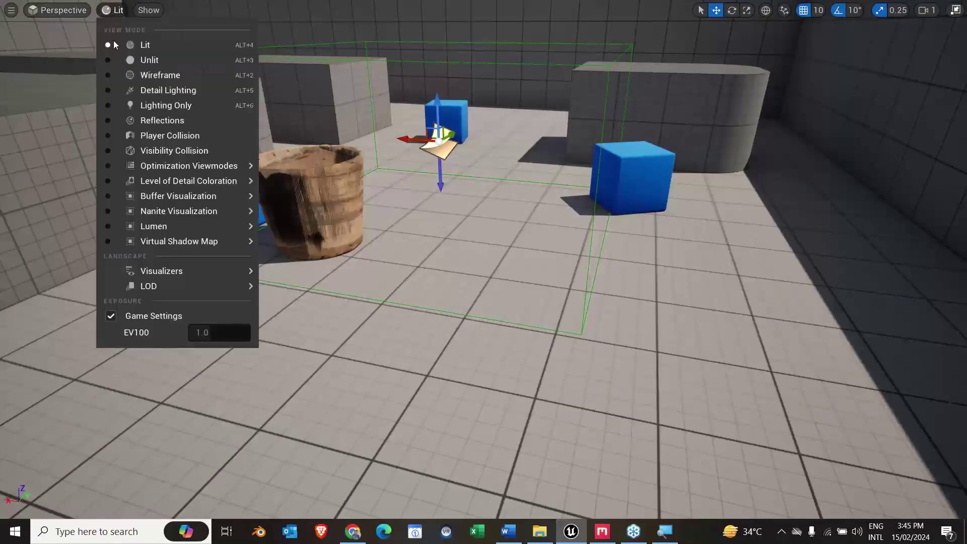
pyautogui.click(132, 73)
pyautogui.keyDown('alt'); pyautogui.moveTo(469, 184); pyautogui.dragTo(469, 183); pyautogui.keyUp('alt')
pyautogui.moveTo(437, 132); pyautogui.dragTo(572, 138)
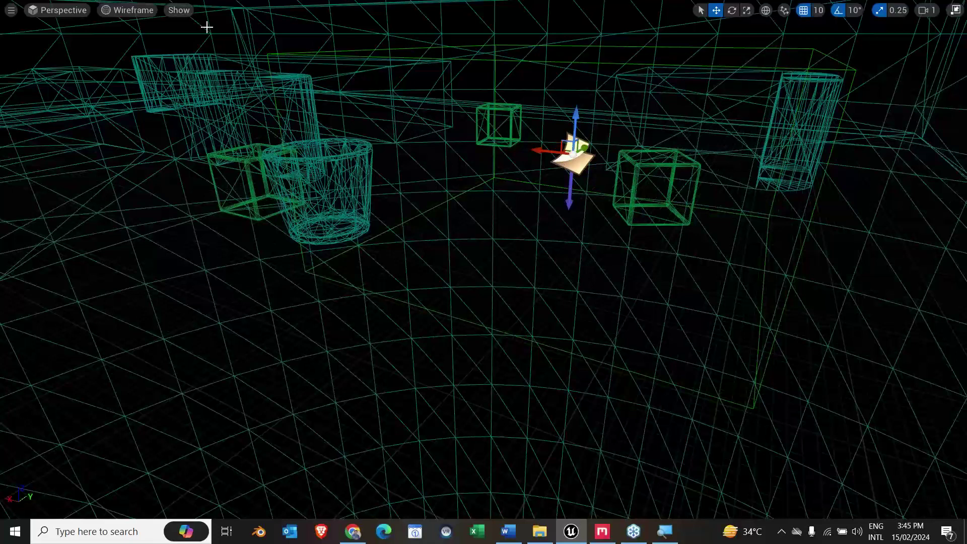
pyautogui.click(132, 12)
pyautogui.click(132, 43)
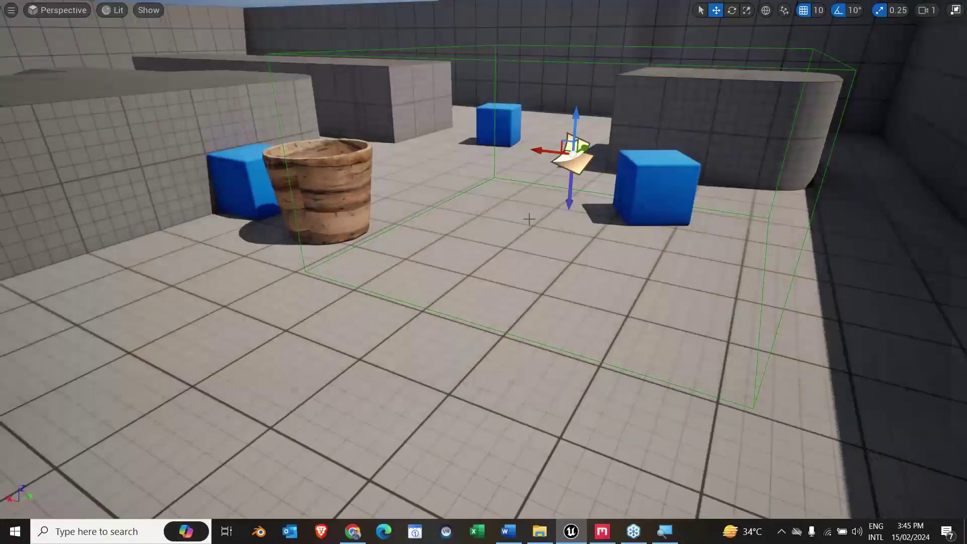
# Step: Lower the leakage decal back to the floor and rotate it about the vertical axis
pyautogui.keyDown('alt'); pyautogui.moveTo(590, 131); pyautogui.dragTo(562, 207); pyautogui.keyUp('alt')
pyautogui.keyDown('alt'); pyautogui.moveTo(542, 257); pyautogui.dragTo(349, 339); pyautogui.keyUp('alt')
pyautogui.keyDown('alt'); pyautogui.moveTo(525, 232); pyautogui.dragTo(448, 244); pyautogui.keyUp('alt')
pyautogui.press('e')
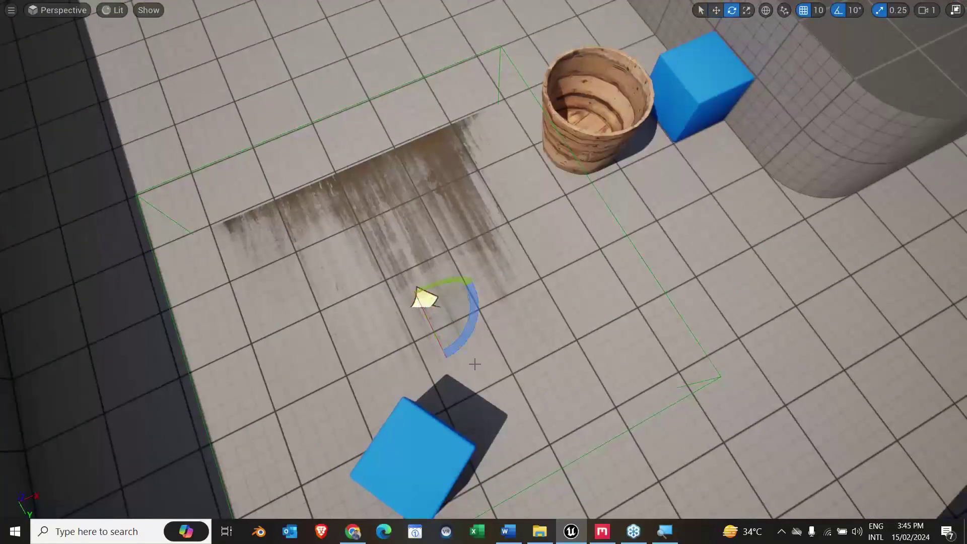
pyautogui.moveTo(471, 322); pyautogui.dragTo(453, 389)
pyautogui.keyDown('alt'); pyautogui.moveTo(530, 198); pyautogui.dragTo(674, 146); pyautogui.keyUp('alt')
# Step: Rotate the leakage decal so it projects sideways and move it against the side of the grey rounded block
pyautogui.press('w')
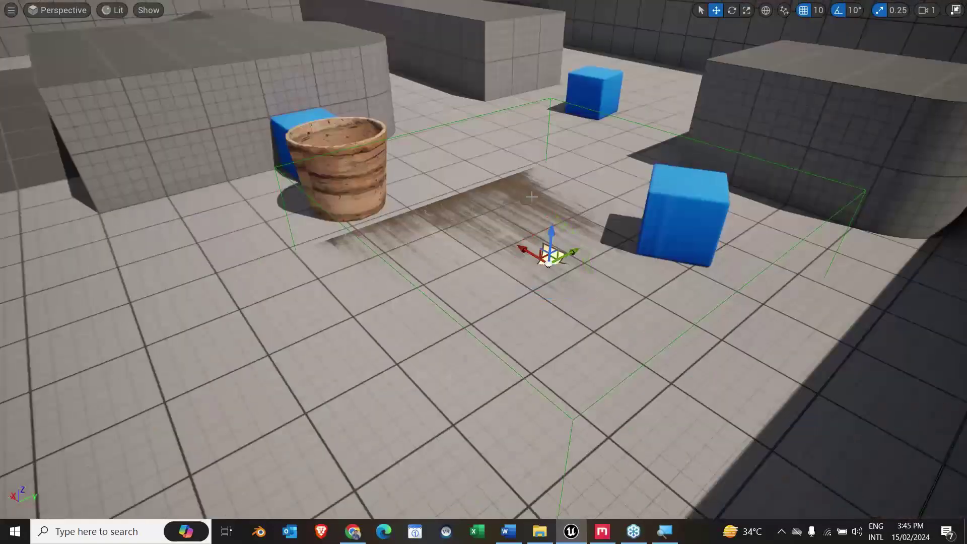
pyautogui.press('e')
pyautogui.moveTo(579, 249); pyautogui.dragTo(578, 222)
pyautogui.press('w')
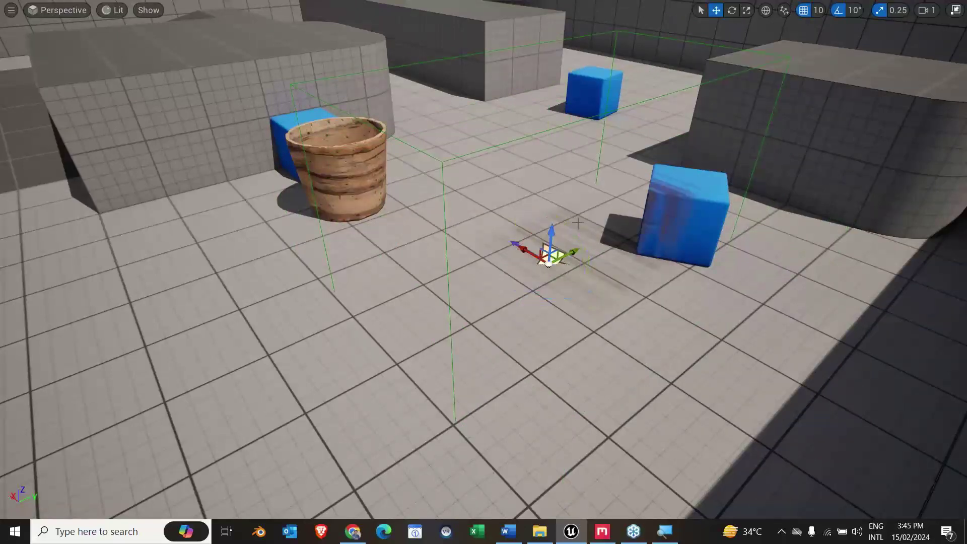
pyautogui.press('e')
pyautogui.moveTo(561, 274); pyautogui.dragTo(725, 228)
pyautogui.press('w')
pyautogui.press('f')
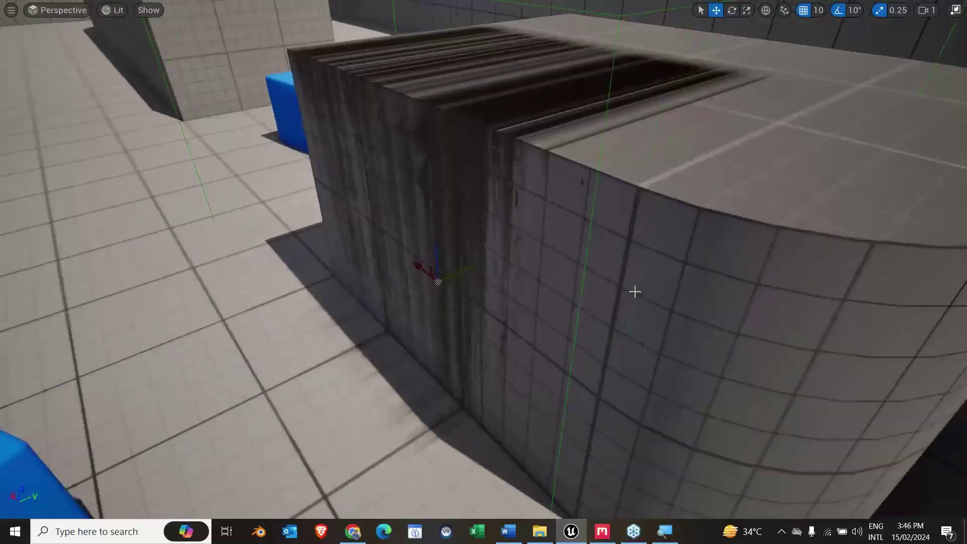
# Step: Examine how the leakage decal projects onto the side and top of the grey block from several angles
pyautogui.keyDown('alt'); pyautogui.moveTo(462, 278); pyautogui.dragTo(398, 299); pyautogui.keyUp('alt')
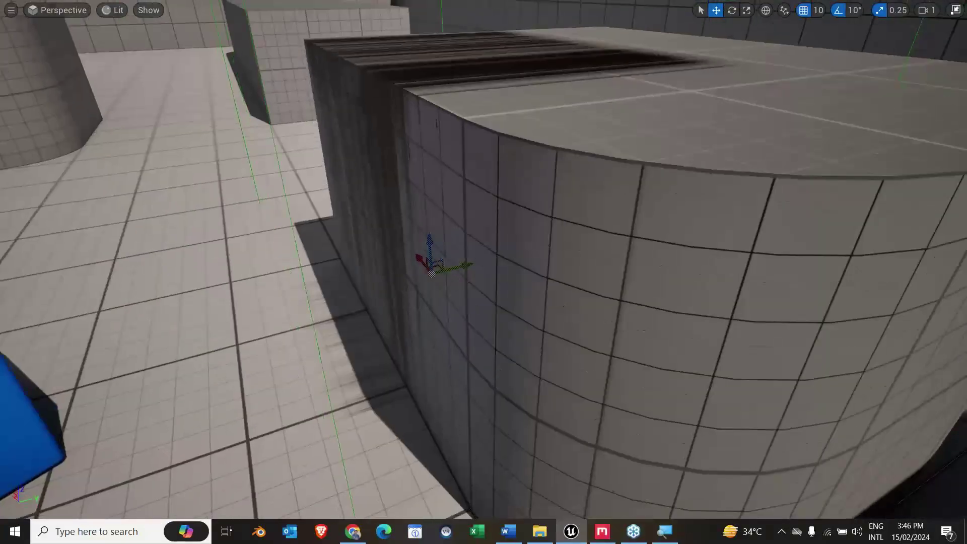
pyautogui.keyDown('alt'); pyautogui.moveTo(502, 125); pyautogui.dragTo(498, 202); pyautogui.keyUp('alt')
pyautogui.keyDown('alt'); pyautogui.moveTo(483, 282); pyautogui.dragTo(484, 211); pyautogui.keyUp('alt')
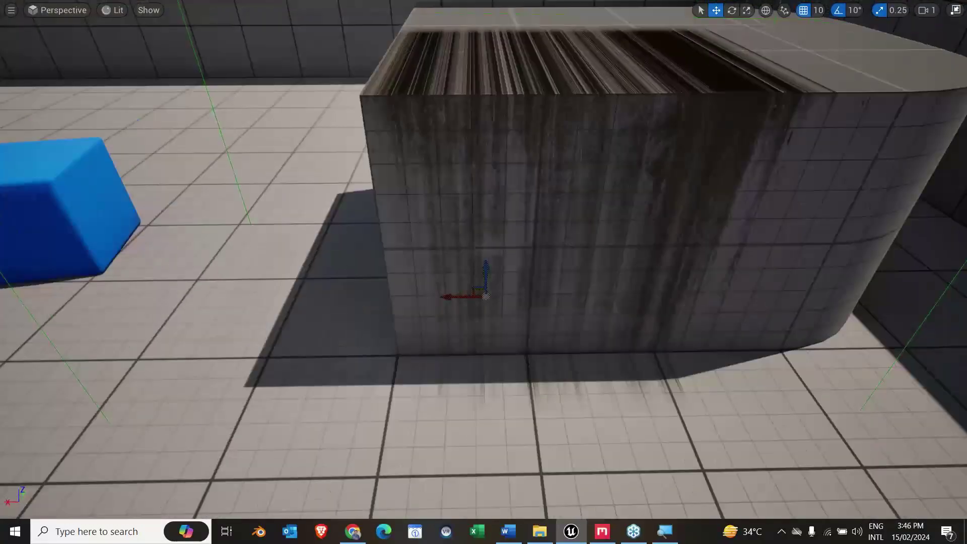
pyautogui.keyDown('alt'); pyautogui.moveTo(580, 175); pyautogui.dragTo(478, 207, button='middle'); pyautogui.keyUp('alt')
pyautogui.keyDown('alt'); pyautogui.moveTo(453, 277); pyautogui.dragTo(475, 216); pyautogui.keyUp('alt')
pyautogui.keyDown('alt'); pyautogui.moveTo(475, 216); pyautogui.dragTo(544, 227, button='right'); pyautogui.keyUp('alt')
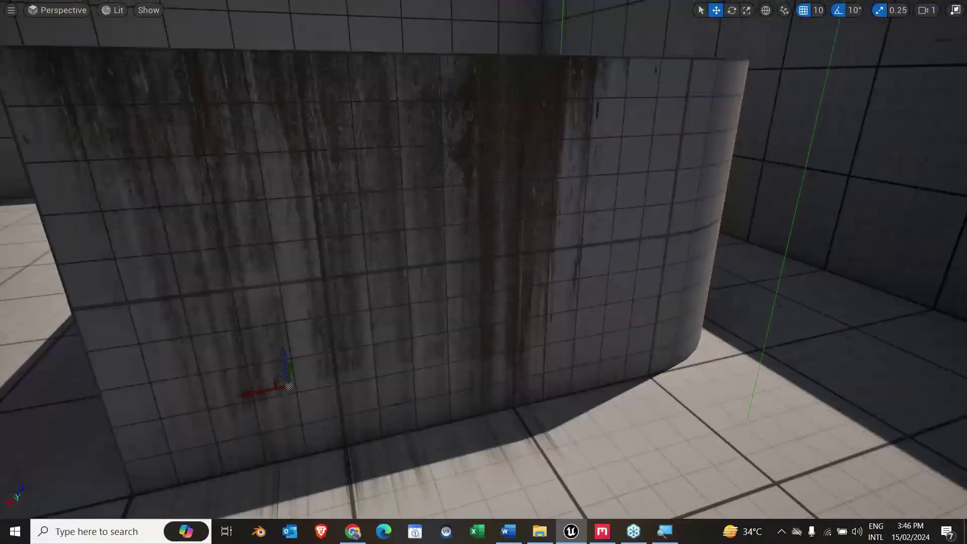
pyautogui.keyDown('alt'); pyautogui.moveTo(424, 216); pyautogui.dragTo(424, 223); pyautogui.keyUp('alt')
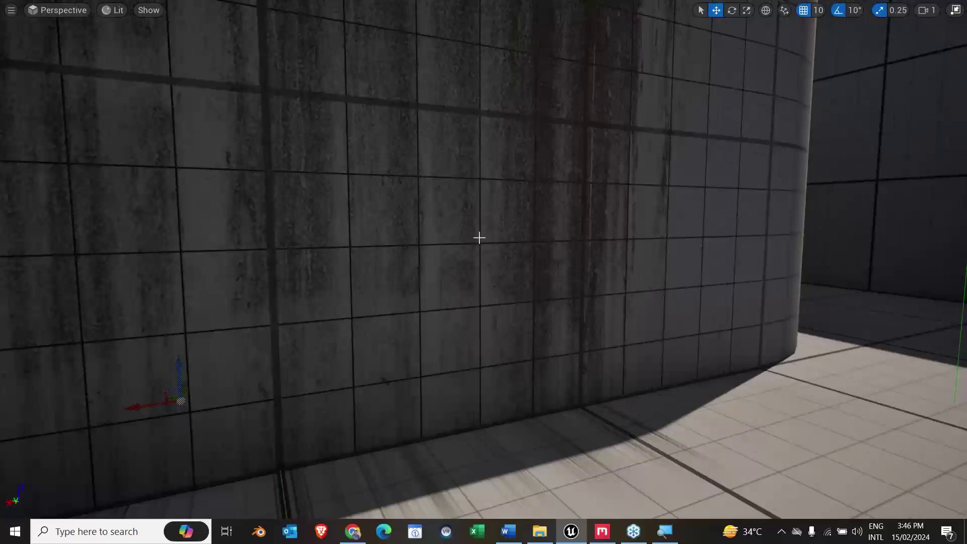
pyautogui.keyDown('alt'); pyautogui.moveTo(480, 238); pyautogui.dragTo(466, 222, button='right'); pyautogui.keyUp('alt')
pyautogui.keyDown('alt'); pyautogui.moveTo(466, 222); pyautogui.dragTo(519, 272); pyautogui.keyUp('alt')
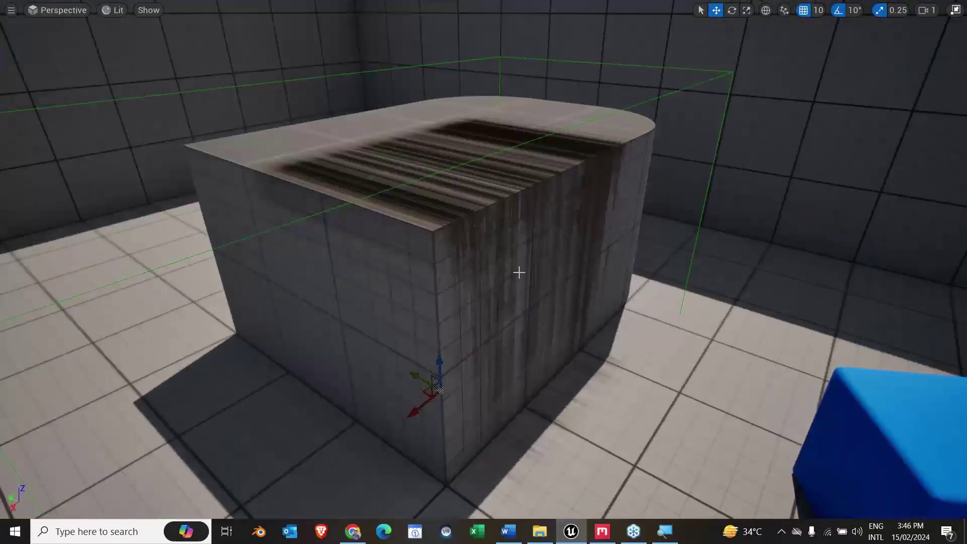
# Step: Scale down the leakage decal's projection on the grey block along two axes
pyautogui.keyDown('alt'); pyautogui.moveTo(519, 272); pyautogui.dragTo(483, 337, button='right'); pyautogui.keyUp('alt')
pyautogui.press('r')
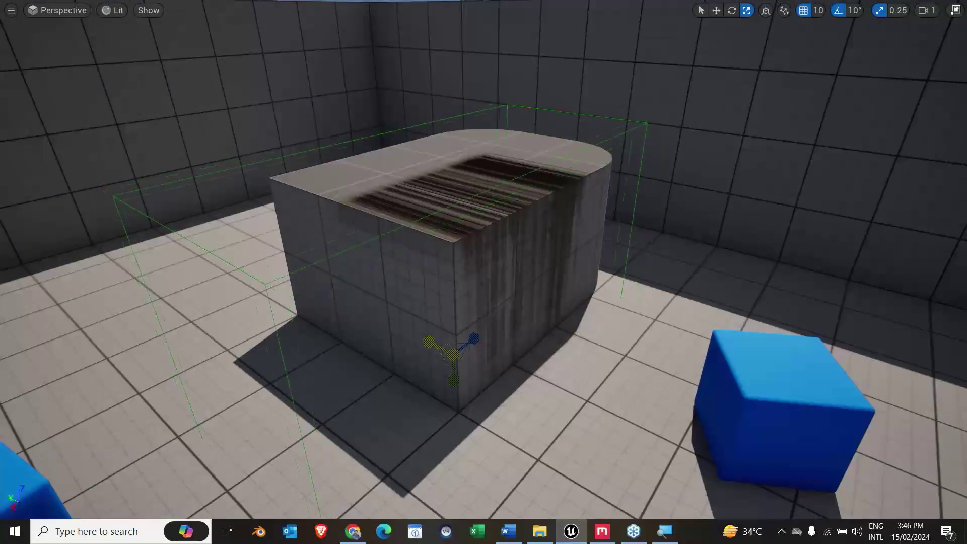
pyautogui.moveTo(429, 341); pyautogui.dragTo(445, 350)
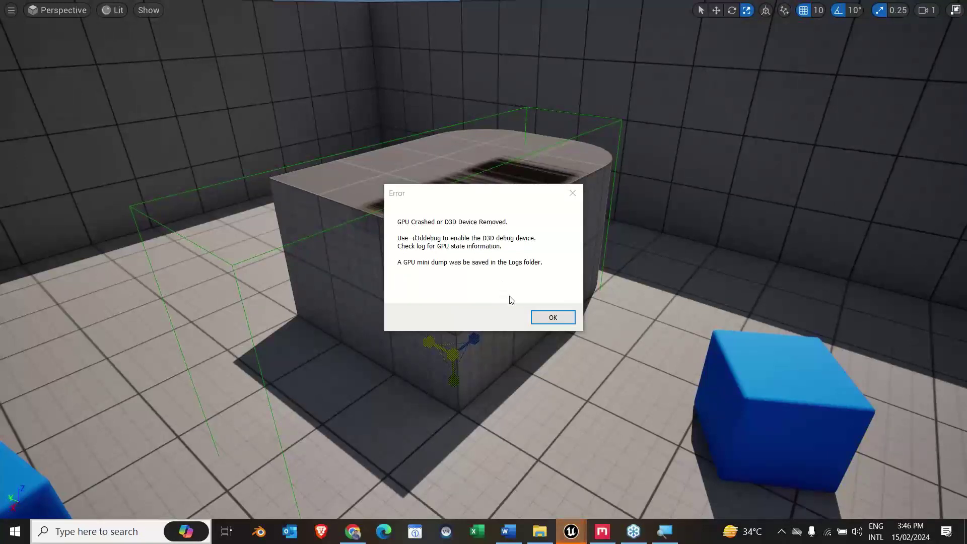
# Step: Dismiss the GPU crash error, send the crash report and restart the editor, declining the graphics driver download
pyautogui.click(552, 318)
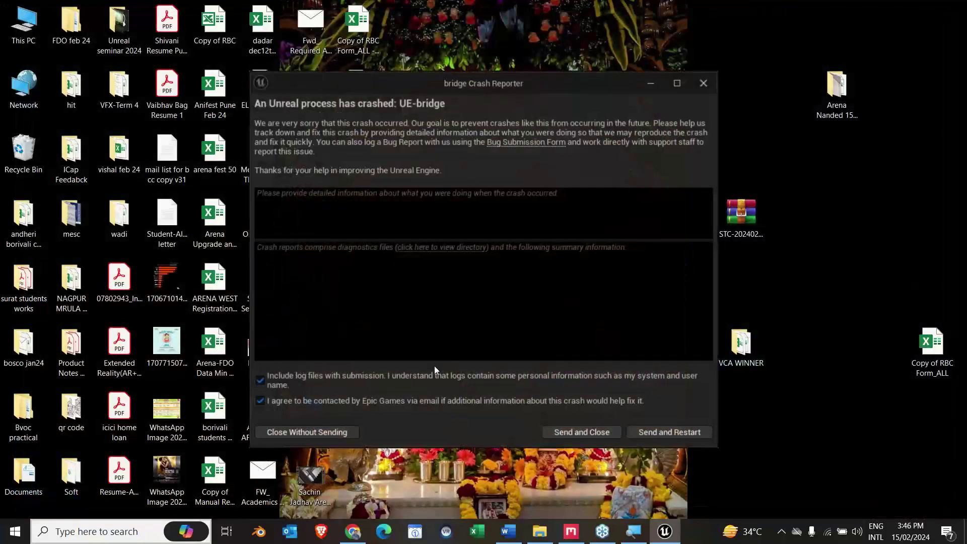
pyautogui.click(658, 433)
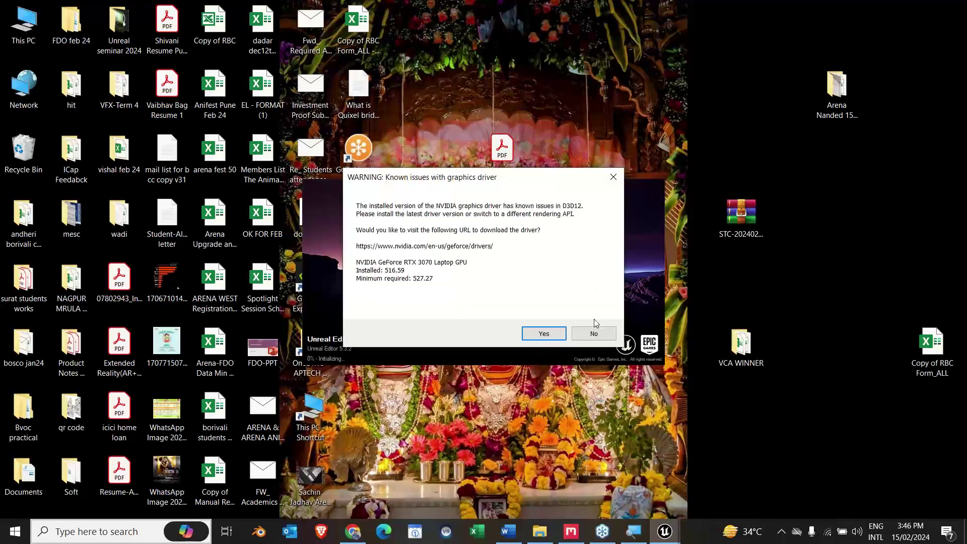
pyautogui.click(590, 329)
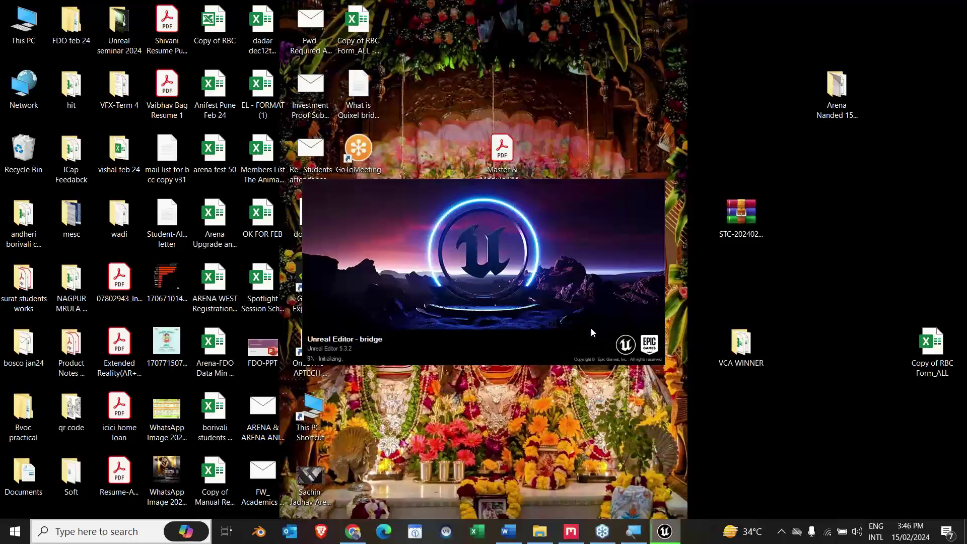
# Step: Skip restoring the auto-saved packages and reopen the asset editors that were open before the crash
pyautogui.press('super')
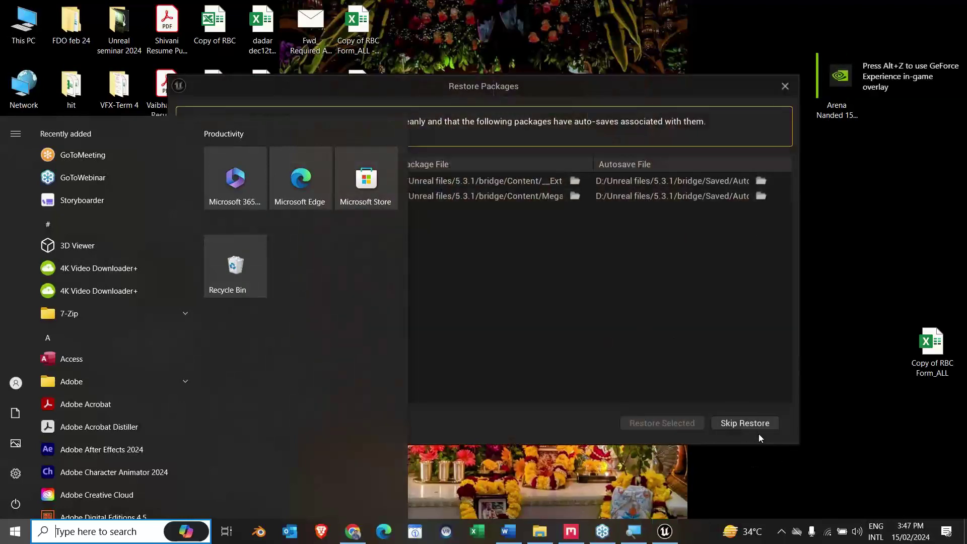
pyautogui.click(756, 424)
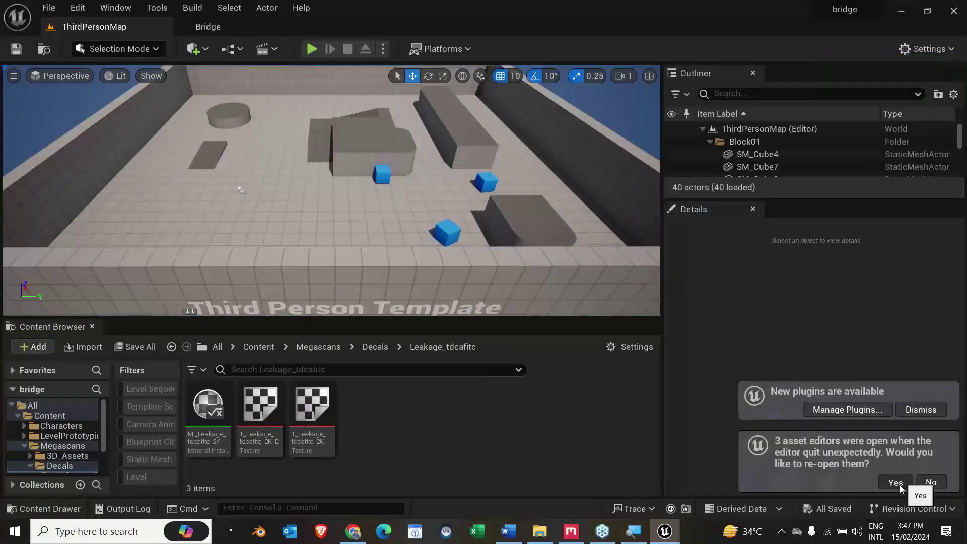
pyautogui.click(896, 482)
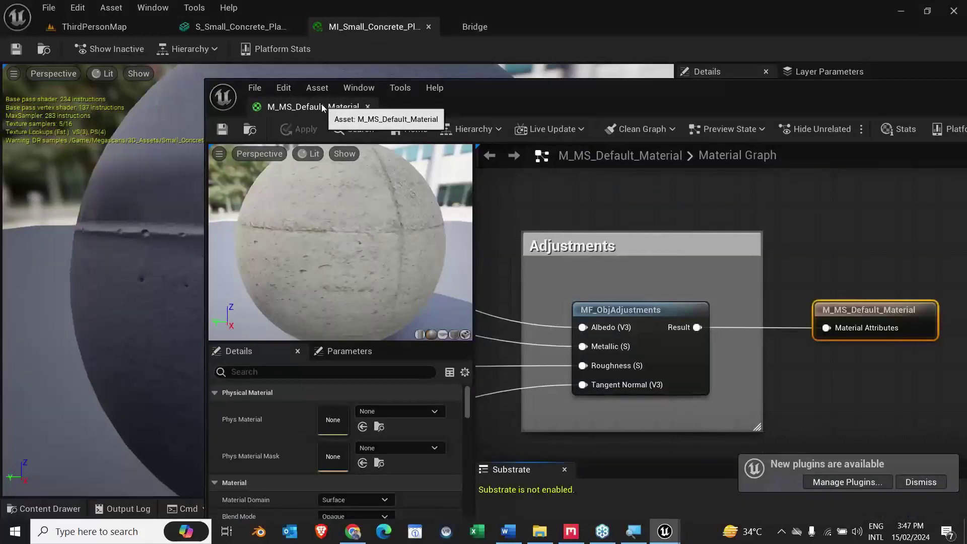
# Step: Close the reopened M_MS_Default_Material, small concrete planter material instance and planter static mesh editors
pyautogui.moveTo(297, 107); pyautogui.dragTo(491, 28)
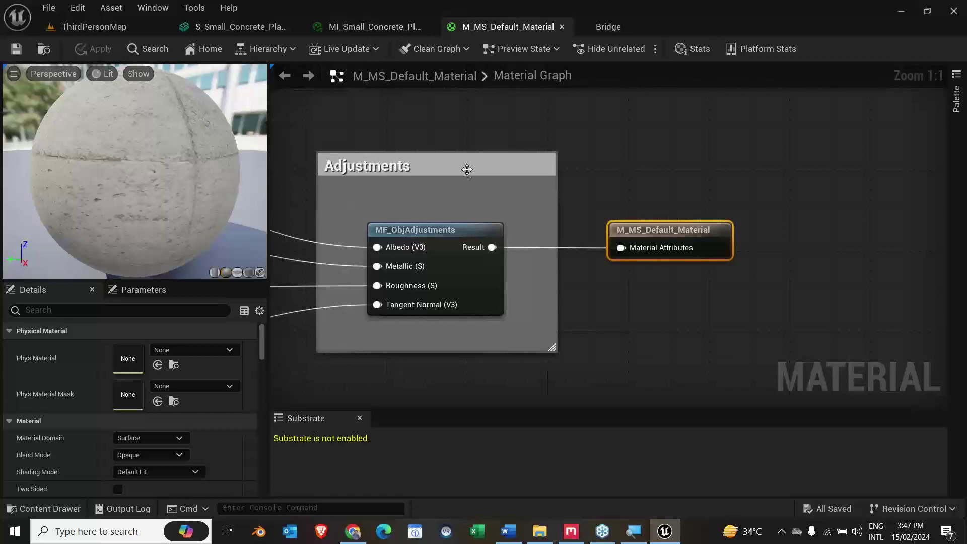
pyautogui.scroll(-4, 479, 196)
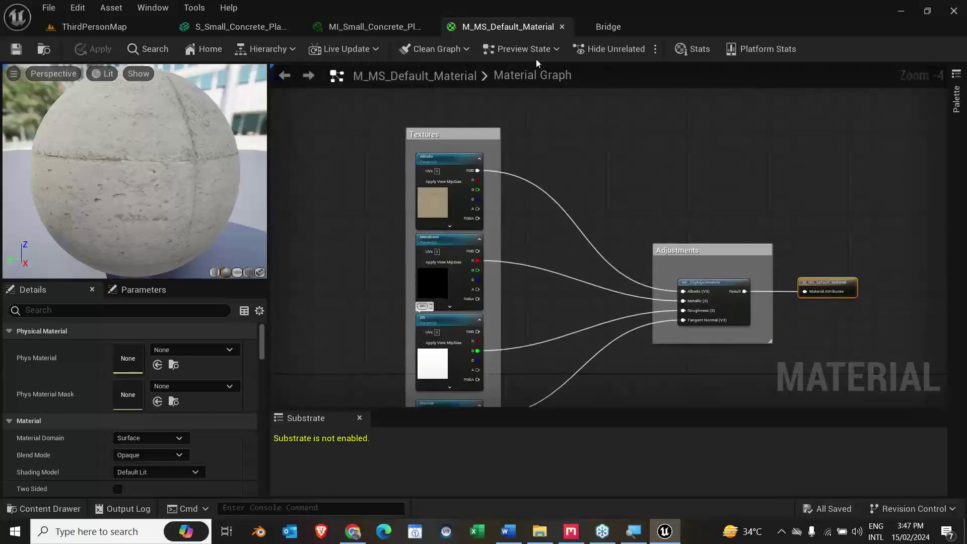
pyautogui.click(562, 26)
pyautogui.click(428, 27)
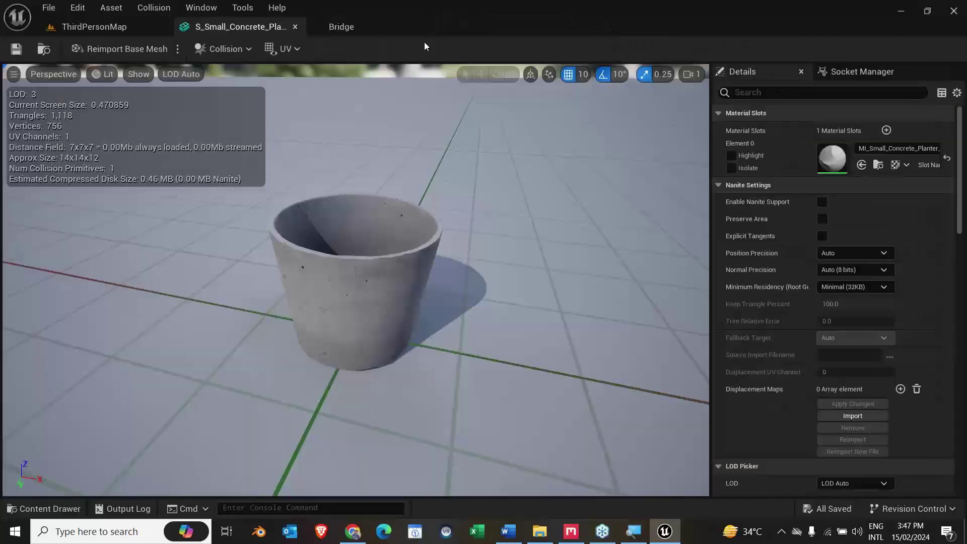
pyautogui.click(358, 30)
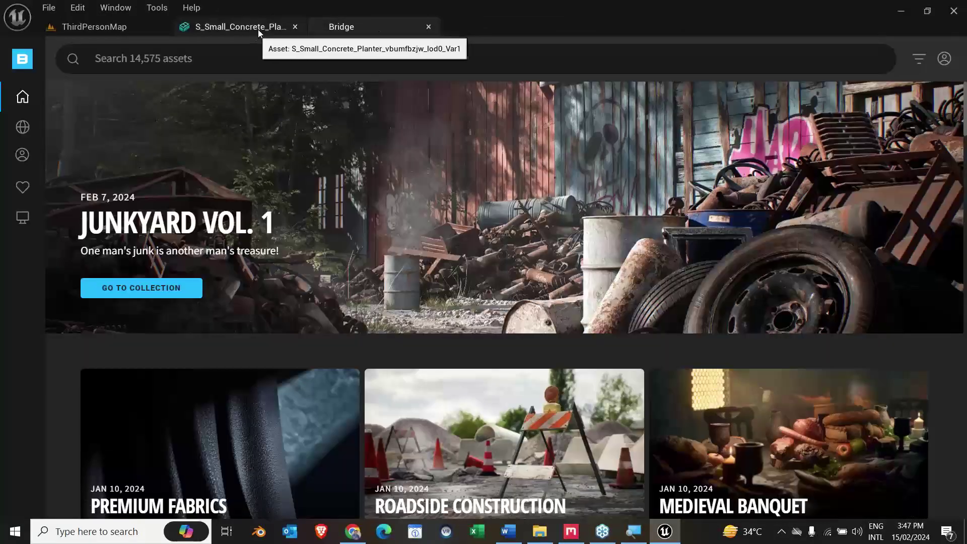
pyautogui.click(258, 28)
pyautogui.click(295, 27)
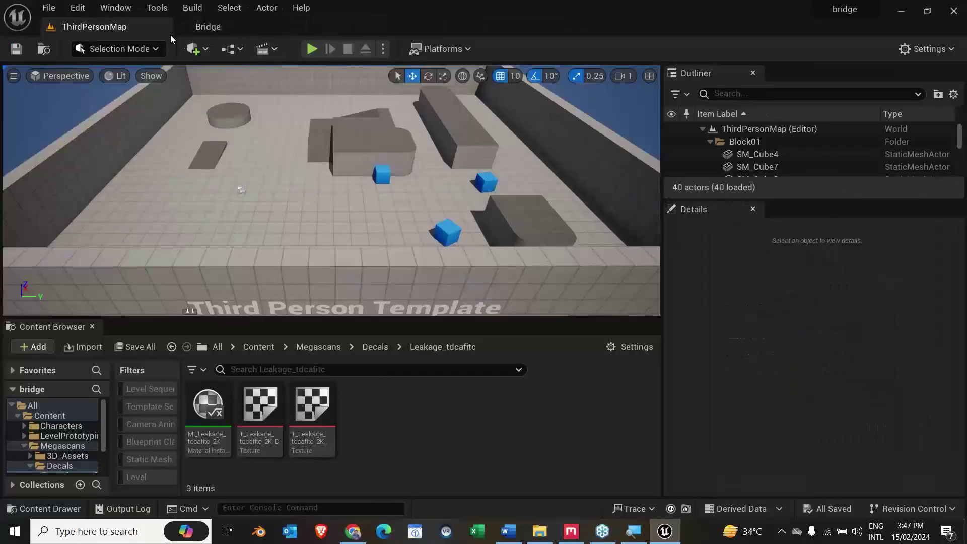
# Step: Place the MI_Leakage_tdcafitc_2K decal on the grey rounded block and focus on it in a full-screen viewport
pyautogui.moveTo(333, 192); pyautogui.dragTo(393, 192, button='right')
pyautogui.click(200, 441)
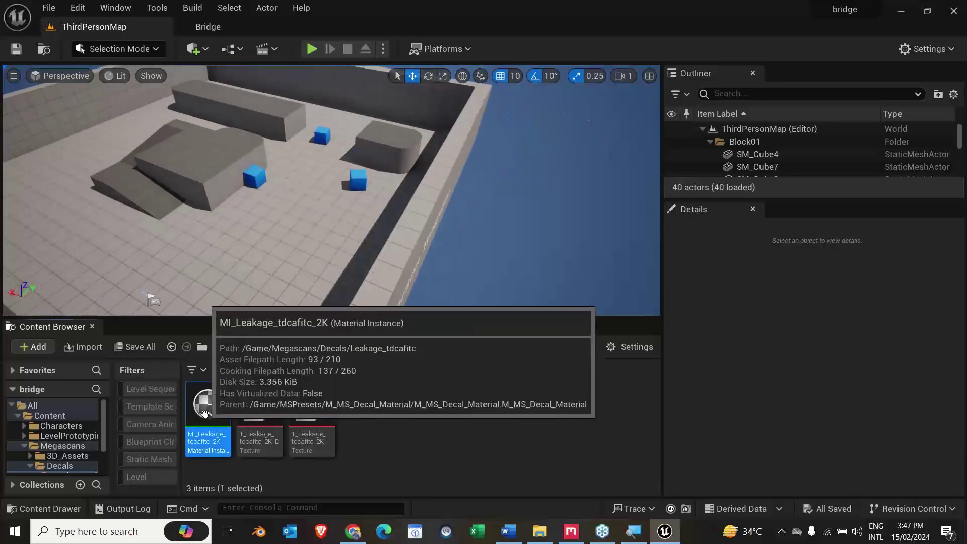
pyautogui.moveTo(202, 438); pyautogui.dragTo(237, 178)
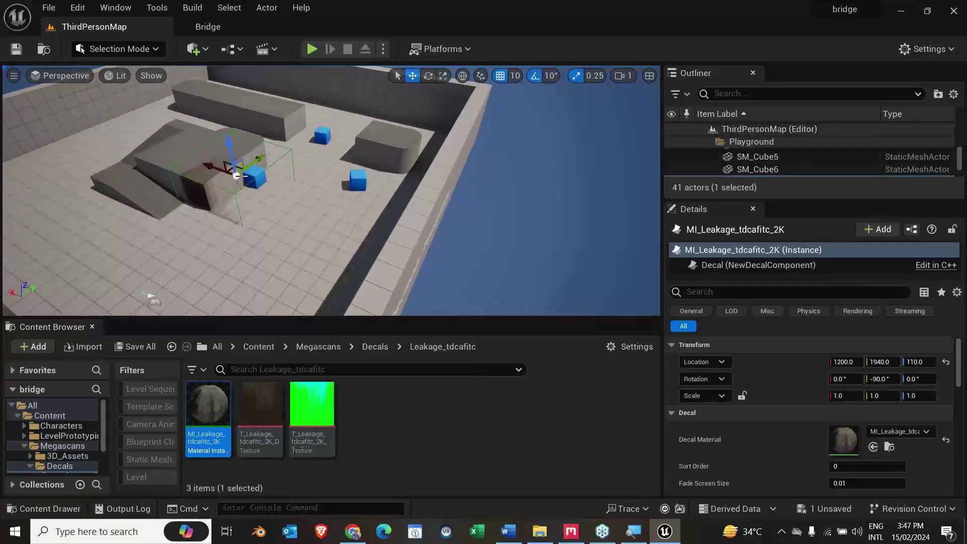
pyautogui.press('f')
pyautogui.press('F11')
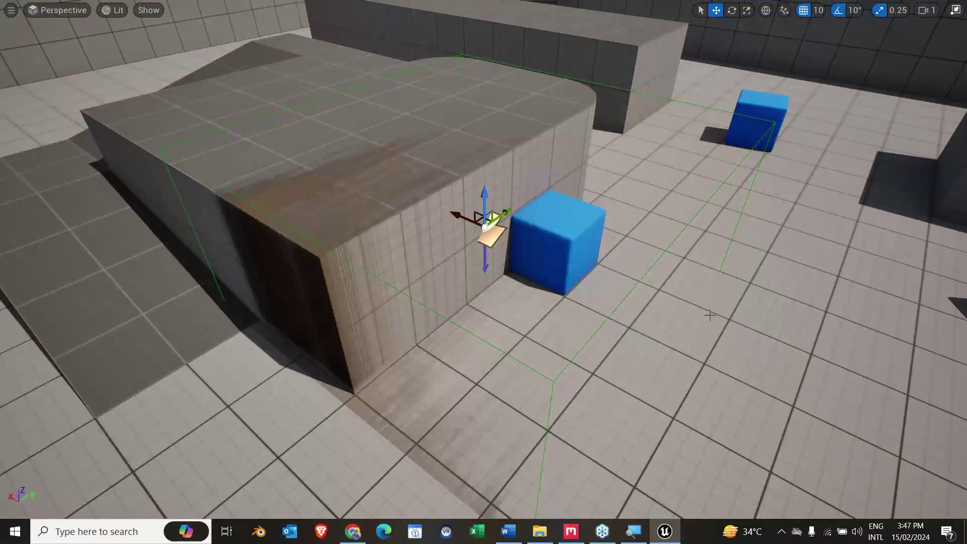
pyautogui.keyDown('alt'); pyautogui.moveTo(709, 315); pyautogui.dragTo(771, 291); pyautogui.keyUp('alt')
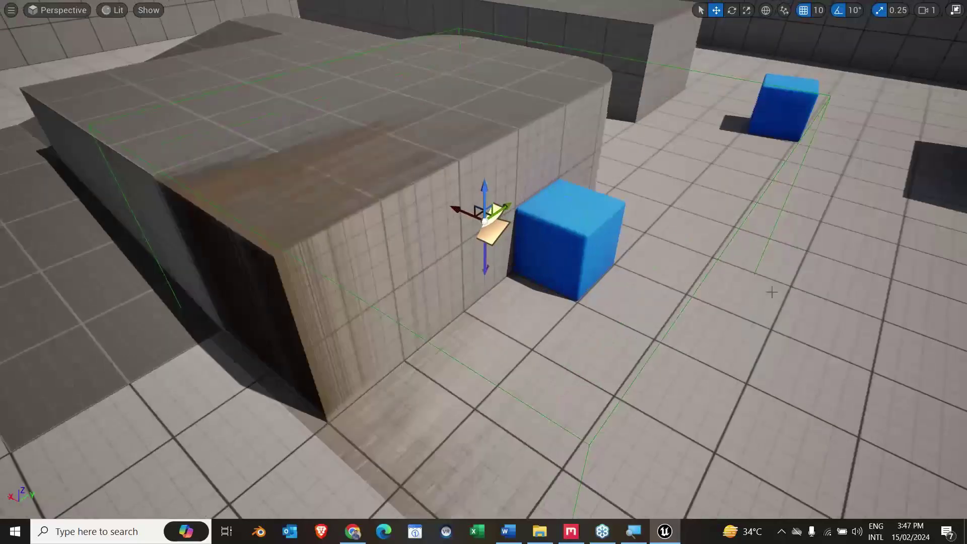
# Step: Rotate the leakage decal so it projects sideways onto the side of the grey block
pyautogui.press('e')
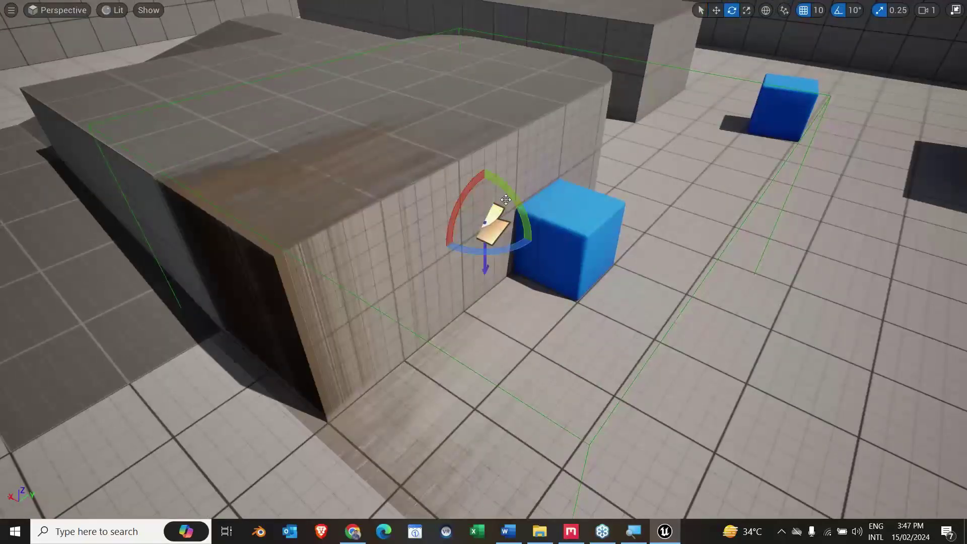
pyautogui.moveTo(524, 241)
pyautogui.mouseDown()
pyautogui.moveTo(431, 200)
pyautogui.moveTo(458, 190)
pyautogui.moveTo(524, 201)
pyautogui.moveTo(538, 211)
pyautogui.moveTo(459, 209)
pyautogui.mouseUp()
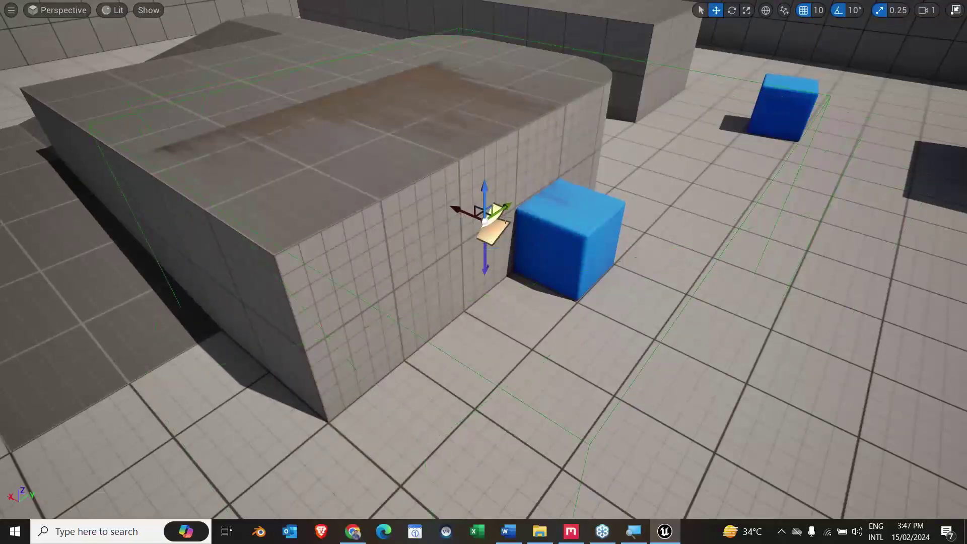
pyautogui.moveTo(521, 212)
pyautogui.mouseDown()
pyautogui.moveTo(493, 193)
pyautogui.moveTo(464, 210)
pyautogui.mouseUp()
pyautogui.press('w')
pyautogui.moveTo(484, 220)
pyautogui.mouseDown()
pyautogui.moveTo(526, 229)
pyautogui.moveTo(417, 180)
pyautogui.moveTo(478, 174)
pyautogui.moveTo(443, 213)
pyautogui.moveTo(438, 243)
pyautogui.moveTo(443, 222)
pyautogui.mouseUp()
pyautogui.press('e')
# Step: Scale down the leakage decal along one axis and adjust its placement against the block's side
pyautogui.press('r')
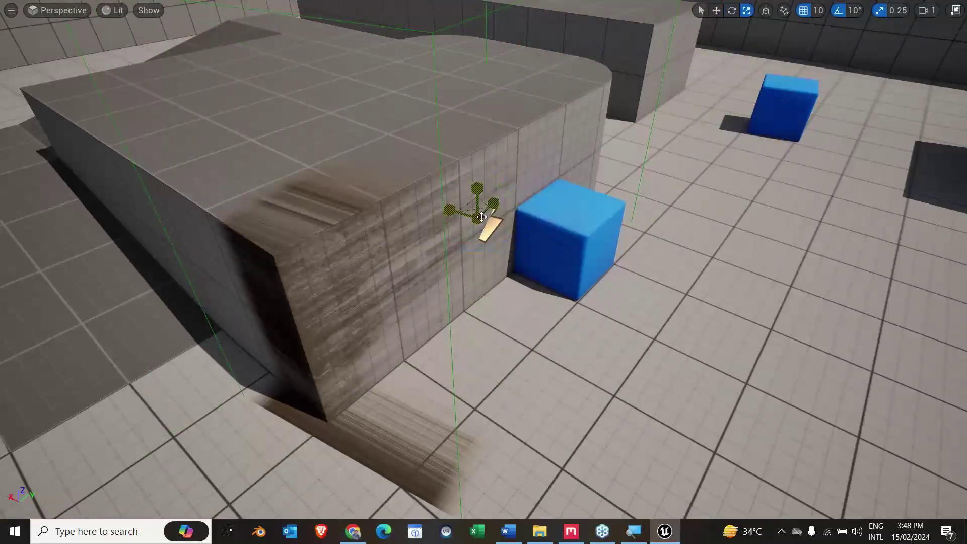
pyautogui.moveTo(493, 204); pyautogui.dragTo(479, 212)
pyautogui.press('e')
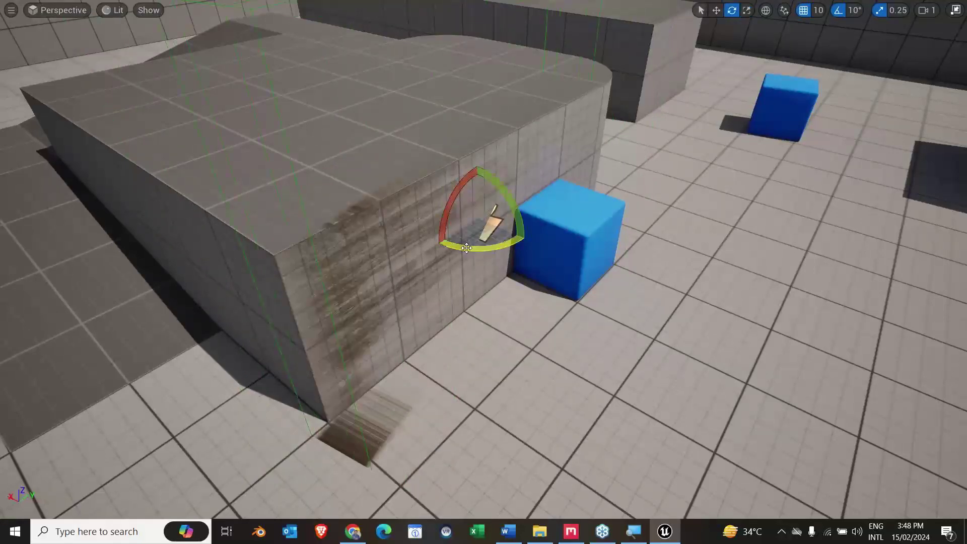
pyautogui.moveTo(467, 247); pyautogui.dragTo(446, 243)
pyautogui.press('w')
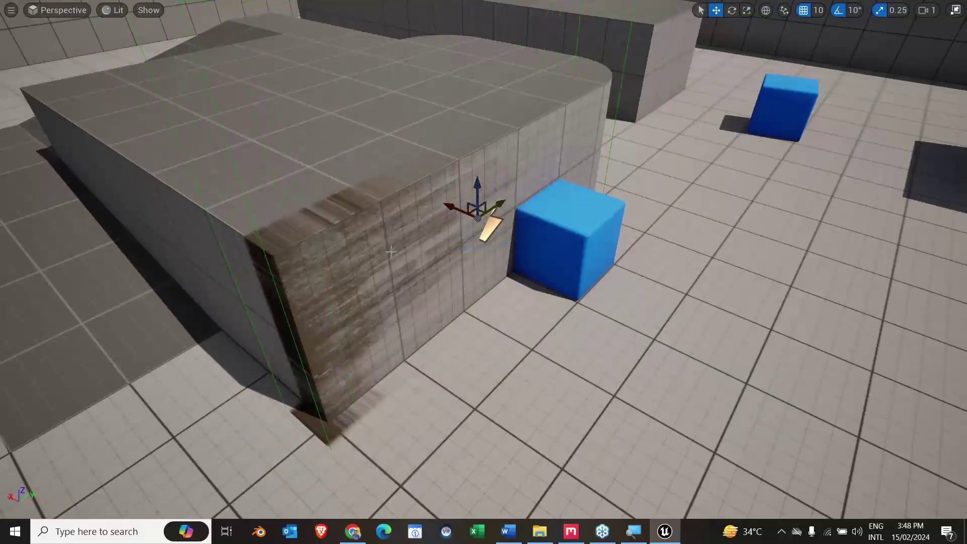
# Step: Rotate the leakage decal so its streaks run vertically down the block's side, and lower it to start at the top edge
pyautogui.keyDown('alt'); pyautogui.moveTo(388, 251); pyautogui.dragTo(357, 245); pyautogui.keyUp('alt')
pyautogui.scroll(3, 378, 245)
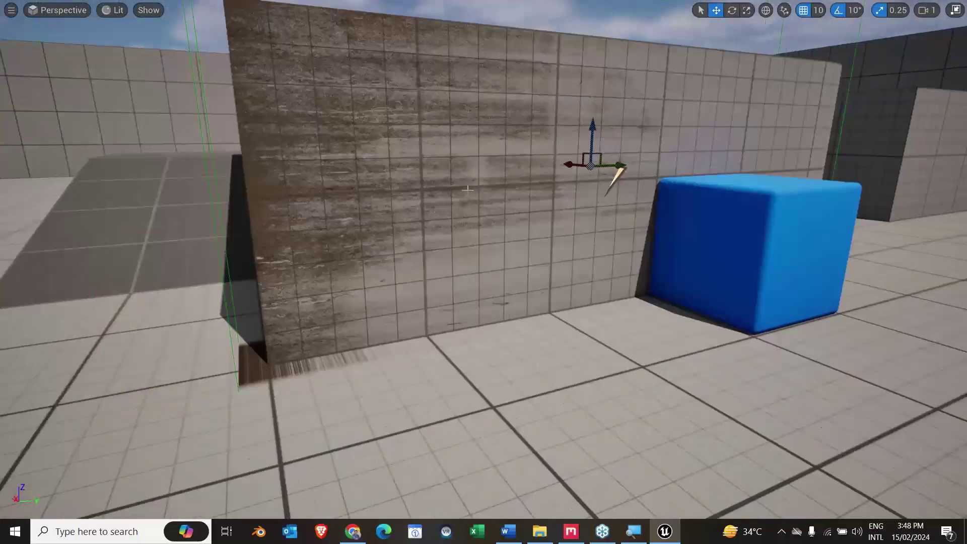
pyautogui.press('e')
pyautogui.moveTo(622, 169); pyautogui.dragTo(612, 173)
pyautogui.scroll(-3, 612, 172)
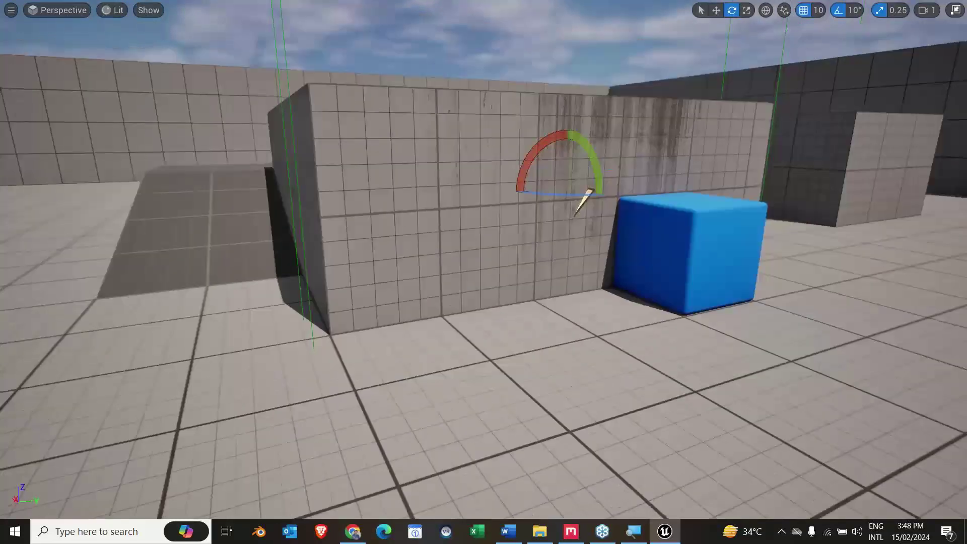
pyautogui.press('w')
pyautogui.moveTo(563, 146)
pyautogui.mouseDown()
pyautogui.moveTo(578, 222)
pyautogui.moveTo(583, 340)
pyautogui.moveTo(591, 296)
pyautogui.mouseUp()
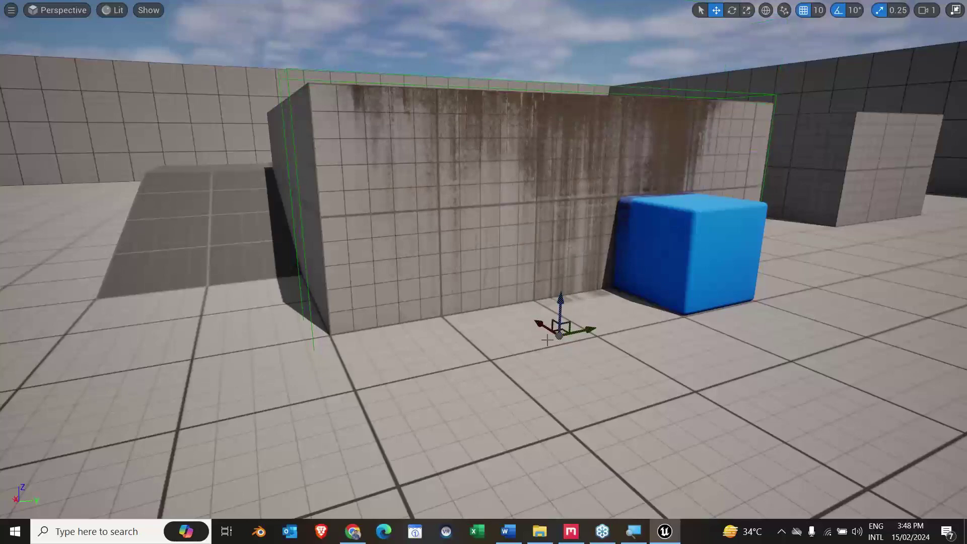
pyautogui.click(546, 339)
pyautogui.moveTo(546, 339); pyautogui.dragTo(604, 307, button='middle')
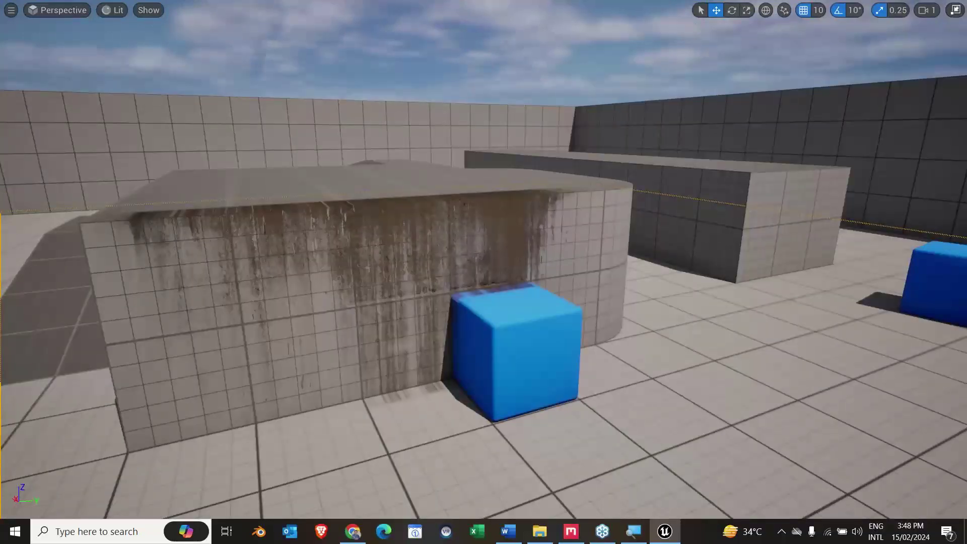
# Step: Exit the full-screen viewport, enlarge the Outliner and select the MI_Leakage_tdcafitc_2K decal actor in it
pyautogui.press('F11')
pyautogui.moveTo(805, 208); pyautogui.dragTo(805, 364)
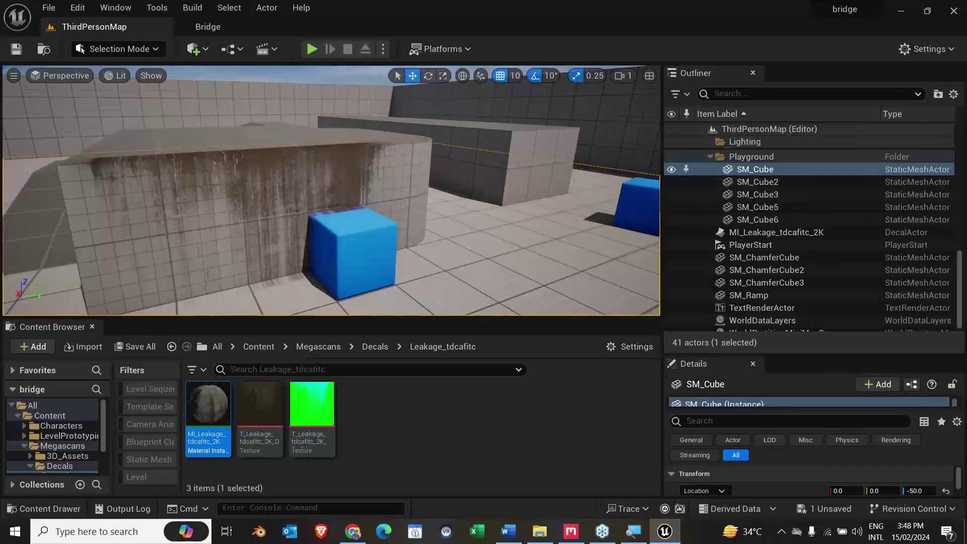
pyautogui.keyDown('alt'); pyautogui.moveTo(508, 210); pyautogui.dragTo(524, 214); pyautogui.keyUp('alt')
pyautogui.click(740, 185)
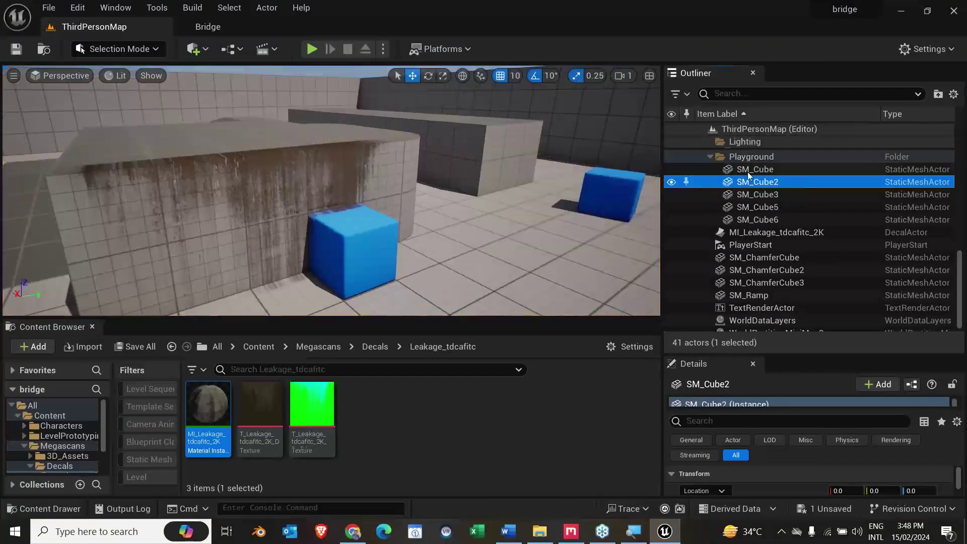
pyautogui.click(753, 169)
pyautogui.click(766, 247)
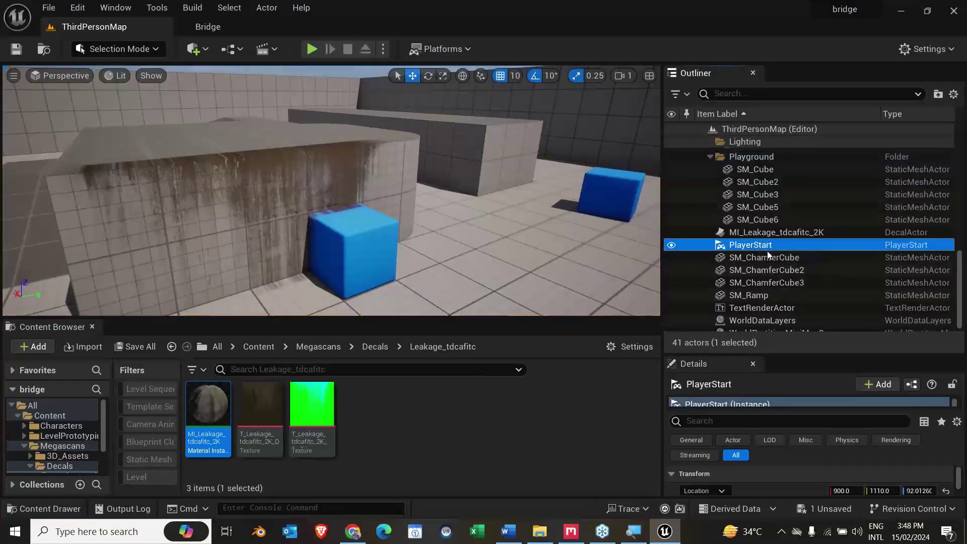
pyautogui.scroll(-1, 778, 260)
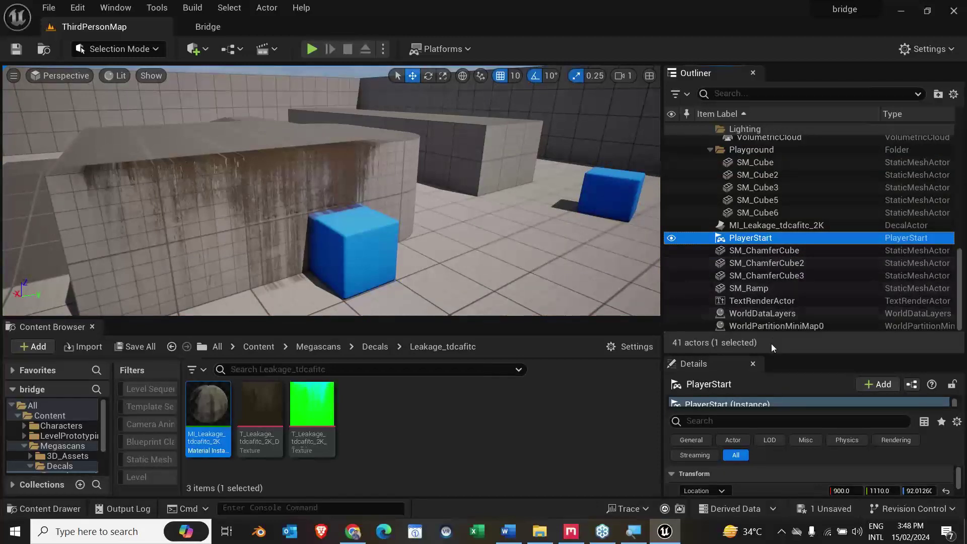
pyautogui.scroll(3, 786, 270)
pyautogui.click(765, 297)
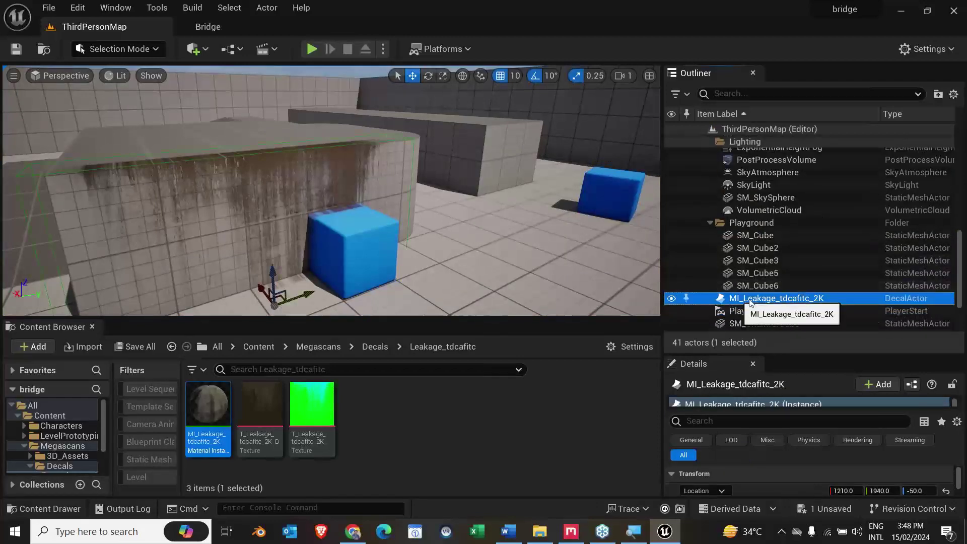
pyautogui.keyDown('ctrl'); pyautogui.click(700, 301); pyautogui.keyUp('ctrl')
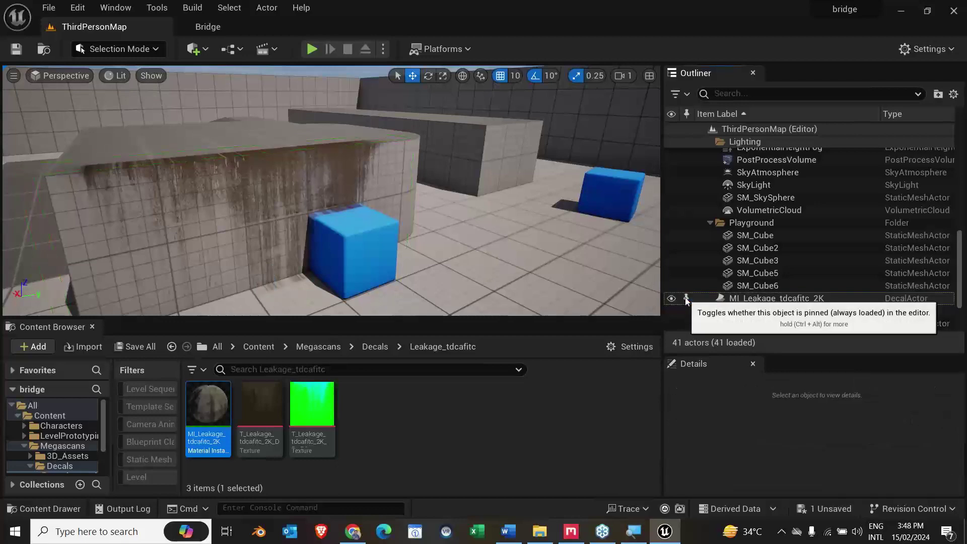
pyautogui.click(742, 300)
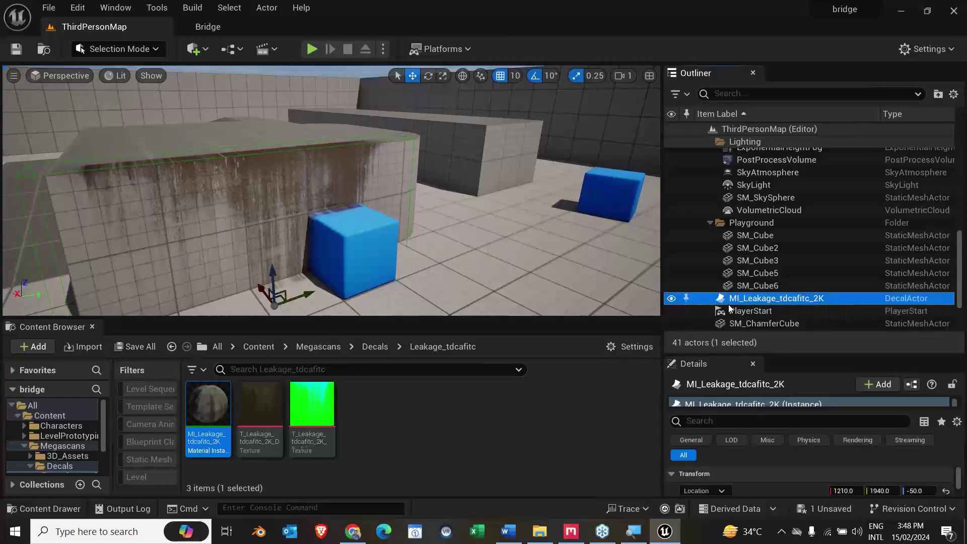
pyautogui.press('super+plus')
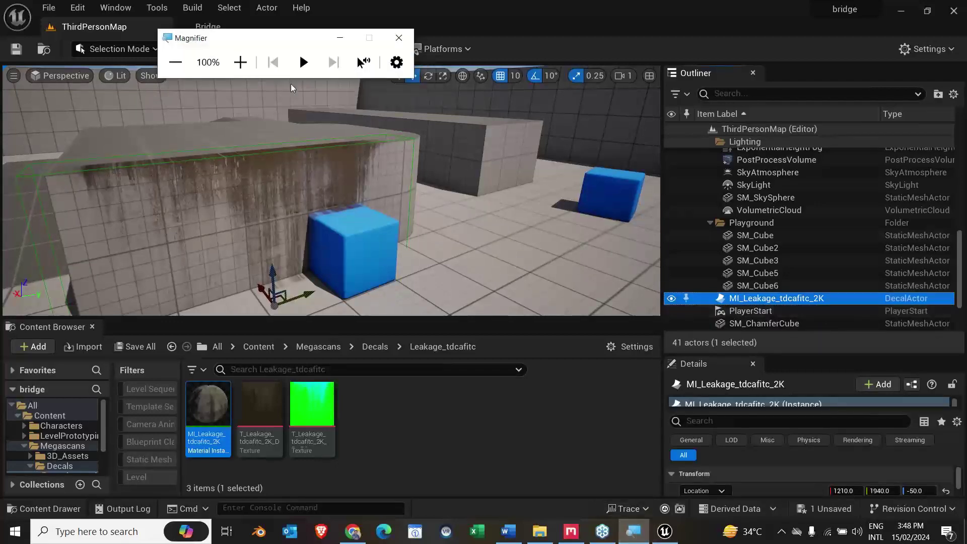
pyautogui.click(240, 62)
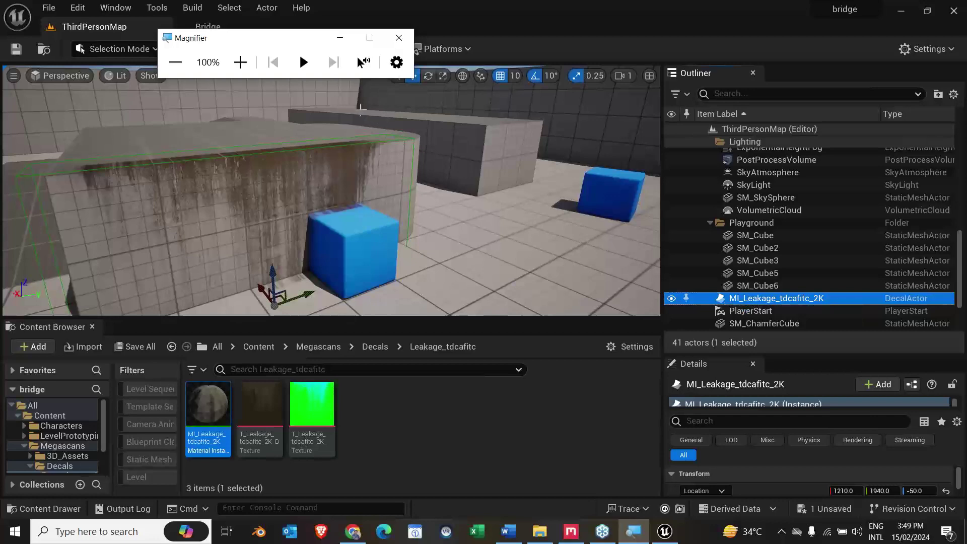
pyautogui.click(340, 37)
# Step: Browse Bridge's Vegetation collection, the MetaHuman Presets and My MetaHumans
pyautogui.click(238, 27)
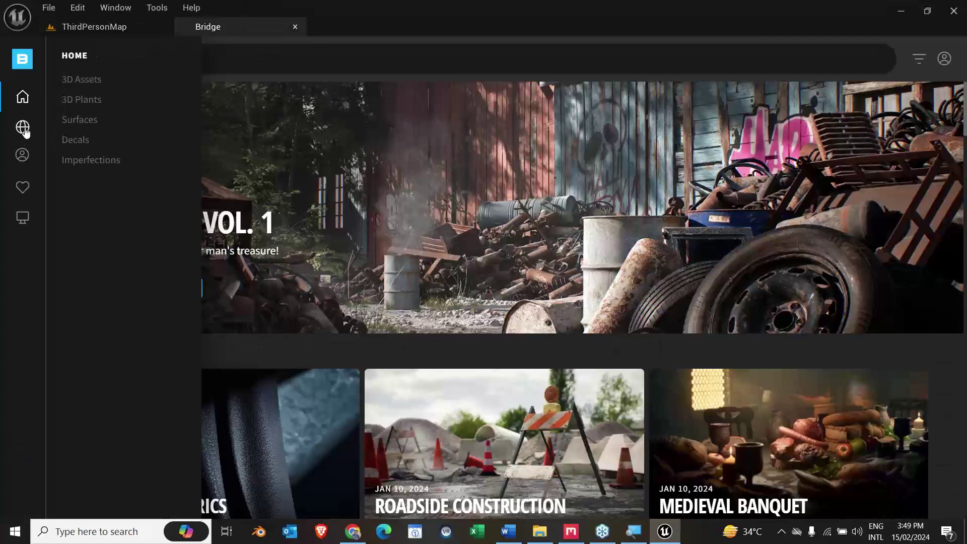
pyautogui.click(22, 127)
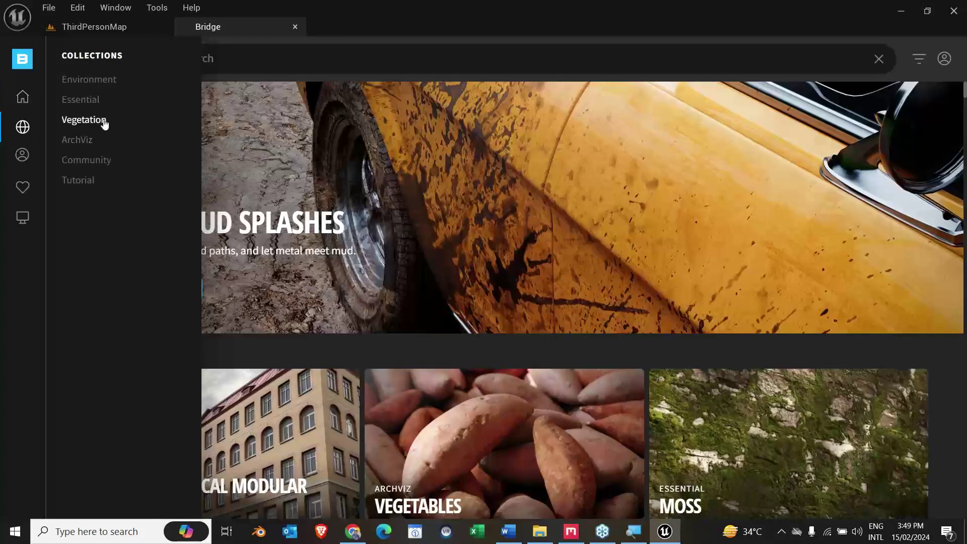
pyautogui.click(104, 124)
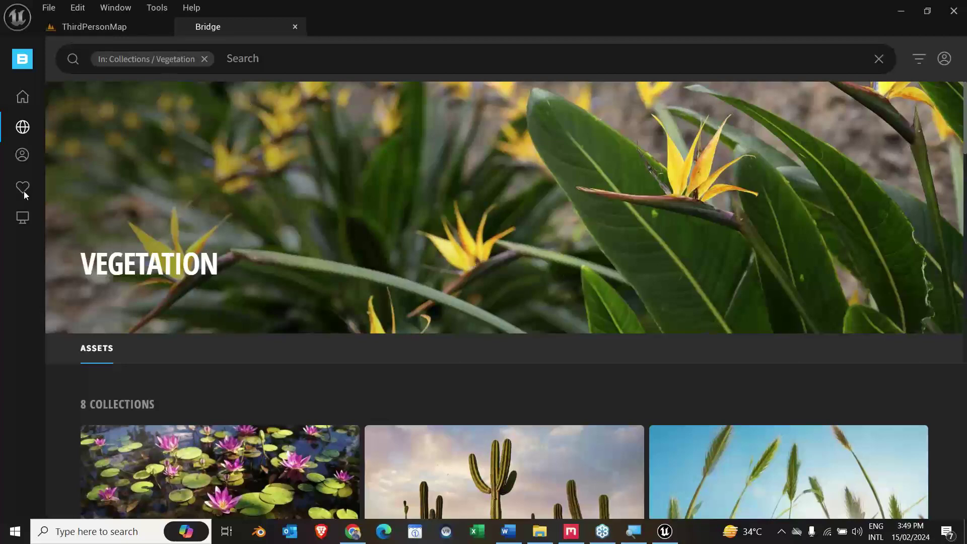
pyautogui.click(23, 156)
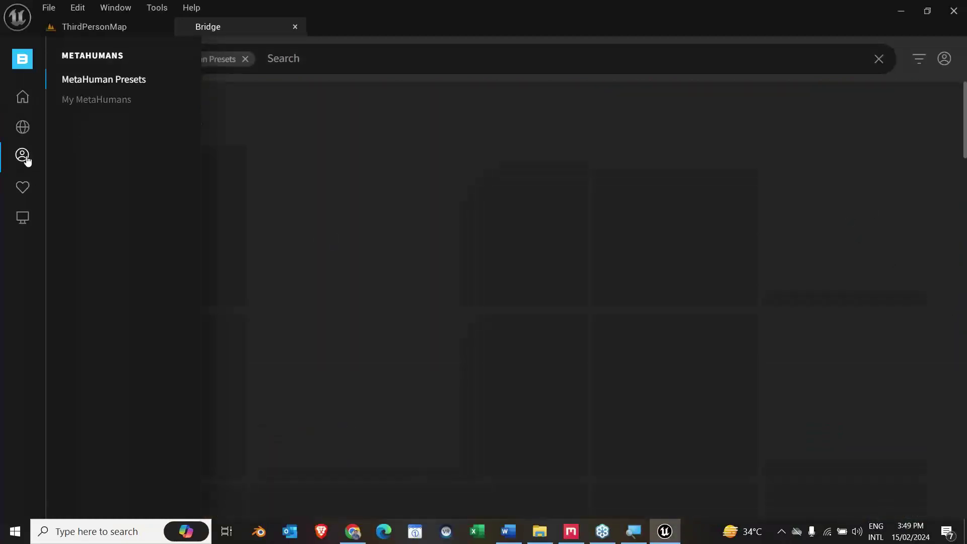
pyautogui.click(108, 101)
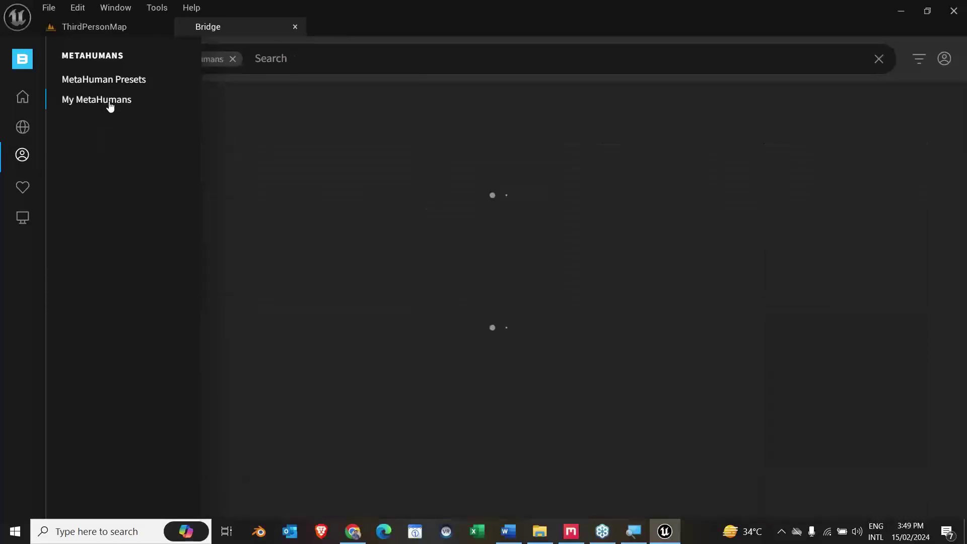
# Step: View the MetaHuman Presets and return to the My MetaHumans collection
pyautogui.click(129, 82)
pyautogui.click(124, 100)
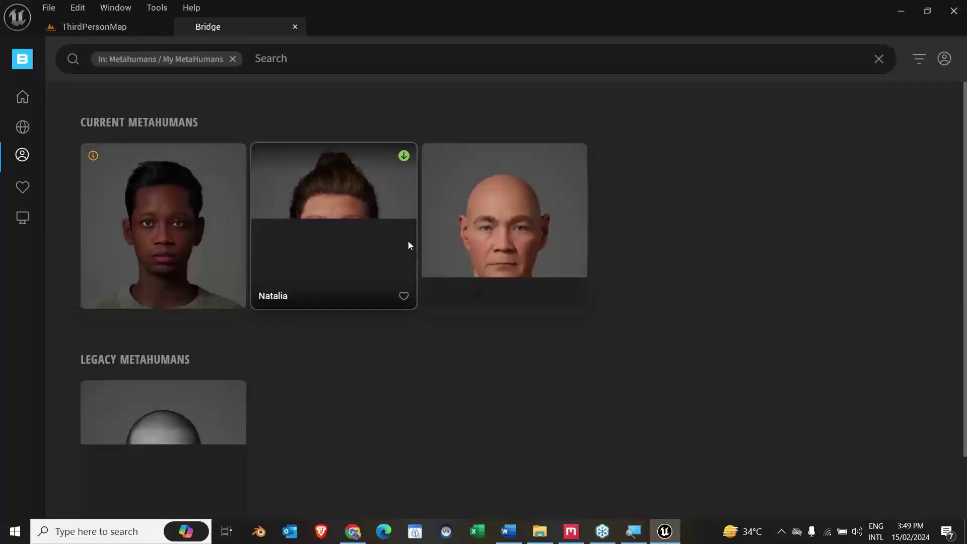
pyautogui.moveTo(22, 154)
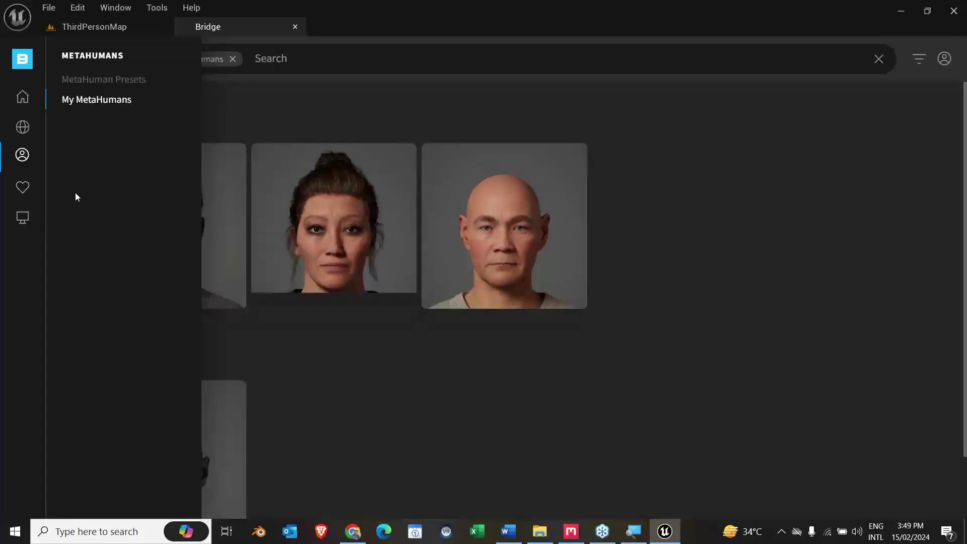
# Step: Open the Round Cement Pole Base decal from the favorite concrete patch decals and download it at High Quality
pyautogui.click(23, 191)
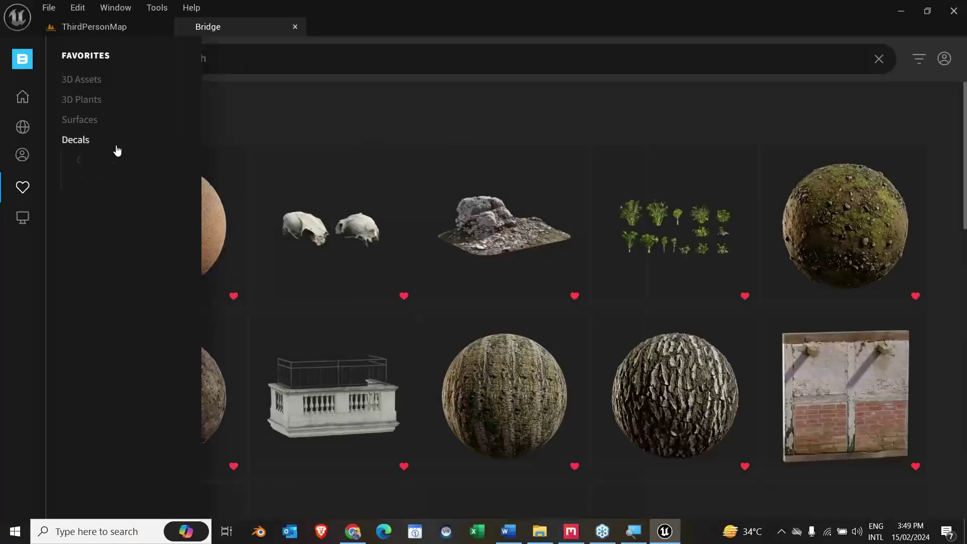
pyautogui.click(123, 160)
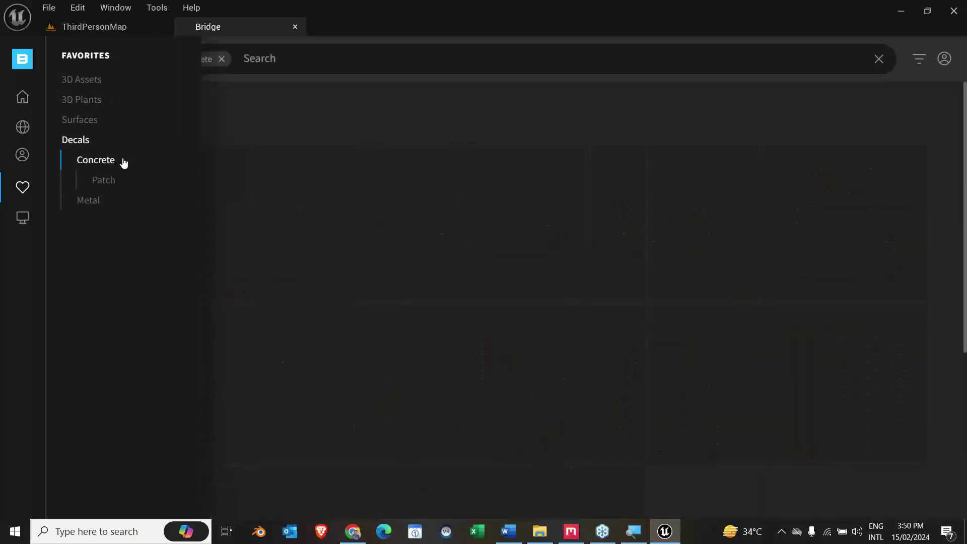
pyautogui.click(115, 181)
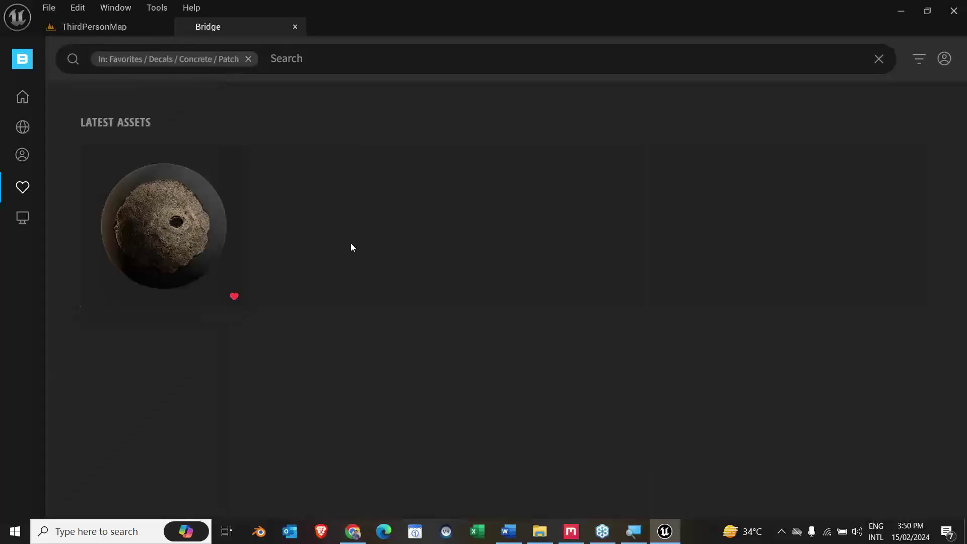
pyautogui.click(220, 223)
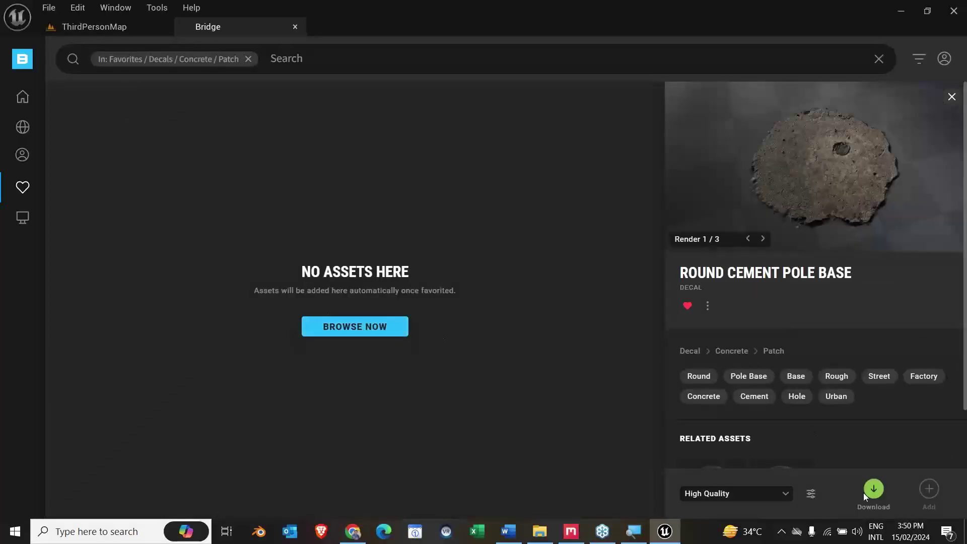
pyautogui.click(874, 491)
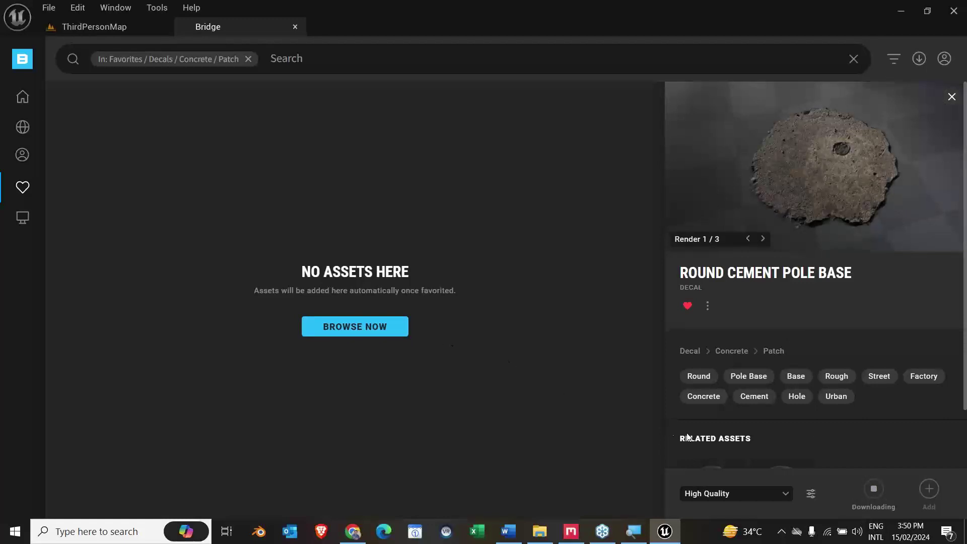
# Step: Examine the three render previews of the Round Cement Pole Base decal
pyautogui.click(763, 239)
pyautogui.click(748, 238)
pyautogui.click(766, 238)
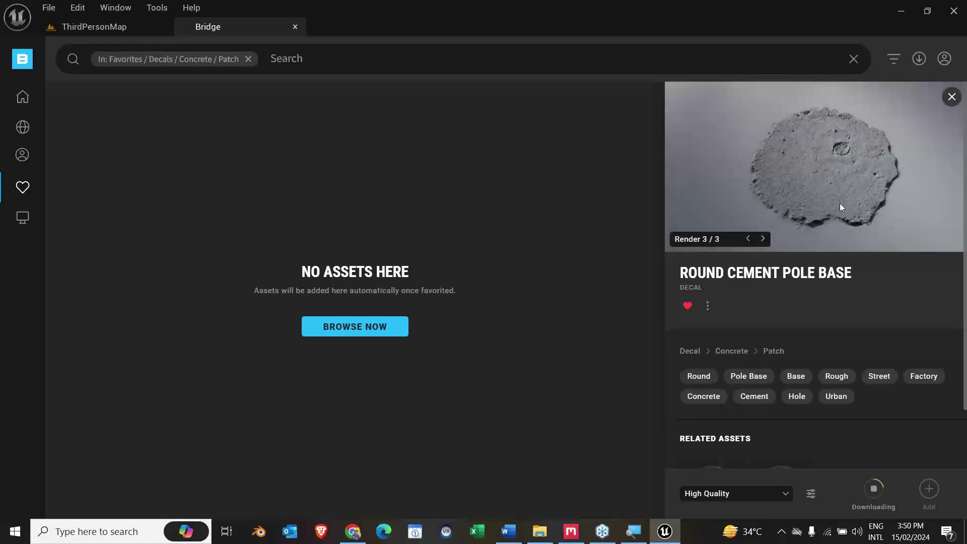
pyautogui.doubleClick(747, 239)
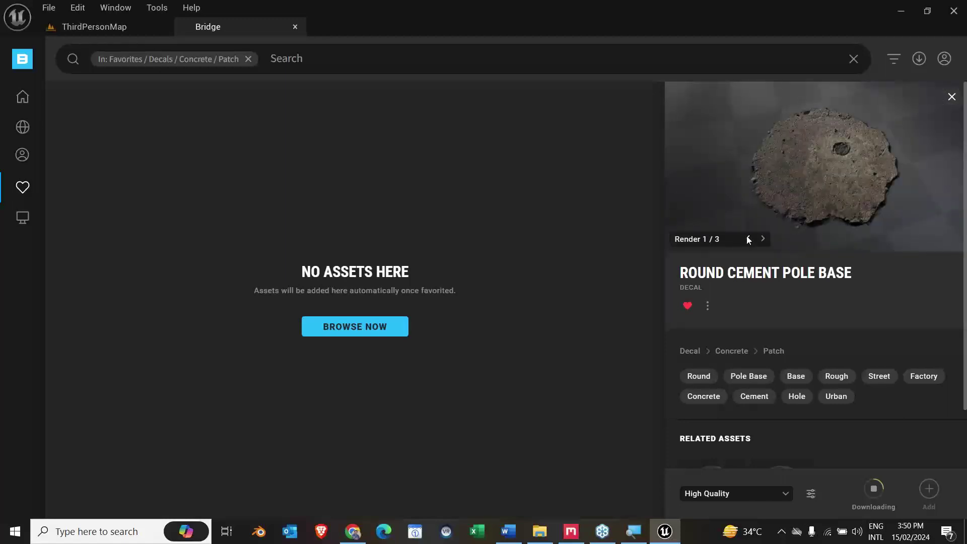
pyautogui.click(748, 239)
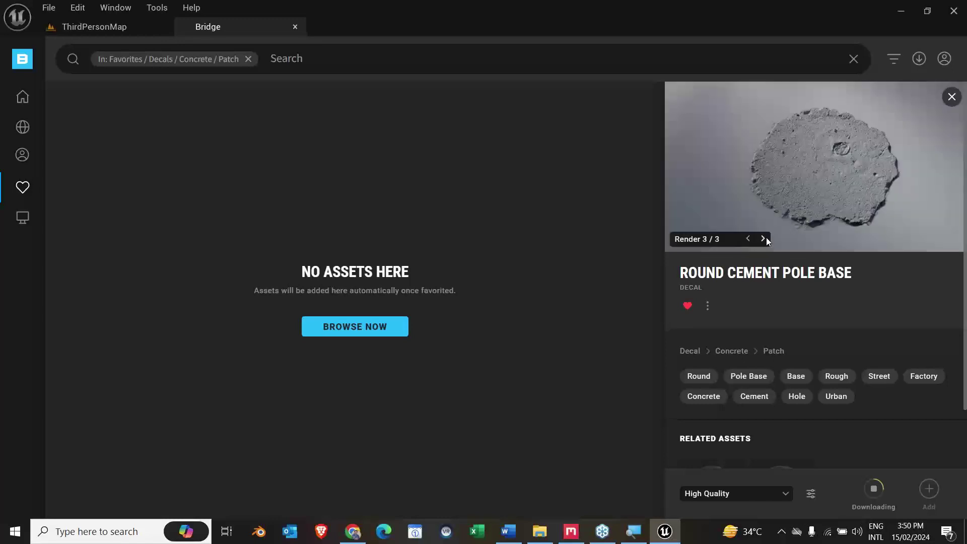
pyautogui.click(764, 238)
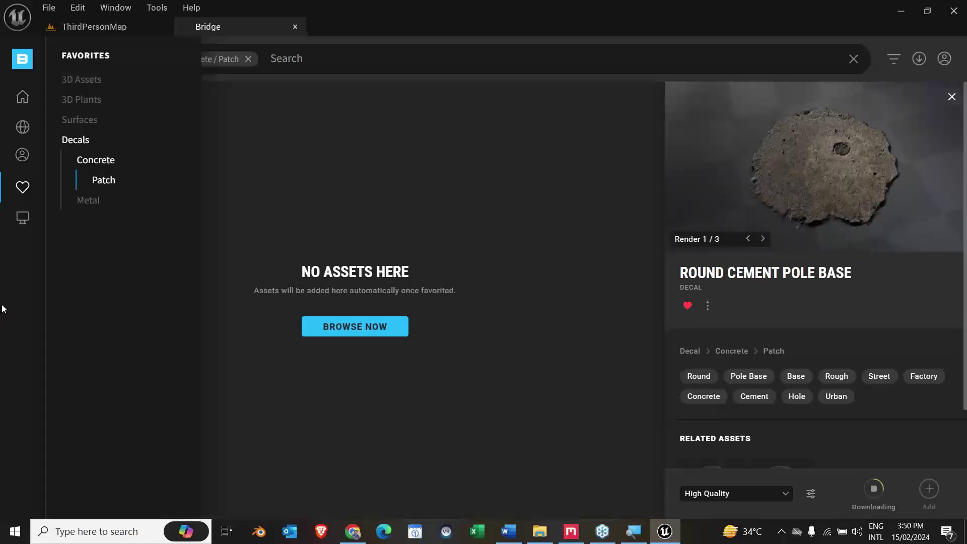
# Step: Add the downloaded Large Asphalt Patch decal from Bridge's local assets to the project at Medium Quality
pyautogui.click(23, 217)
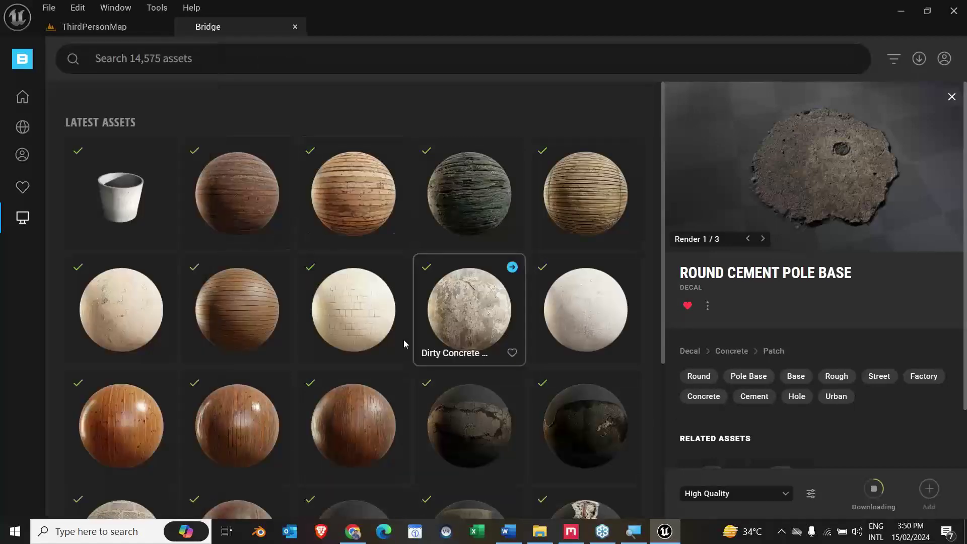
pyautogui.click(488, 436)
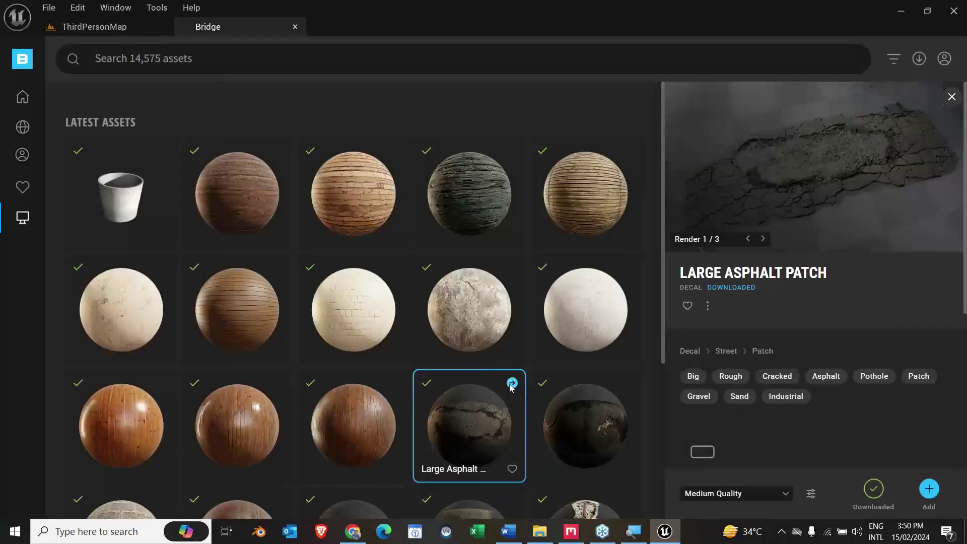
pyautogui.click(512, 382)
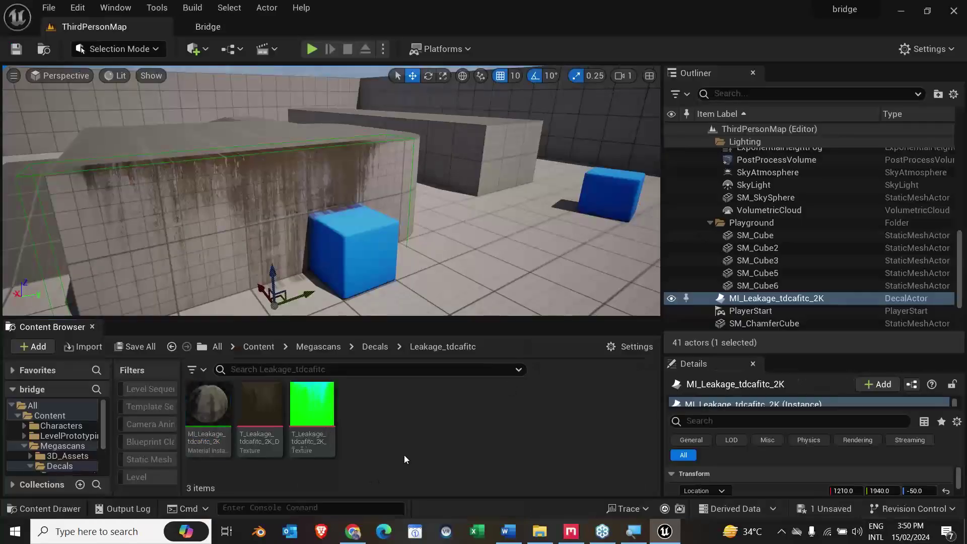
pyautogui.click(208, 410)
pyautogui.moveTo(208, 411); pyautogui.dragTo(519, 245)
pyautogui.hotkey('ctrl', 'z')
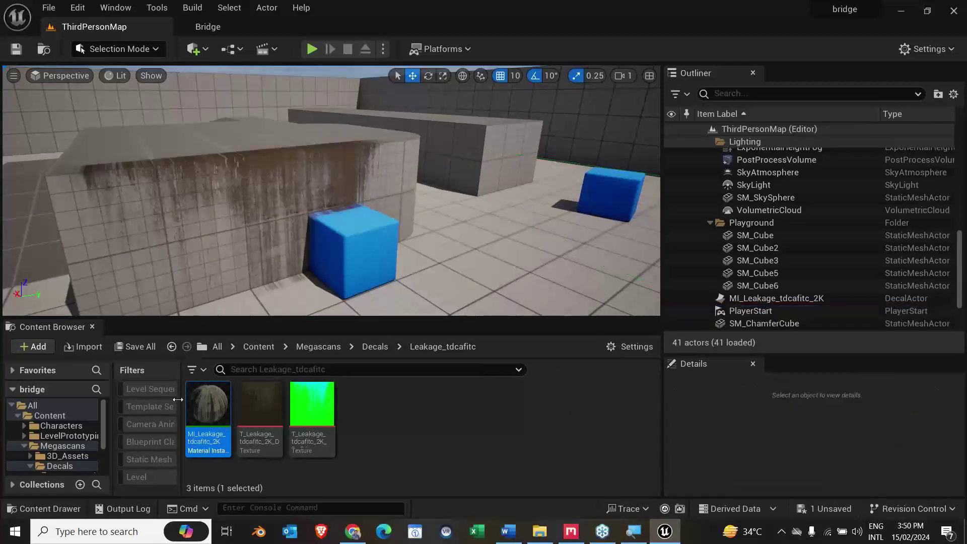
# Step: Find the Damaged Concrete decal among Bridge's local assets and add it to the project at Medium Quality
pyautogui.click(206, 27)
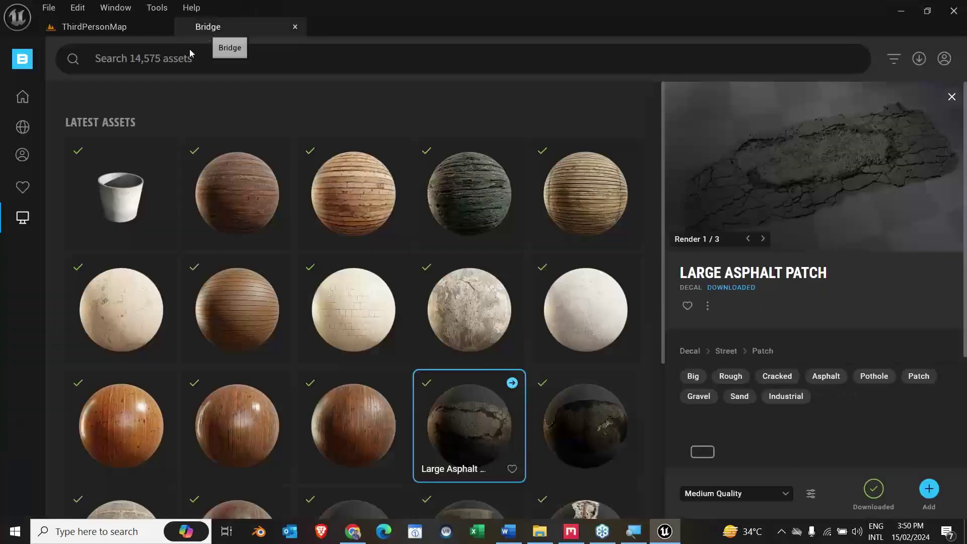
pyautogui.scroll(-5, 224, 353)
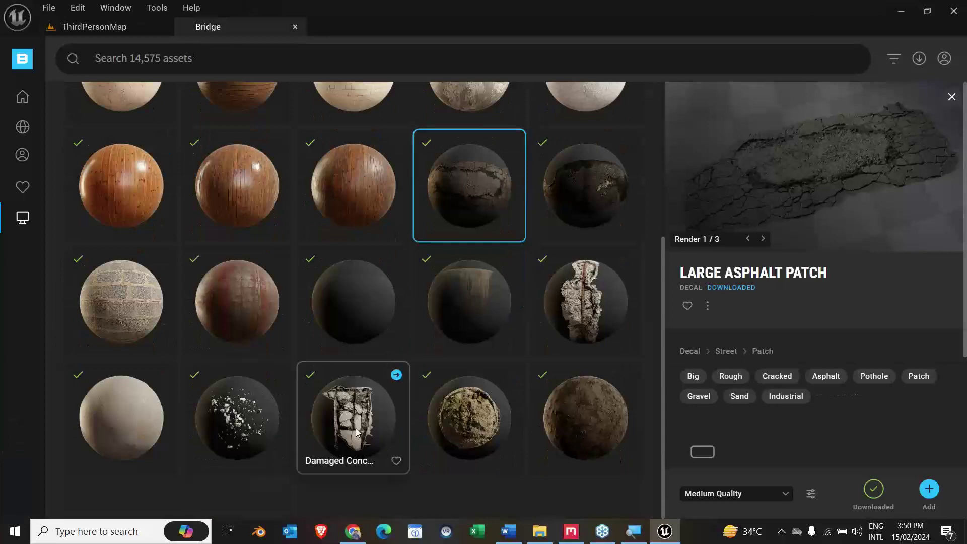
pyautogui.click(372, 434)
pyautogui.click(396, 375)
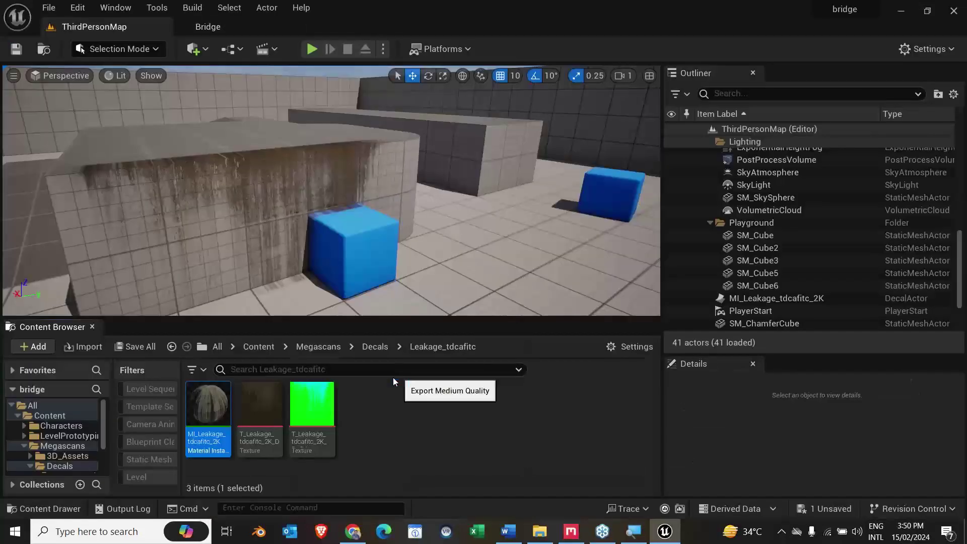
# Step: Place the MI_Damaged_Concrete_tbqmcgkr_2K decal material from its Megascans Decals folder on the floor between the blue cubes and focus on it
pyautogui.scroll(-2, 65, 451)
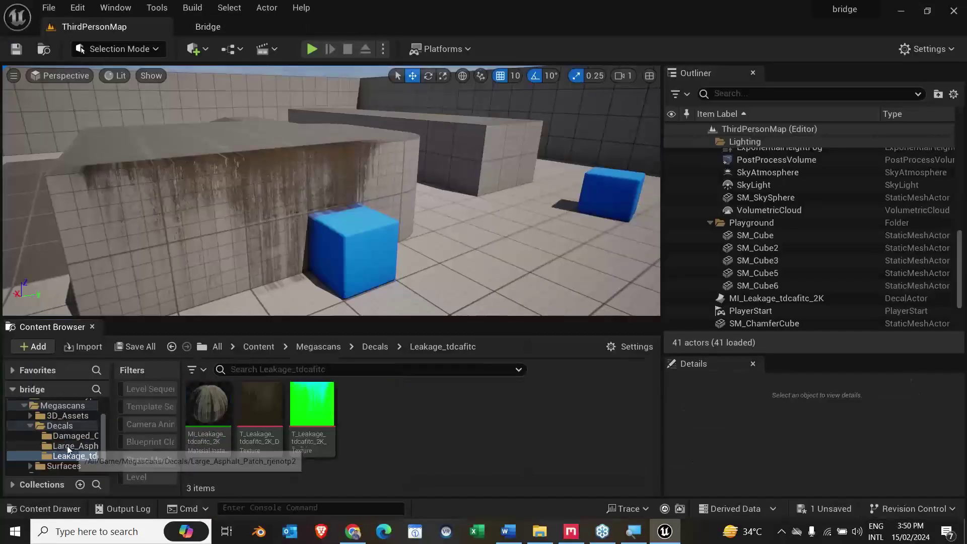
pyautogui.click(73, 446)
pyautogui.click(76, 436)
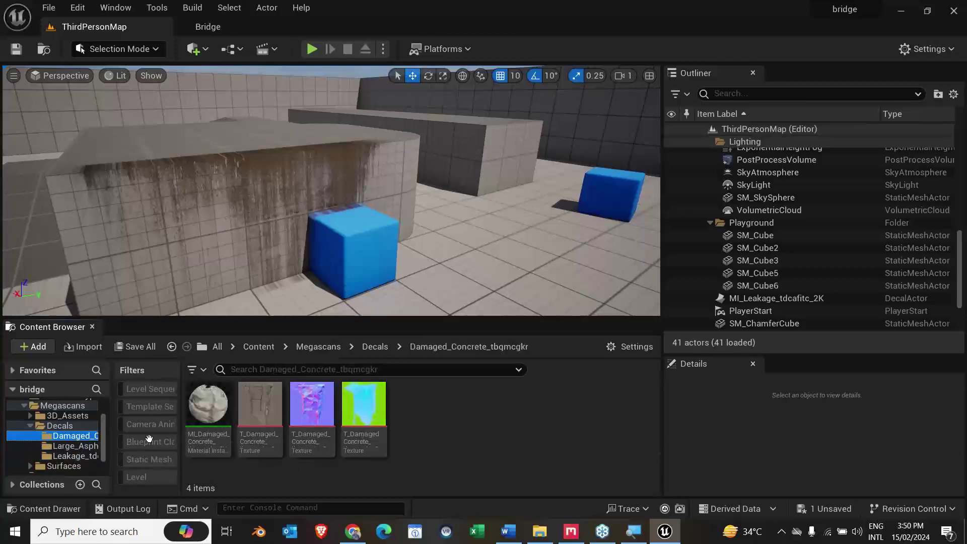
pyautogui.click(224, 412)
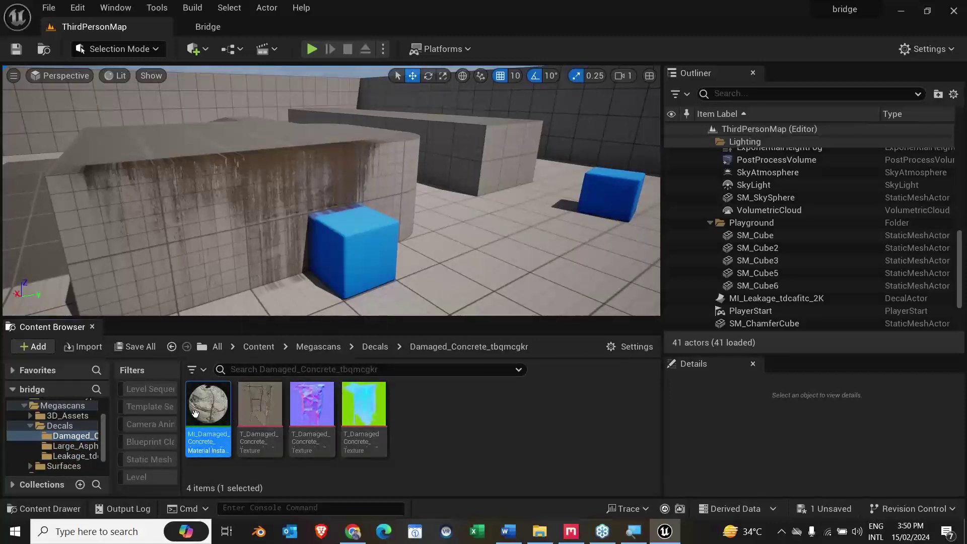
pyautogui.moveTo(210, 445)
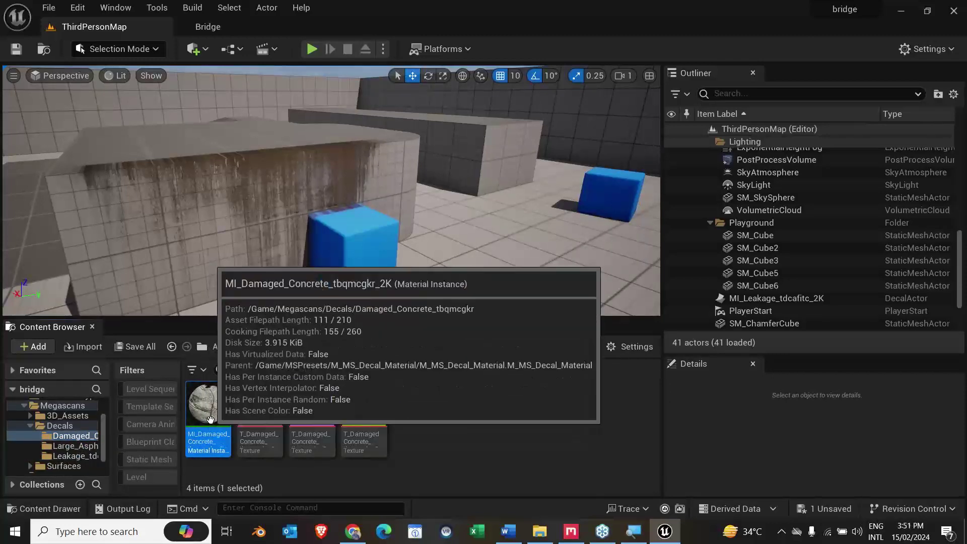
pyautogui.moveTo(210, 419); pyautogui.dragTo(568, 267)
pyautogui.press('f')
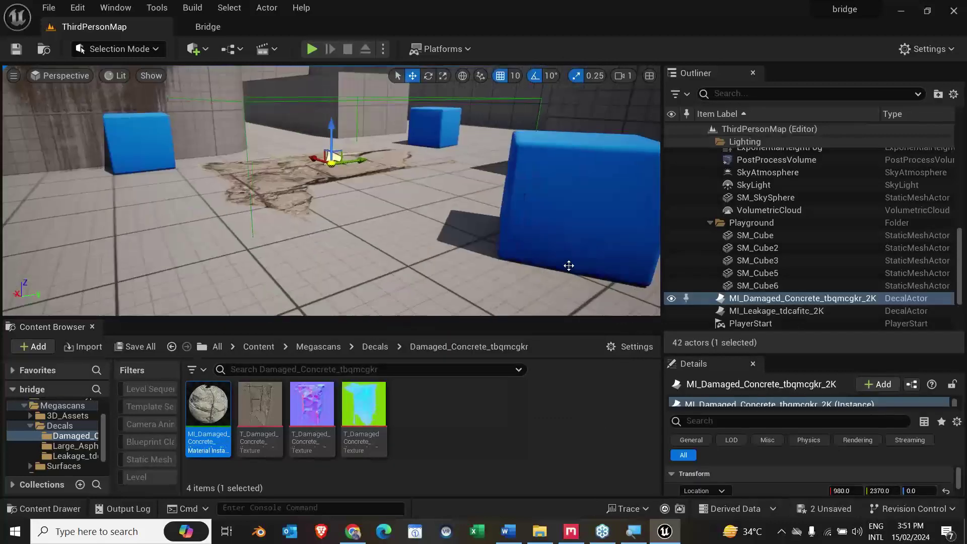
# Step: Show the viewport full screen and rotate the damaged concrete decal on the floor
pyautogui.press('F11')
pyautogui.press('f')
pyautogui.press('e')
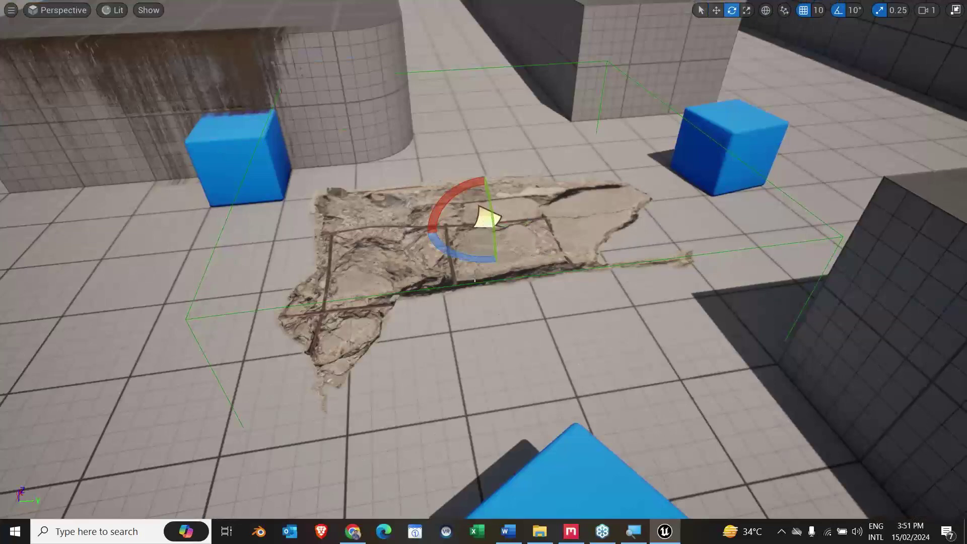
pyautogui.moveTo(474, 260); pyautogui.dragTo(500, 204)
pyautogui.press('w')
pyautogui.press('r')
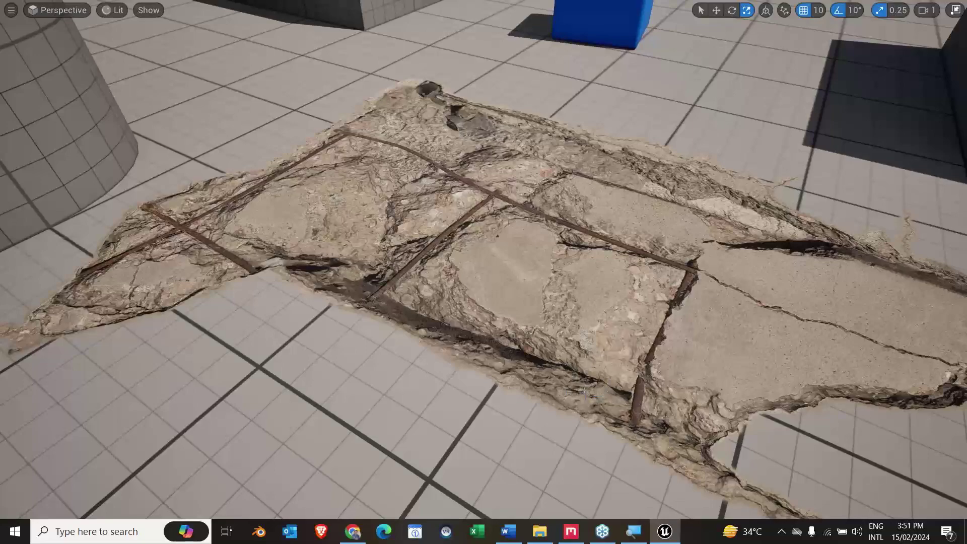
# Step: Examine the damaged concrete decal's cracks and exposed rebar up close and from different angles
pyautogui.scroll(-5, 511, 339)
pyautogui.scroll(10, 534, 331)
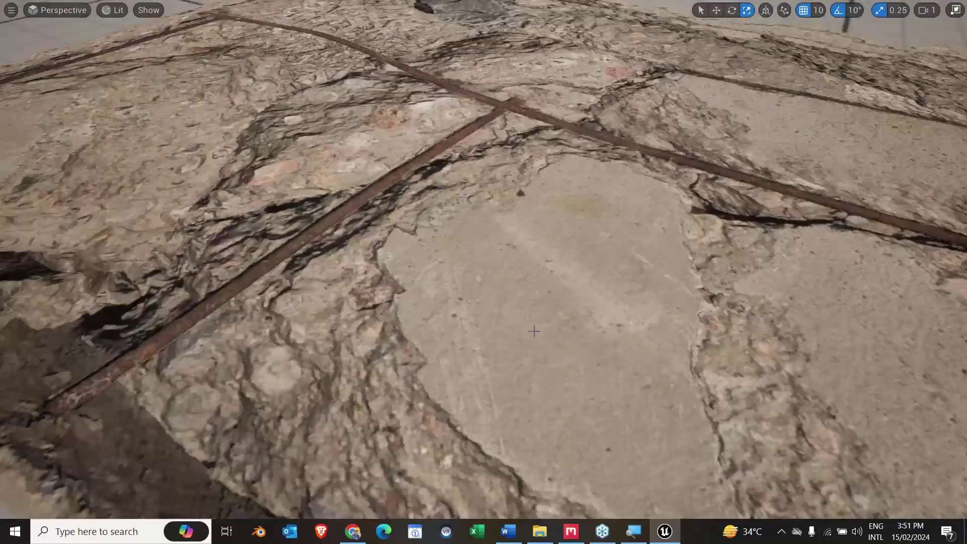
pyautogui.scroll(-6, 610, 297)
pyautogui.keyDown('alt'); pyautogui.moveTo(621, 307); pyautogui.dragTo(422, 277); pyautogui.keyUp('alt')
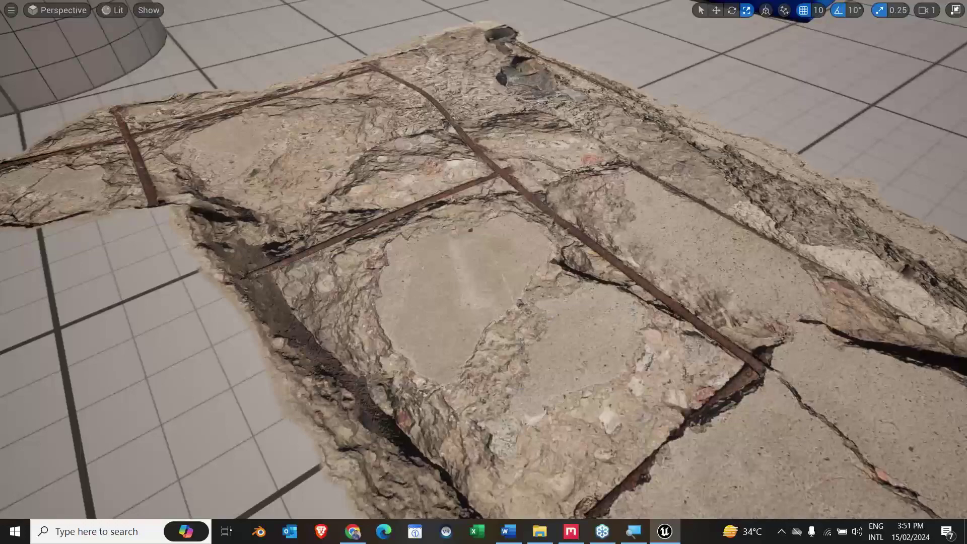
pyautogui.scroll(-4, 544, 344)
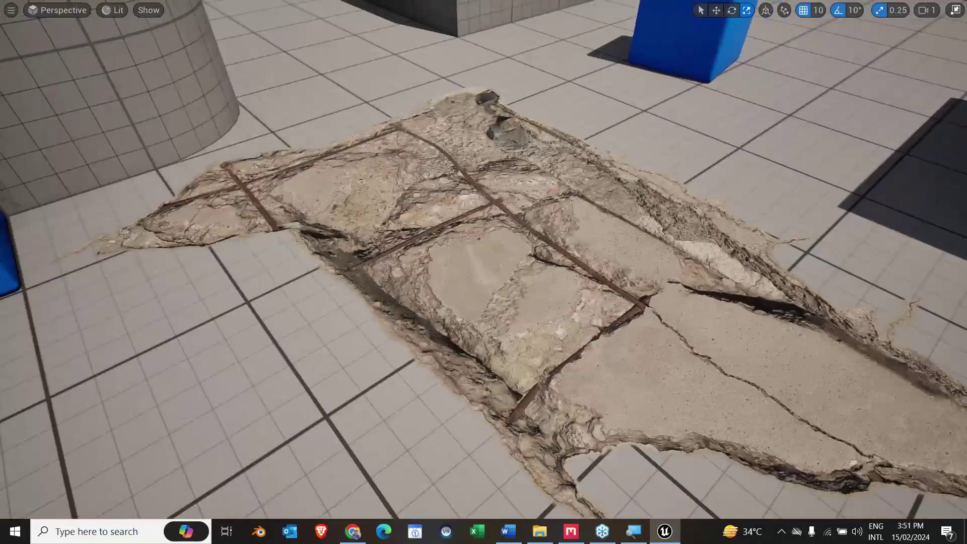
# Step: Exit the full-screen viewport, return to Bridge and check its version information
pyautogui.press('F11')
pyautogui.click(189, 28)
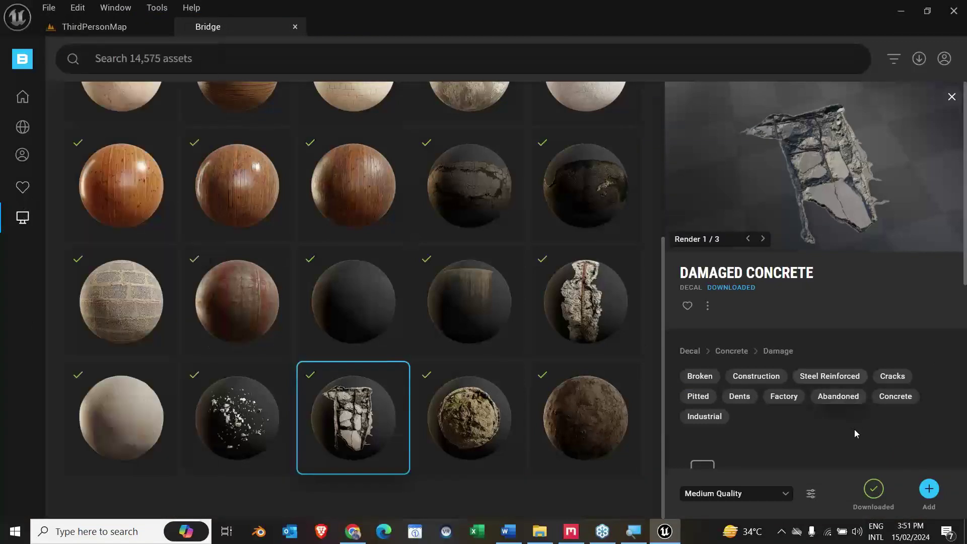
pyautogui.scroll(-1, 854, 429)
pyautogui.scroll(1, 854, 424)
pyautogui.click(944, 58)
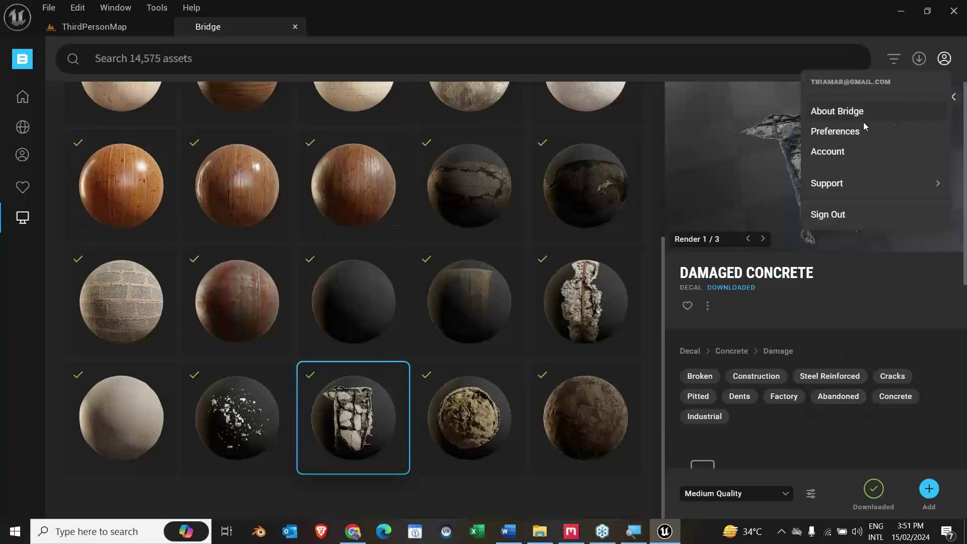
pyautogui.click(861, 113)
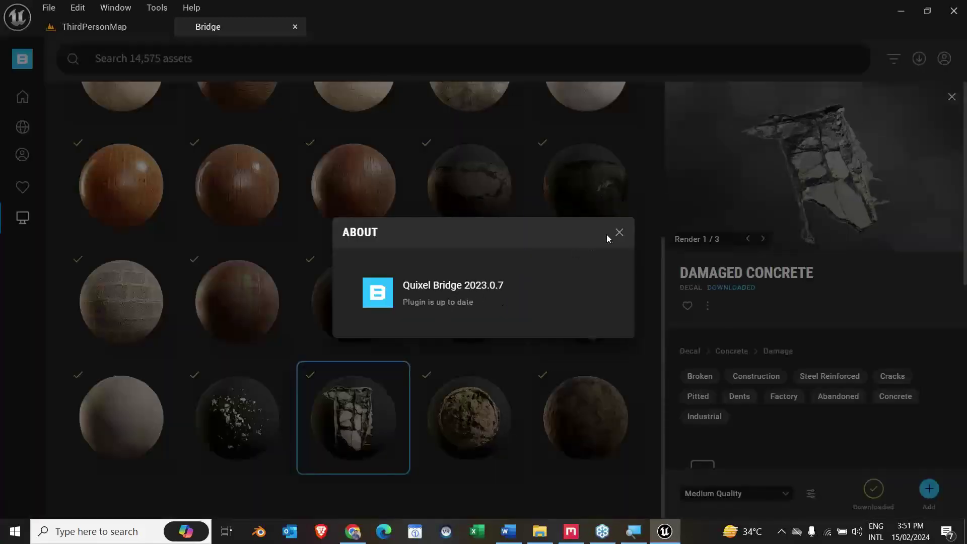
pyautogui.click(618, 233)
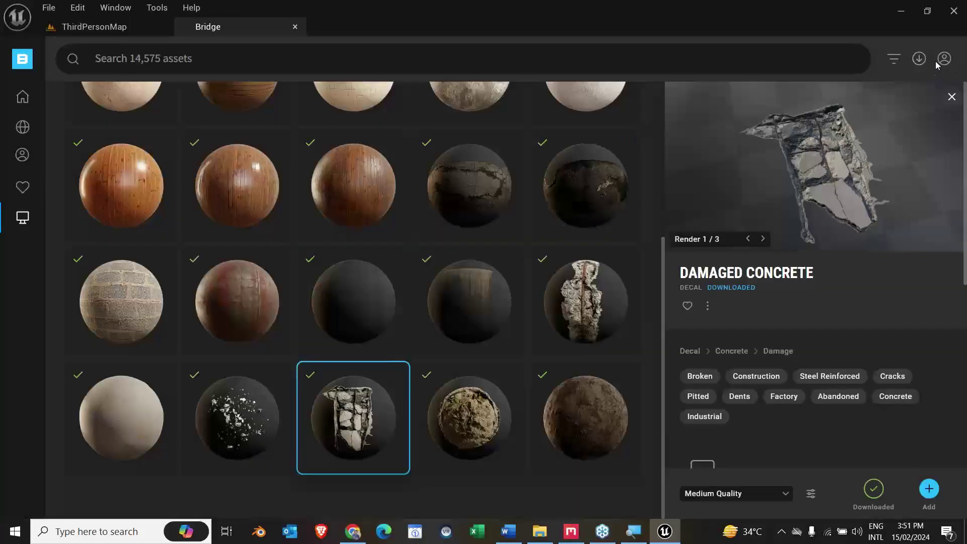
# Step: Check the Library Path in Bridge's preferences and leave the dialog without saving
pyautogui.click(942, 61)
pyautogui.click(877, 131)
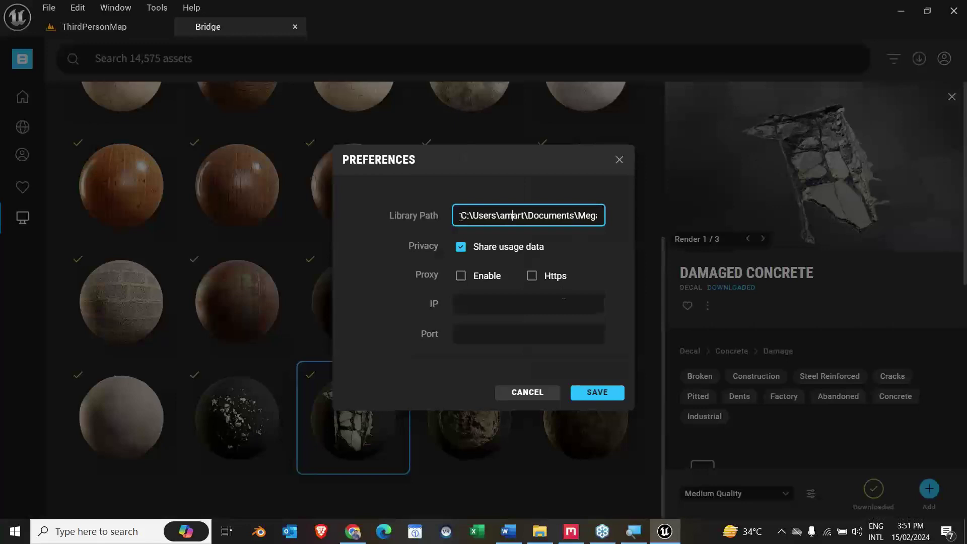
pyautogui.moveTo(552, 213); pyautogui.dragTo(607, 219)
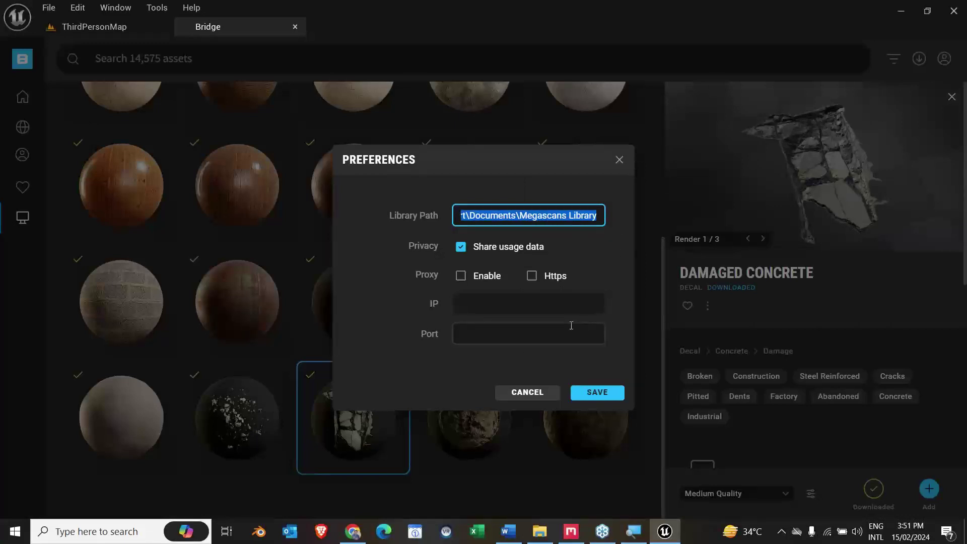
pyautogui.click(529, 215)
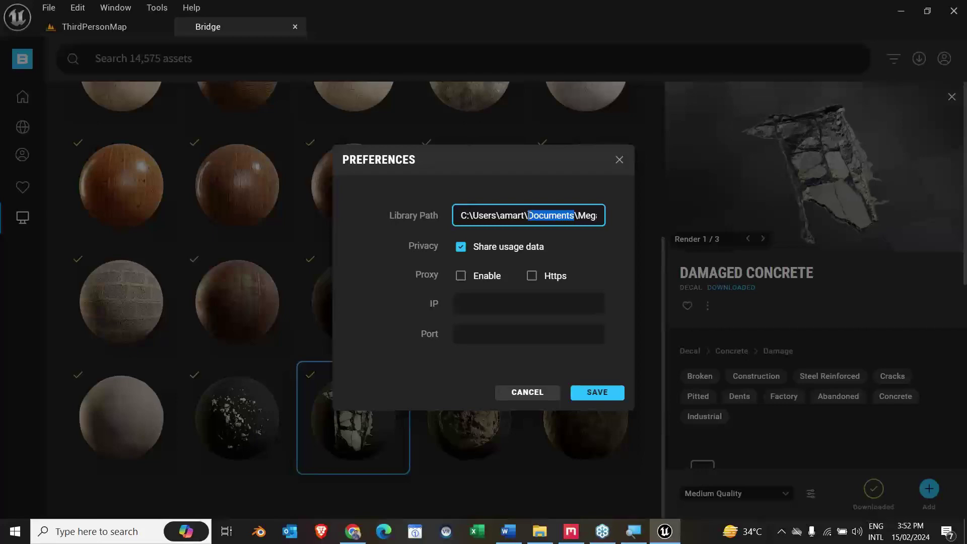
pyautogui.click(546, 394)
# Step: Show and hide the asset filters, and look over the account menu's options
pyautogui.click(894, 59)
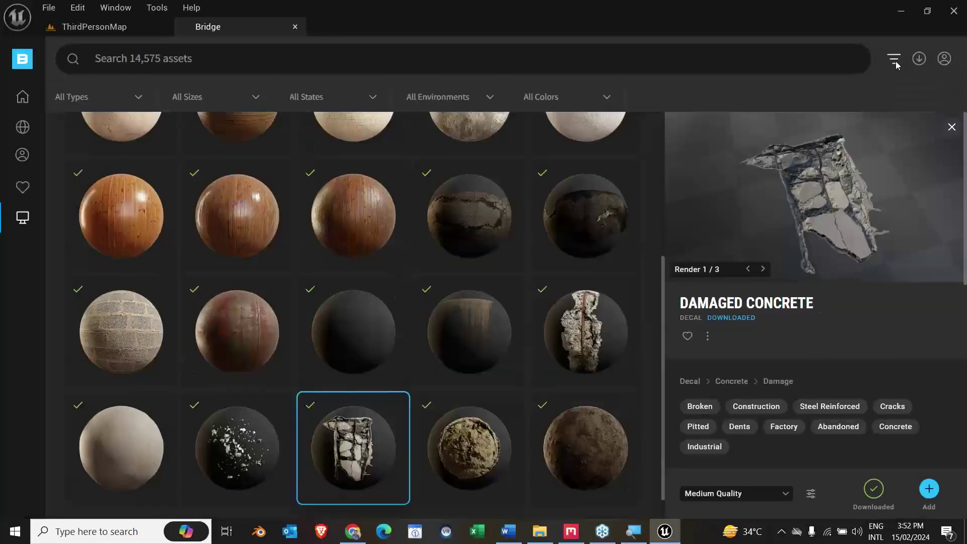
pyautogui.click(894, 60)
pyautogui.click(943, 59)
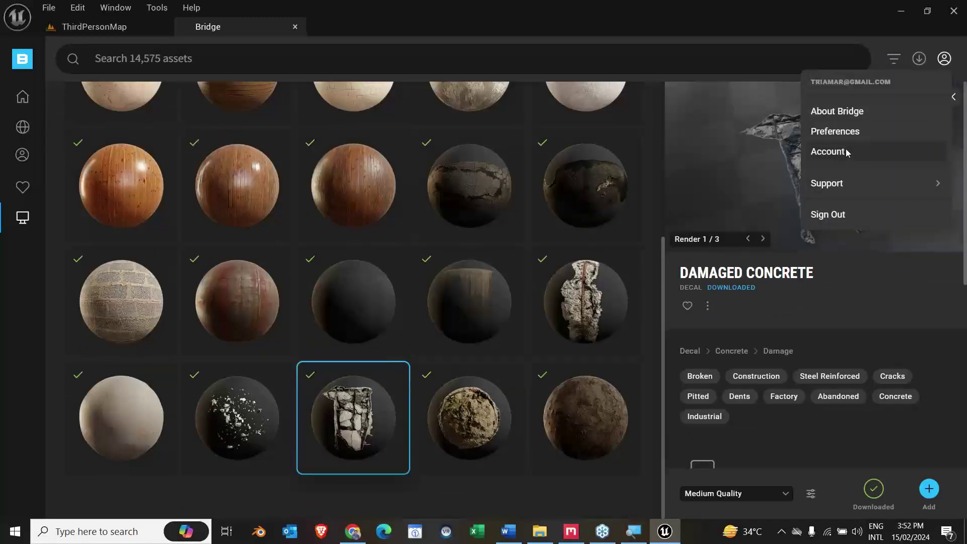
pyautogui.moveTo(853, 187)
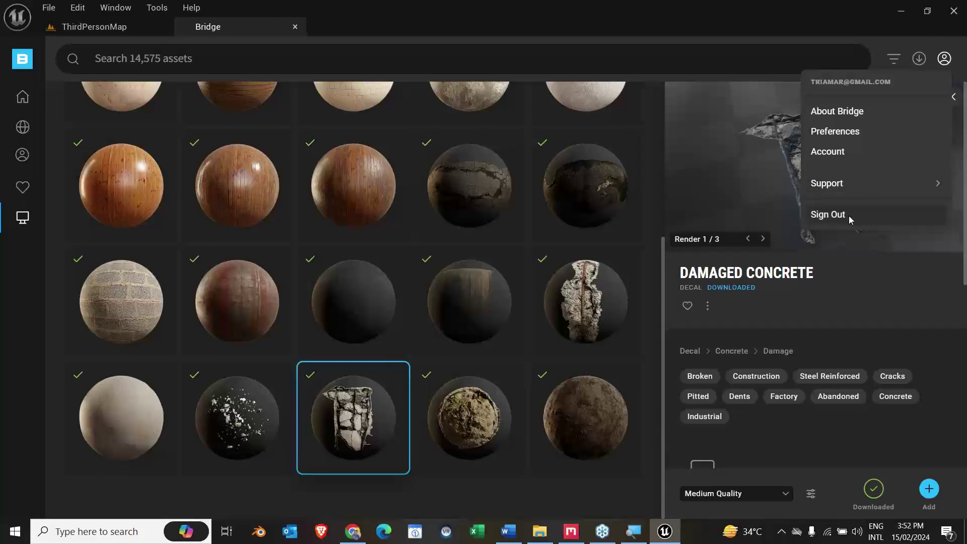
# Step: Open Bridge's Tutorial collections and browse through the listed environments down to the latest assets
pyautogui.moveTo(10, 96)
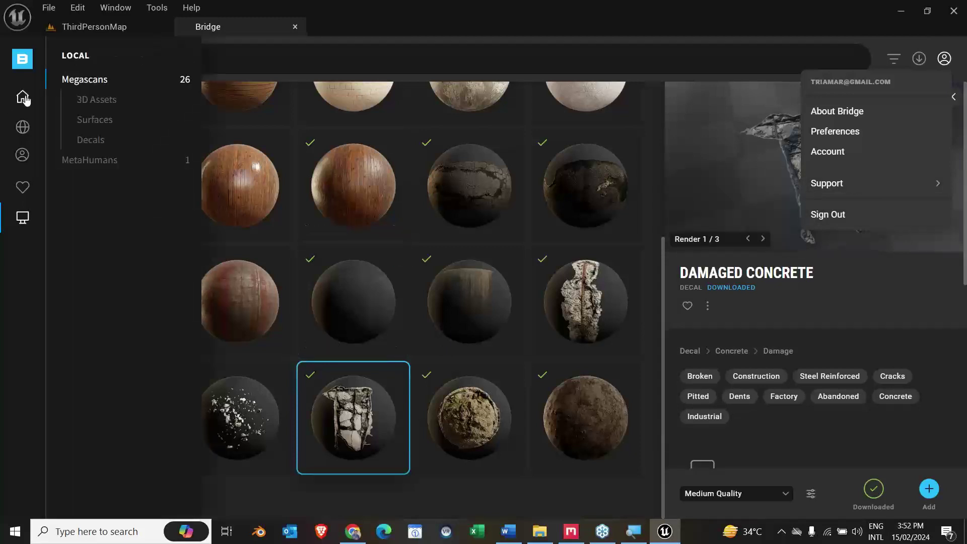
pyautogui.click(22, 127)
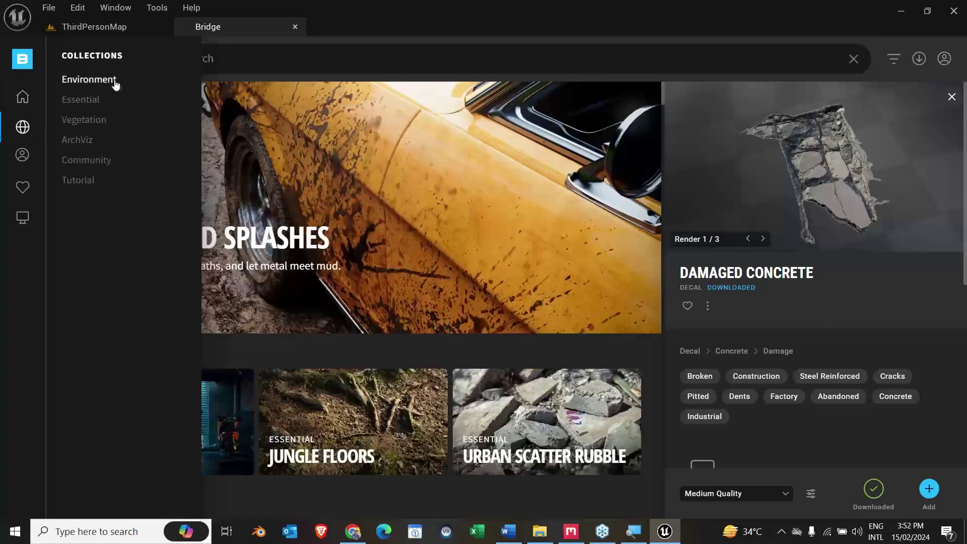
pyautogui.click(96, 186)
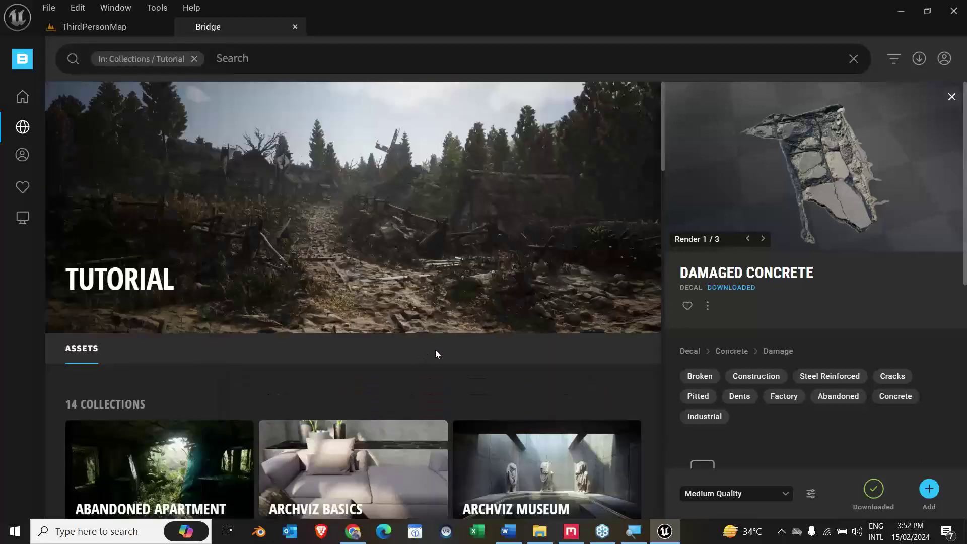
pyautogui.scroll(-3, 433, 343)
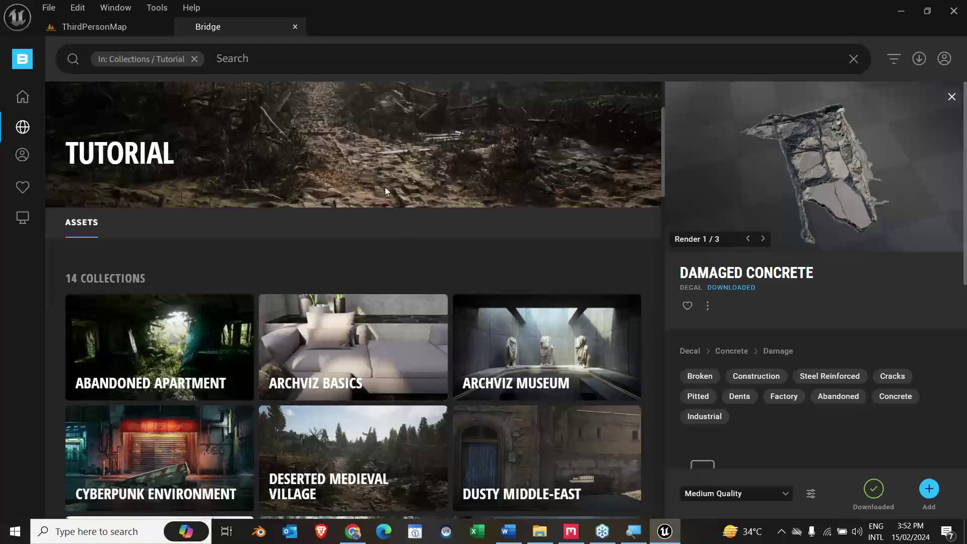
pyautogui.scroll(-6, 422, 252)
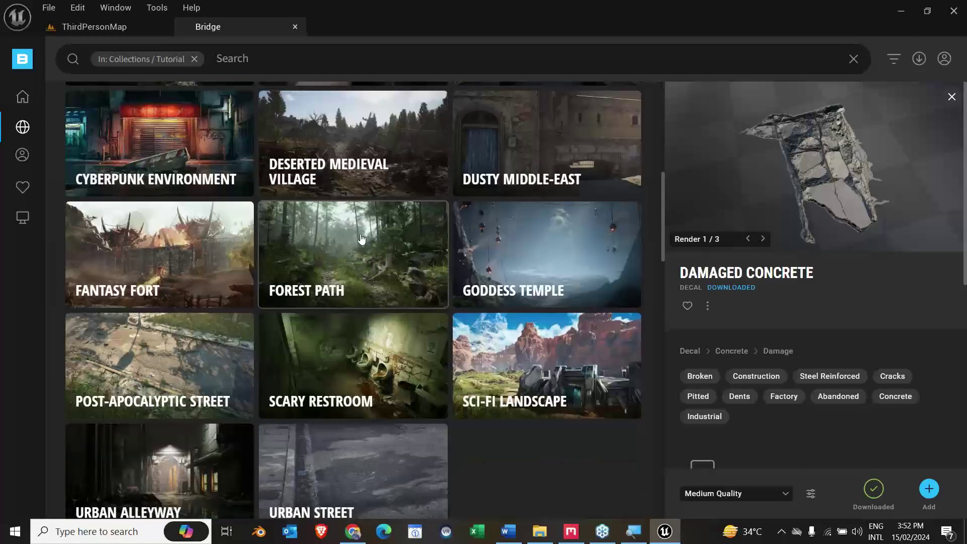
pyautogui.scroll(-4, 237, 383)
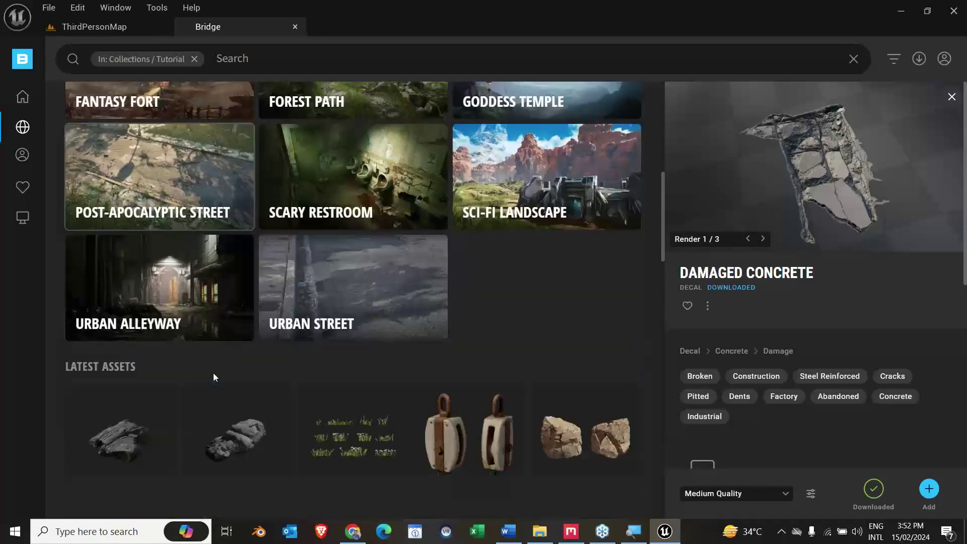
# Step: Open the Urban Street tutorial collection and bring up its linked video in a maximized browser window
pyautogui.click(349, 307)
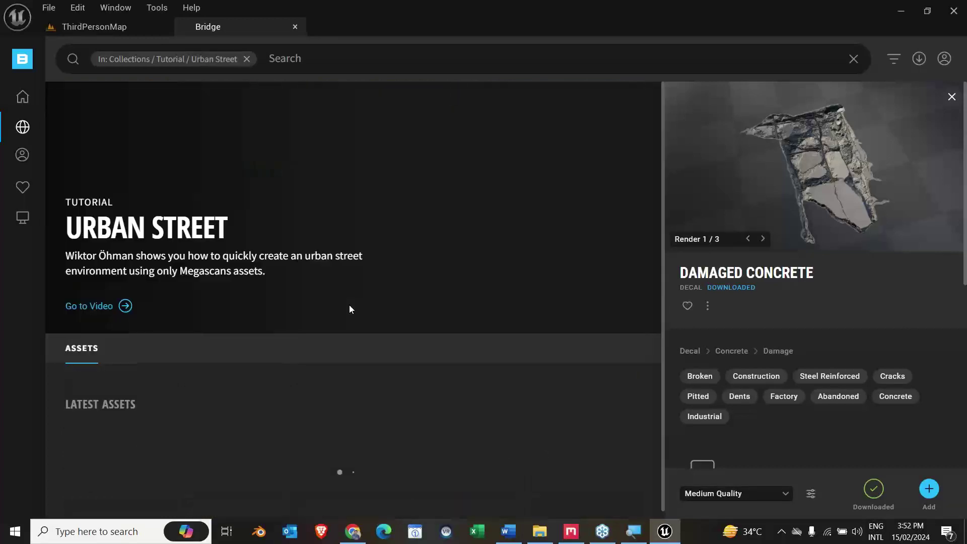
pyautogui.scroll(-1, 376, 390)
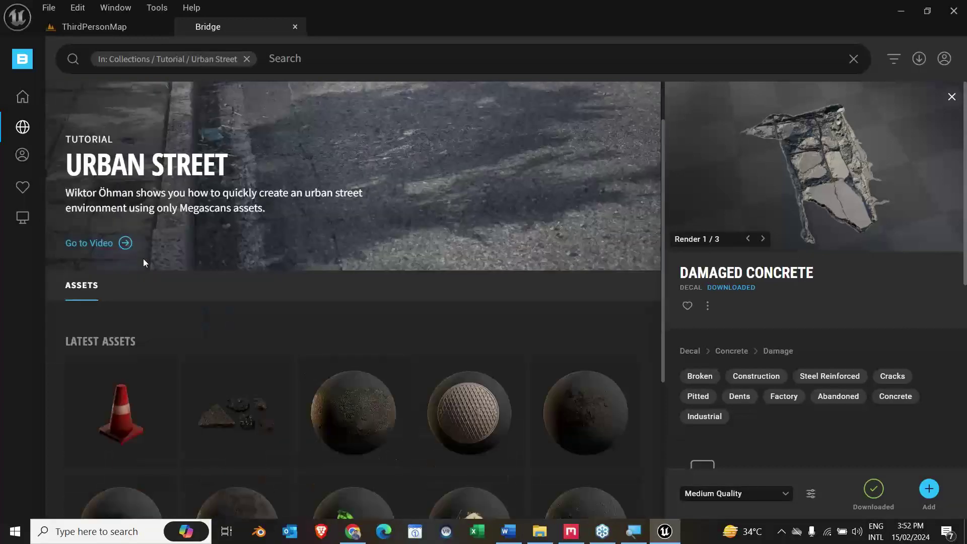
pyautogui.click(126, 243)
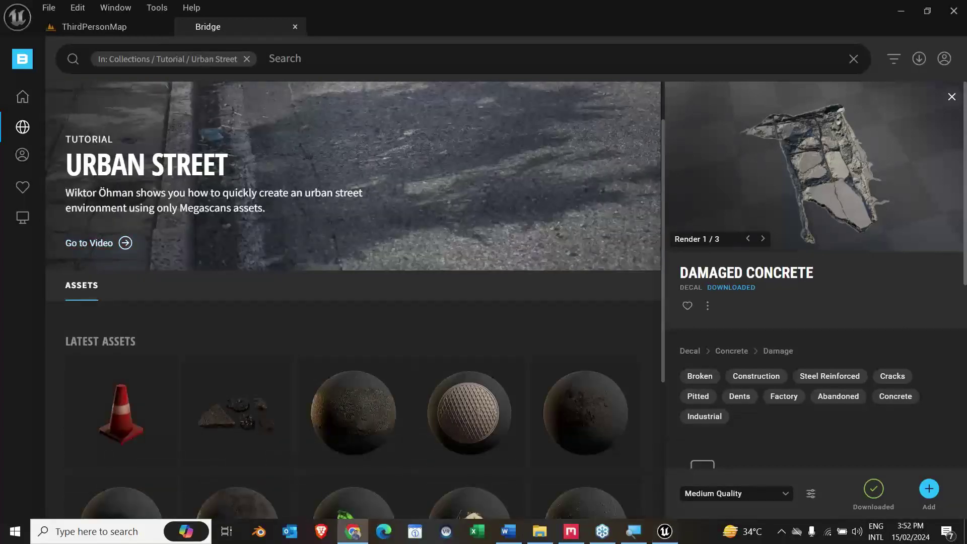
pyautogui.moveTo(735, 543); pyautogui.dragTo(704, 178)
pyautogui.click(918, 181)
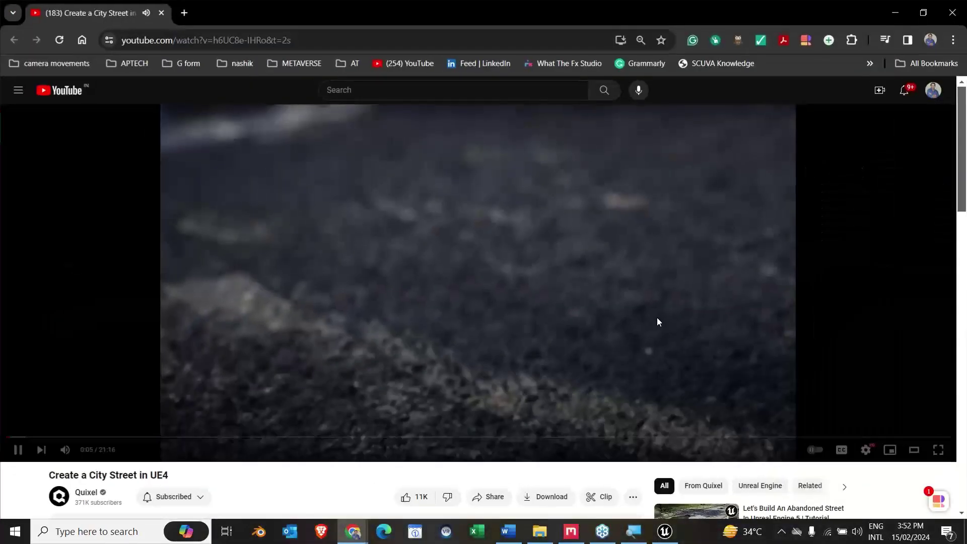
# Step: Skim the Create a City Street in UE4 video full screen and close the browser window
pyautogui.click(450, 295)
pyautogui.doubleClick(450, 295)
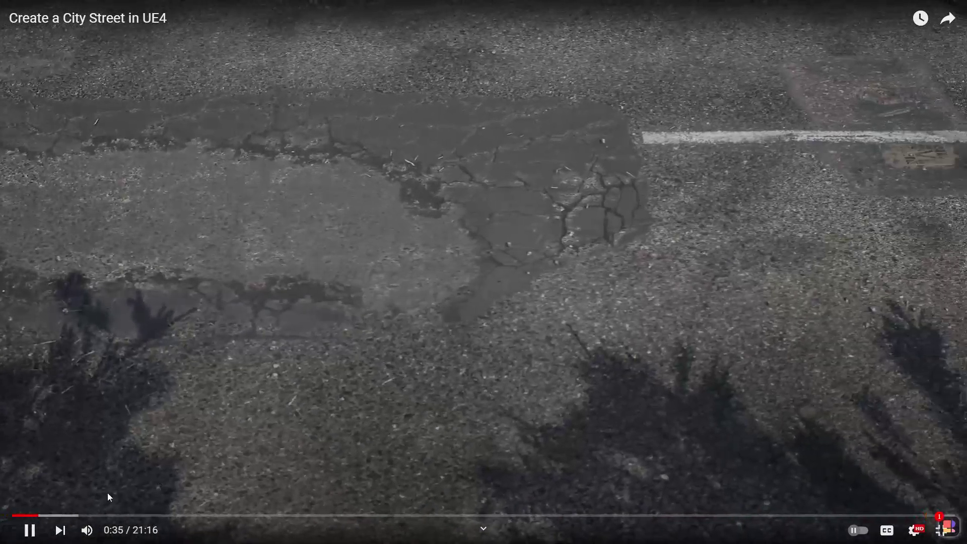
pyautogui.moveTo(71, 516); pyautogui.dragTo(486, 514)
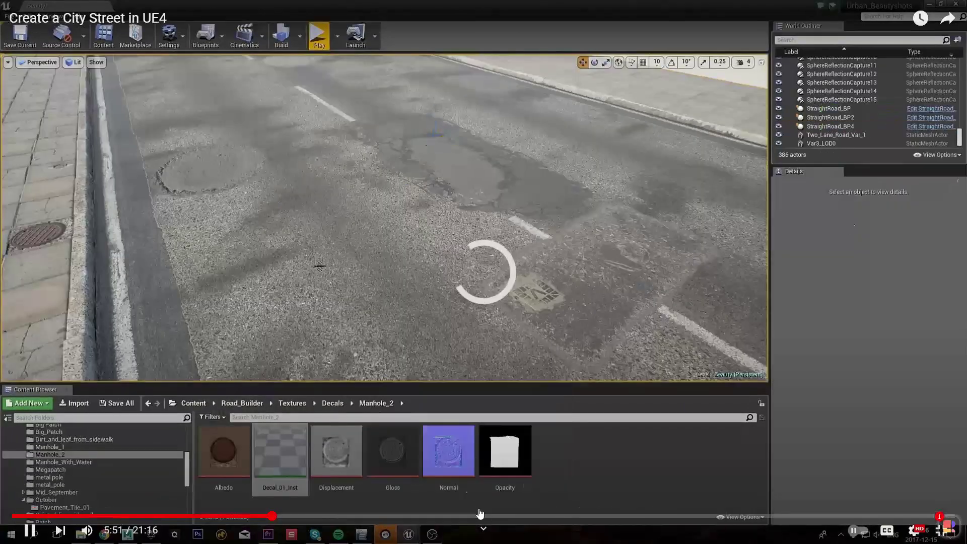
pyautogui.press('Escape')
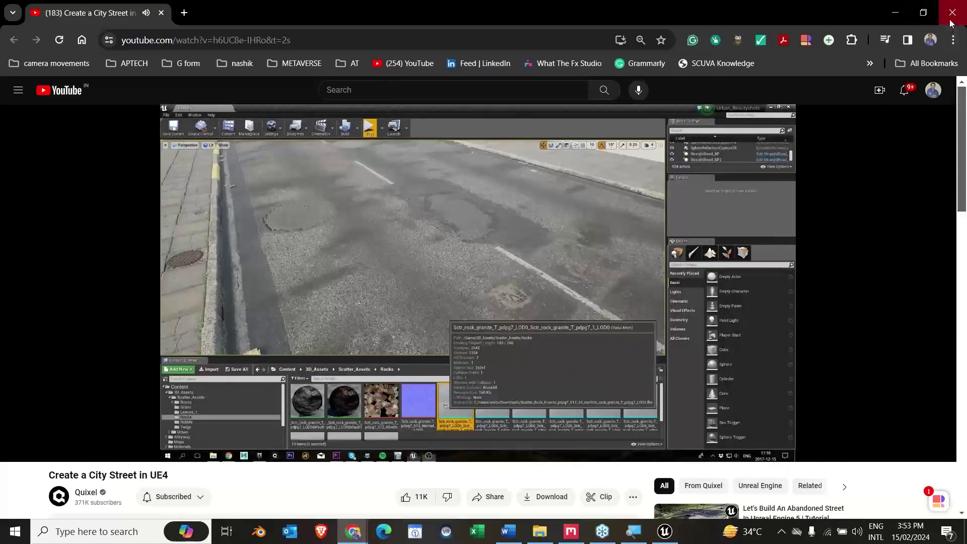
pyautogui.click(952, 13)
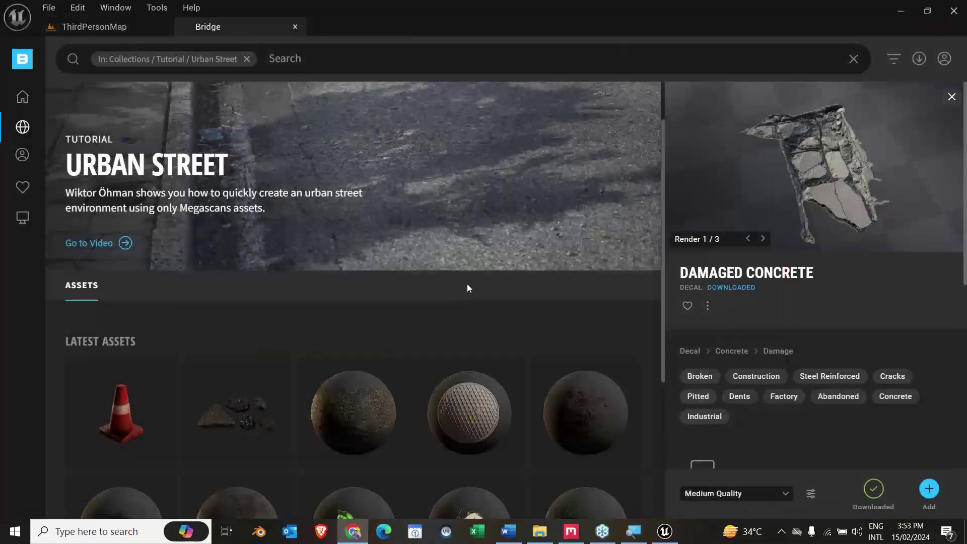
# Step: Open the Fantasy Fort collection under Tutorial and bring up its linked video in a maximized browser window
pyautogui.click(23, 128)
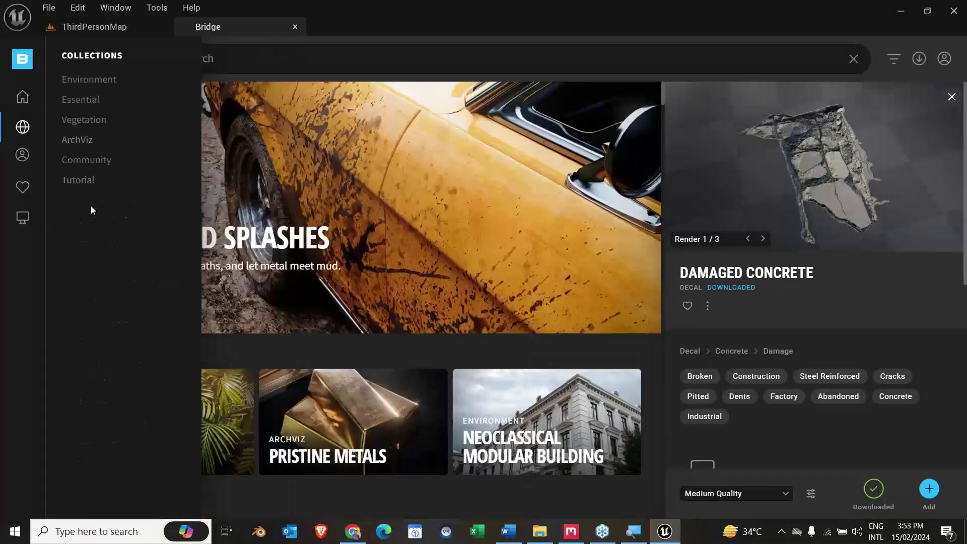
pyautogui.click(78, 180)
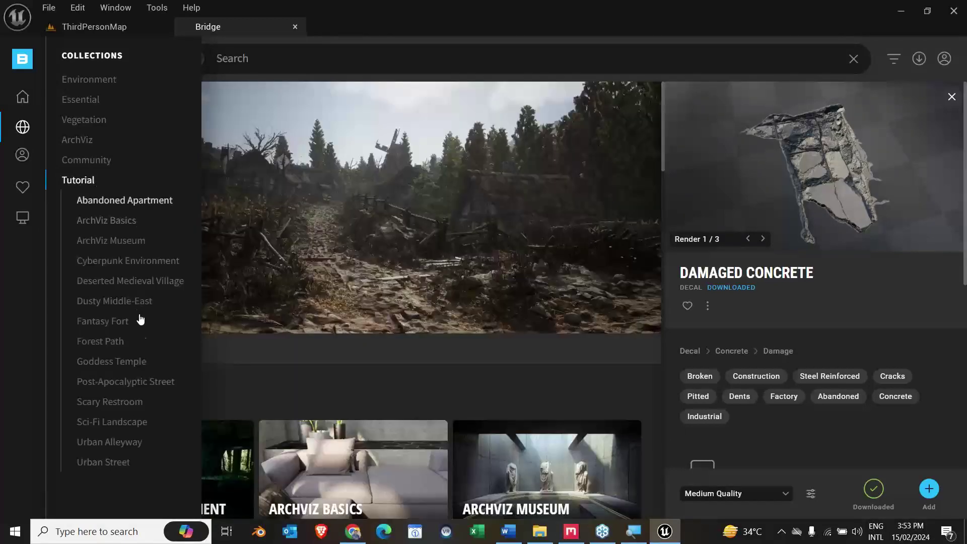
pyautogui.click(113, 327)
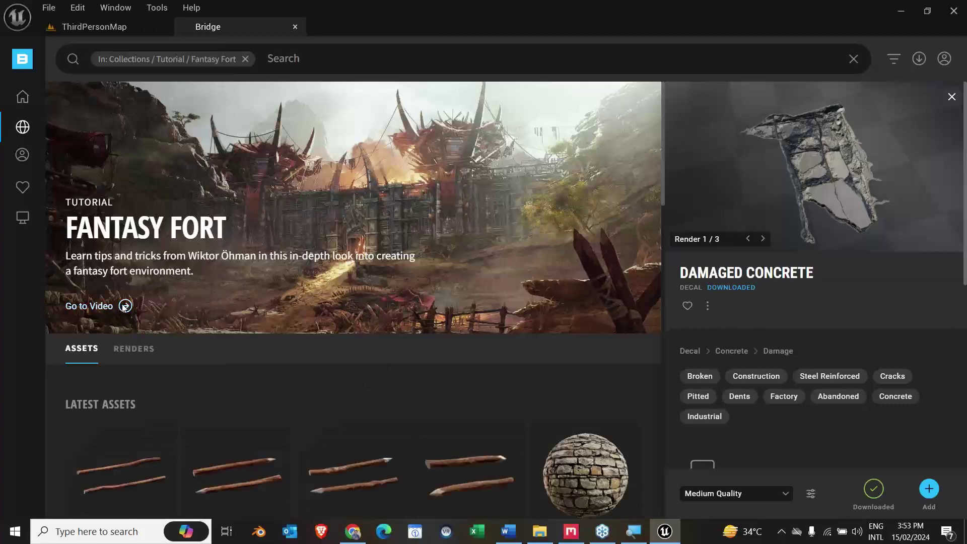
pyautogui.click(123, 307)
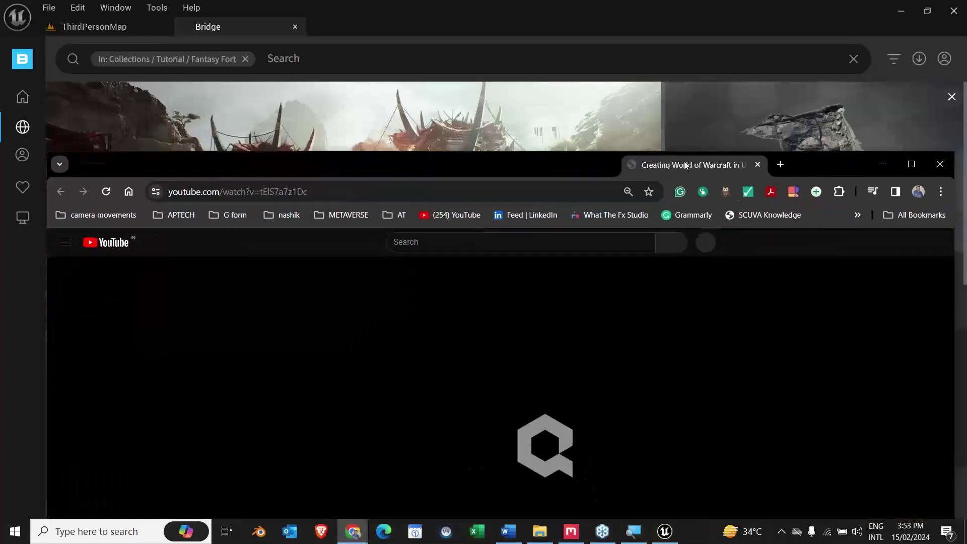
pyautogui.doubleClick(786, 160)
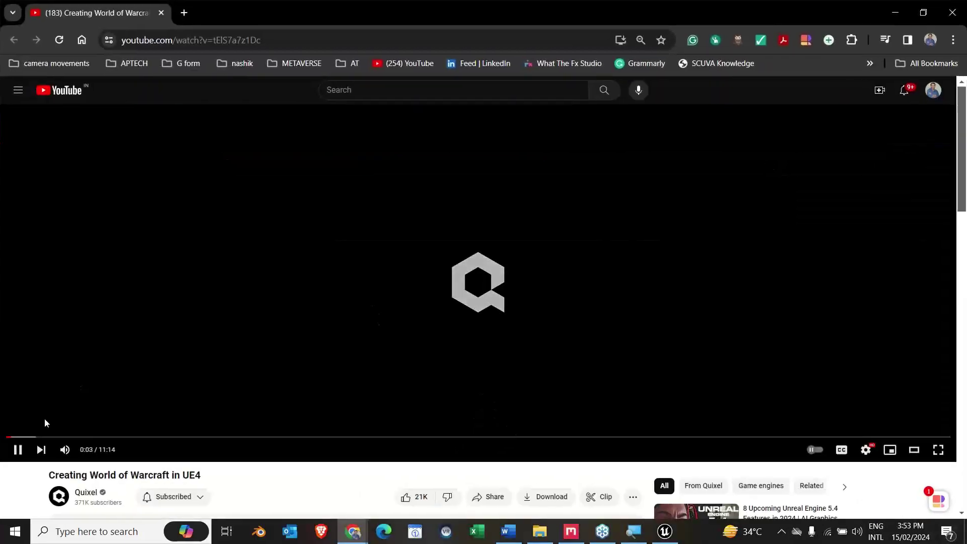
# Step: View the Creating World of Warcraft in UE4 video full screen, skipping ahead to about 3:50
pyautogui.click(29, 437)
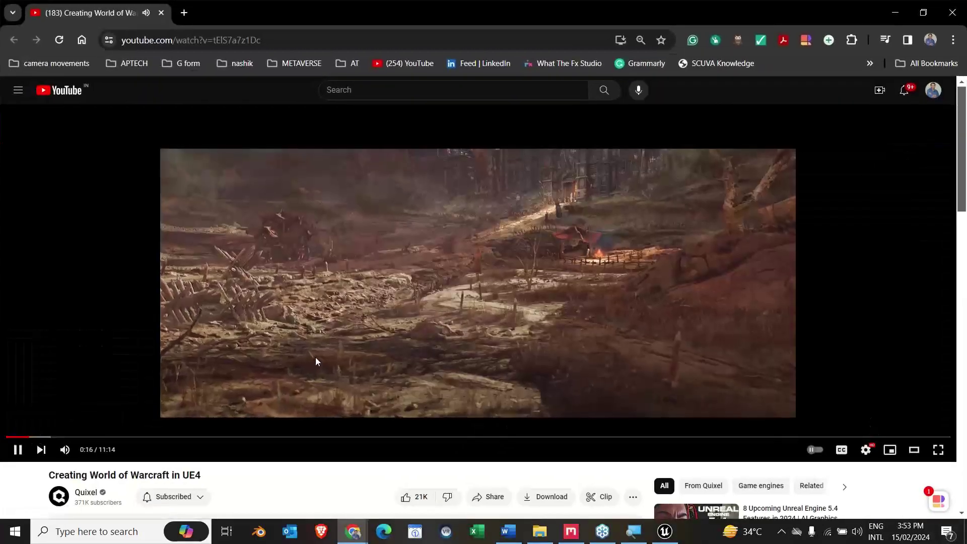
pyautogui.doubleClick(316, 358)
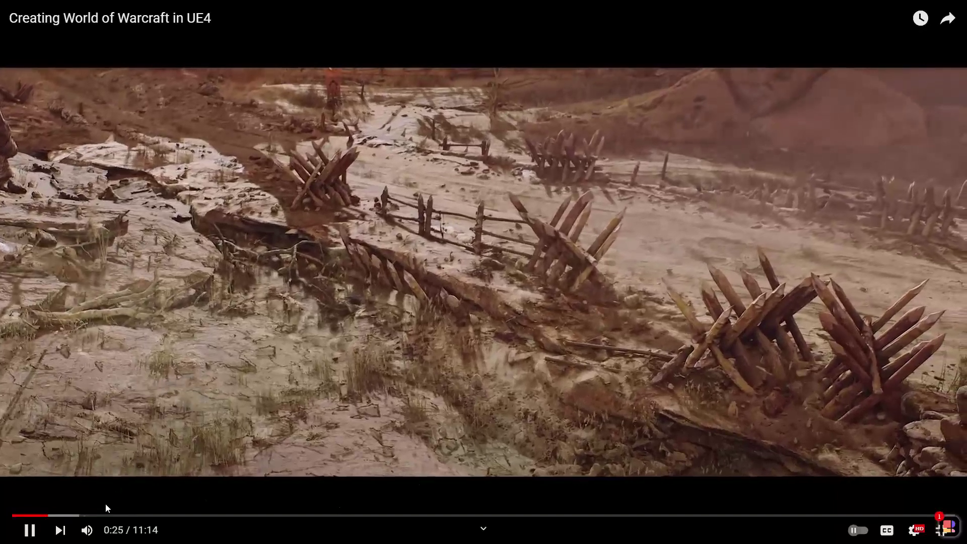
pyautogui.click(67, 515)
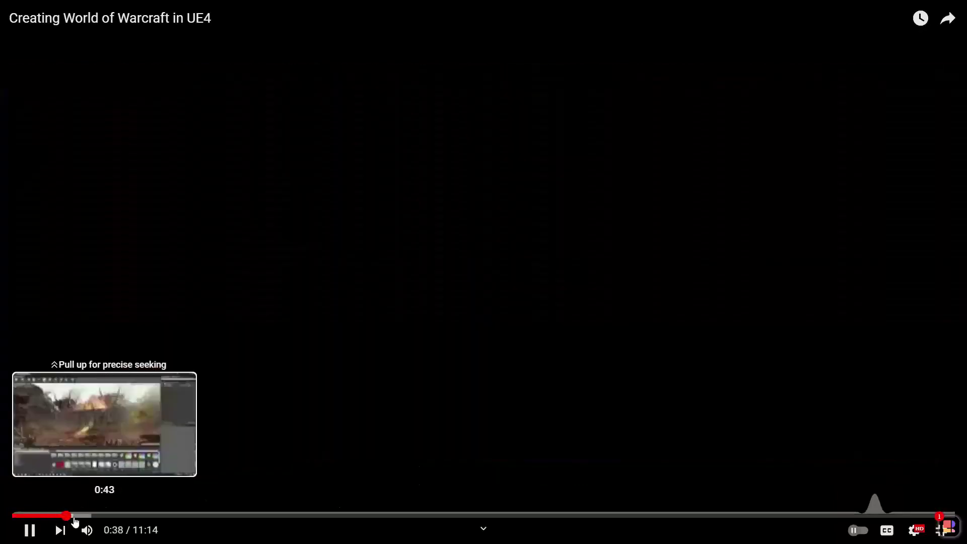
pyautogui.click(84, 516)
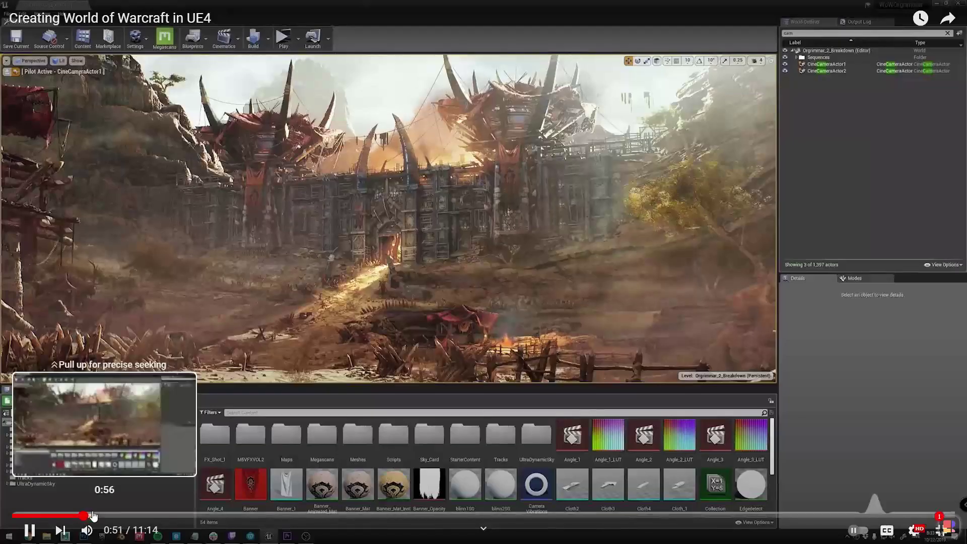
pyautogui.moveTo(119, 515); pyautogui.dragTo(338, 513)
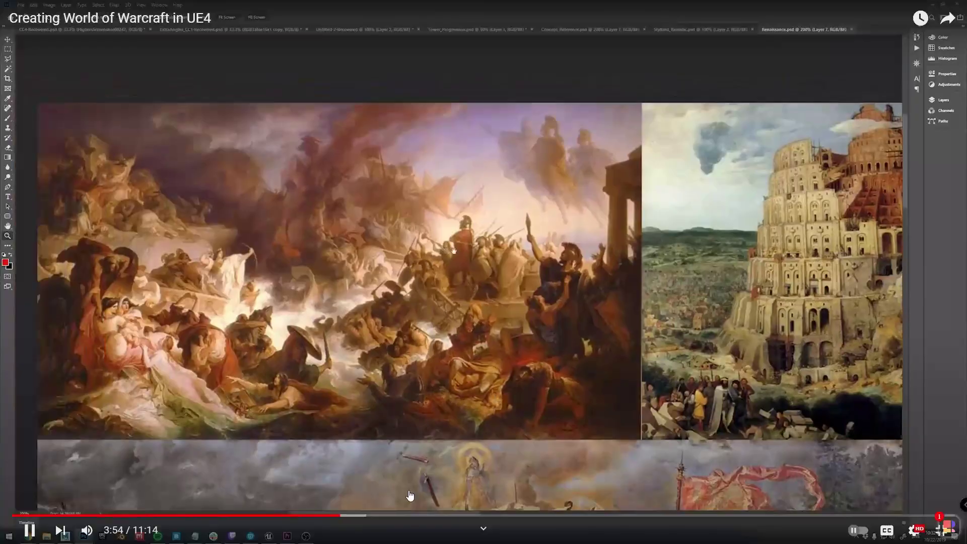
# Step: Skip onward in stages through the fort's progression and modelling scenes to about 6:30 in the video
pyautogui.moveTo(347, 514); pyautogui.dragTo(366, 514)
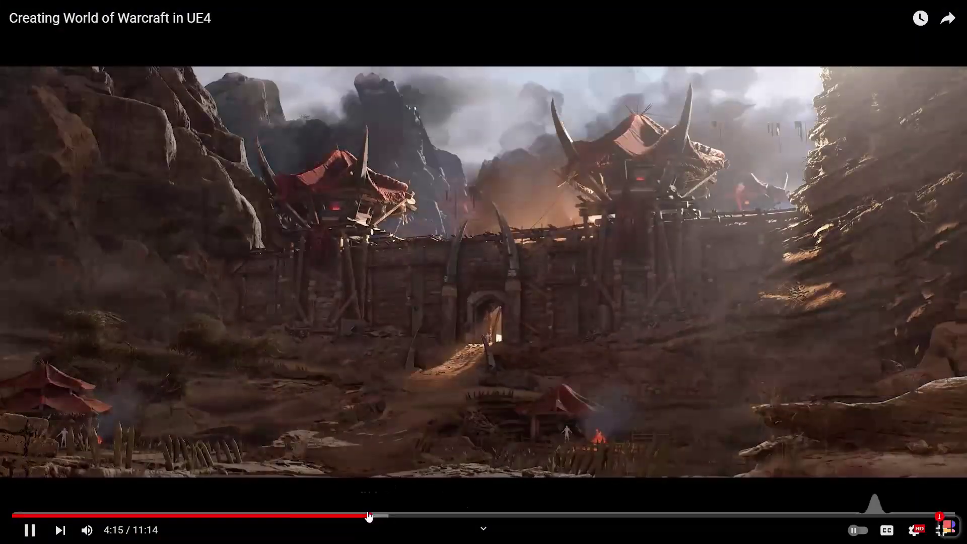
pyautogui.moveTo(375, 515); pyautogui.dragTo(383, 514)
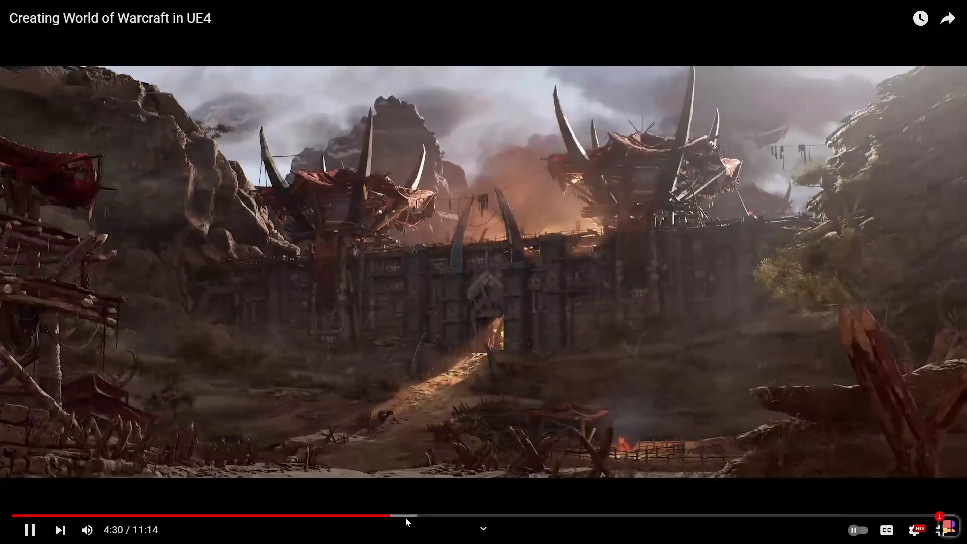
pyautogui.moveTo(406, 518); pyautogui.dragTo(427, 515)
pyautogui.click(446, 516)
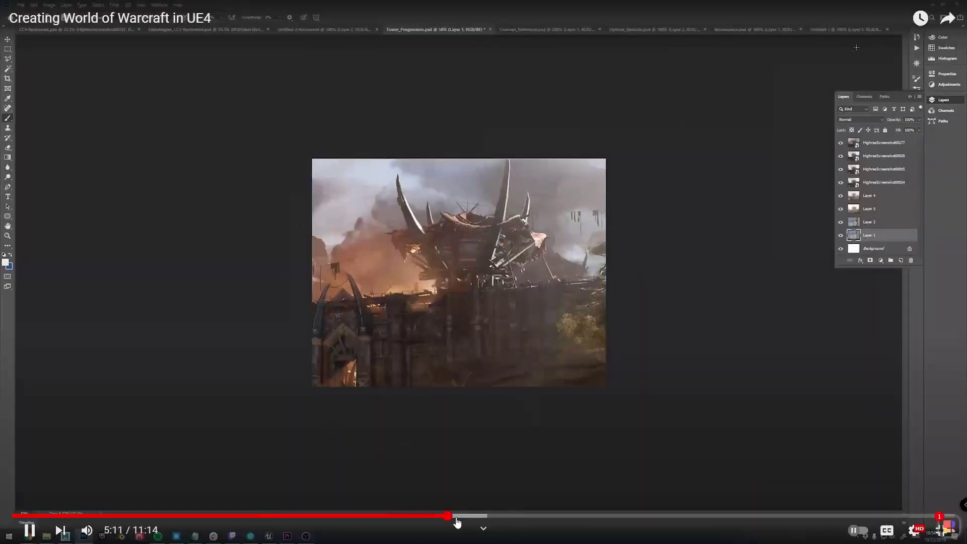
pyautogui.moveTo(457, 523); pyautogui.dragTo(522, 518)
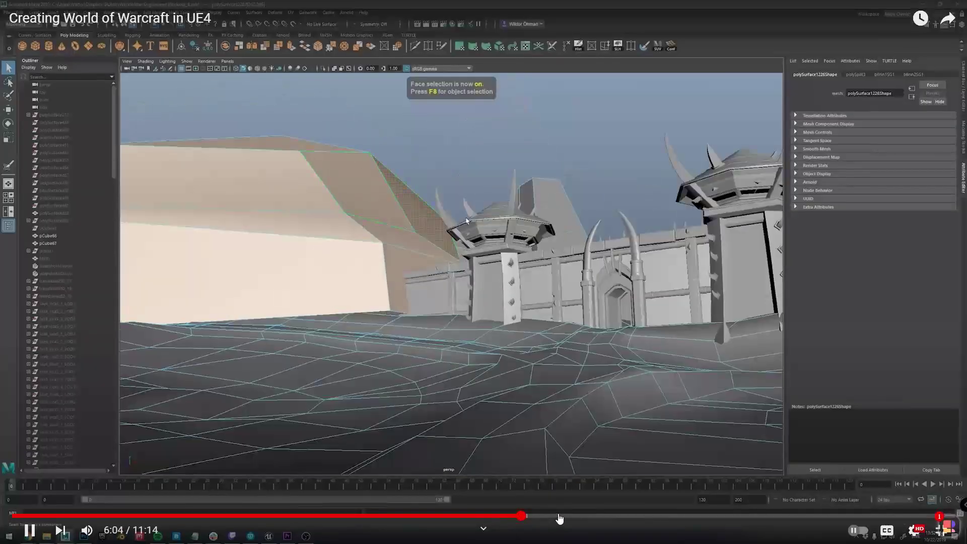
pyautogui.click(561, 516)
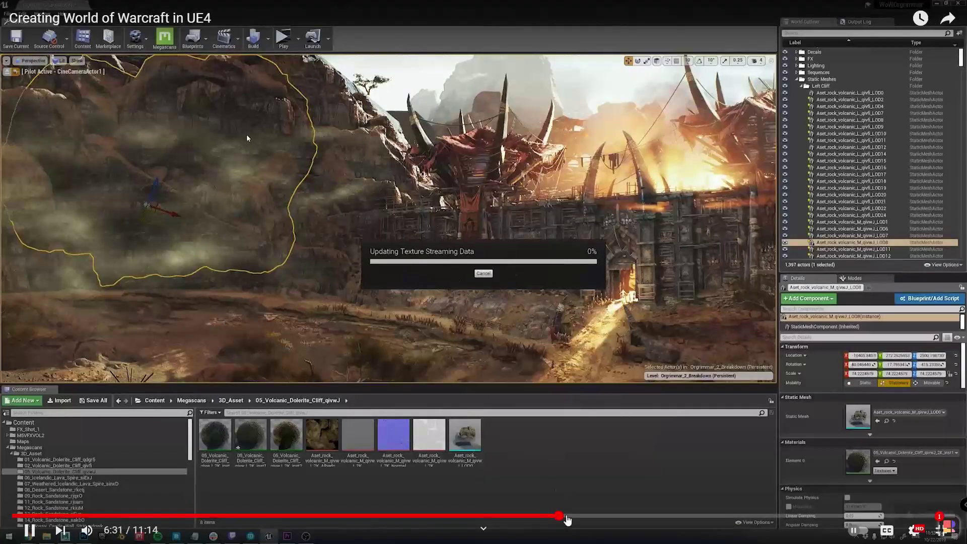
# Step: Skip through the remaining modelling and lighting scenes to about 9:10, exit full screen and return to Bridge in Unreal Engine
pyautogui.moveTo(567, 520); pyautogui.dragTo(587, 519)
pyautogui.click(587, 518)
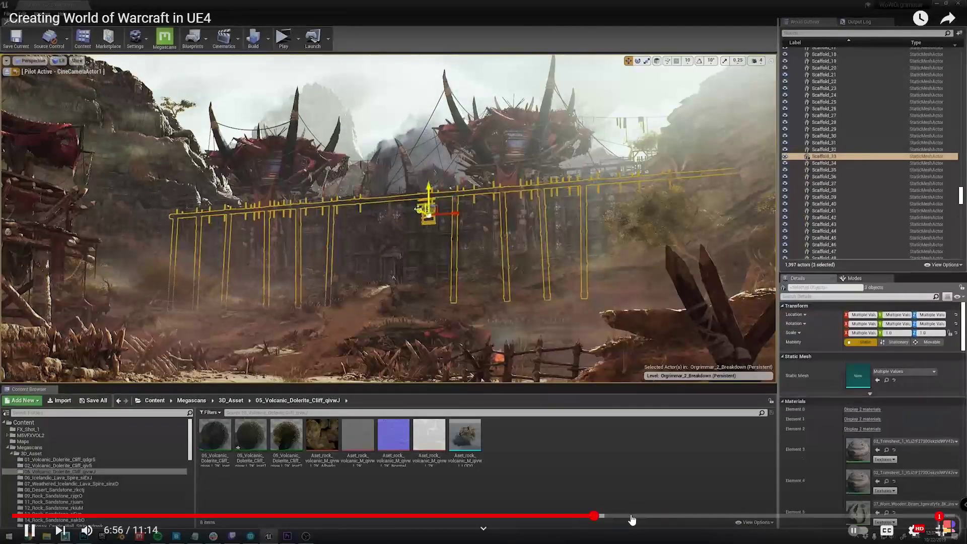
pyautogui.click(604, 517)
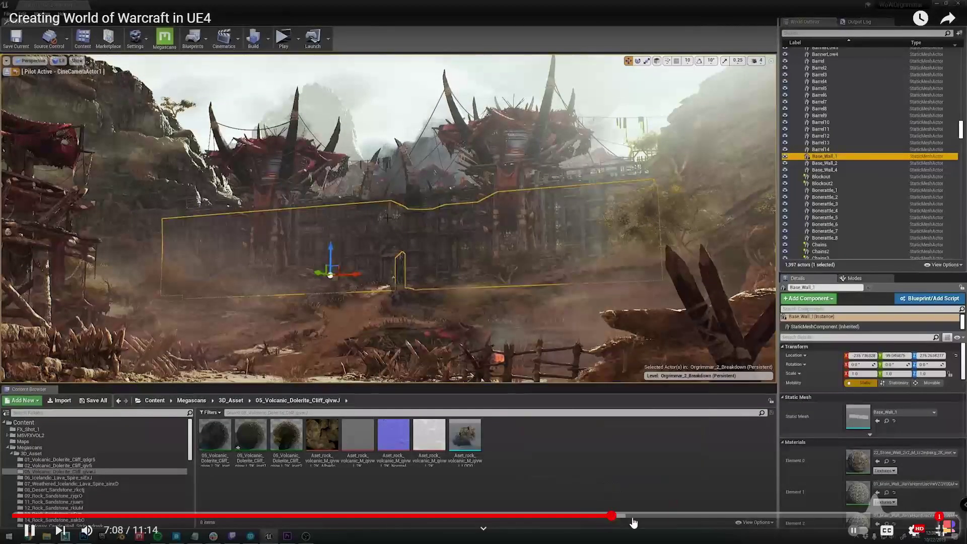
pyautogui.click(626, 517)
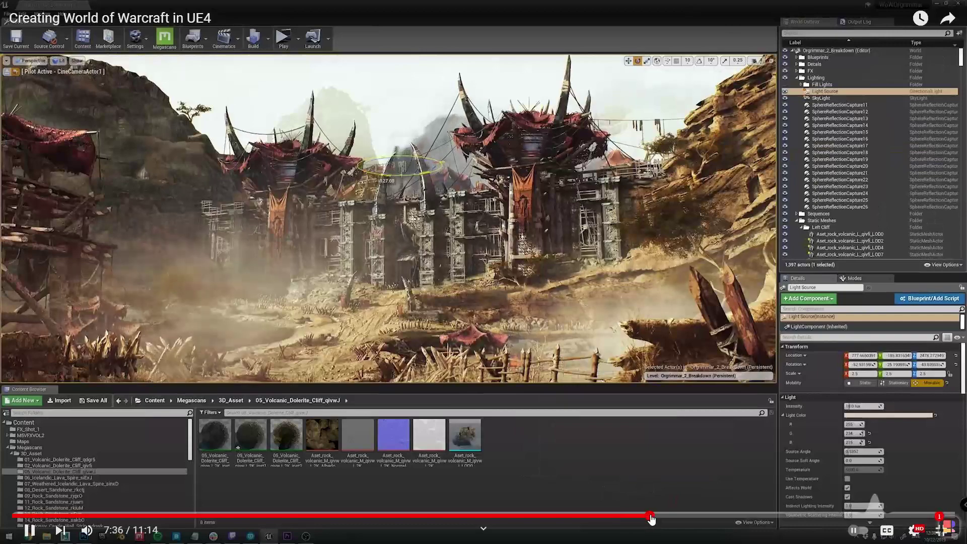
pyautogui.click(701, 517)
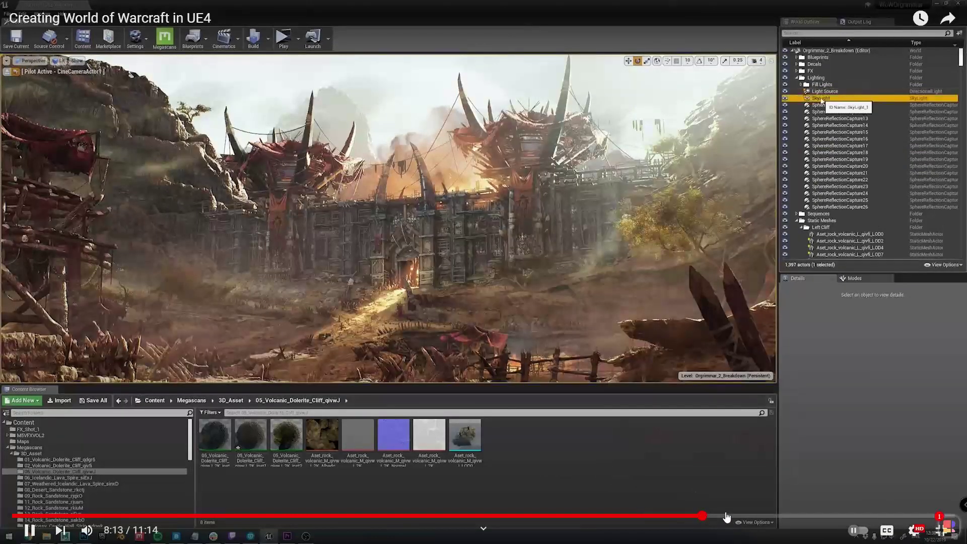
pyautogui.click(783, 516)
pyautogui.doubleClick(573, 258)
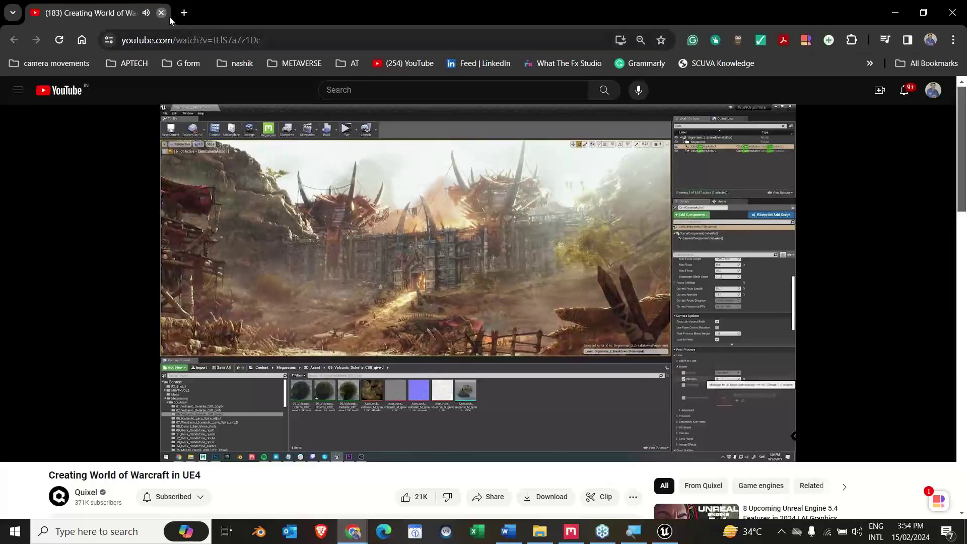
pyautogui.hotkey('alt', 'Tab')
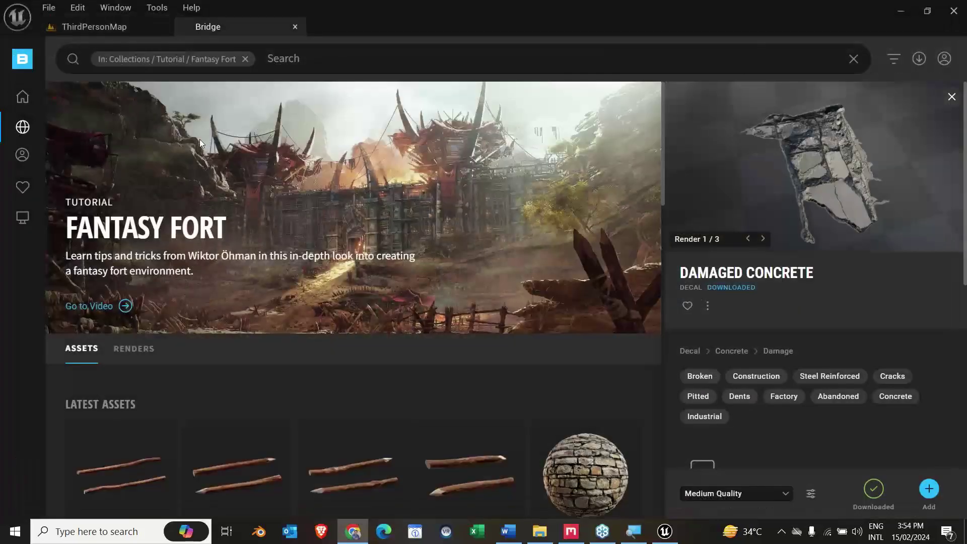
# Step: View the Fantasy Fort collection's renders and the related assets and collections of the Damaged Concrete decal
pyautogui.click(144, 355)
pyautogui.scroll(-2, 182, 377)
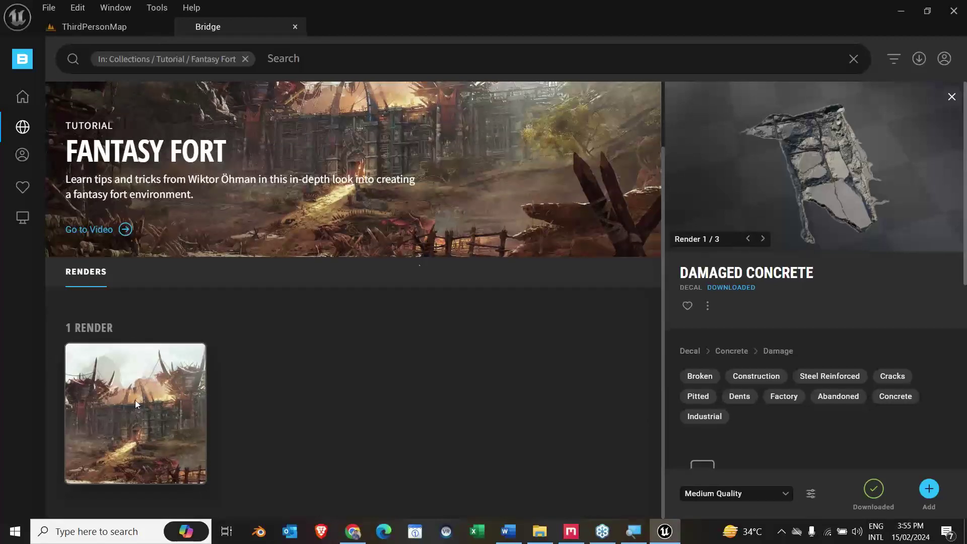
pyautogui.scroll(2, 381, 269)
pyautogui.scroll(-2, 342, 259)
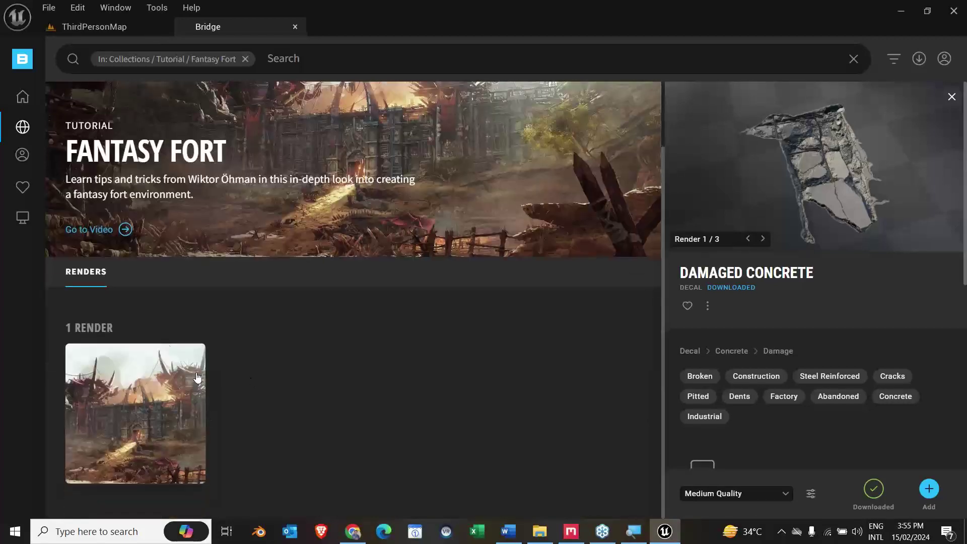
pyautogui.scroll(2, 83, 312)
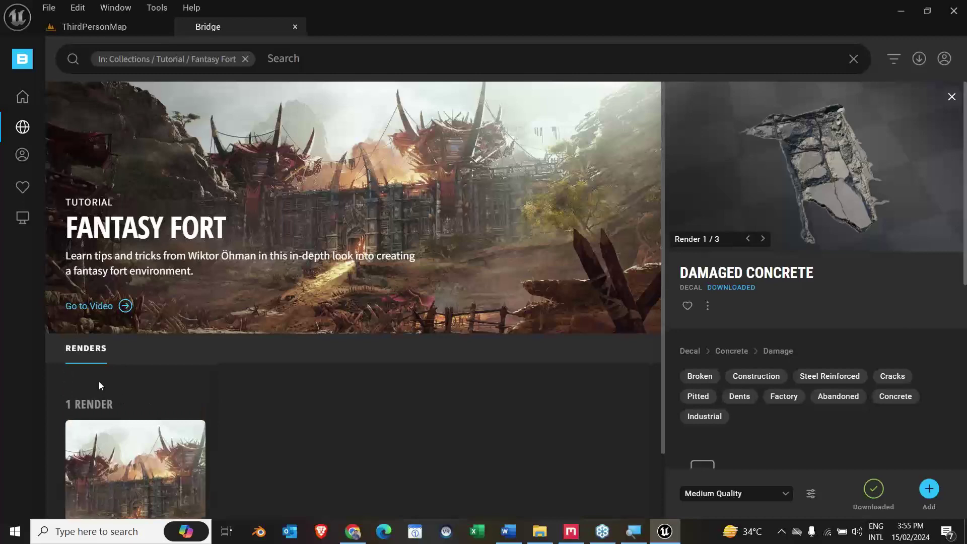
pyautogui.scroll(-2, 210, 396)
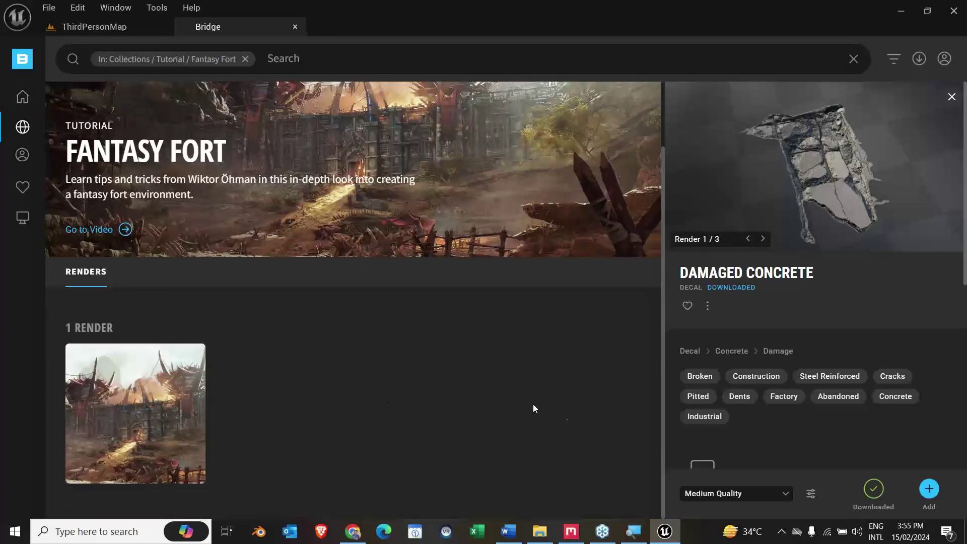
pyautogui.scroll(-3, 719, 447)
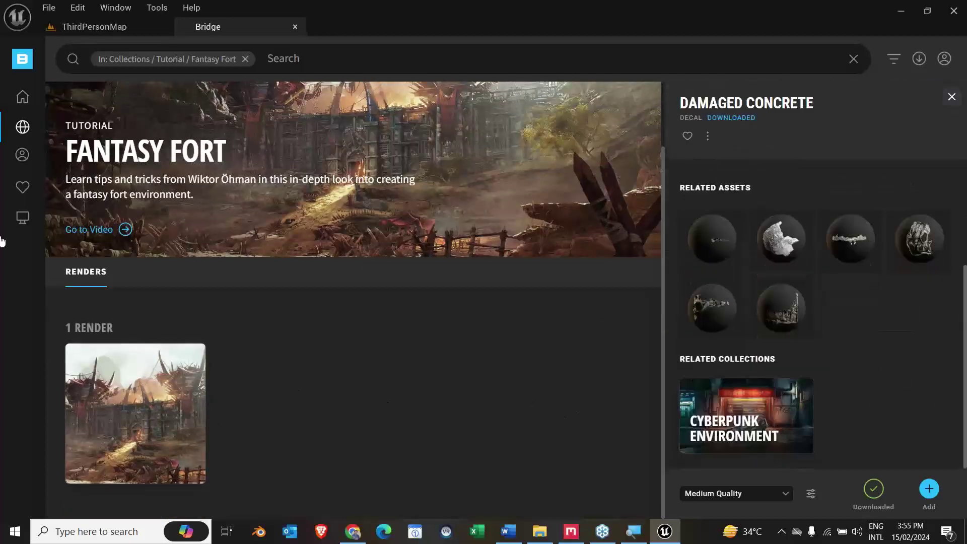
pyautogui.moveTo(38, 116)
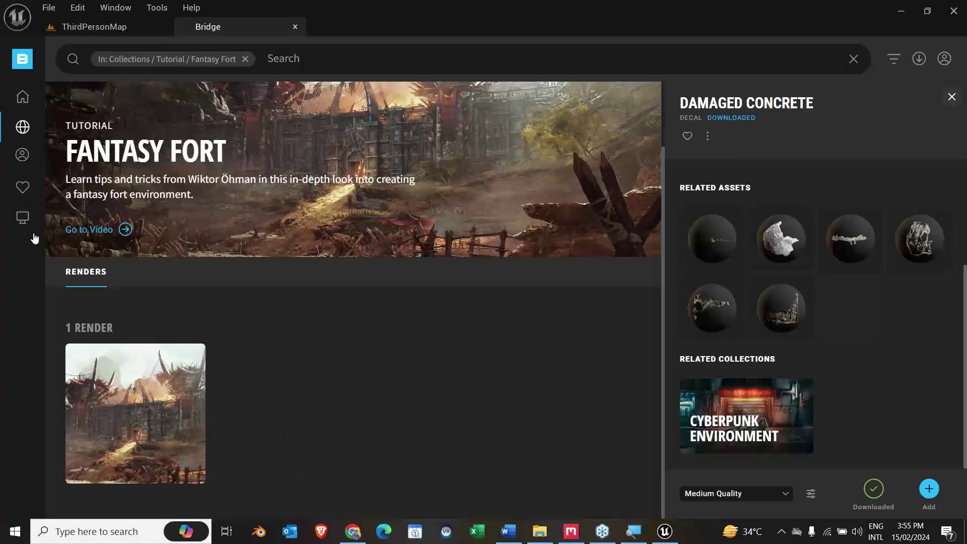
# Step: Return to Bridge's home page, browse its collections and latest assets, and show the details of Urban Street Pavestone Red
pyautogui.click(22, 217)
pyautogui.click(22, 97)
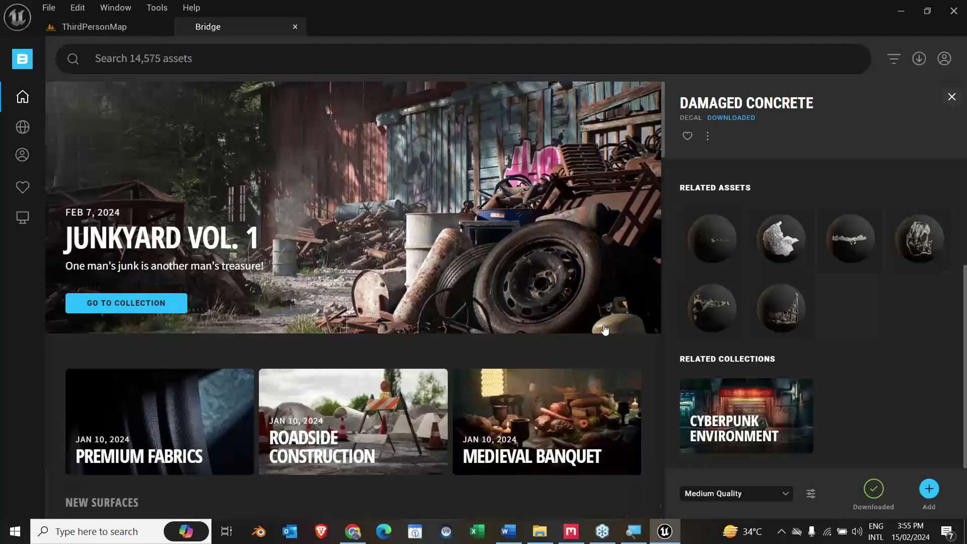
pyautogui.scroll(-3, 519, 385)
pyautogui.scroll(-12, 519, 386)
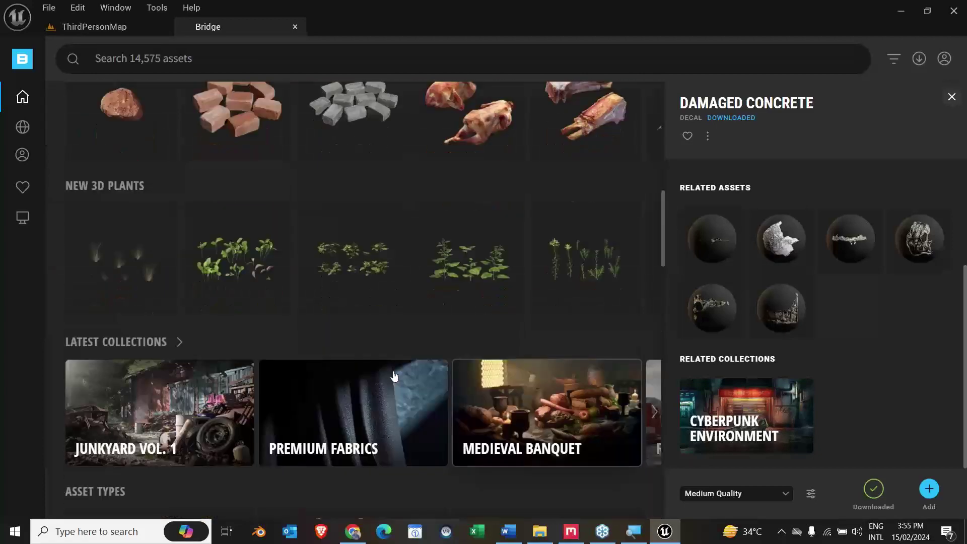
pyautogui.scroll(-7, 531, 369)
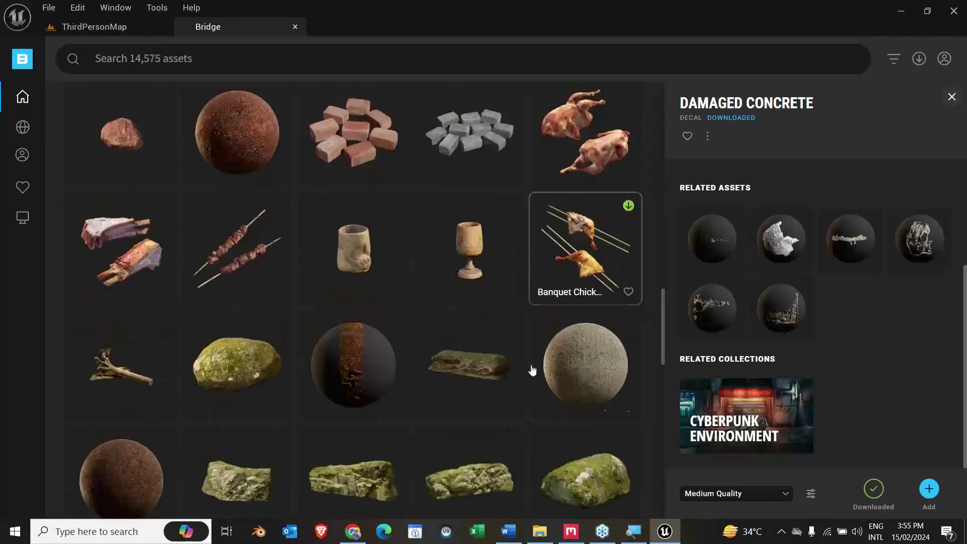
pyautogui.scroll(3, 577, 377)
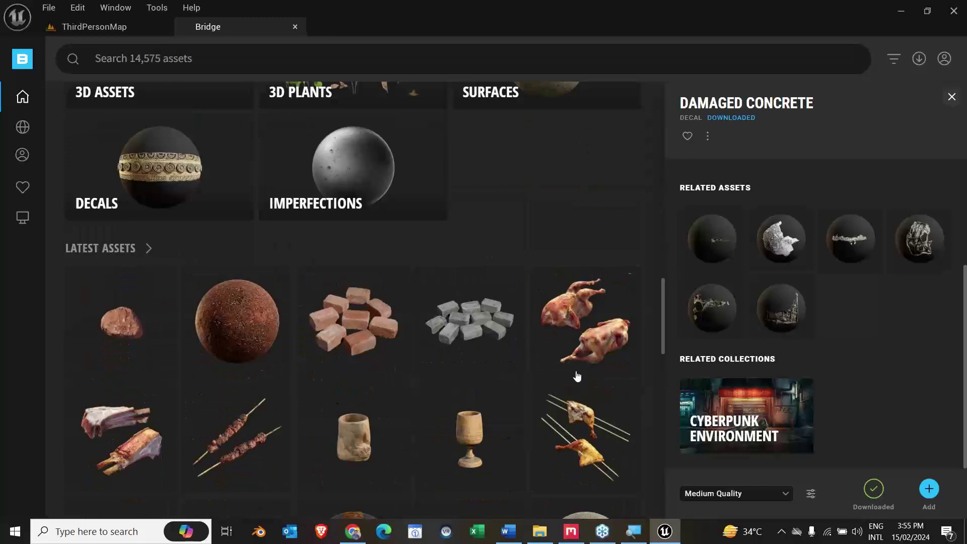
pyautogui.click(388, 335)
pyautogui.click(396, 279)
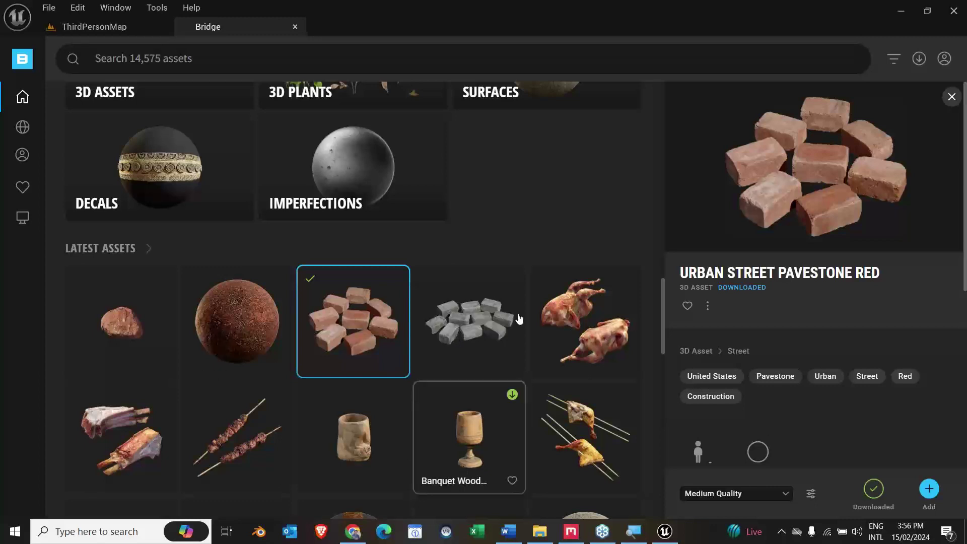
# Step: Switch to Quixel Mixer, close the session holding the test mix, and launch Quixel Mixer again
pyautogui.click(571, 531)
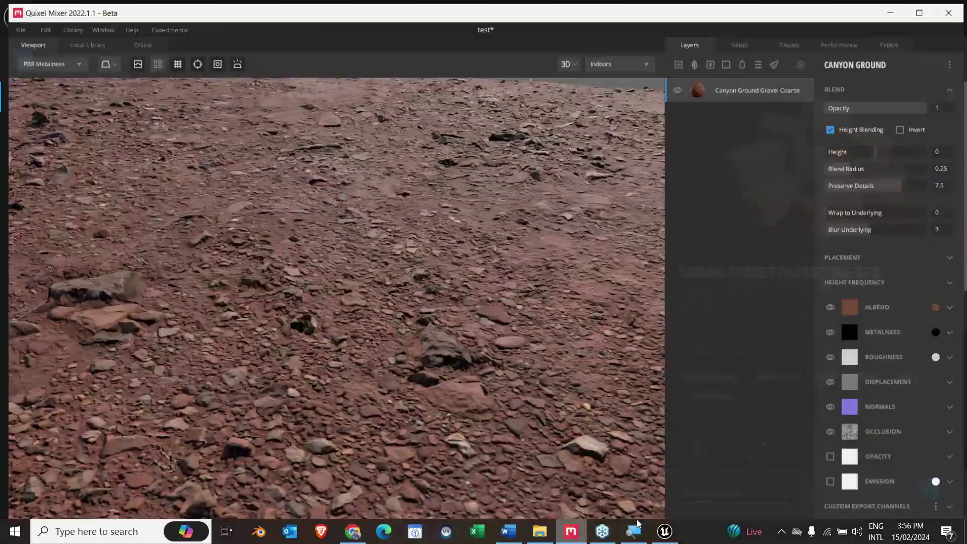
pyautogui.click(951, 5)
pyautogui.click(551, 341)
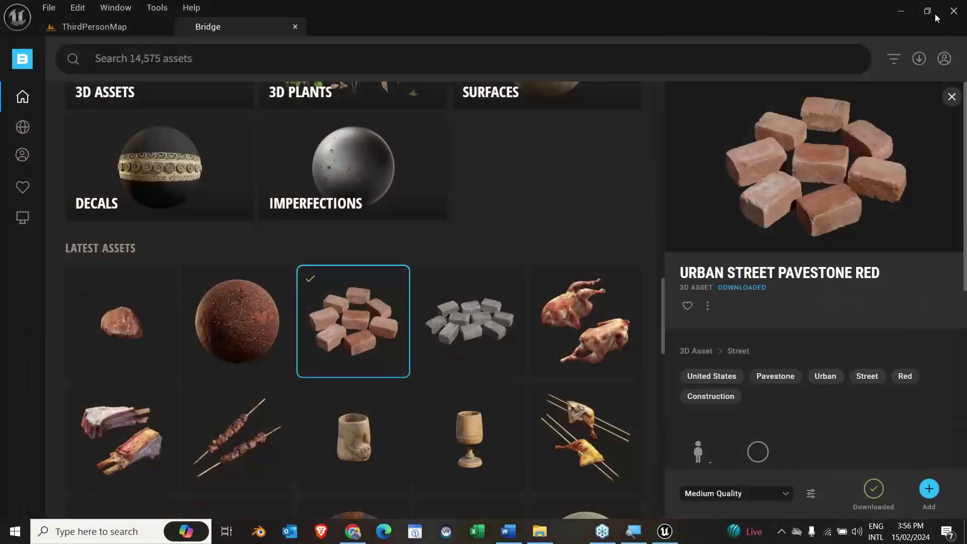
pyautogui.press('super')
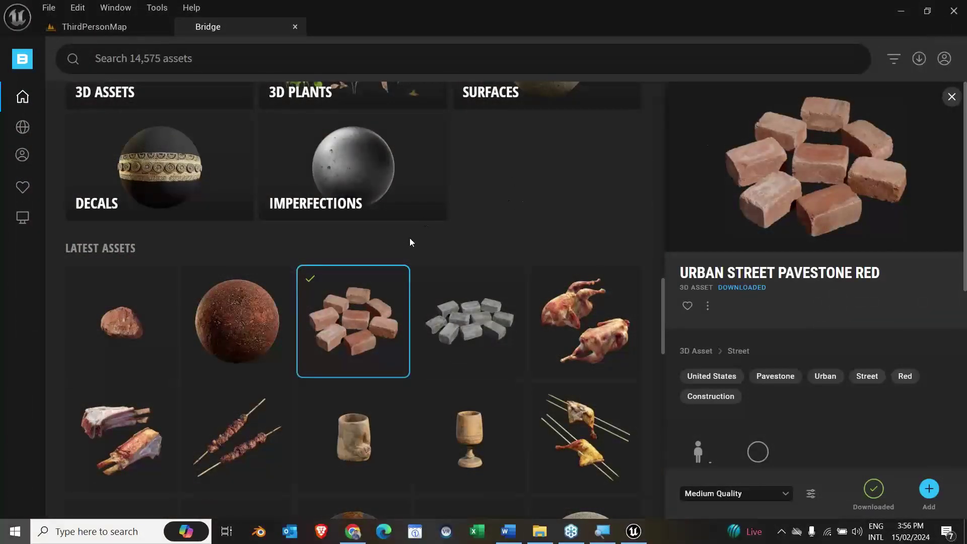
pyautogui.write('mix')
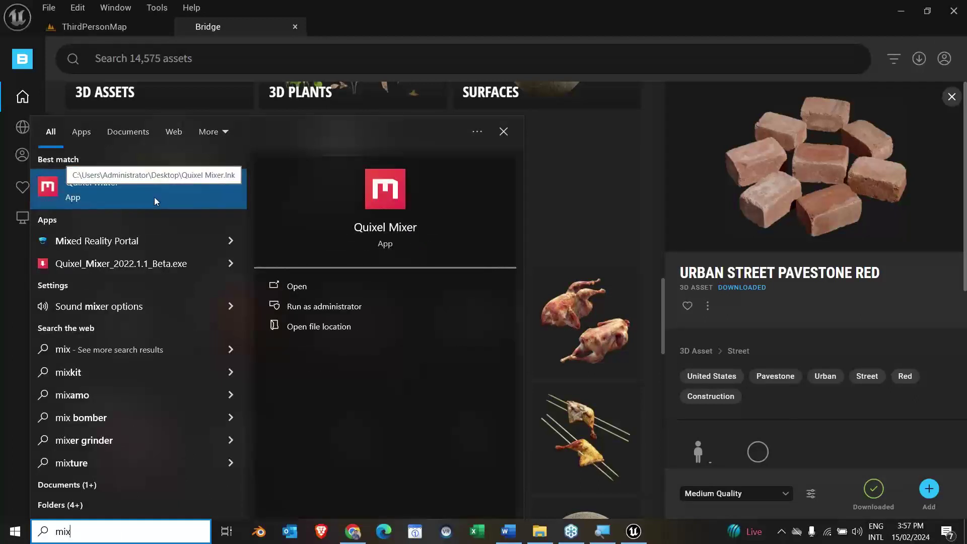
pyautogui.click(154, 197)
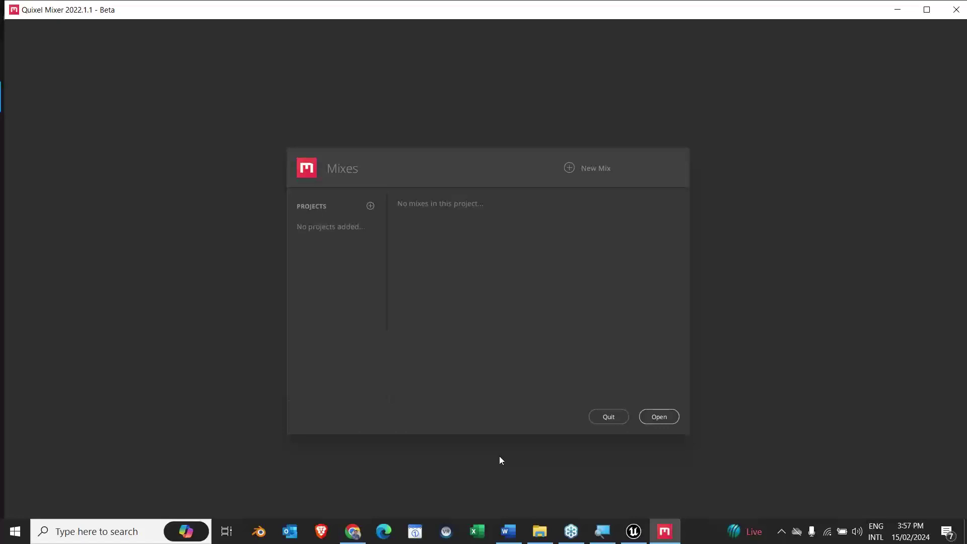
# Step: Create a new mix named test_ with a 2048 px working resolution and maximize the Mixer window
pyautogui.click(570, 167)
pyautogui.doubleClick(497, 266)
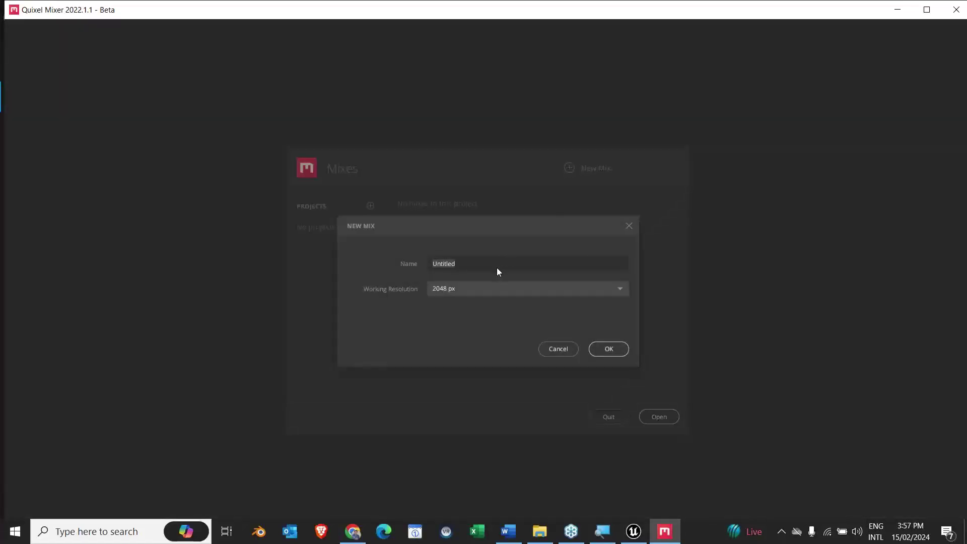
pyautogui.write('test_')
pyautogui.click(510, 288)
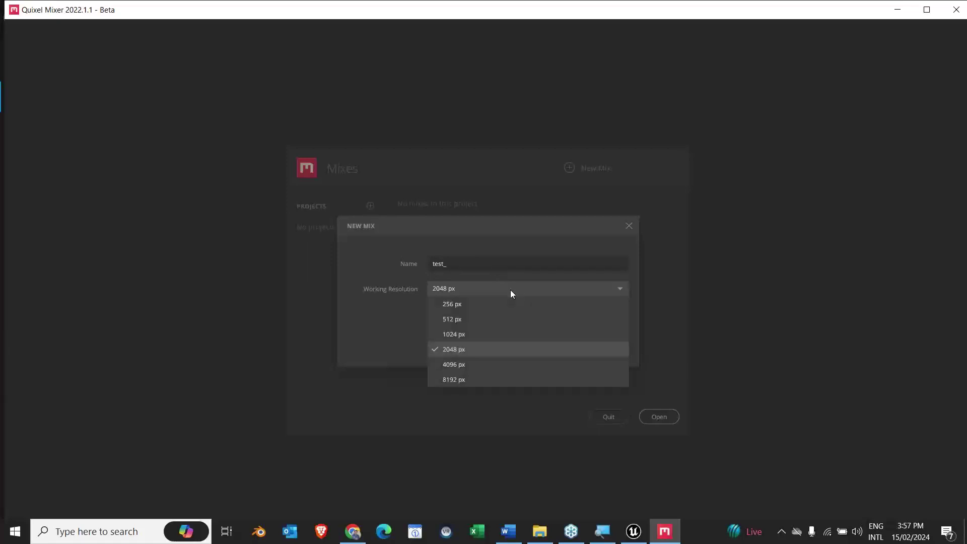
pyautogui.click(505, 346)
pyautogui.click(611, 349)
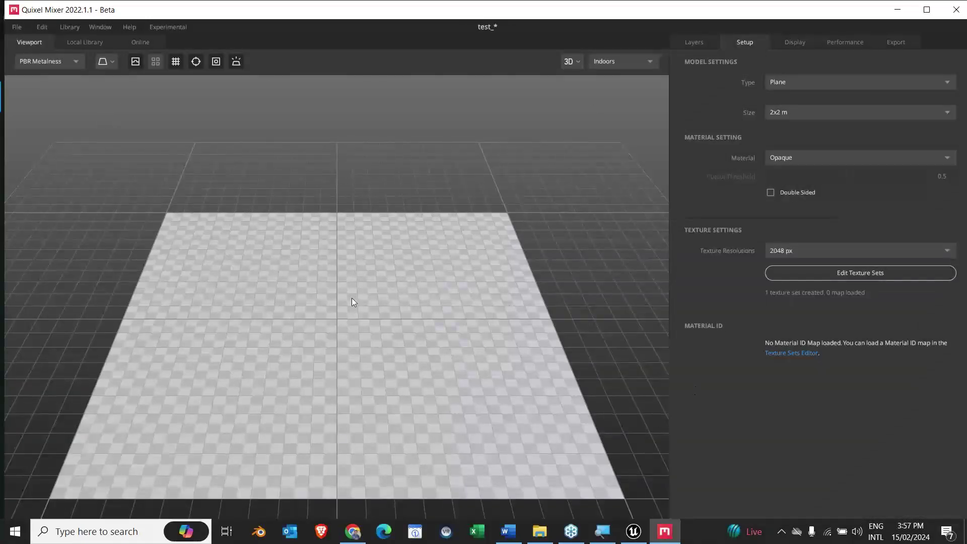
pyautogui.doubleClick(583, 11)
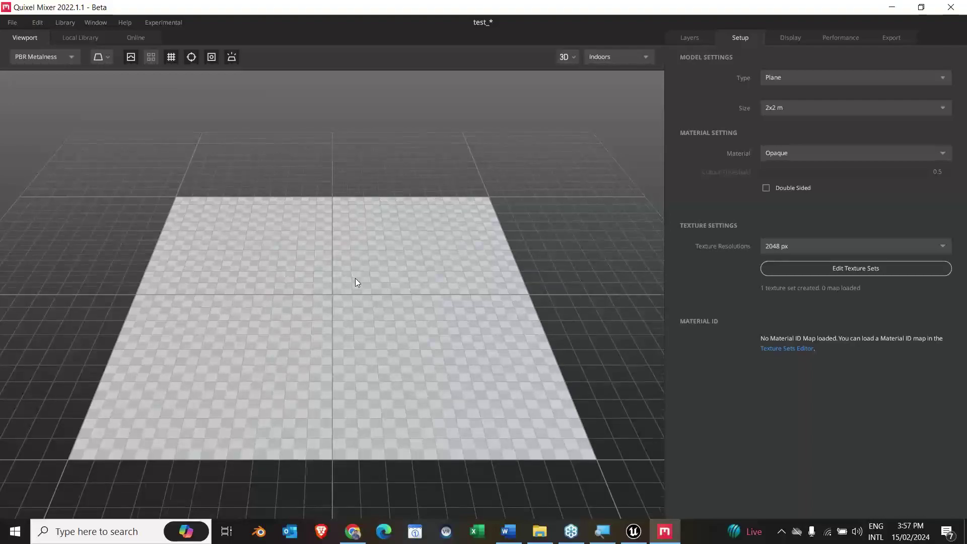
pyautogui.moveTo(355, 278); pyautogui.dragTo(420, 272)
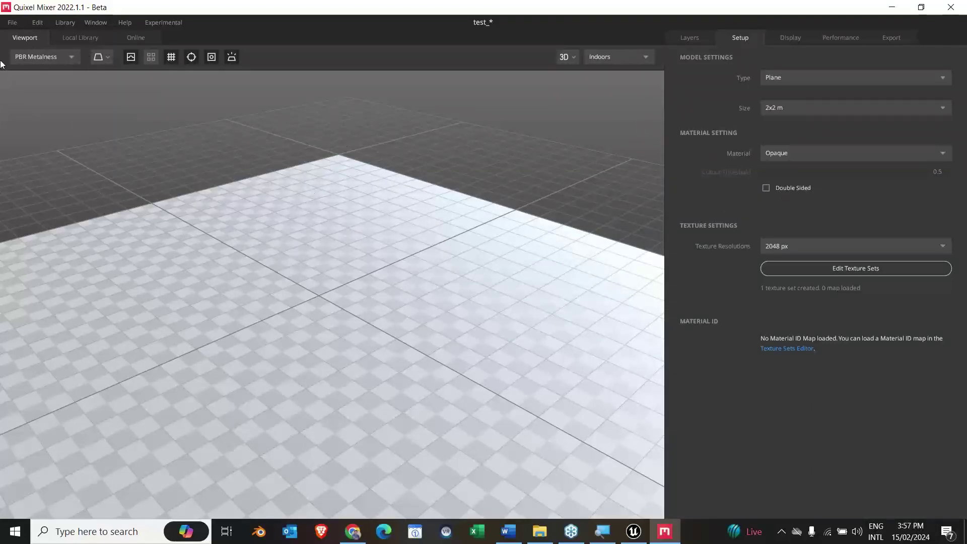
# Step: Review Mixer's Paths, User Interface, Proxy Setup and System Info preferences, including the UI scale choices, and leave without saving
pyautogui.click(11, 24)
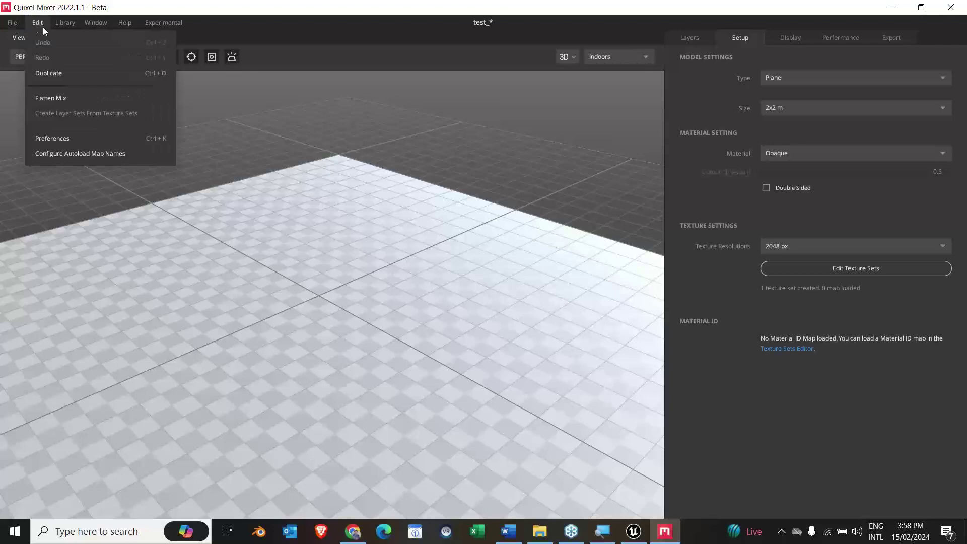
pyautogui.click(77, 143)
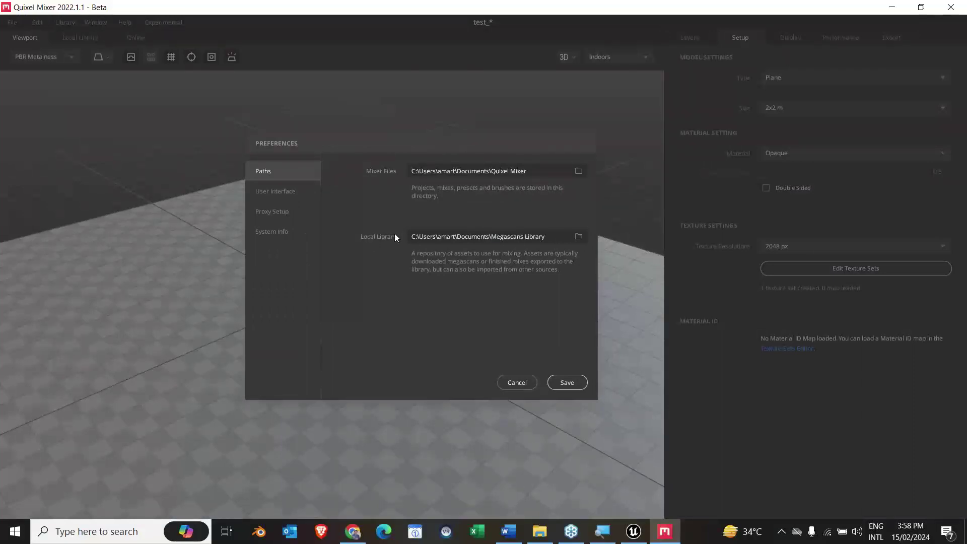
pyautogui.click(278, 192)
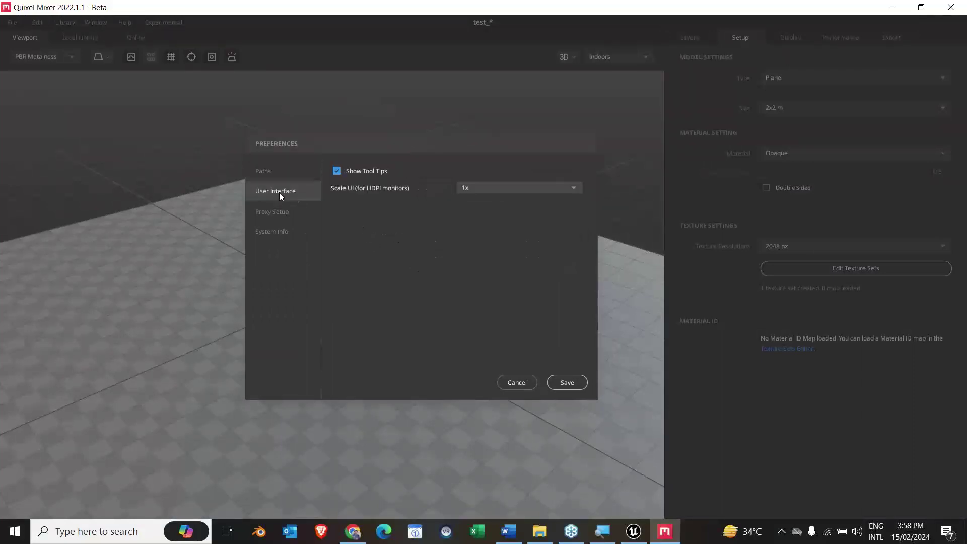
pyautogui.click(512, 188)
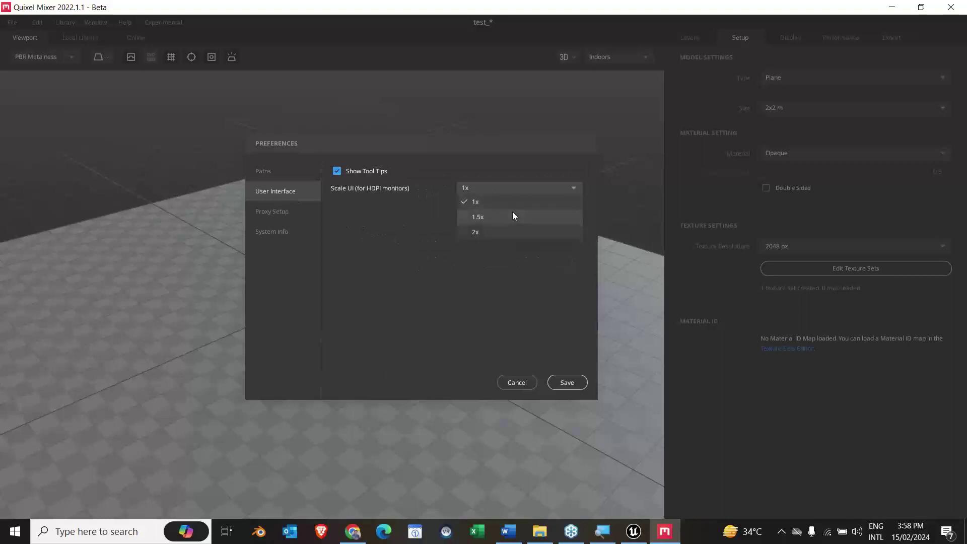
pyautogui.click(512, 214)
pyautogui.click(524, 149)
pyautogui.click(515, 171)
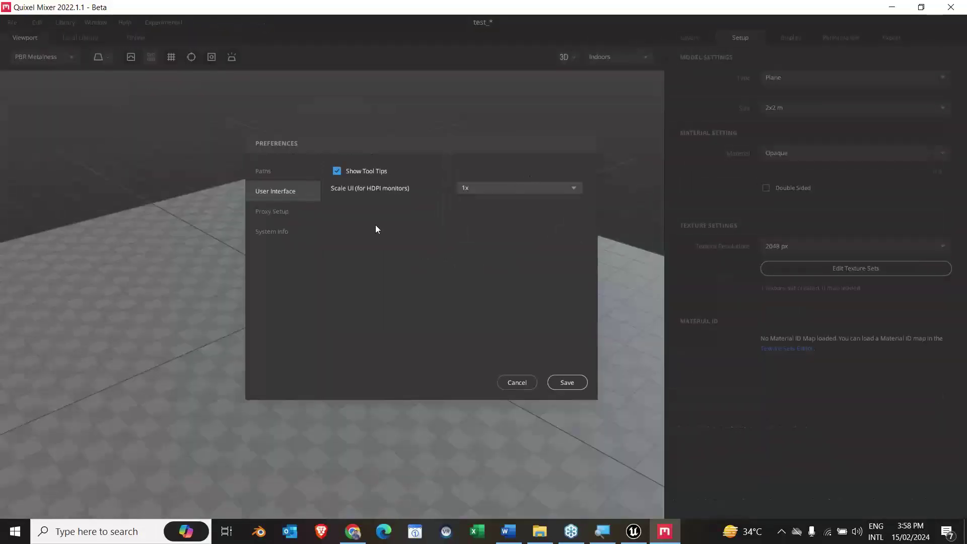
pyautogui.click(281, 219)
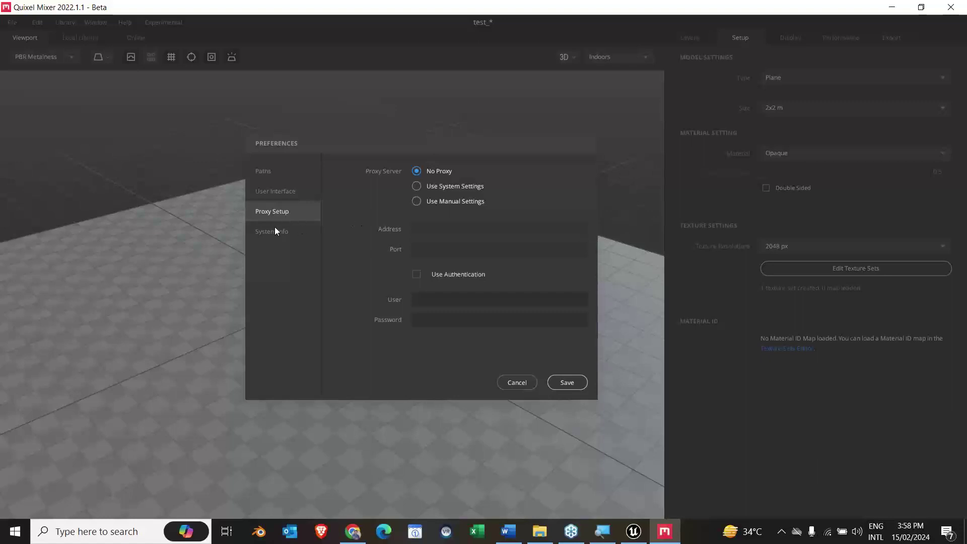
pyautogui.click(275, 231)
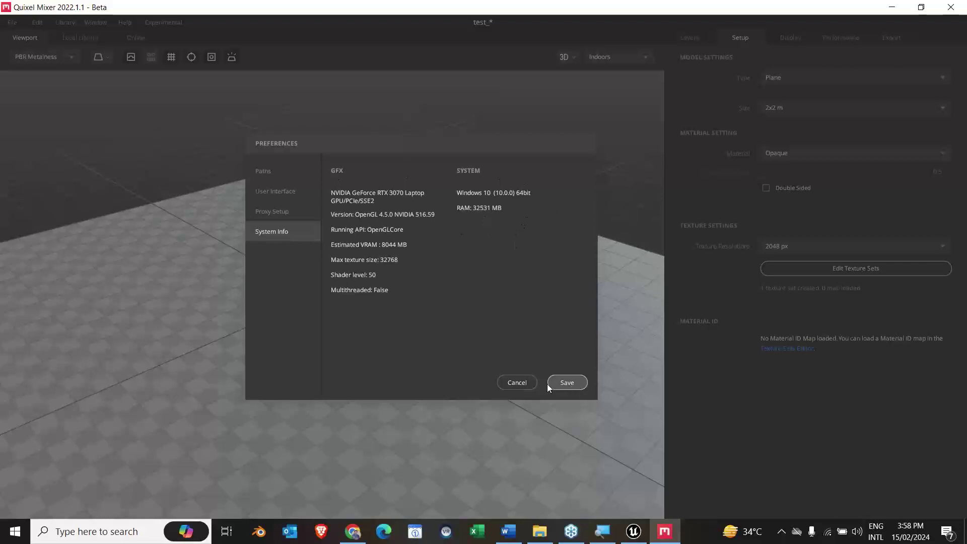
pyautogui.click(519, 383)
# Step: Start downloading all acquired assets and refresh the library
pyautogui.click(76, 23)
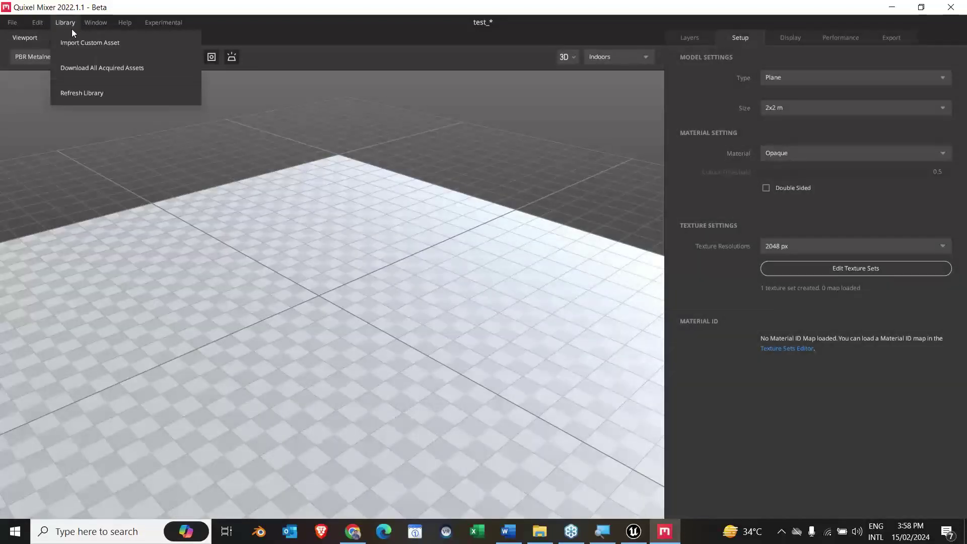
pyautogui.click(86, 72)
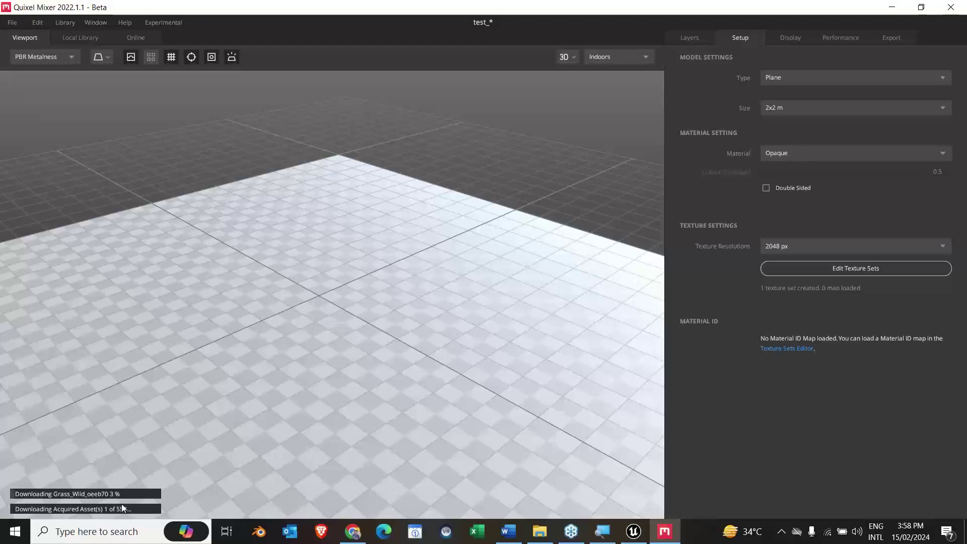
pyautogui.click(65, 23)
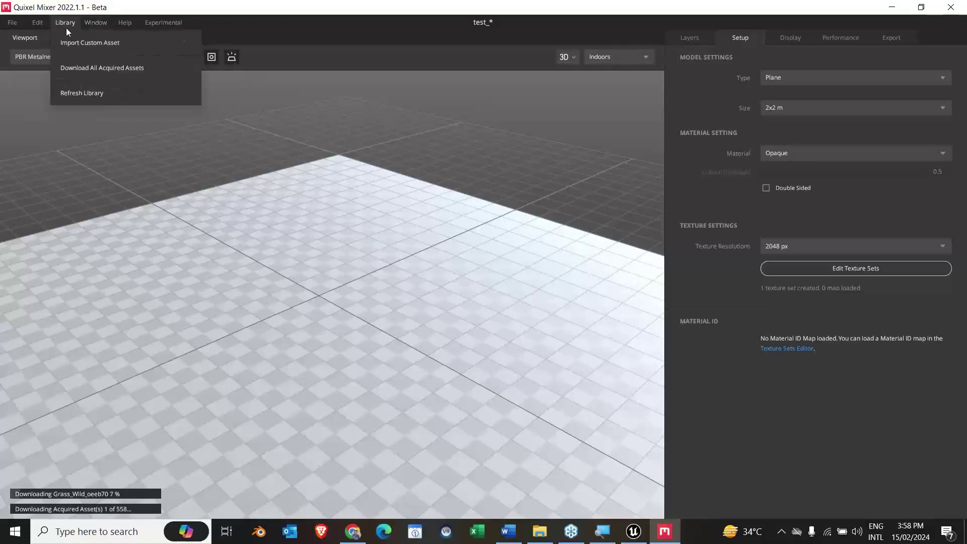
pyautogui.click(87, 95)
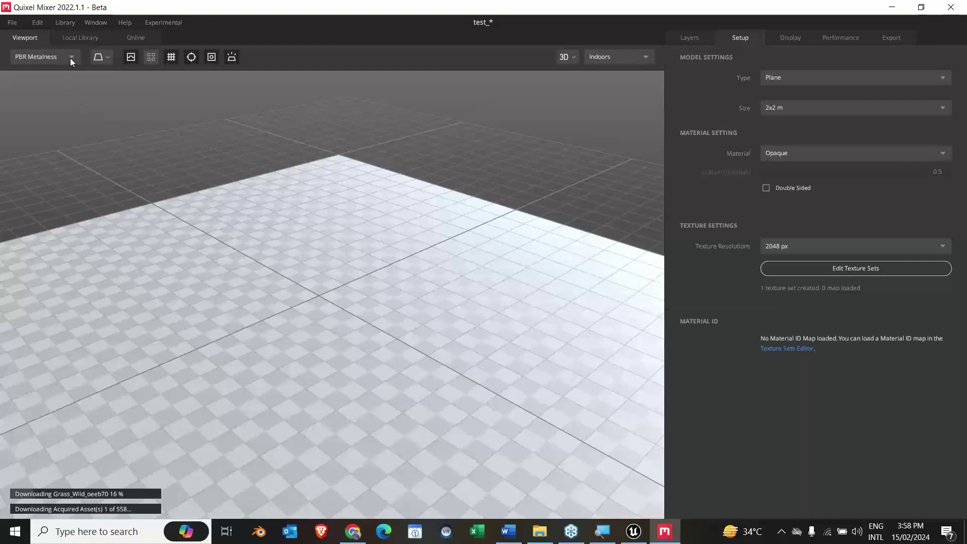
# Step: Browse the local and online asset libraries and download the first Canyon Ledge Rock Medium asset listed online
pyautogui.click(78, 38)
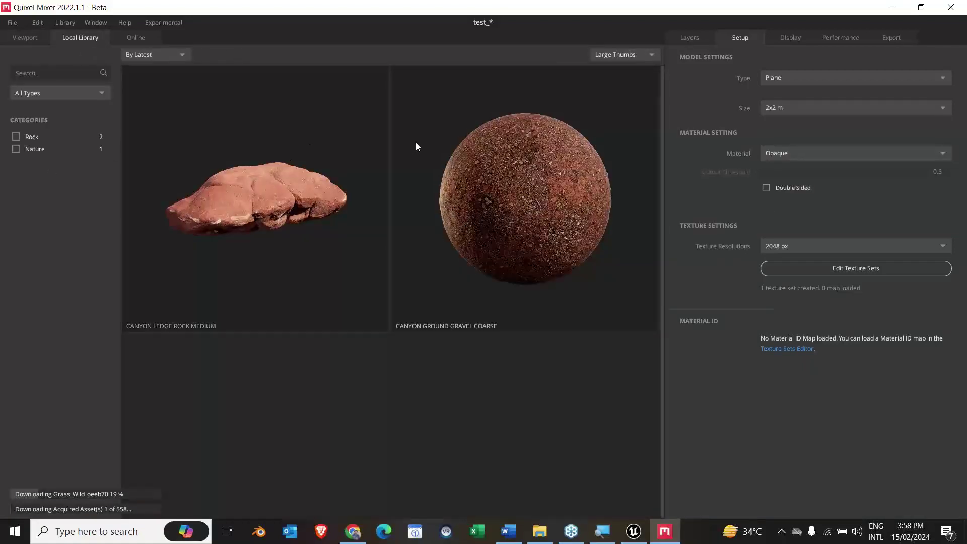
pyautogui.click(127, 37)
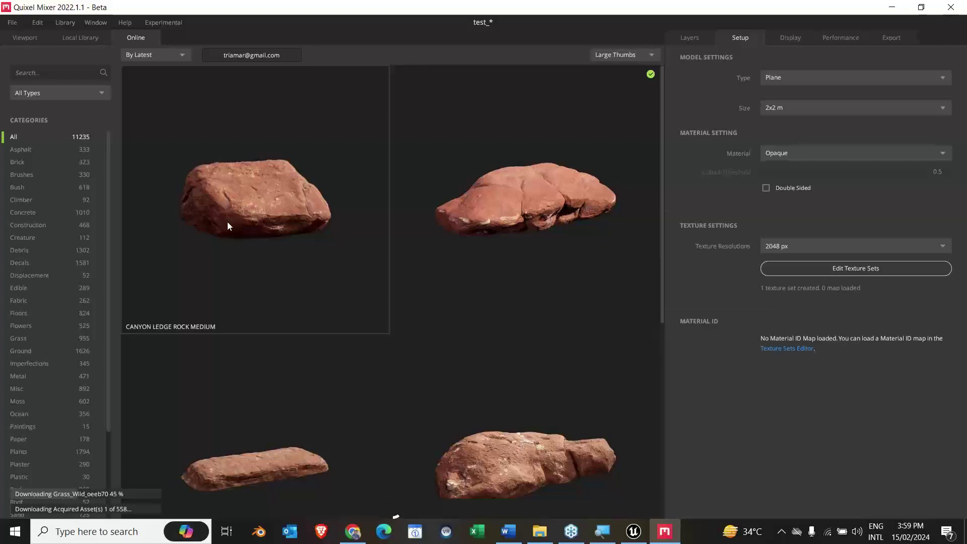
pyautogui.click(294, 213)
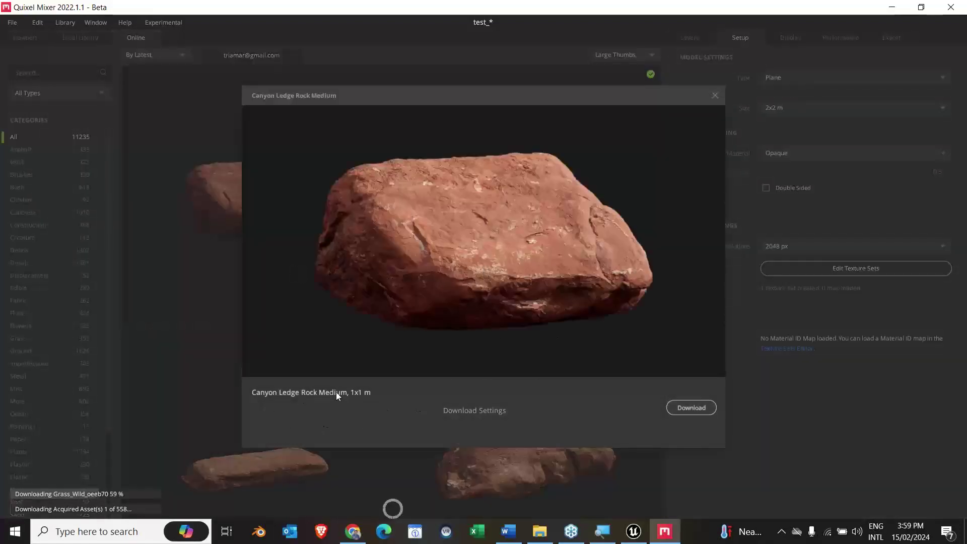
pyautogui.click(693, 406)
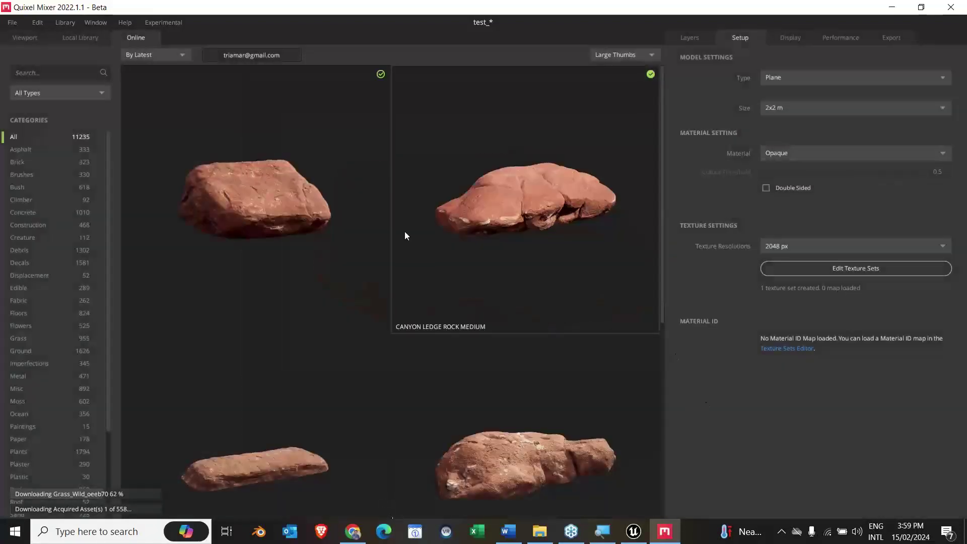
pyautogui.click(352, 176)
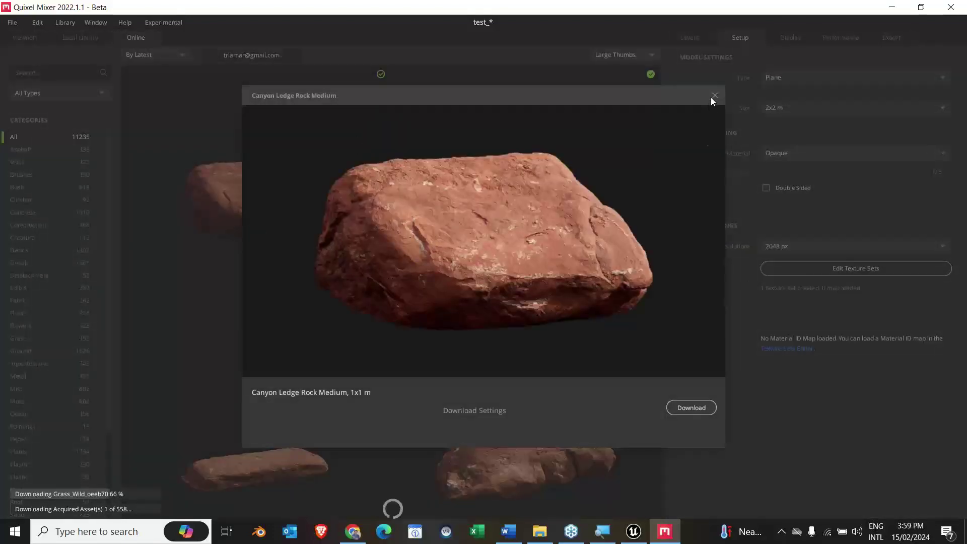
pyautogui.click(713, 96)
# Step: Check the rock and gravel assets in the local library and return to the 3D viewport
pyautogui.click(81, 38)
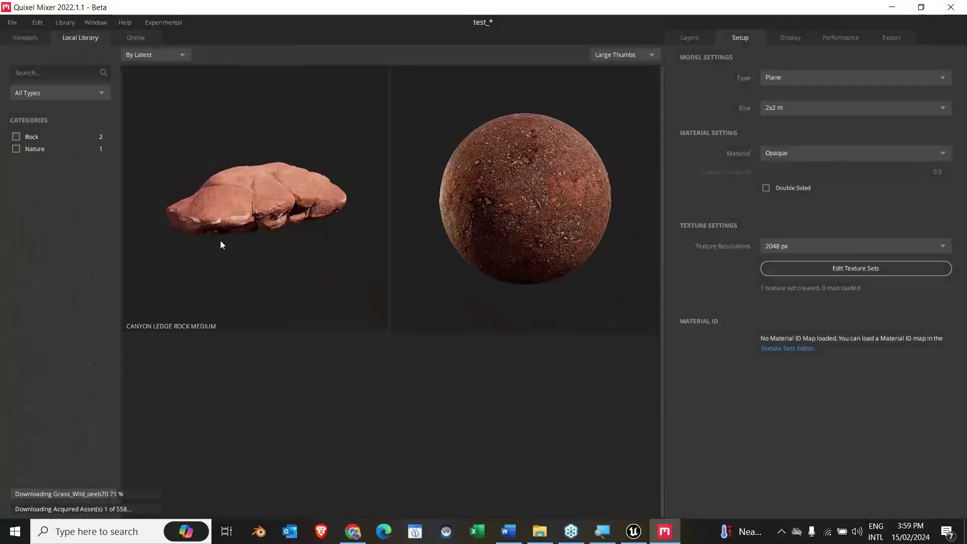
pyautogui.click(232, 220)
pyautogui.click(562, 325)
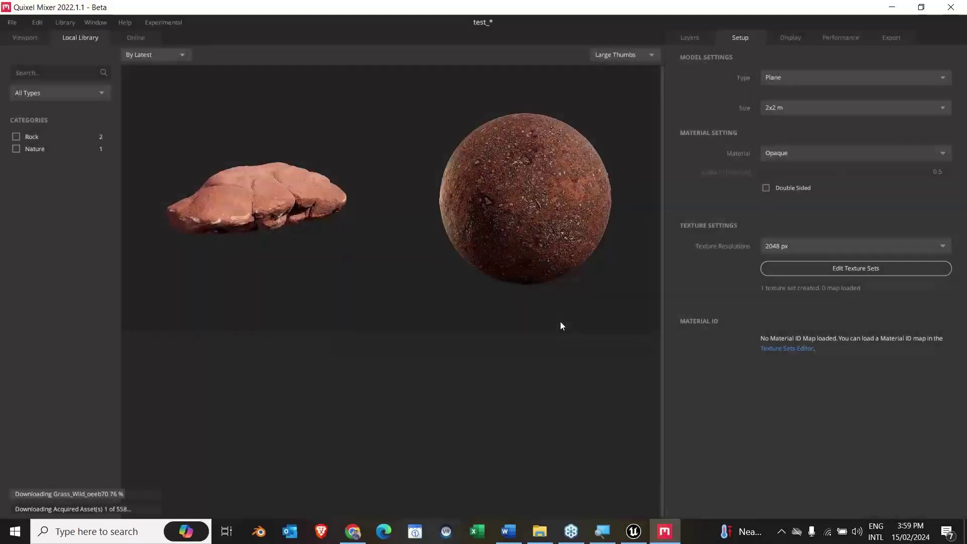
pyautogui.click(39, 37)
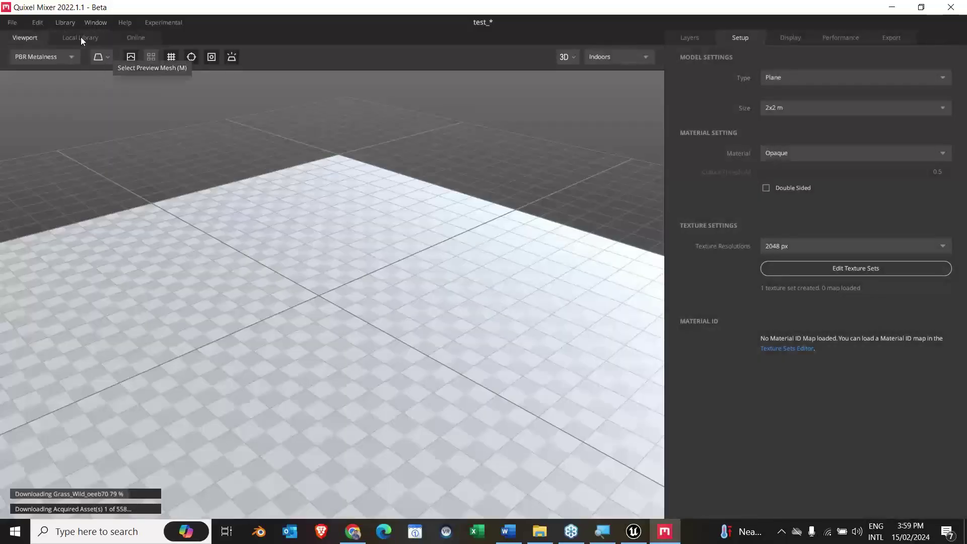
# Step: Inspect the Asset Manager and close it
pyautogui.click(70, 23)
pyautogui.click(94, 23)
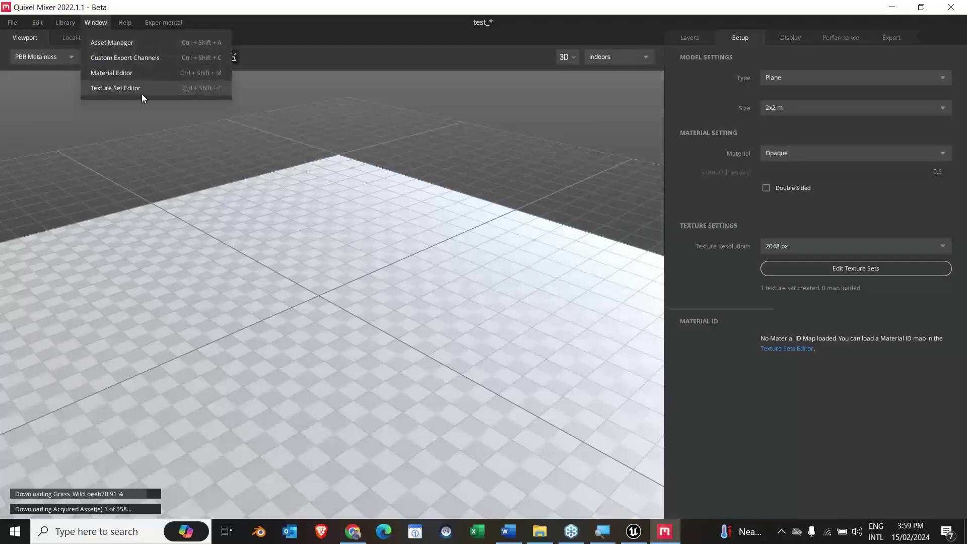
pyautogui.click(159, 42)
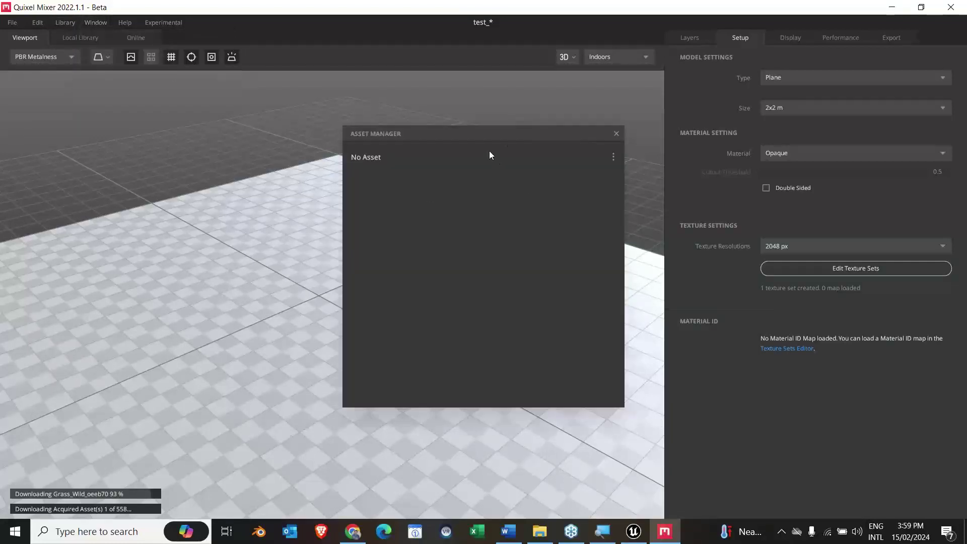
pyautogui.click(616, 134)
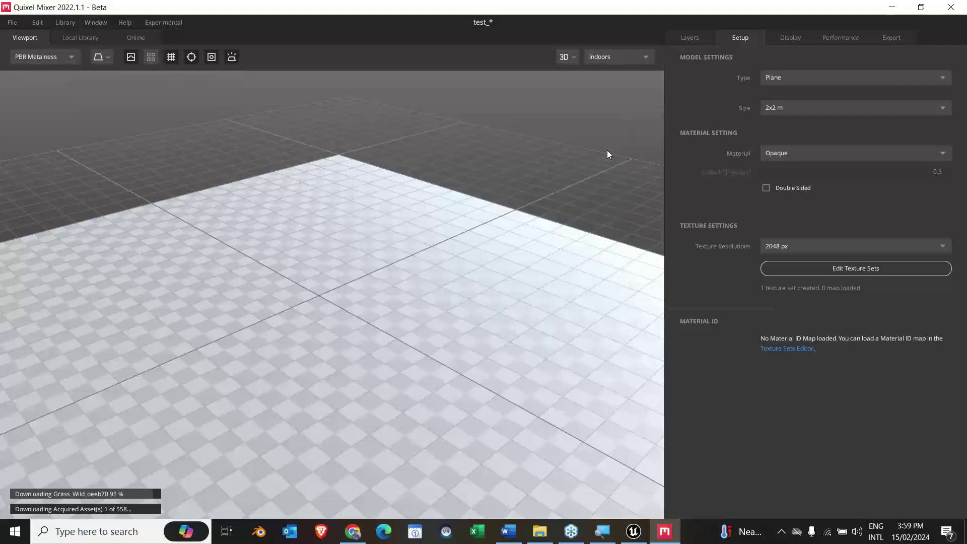
# Step: Inspect Custom Export Channels and its new channel dialog, leaving both without adding a channel
pyautogui.click(93, 22)
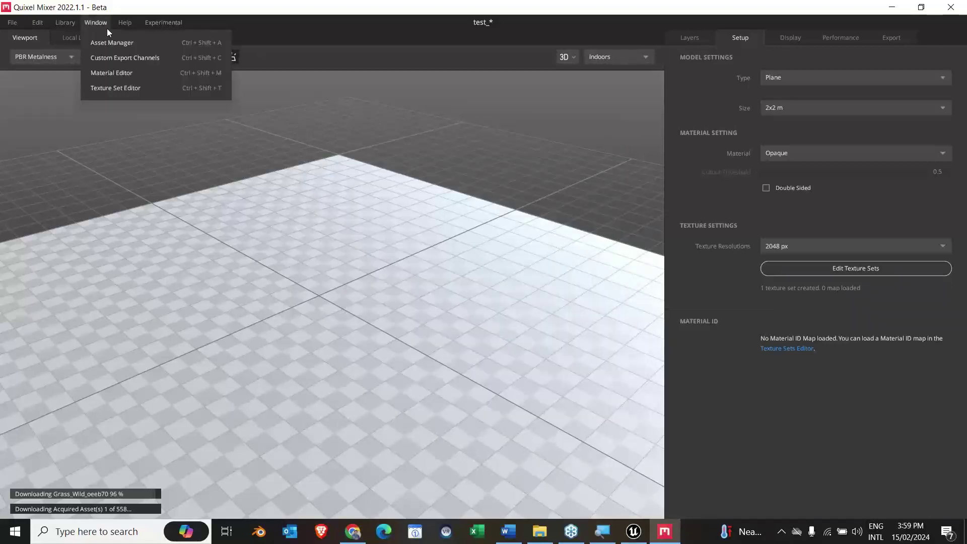
pyautogui.click(116, 58)
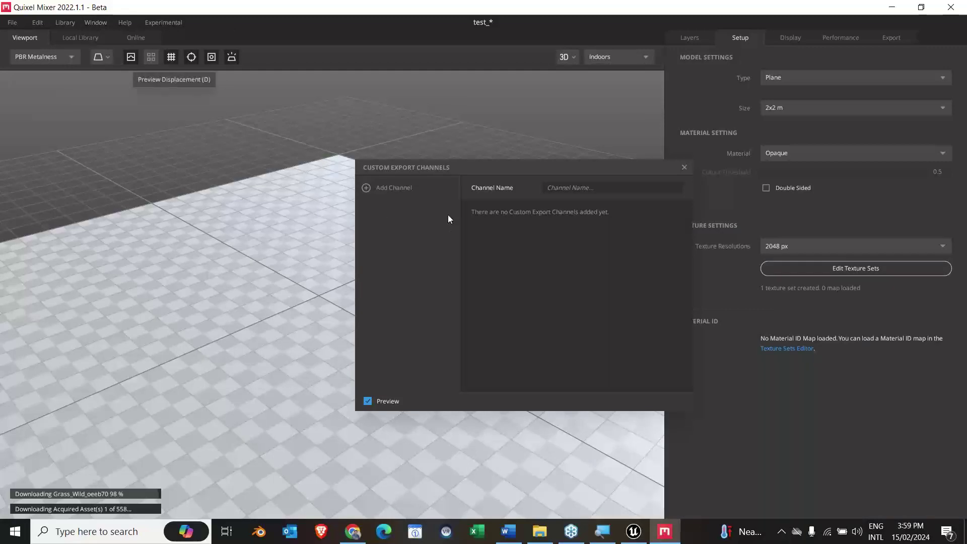
pyautogui.click(362, 191)
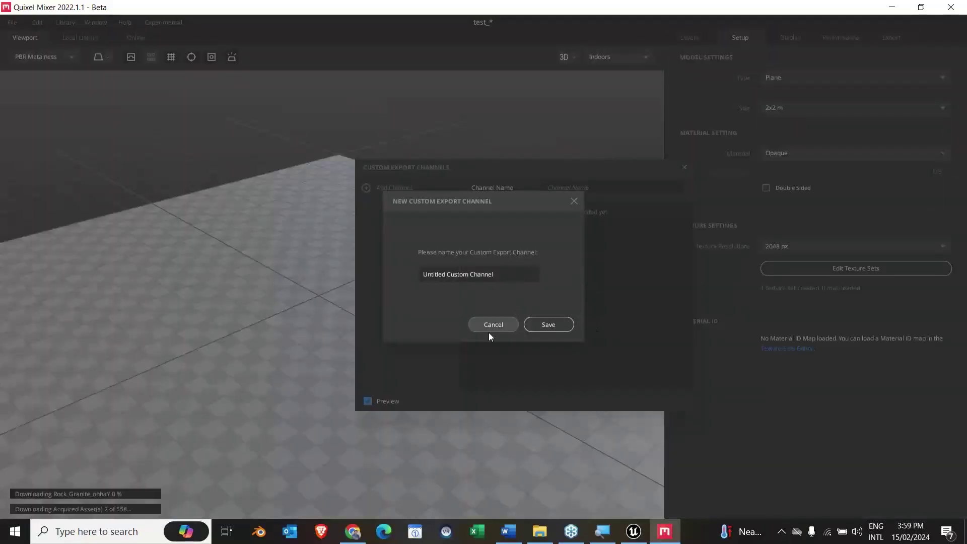
pyautogui.click(574, 201)
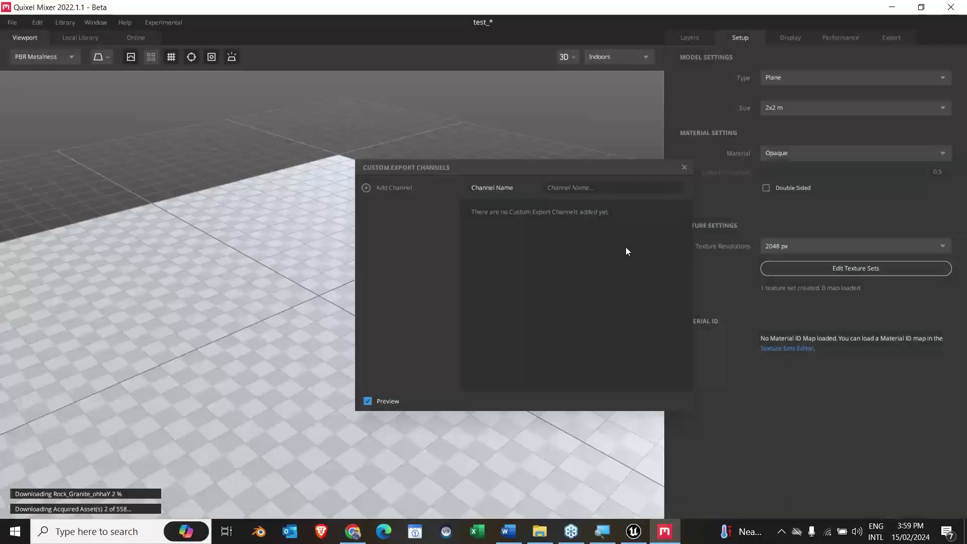
pyautogui.click(683, 167)
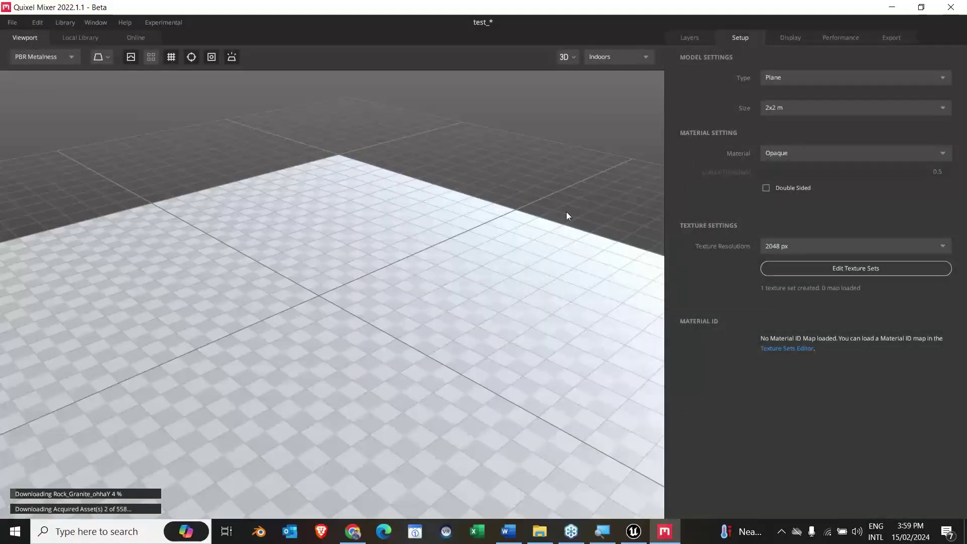
# Step: Review the Window and Help commands and run the experimental Generate Normals command twice
pyautogui.click(96, 23)
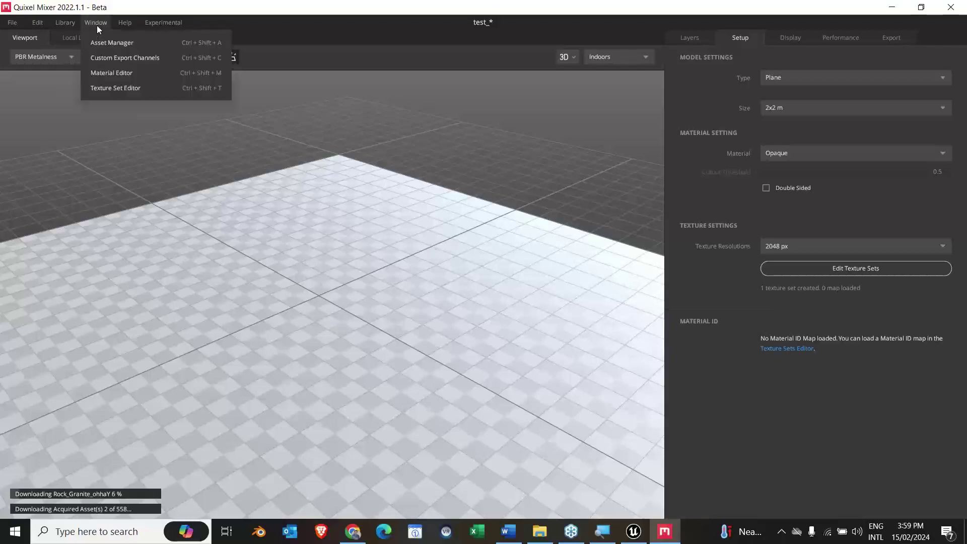
pyautogui.moveTo(121, 23)
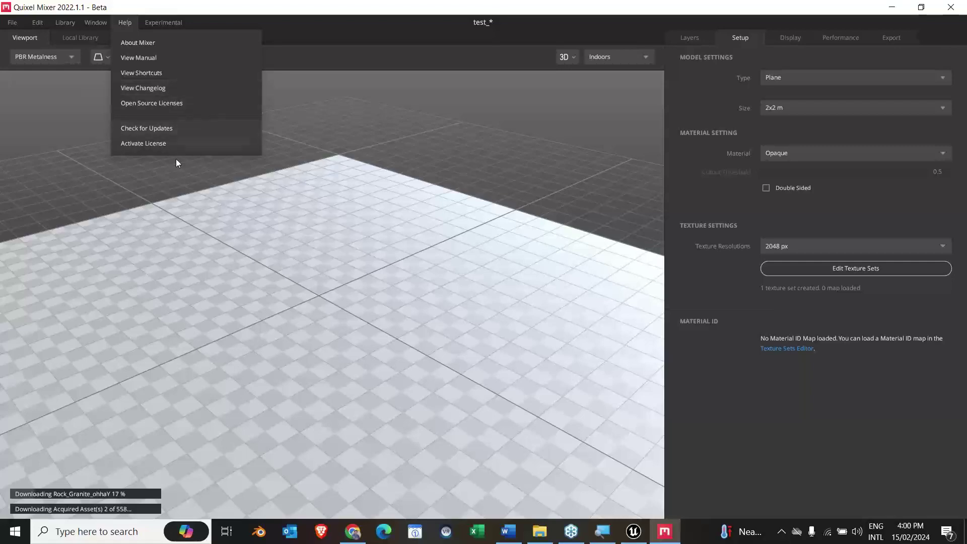
pyautogui.moveTo(163, 22)
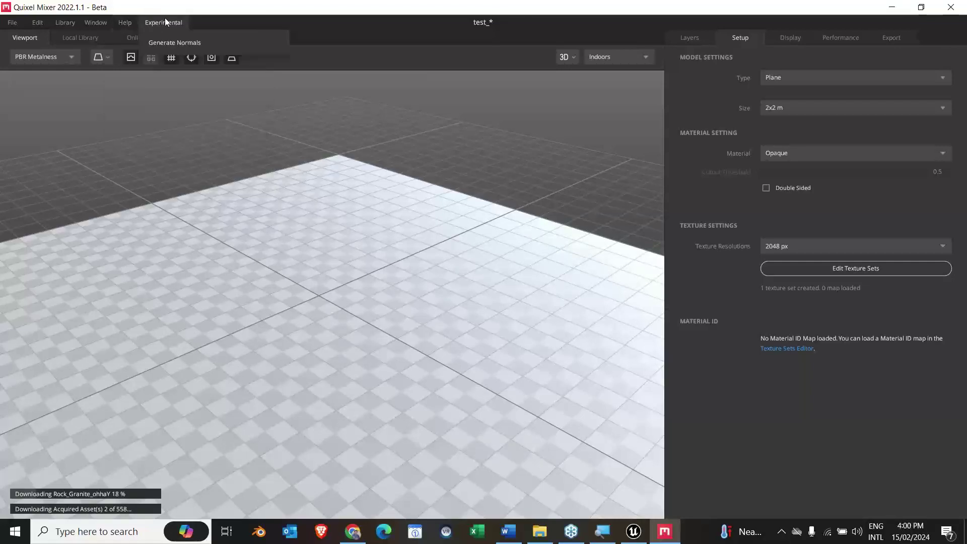
pyautogui.click(186, 47)
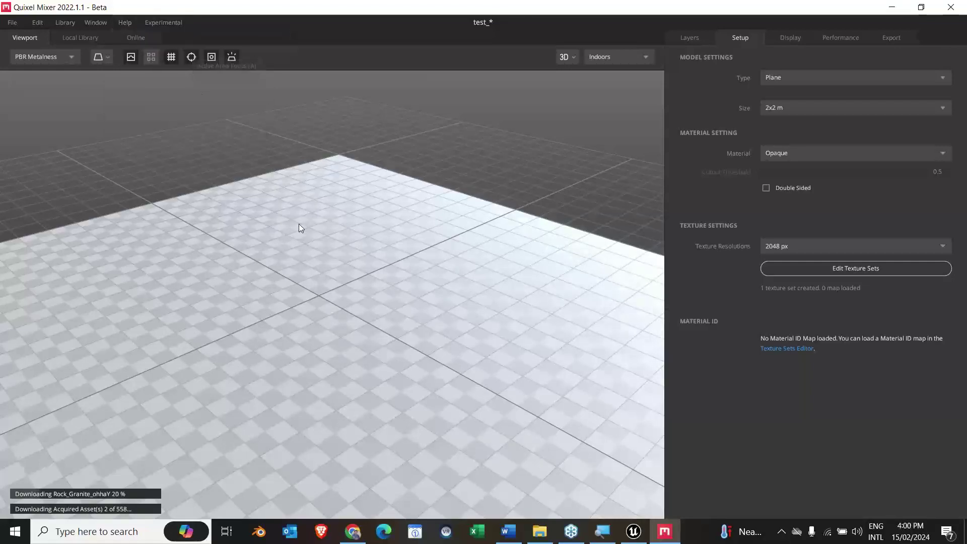
pyautogui.click(152, 21)
pyautogui.click(193, 44)
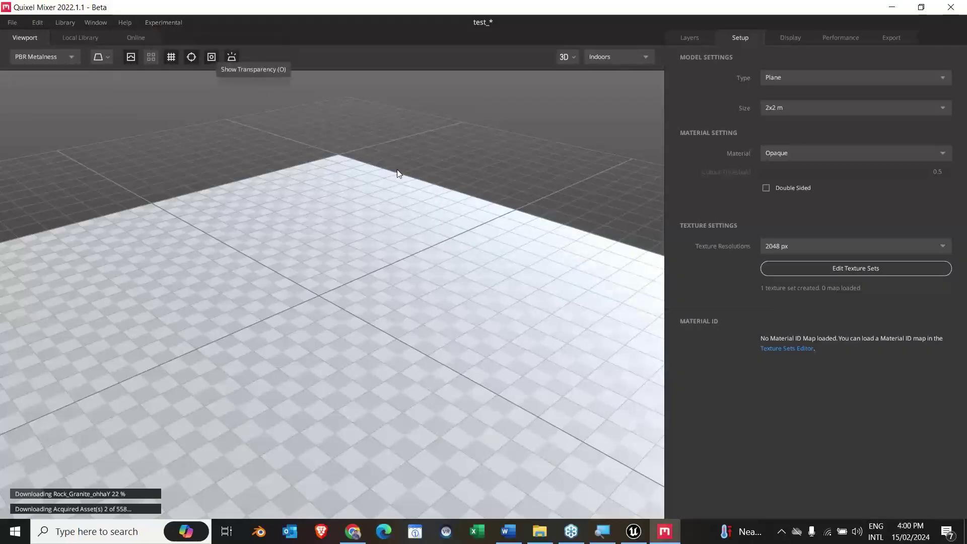
# Step: Preview the plane's Albedo, Metalness and Roughness channels, and return the viewport display to PBR Metalness
pyautogui.moveTo(456, 300); pyautogui.dragTo(382, 307)
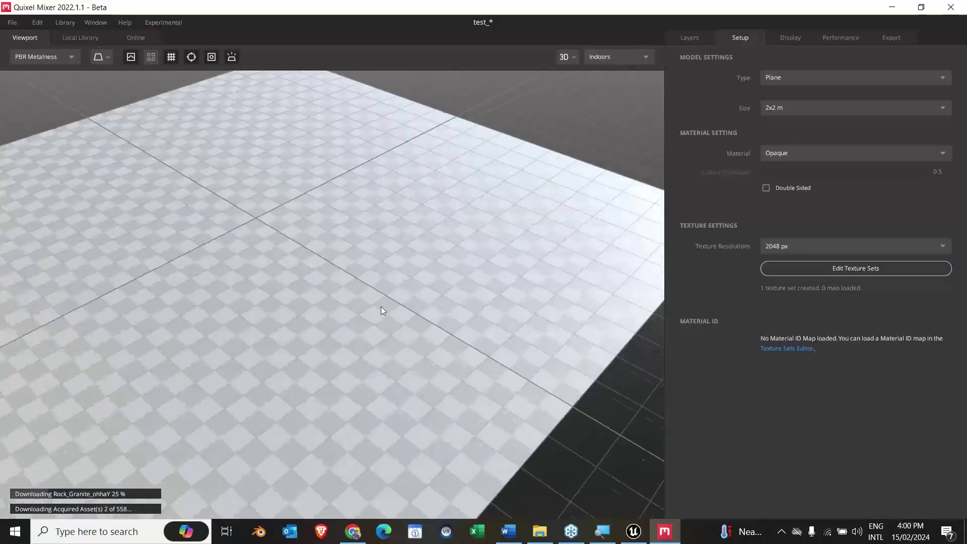
pyautogui.click(65, 53)
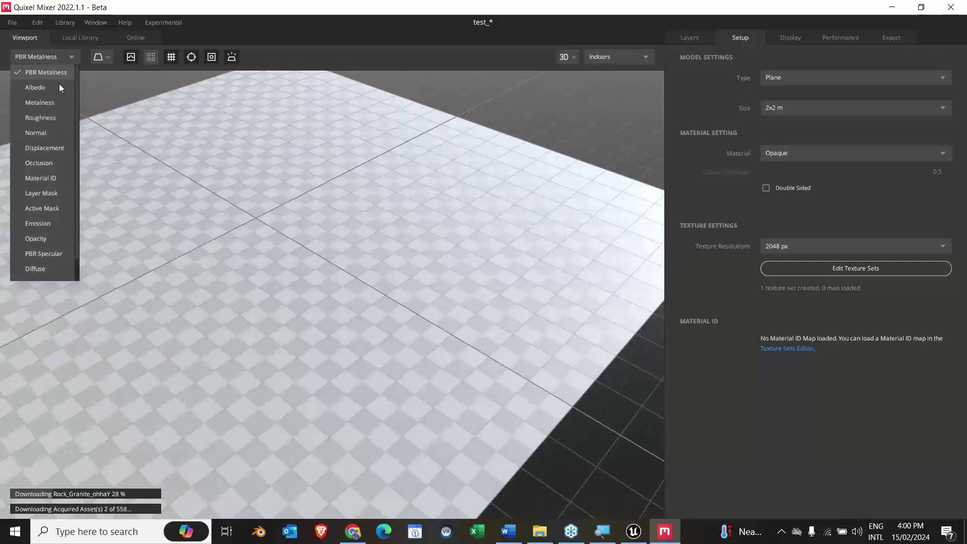
pyautogui.click(59, 86)
pyautogui.click(65, 57)
pyautogui.click(56, 103)
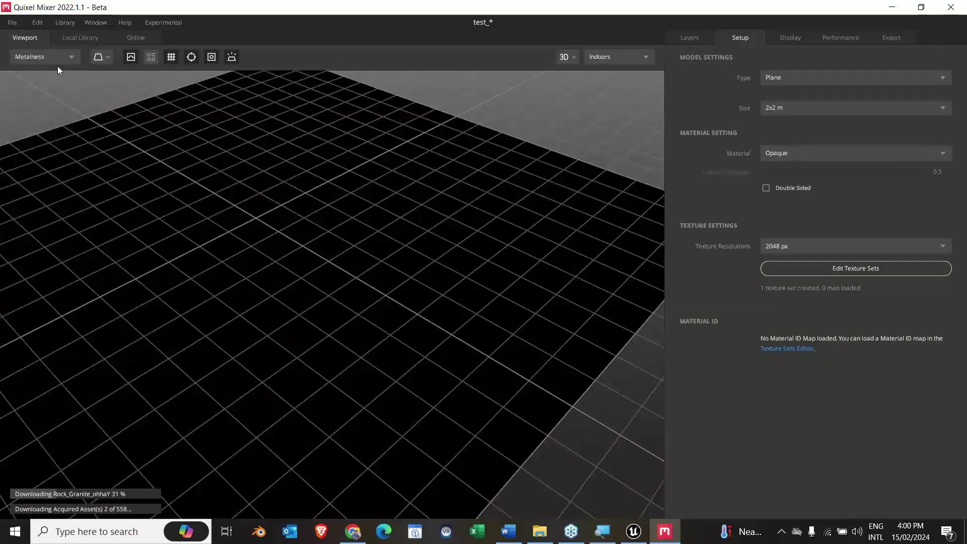
pyautogui.click(57, 58)
pyautogui.click(49, 118)
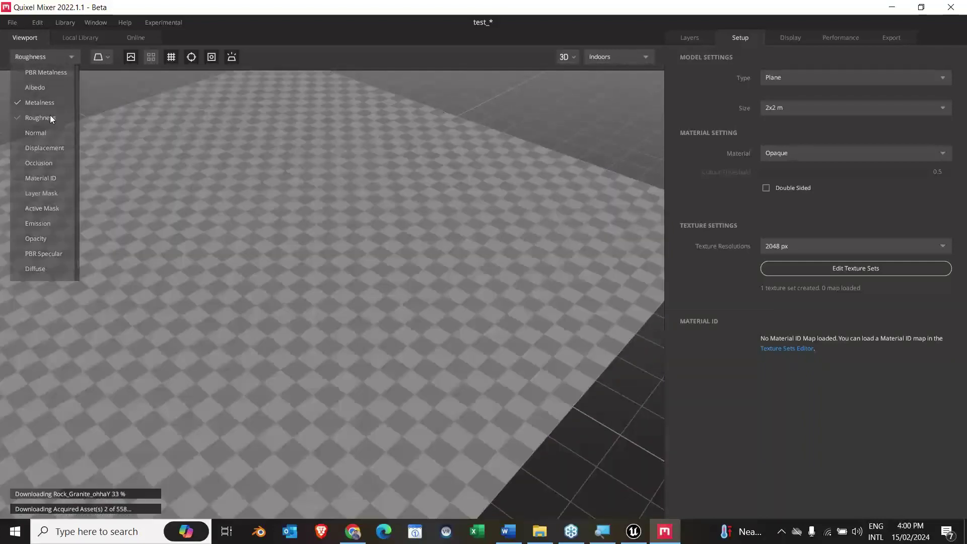
pyautogui.click(52, 58)
pyautogui.click(28, 74)
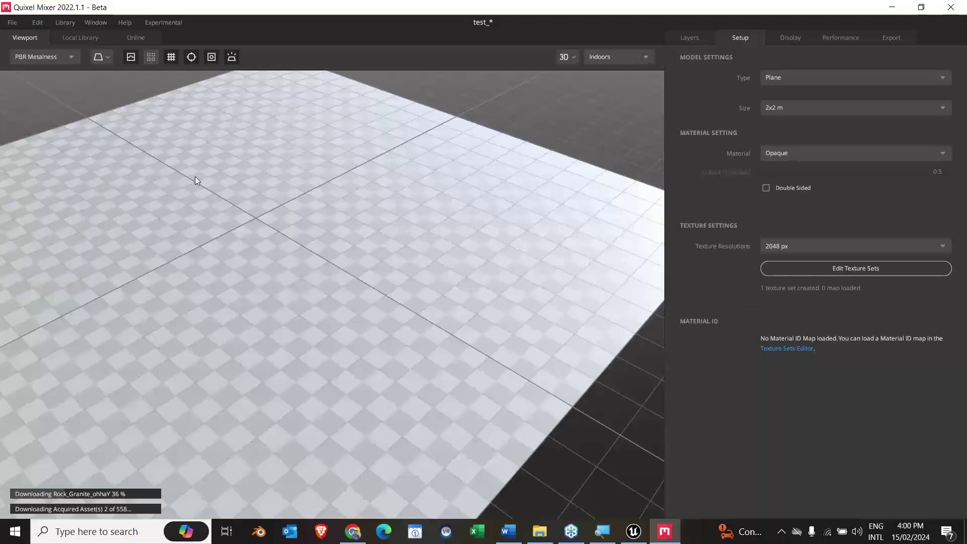
# Step: Switch the preview mesh from plane to cube and examine it from several angles
pyautogui.moveTo(323, 222); pyautogui.dragTo(246, 195, button='middle')
pyautogui.moveTo(246, 198); pyautogui.dragTo(157, 121)
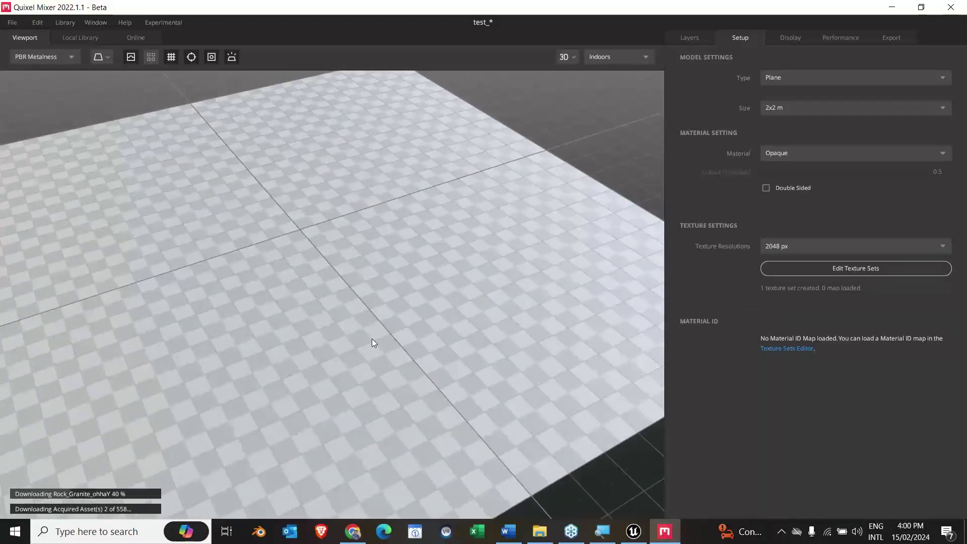
pyautogui.click(98, 62)
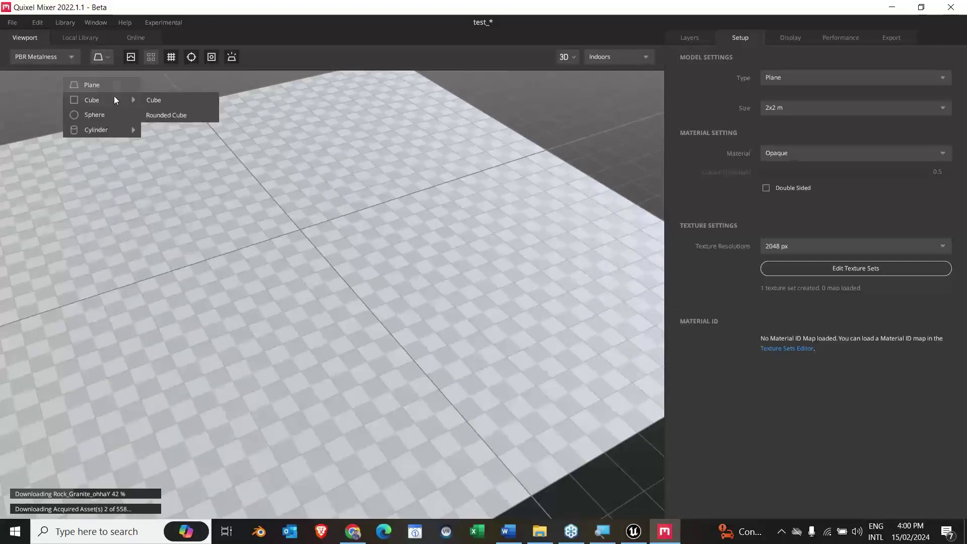
pyautogui.click(137, 102)
pyautogui.moveTo(421, 247); pyautogui.dragTo(20, 145)
pyautogui.moveTo(265, 270); pyautogui.dragTo(232, 162)
# Step: Preview the material on a sphere and change the preview mesh to a cylinder
pyautogui.click(107, 58)
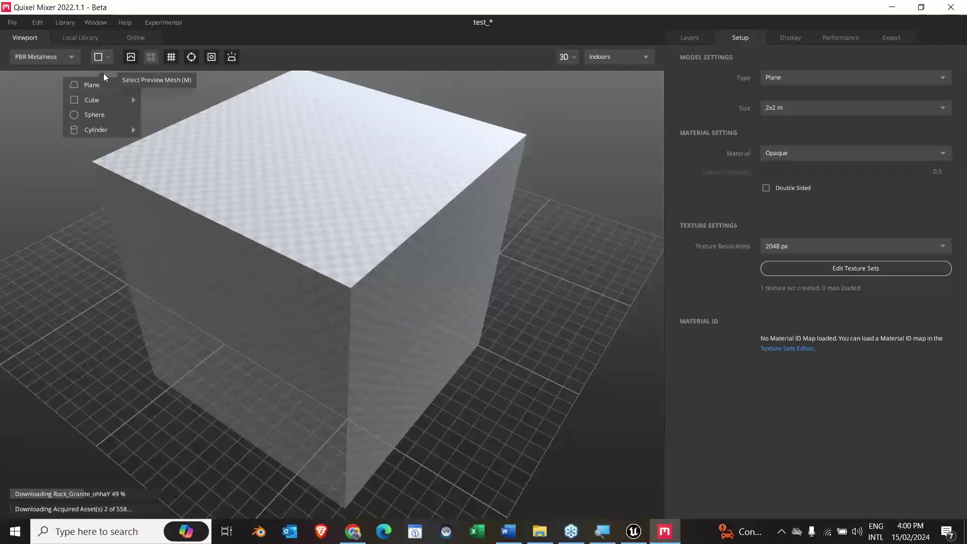
pyautogui.click(138, 117)
pyautogui.moveTo(293, 242)
pyautogui.mouseDown()
pyautogui.moveTo(263, 209)
pyautogui.moveTo(367, 286)
pyautogui.moveTo(401, 337)
pyautogui.moveTo(417, 425)
pyautogui.moveTo(360, 216)
pyautogui.moveTo(357, 159)
pyautogui.moveTo(337, 371)
pyautogui.moveTo(376, 404)
pyautogui.moveTo(297, 272)
pyautogui.mouseUp()
pyautogui.click(107, 58)
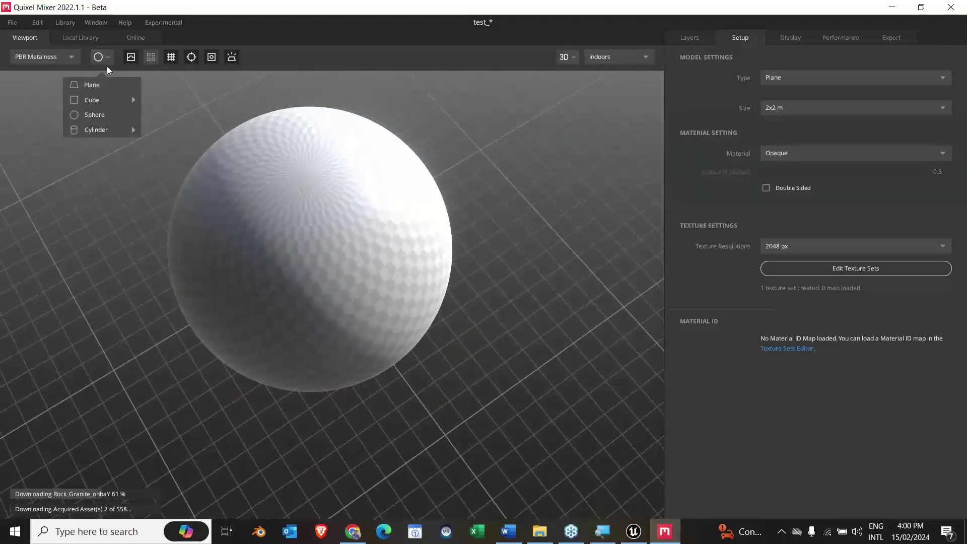
pyautogui.click(109, 127)
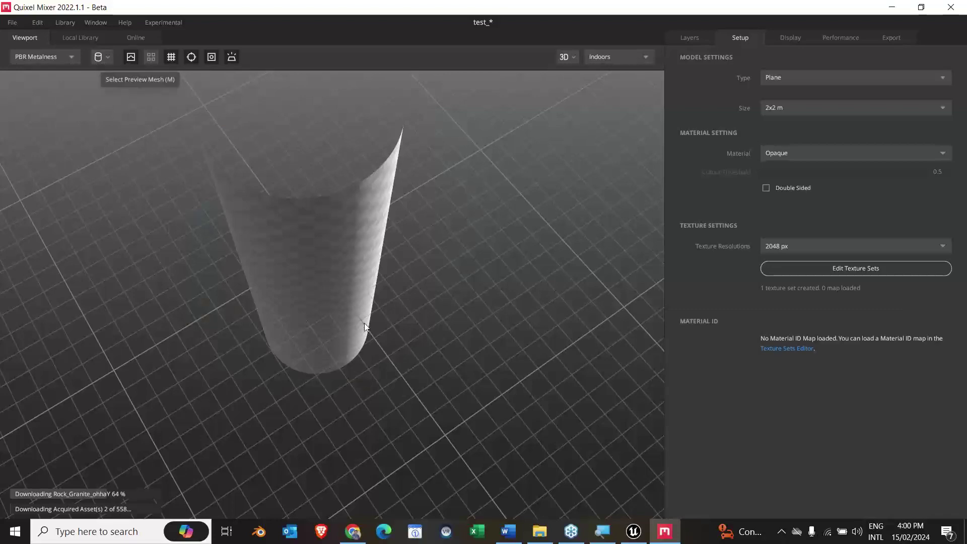
# Step: Turn on double-sided rendering for the cylinder, inspect its inner surface from several angles, and turn the option off again
pyautogui.moveTo(364, 322); pyautogui.dragTo(411, 253)
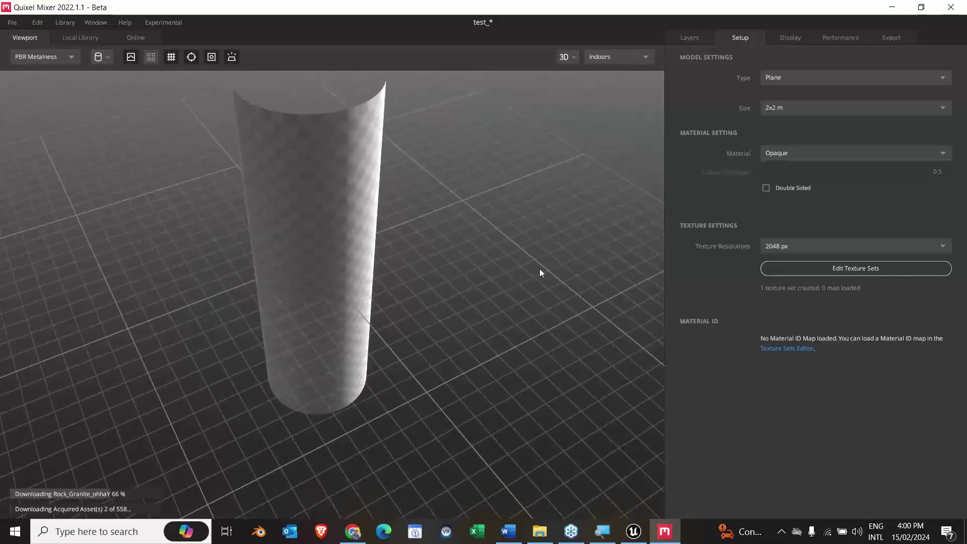
pyautogui.moveTo(539, 269); pyautogui.dragTo(323, 183)
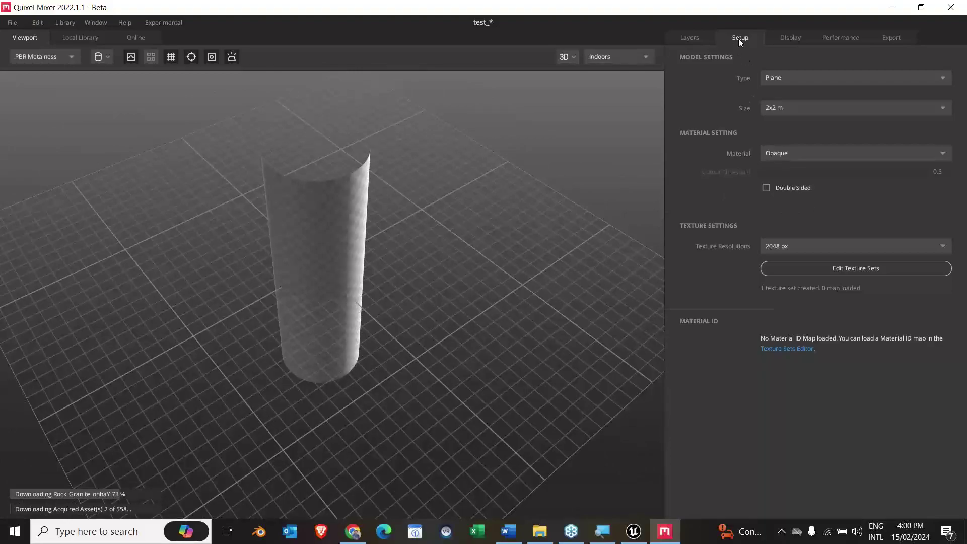
pyautogui.click(766, 188)
pyautogui.moveTo(402, 221); pyautogui.dragTo(470, 215)
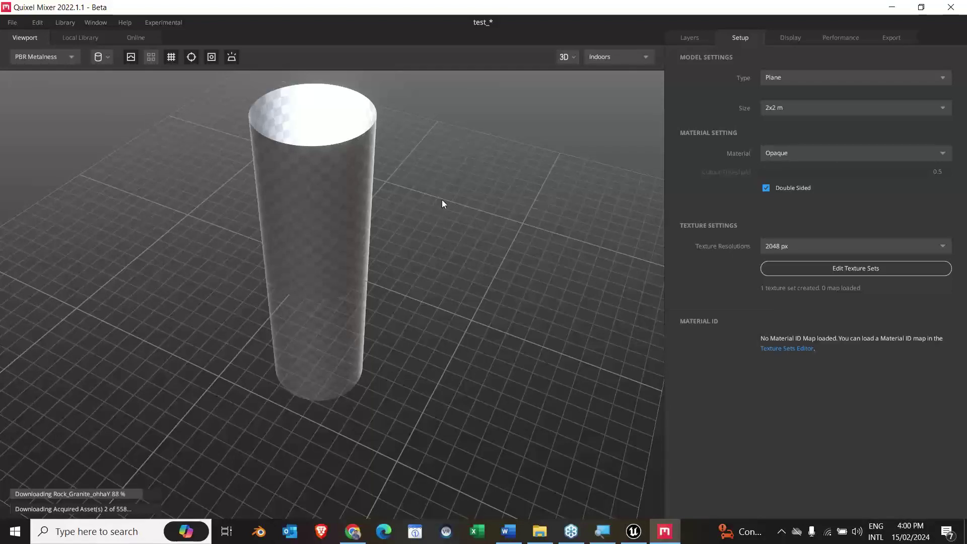
pyautogui.moveTo(415, 225); pyautogui.dragTo(502, 311)
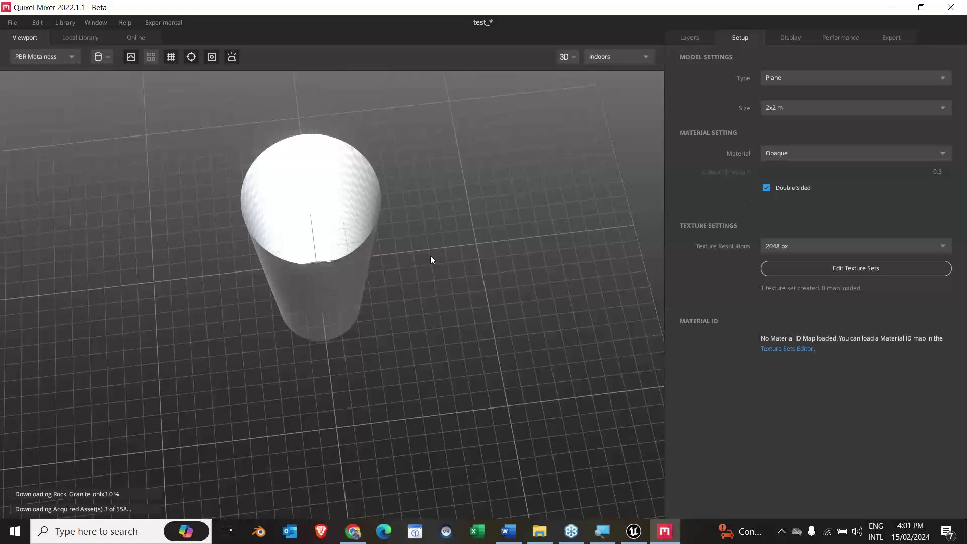
pyautogui.moveTo(460, 280)
pyautogui.mouseDown()
pyautogui.moveTo(578, 242)
pyautogui.moveTo(424, 285)
pyautogui.moveTo(272, 196)
pyautogui.moveTo(401, 302)
pyautogui.moveTo(415, 233)
pyautogui.moveTo(469, 285)
pyautogui.mouseUp()
pyautogui.click(766, 188)
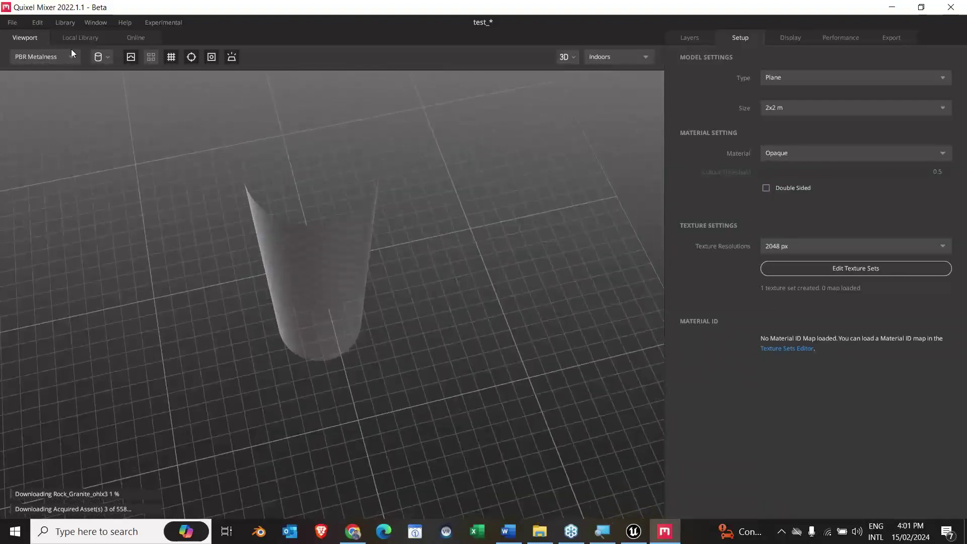
# Step: Switch the preview mesh back to the plane and turn on the tiling preview to inspect the repeated surface
pyautogui.click(99, 57)
pyautogui.click(105, 89)
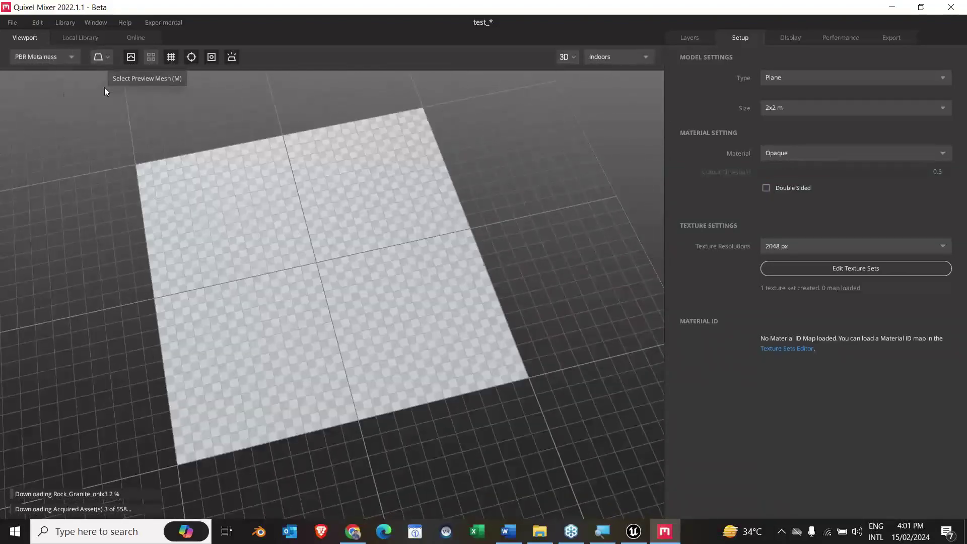
pyautogui.click(151, 58)
pyautogui.keyDown('alt'); pyautogui.moveTo(126, 129); pyautogui.dragTo(168, 132); pyautogui.keyUp('alt')
pyautogui.scroll(-4, 168, 132)
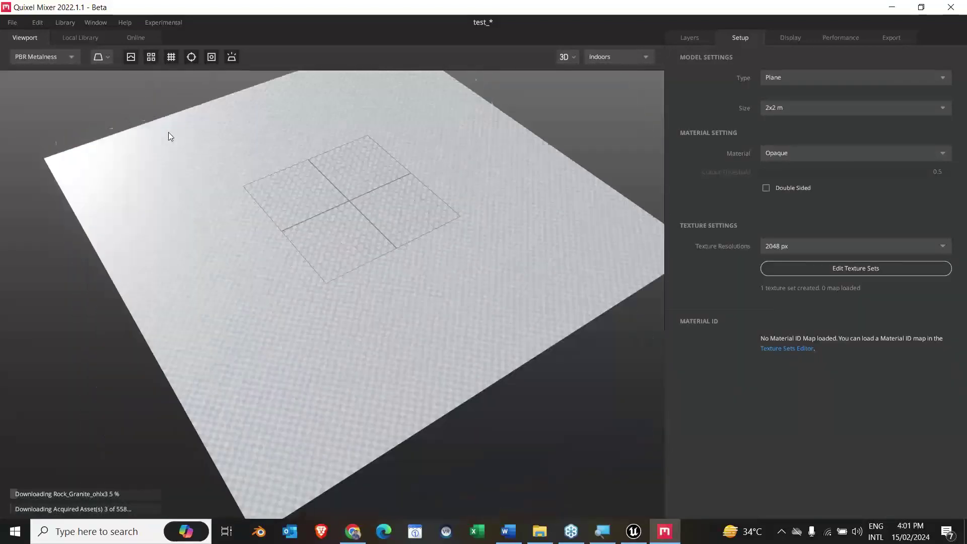
pyautogui.scroll(3, 343, 222)
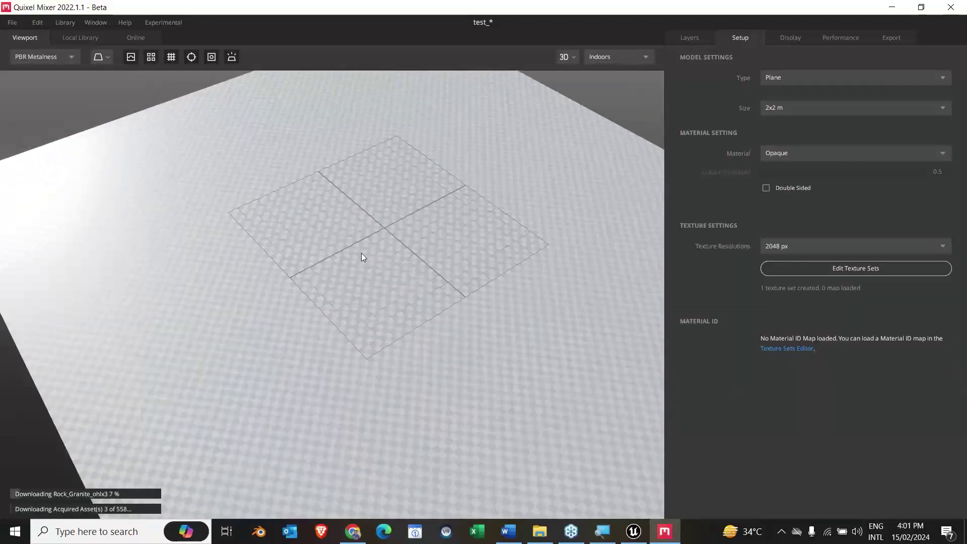
# Step: Compare the plane with and without tiling by toggling the preview repeatedly, and toggle the grid off and on
pyautogui.press('t')
pyautogui.press('t')
pyautogui.press('t')
pyautogui.press('t')
pyautogui.press('t')
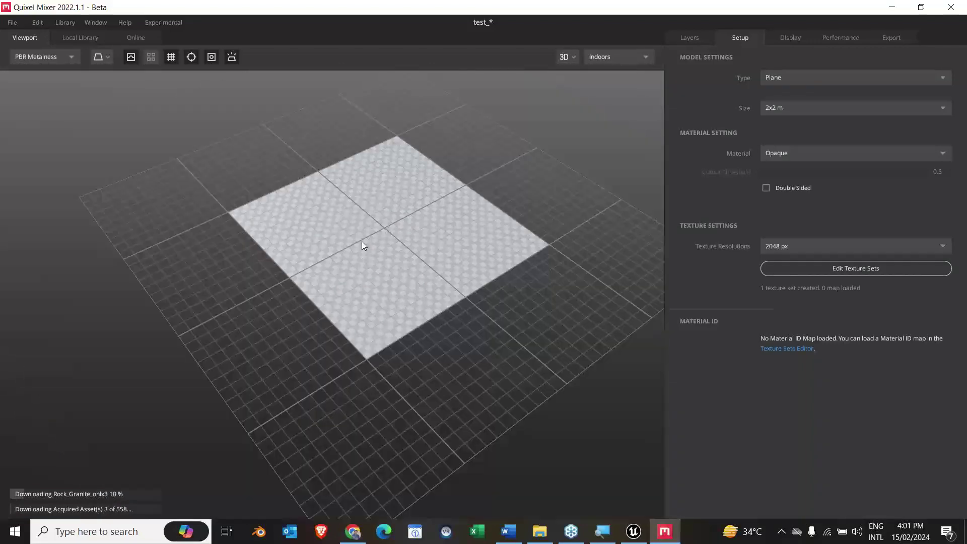
pyautogui.press('t')
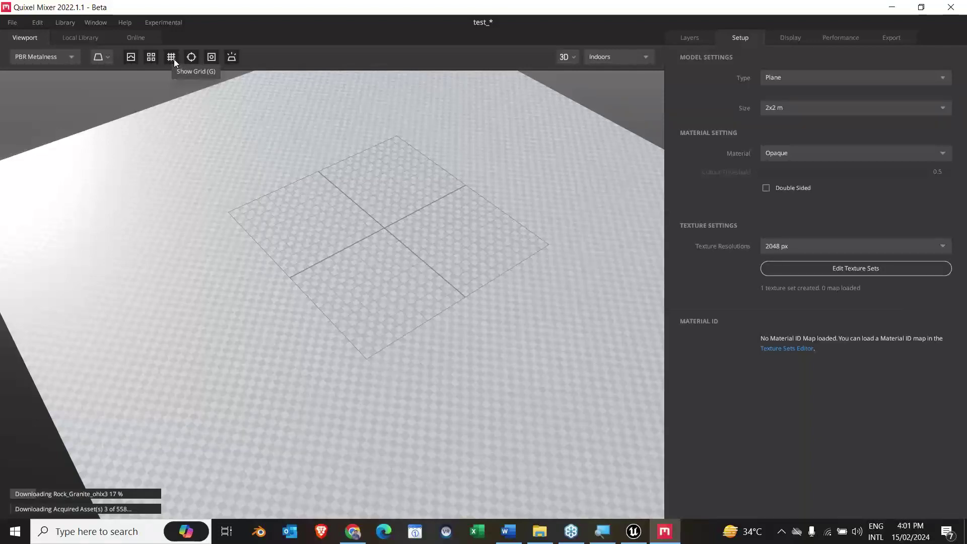
pyautogui.press('g')
pyautogui.press('g')
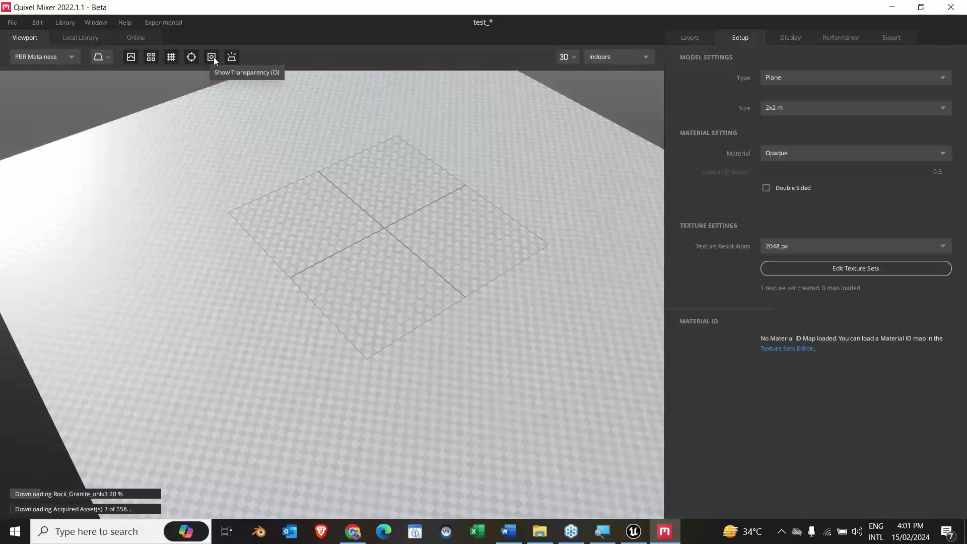
# Step: Turn off the tiling preview and examine the single plane up close
pyautogui.keyDown('alt'); pyautogui.moveTo(457, 262); pyautogui.dragTo(266, 169); pyautogui.keyUp('alt')
pyautogui.scroll(-3, 394, 204)
pyautogui.click(151, 57)
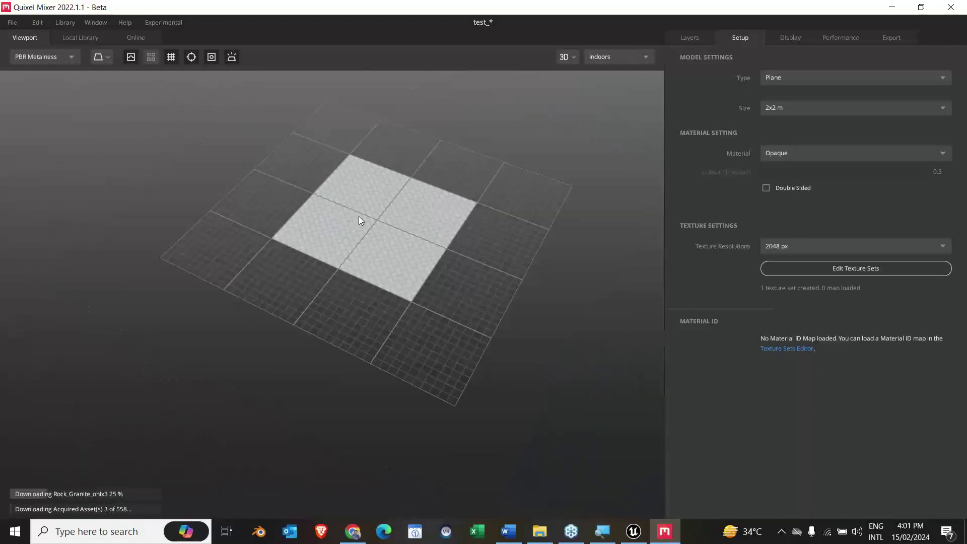
pyautogui.scroll(4, 465, 309)
pyautogui.keyDown('alt'); pyautogui.moveTo(498, 318); pyautogui.dragTo(463, 266); pyautogui.keyUp('alt')
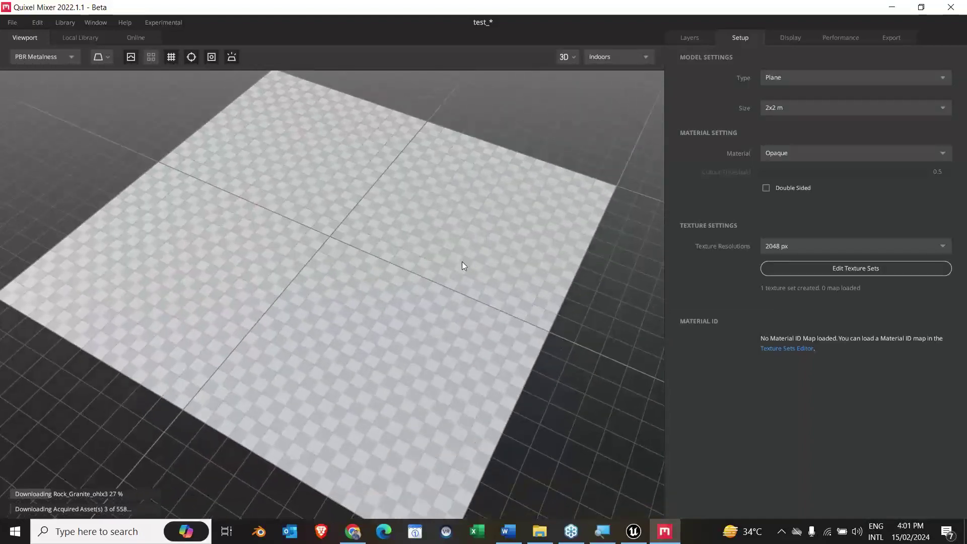
# Step: Inspect the texture in 2D view, toggling the viewport grid, and return the camera to 3D view
pyautogui.click(563, 57)
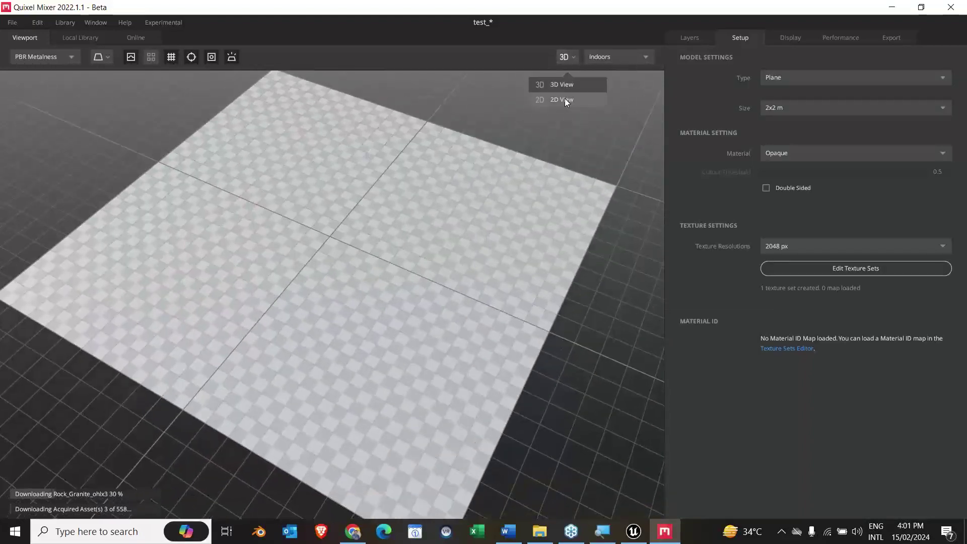
pyautogui.click(564, 99)
pyautogui.scroll(2, 378, 244)
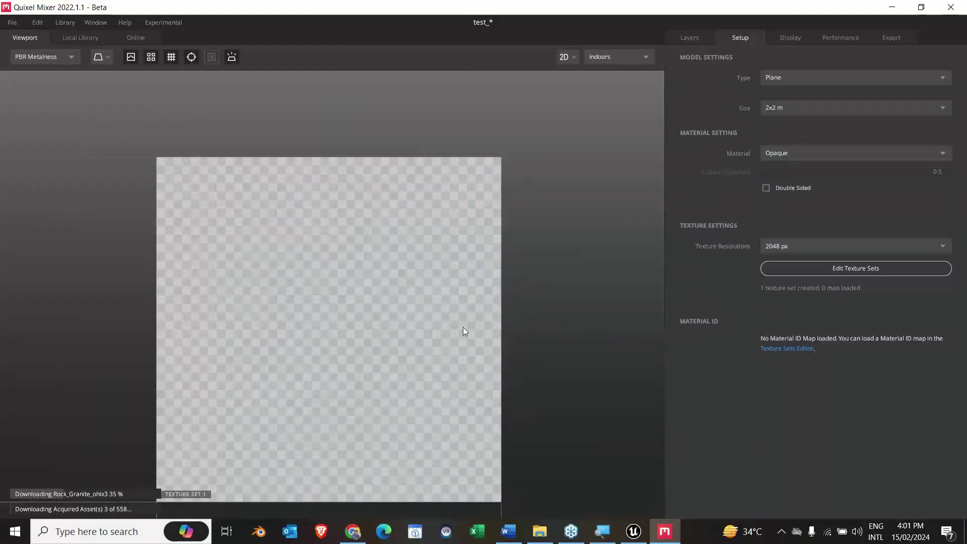
pyautogui.scroll(-2, 431, 304)
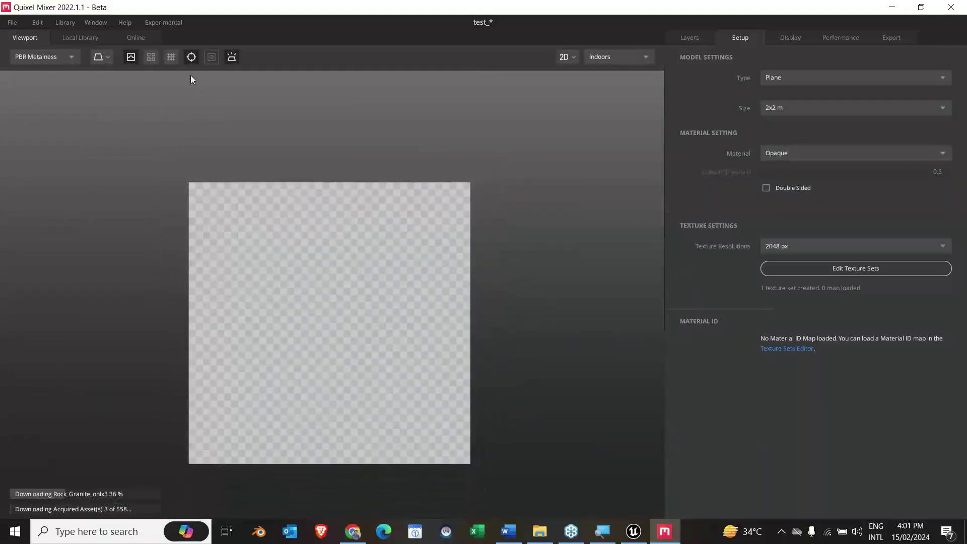
pyautogui.click(171, 59)
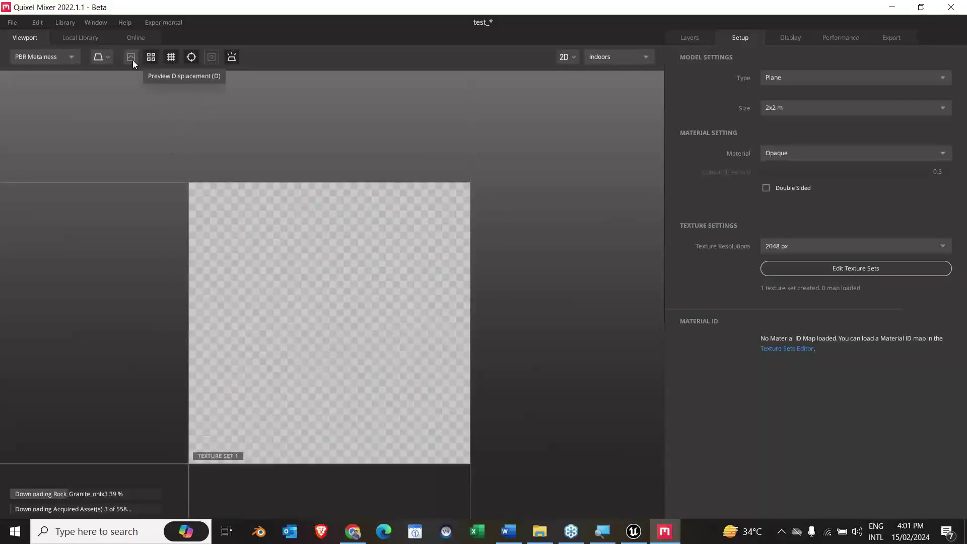
pyautogui.click(566, 56)
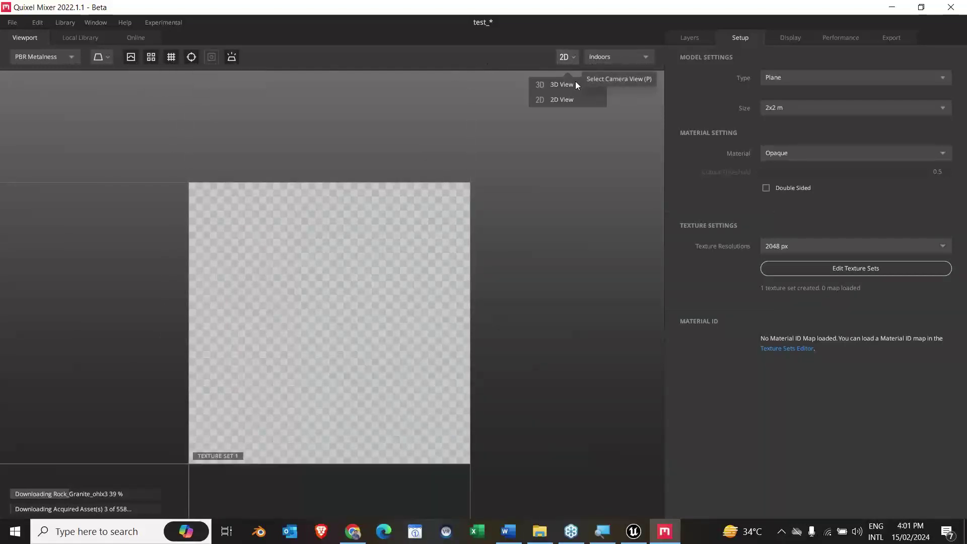
pyautogui.click(575, 86)
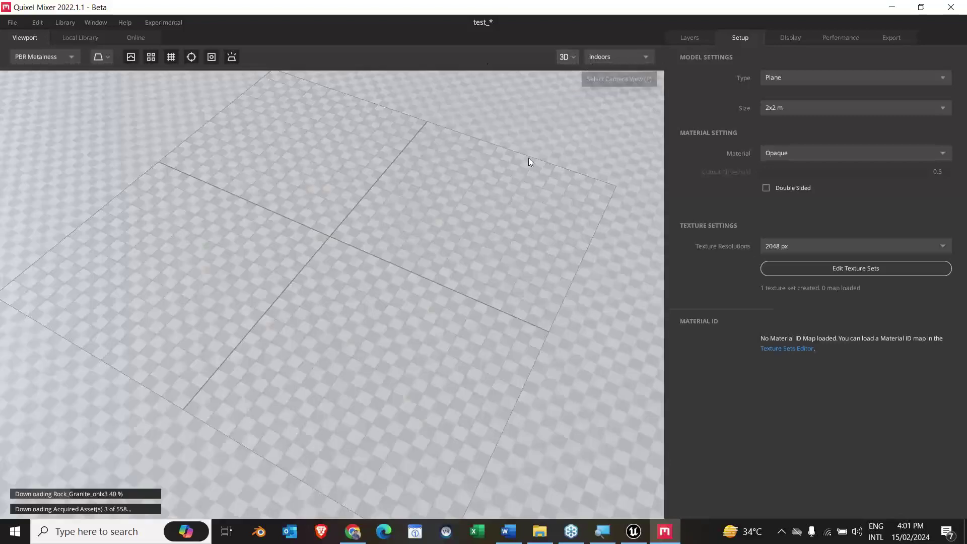
# Step: Toggle the tiling preview several times in 3D view, leaving it off, and check the camera view options
pyautogui.click(153, 57)
pyautogui.click(153, 57)
pyautogui.click(153, 57)
pyautogui.click(153, 57)
pyautogui.click(153, 57)
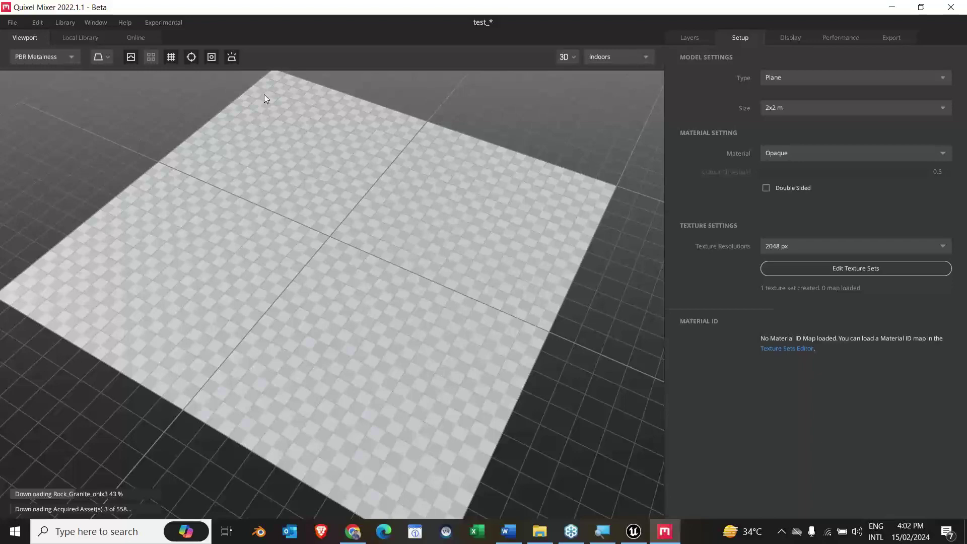
pyautogui.click(565, 57)
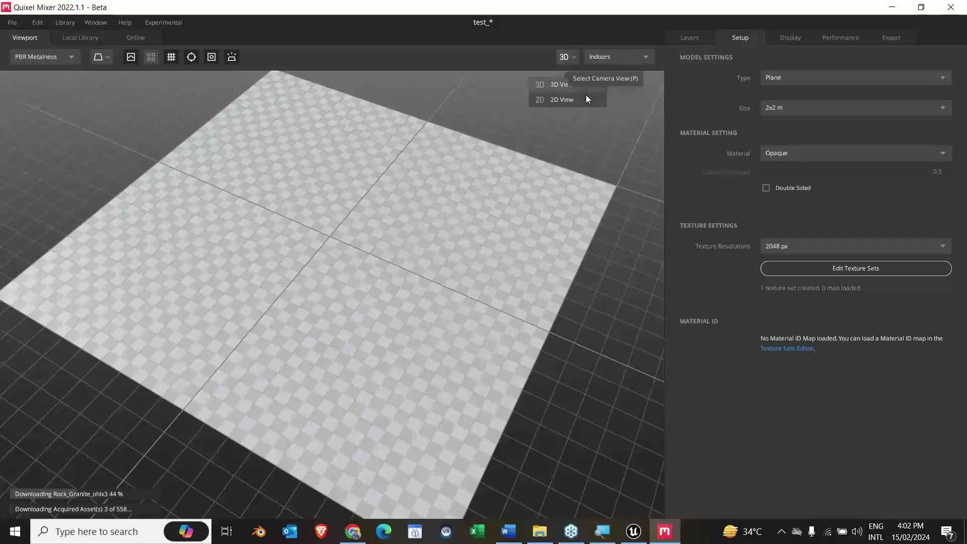
# Step: Preview the plane under the Pisa, Flourescent and Studio lighting environments
pyautogui.click(617, 59)
pyautogui.click(617, 59)
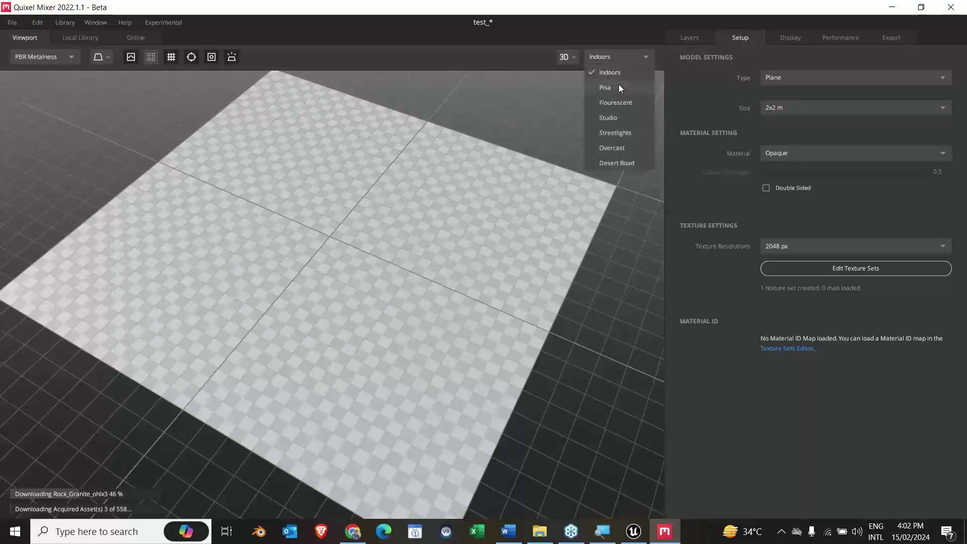
pyautogui.click(618, 84)
pyautogui.click(618, 59)
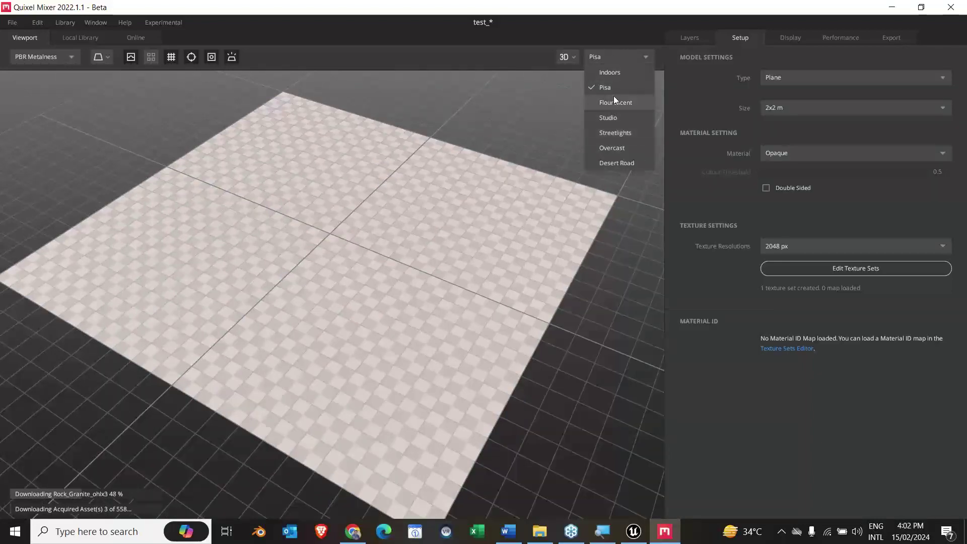
pyautogui.click(615, 102)
pyautogui.click(620, 60)
pyautogui.click(624, 119)
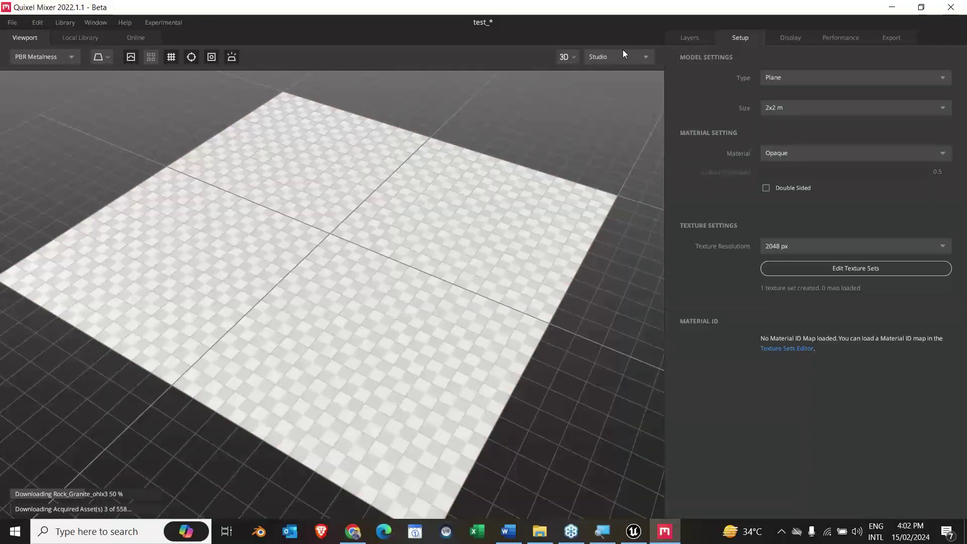
# Step: Preview the Streetlights, Overcast and Desert Road lighting environments, and return the lighting to Indoors
pyautogui.click(622, 57)
pyautogui.click(630, 133)
pyautogui.click(619, 57)
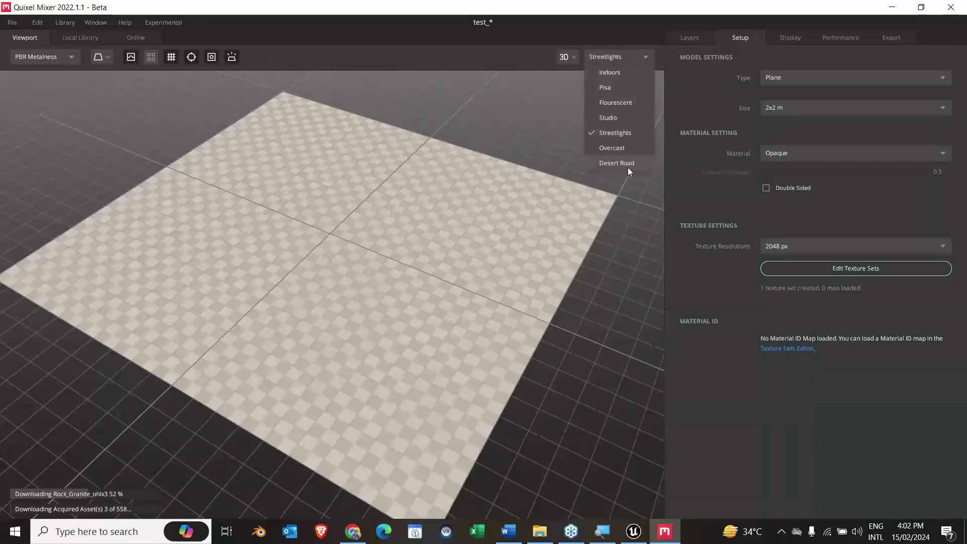
pyautogui.click(624, 149)
pyautogui.click(615, 58)
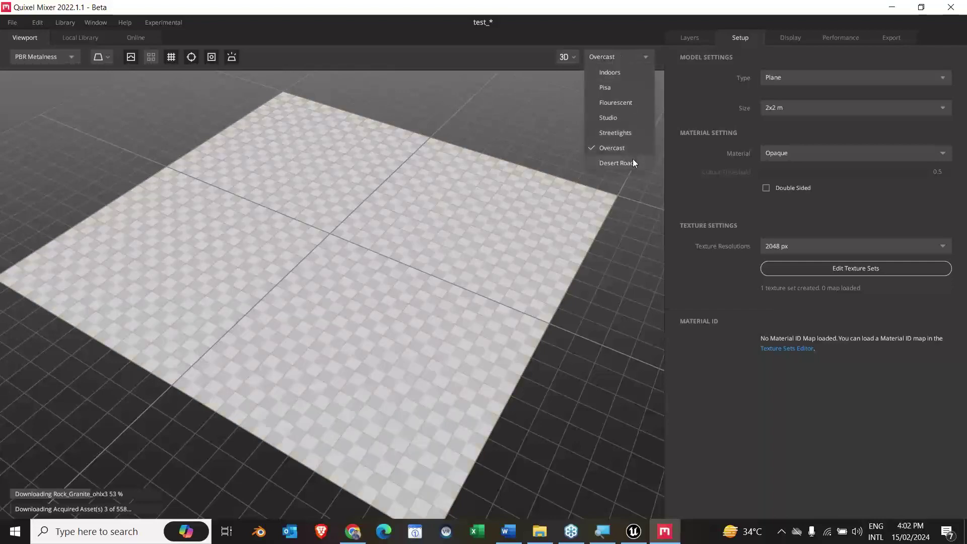
pyautogui.click(633, 164)
pyautogui.click(620, 58)
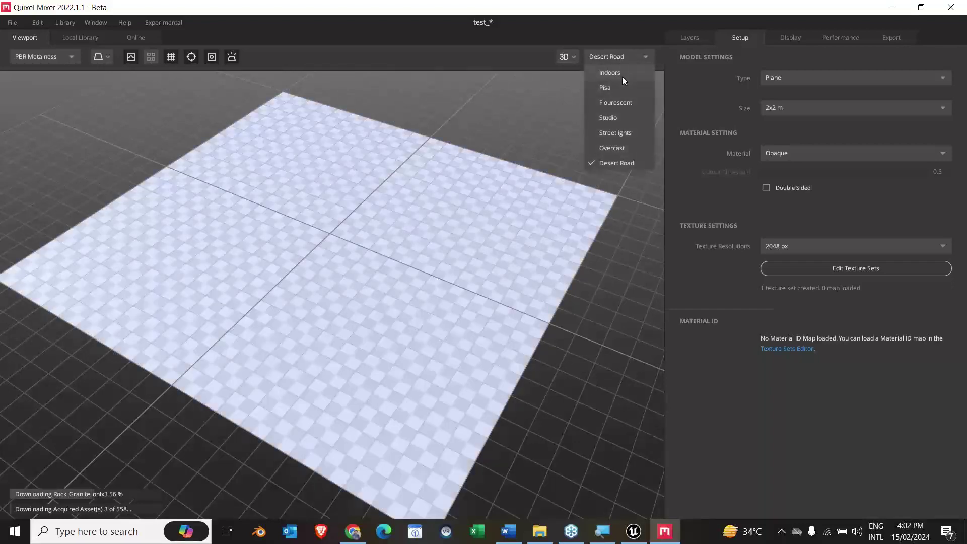
pyautogui.click(622, 75)
pyautogui.moveTo(590, 229); pyautogui.dragTo(542, 238)
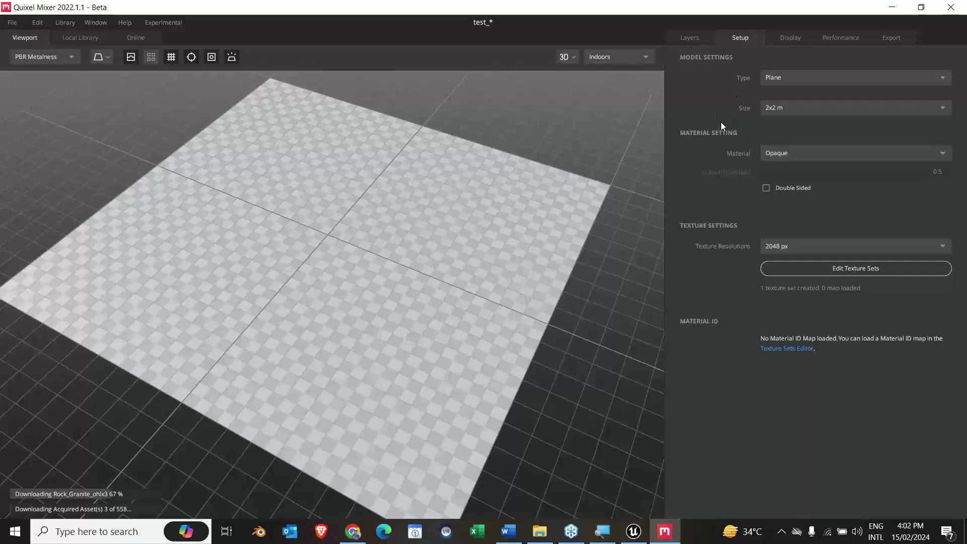
# Step: Delete both Generate Normals layers from the mix's layer stack
pyautogui.click(702, 37)
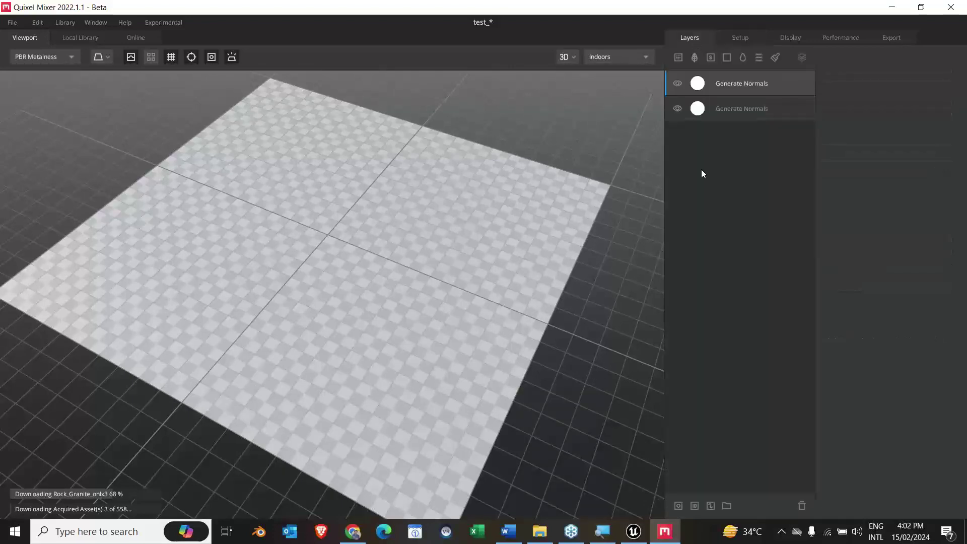
pyautogui.rightClick(758, 86)
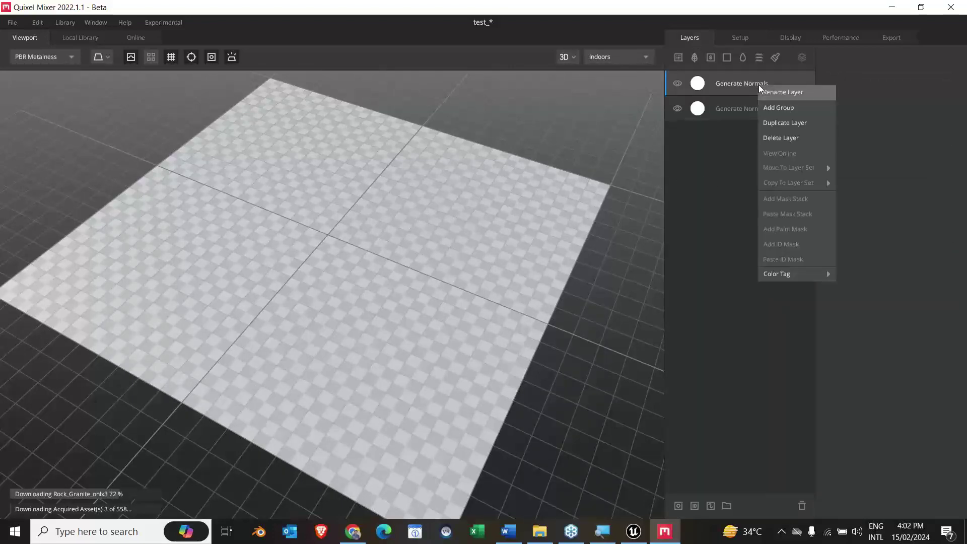
pyautogui.click(779, 138)
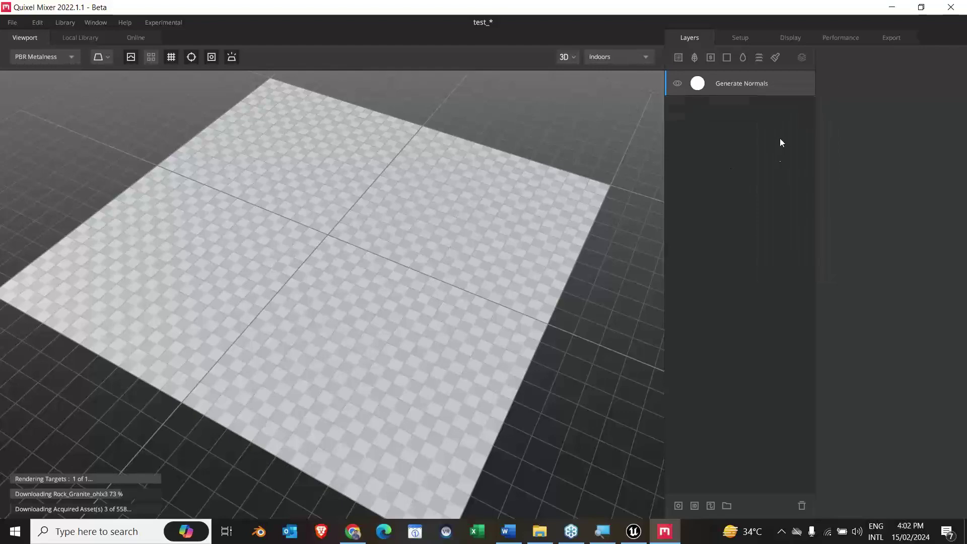
pyautogui.scroll(-1, 578, 211)
pyautogui.rightClick(757, 82)
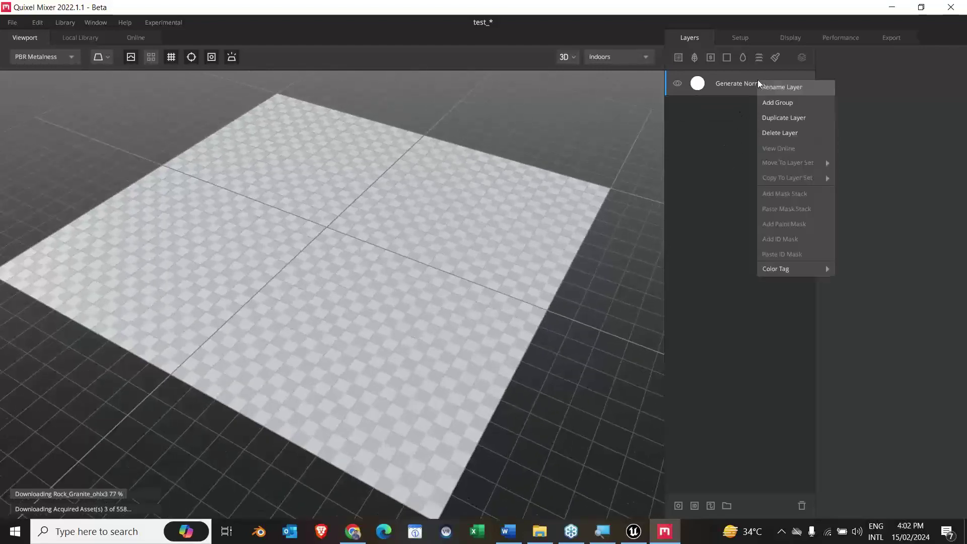
pyautogui.click(795, 132)
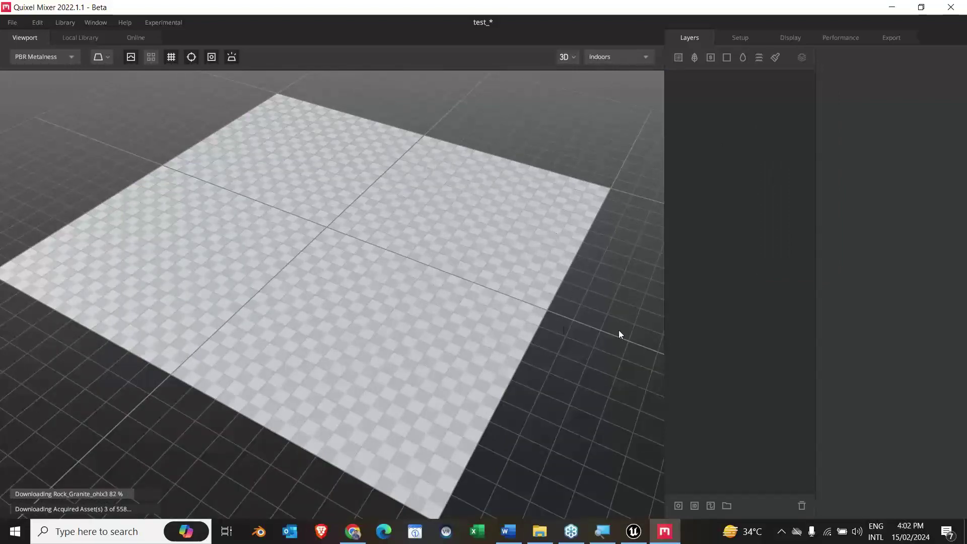
pyautogui.moveTo(688, 11); pyautogui.dragTo(683, 2)
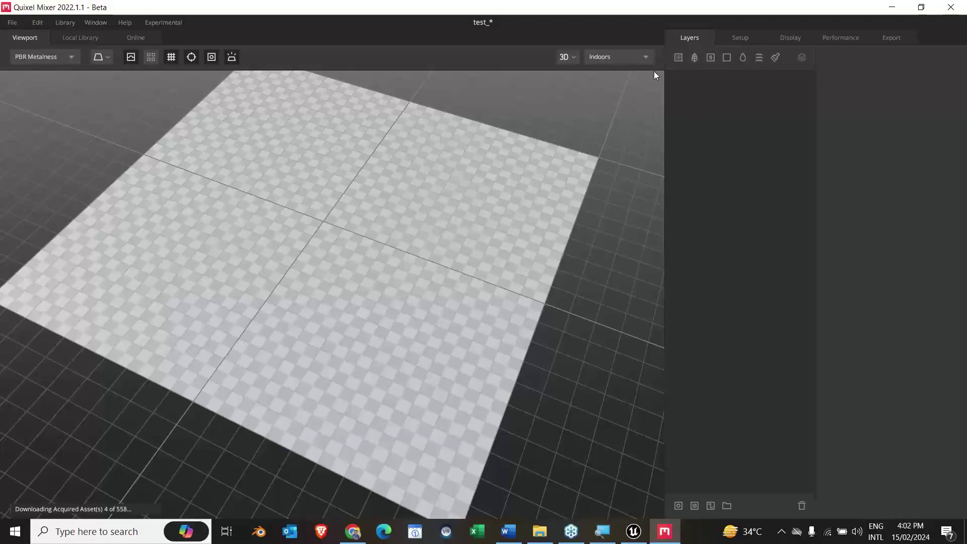
# Step: Browse the local asset library by filtering on the Grass, Nature and Rock categories, and leave all category filters cleared
pyautogui.click(82, 36)
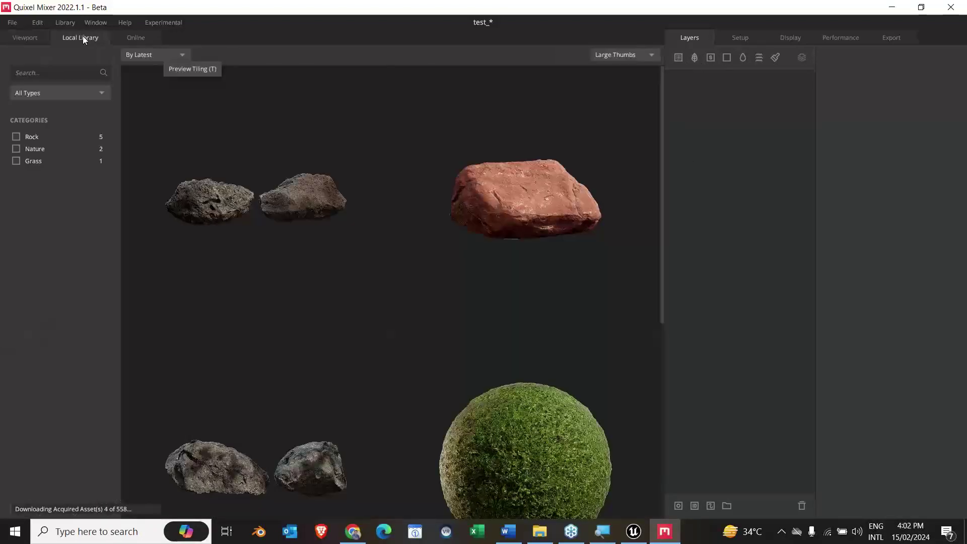
pyautogui.click(16, 161)
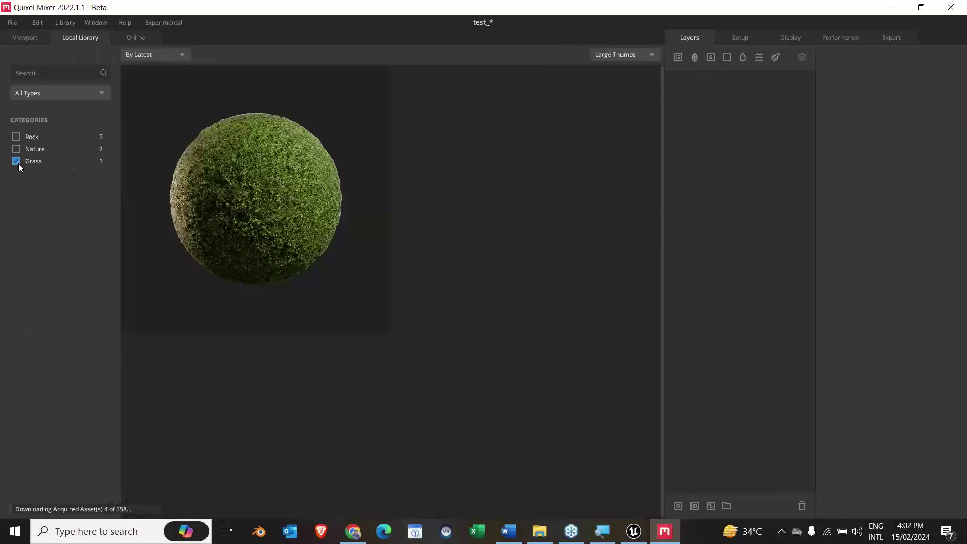
pyautogui.click(16, 161)
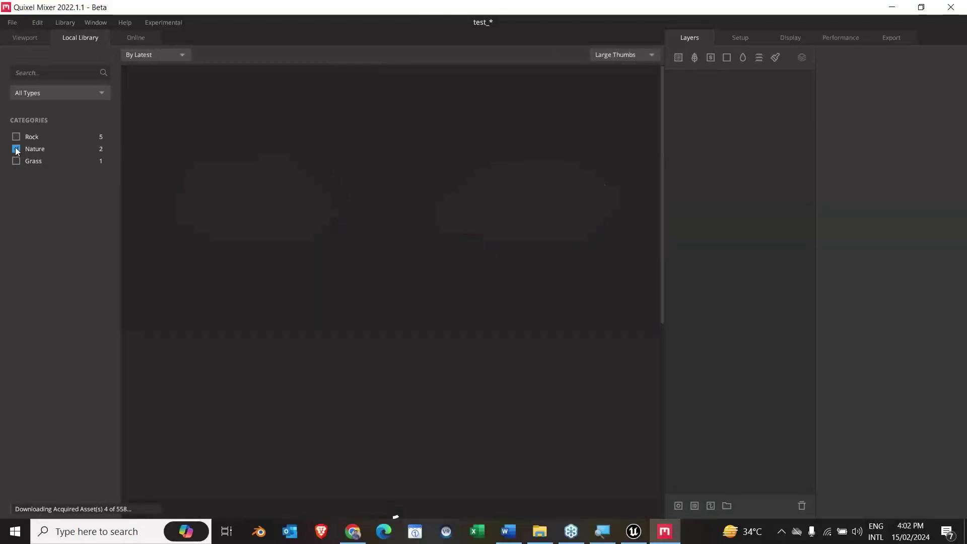
pyautogui.click(16, 136)
pyautogui.click(16, 136)
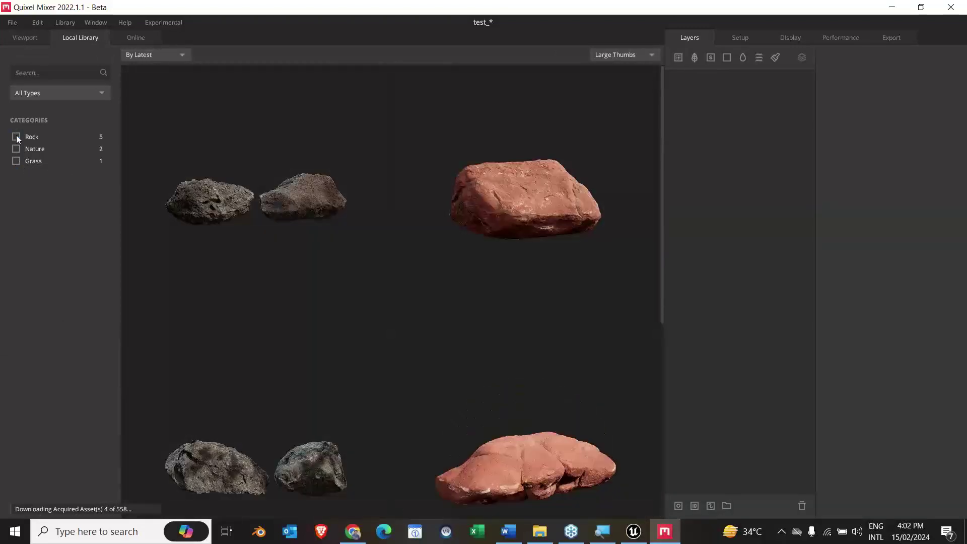
pyautogui.click(16, 161)
pyautogui.click(16, 160)
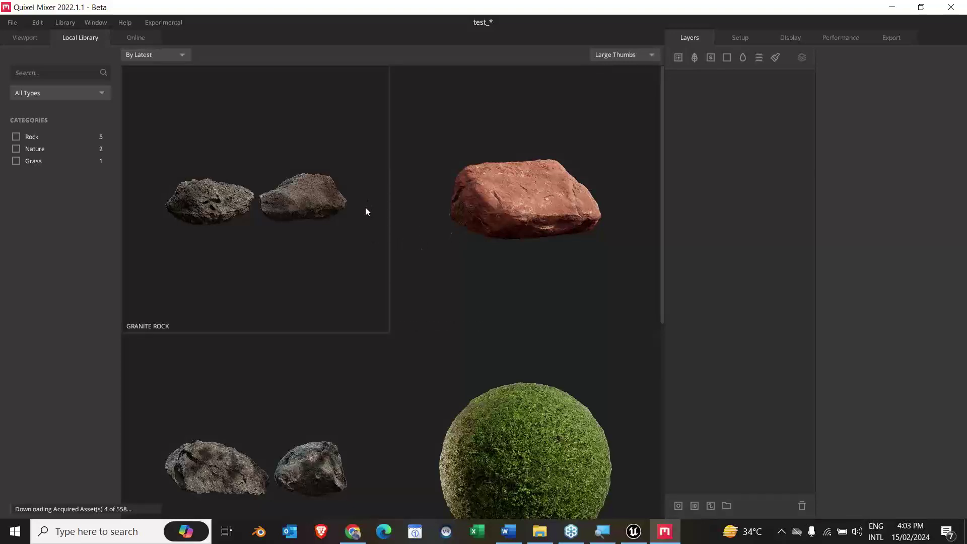
# Step: Compare the online asset library with the local one, and return to the 3D viewport
pyautogui.click(140, 37)
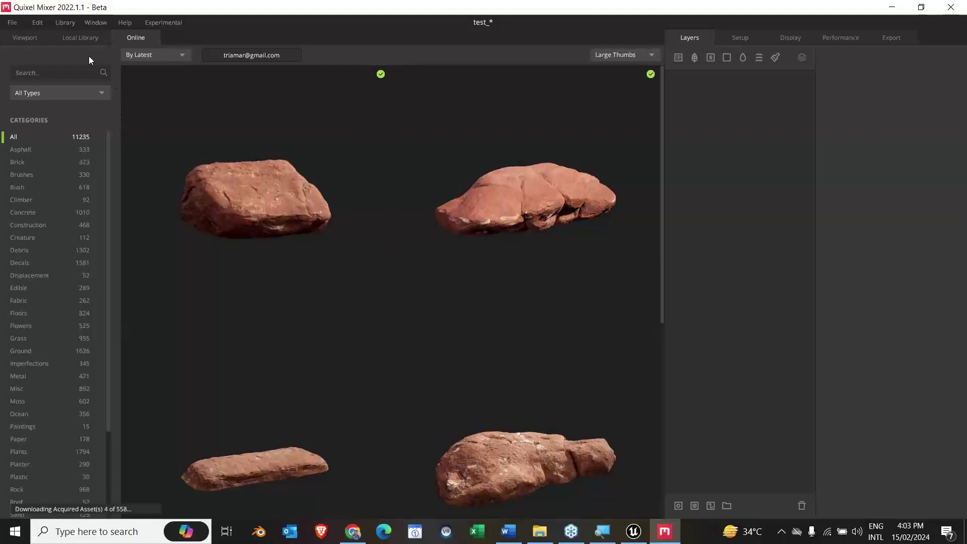
pyautogui.click(83, 39)
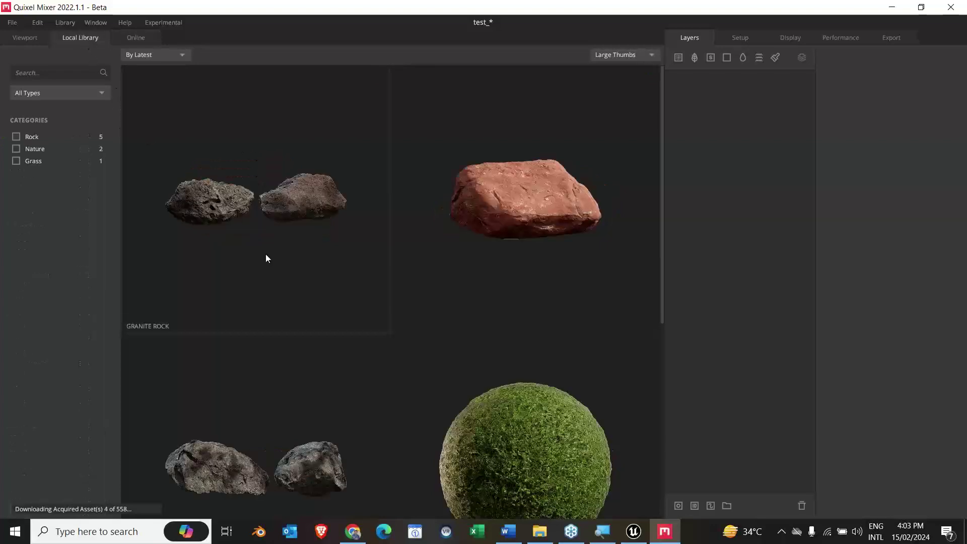
pyautogui.click(26, 38)
# Step: Add Canyon Ground Gravel Coarse from the local library as a surface layer, and toggle its visibility off and on
pyautogui.moveTo(393, 288); pyautogui.dragTo(560, 187)
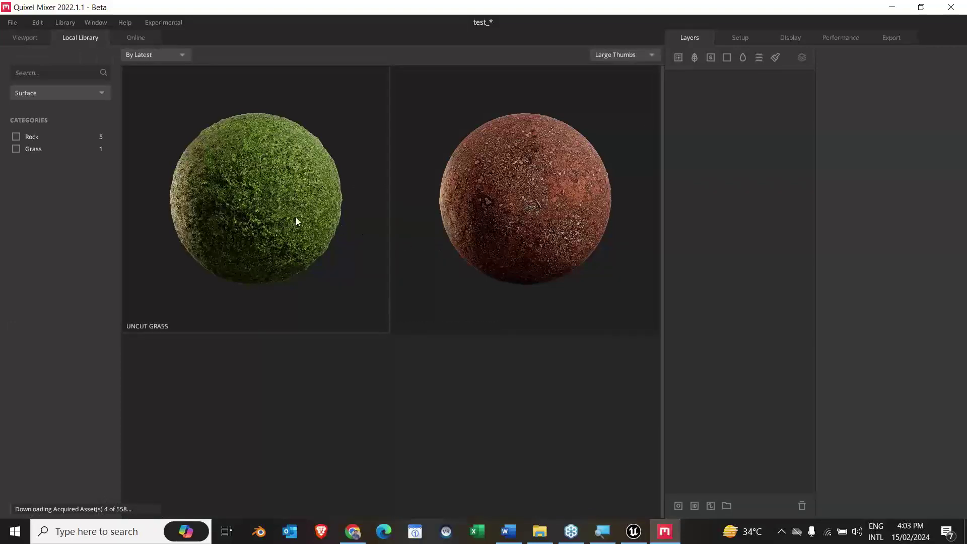
pyautogui.click(494, 190)
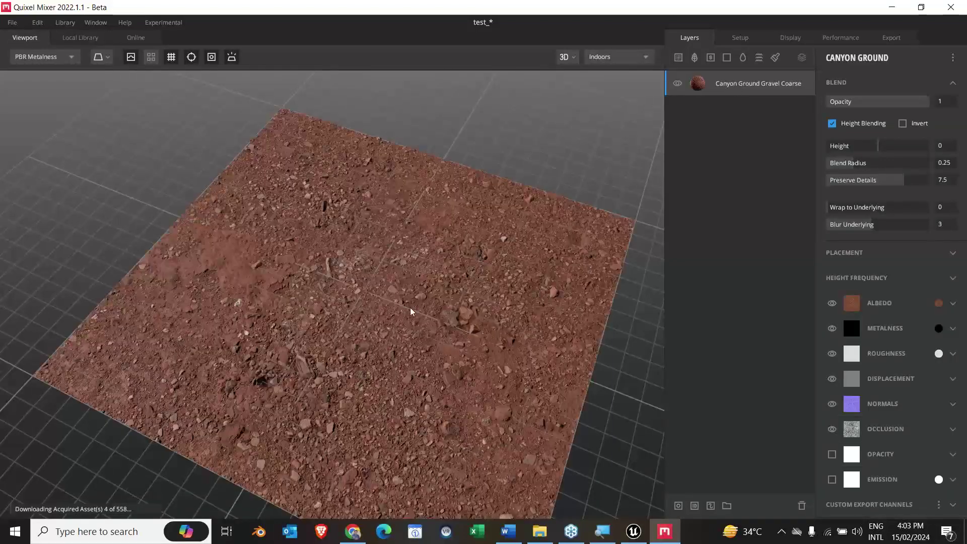
pyautogui.scroll(-3, 381, 246)
pyautogui.scroll(5, 388, 272)
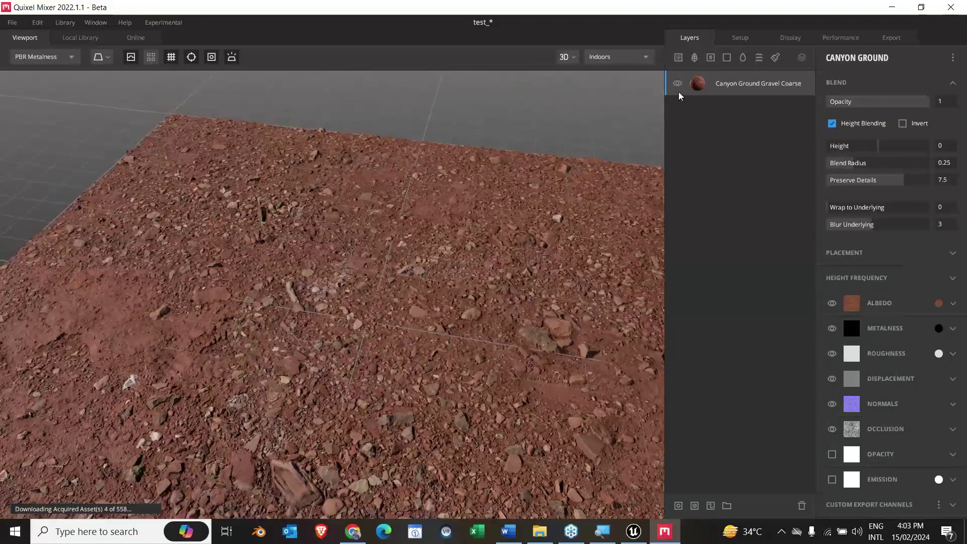
pyautogui.click(677, 84)
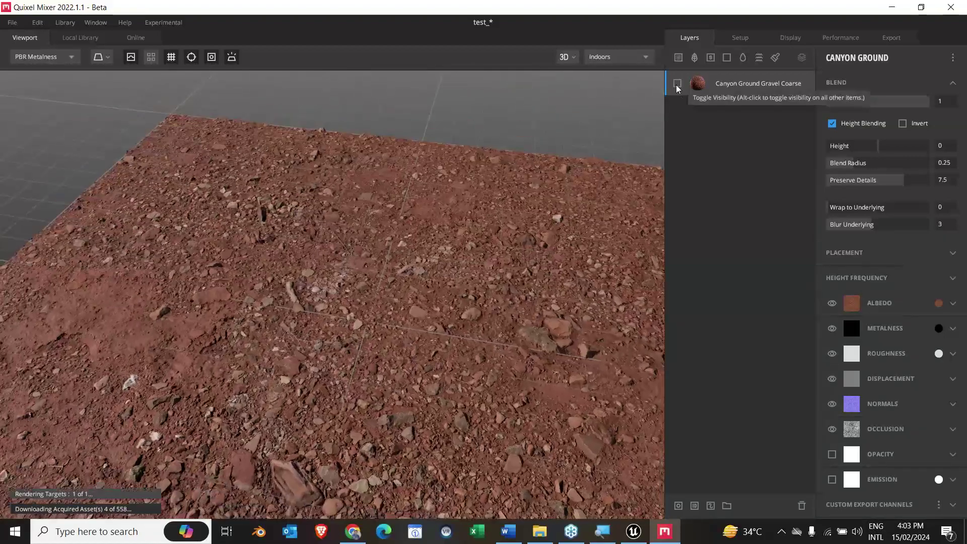
pyautogui.click(678, 86)
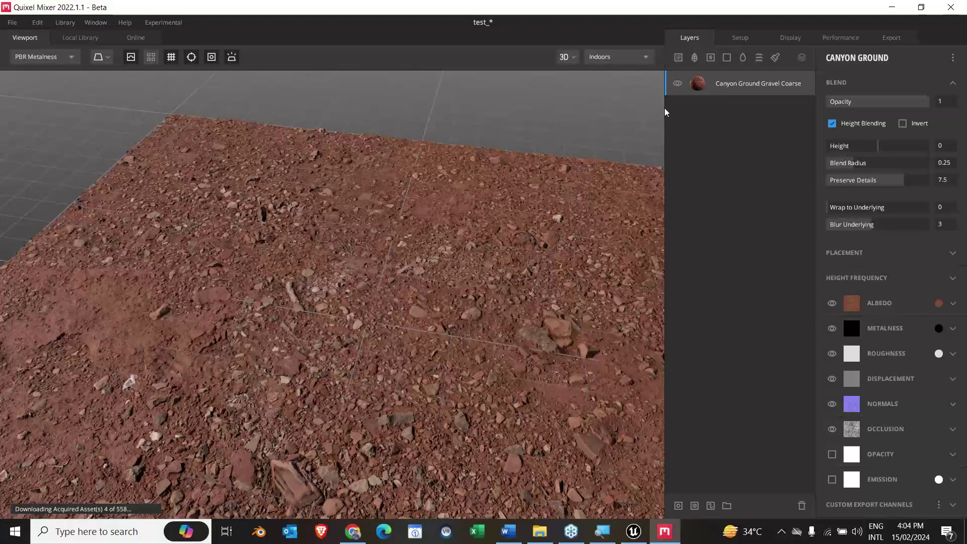
# Step: Add an Uncut Grass surface layer above the gravel layer, and toggle the gravel layer's visibility off and on
pyautogui.click(678, 57)
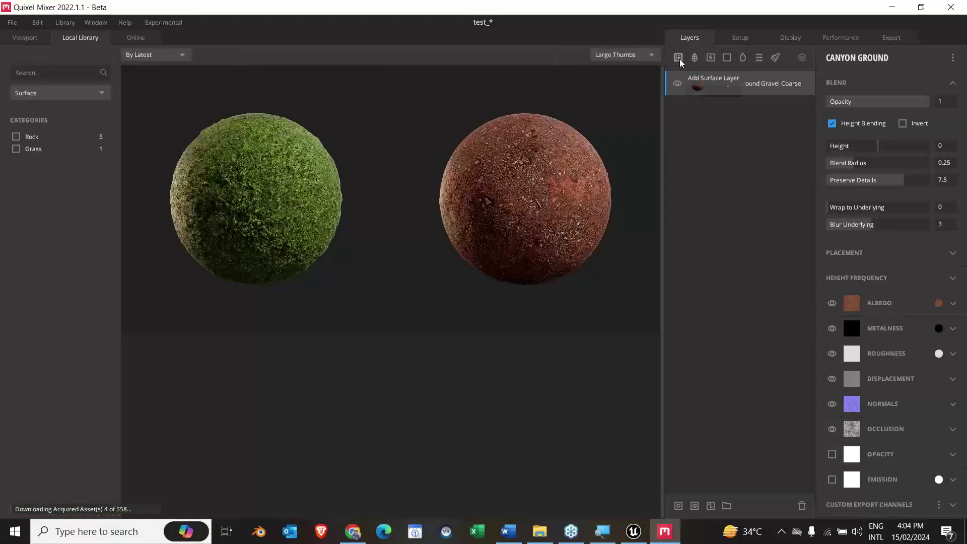
pyautogui.click(346, 210)
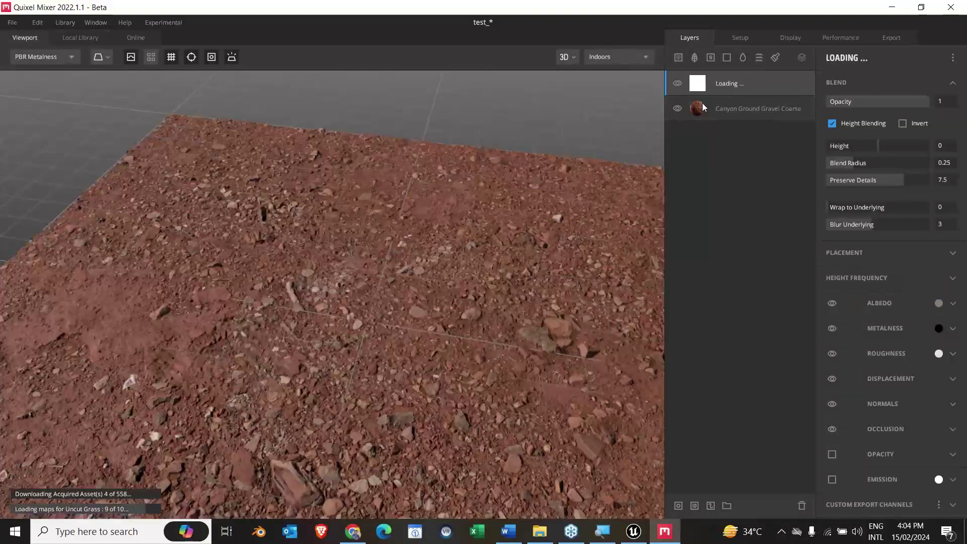
pyautogui.moveTo(523, 266); pyautogui.dragTo(479, 230)
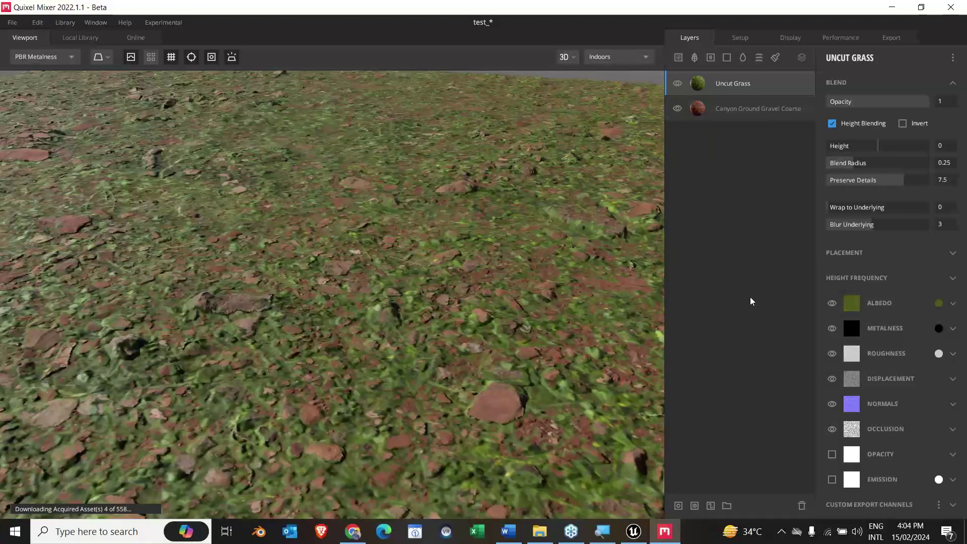
pyautogui.click(676, 109)
pyautogui.click(677, 108)
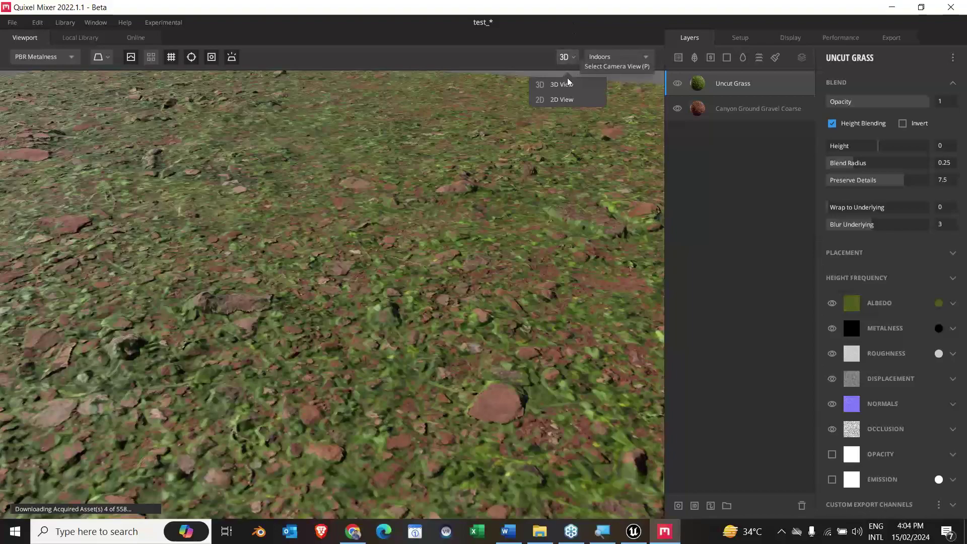
# Step: Inspect the blended grass and gravel texture up close in 2D view, and return to 3D view
pyautogui.click(563, 100)
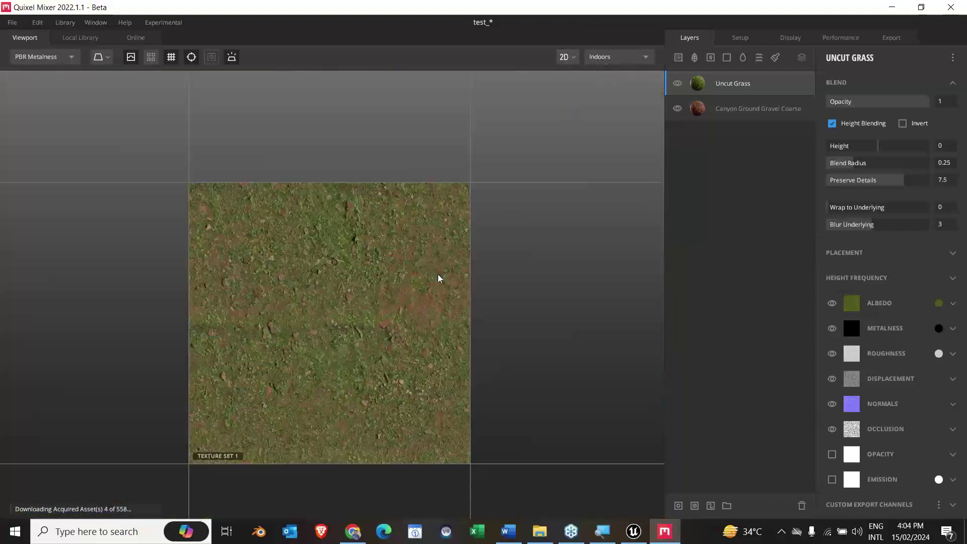
pyautogui.scroll(6, 341, 258)
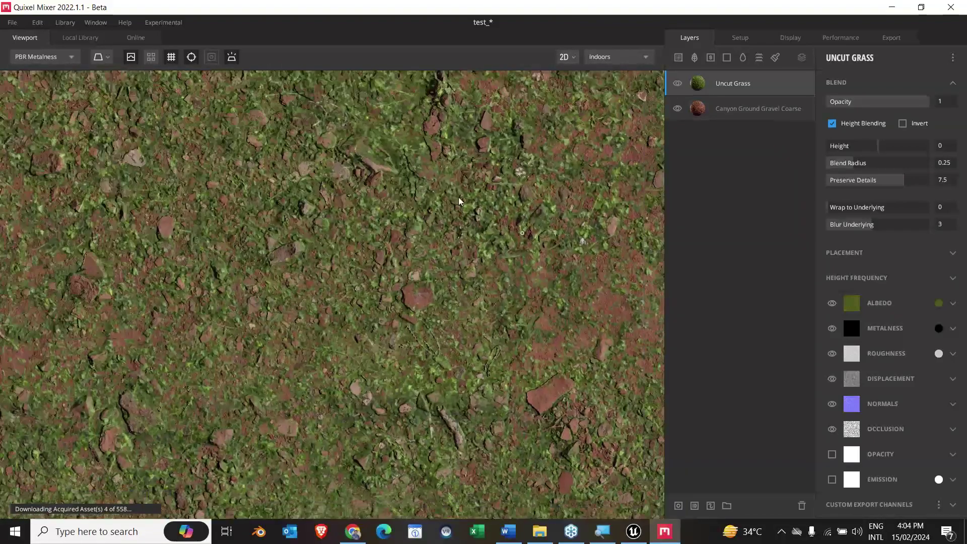
pyautogui.scroll(-5, 380, 262)
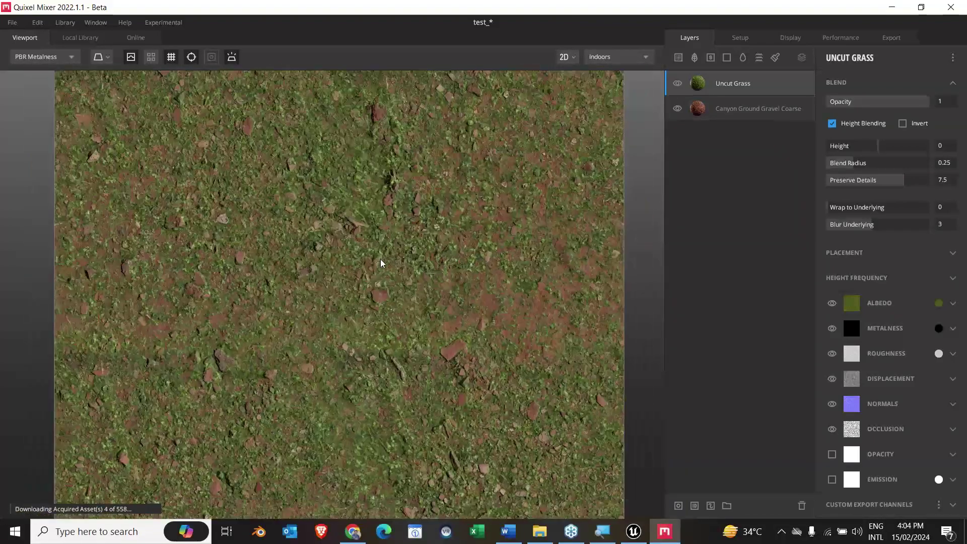
pyautogui.click(566, 57)
pyautogui.click(574, 87)
# Step: Preview the grass and gravel blend under the Pisa, Flourescent and Studio lighting environments from different angles
pyautogui.click(618, 59)
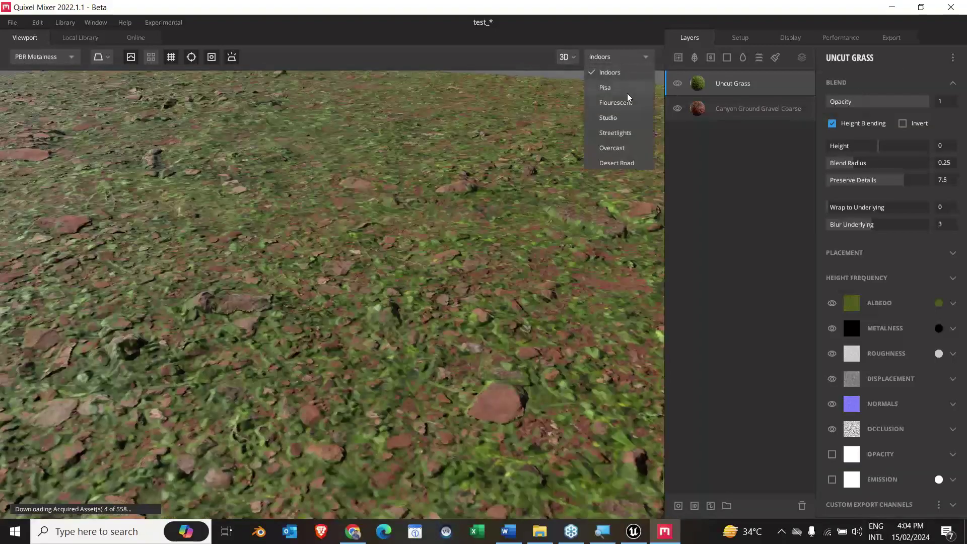
pyautogui.click(627, 92)
pyautogui.moveTo(494, 250); pyautogui.dragTo(519, 343)
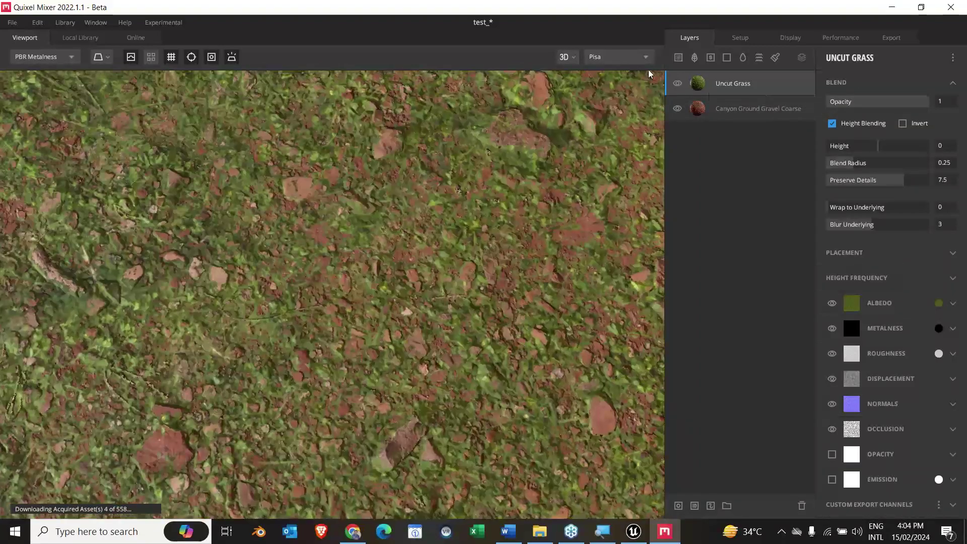
pyautogui.click(629, 65)
pyautogui.click(622, 103)
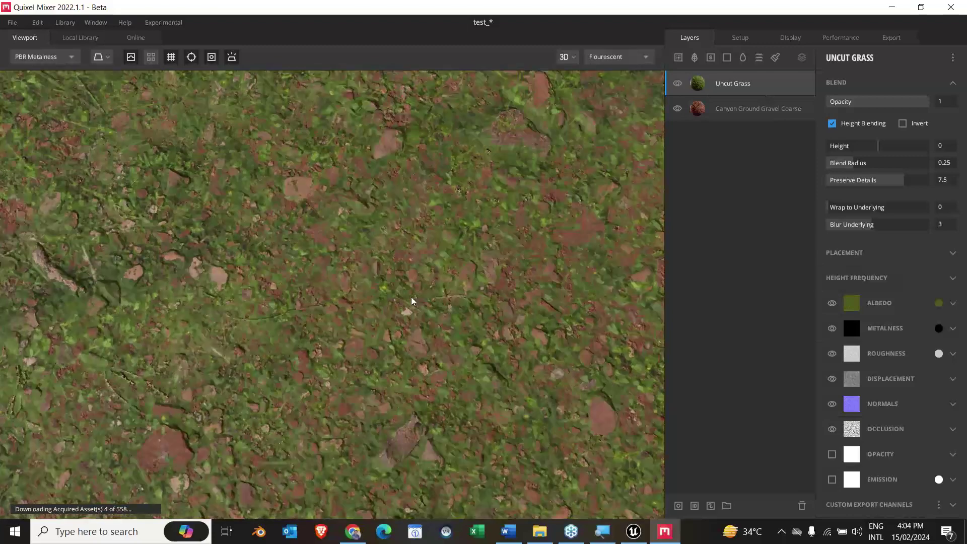
pyautogui.moveTo(411, 297); pyautogui.dragTo(493, 242)
pyautogui.click(630, 62)
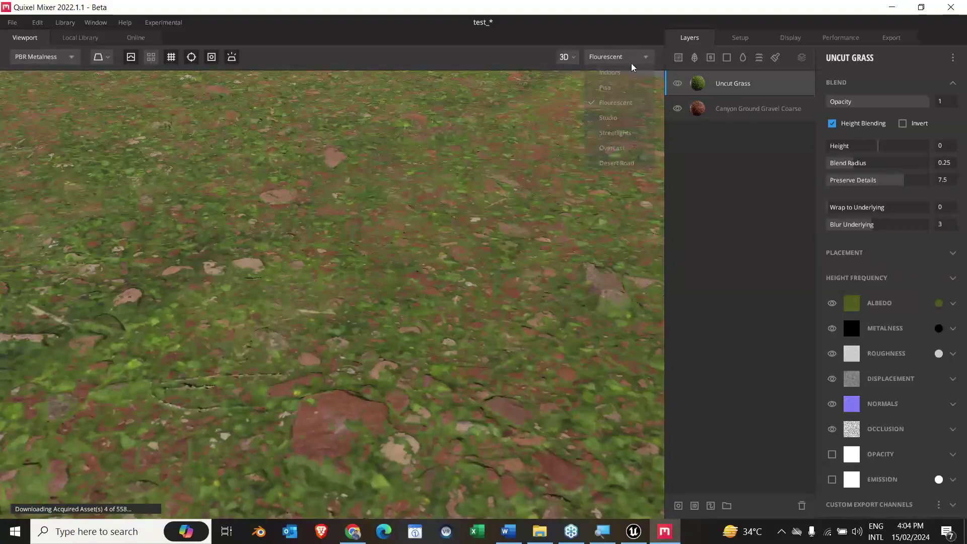
pyautogui.click(632, 116)
pyautogui.moveTo(492, 270)
pyautogui.mouseDown()
pyautogui.moveTo(411, 381)
pyautogui.moveTo(494, 252)
pyautogui.mouseUp()
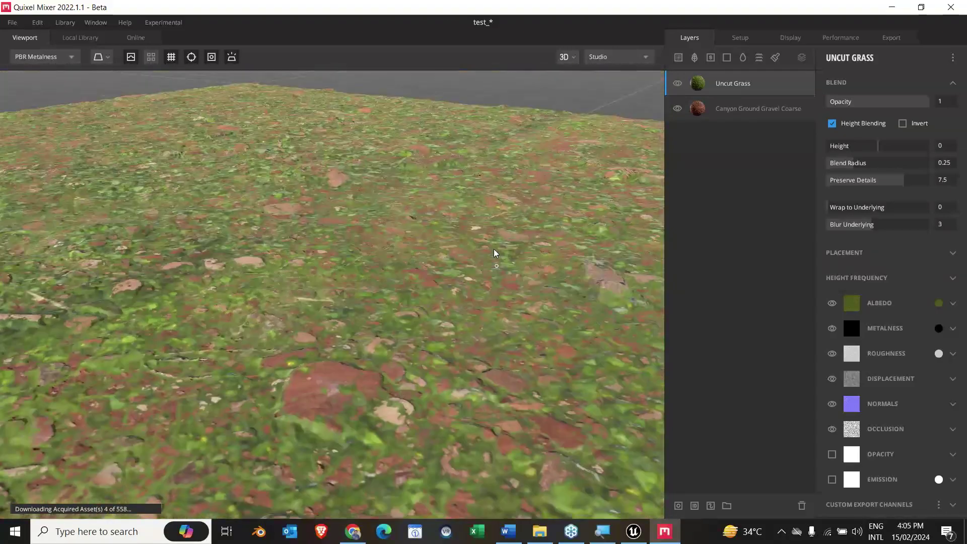
# Step: Preview the grass and gravel blend under the Streetlights and Overcast lighting environments
pyautogui.click(636, 59)
pyautogui.click(625, 135)
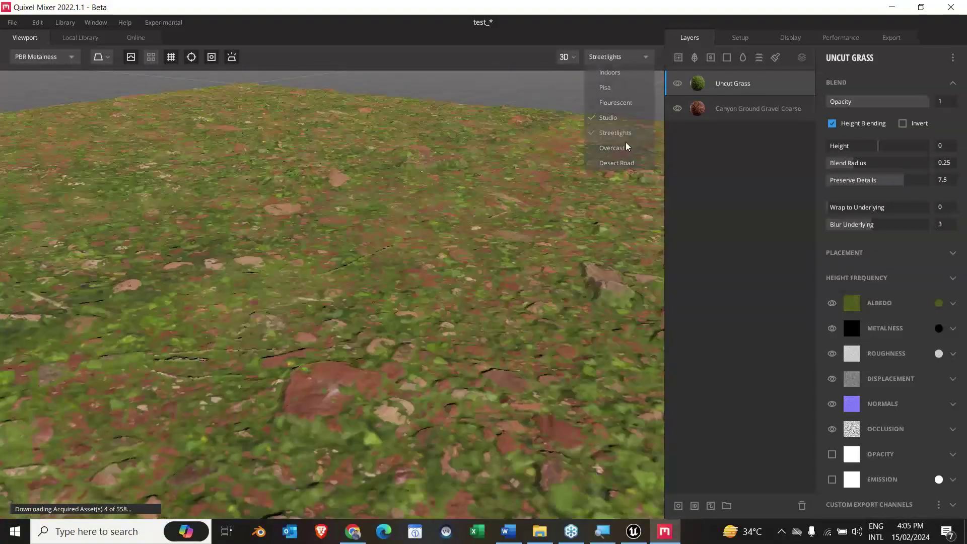
pyautogui.moveTo(379, 310); pyautogui.dragTo(227, 337)
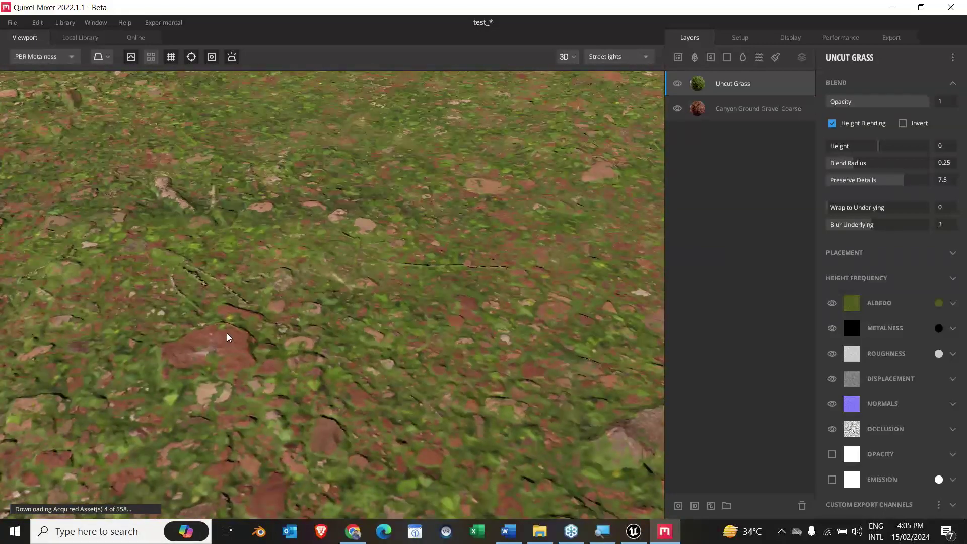
pyautogui.click(630, 59)
pyautogui.click(623, 146)
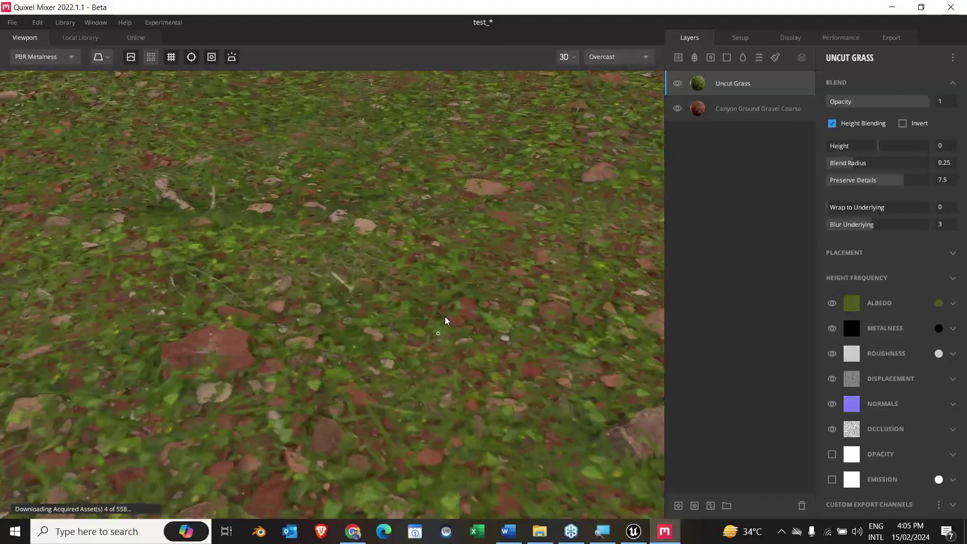
pyautogui.moveTo(445, 316); pyautogui.dragTo(589, 186)
# Step: Preview the grass and gravel blend under Desert Road lighting, and return the environment to Indoors
pyautogui.click(636, 56)
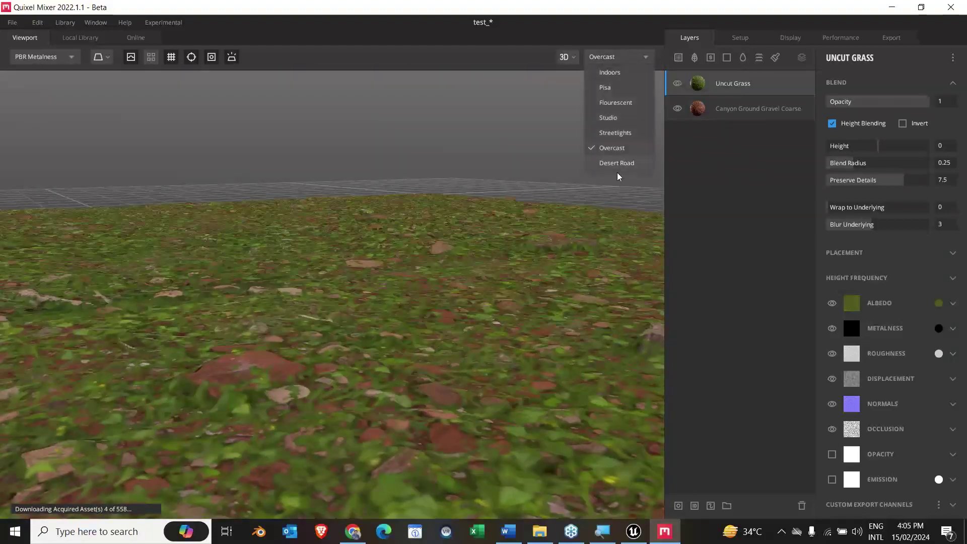
pyautogui.click(617, 163)
pyautogui.moveTo(523, 258); pyautogui.dragTo(503, 398)
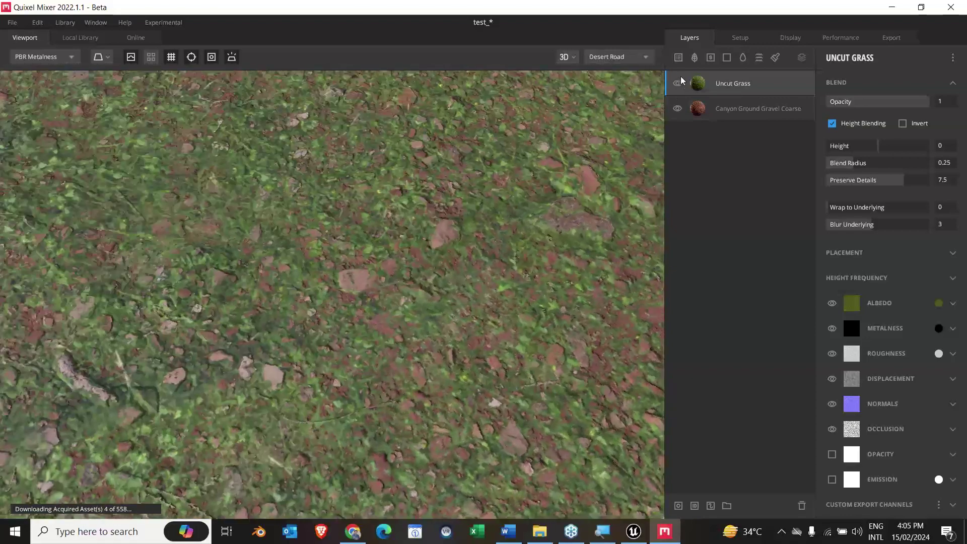
pyautogui.click(639, 57)
pyautogui.click(631, 72)
pyautogui.moveTo(494, 222); pyautogui.dragTo(713, 101)
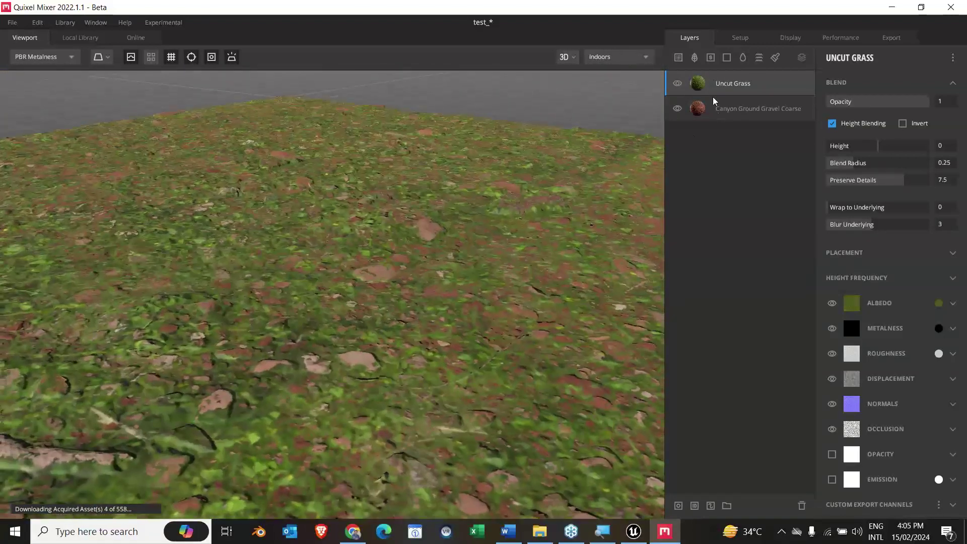
# Step: Look for atlas assets in the local library and online by filtering on Atlas, and reset the online filter to All Types
pyautogui.click(695, 59)
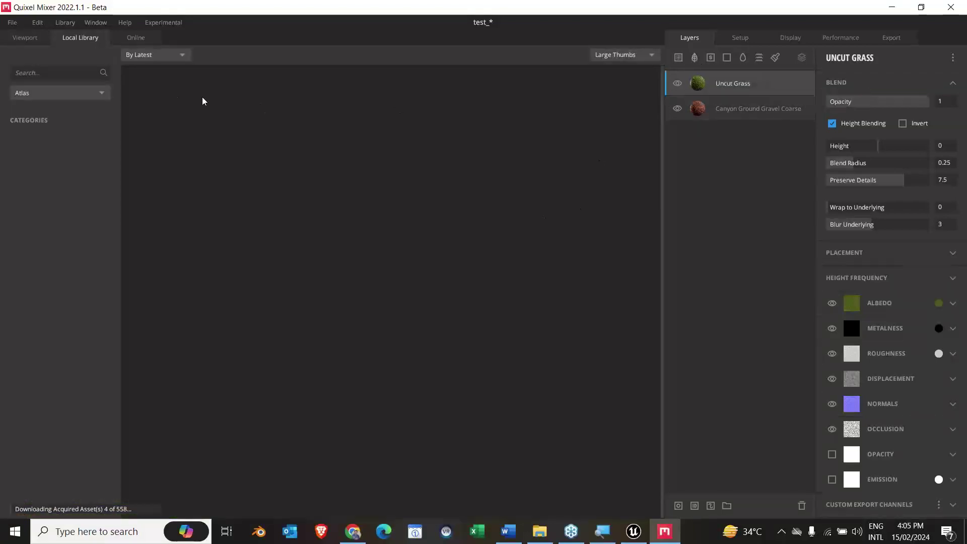
pyautogui.click(137, 36)
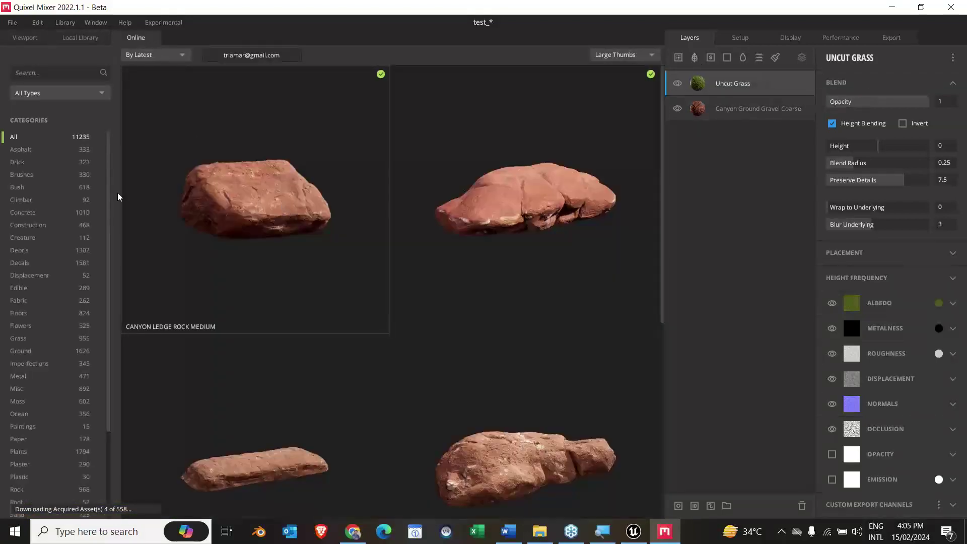
pyautogui.click(47, 88)
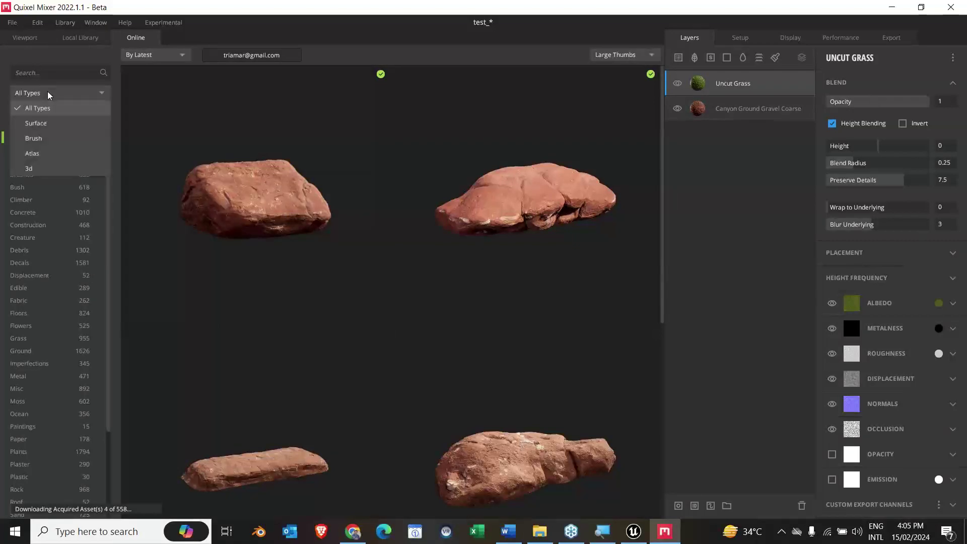
pyautogui.click(46, 154)
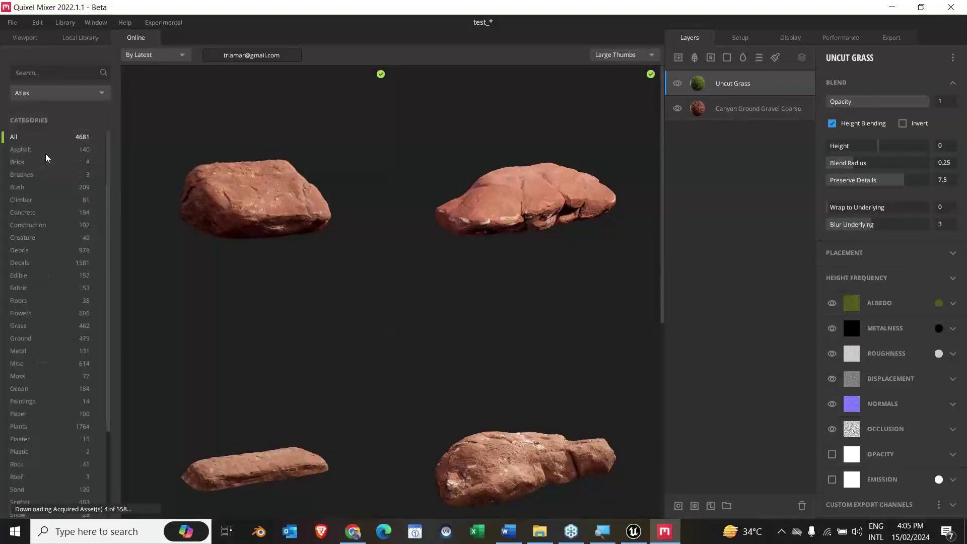
pyautogui.click(51, 93)
pyautogui.click(51, 111)
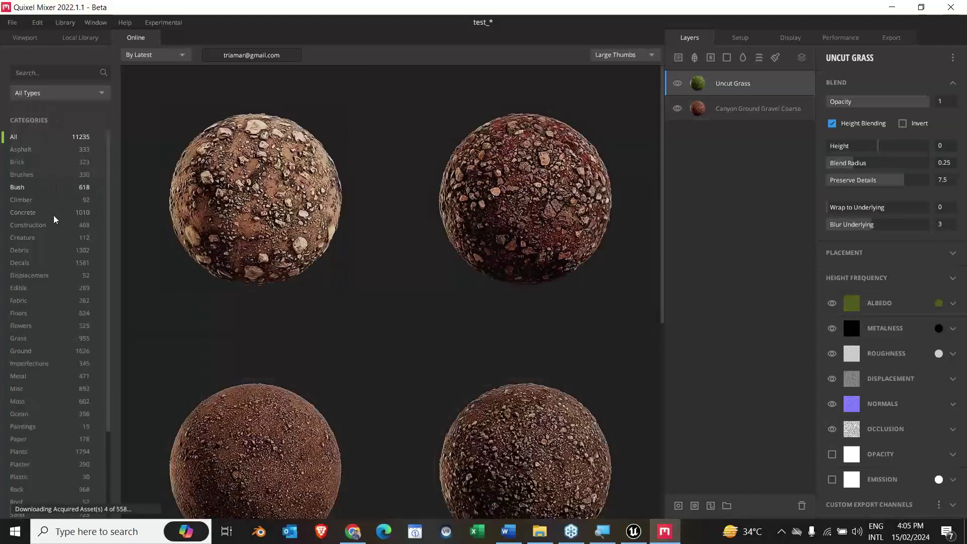
# Step: Browse the Decals category of the online library and view the Concrete Patch decal's preview
pyautogui.scroll(-2, 50, 280)
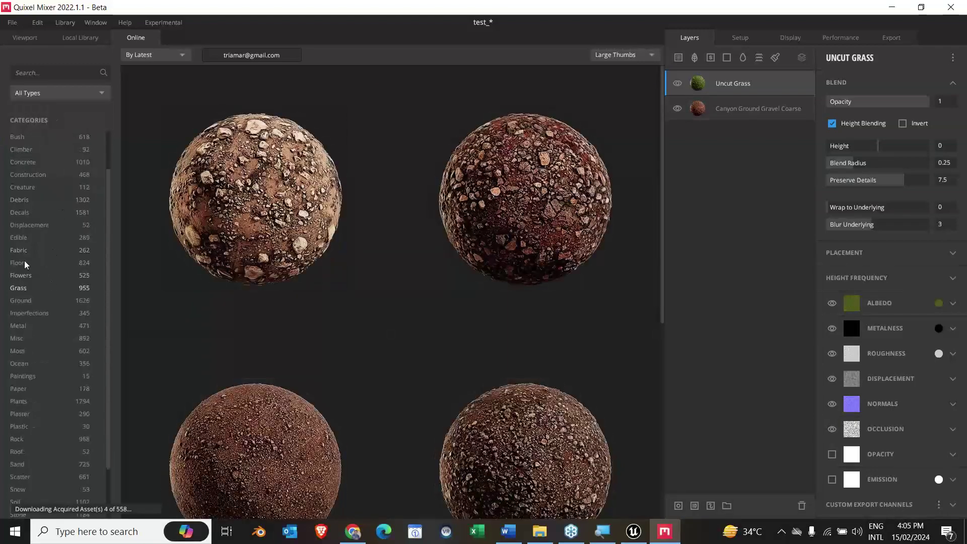
pyautogui.click(22, 214)
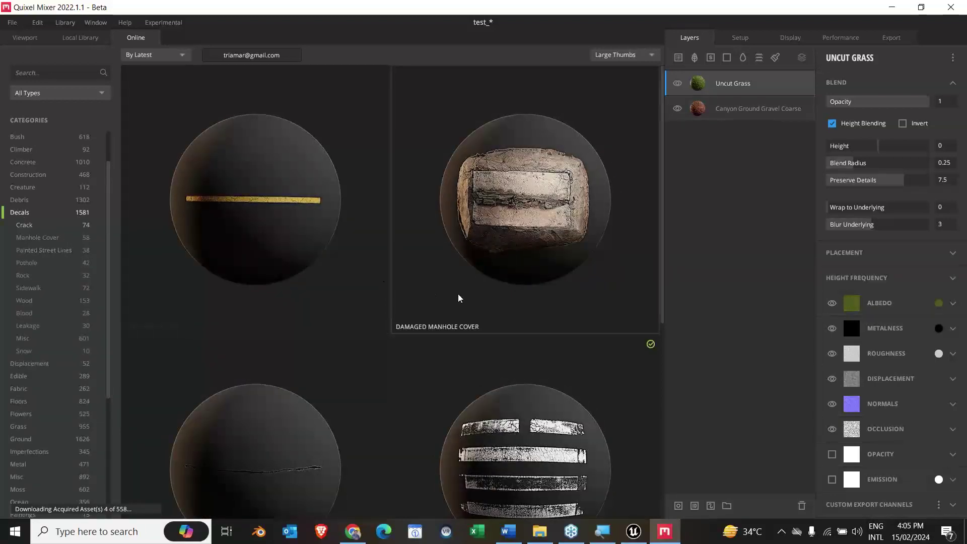
pyautogui.scroll(-4, 460, 297)
pyautogui.scroll(-15, 463, 302)
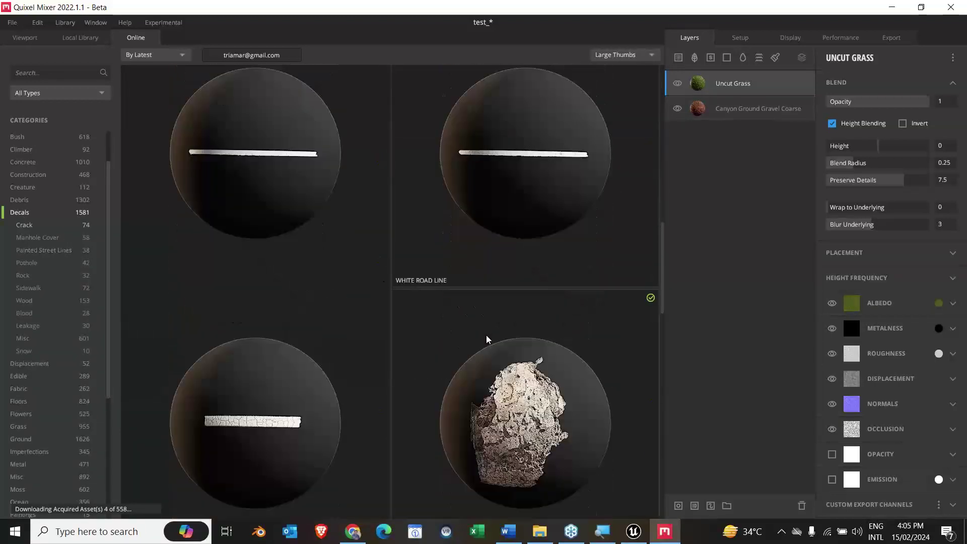
pyautogui.scroll(-4, 485, 340)
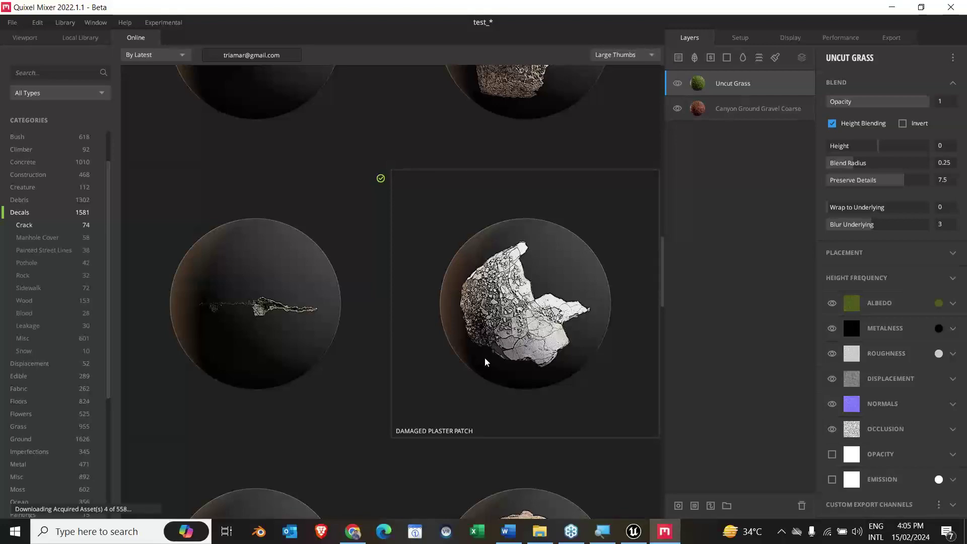
pyautogui.scroll(-3, 484, 361)
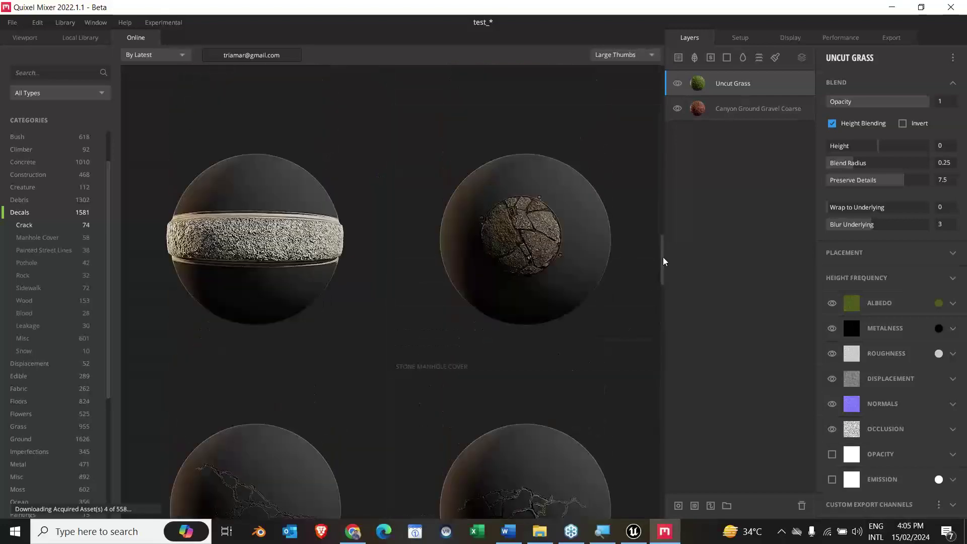
pyautogui.moveTo(663, 261); pyautogui.dragTo(655, 433)
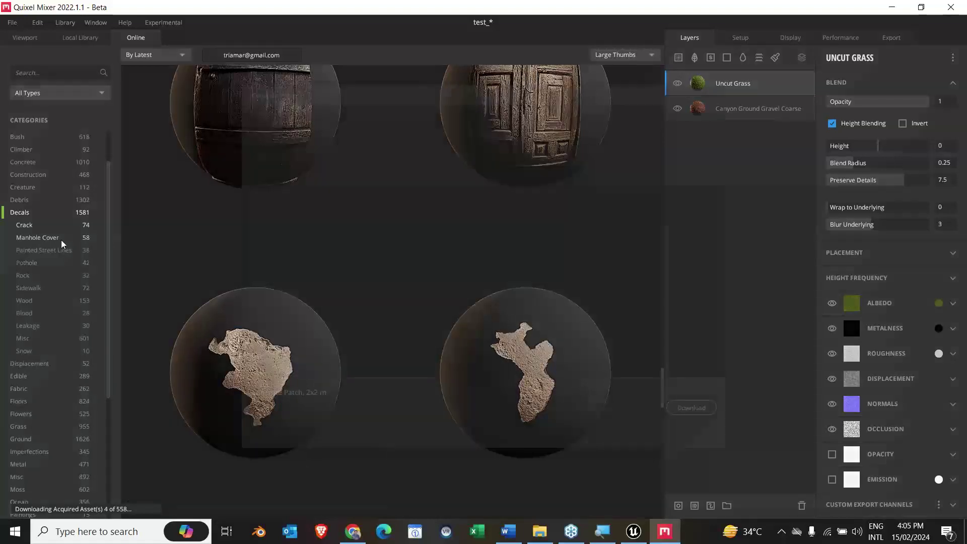
pyautogui.click(143, 258)
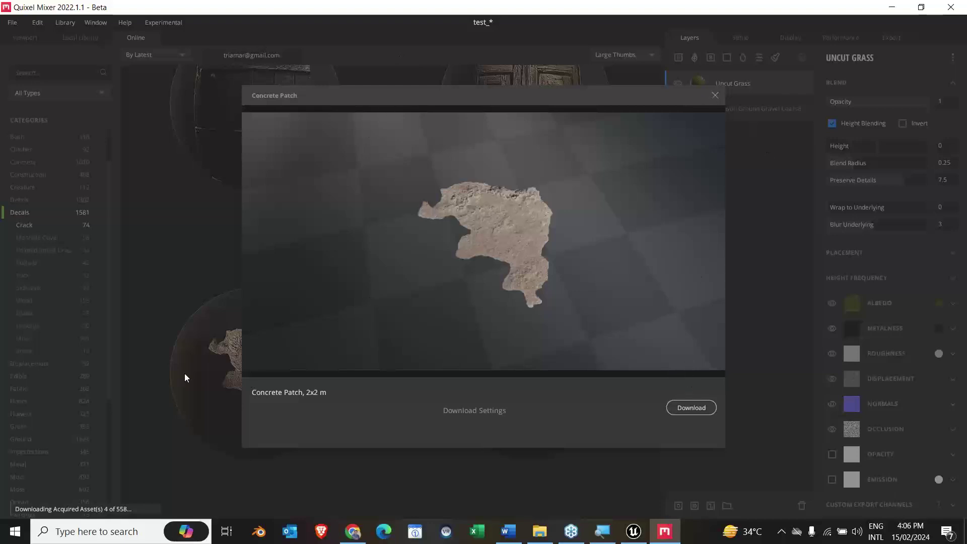
pyautogui.click(715, 95)
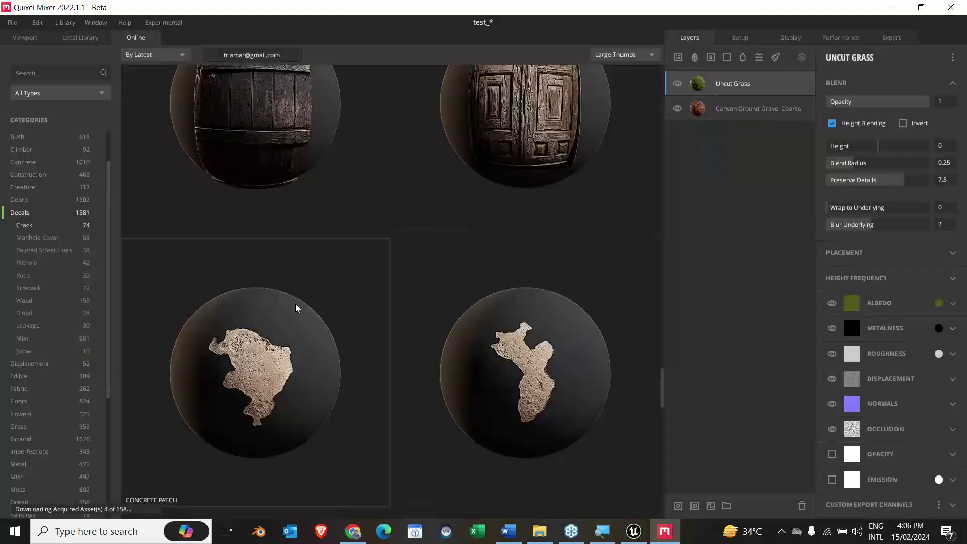
# Step: Narrow the online decals to the Rock subcategory and download the Barnacles decal
pyautogui.click(44, 275)
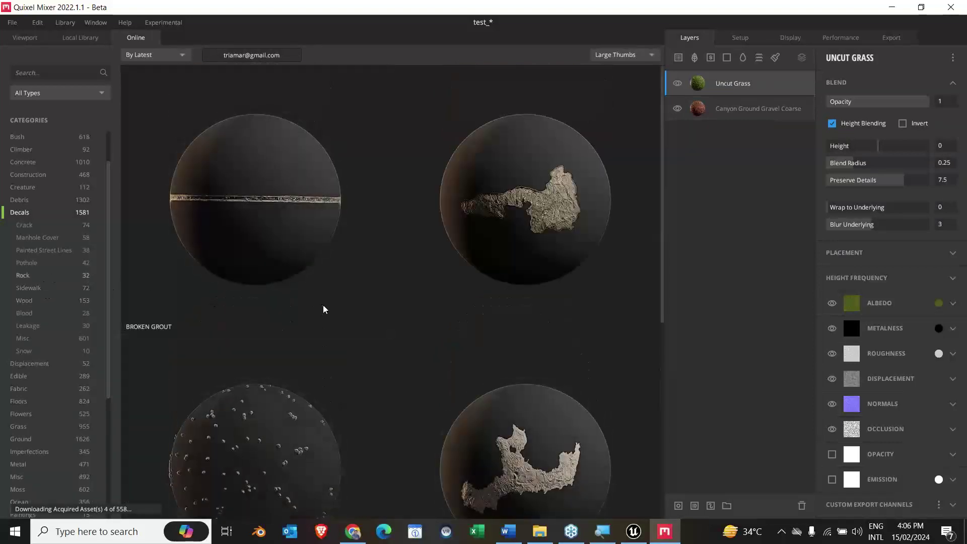
pyautogui.scroll(-3, 355, 305)
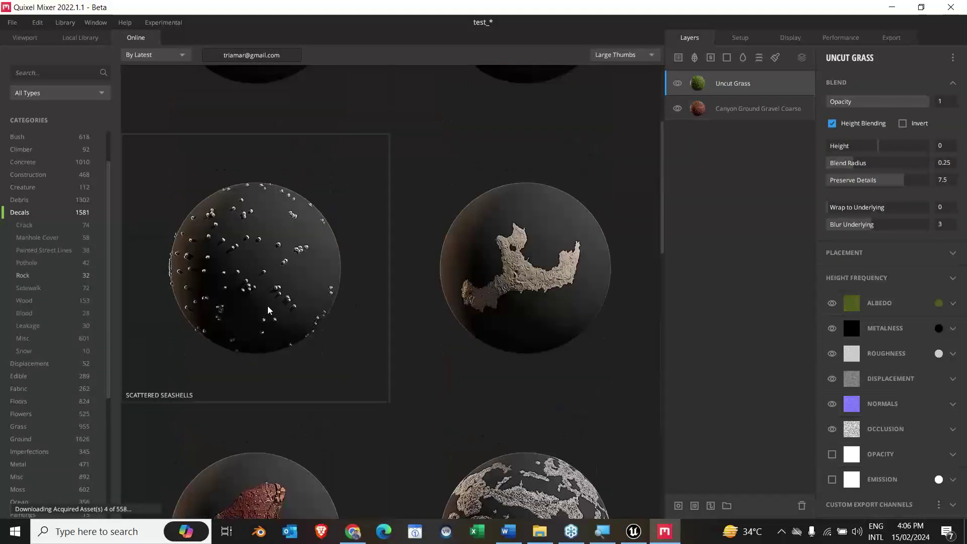
pyautogui.scroll(-5, 464, 312)
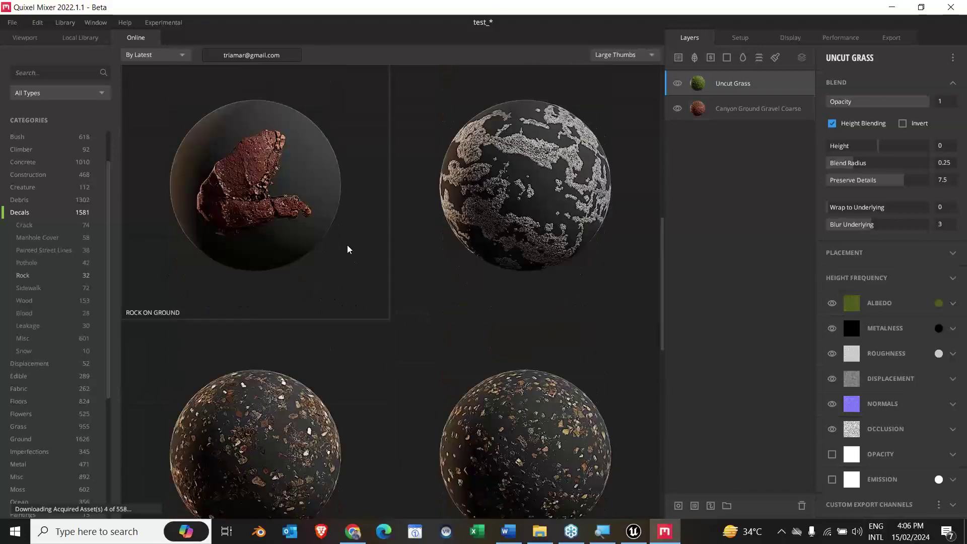
pyautogui.click(554, 191)
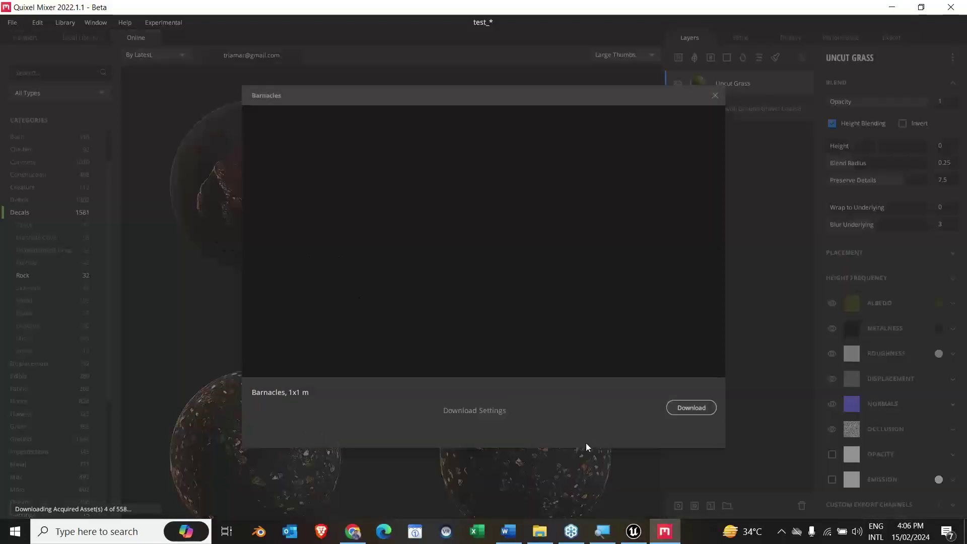
pyautogui.click(684, 411)
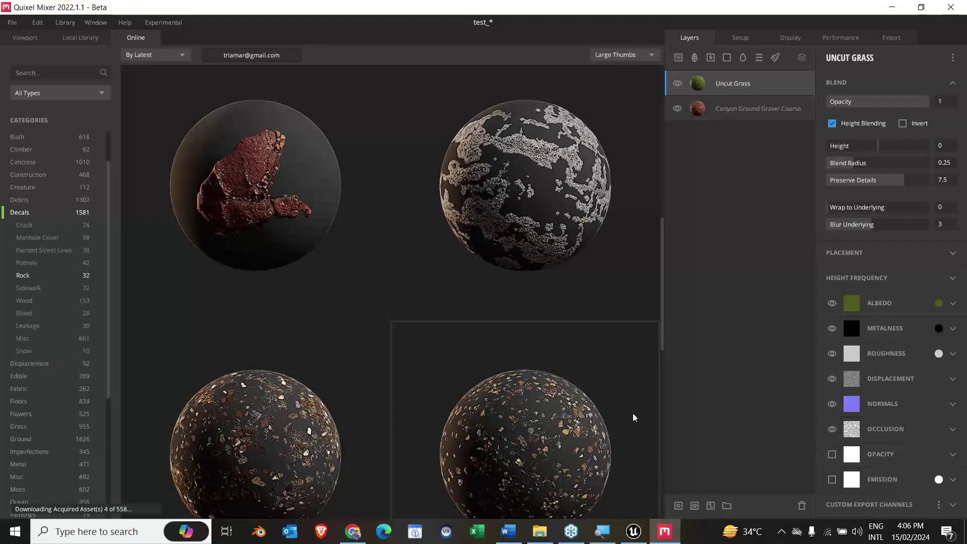
# Step: Reset the local library's type filter to All Types and look through its assets
pyautogui.click(80, 37)
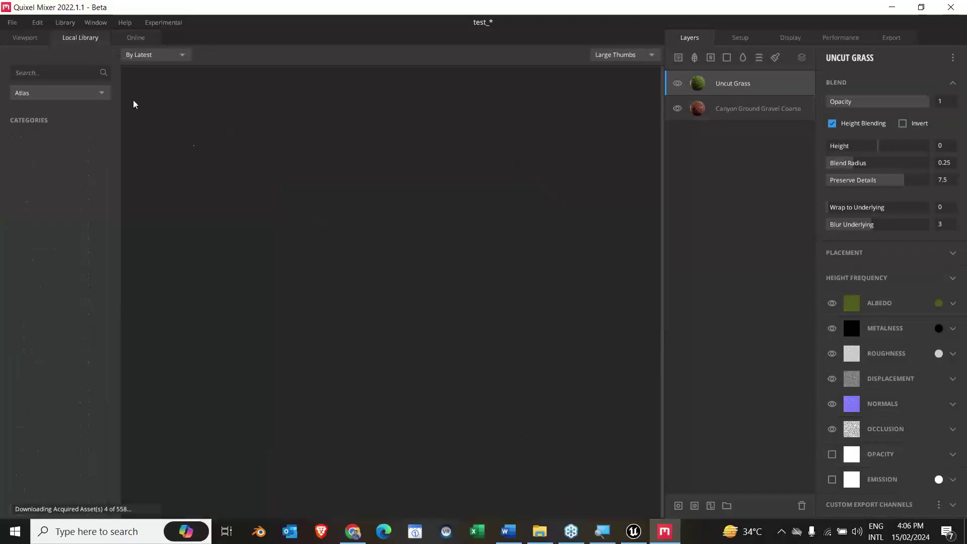
pyautogui.click(53, 95)
pyautogui.click(55, 106)
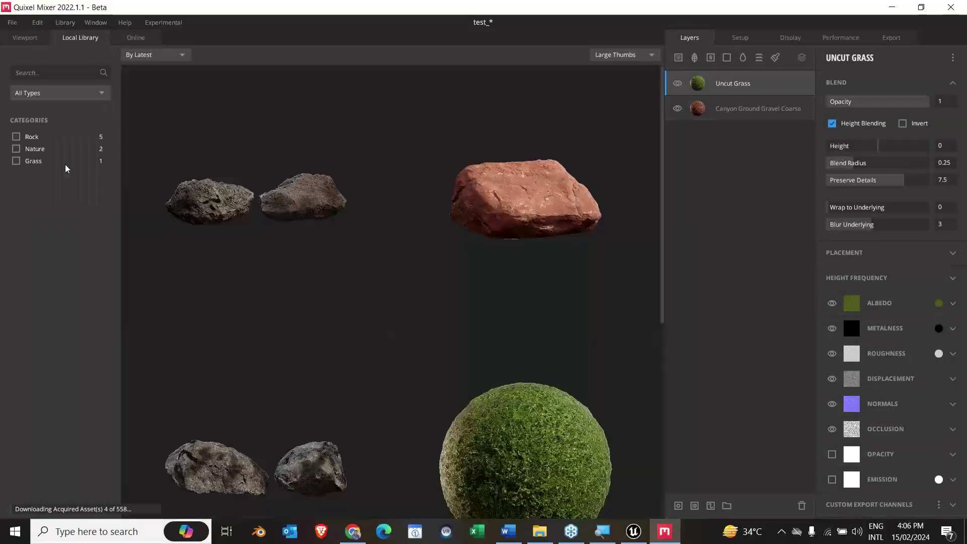
pyautogui.scroll(-2, 321, 334)
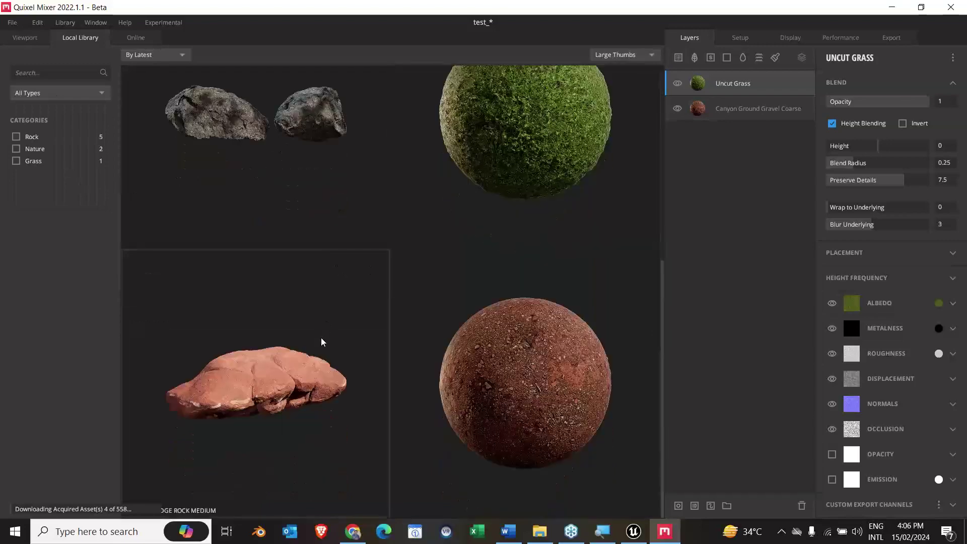
# Step: Return to the online library and show the Pothole subcategory of the decals
pyautogui.click(123, 22)
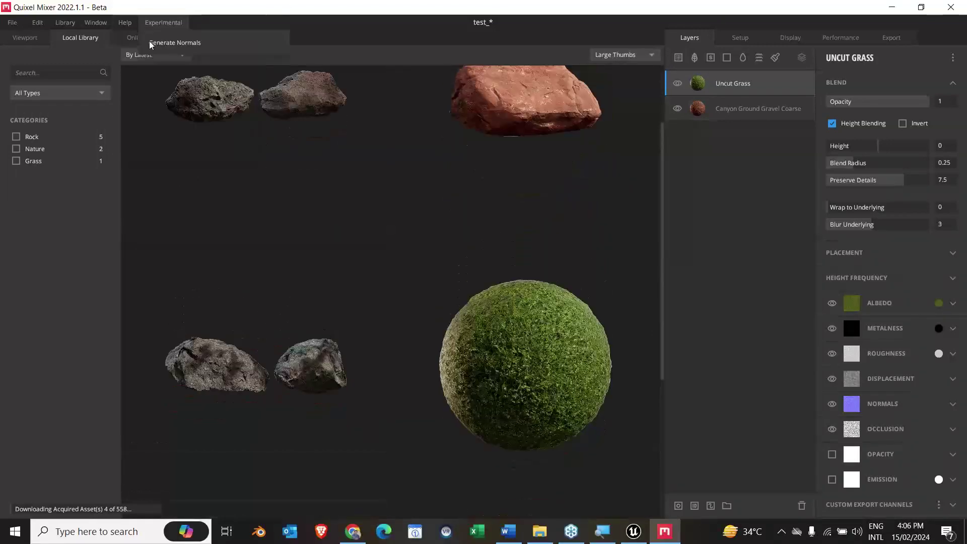
pyautogui.click(118, 41)
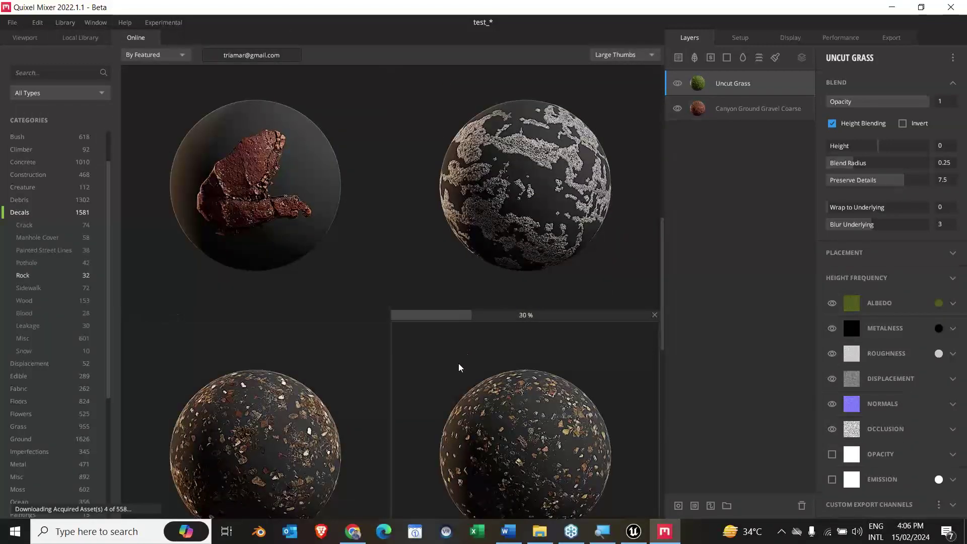
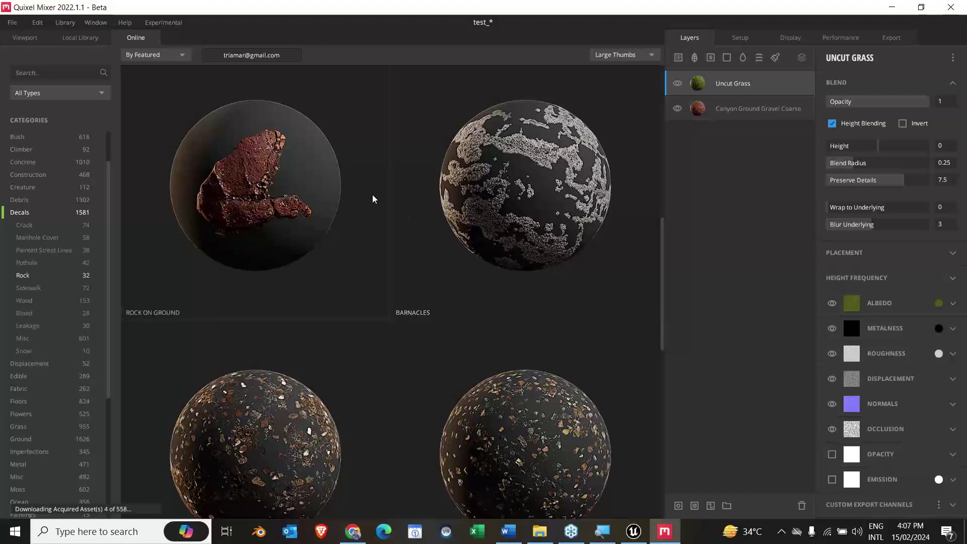
pyautogui.click(61, 226)
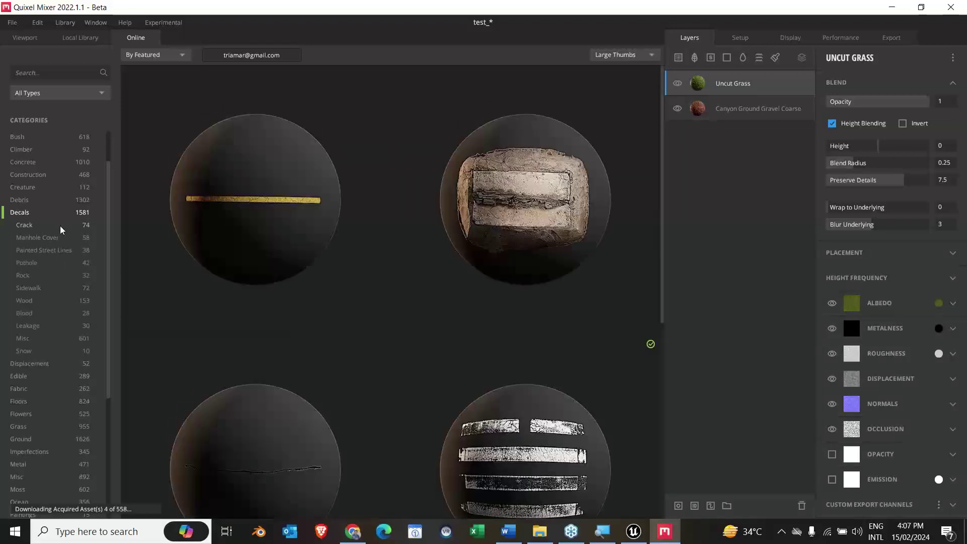
pyautogui.click(56, 264)
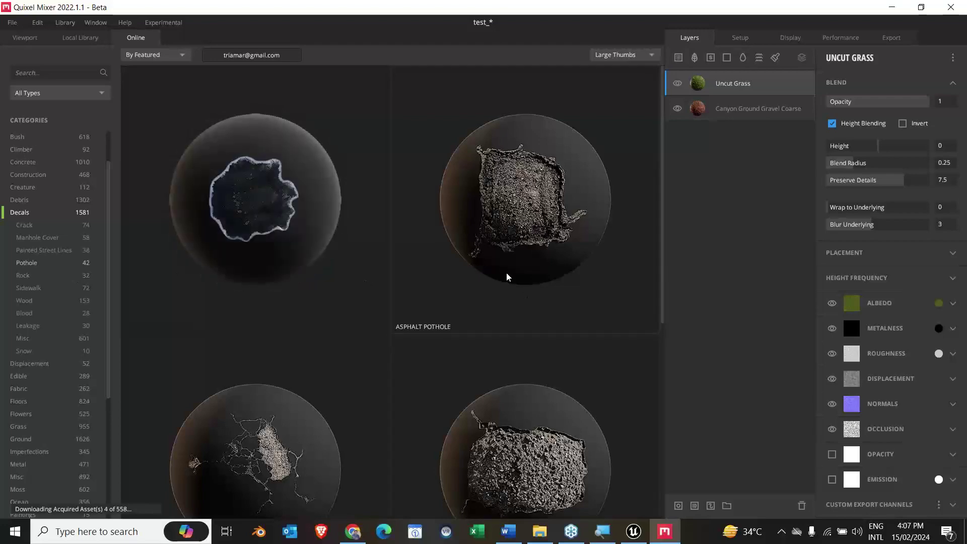
# Step: Add the Barnacles asset from the local library as a new layer above Uncut Grass
pyautogui.click(81, 36)
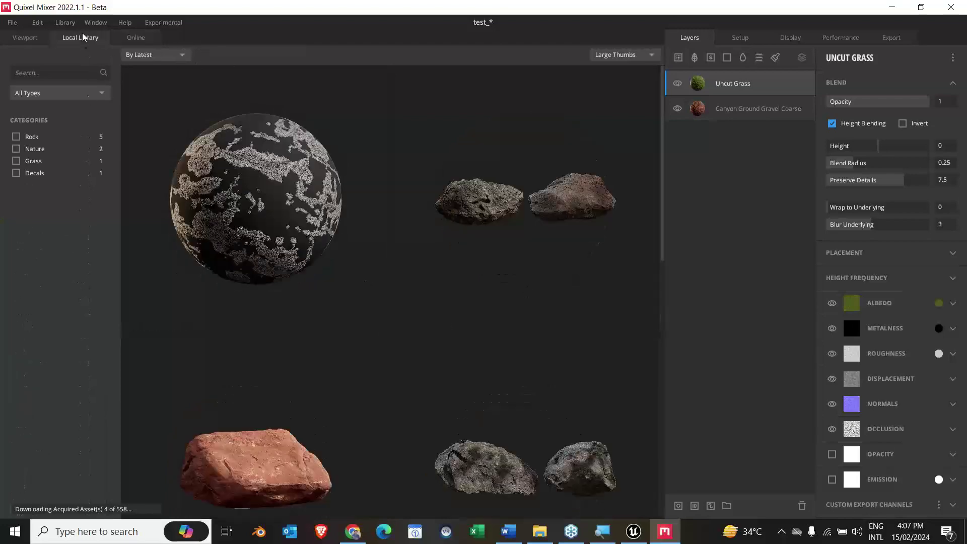
pyautogui.click(250, 249)
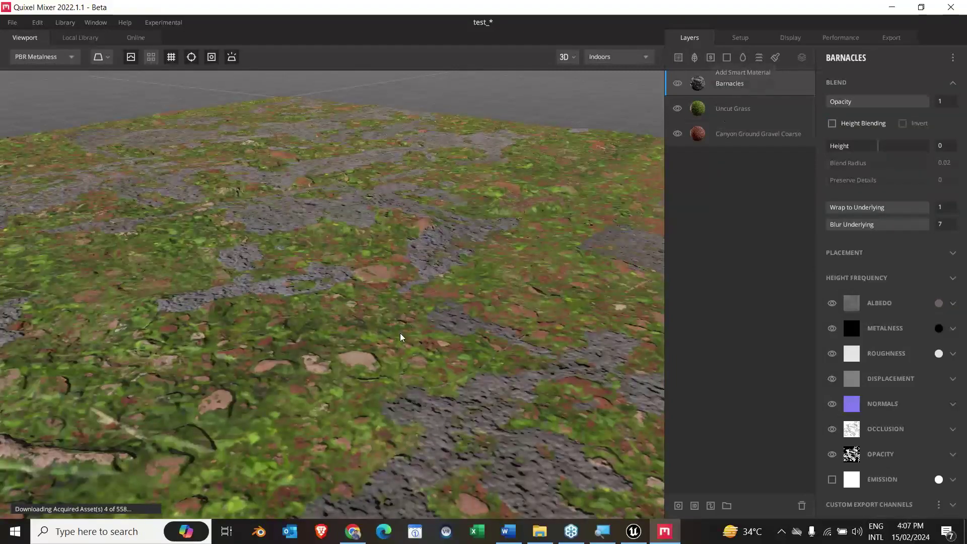
pyautogui.moveTo(518, 334)
pyautogui.mouseDown()
pyautogui.moveTo(405, 384)
pyautogui.moveTo(391, 315)
pyautogui.moveTo(425, 344)
pyautogui.moveTo(453, 287)
pyautogui.moveTo(516, 395)
pyautogui.moveTo(505, 350)
pyautogui.moveTo(524, 332)
pyautogui.mouseUp()
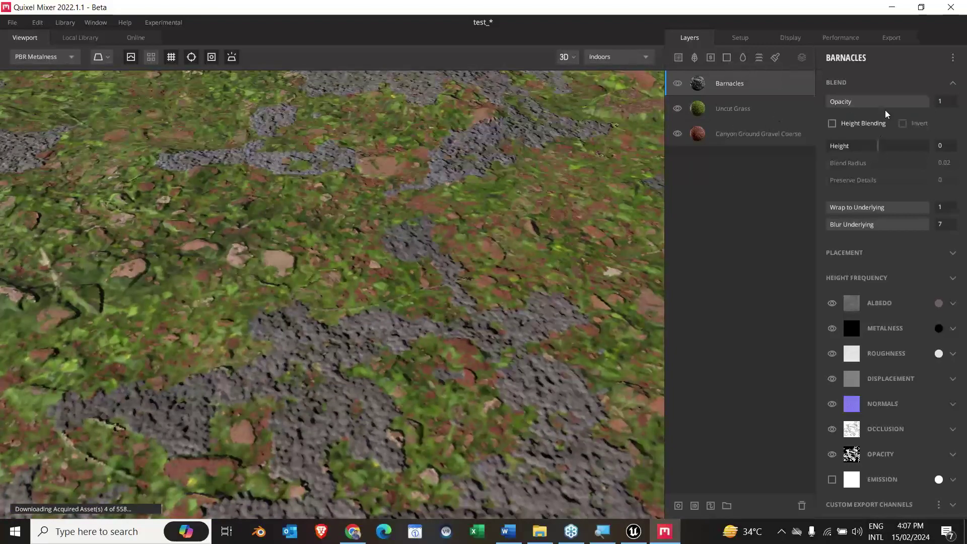
# Step: Try a Barnacles opacity of about 0.632, undo it, and test raising the layer's height to about 1.692
pyautogui.moveTo(901, 102)
pyautogui.mouseDown()
pyautogui.moveTo(852, 105)
pyautogui.moveTo(891, 104)
pyautogui.mouseUp()
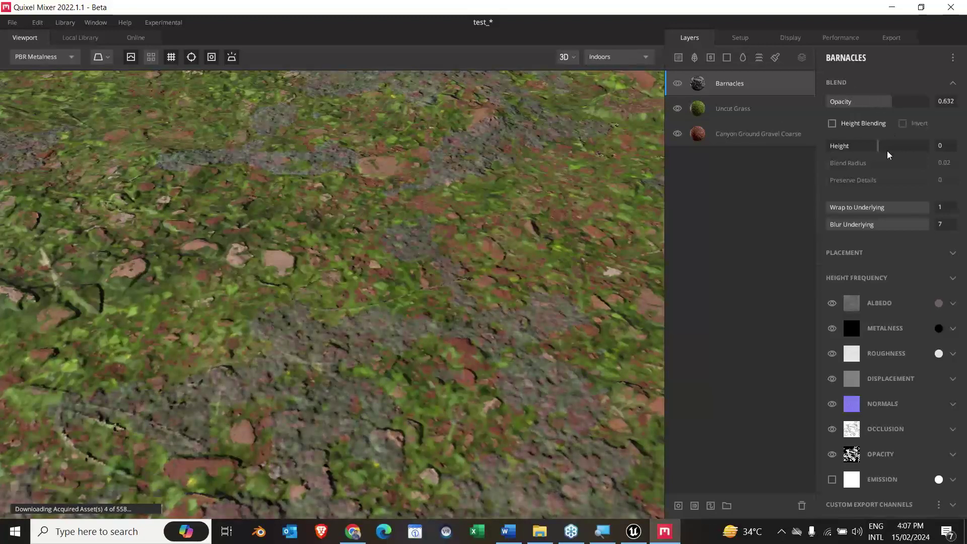
pyautogui.moveTo(882, 147)
pyautogui.mouseDown()
pyautogui.moveTo(912, 146)
pyautogui.moveTo(872, 146)
pyautogui.mouseUp()
pyautogui.hotkey('ctrl', 'z')
pyautogui.hotkey('ctrl', 'z')
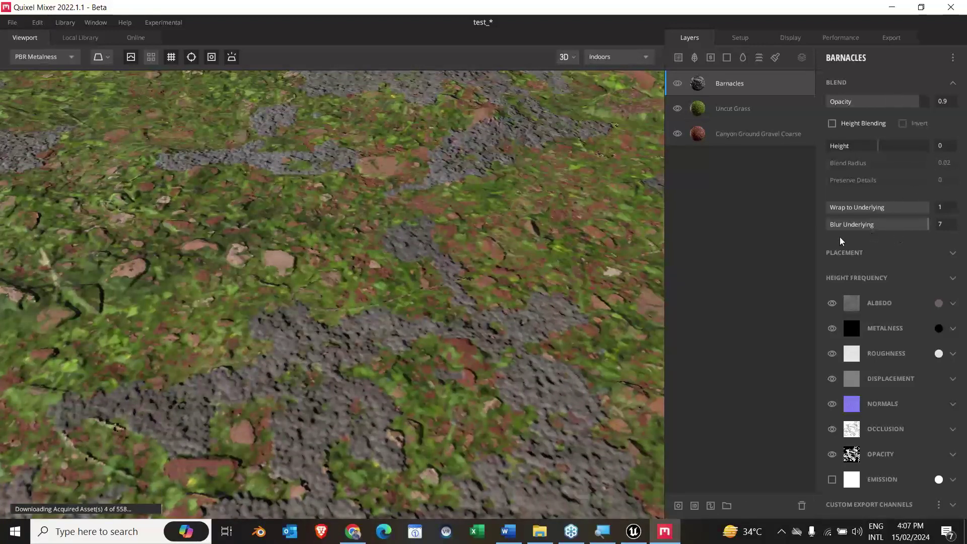
pyautogui.hotkey('ctrl', 'z')
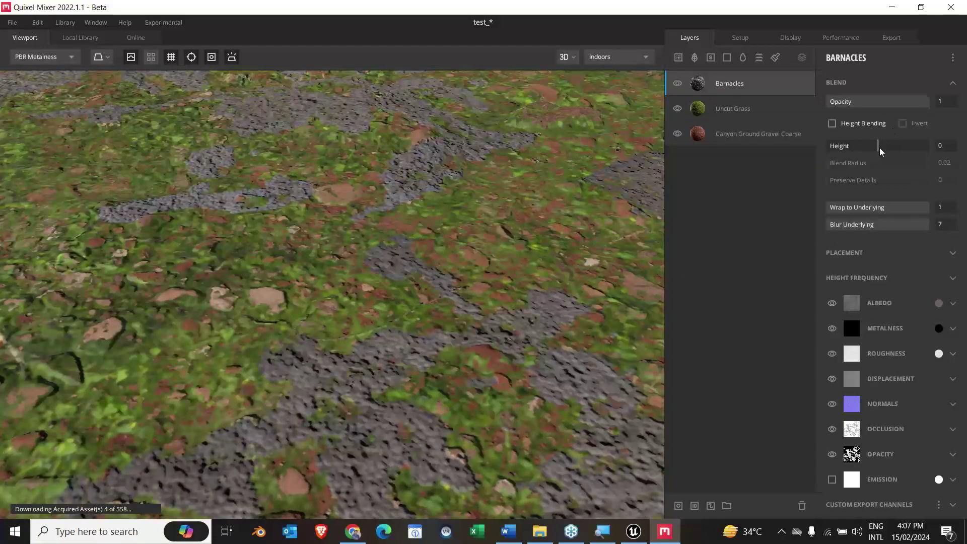
pyautogui.moveTo(879, 147); pyautogui.dragTo(881, 147)
pyautogui.moveTo(906, 146)
pyautogui.mouseDown()
pyautogui.moveTo(852, 146)
pyautogui.moveTo(904, 147)
pyautogui.mouseUp()
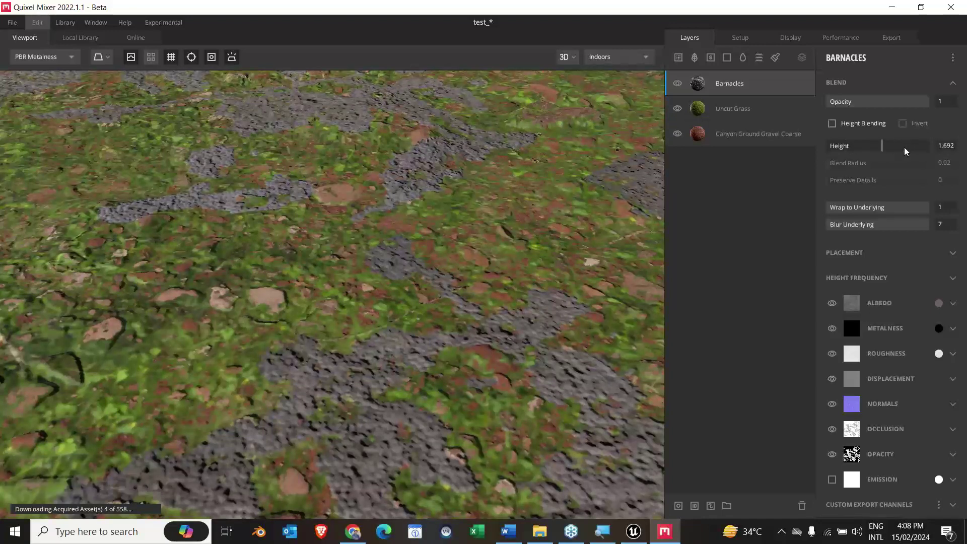
# Step: Replace the Barnacles layer with a fresh one above Uncut Grass, keeping the Canyon Ground Gravel Coarse layer hidden
pyautogui.press('Delete')
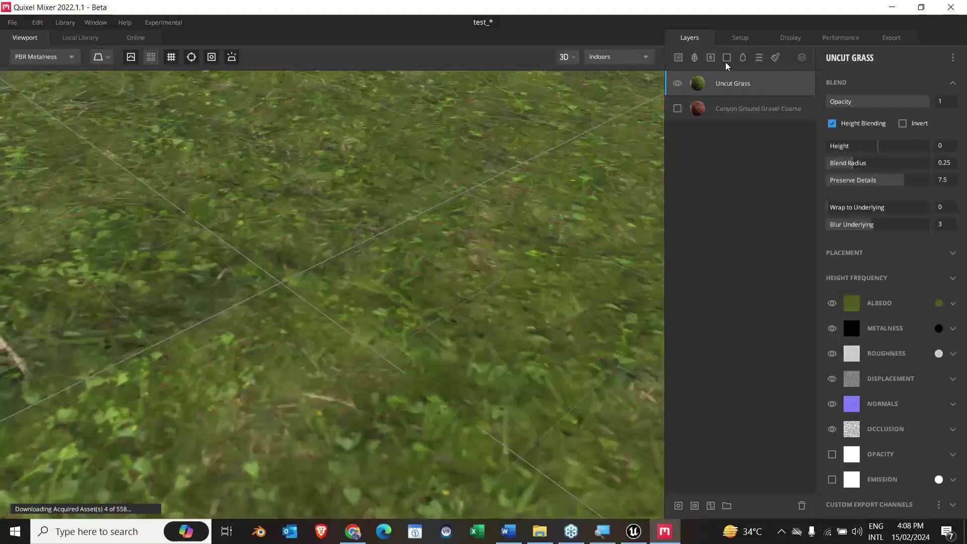
pyautogui.click(695, 59)
pyautogui.click(291, 205)
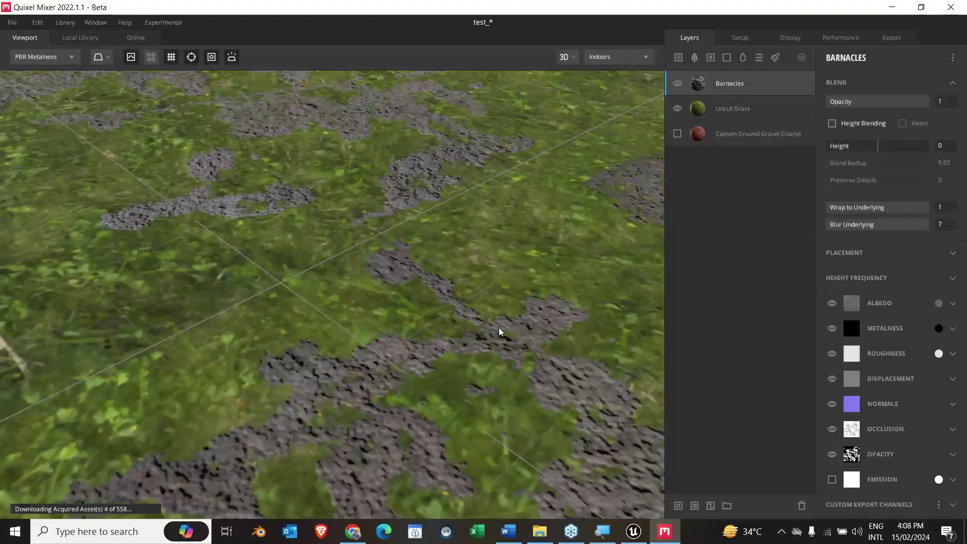
pyautogui.moveTo(492, 318); pyautogui.dragTo(537, 221)
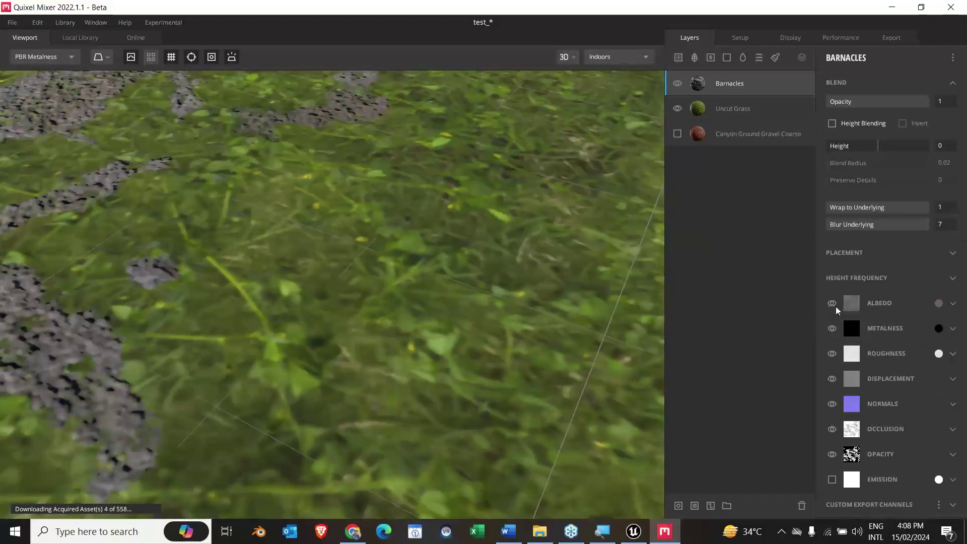
# Step: Compare the Barnacles layer with its roughness channel switched off and back on
pyautogui.click(832, 354)
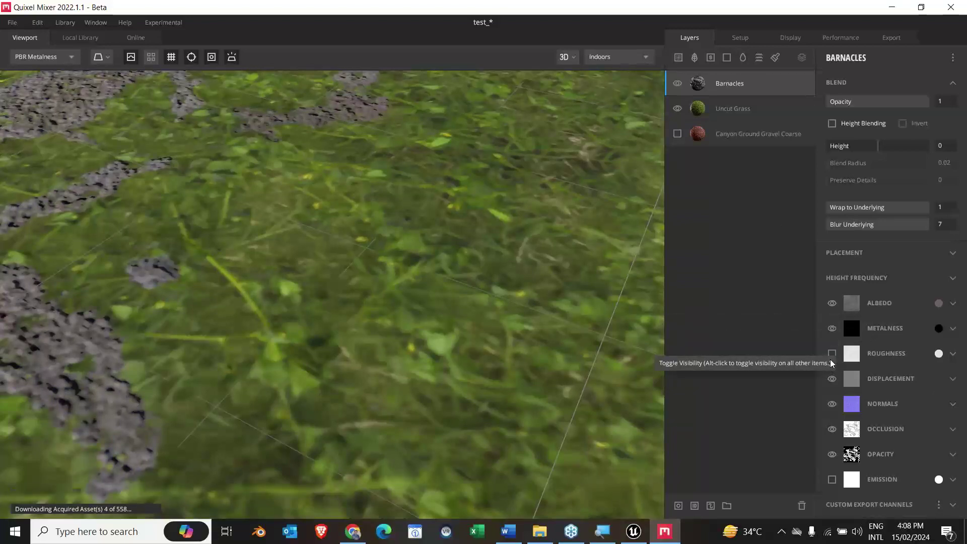
pyautogui.click(832, 356)
pyautogui.scroll(-3, 193, 230)
pyautogui.moveTo(193, 230); pyautogui.dragTo(399, 202, button='middle')
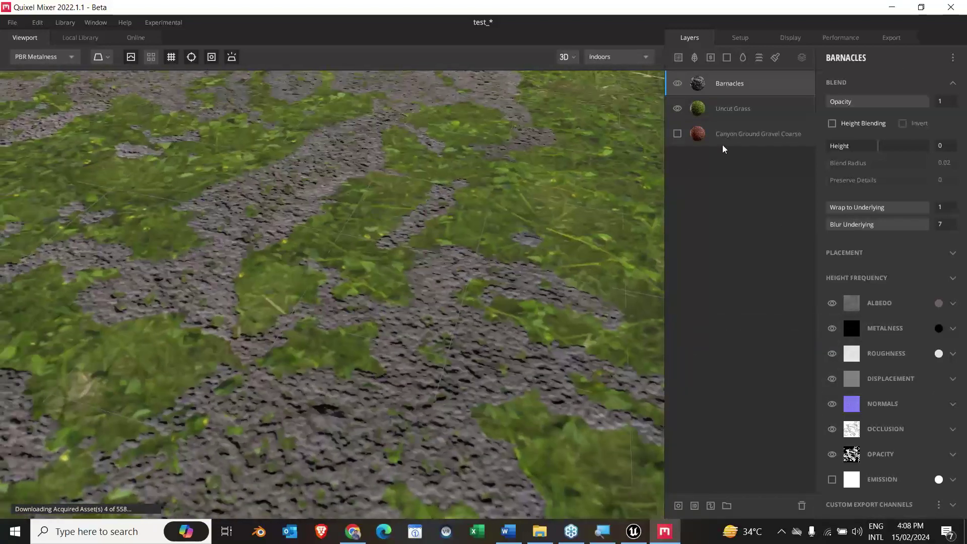
# Step: Add a solid layer above the Barnacles layer
pyautogui.click(726, 59)
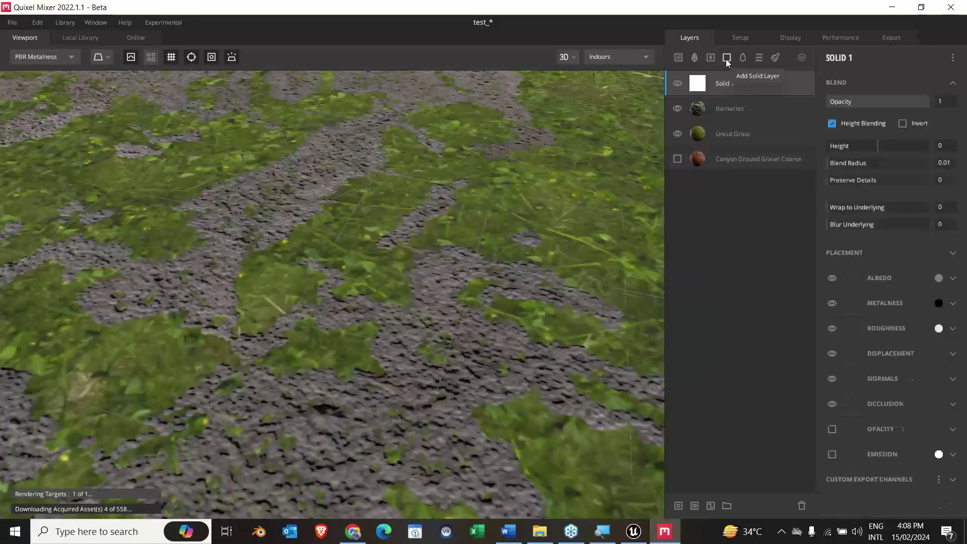
pyautogui.moveTo(384, 277); pyautogui.dragTo(341, 331)
# Step: Try sampling a grass green from the surface as the solid layer's albedo colour, and cancel the colour change
pyautogui.click(855, 273)
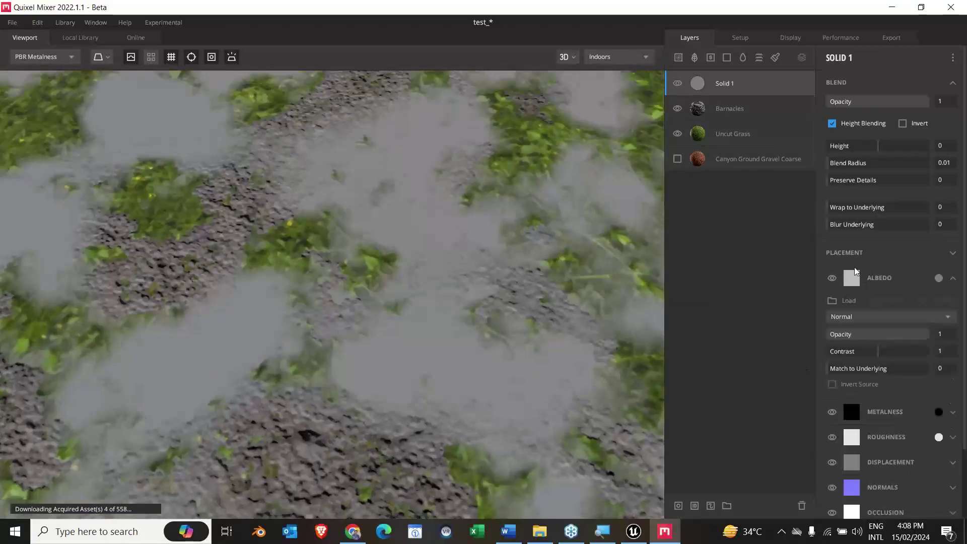
pyautogui.click(938, 277)
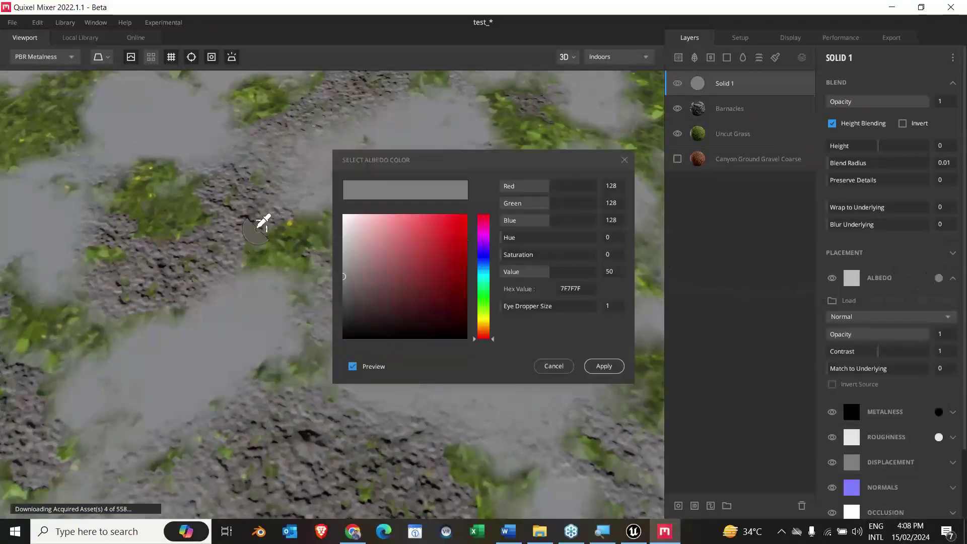
pyautogui.click(187, 213)
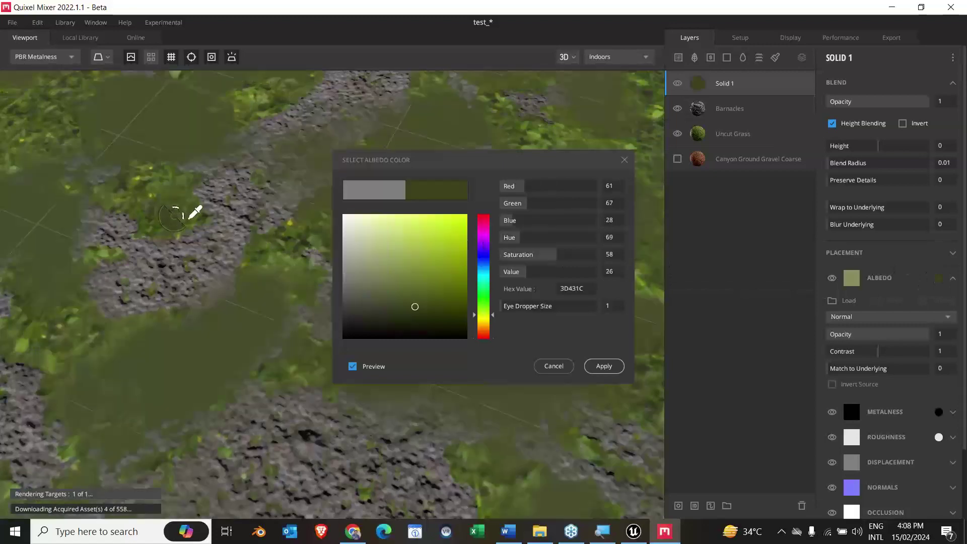
pyautogui.click(558, 366)
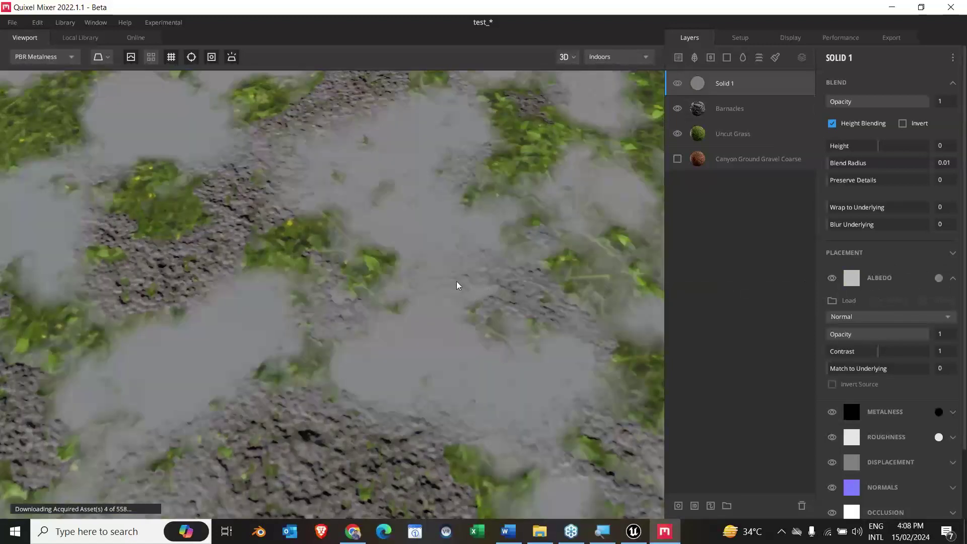
# Step: Try raising the solid layer's height to about 0.199, and undo the change
pyautogui.moveTo(457, 285); pyautogui.dragTo(643, 237)
pyautogui.scroll(-1, 914, 428)
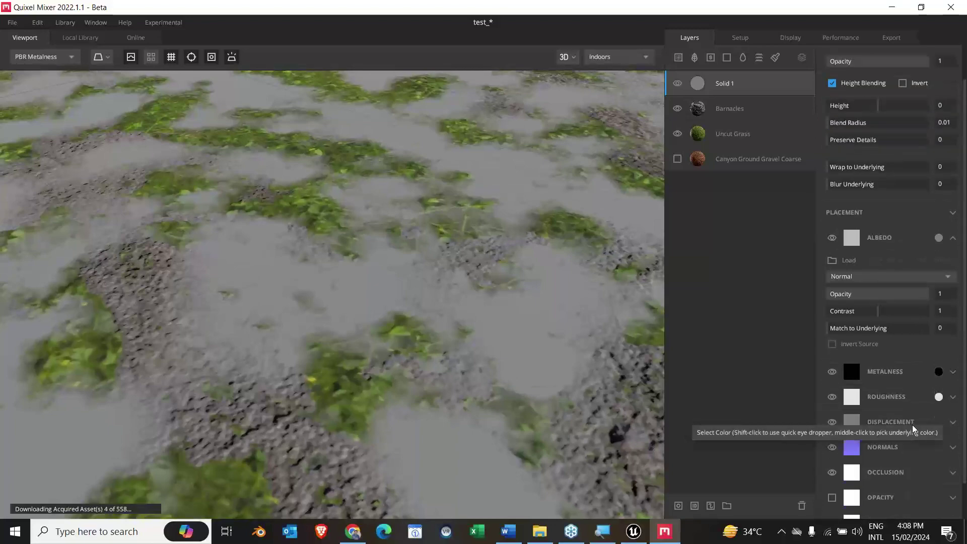
pyautogui.scroll(1, 866, 372)
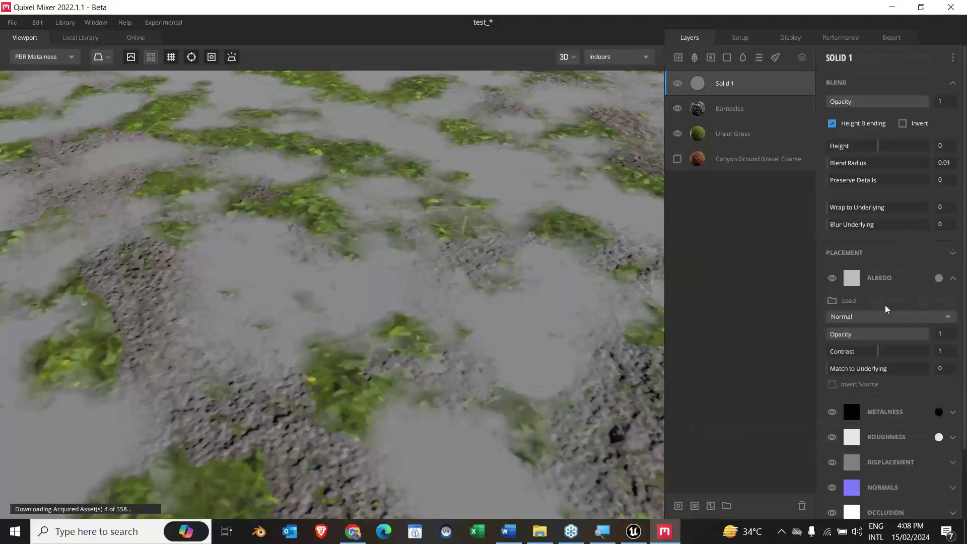
pyautogui.moveTo(876, 149); pyautogui.dragTo(875, 148)
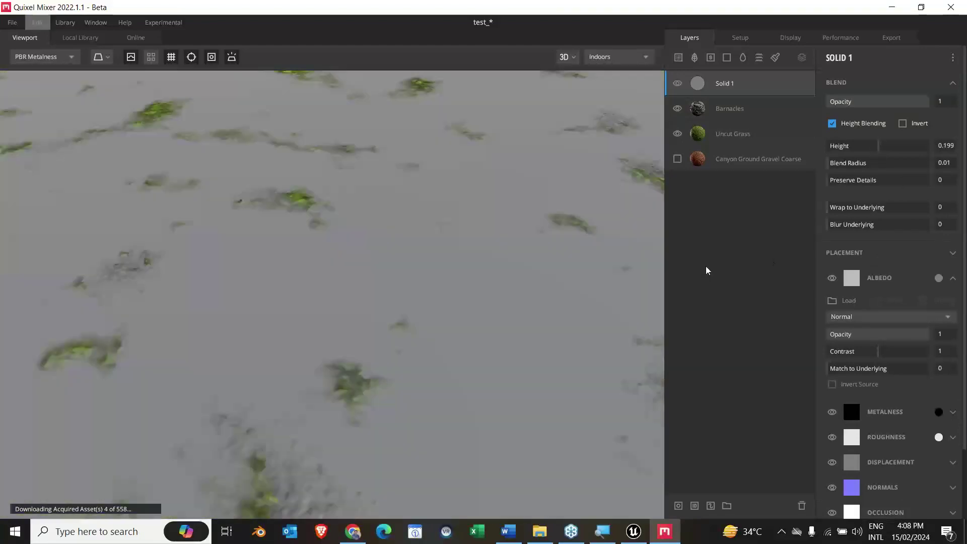
pyautogui.moveTo(493, 282); pyautogui.dragTo(563, 267)
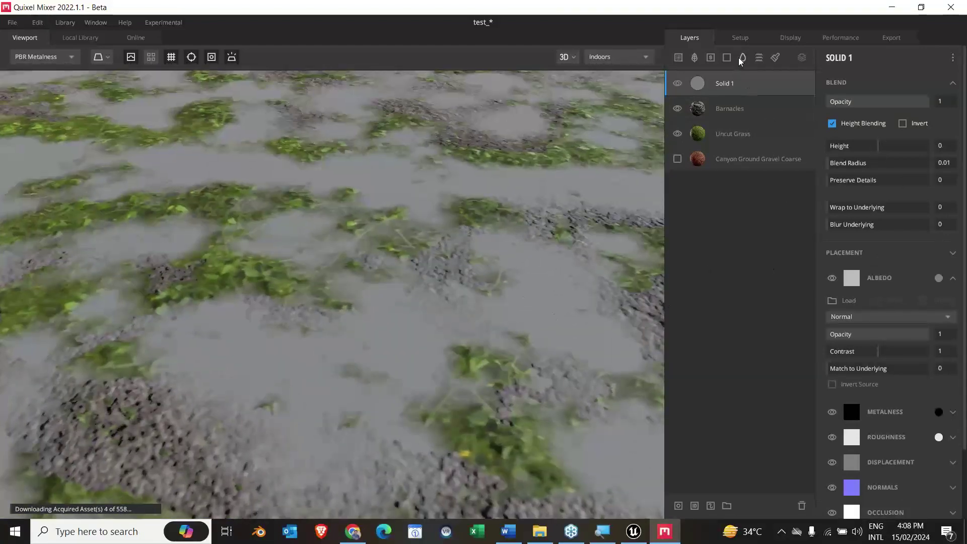
# Step: Add a liquid layer above the solid layer and inspect its reflections across the plane
pyautogui.click(742, 57)
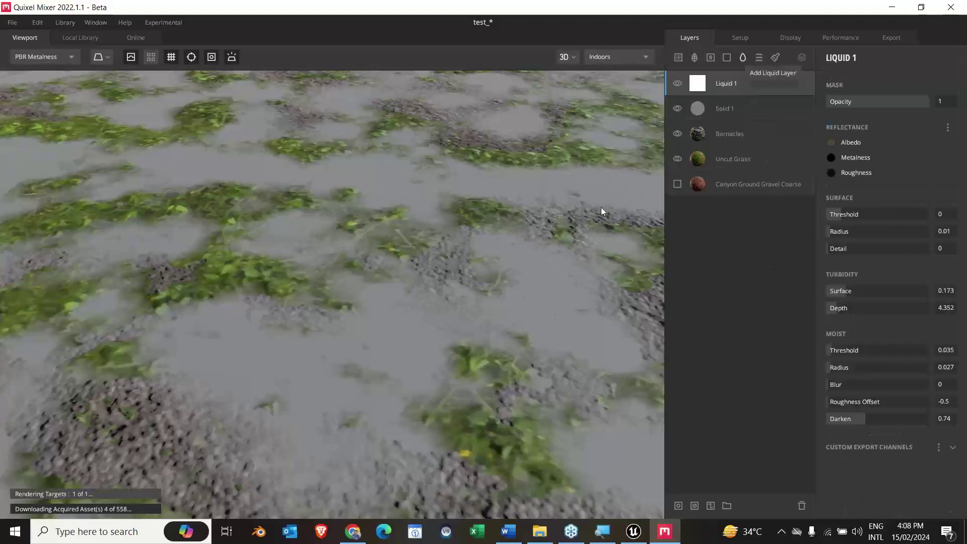
pyautogui.moveTo(370, 291); pyautogui.dragTo(44, 369)
pyautogui.moveTo(197, 330); pyautogui.dragTo(718, 214)
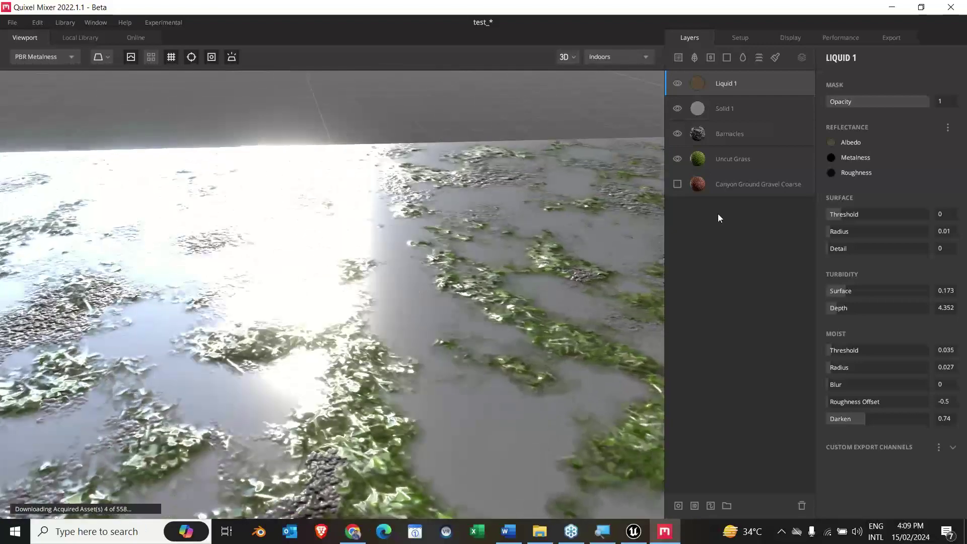
# Step: Preview the Pisa and Overcast lighting environments, and set the viewport lighting to Desert Road
pyautogui.click(615, 63)
pyautogui.click(612, 87)
pyautogui.click(620, 59)
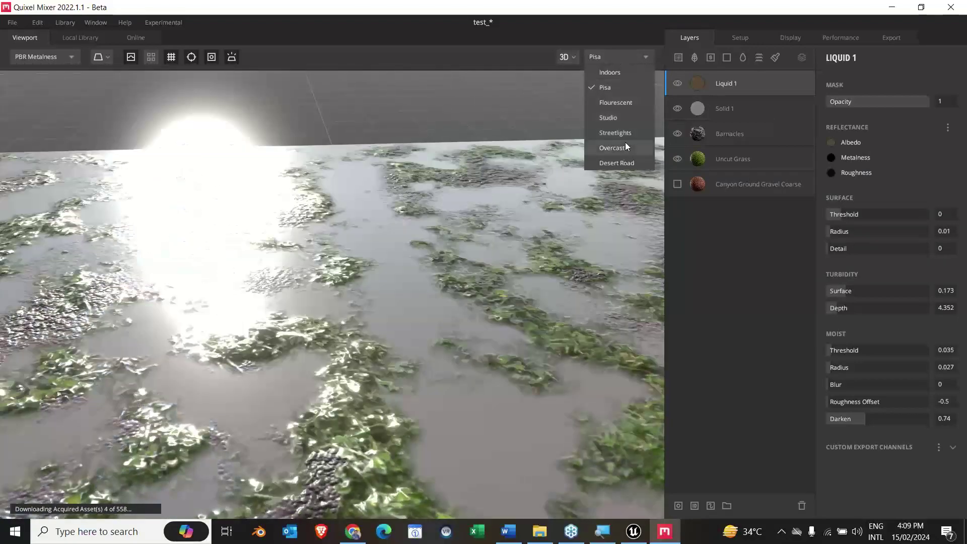
pyautogui.click(626, 147)
pyautogui.moveTo(413, 261); pyautogui.dragTo(575, 385)
pyautogui.click(625, 58)
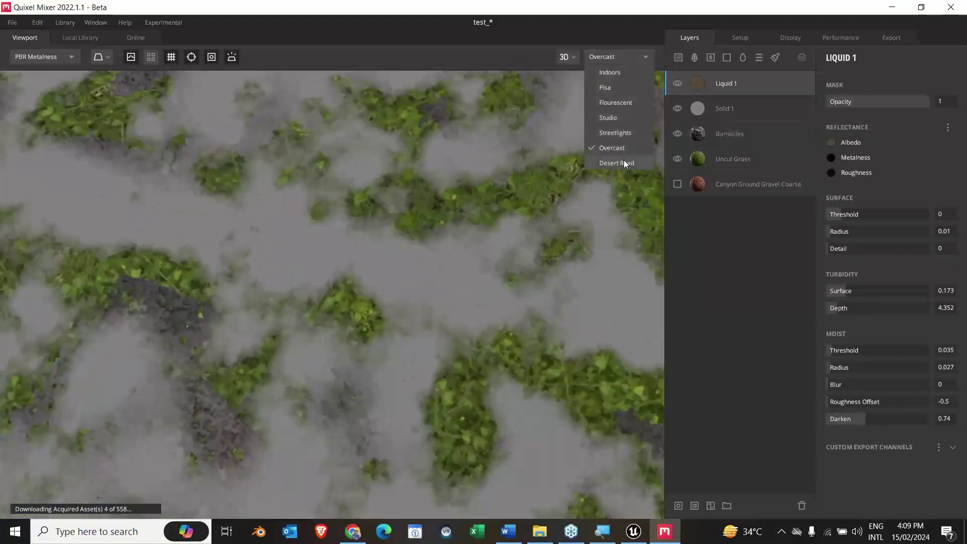
pyautogui.click(623, 162)
pyautogui.moveTo(422, 286); pyautogui.dragTo(474, 334)
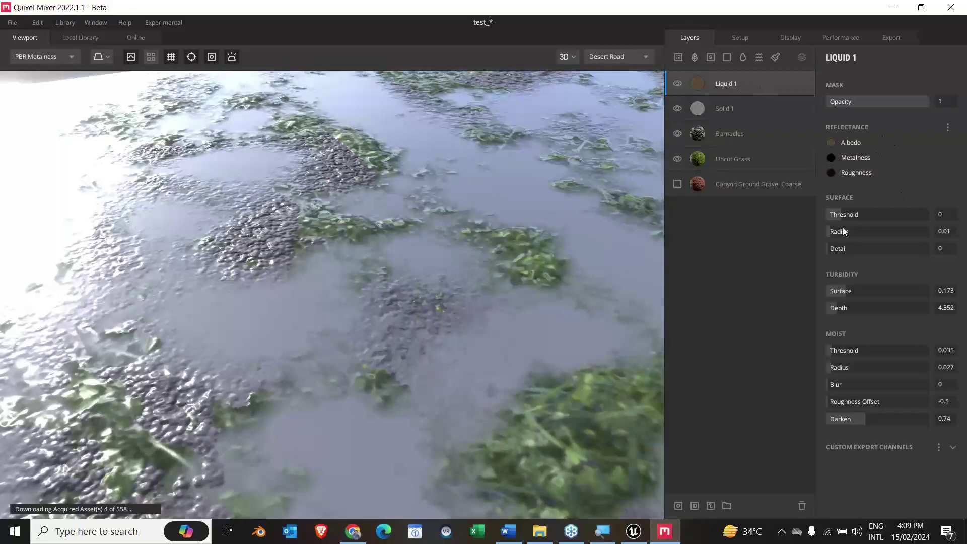
# Step: Try a liquid surface threshold of -0.833, radius of 0.06 and detail of 0.028, and undo these changes
pyautogui.moveTo(840, 215); pyautogui.dragTo(827, 249)
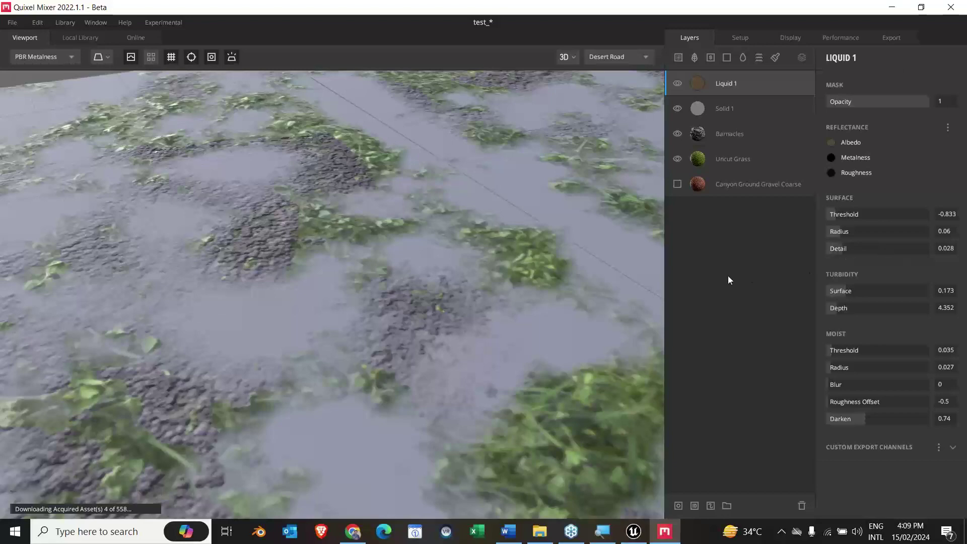
pyautogui.hotkey('ctrl', 'z')
pyautogui.hotkey('ctrl', 'z')
pyautogui.hotkey('ctrl', 'z')
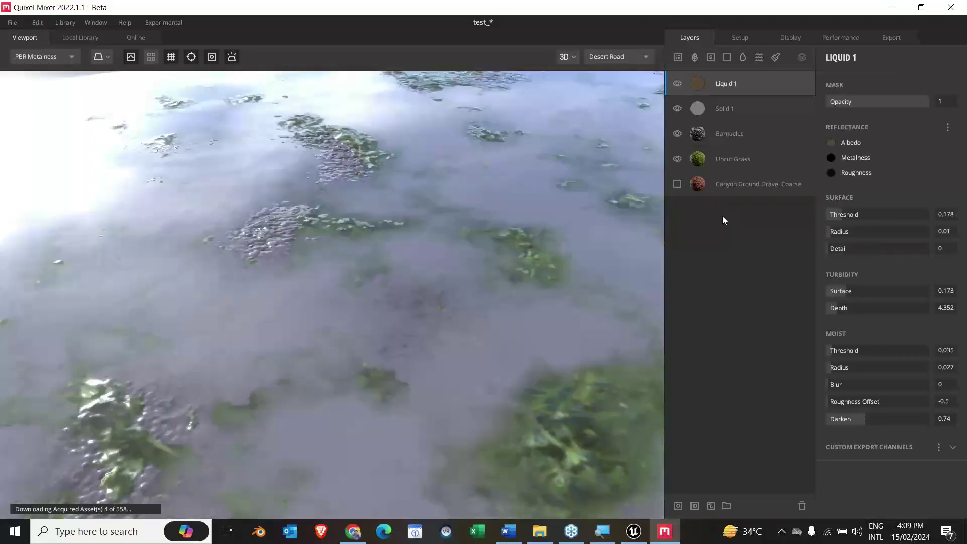
pyautogui.hotkey('ctrl', 'z')
pyautogui.moveTo(454, 300); pyautogui.dragTo(606, 317)
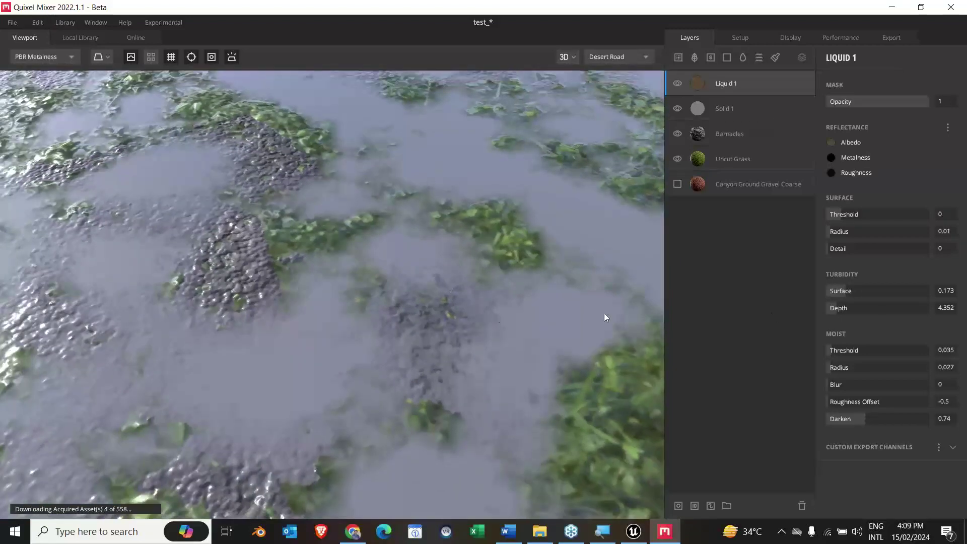
# Step: Examine the mix's model, material and texture setup, and return to the liquid layer's settings
pyautogui.click(739, 38)
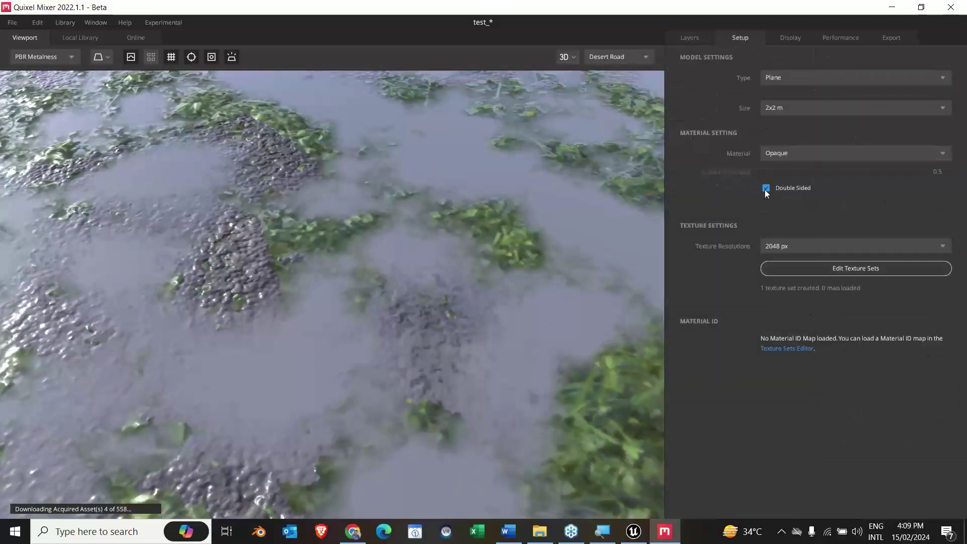
pyautogui.moveTo(470, 301); pyautogui.dragTo(606, 328)
pyautogui.click(696, 40)
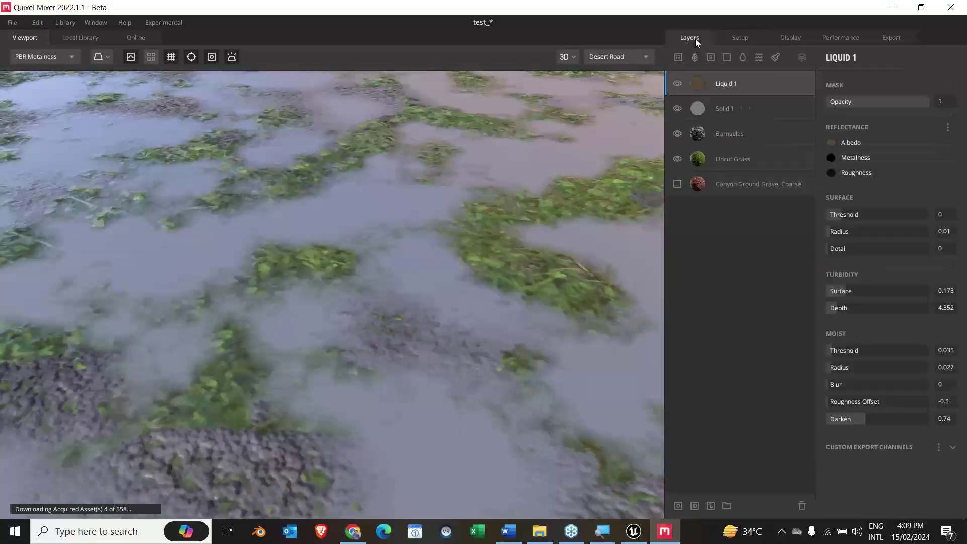
pyautogui.moveTo(416, 278); pyautogui.dragTo(493, 285)
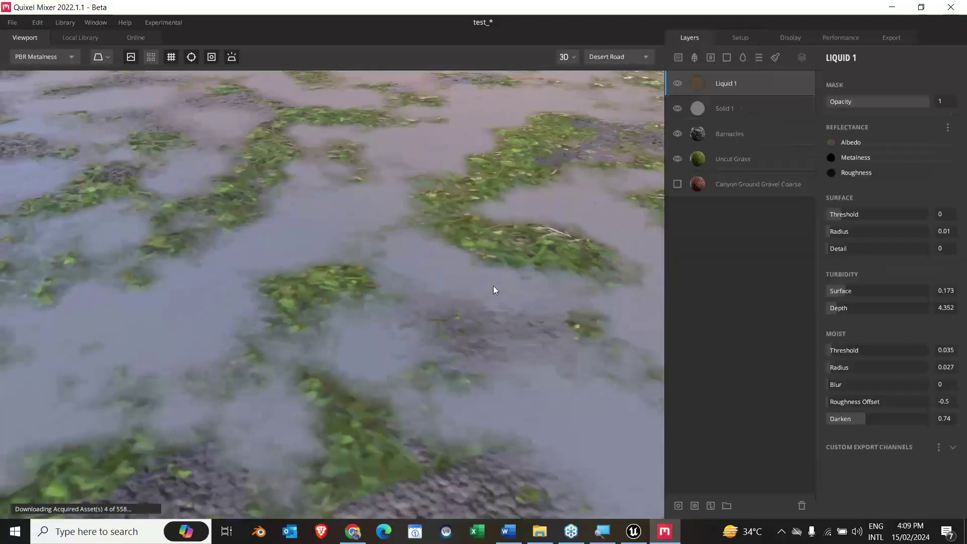
# Step: Add a noise layer above the liquid layer and inspect the terrain's relief
pyautogui.click(759, 58)
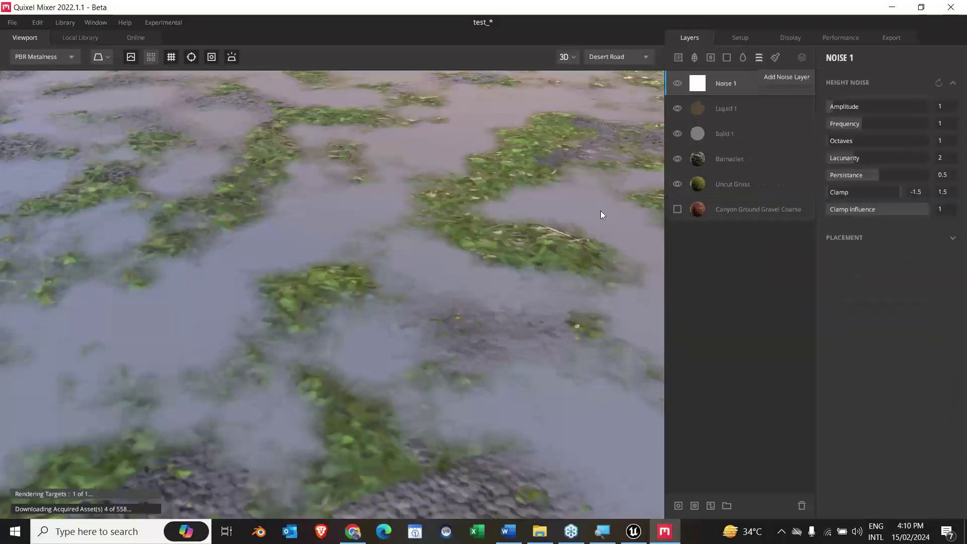
pyautogui.moveTo(507, 318); pyautogui.dragTo(604, 201)
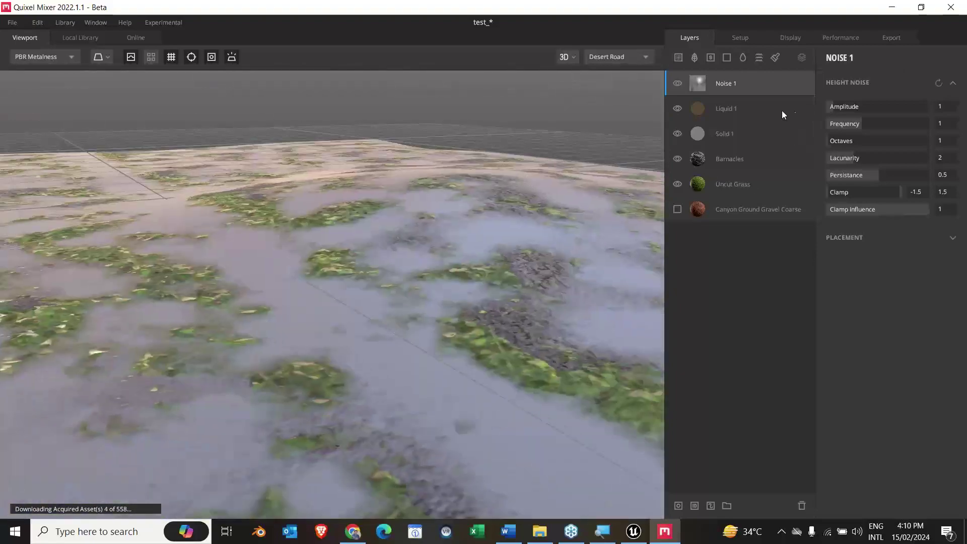
pyautogui.moveTo(427, 309); pyautogui.dragTo(626, 208)
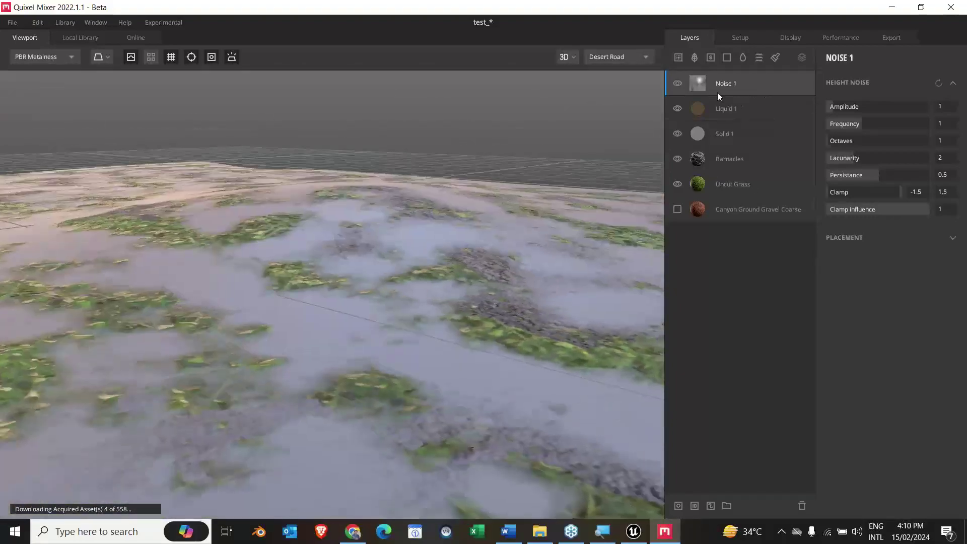
# Step: Move the first noise layer between the Solid and Barnacles layers and inspect the raised terrain
pyautogui.moveTo(718, 93); pyautogui.dragTo(758, 146)
pyautogui.scroll(3, 506, 318)
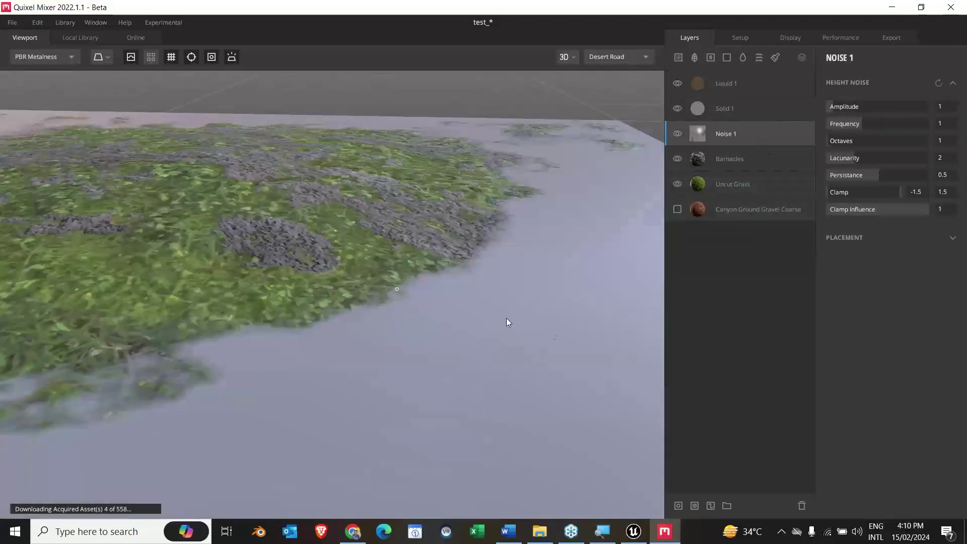
pyautogui.moveTo(506, 318); pyautogui.dragTo(536, 224)
# Step: Add a second noise layer above the liquid layer with amplitude 4.179 and frequency 0.843
pyautogui.click(727, 88)
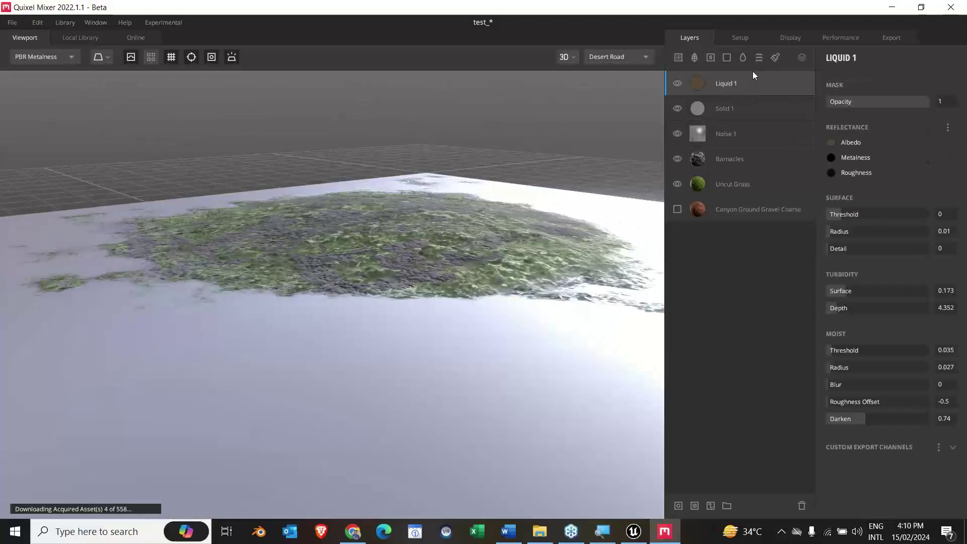
pyautogui.click(758, 57)
pyautogui.moveTo(521, 232); pyautogui.dragTo(594, 282)
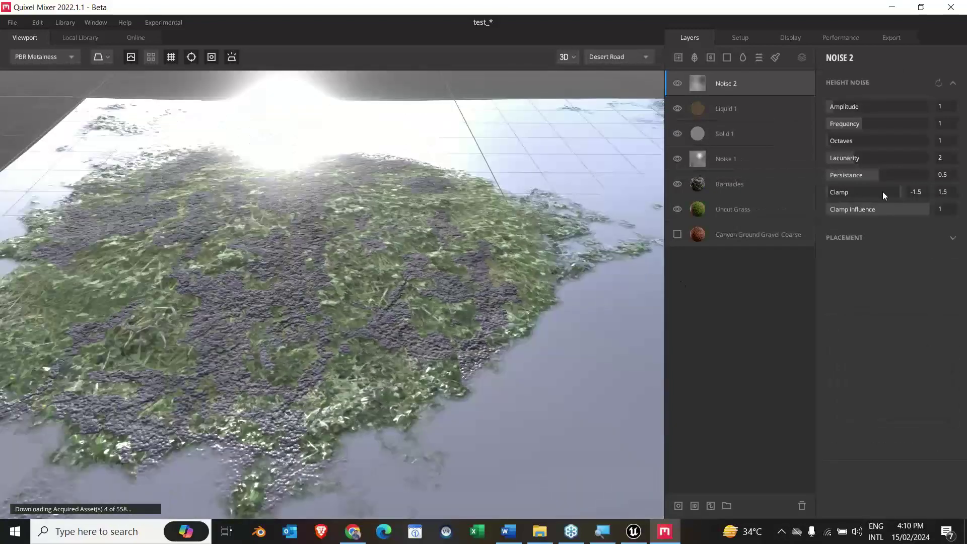
pyautogui.click(848, 106)
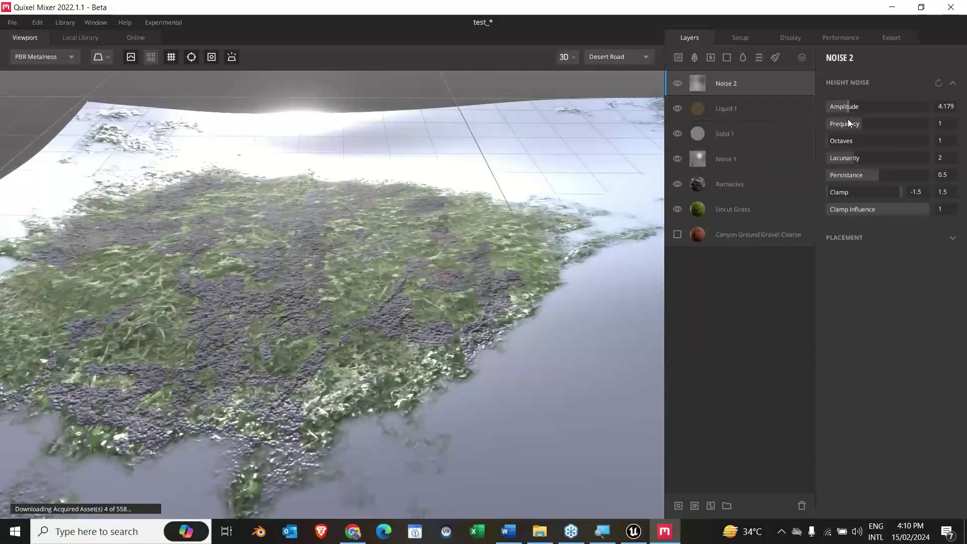
pyautogui.click(848, 123)
# Step: Move the second noise layer between Barnacles and Uncut Grass and inspect the terrain's shape
pyautogui.moveTo(720, 88); pyautogui.dragTo(750, 199)
pyautogui.scroll(5, 406, 330)
pyautogui.moveTo(406, 331); pyautogui.dragTo(774, 227)
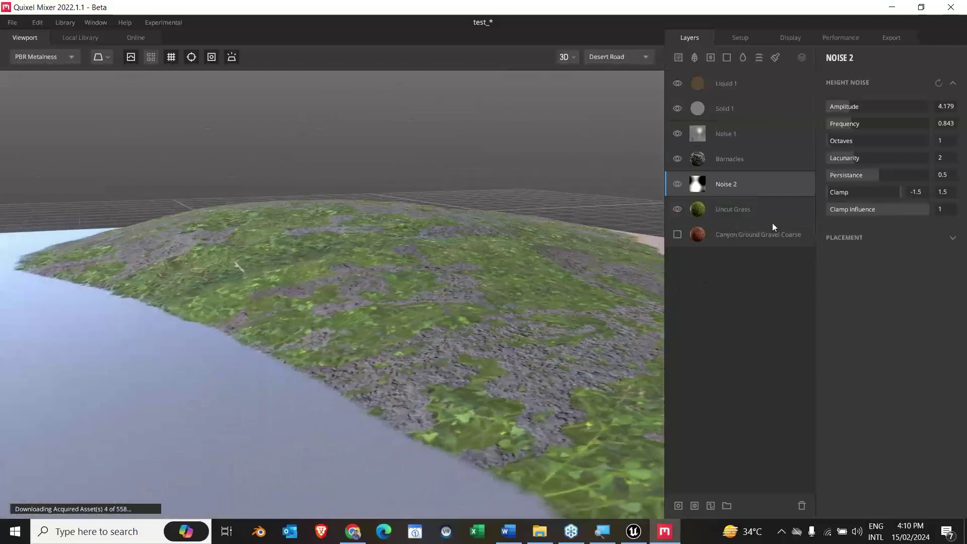
# Step: Delete both noise layers from the layer stack
pyautogui.rightClick(722, 187)
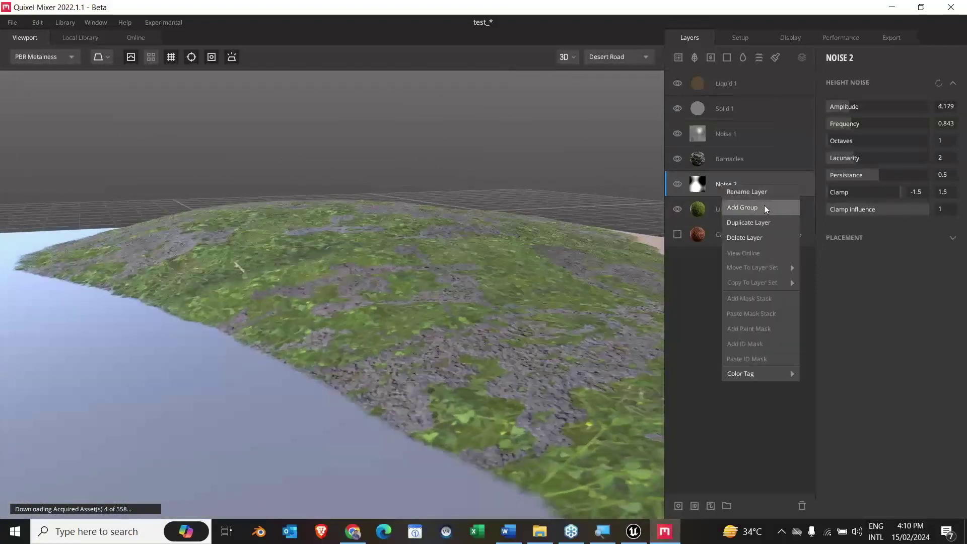
pyautogui.click(772, 237)
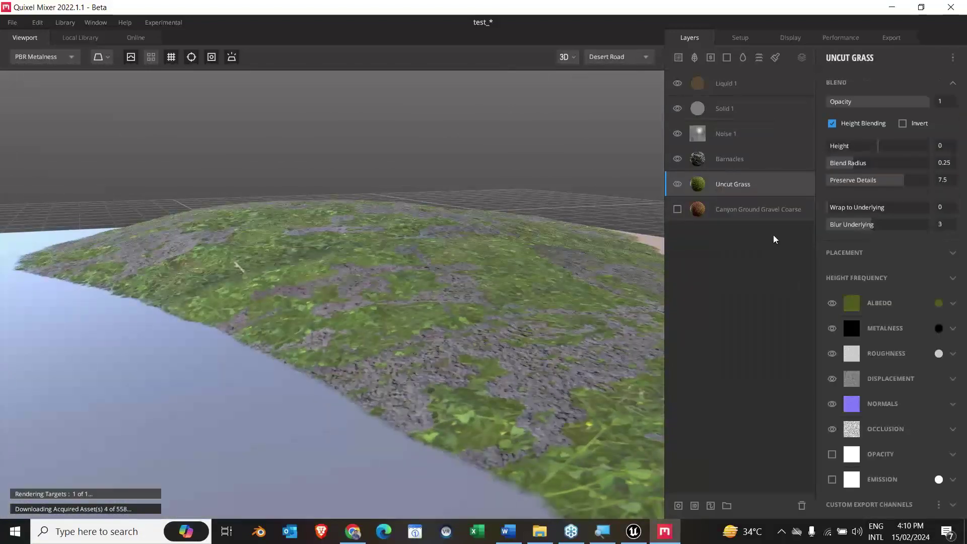
pyautogui.click(747, 139)
pyautogui.rightClick(746, 135)
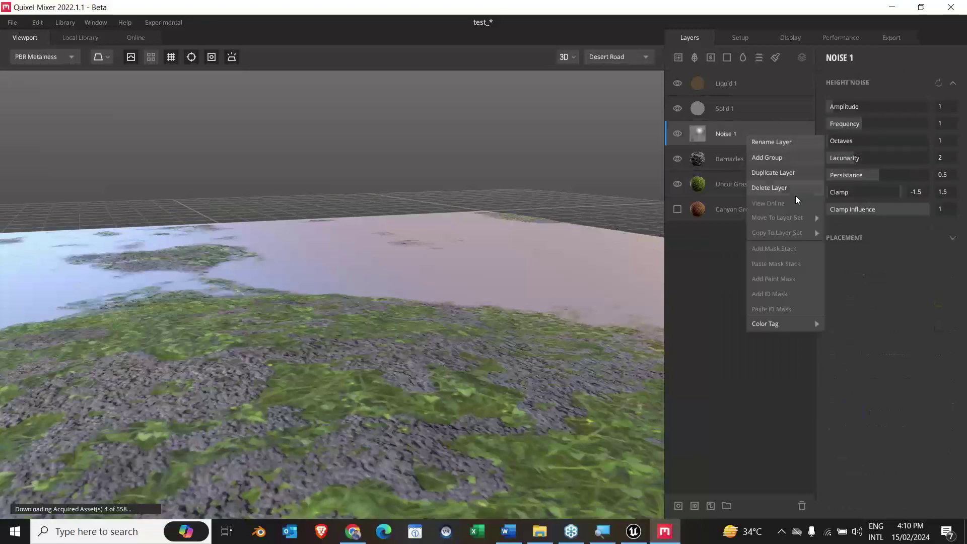
pyautogui.click(785, 187)
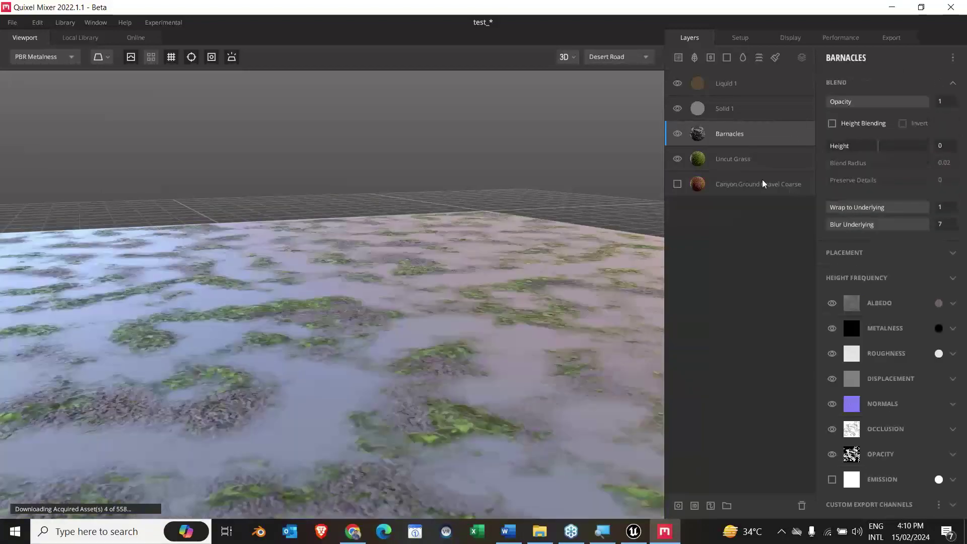
pyautogui.moveTo(426, 312); pyautogui.dragTo(464, 351)
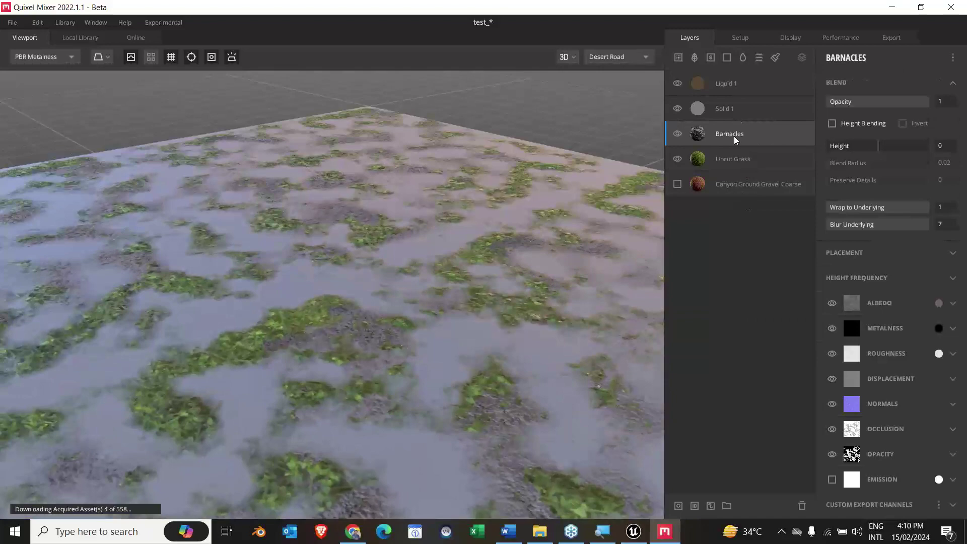
# Step: Hide the Solid and Uncut Grass layers, and toggle the Barnacles layer off and on again
pyautogui.click(738, 117)
pyautogui.click(678, 110)
pyautogui.click(673, 141)
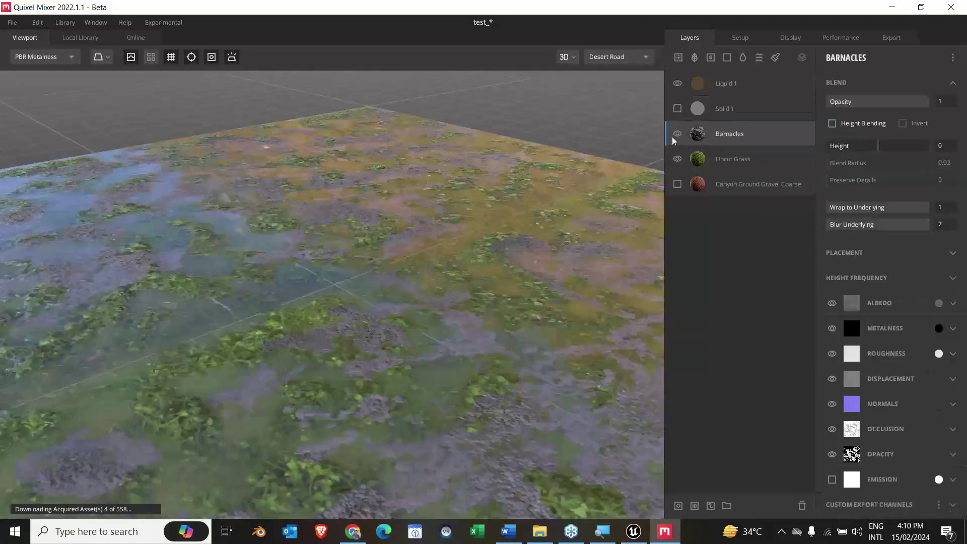
pyautogui.click(677, 134)
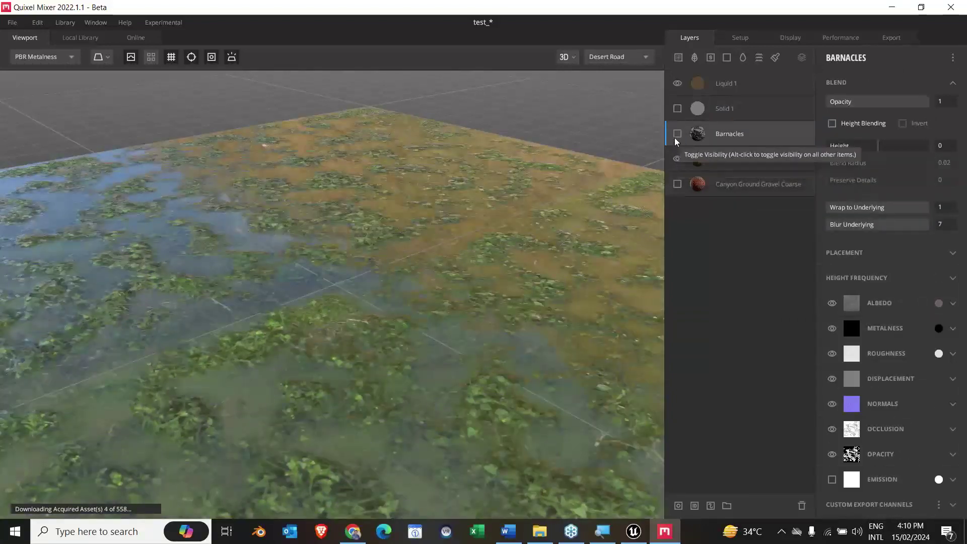
pyautogui.click(677, 134)
pyautogui.click(676, 159)
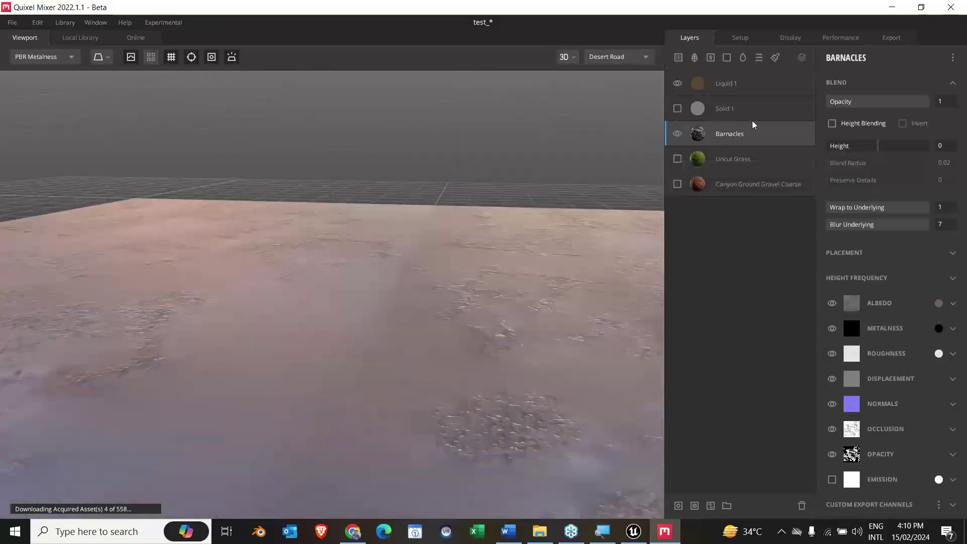
# Step: Move the Barnacles layer above the Solid layer, directly beneath the liquid layer
pyautogui.click(748, 84)
pyautogui.click(731, 160)
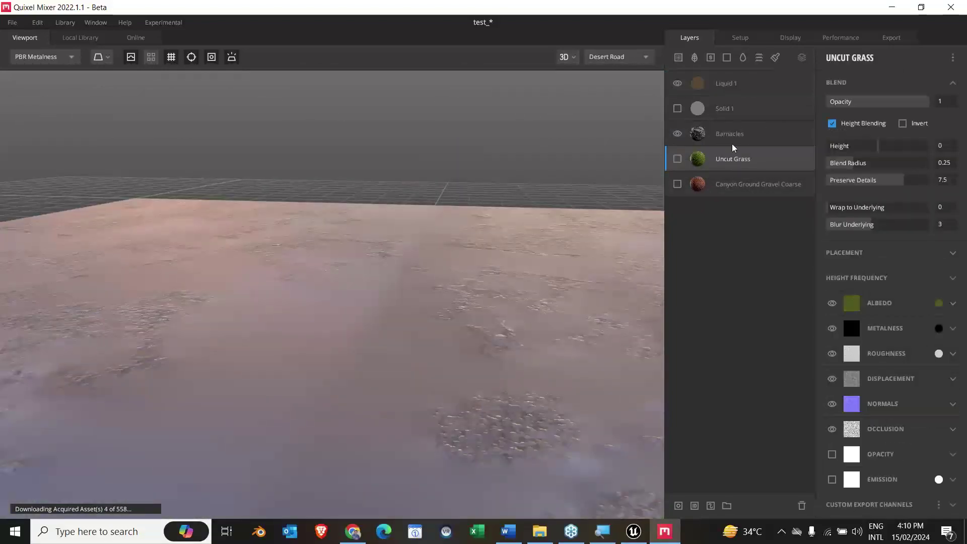
pyautogui.moveTo(729, 136); pyautogui.dragTo(731, 98)
pyautogui.moveTo(555, 257); pyautogui.dragTo(309, 325)
# Step: Add a noise layer above the liquid layer with amplitude 3.781, frequency 1.299, 4 octaves, lacunarity 1.799 and persistance 0.169
pyautogui.click(738, 94)
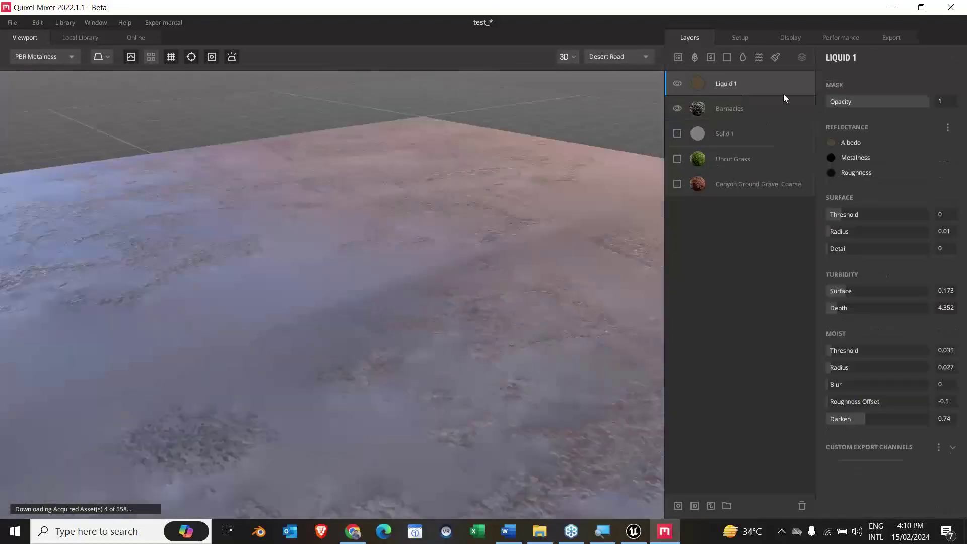
pyautogui.click(758, 58)
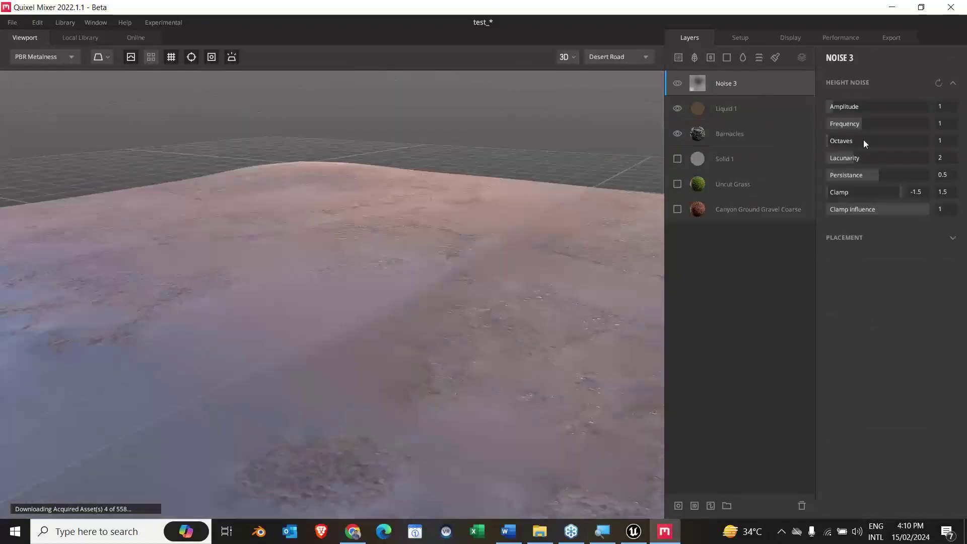
pyautogui.moveTo(839, 110); pyautogui.dragTo(860, 142)
pyautogui.click(845, 142)
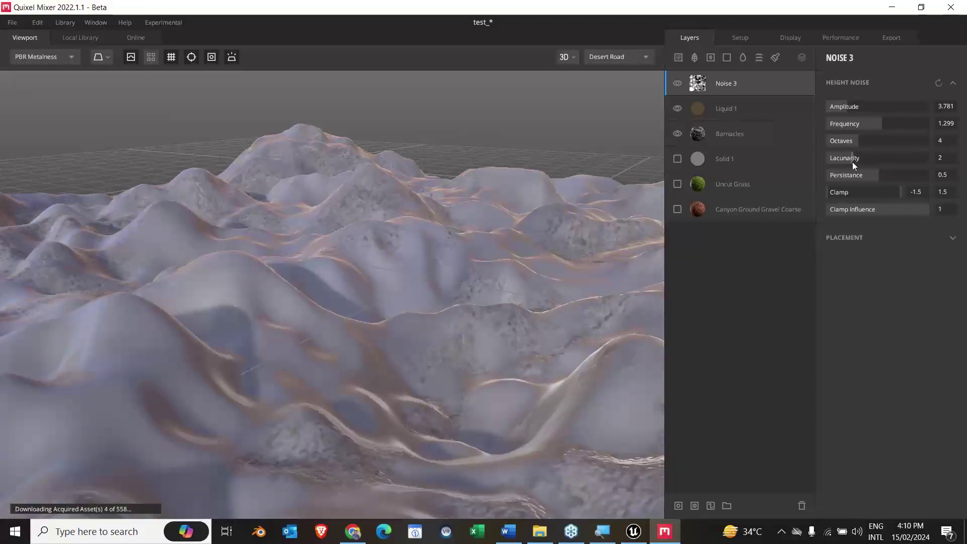
pyautogui.moveTo(852, 157); pyautogui.dragTo(844, 178)
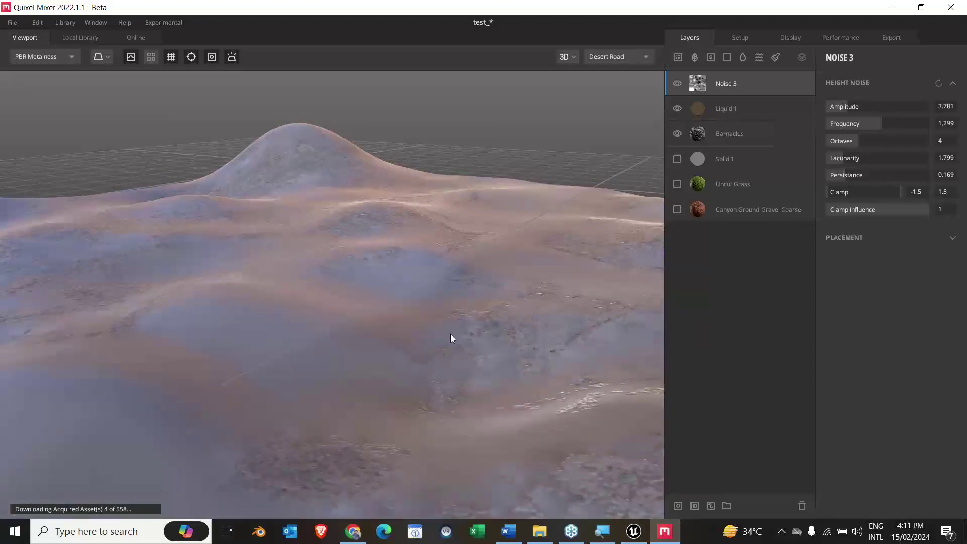
pyautogui.moveTo(451, 334); pyautogui.dragTo(430, 329)
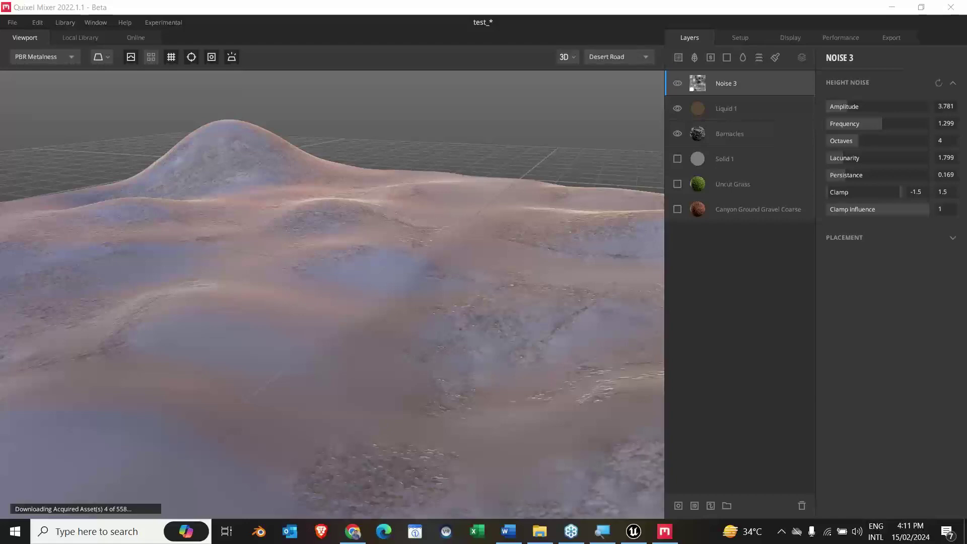
# Step: Switch to Chrome and review the QuadSpinner site's introduction to Gaea, its node graph and the Gaea 2.0 banner
pyautogui.click(352, 531)
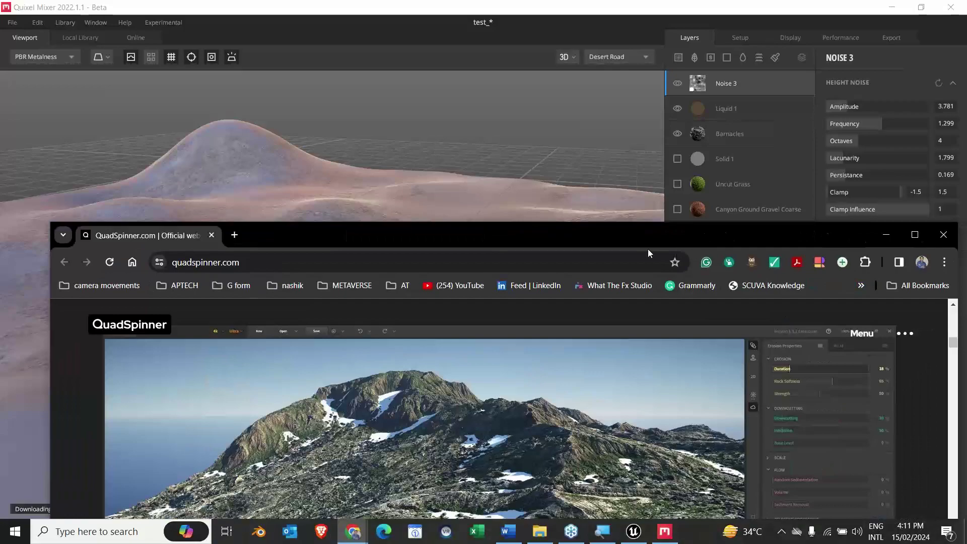
pyautogui.doubleClick(644, 235)
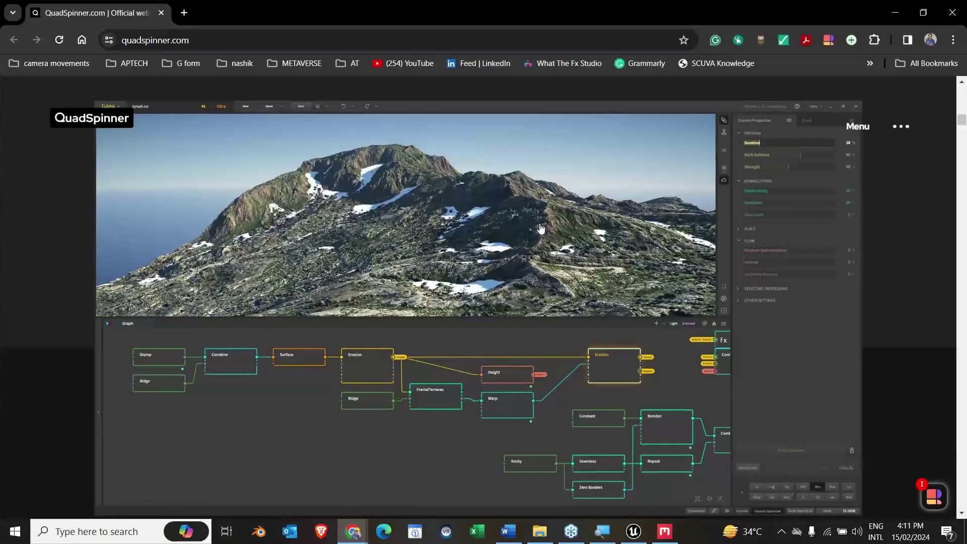
pyautogui.scroll(-3, 558, 262)
pyautogui.scroll(5, 558, 263)
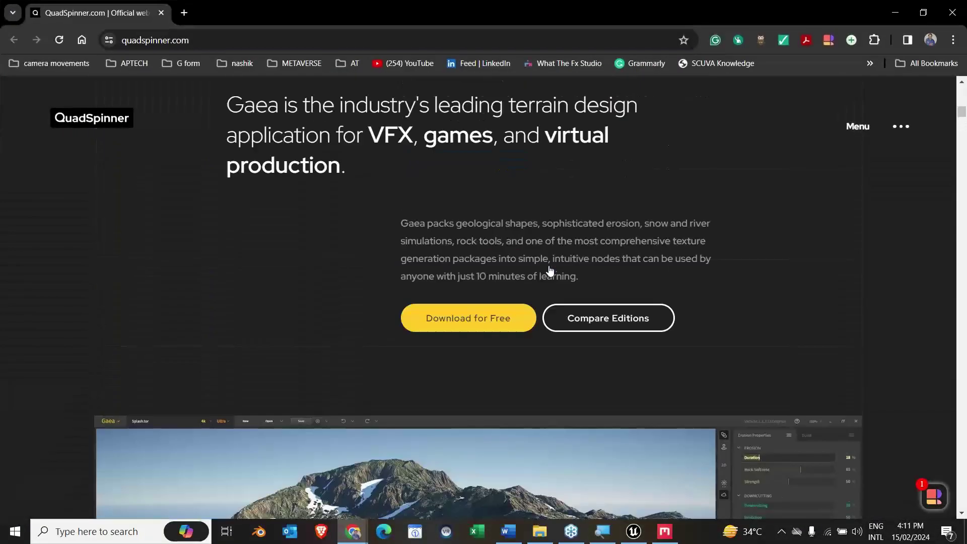
pyautogui.scroll(7, 568, 269)
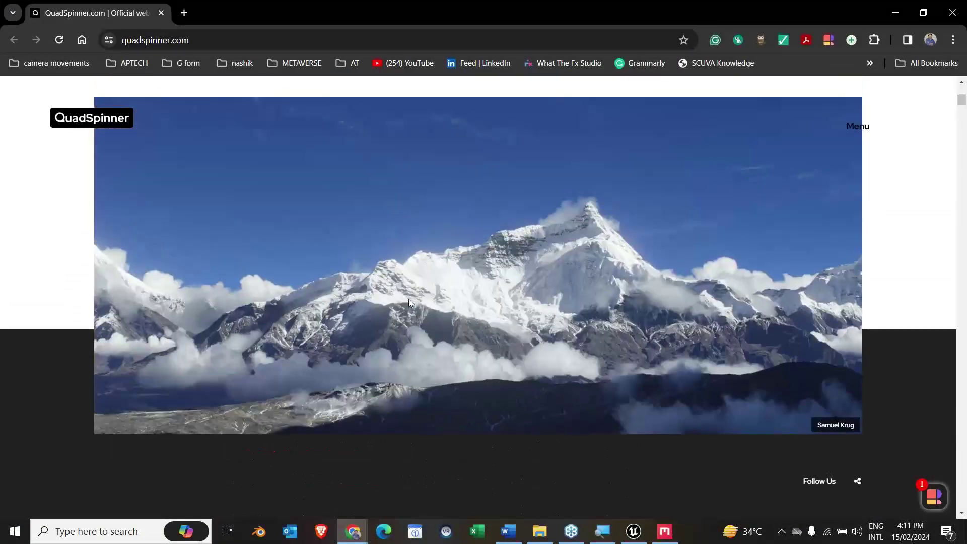
pyautogui.scroll(-8, 653, 328)
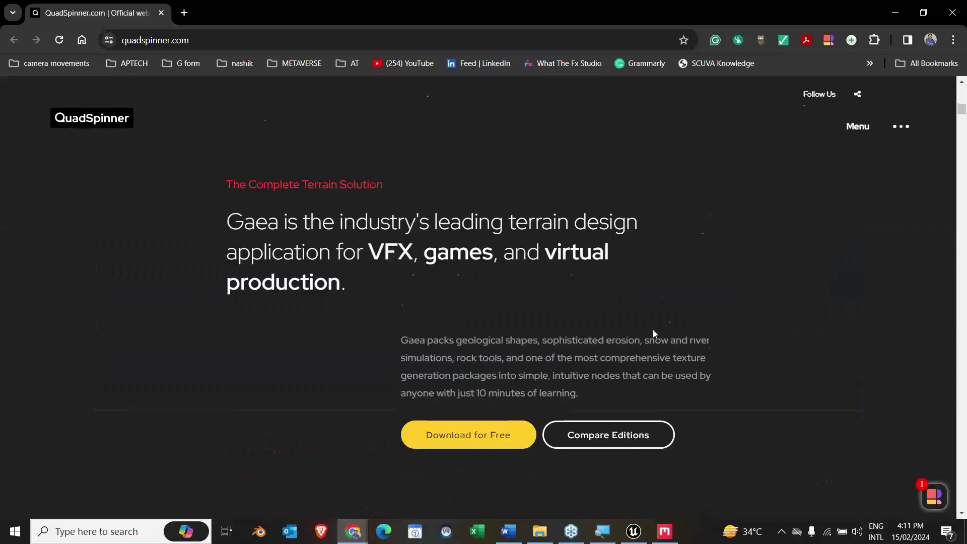
pyautogui.scroll(-10, 655, 335)
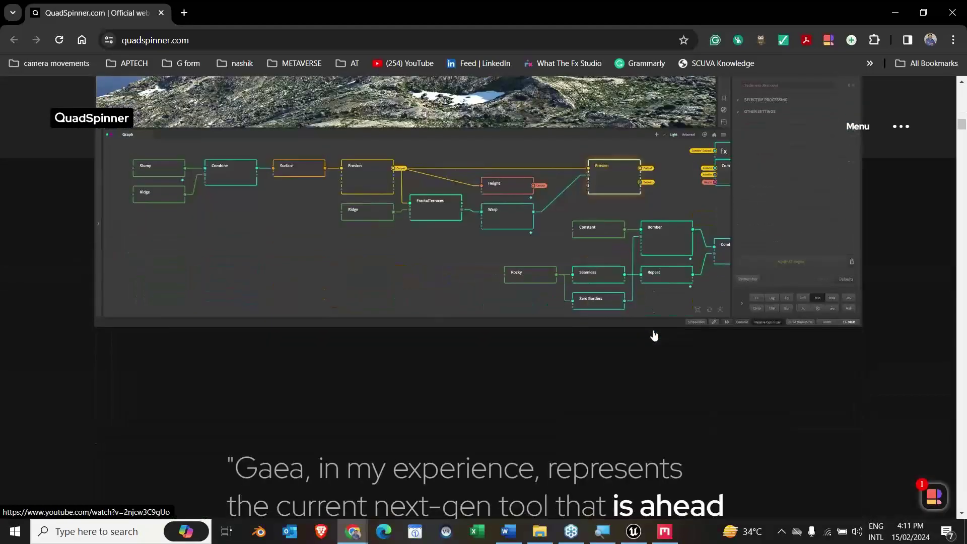
pyautogui.scroll(-3, 654, 337)
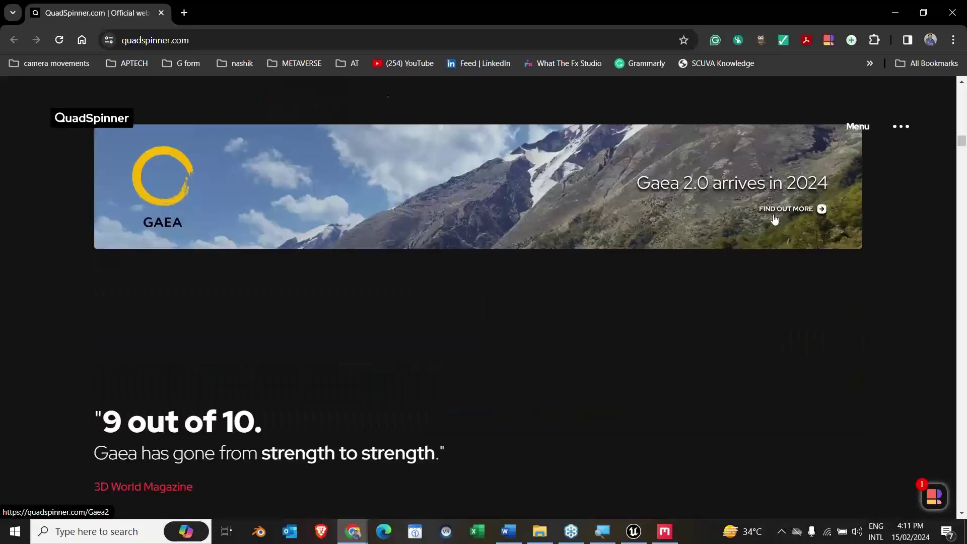
pyautogui.scroll(-3, 591, 281)
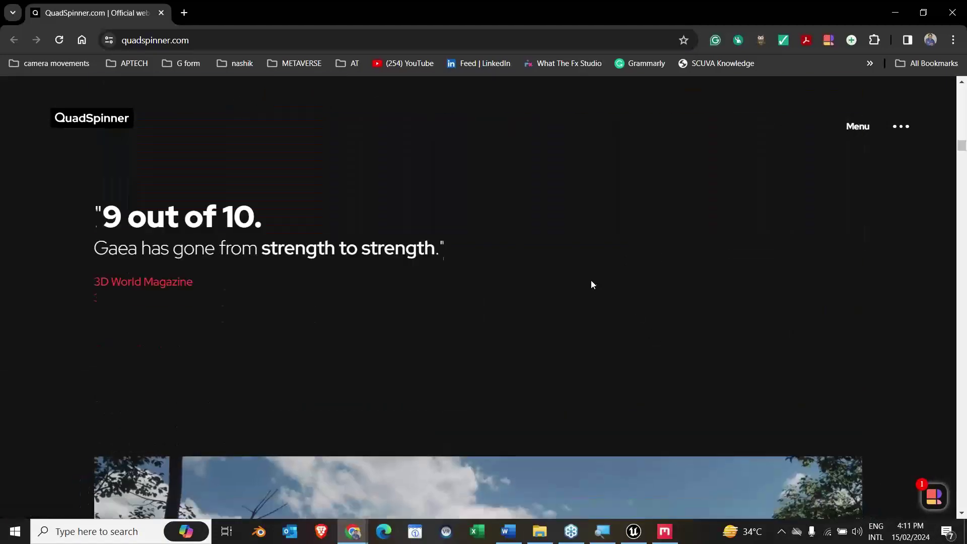
pyautogui.scroll(-3, 584, 289)
pyautogui.scroll(2, 372, 279)
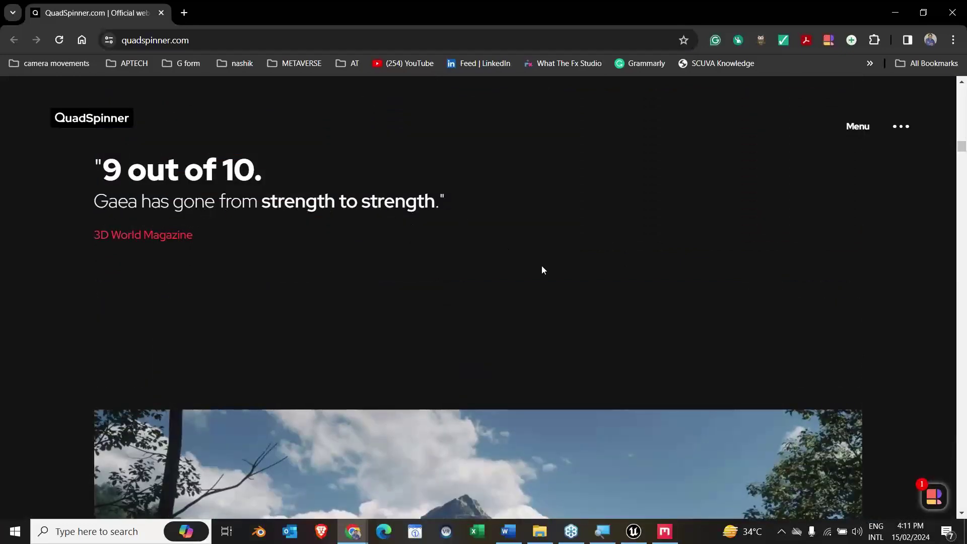
# Step: Review the Gaea artist gallery, the Star Wars Jedi project spotlight and the non-destructive workflow section on the QuadSpinner page
pyautogui.scroll(-10, 542, 267)
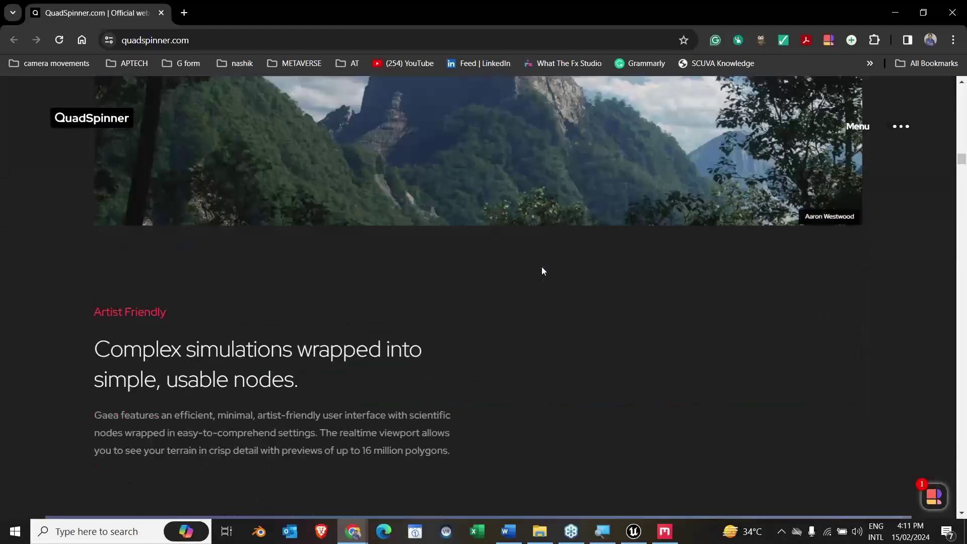
pyautogui.scroll(-6, 496, 278)
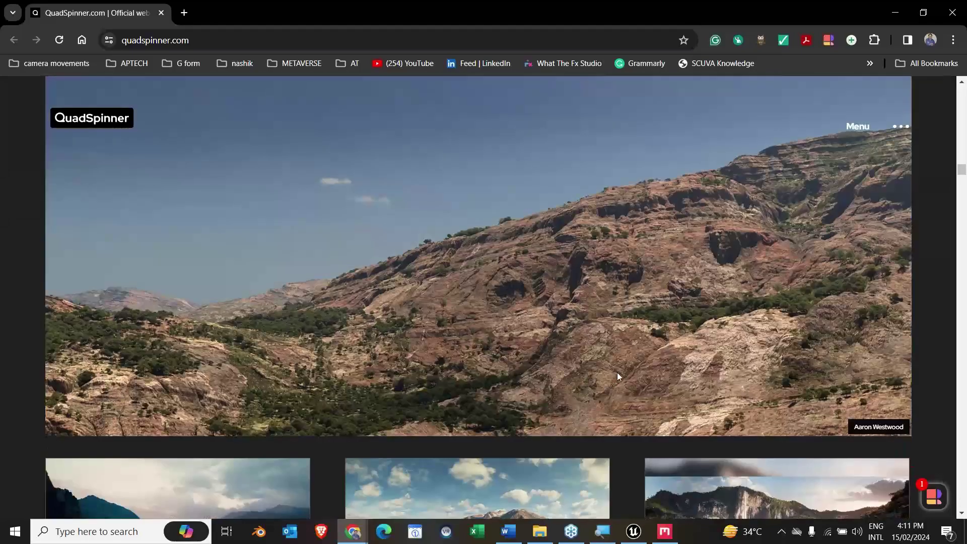
pyautogui.scroll(-6, 464, 358)
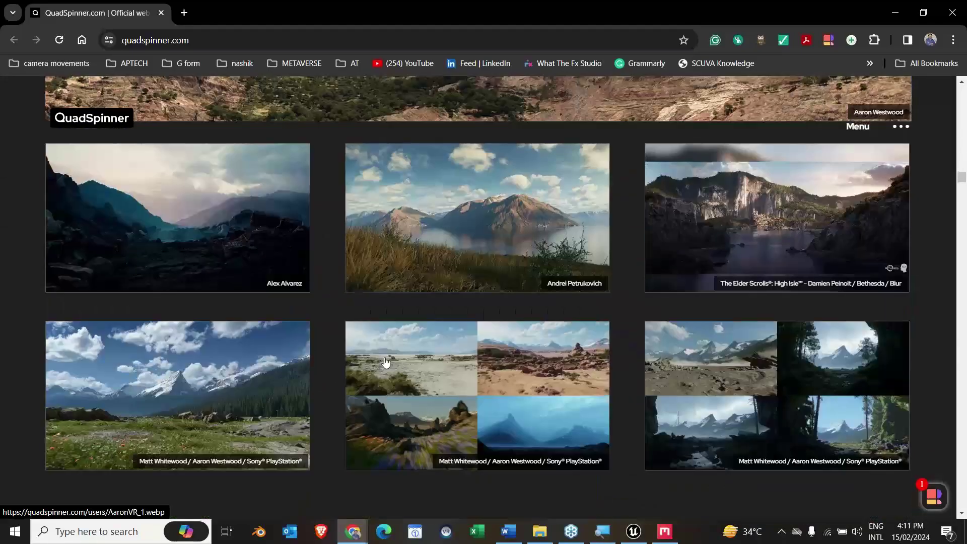
pyautogui.scroll(-4, 650, 307)
pyautogui.scroll(-8, 556, 339)
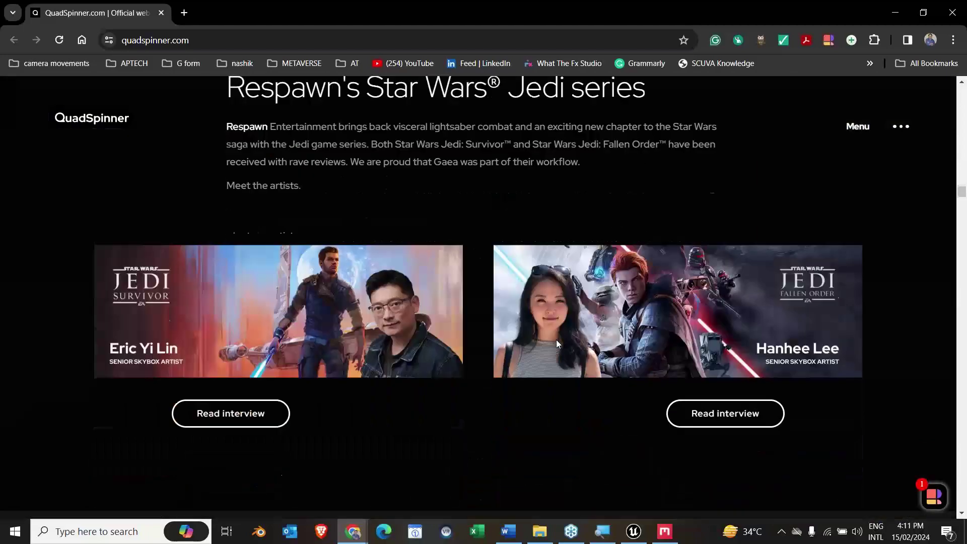
pyautogui.scroll(2, 551, 336)
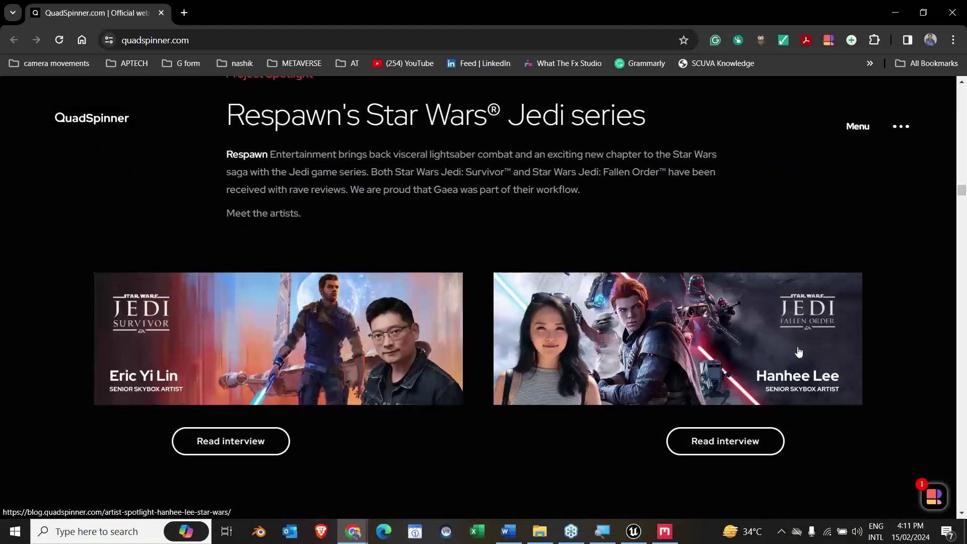
pyautogui.scroll(-11, 512, 347)
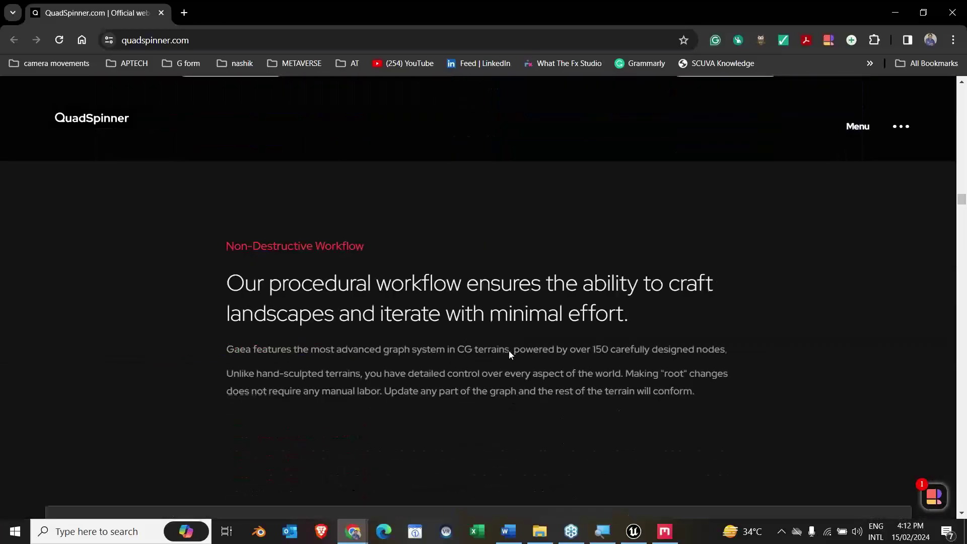
pyautogui.scroll(-3, 510, 356)
pyautogui.scroll(-12, 494, 390)
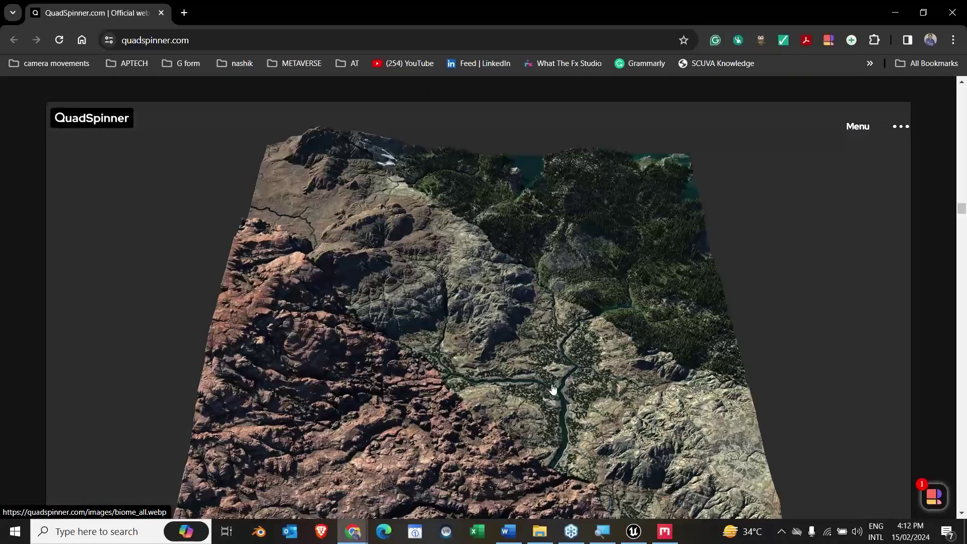
# Step: Review the QuadSpinner page's sections on terrain shape sources, reusable procedural workflows and physics-based erosion
pyautogui.scroll(-11, 493, 388)
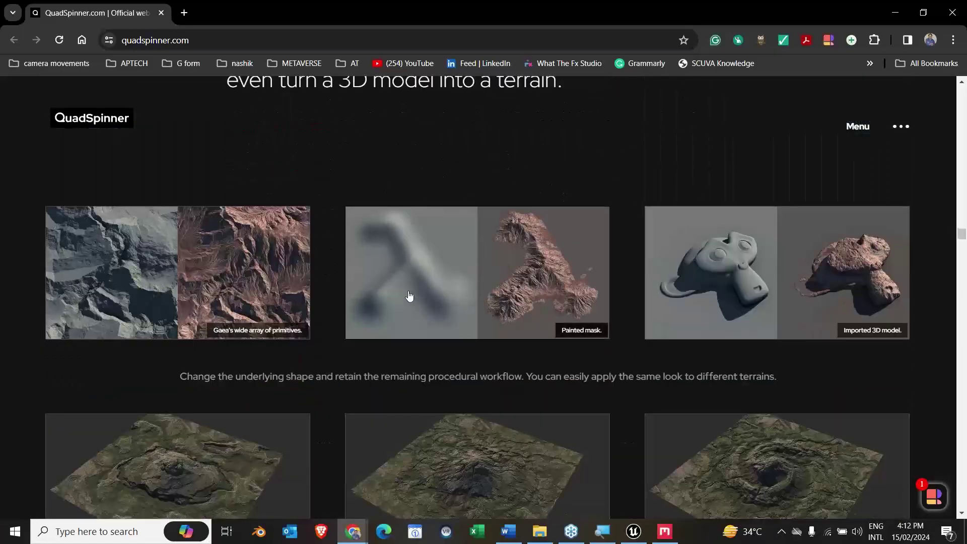
pyautogui.scroll(-4, 744, 341)
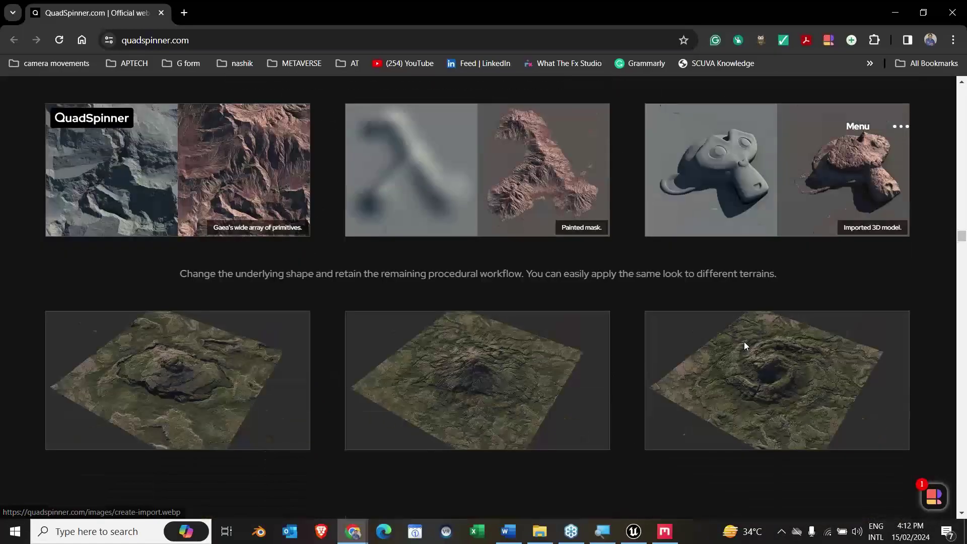
pyautogui.scroll(-20, 744, 347)
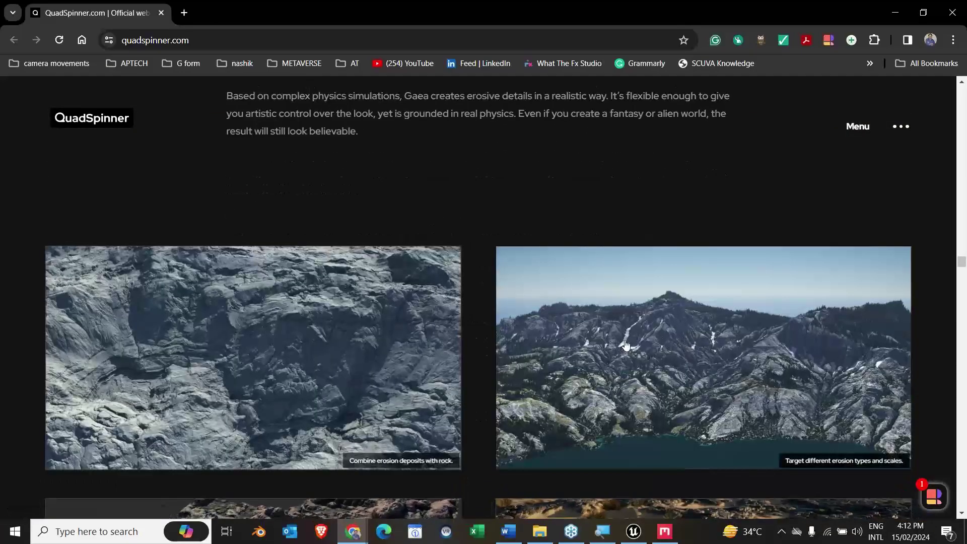
pyautogui.scroll(-8, 625, 339)
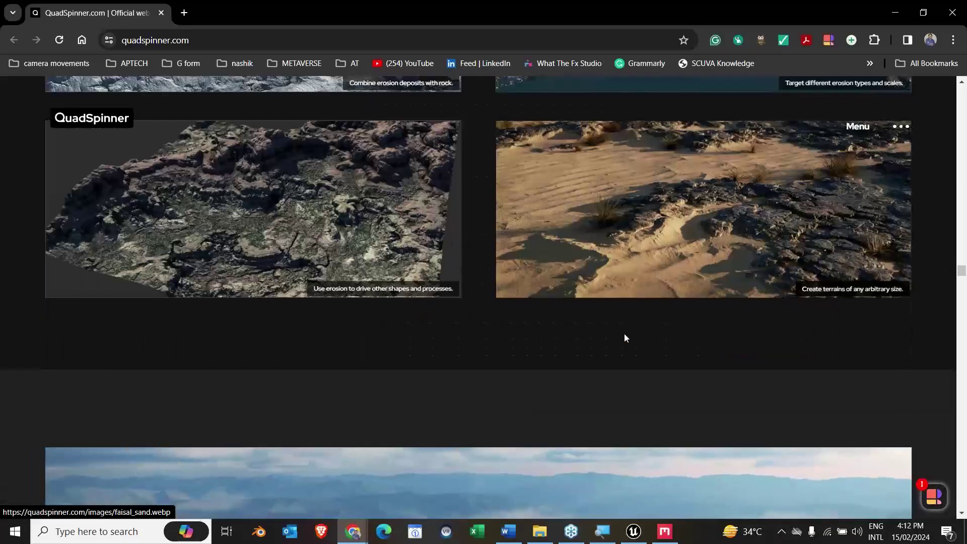
pyautogui.scroll(-12, 625, 338)
pyautogui.scroll(-11, 624, 337)
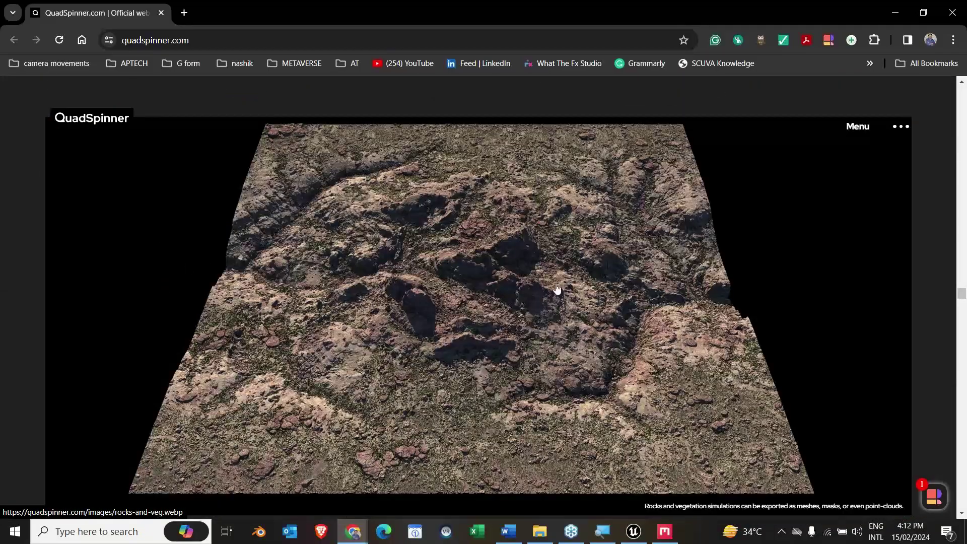
# Step: Examine Gaea's ecosystem, snow and river simulation examples and the Color Synthesis section with its Data Maps and SatMaps
pyautogui.scroll(-8, 607, 327)
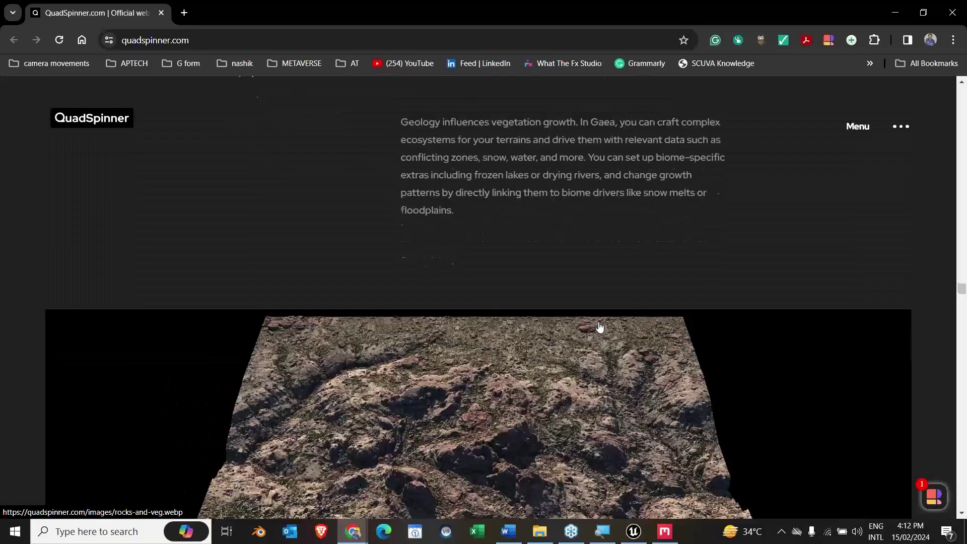
pyautogui.scroll(-14, 604, 327)
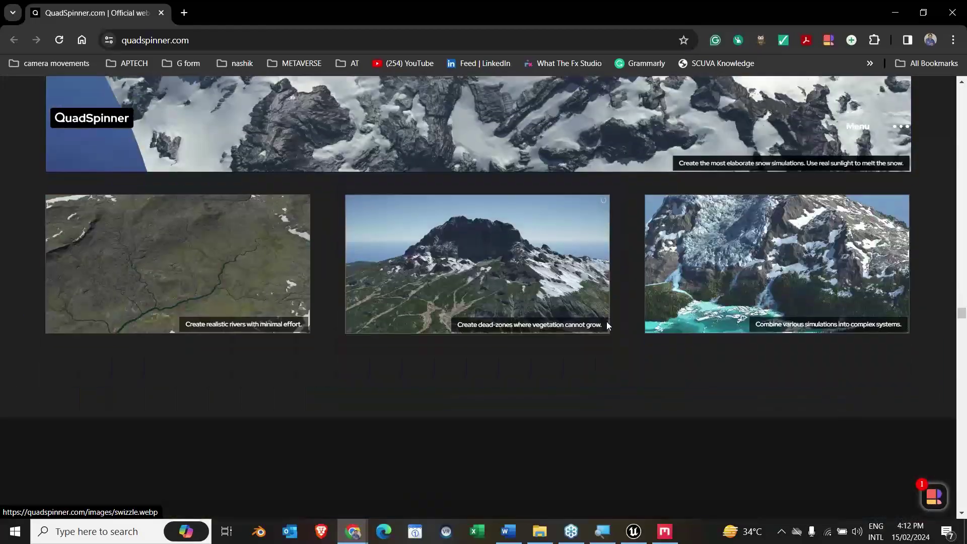
pyautogui.scroll(-17, 607, 326)
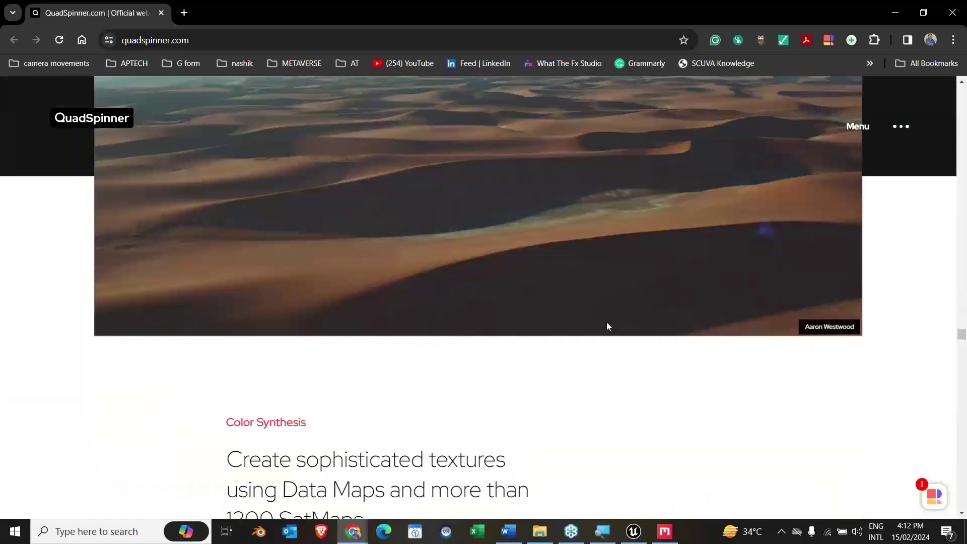
pyautogui.scroll(-5, 607, 325)
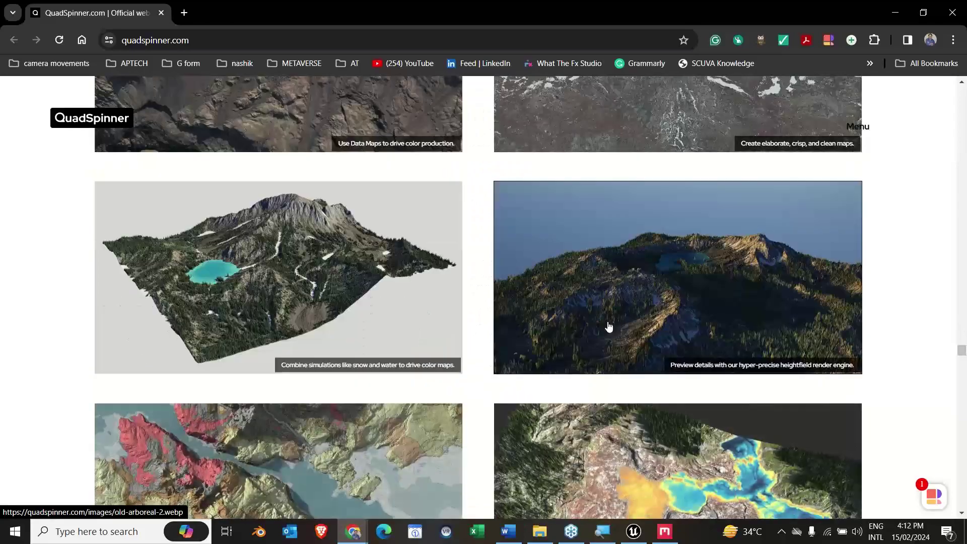
pyautogui.scroll(-5, 608, 325)
pyautogui.scroll(-11, 608, 326)
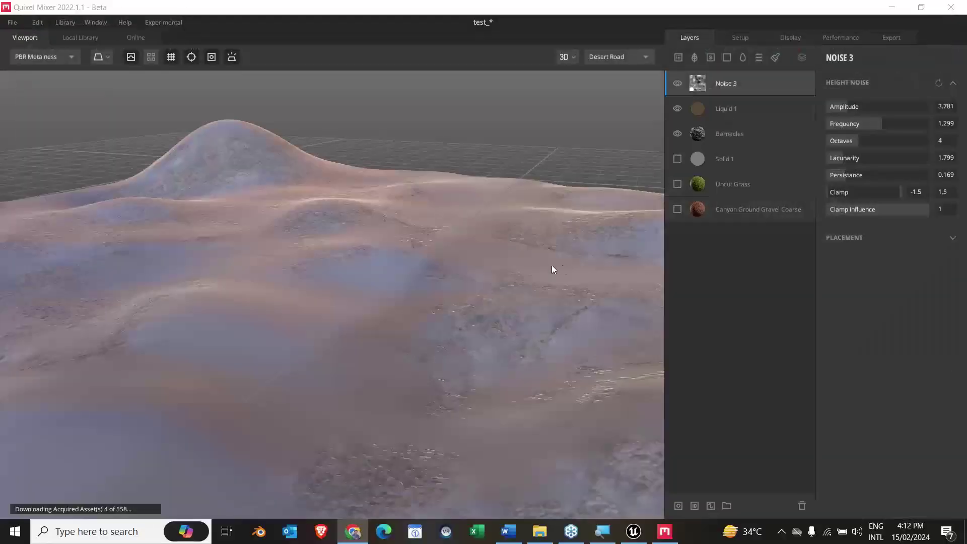
# Step: Back in Quixel Mixer, show the Uncut Grass layer and set the viewport's environment lighting to Indoors
pyautogui.click(673, 185)
pyautogui.moveTo(545, 283); pyautogui.dragTo(630, 326)
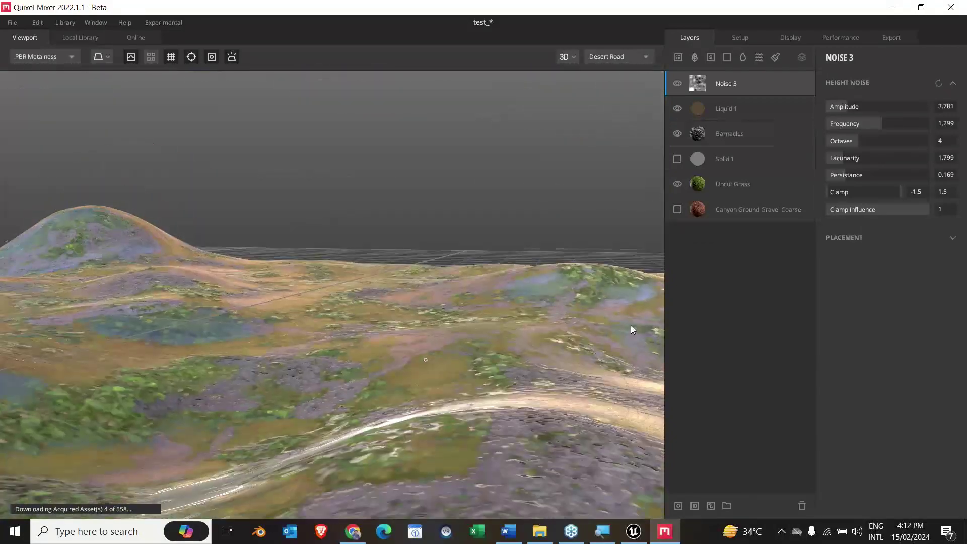
pyautogui.click(633, 58)
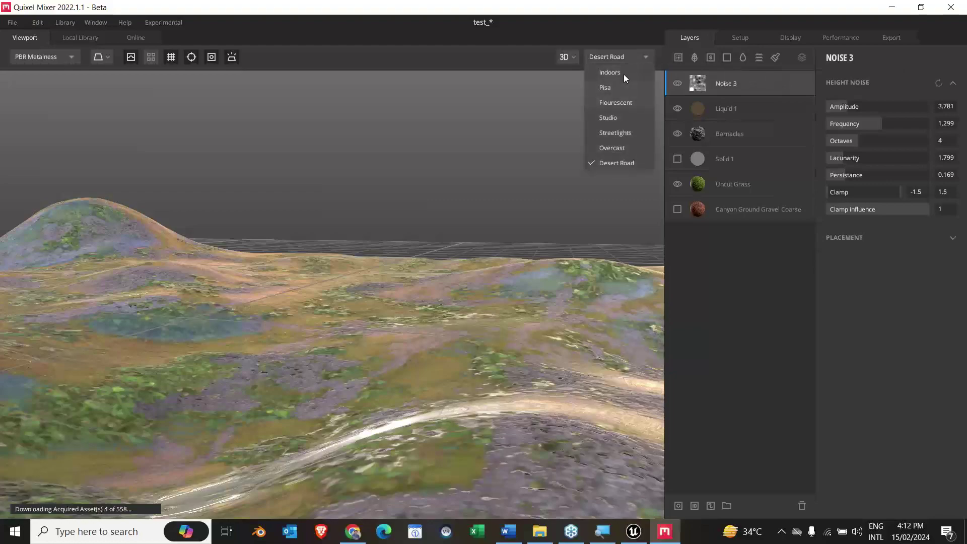
pyautogui.click(609, 72)
pyautogui.moveTo(464, 242); pyautogui.dragTo(587, 355)
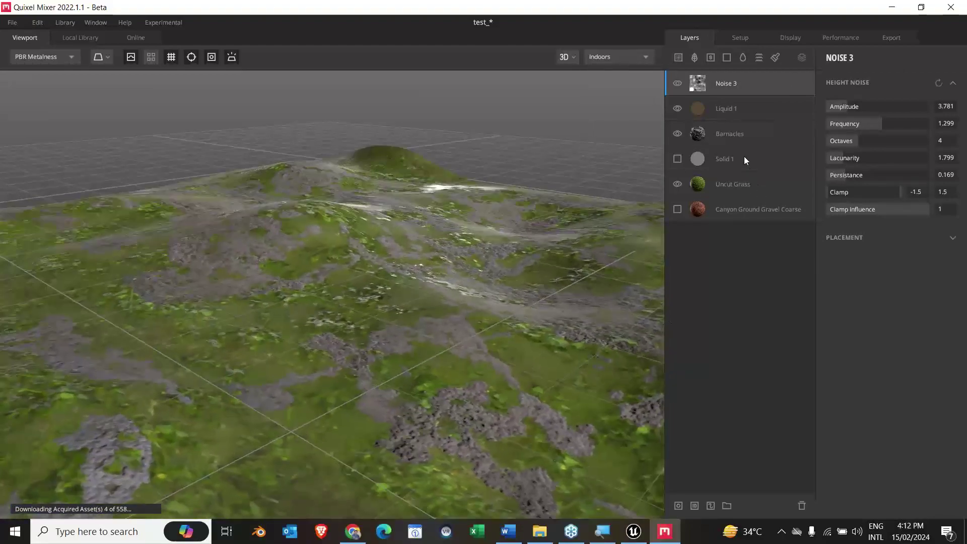
# Step: Set the noise layer's amplitude to 3.184, frequency 0.933, octaves 3, lacunarity 2.216, persistance 0.139 and lower clamp -0.359
pyautogui.click(726, 100)
pyautogui.click(735, 86)
pyautogui.moveTo(847, 109); pyautogui.dragTo(845, 178)
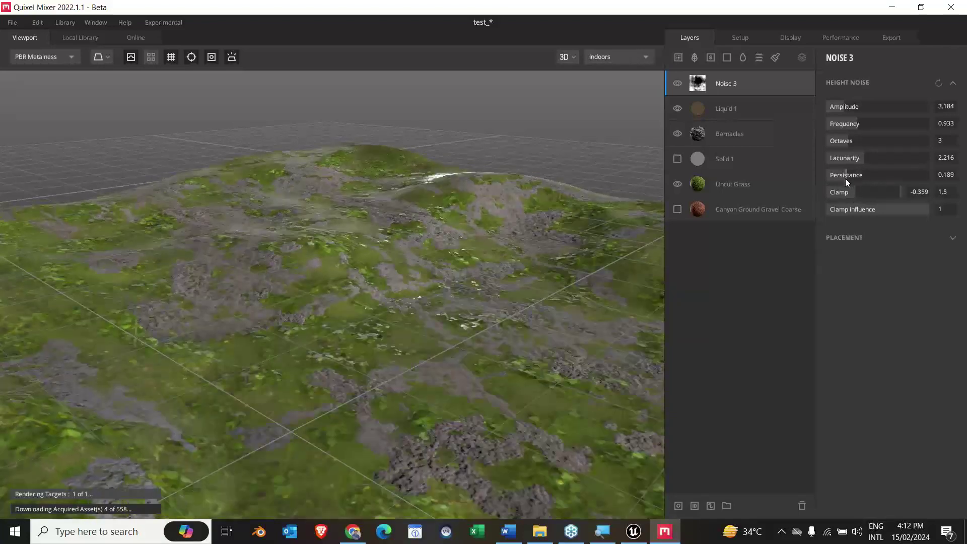
# Step: Tile the noise layer in both X and Y, with 4 repetitions in X and 3 in Y
pyautogui.click(941, 240)
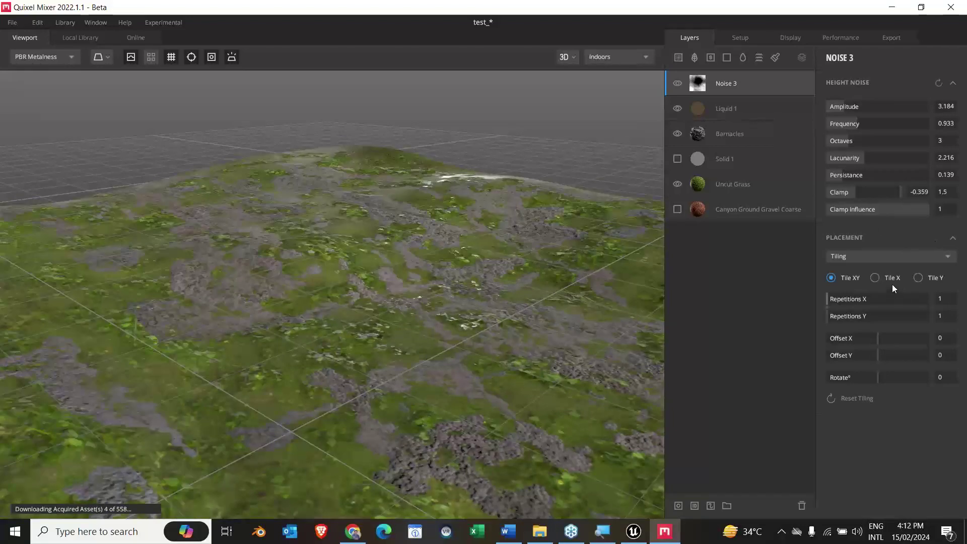
pyautogui.click(919, 277)
pyautogui.click(832, 278)
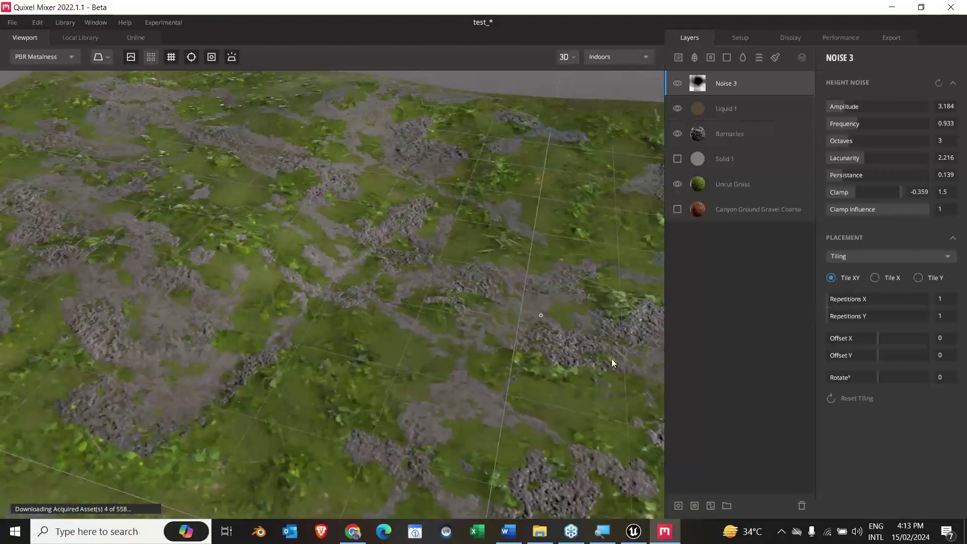
pyautogui.moveTo(869, 300); pyautogui.dragTo(861, 301)
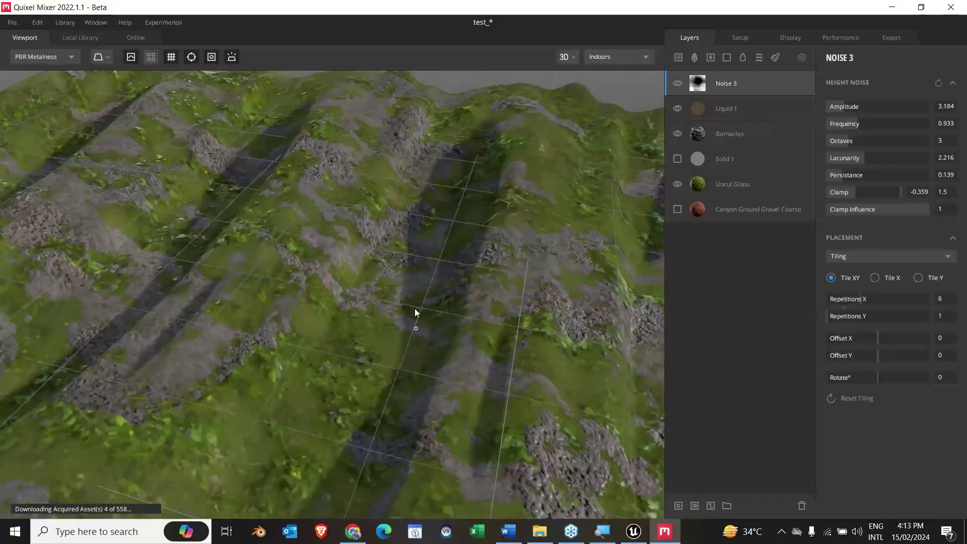
pyautogui.moveTo(415, 308); pyautogui.dragTo(516, 299)
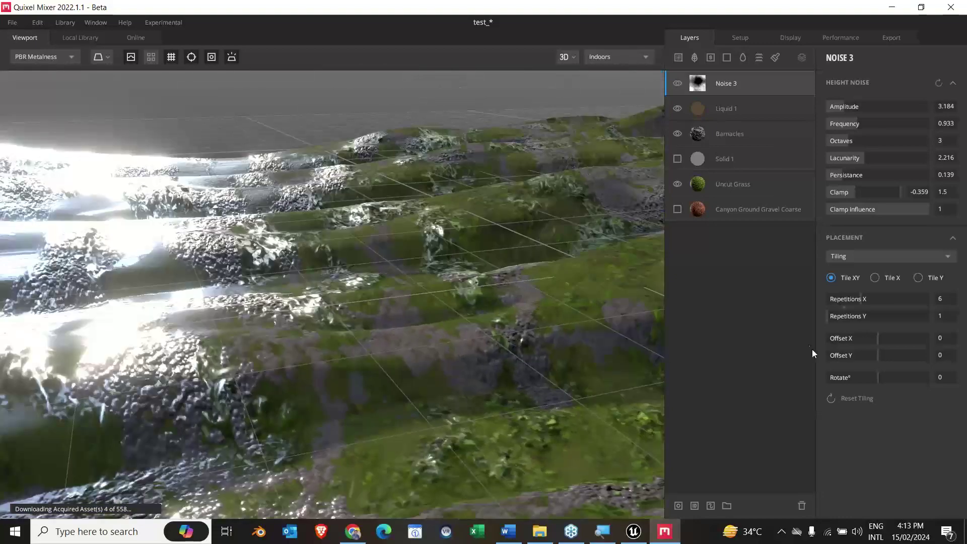
pyautogui.moveTo(862, 301); pyautogui.dragTo(844, 301)
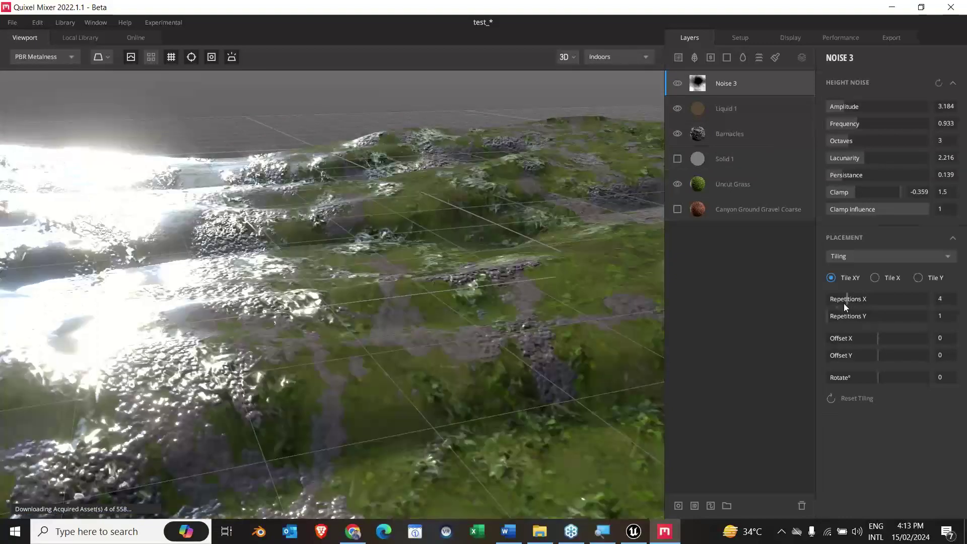
pyautogui.click(847, 317)
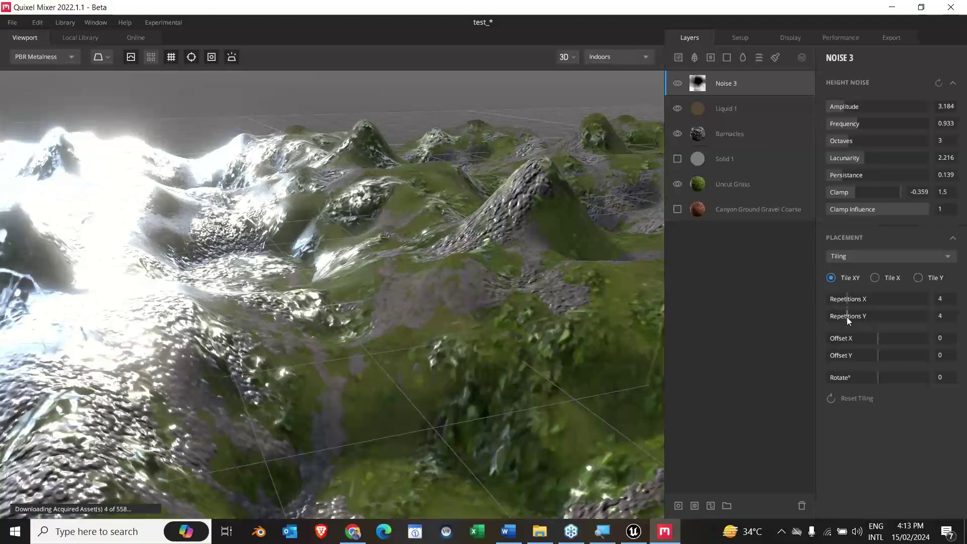
pyautogui.moveTo(842, 316); pyautogui.dragTo(842, 316)
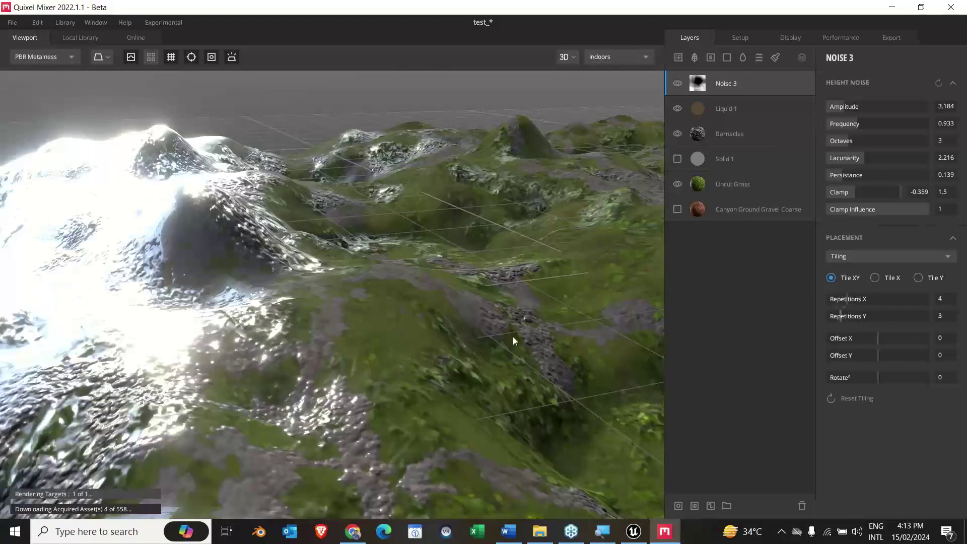
pyautogui.moveTo(513, 336); pyautogui.dragTo(475, 353)
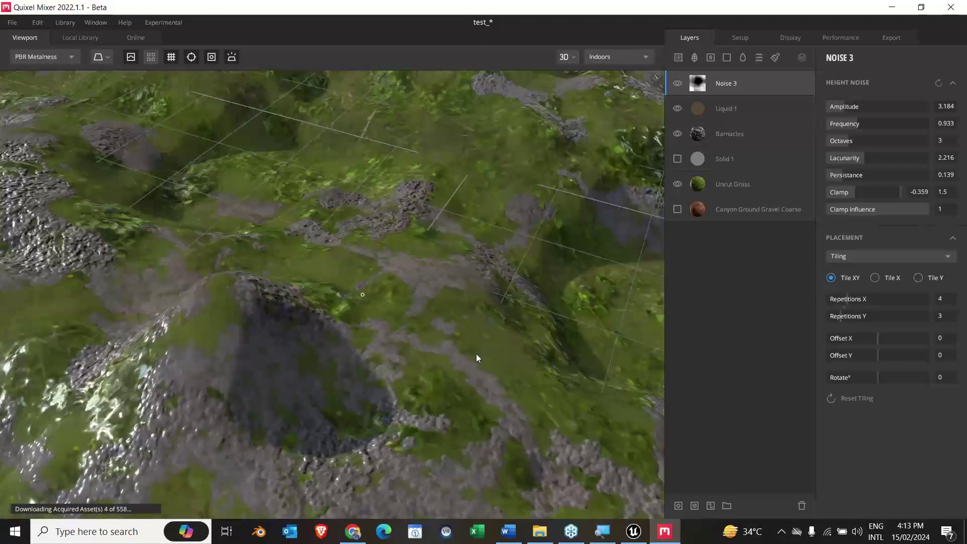
# Step: Add a second liquid layer and move it above the noise layer to the top of the stack
pyautogui.click(735, 109)
pyautogui.click(743, 58)
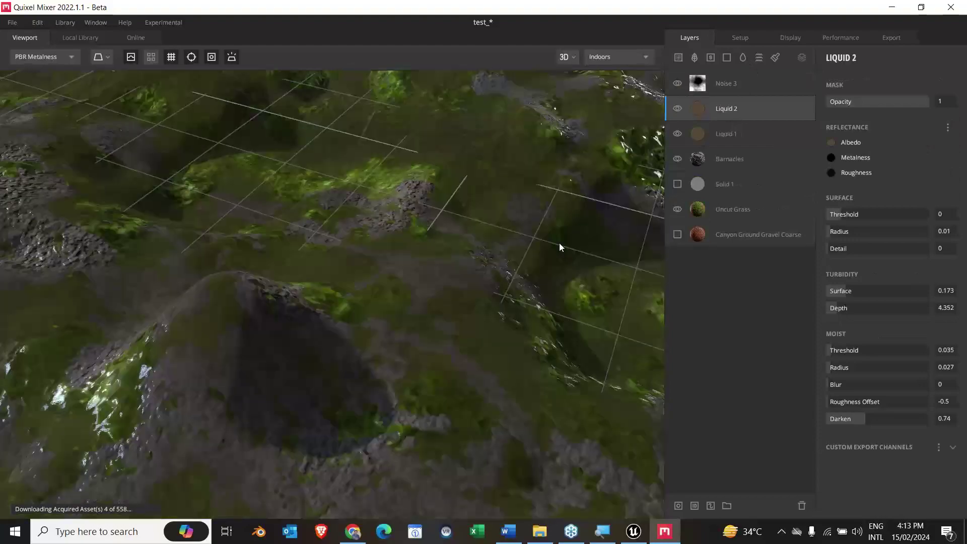
pyautogui.moveTo(491, 318); pyautogui.dragTo(465, 278)
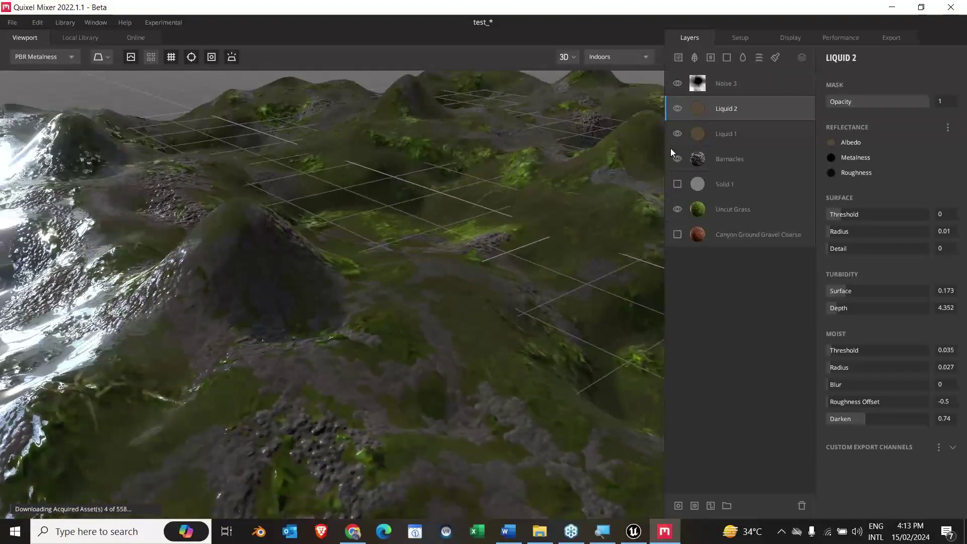
pyautogui.moveTo(721, 107); pyautogui.dragTo(721, 80)
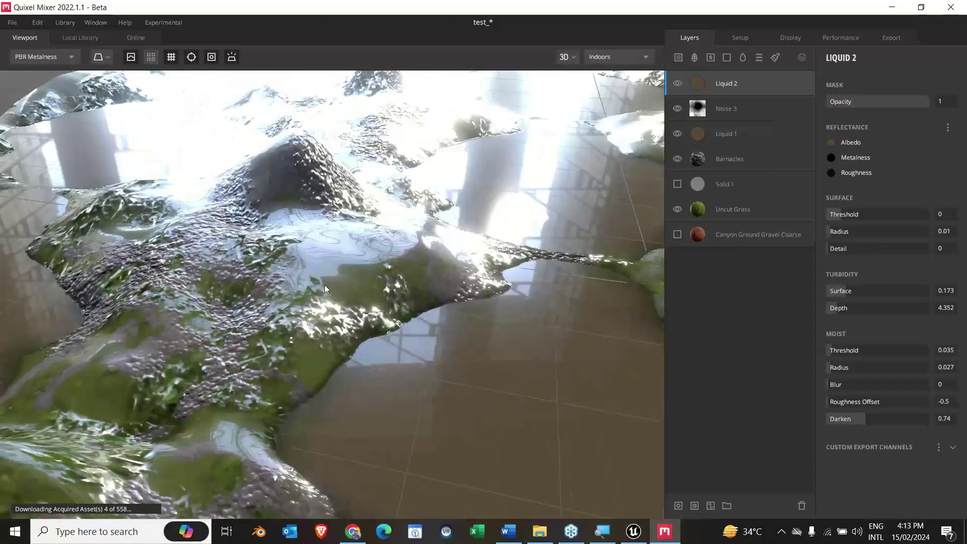
pyautogui.moveTo(324, 285); pyautogui.dragTo(431, 296)
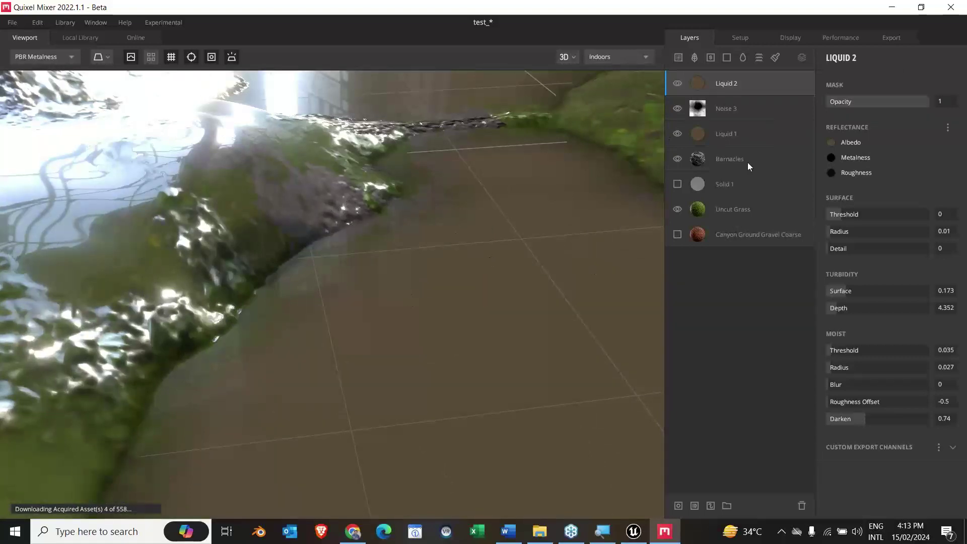
# Step: Set the new liquid layer's turbidity depth to 1.741 and change its albedo colour to a dark blue
pyautogui.click(748, 112)
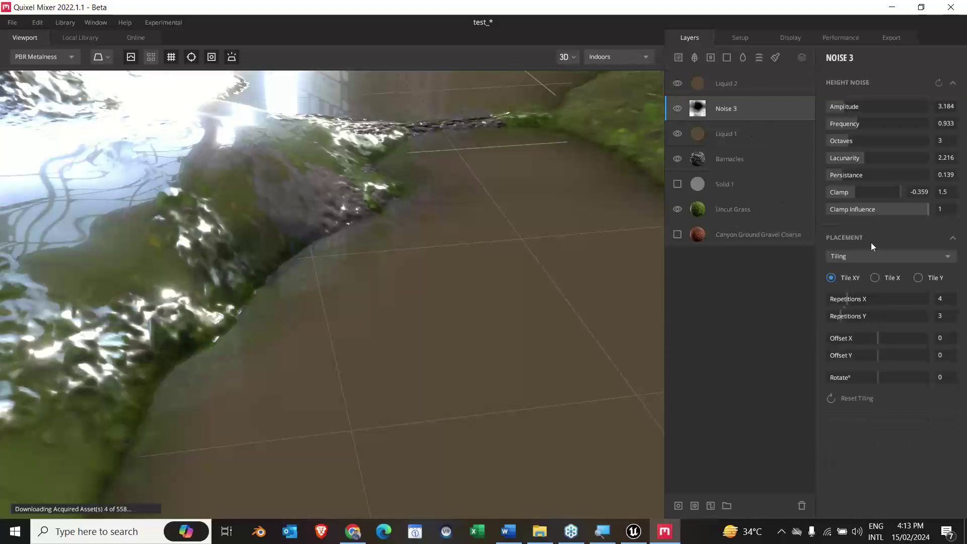
pyautogui.click(748, 86)
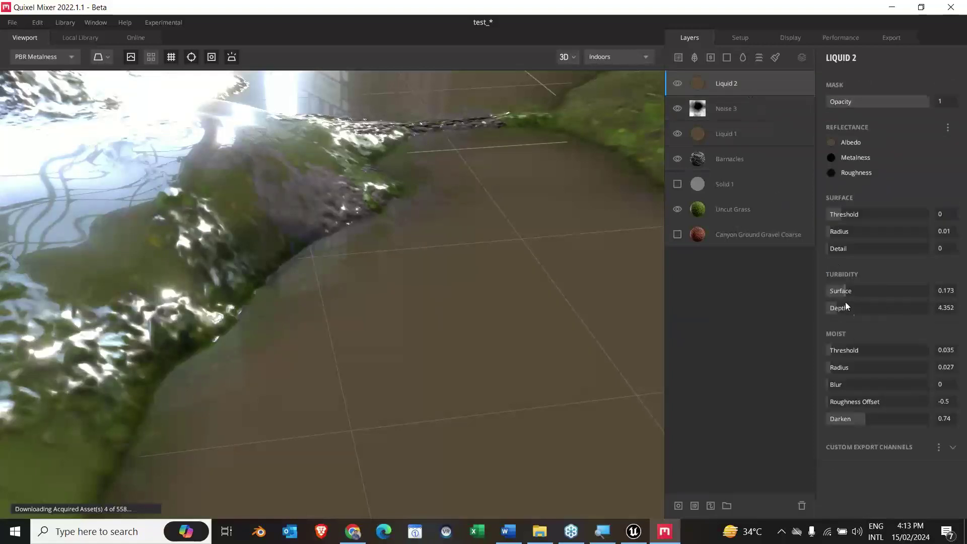
pyautogui.moveTo(838, 309); pyautogui.dragTo(830, 312)
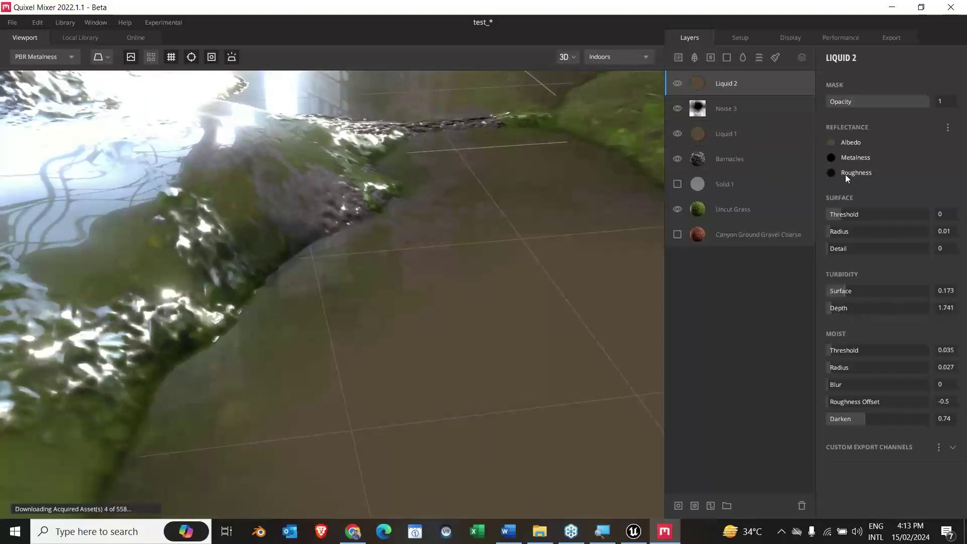
pyautogui.click(830, 142)
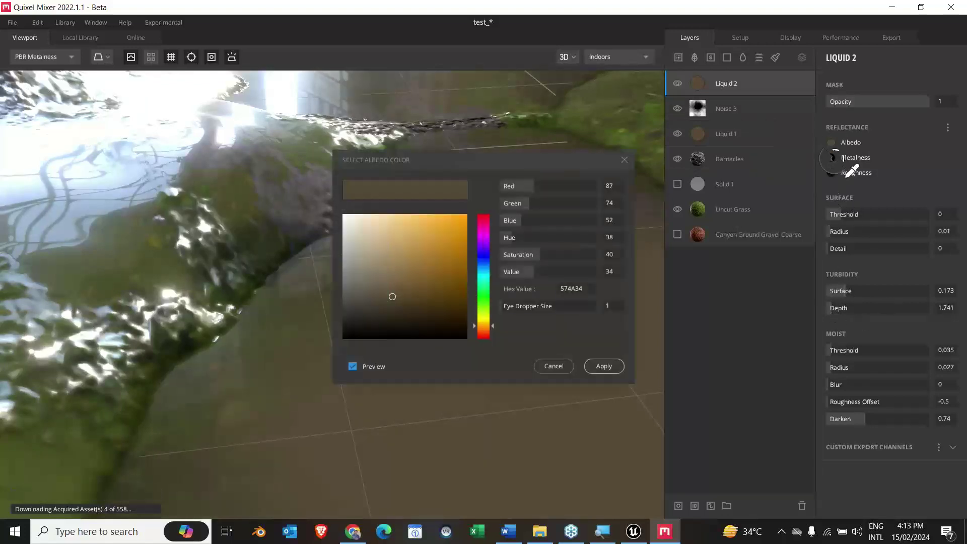
pyautogui.click(484, 267)
pyautogui.moveTo(460, 275); pyautogui.dragTo(417, 278)
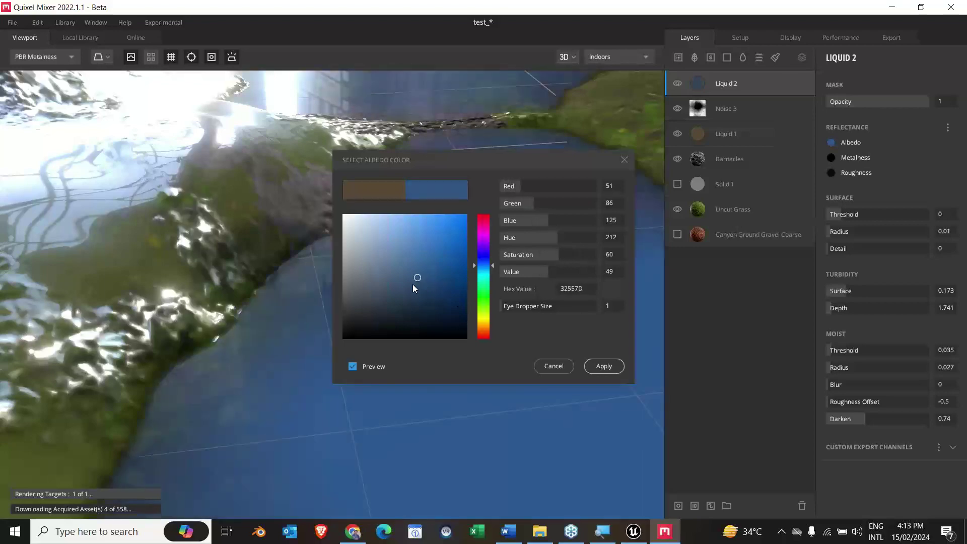
pyautogui.click(607, 364)
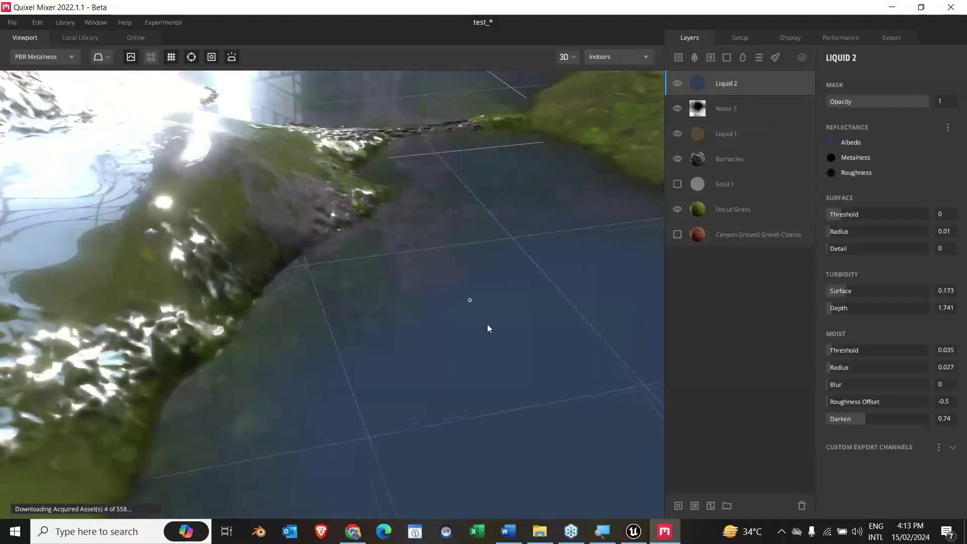
pyautogui.moveTo(488, 328); pyautogui.dragTo(383, 333)
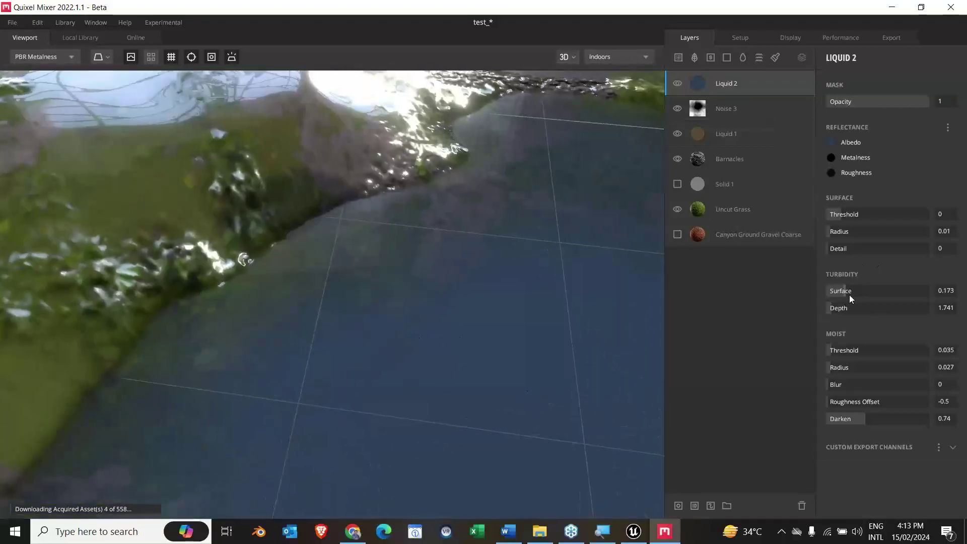
# Step: Set the blue liquid layer's turbidity surface to 0.09, turbidity depth to 6.716 and surface threshold to 0.855
pyautogui.moveTo(851, 290); pyautogui.dragTo(841, 311)
pyautogui.click(836, 293)
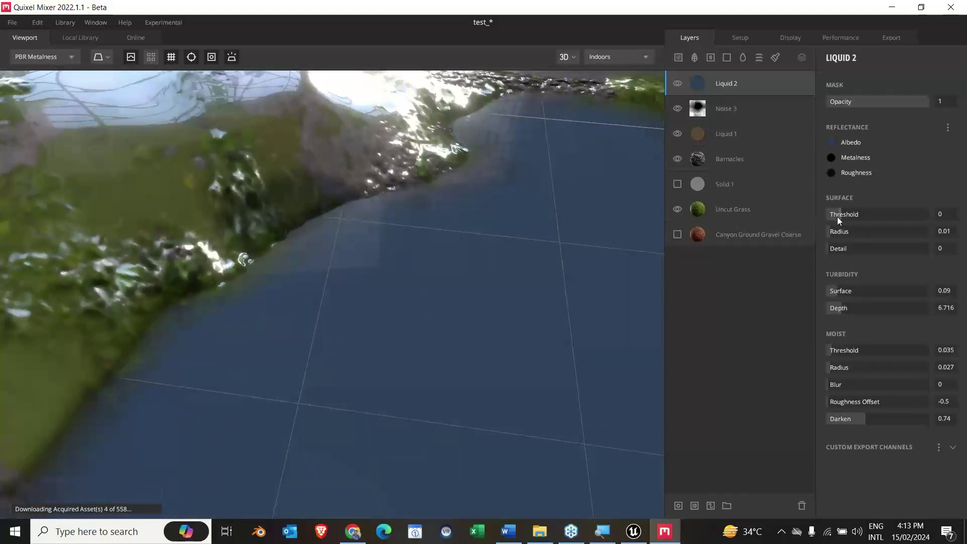
pyautogui.moveTo(836, 216); pyautogui.dragTo(845, 219)
pyautogui.moveTo(548, 290); pyautogui.dragTo(219, 167)
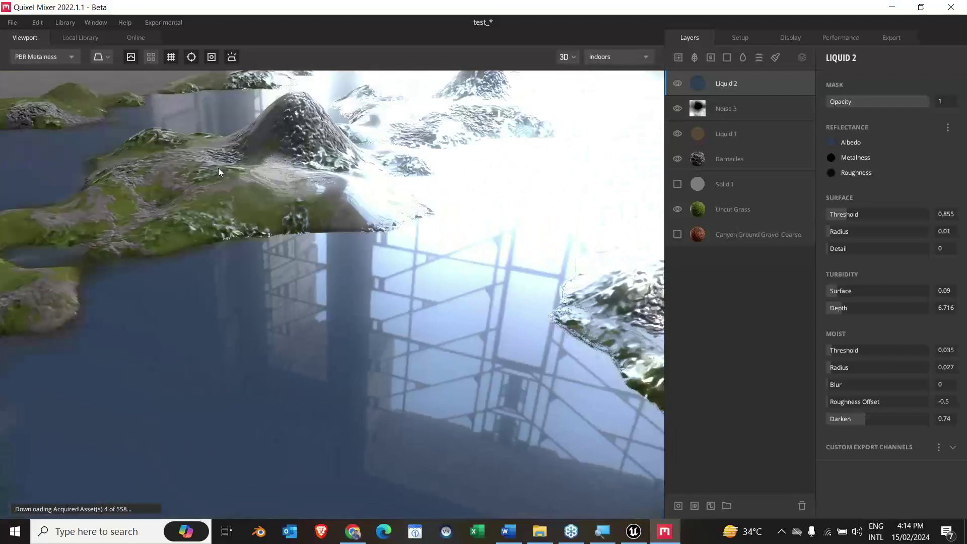
# Step: Set the first liquid layer's turbidity surface to 0.085, and the noise layer's amplitude to 1.89 and frequency to 0.701
pyautogui.click(743, 137)
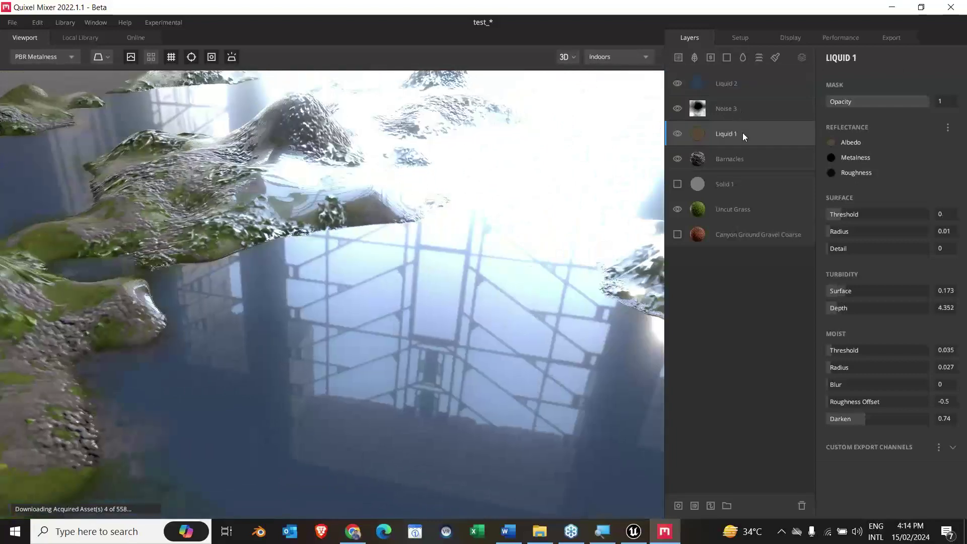
pyautogui.moveTo(852, 295); pyautogui.dragTo(818, 291)
pyautogui.click(732, 112)
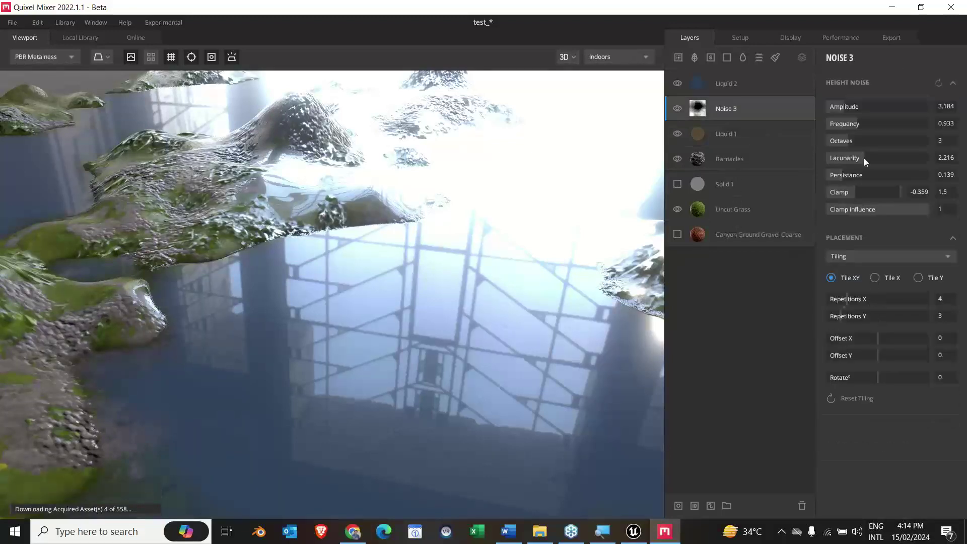
pyautogui.moveTo(843, 110)
pyautogui.mouseDown()
pyautogui.moveTo(830, 113)
pyautogui.moveTo(841, 126)
pyautogui.mouseUp()
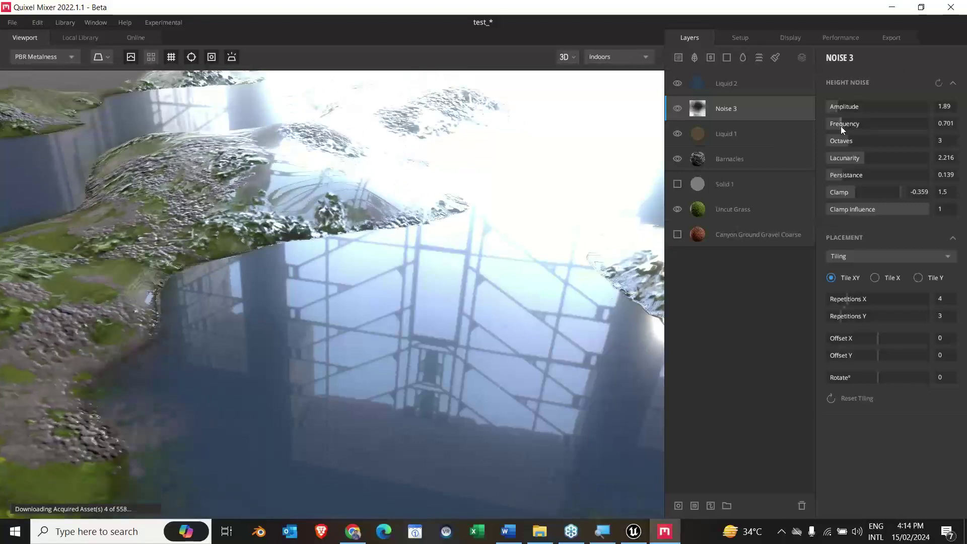
# Step: Raise the Barnacles layer's height to 9.851
pyautogui.click(743, 134)
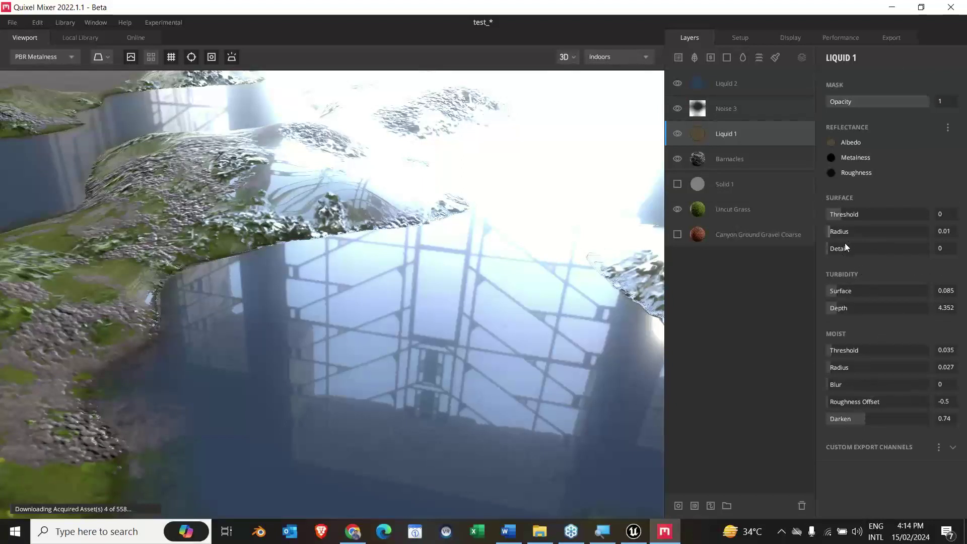
pyautogui.click(739, 160)
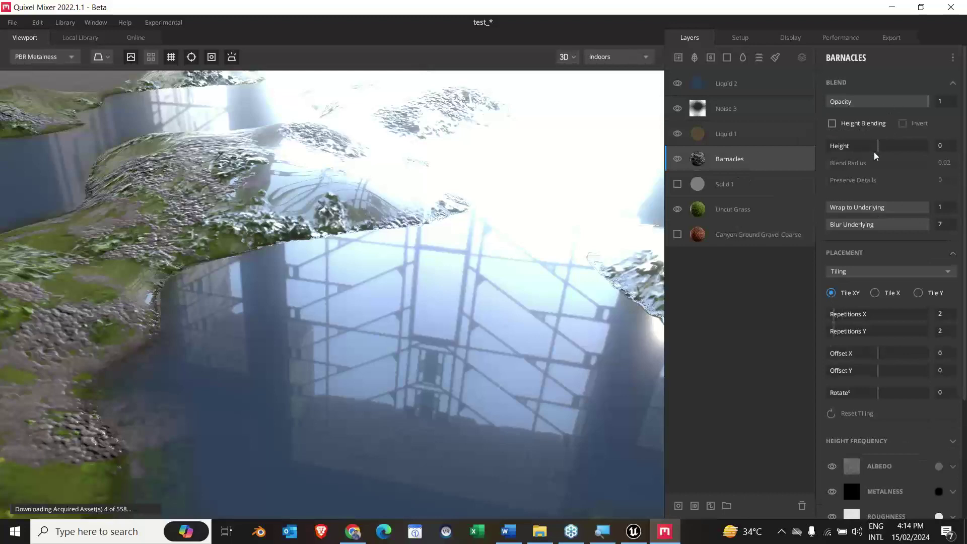
pyautogui.moveTo(875, 156); pyautogui.dragTo(902, 156)
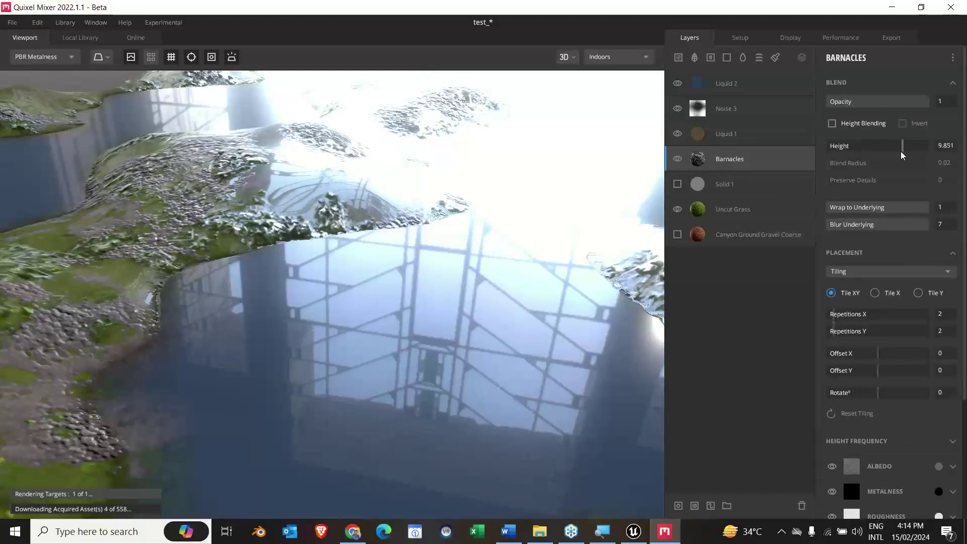
# Step: Set the first liquid layer's surface threshold to -0.211, turbidity surface to 0.229 and turbidity depth to 12.93
pyautogui.click(726, 134)
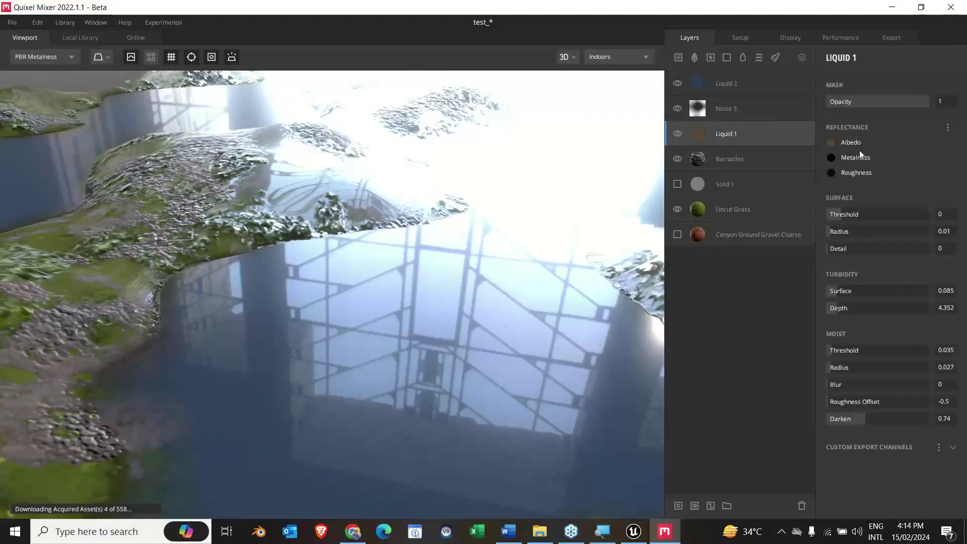
pyautogui.moveTo(840, 208); pyautogui.dragTo(837, 218)
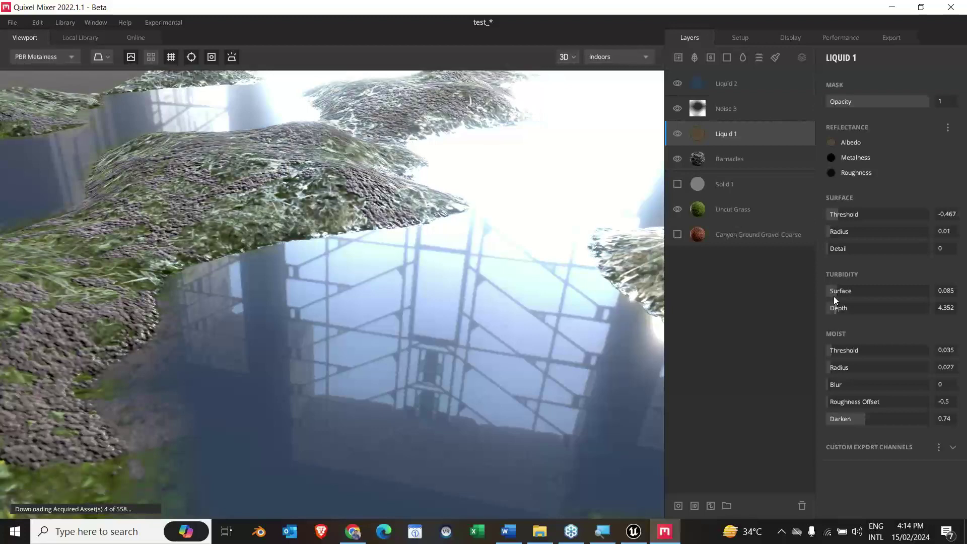
pyautogui.moveTo(836, 289); pyautogui.dragTo(846, 311)
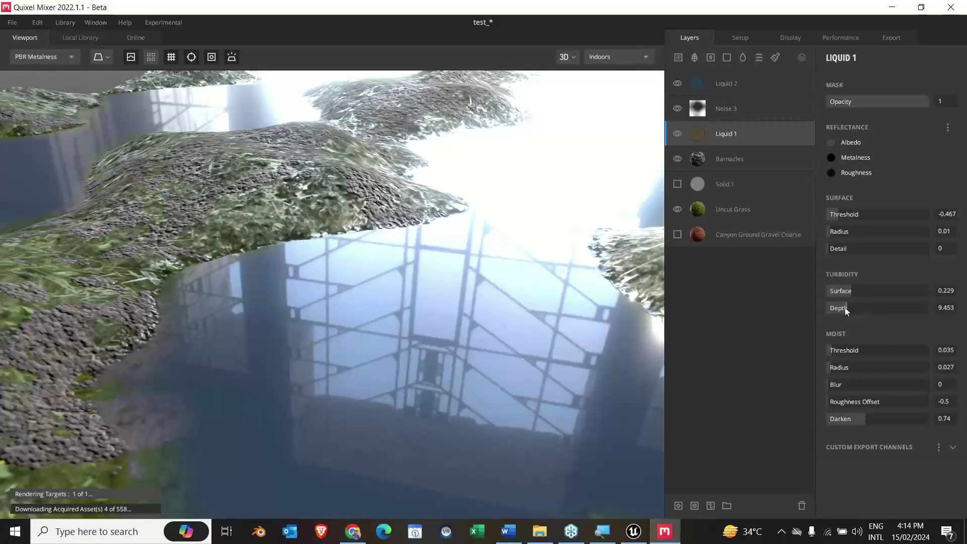
pyautogui.moveTo(839, 211); pyautogui.dragTo(839, 218)
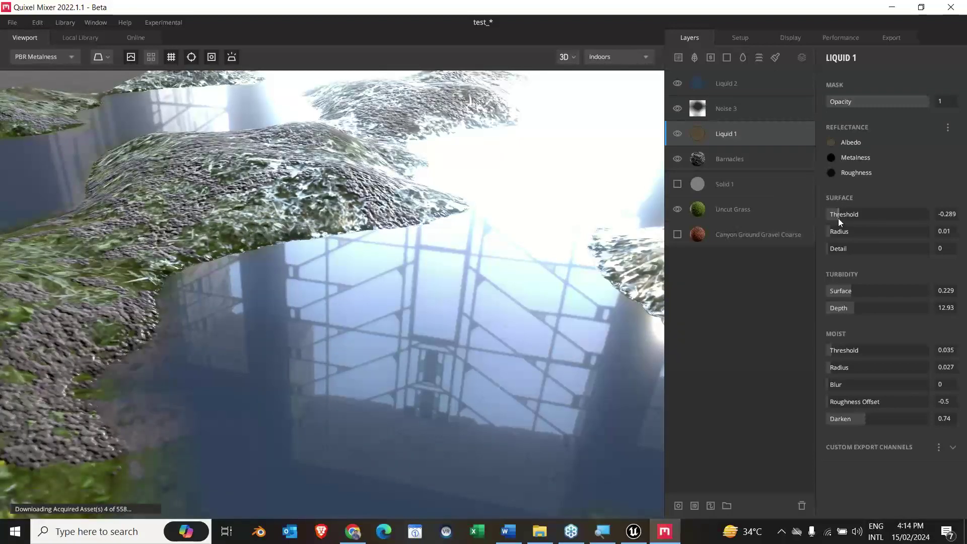
pyautogui.click(838, 219)
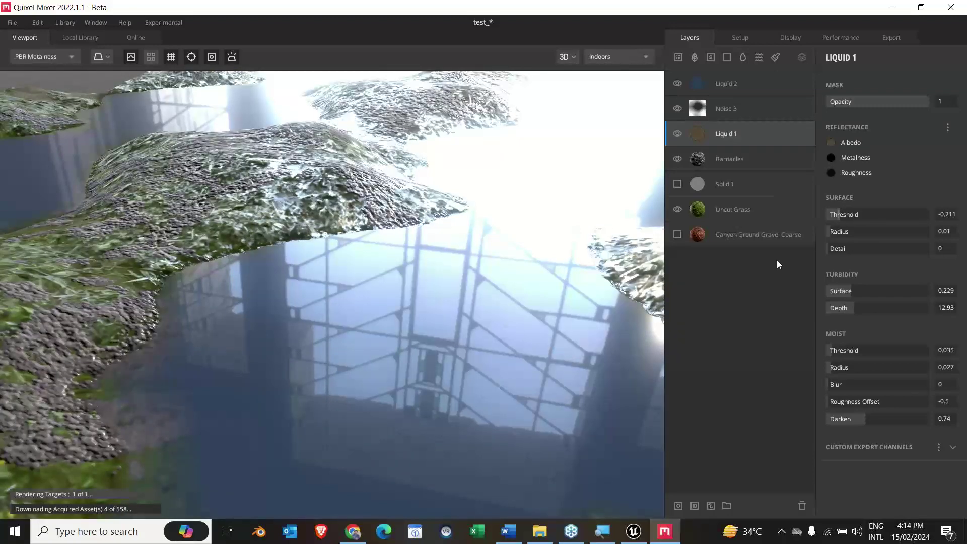
# Step: Preview the terrain as a repeating tile and add a paint layer above the blue liquid layer
pyautogui.moveTo(336, 277)
pyautogui.mouseDown()
pyautogui.moveTo(432, 313)
pyautogui.moveTo(425, 335)
pyautogui.moveTo(367, 367)
pyautogui.moveTo(376, 317)
pyautogui.moveTo(449, 356)
pyautogui.mouseUp()
pyautogui.scroll(-5, 453, 355)
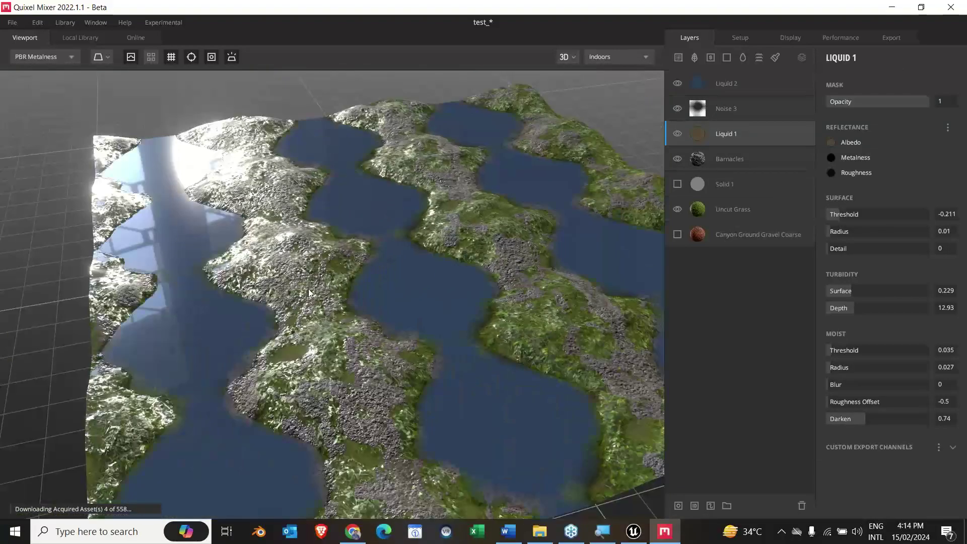
pyautogui.moveTo(378, 296); pyautogui.dragTo(428, 272)
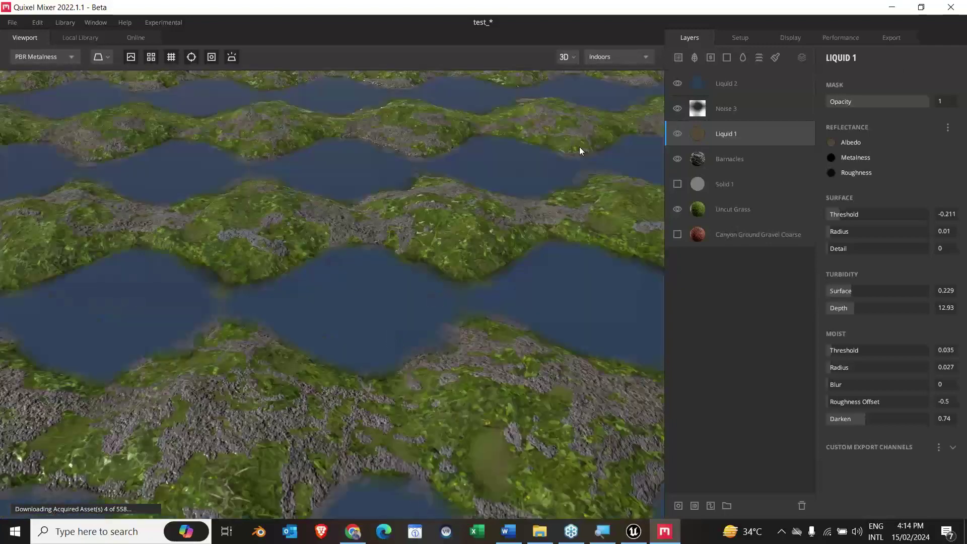
pyautogui.click(747, 85)
pyautogui.click(775, 57)
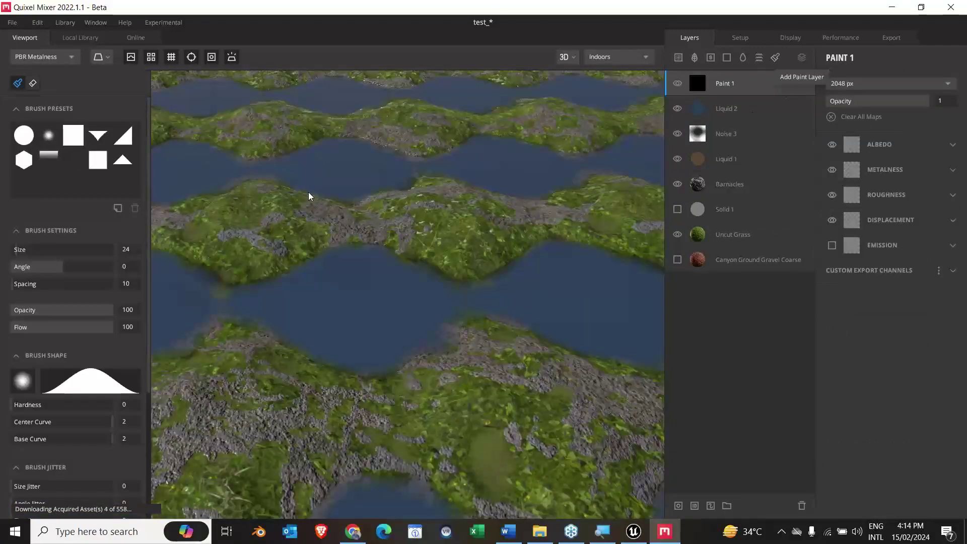
# Step: Paint soft grey strokes over one hill and its shoreline on the paint layer with a size 24 brush
pyautogui.moveTo(291, 177); pyautogui.dragTo(329, 218)
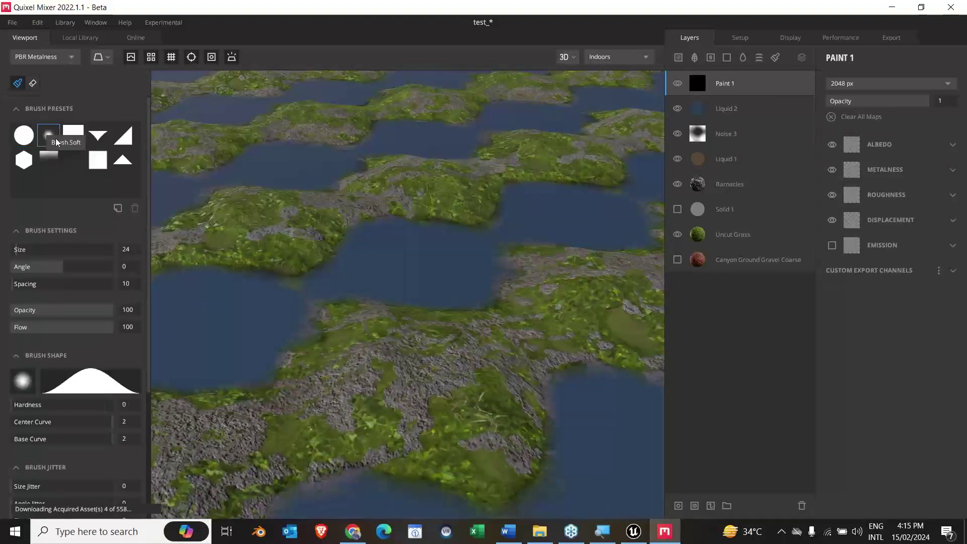
pyautogui.moveTo(263, 183)
pyautogui.mouseDown()
pyautogui.moveTo(285, 196)
pyautogui.moveTo(257, 231)
pyautogui.mouseUp()
pyautogui.keyDown('alt'); pyautogui.moveTo(257, 231); pyautogui.dragTo(403, 286, button='right'); pyautogui.keyUp('alt')
pyautogui.keyDown('alt'); pyautogui.moveTo(403, 287); pyautogui.dragTo(410, 443, button='middle'); pyautogui.keyUp('alt')
pyautogui.keyDown('alt'); pyautogui.moveTo(332, 313); pyautogui.dragTo(696, 478, button='right'); pyautogui.keyUp('alt')
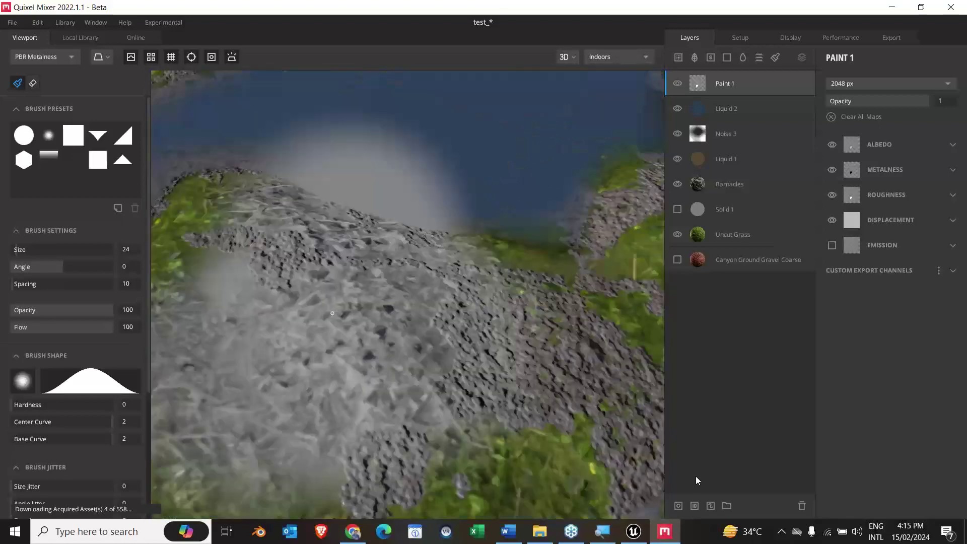
pyautogui.moveTo(531, 386)
pyautogui.keyDown('alt'); pyautogui.mouseDown()
pyautogui.moveTo(459, 370)
pyautogui.moveTo(443, 354)
pyautogui.mouseUp(); pyautogui.keyUp('alt')
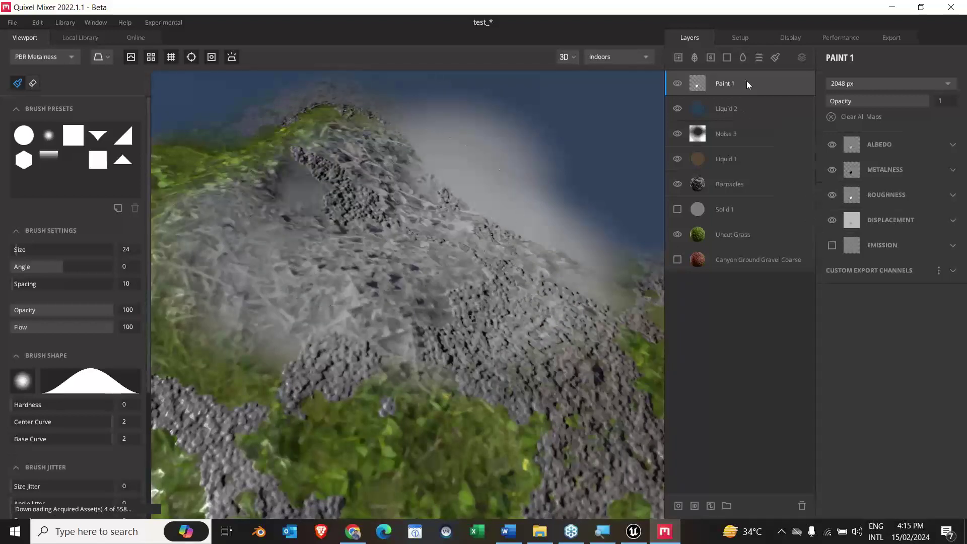
# Step: Erase part of the grey paint on the hill's upper slope, using the size 24 brush on the paint layer
pyautogui.click(740, 108)
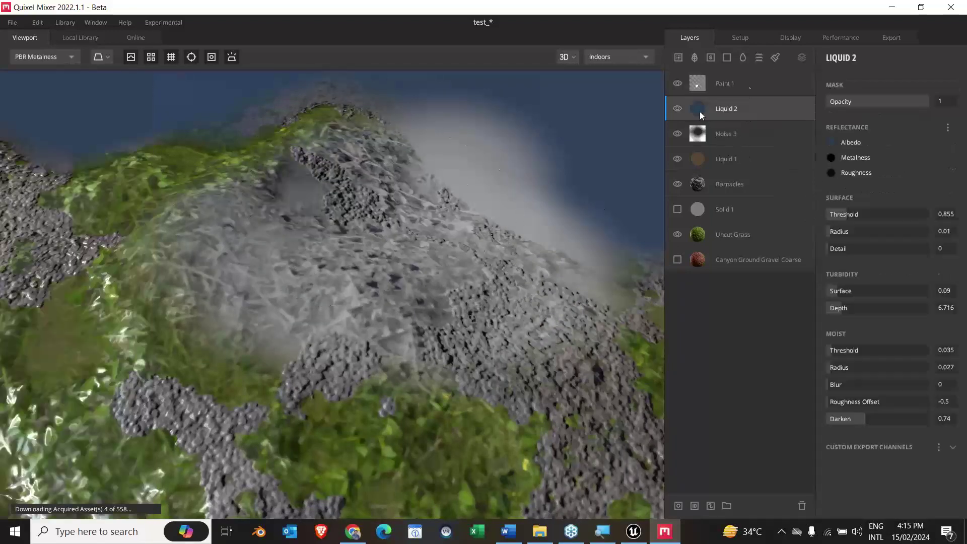
pyautogui.click(739, 90)
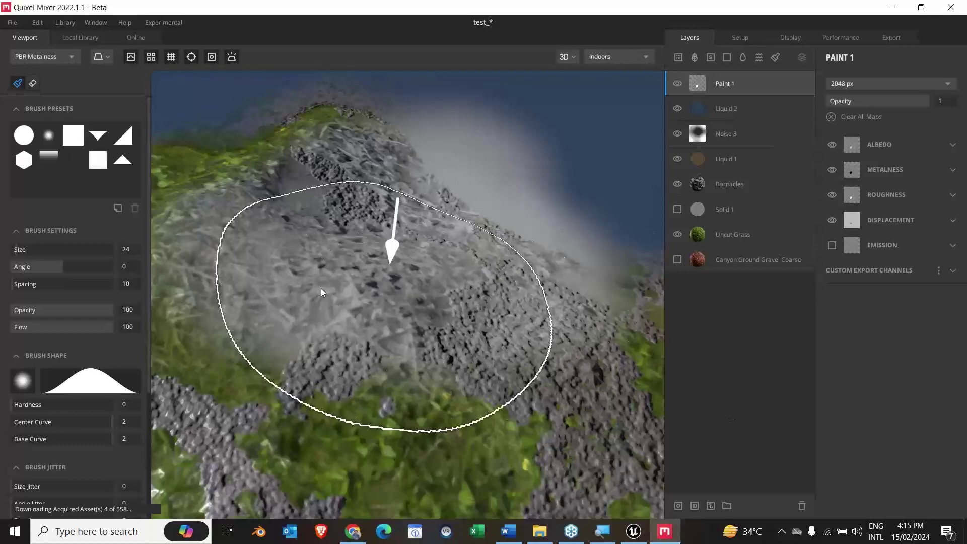
pyautogui.scroll(-5, 327, 272)
pyautogui.moveTo(475, 162)
pyautogui.keyDown('alt'); pyautogui.mouseDown()
pyautogui.moveTo(593, 172)
pyautogui.moveTo(626, 151)
pyautogui.moveTo(491, 206)
pyautogui.moveTo(306, 183)
pyautogui.moveTo(406, 276)
pyautogui.moveTo(352, 217)
pyautogui.moveTo(264, 227)
pyautogui.moveTo(261, 292)
pyautogui.mouseUp(); pyautogui.keyUp('alt')
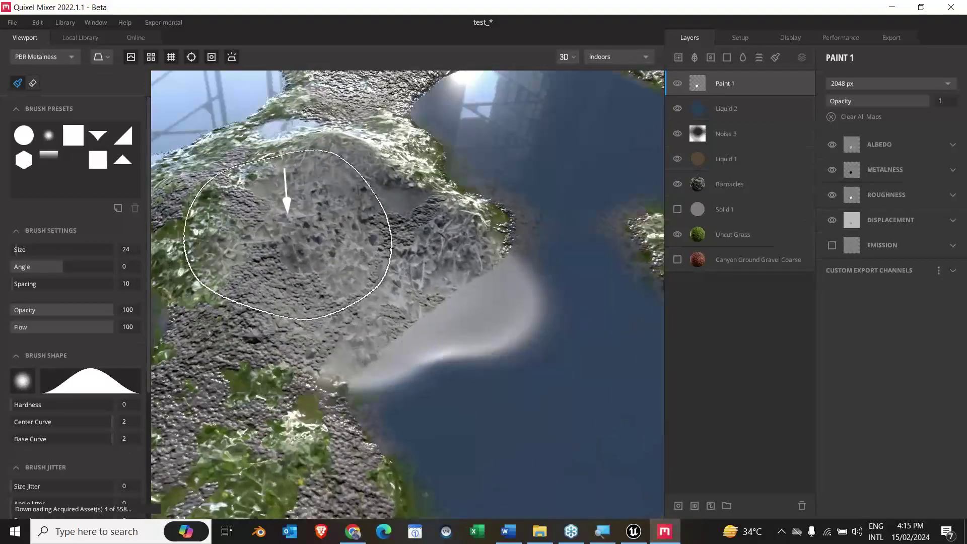
pyautogui.click(32, 83)
pyautogui.moveTo(301, 154)
pyautogui.mouseDown()
pyautogui.moveTo(307, 184)
pyautogui.moveTo(262, 222)
pyautogui.mouseUp()
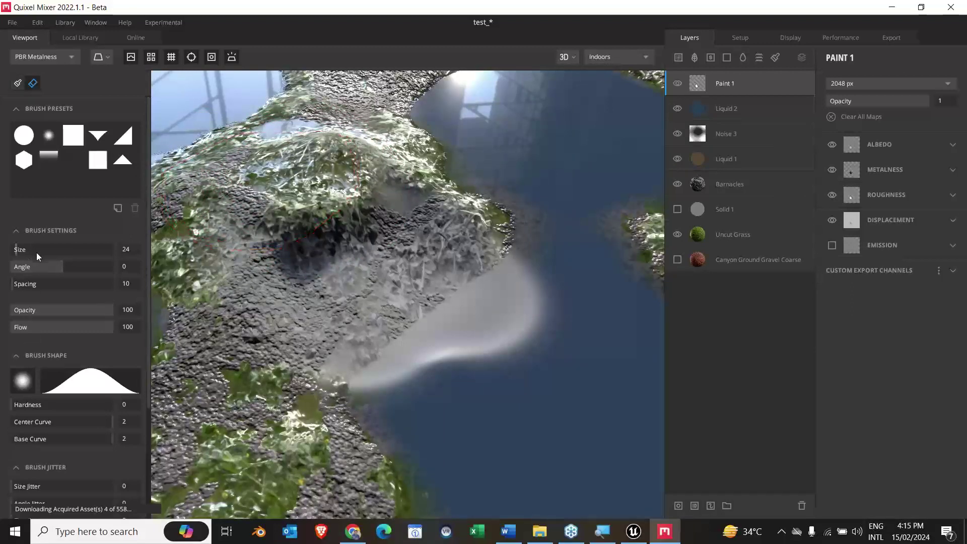
pyautogui.scroll(-5, 76, 402)
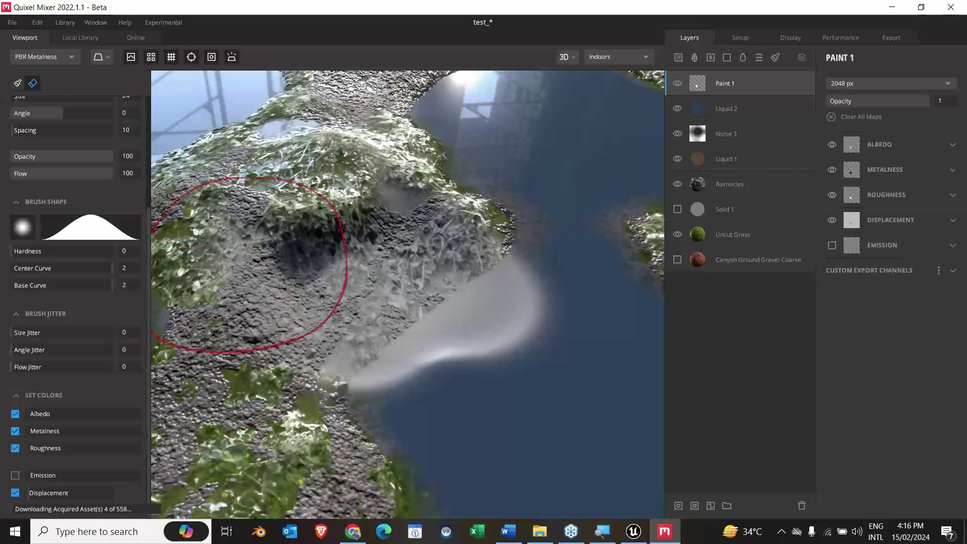
# Step: Create a new mix named Untitled at 2048 px working resolution, without saving the changes to the current mix
pyautogui.click(17, 22)
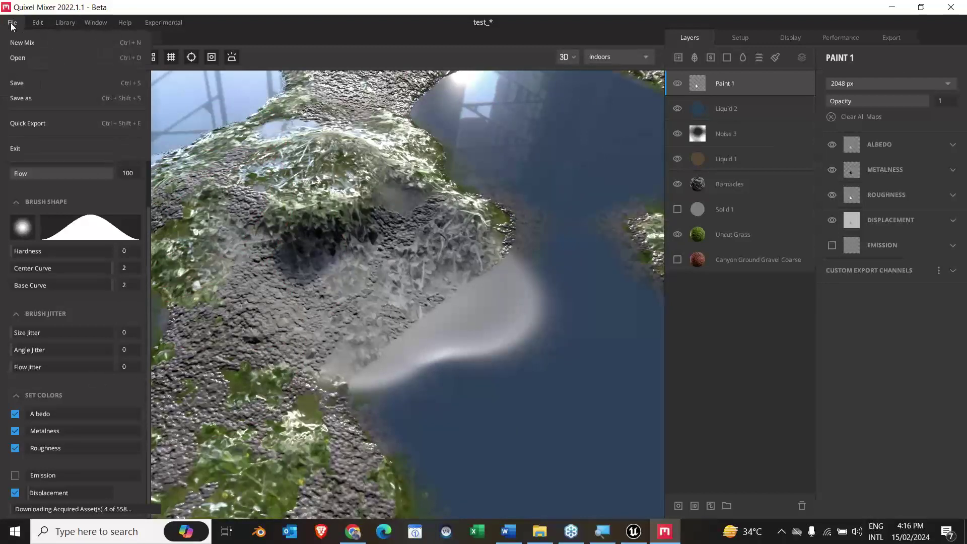
pyautogui.click(56, 45)
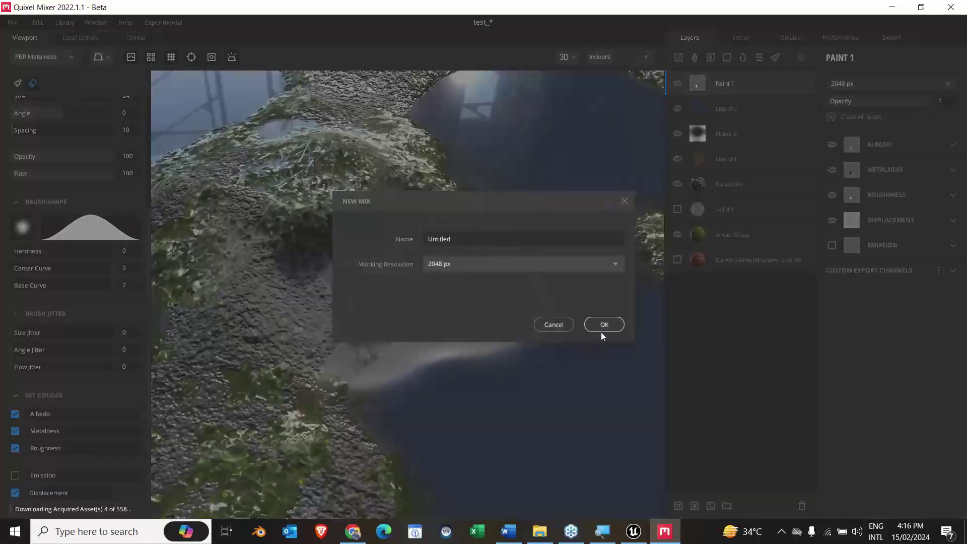
pyautogui.click(597, 325)
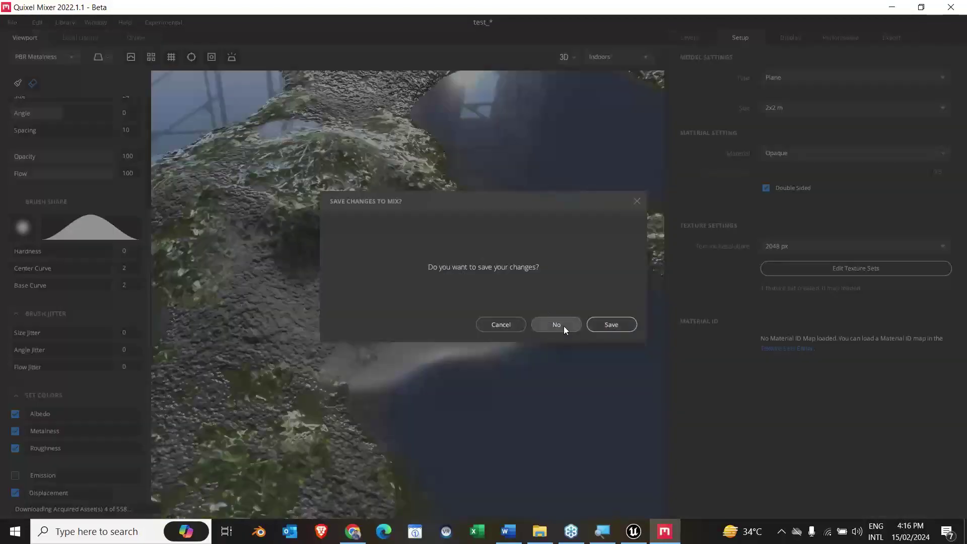
pyautogui.click(556, 325)
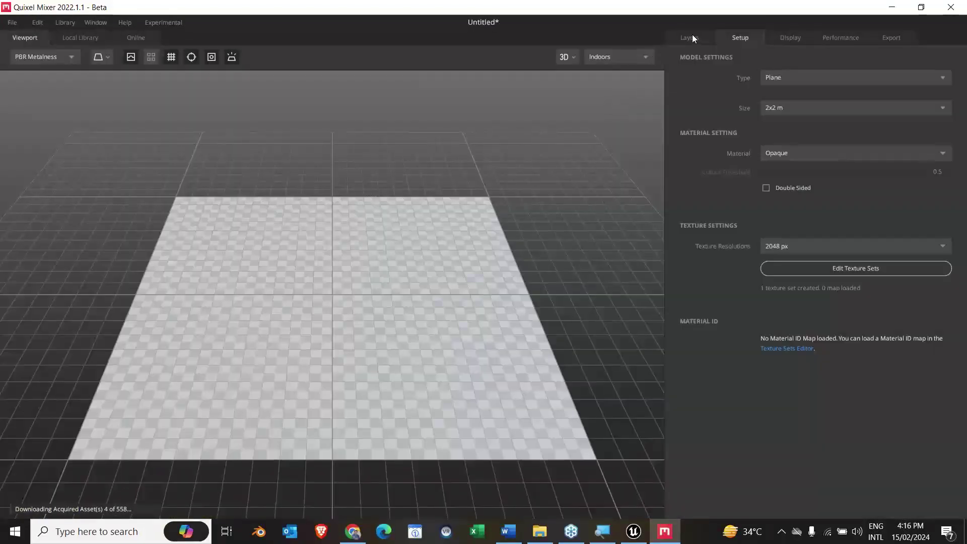
# Step: Browse the online Bush category filtered to surfaces and start downloading Gigantic Shrubland Terrain
pyautogui.click(691, 36)
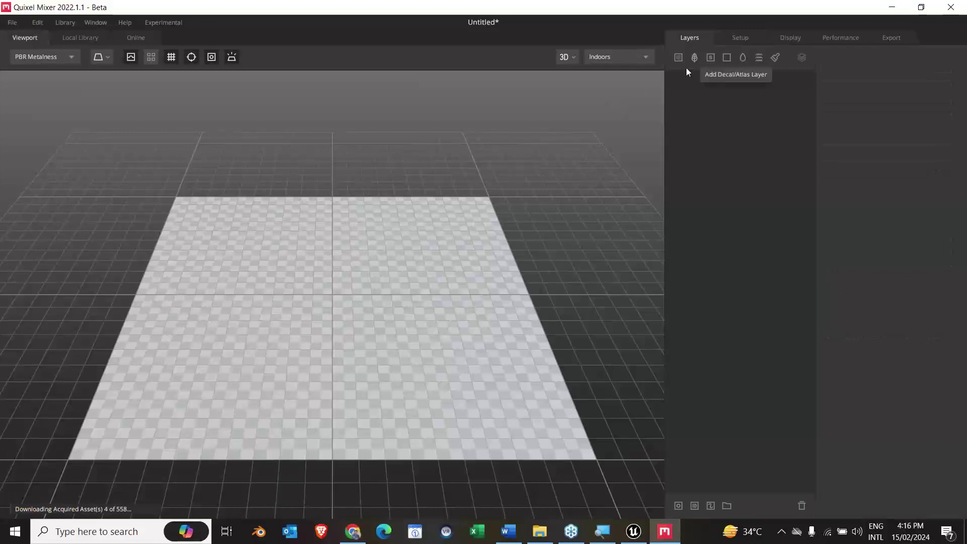
pyautogui.click(678, 59)
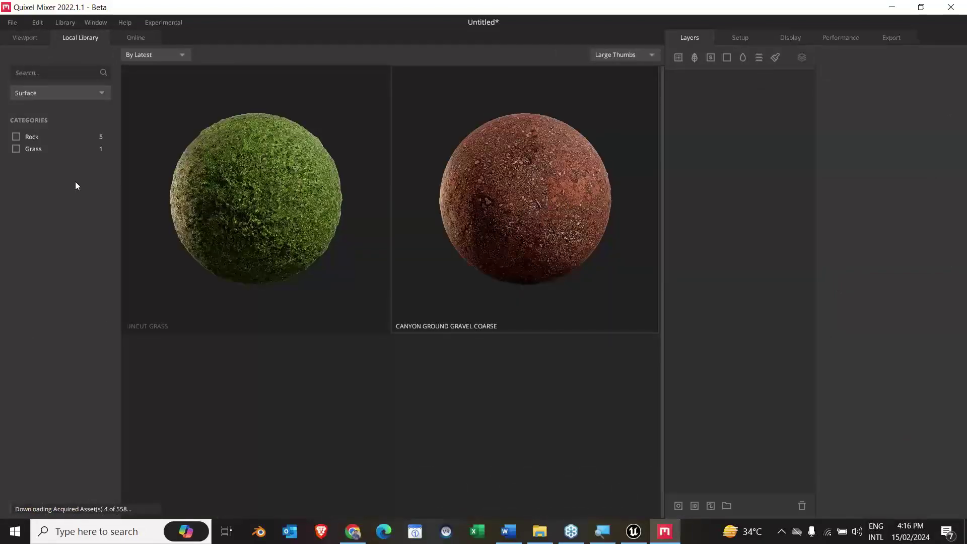
pyautogui.click(137, 36)
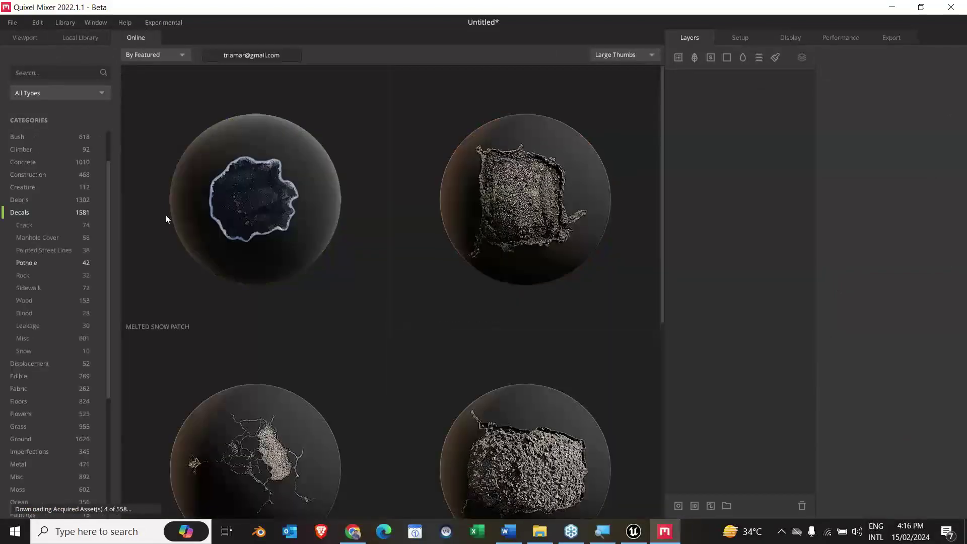
pyautogui.click(26, 143)
pyautogui.click(48, 94)
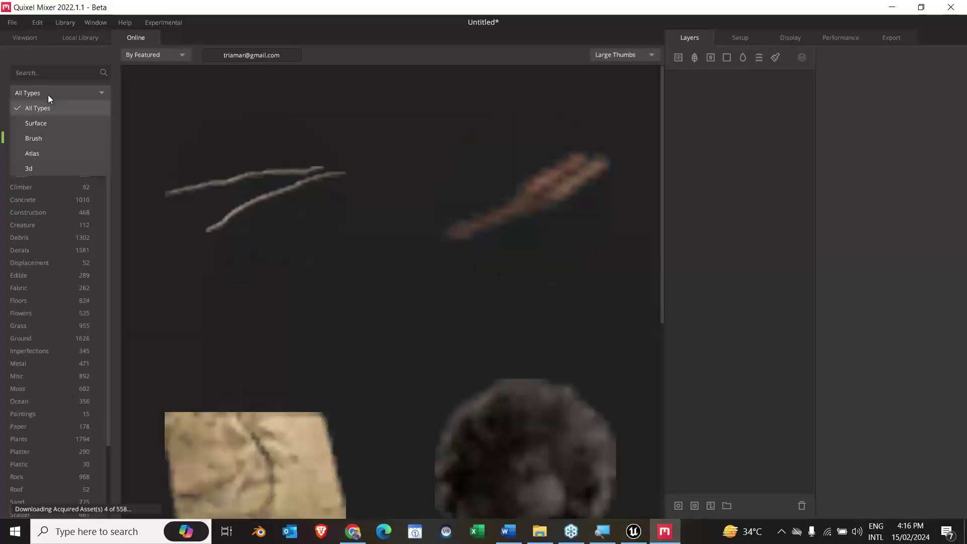
pyautogui.click(46, 124)
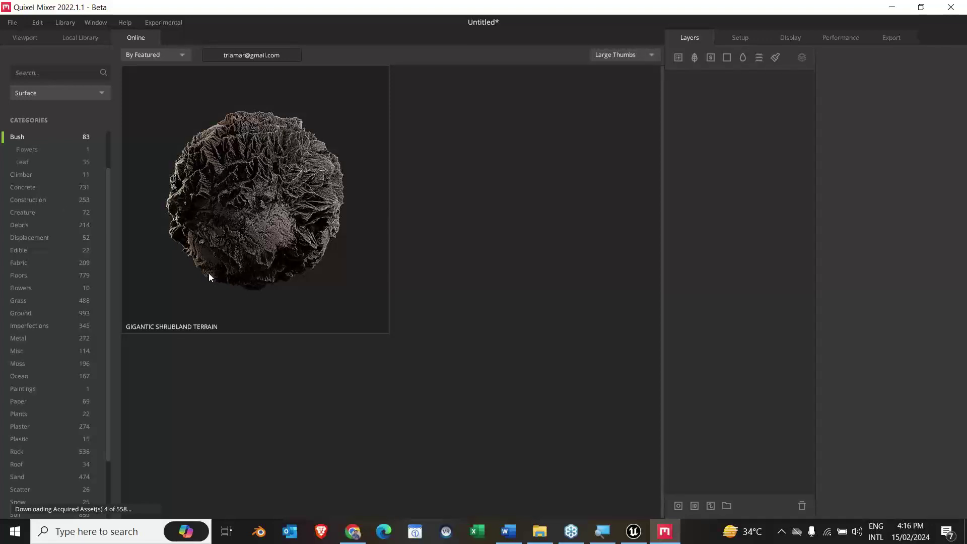
pyautogui.click(276, 207)
pyautogui.click(681, 405)
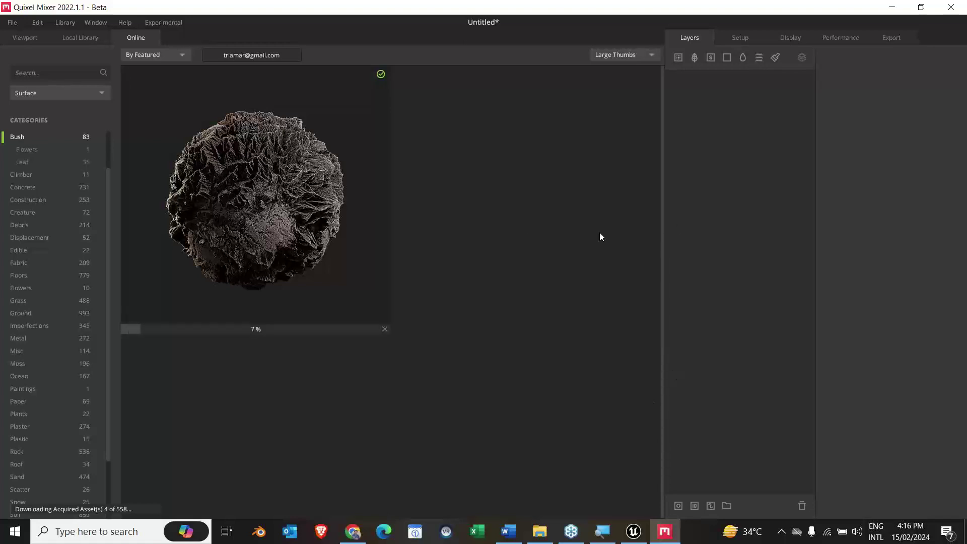
# Step: Check the local library's surfaces for the downloaded terrain and return to the empty plane
pyautogui.click(30, 37)
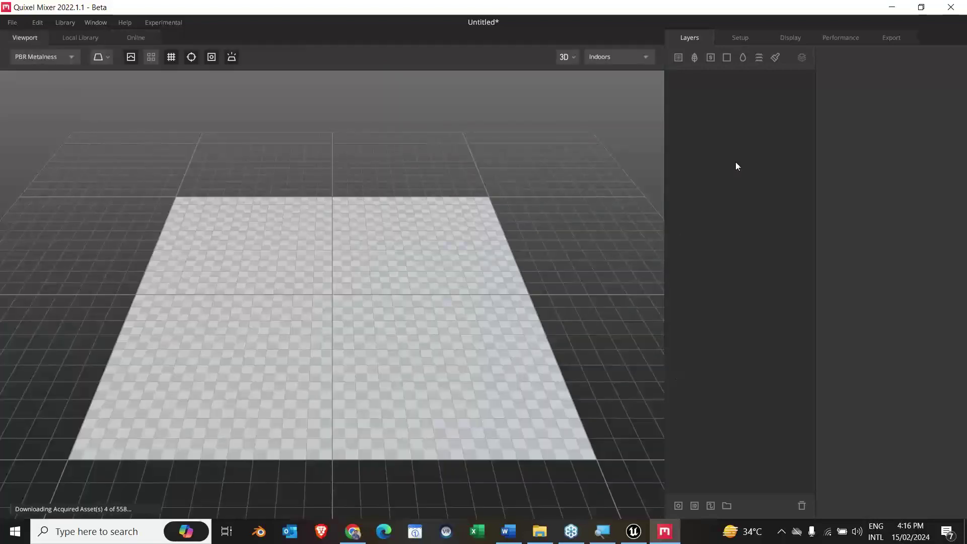
pyautogui.click(683, 59)
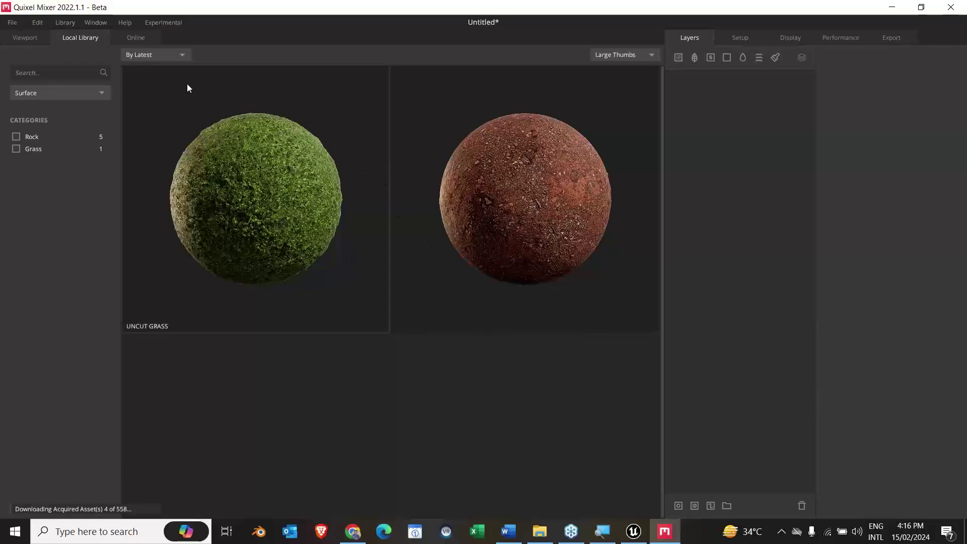
pyautogui.click(18, 40)
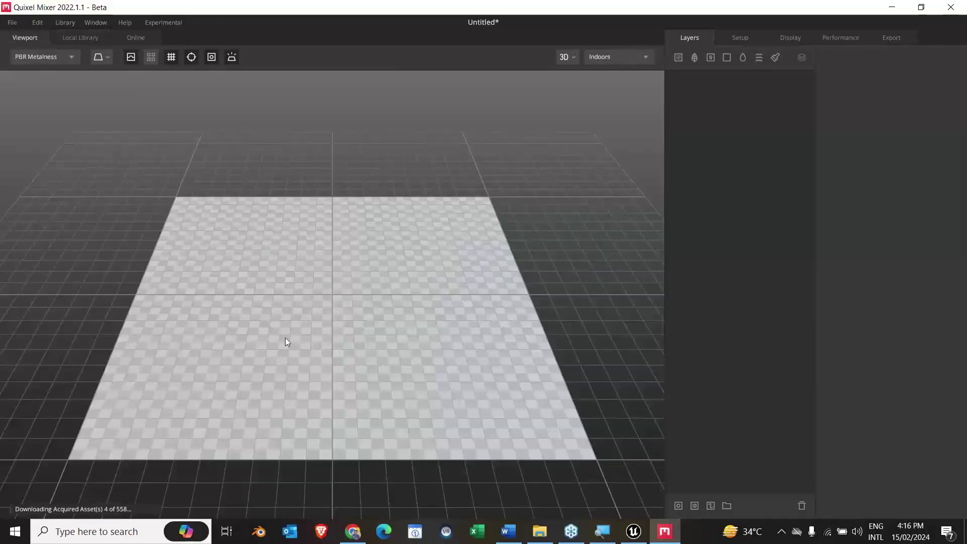
# Step: Dismiss the download error and download Gigantic Shrubland Terrain again from the online library, checking its details window
pyautogui.click(113, 38)
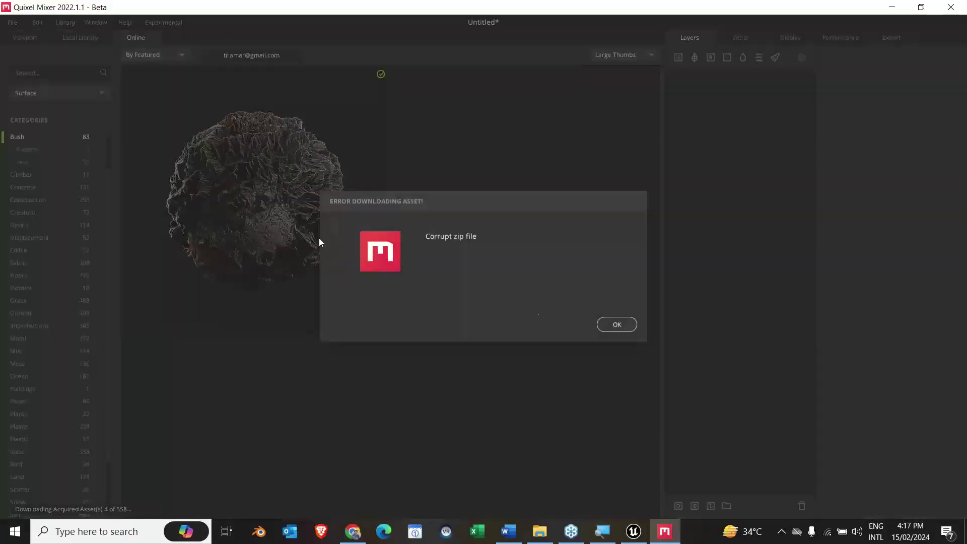
pyautogui.click(615, 324)
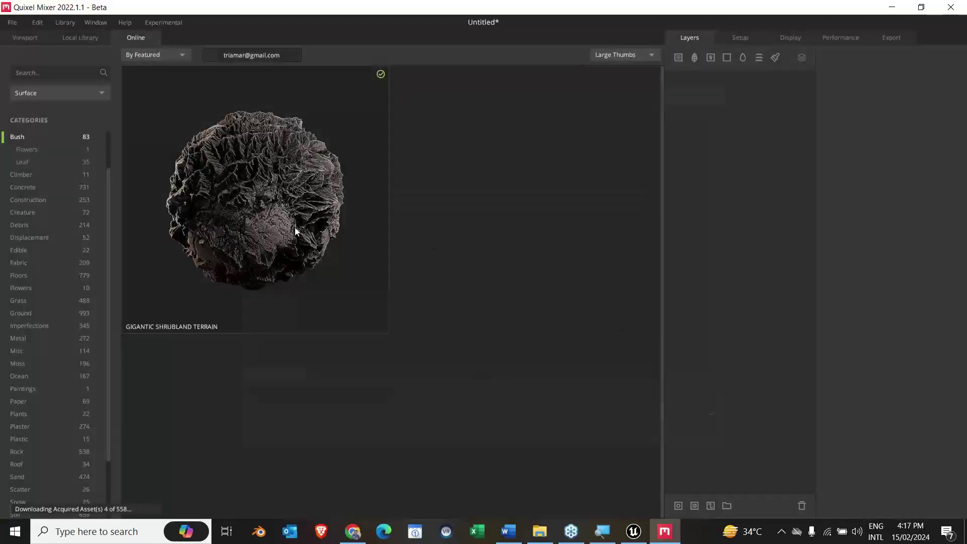
pyautogui.click(341, 237)
pyautogui.click(692, 409)
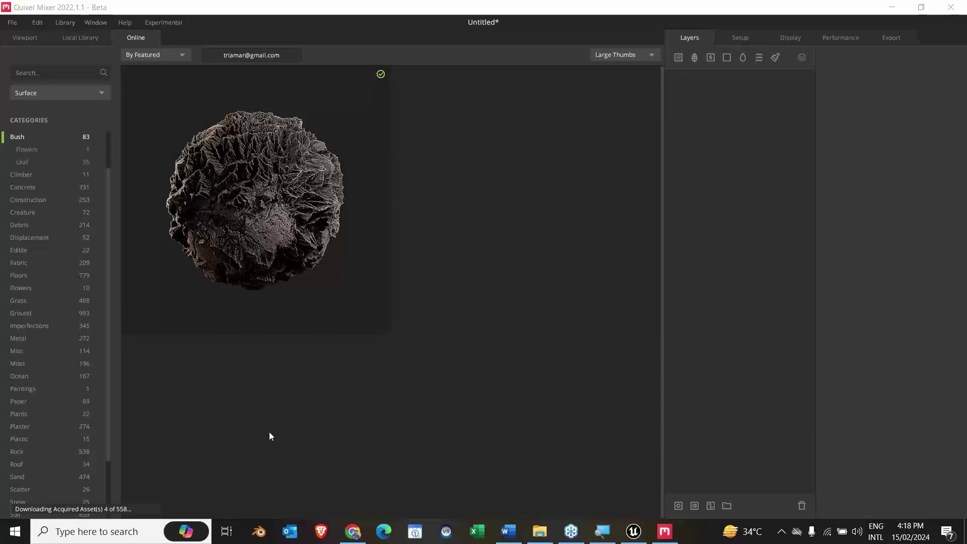
pyautogui.click(277, 256)
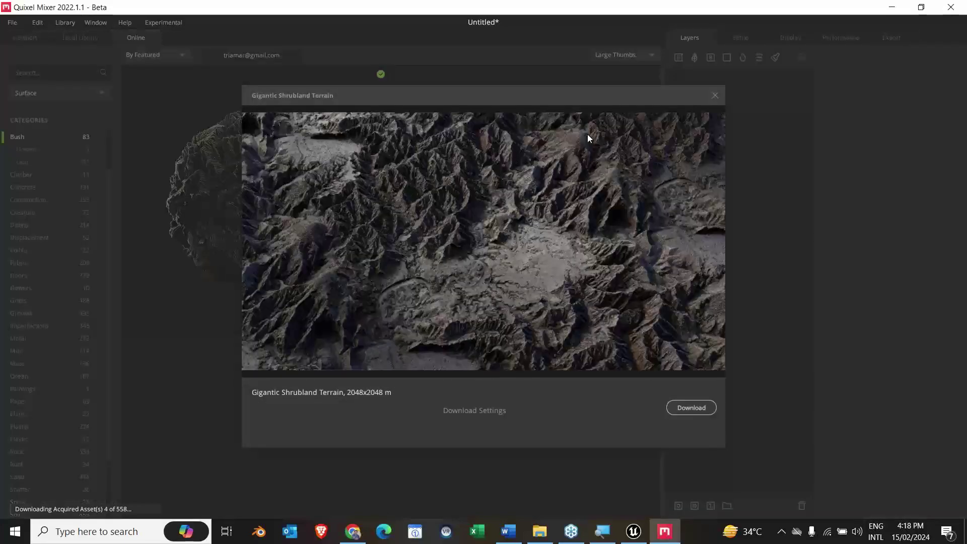
pyautogui.click(716, 95)
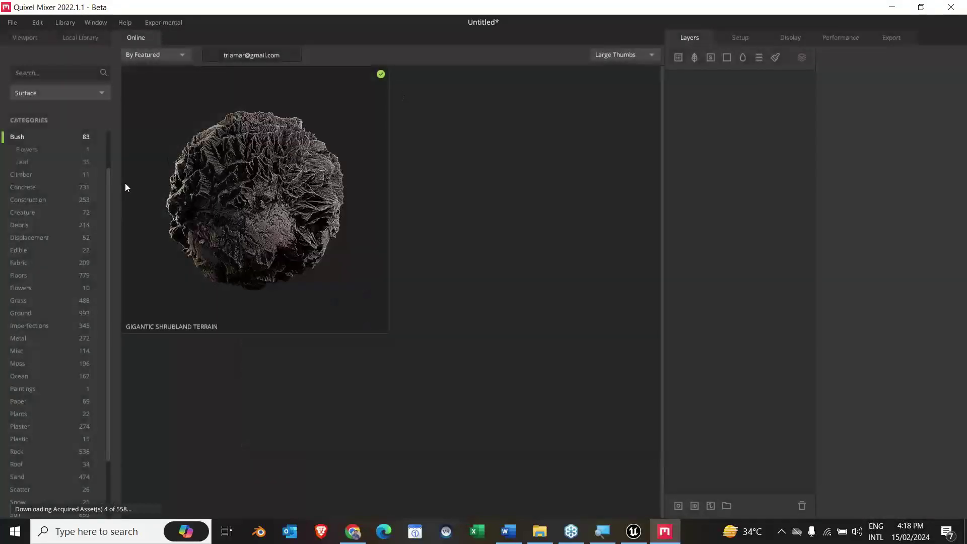
# Step: Add the Gigantic Shrubland Terrain surface from the local library to the mix as its base layer
pyautogui.click(103, 37)
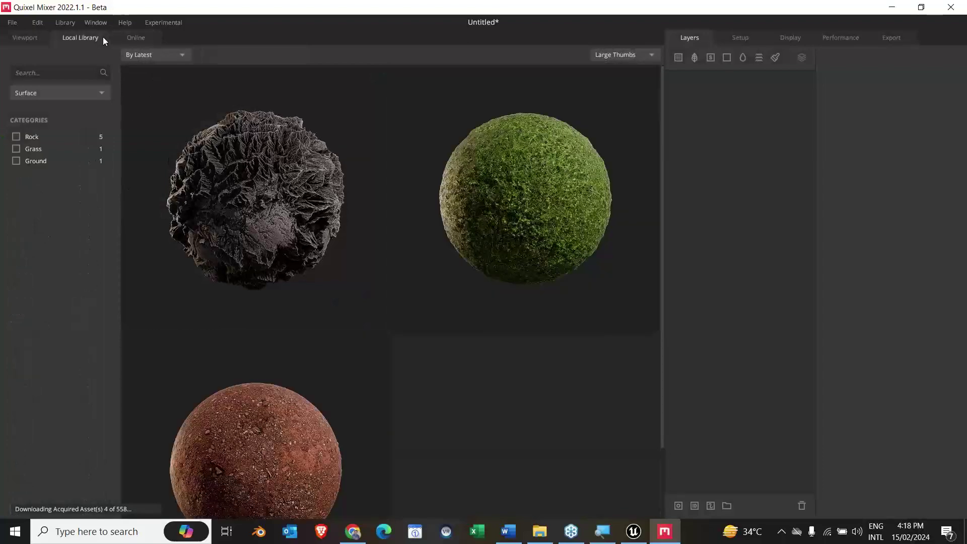
pyautogui.click(230, 159)
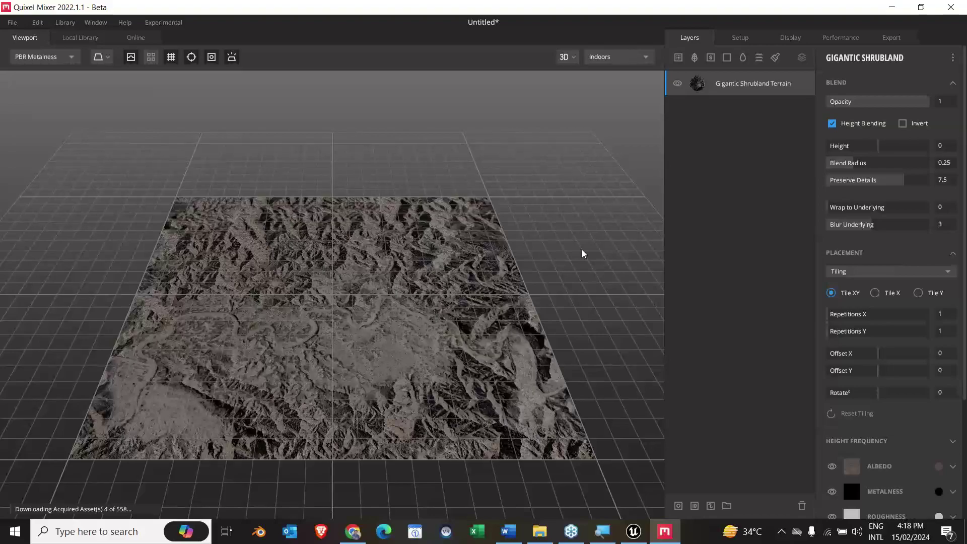
pyautogui.moveTo(298, 324); pyautogui.dragTo(387, 276)
pyautogui.scroll(-5, 335, 305)
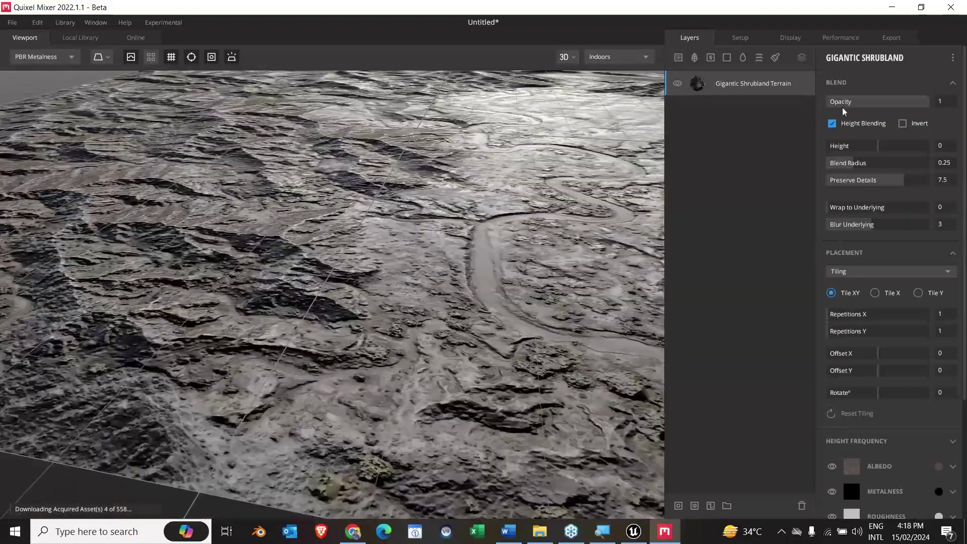
# Step: Add a noise layer above the terrain and set its octaves to 5 and its amplitude to 2.587
pyautogui.click(759, 57)
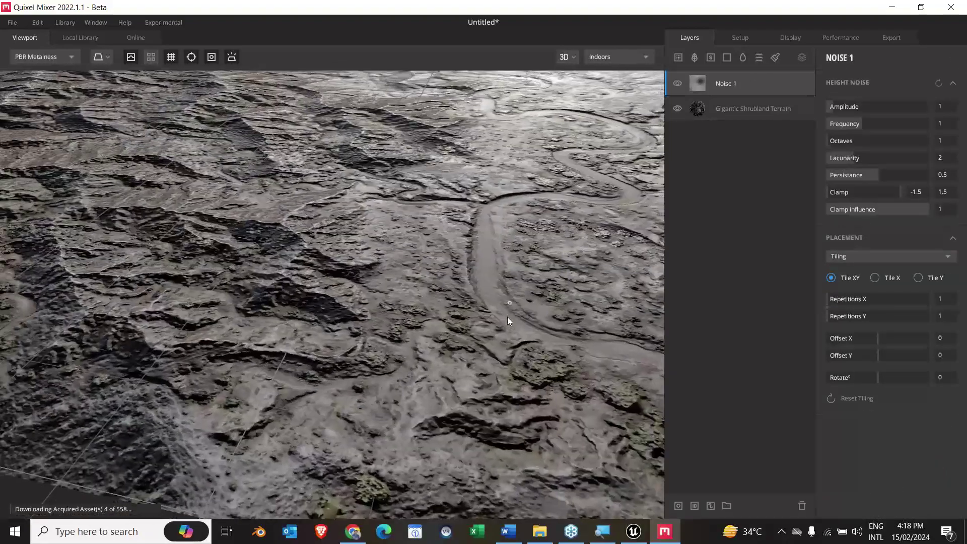
pyautogui.moveTo(843, 108); pyautogui.dragTo(851, 108)
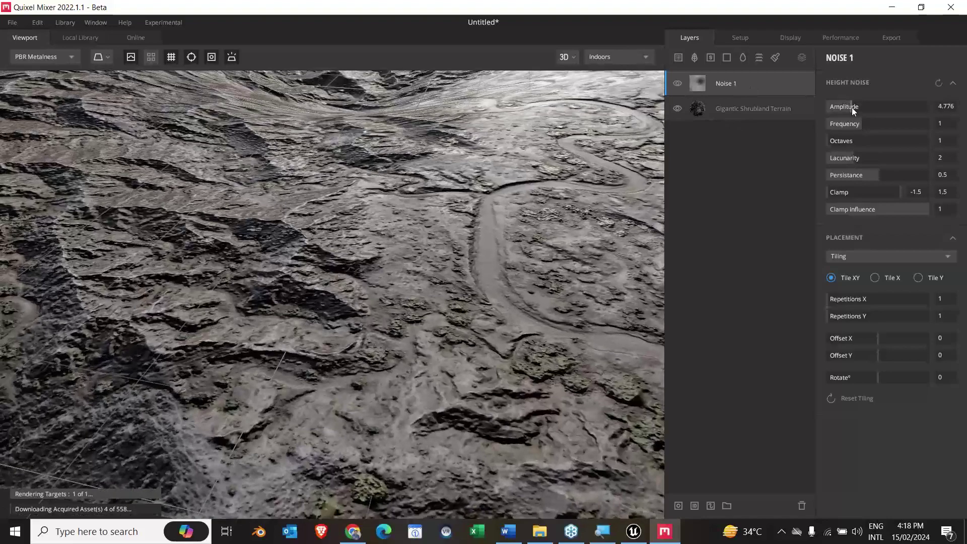
pyautogui.moveTo(353, 294); pyautogui.dragTo(401, 229)
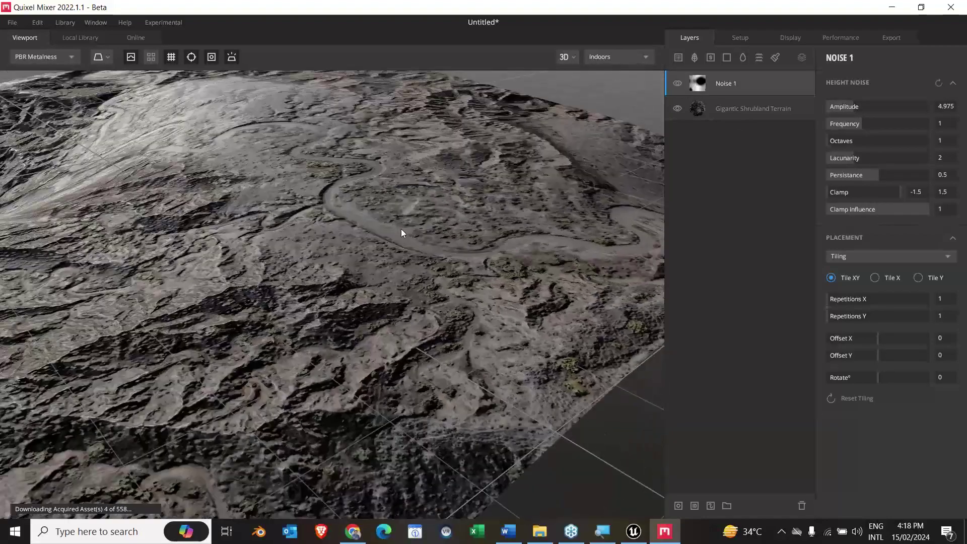
pyautogui.moveTo(844, 141); pyautogui.dragTo(880, 147)
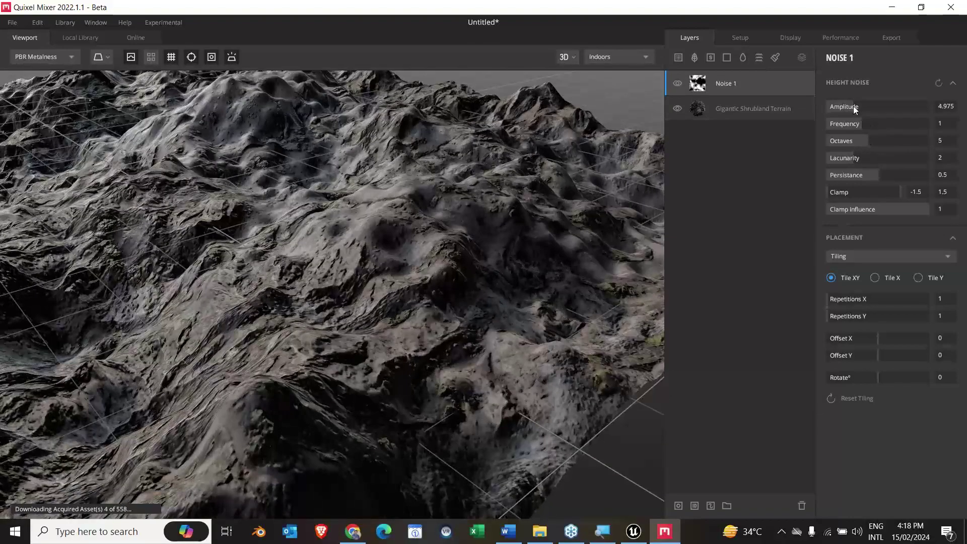
pyautogui.moveTo(852, 106); pyautogui.dragTo(840, 110)
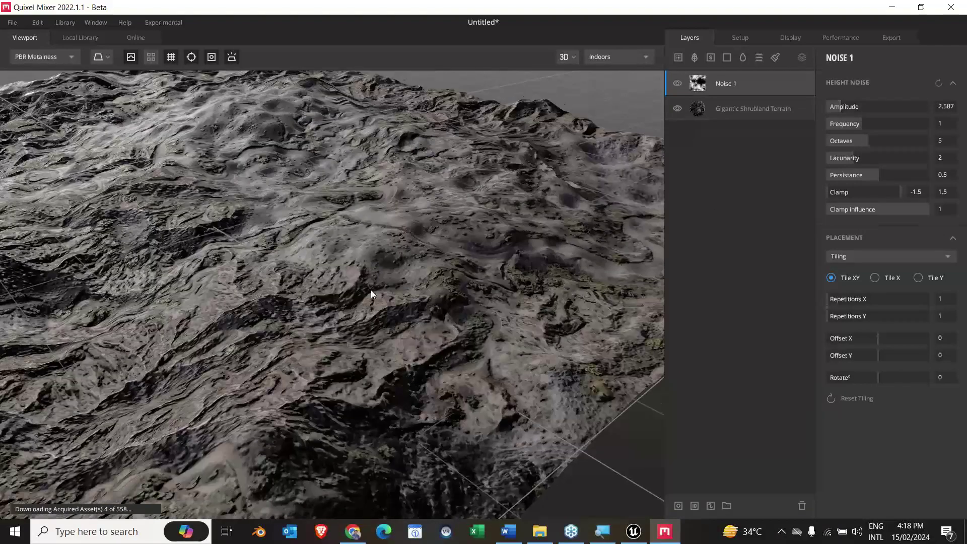
pyautogui.moveTo(370, 289)
pyautogui.mouseDown()
pyautogui.moveTo(524, 275)
pyautogui.moveTo(530, 333)
pyautogui.moveTo(437, 319)
pyautogui.moveTo(509, 299)
pyautogui.mouseUp()
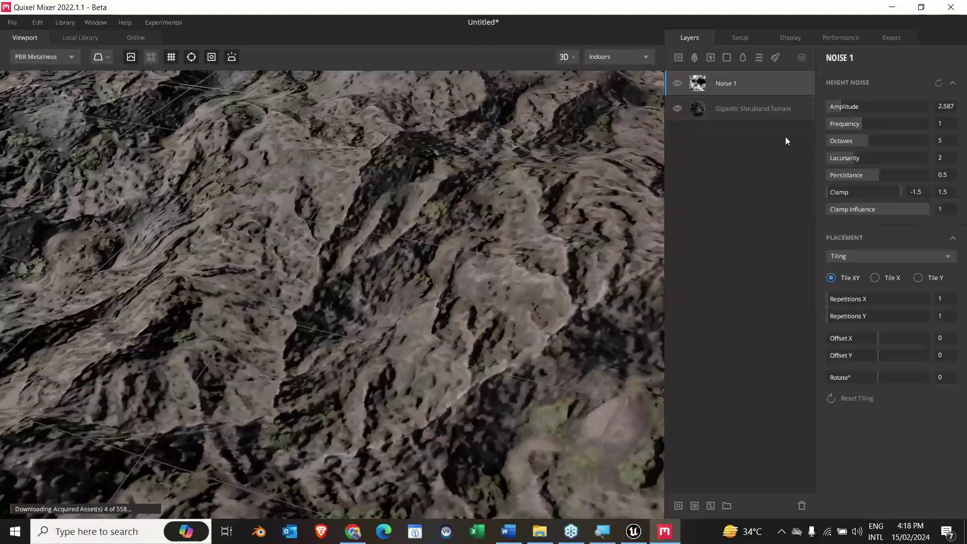
# Step: Add a liquid layer above the noise layer and examine the flooded terrain
pyautogui.click(742, 58)
pyautogui.moveTo(329, 373); pyautogui.dragTo(365, 291)
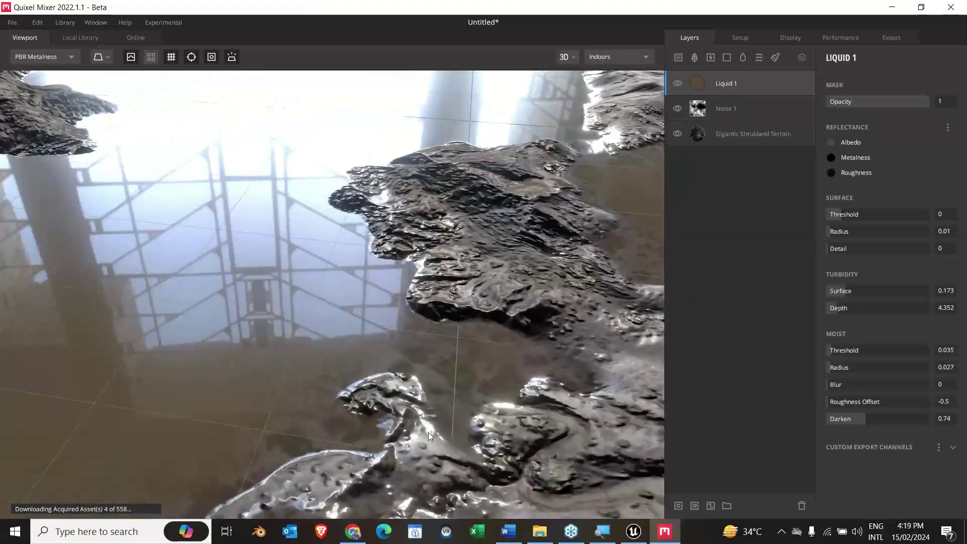
pyautogui.moveTo(400, 410); pyautogui.dragTo(367, 368)
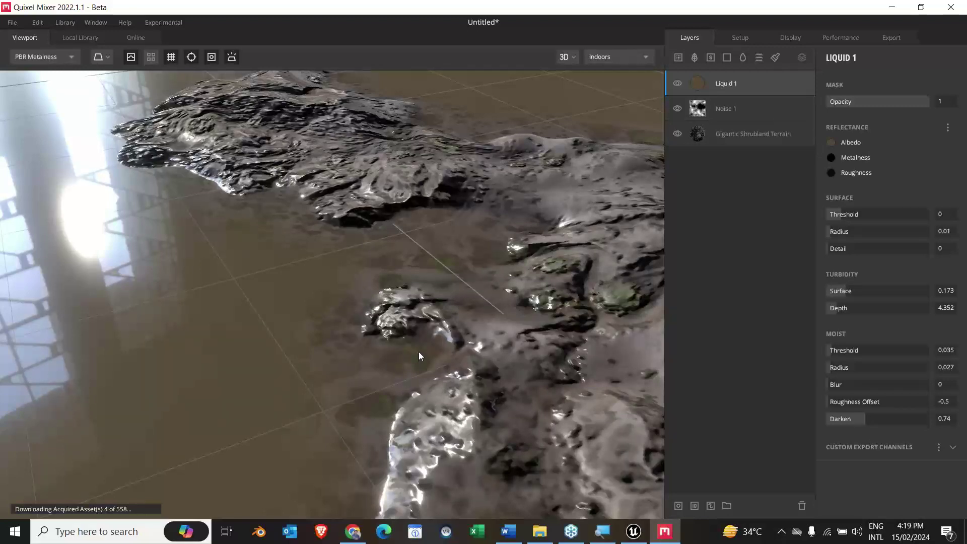
pyautogui.moveTo(302, 349); pyautogui.dragTo(338, 347)
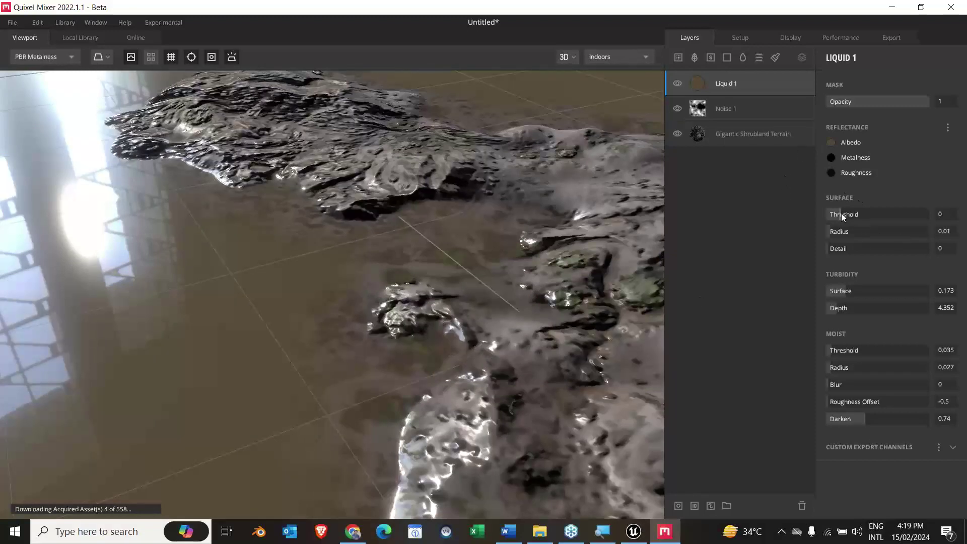
# Step: Set the liquid layer's surface threshold to -0.056, radius to 0.057 and detail to 0.026
pyautogui.moveTo(841, 213); pyautogui.dragTo(838, 214)
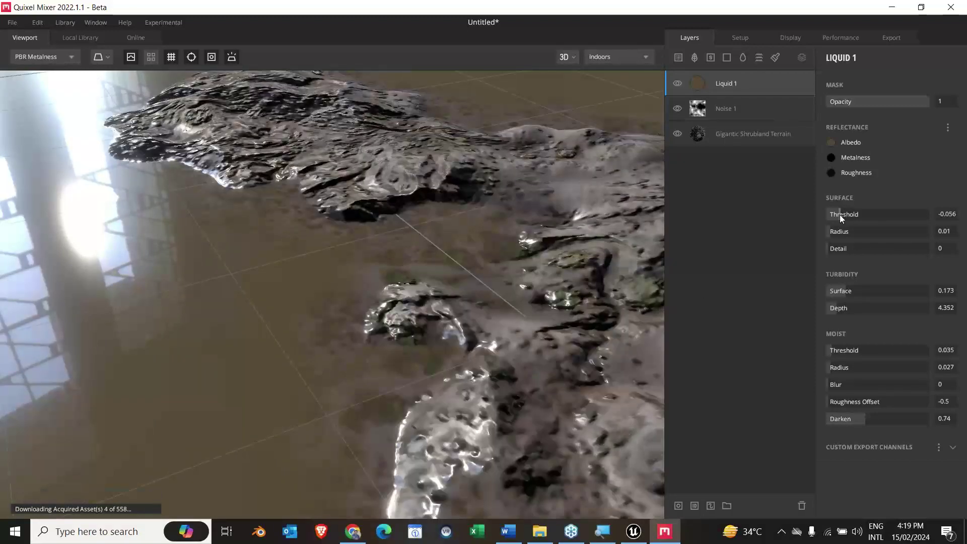
pyautogui.click(838, 231)
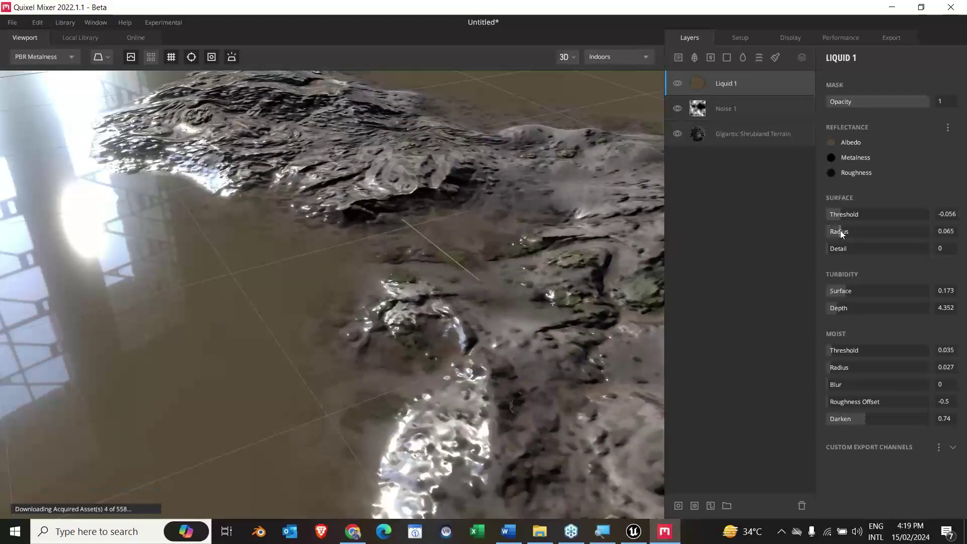
pyautogui.moveTo(839, 231); pyautogui.dragTo(840, 251)
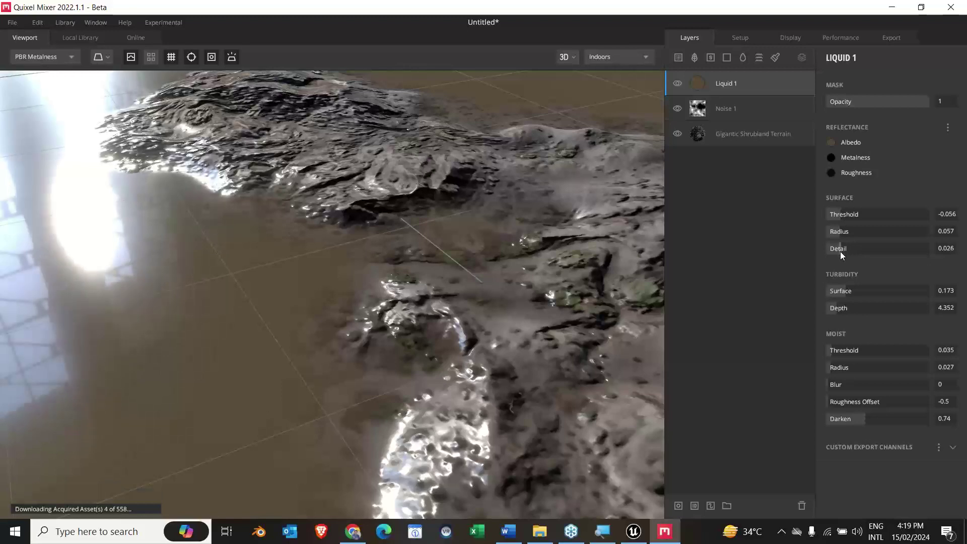
# Step: Set the liquid layer's turbidity surface to 0.189 and its turbidity depth to 1.99
pyautogui.moveTo(846, 291)
pyautogui.mouseDown()
pyautogui.moveTo(857, 289)
pyautogui.moveTo(845, 287)
pyautogui.mouseUp()
pyautogui.moveTo(479, 298); pyautogui.dragTo(576, 327)
pyautogui.moveTo(850, 306); pyautogui.dragTo(827, 314)
pyautogui.moveTo(378, 316); pyautogui.dragTo(328, 232)
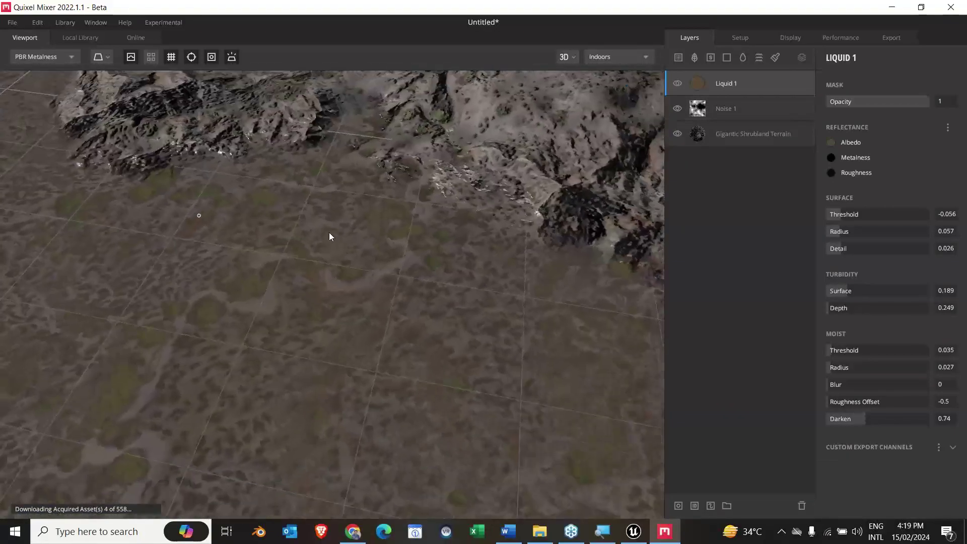
pyautogui.click(836, 306)
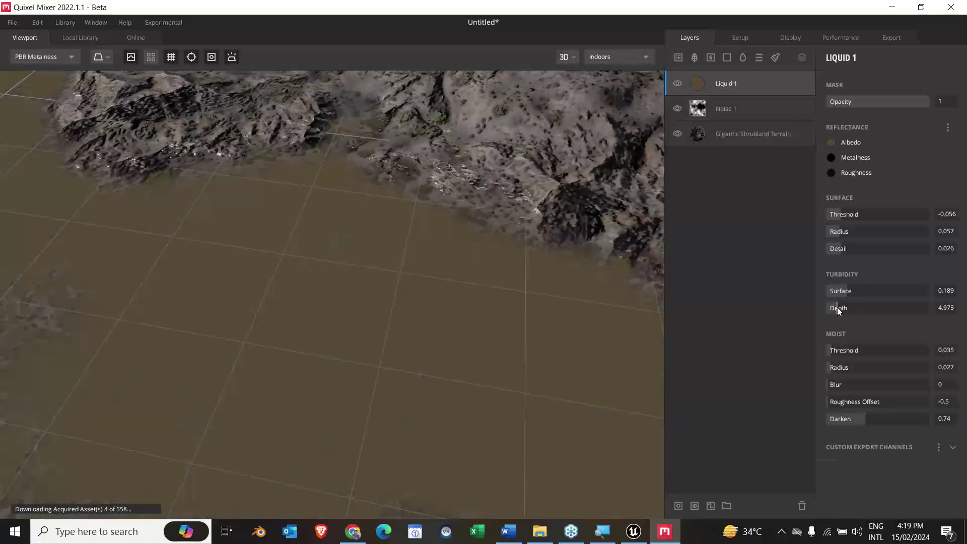
pyautogui.moveTo(836, 307); pyautogui.dragTo(831, 313)
pyautogui.moveTo(382, 282); pyautogui.dragTo(394, 237)
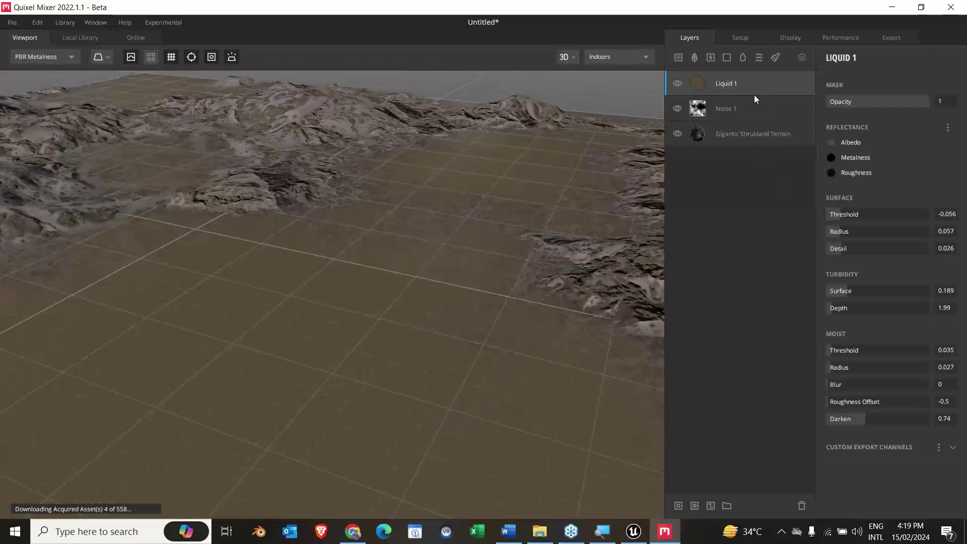
# Step: Add the Barnacles atlas from the local library and move its layer directly above Gigantic Shrubland Terrain
pyautogui.click(695, 57)
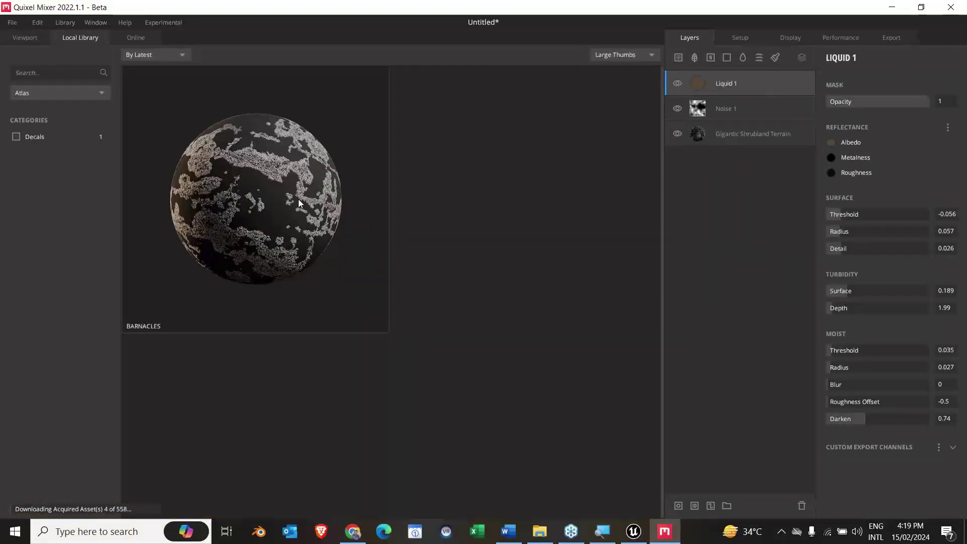
pyautogui.click(365, 247)
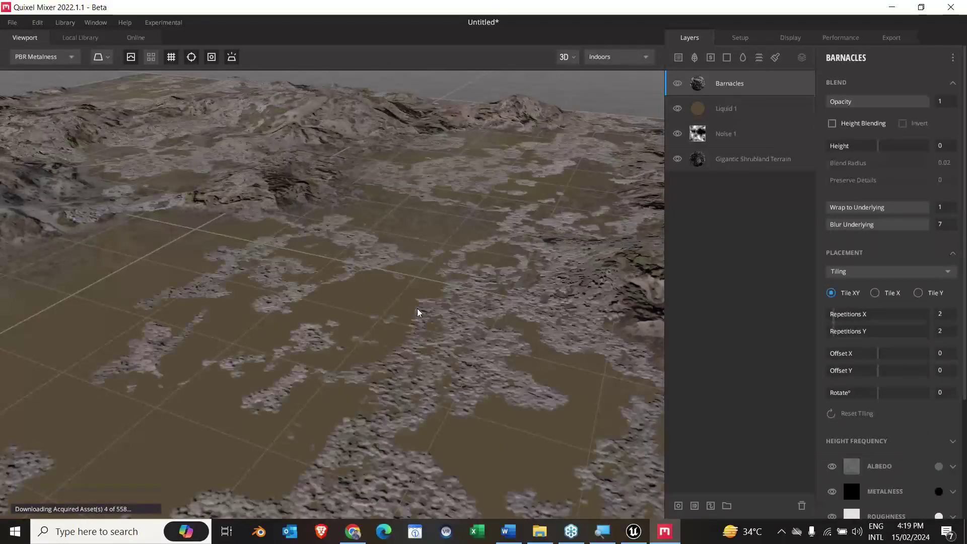
pyautogui.moveTo(475, 309); pyautogui.dragTo(446, 338)
pyautogui.moveTo(726, 90); pyautogui.dragTo(735, 141)
pyautogui.moveTo(456, 355); pyautogui.dragTo(464, 397)
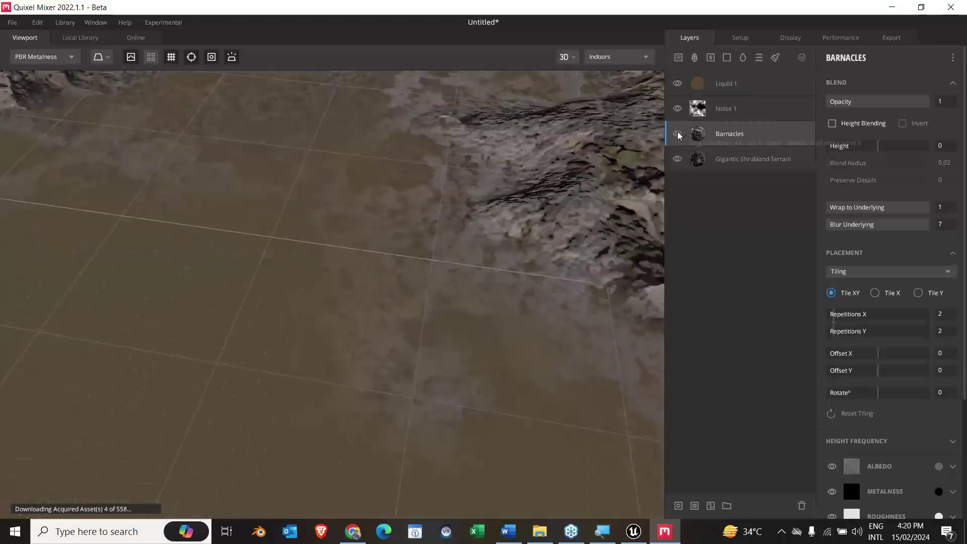
# Step: Toggle the Barnacles layer's visibility off and on to compare its effect on the terrain
pyautogui.click(677, 134)
pyautogui.click(677, 134)
pyautogui.click(677, 133)
pyautogui.click(677, 134)
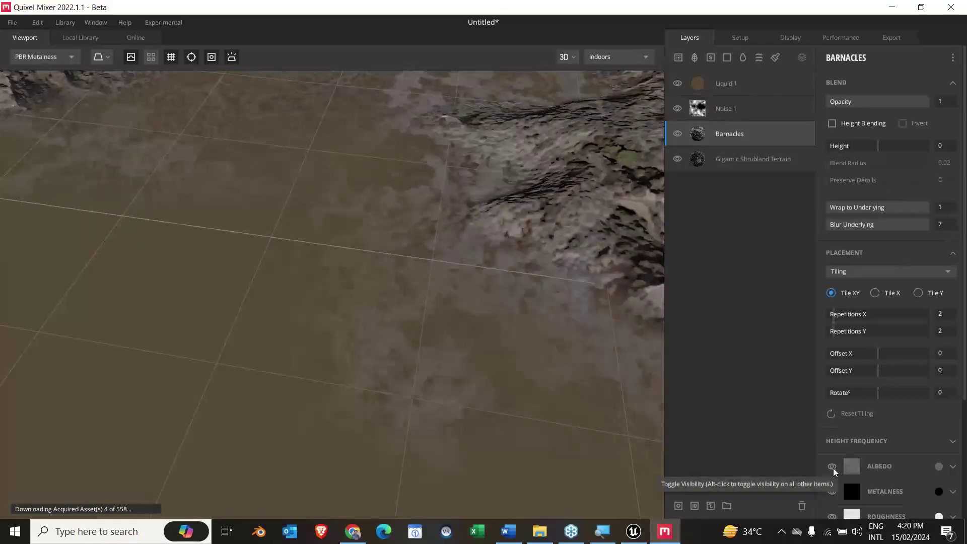
pyautogui.moveTo(514, 297); pyautogui.dragTo(514, 246)
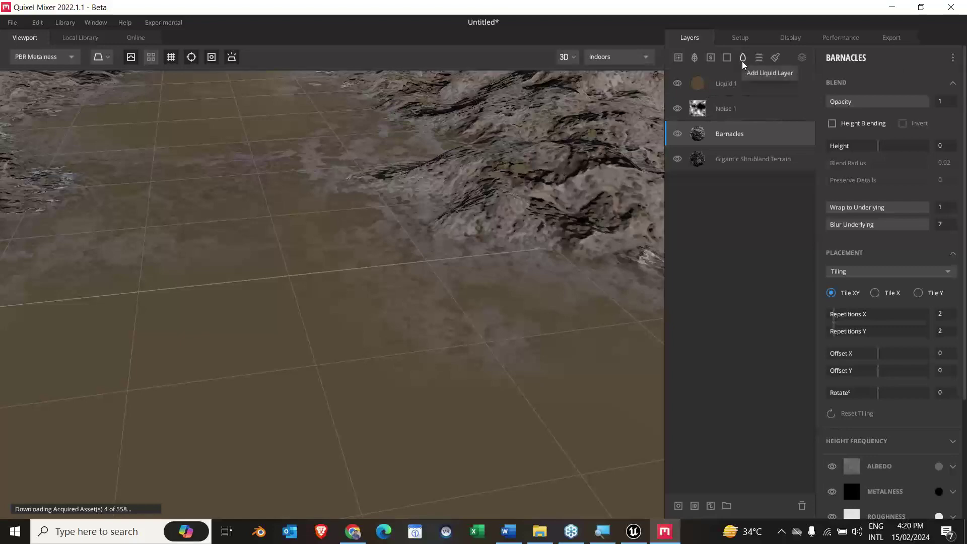
# Step: Add a solid layer directly above the Barnacles layer and inspect the terrain
pyautogui.click(726, 57)
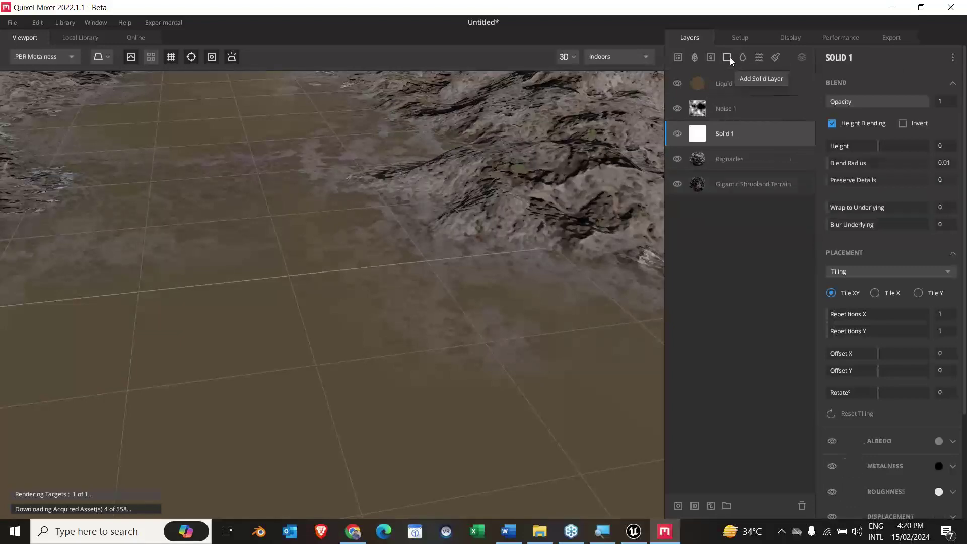
pyautogui.moveTo(518, 274); pyautogui.dragTo(388, 268)
pyautogui.moveTo(386, 320); pyautogui.dragTo(216, 242)
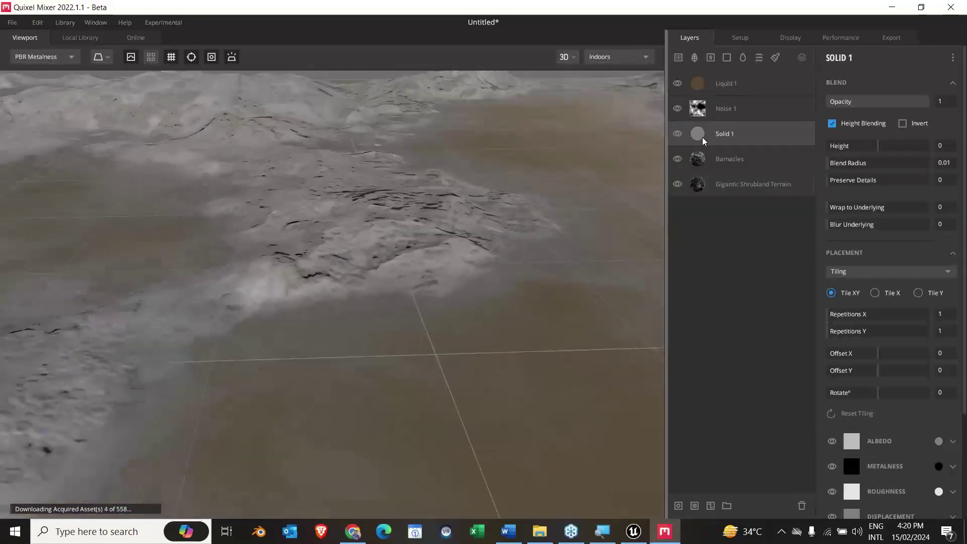
# Step: Add a second noise layer directly above the solid layer and inspect the shoreline and hills
pyautogui.click(758, 57)
pyautogui.moveTo(318, 287); pyautogui.dragTo(359, 291)
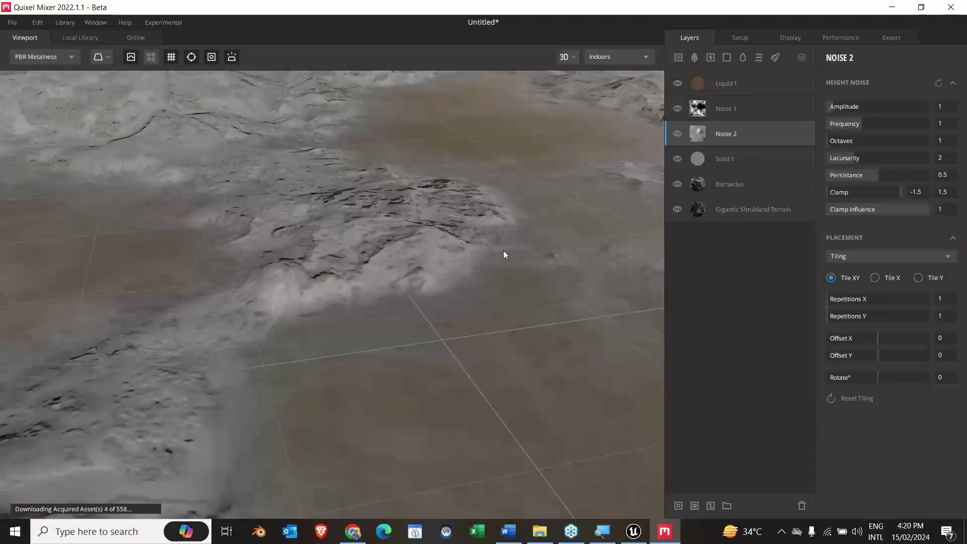
pyautogui.moveTo(408, 275); pyautogui.dragTo(555, 259)
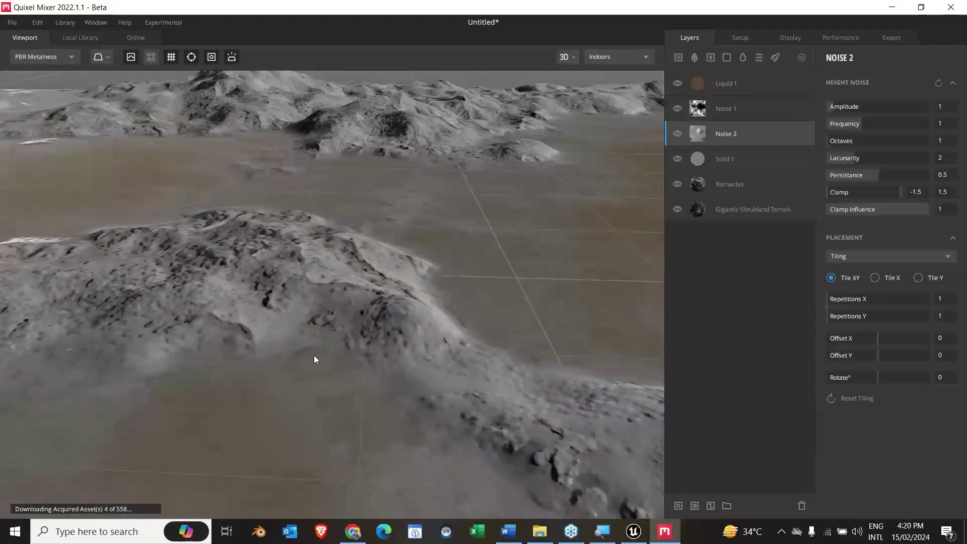
pyautogui.moveTo(317, 357); pyautogui.dragTo(641, 161)
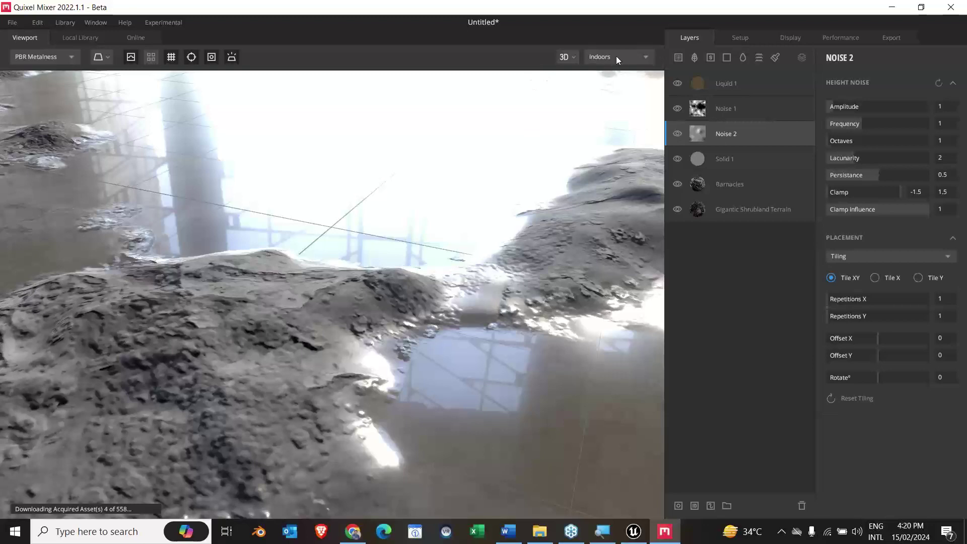
# Step: Preview the terrain under the Overcast and Desert Road lighting environments and set the environment to Pisa
pyautogui.click(616, 56)
pyautogui.click(621, 150)
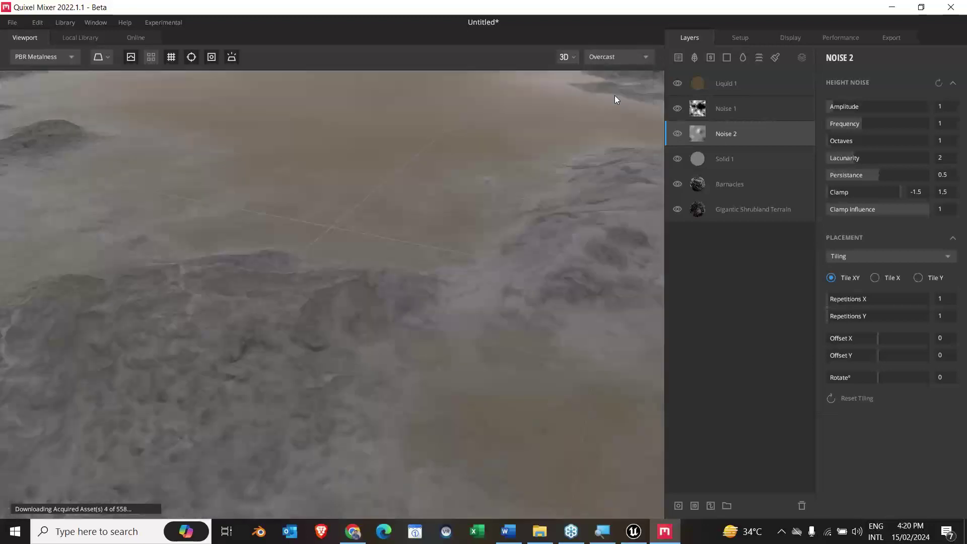
pyautogui.click(606, 55)
pyautogui.click(610, 162)
pyautogui.click(605, 57)
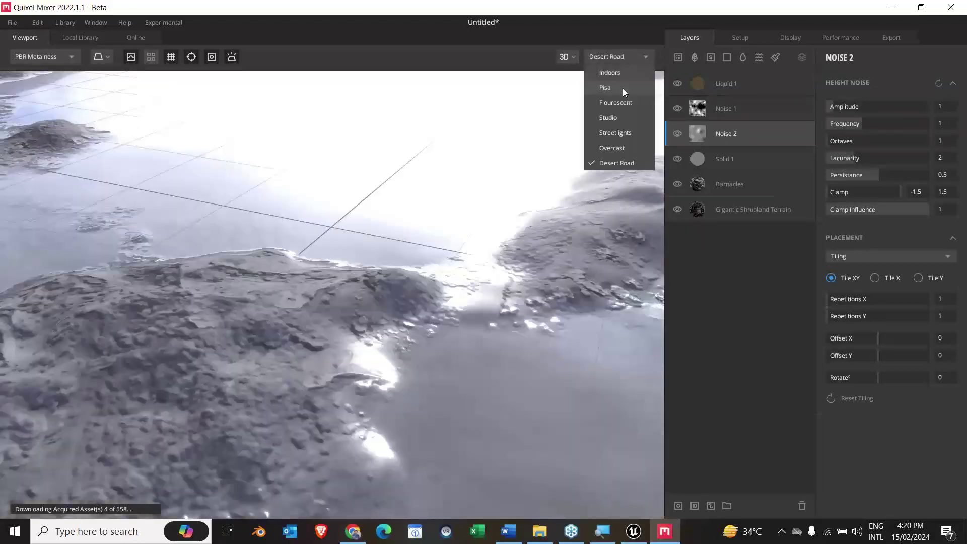
pyautogui.click(622, 88)
pyautogui.moveTo(621, 99); pyautogui.dragTo(466, 257)
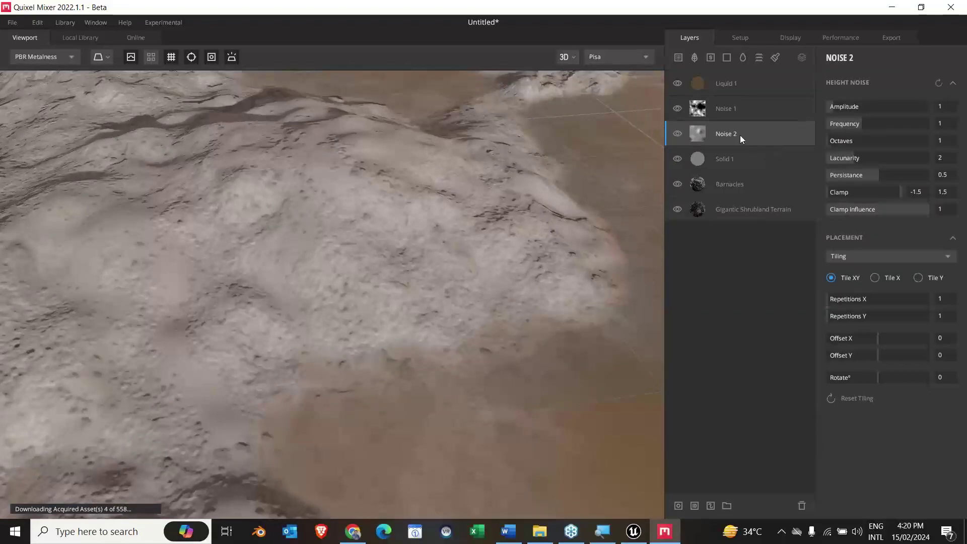
# Step: Toggle the liquid layer's visibility off and on to compare its effect on the terrain
pyautogui.click(733, 111)
pyautogui.click(740, 86)
pyautogui.click(677, 83)
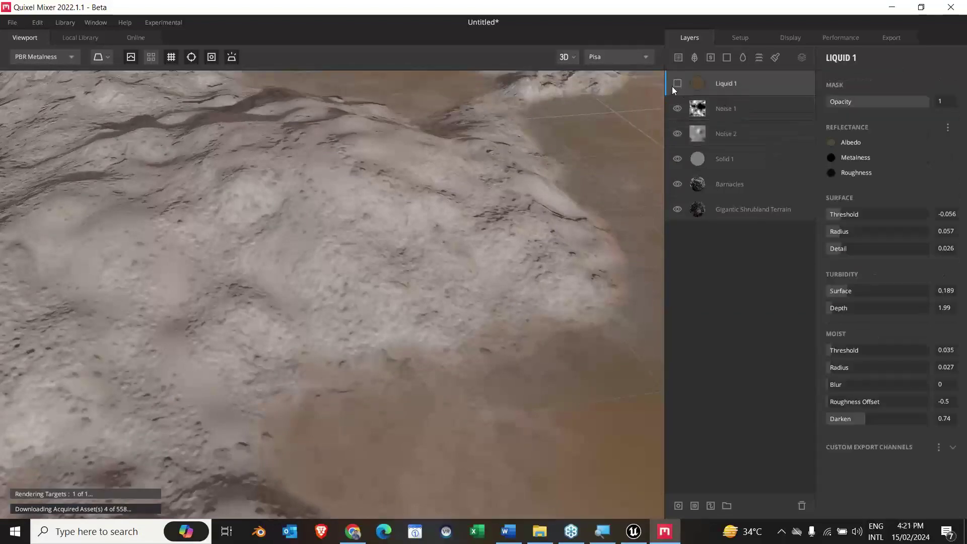
pyautogui.click(678, 83)
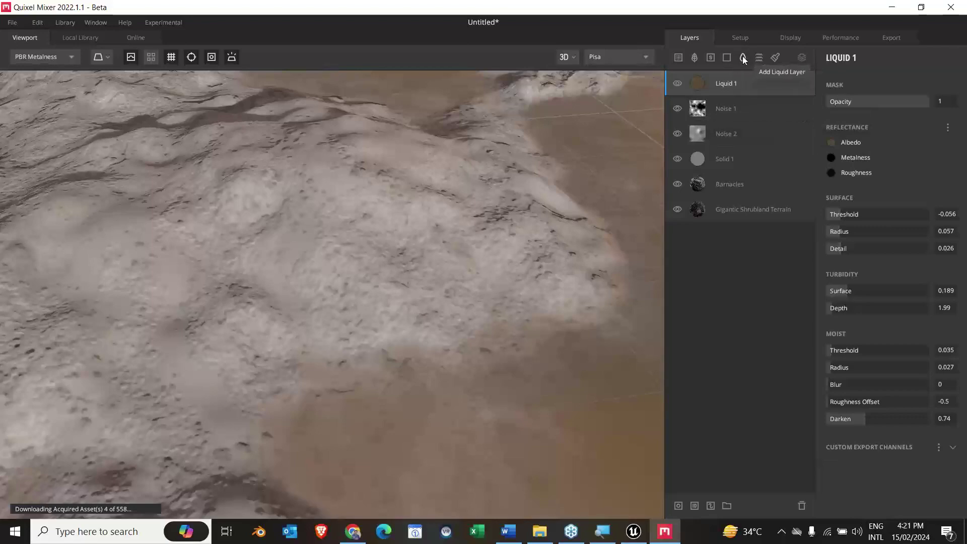
# Step: Add a third noise layer directly above the liquid layer and inspect the hills and water
pyautogui.click(758, 58)
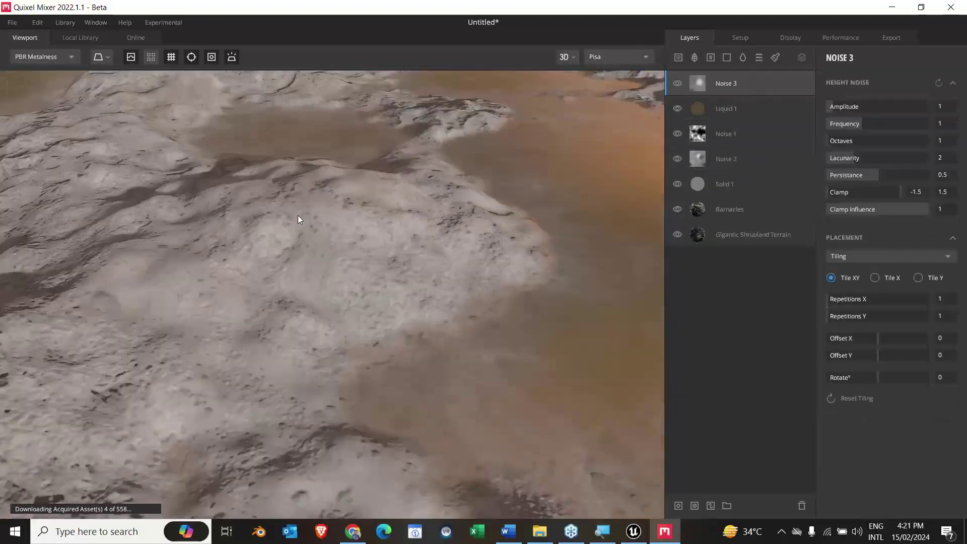
pyautogui.moveTo(298, 216); pyautogui.dragTo(651, 185)
# Step: Clip the Barnacles layer to Gigantic Shrubland Terrain, release it, and view the liquid layer's available options
pyautogui.click(728, 209)
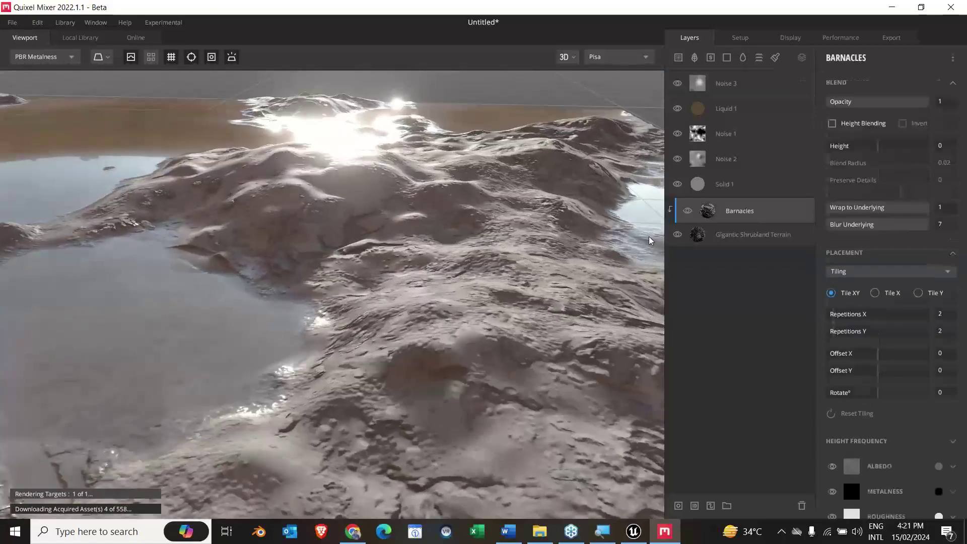
pyautogui.click(704, 260)
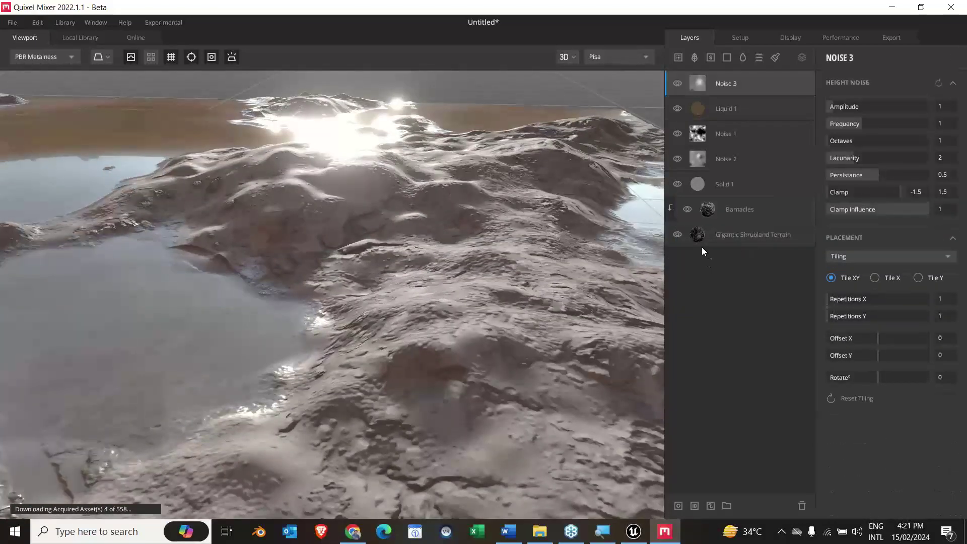
pyautogui.keyDown('alt'); pyautogui.click(742, 219); pyautogui.keyUp('alt')
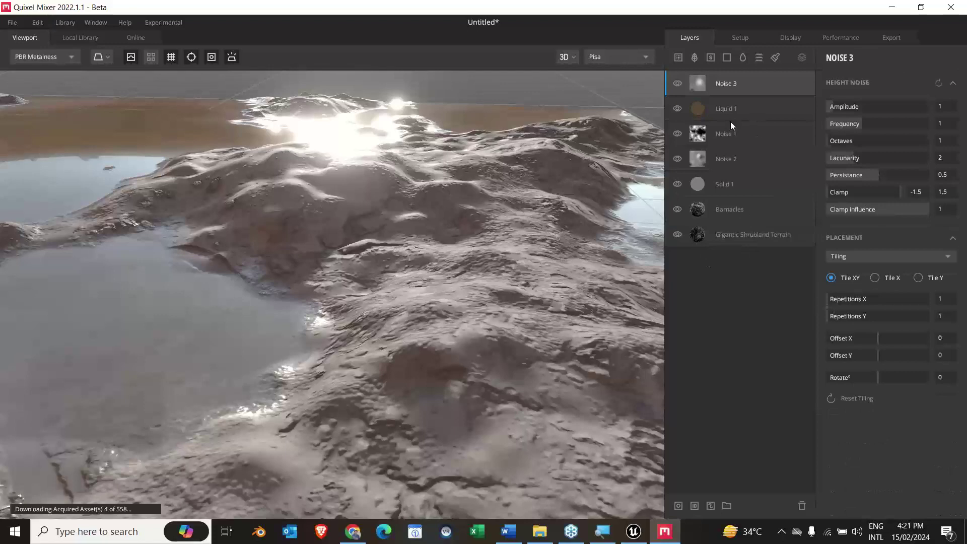
pyautogui.rightClick(746, 108)
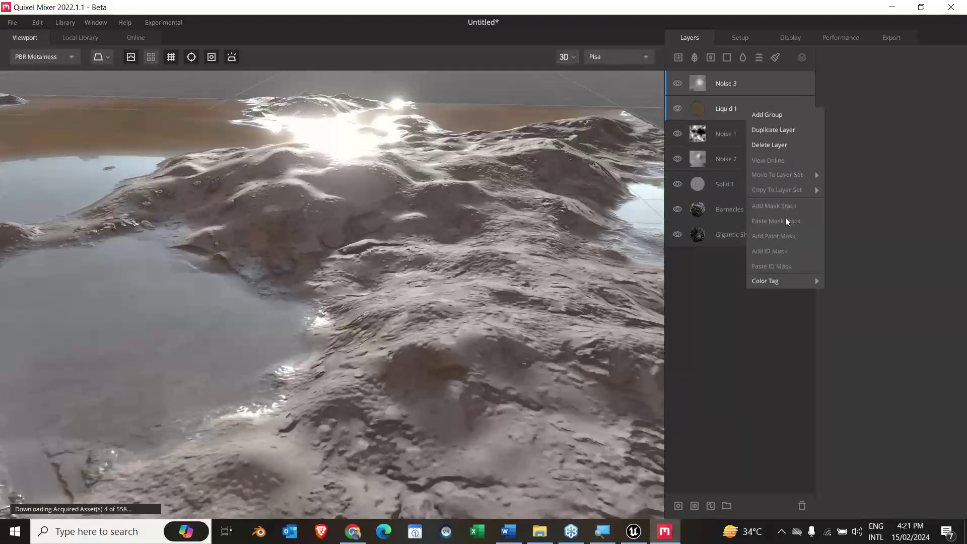
pyautogui.click(719, 291)
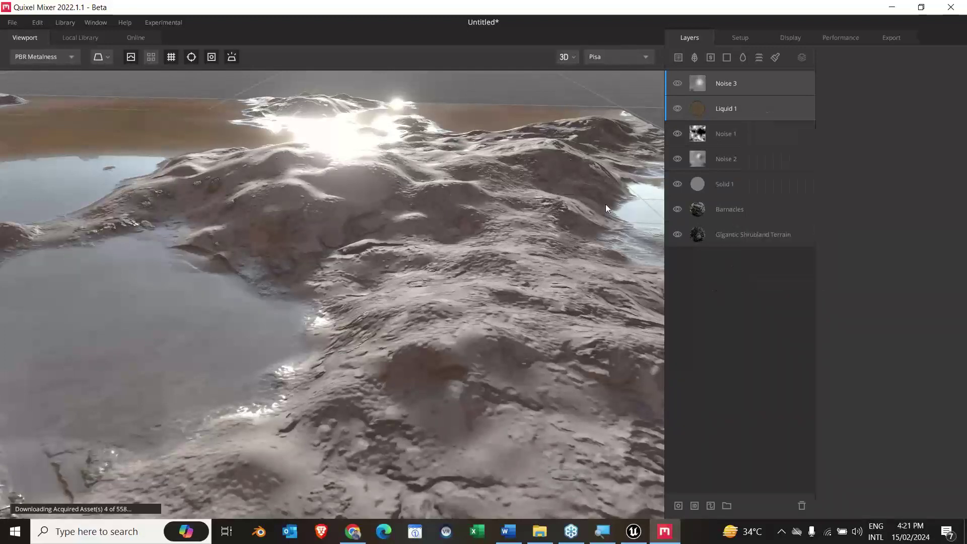
# Step: Set the model type to 3D Asset, load Canyon Ledge Rock Medium and inspect the layered material on it
pyautogui.click(739, 39)
pyautogui.click(798, 78)
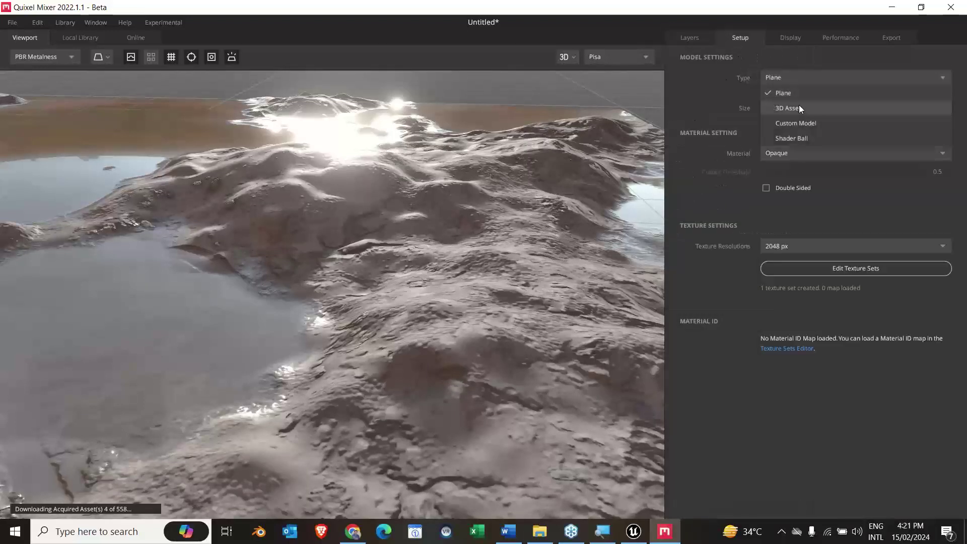
pyautogui.click(799, 105)
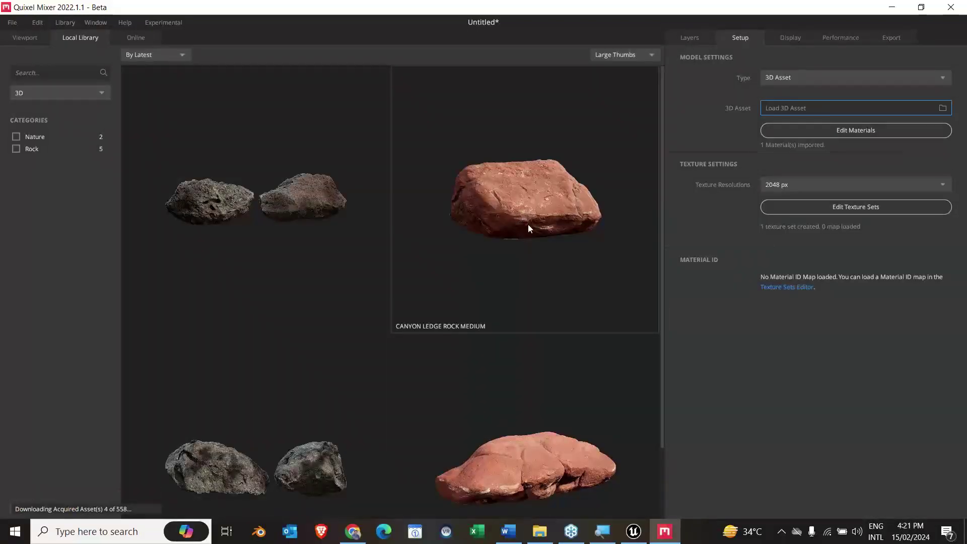
pyautogui.click(529, 221)
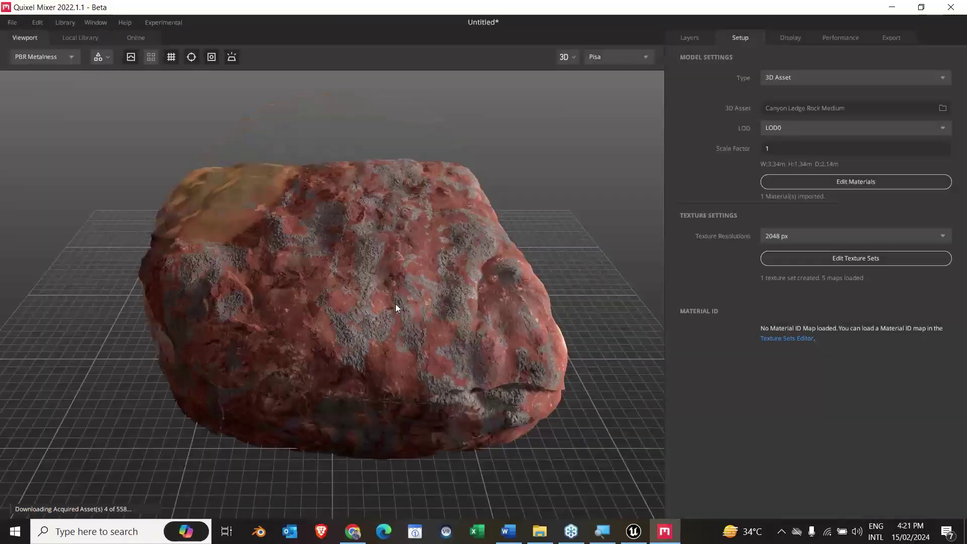
pyautogui.moveTo(290, 299); pyautogui.dragTo(324, 357)
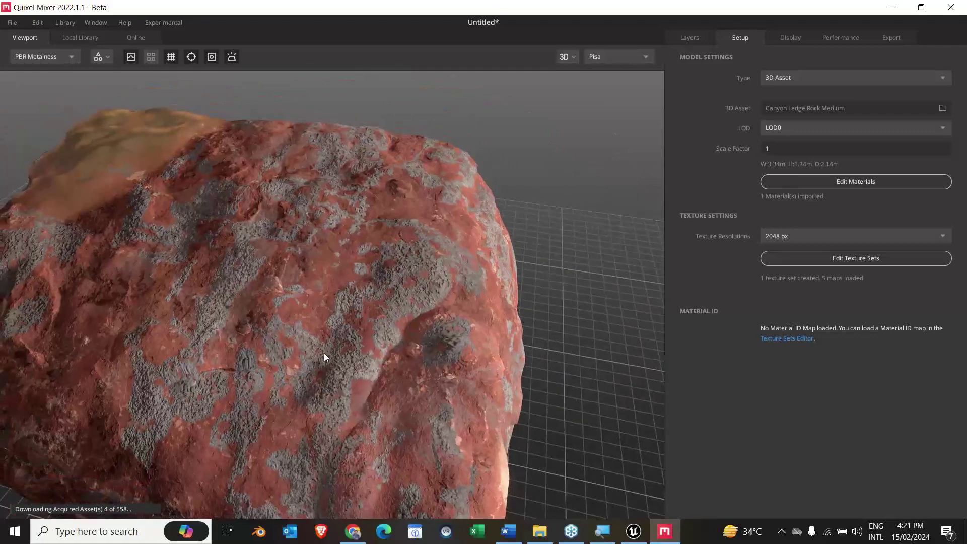
# Step: Toggle the Gigantic Shrubland Terrain layer's visibility off and on to compare its effect on the rock
pyautogui.click(689, 38)
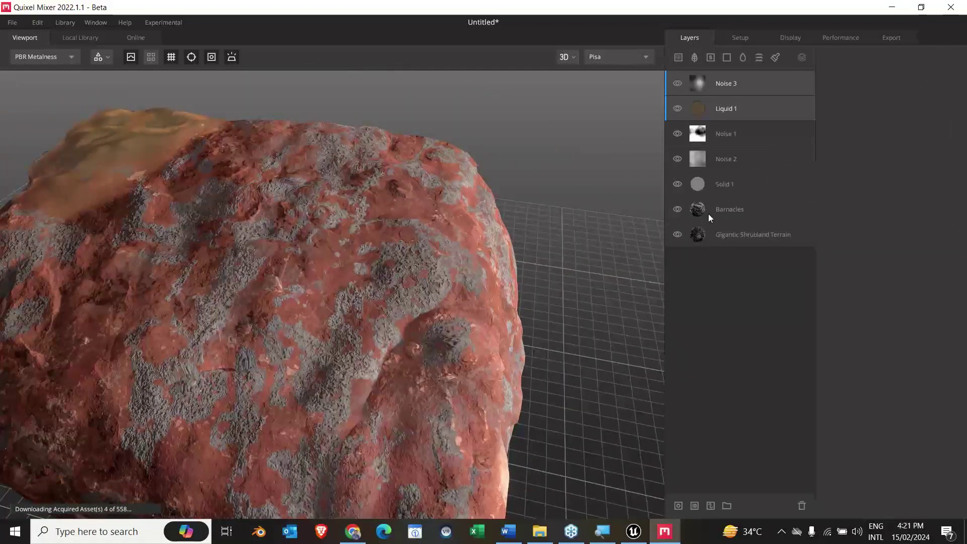
pyautogui.click(676, 235)
pyautogui.click(678, 234)
pyautogui.moveTo(410, 278); pyautogui.dragTo(470, 275)
pyautogui.click(736, 38)
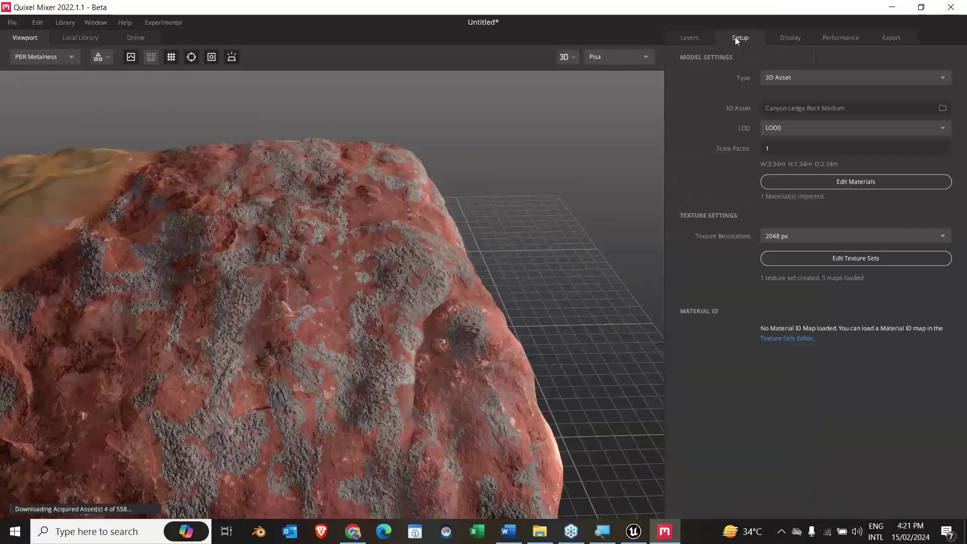
pyautogui.click(806, 77)
pyautogui.click(816, 125)
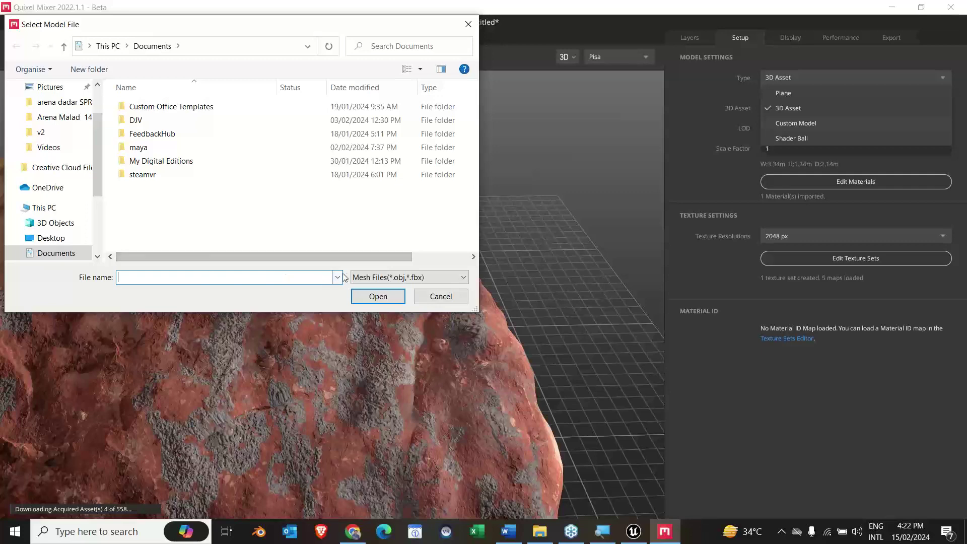
pyautogui.click(441, 296)
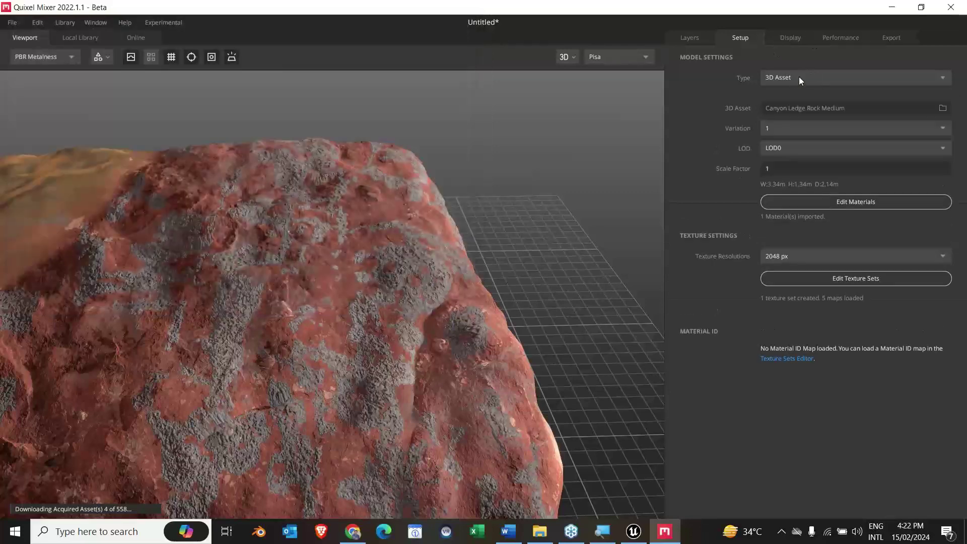
# Step: Set the model type to Shader Ball and inspect the layered material on it from several angles
pyautogui.click(798, 77)
pyautogui.click(814, 138)
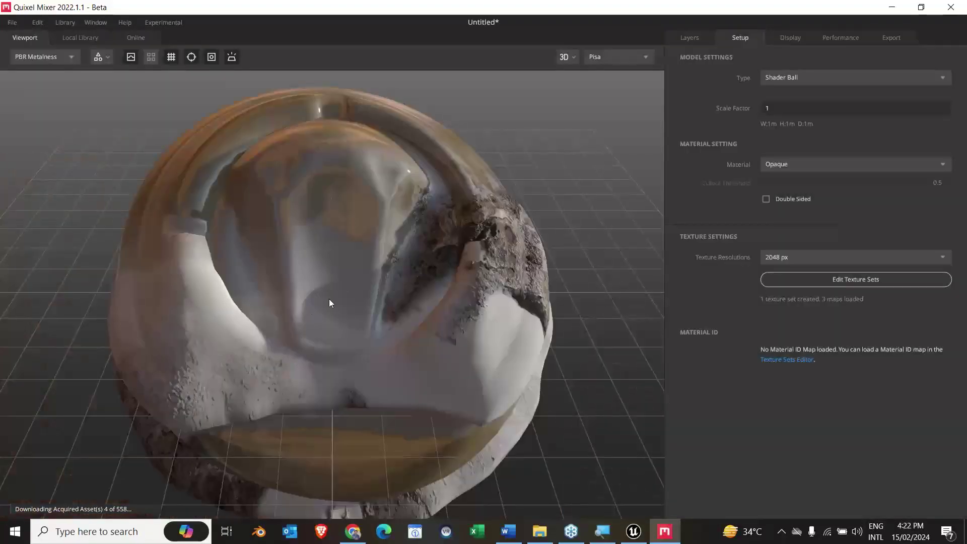
pyautogui.moveTo(329, 302)
pyautogui.mouseDown()
pyautogui.moveTo(401, 334)
pyautogui.moveTo(527, 186)
pyautogui.moveTo(418, 213)
pyautogui.moveTo(320, 217)
pyautogui.moveTo(240, 300)
pyautogui.moveTo(112, 302)
pyautogui.moveTo(263, 317)
pyautogui.moveTo(208, 312)
pyautogui.mouseUp()
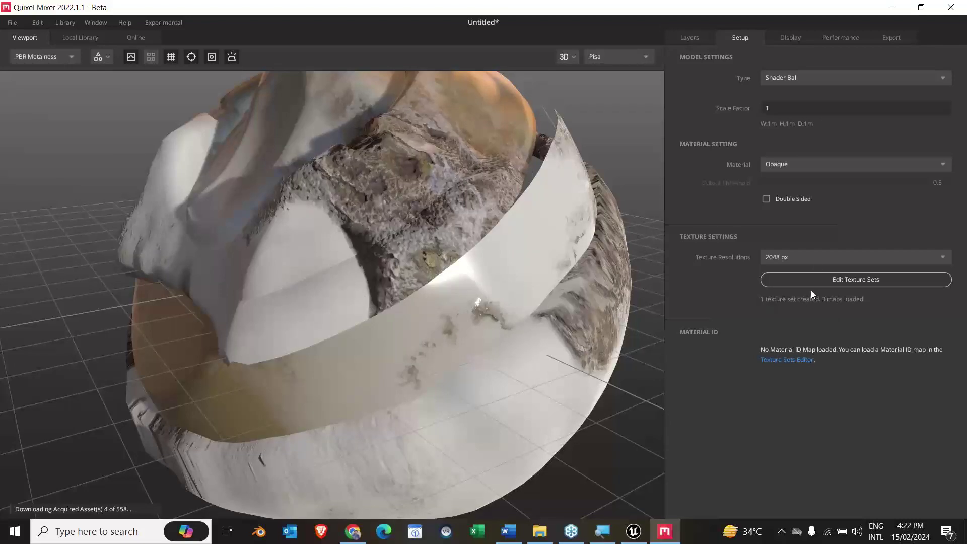
# Step: Set the model type to Plane and inspect the terrain around the water
pyautogui.click(808, 75)
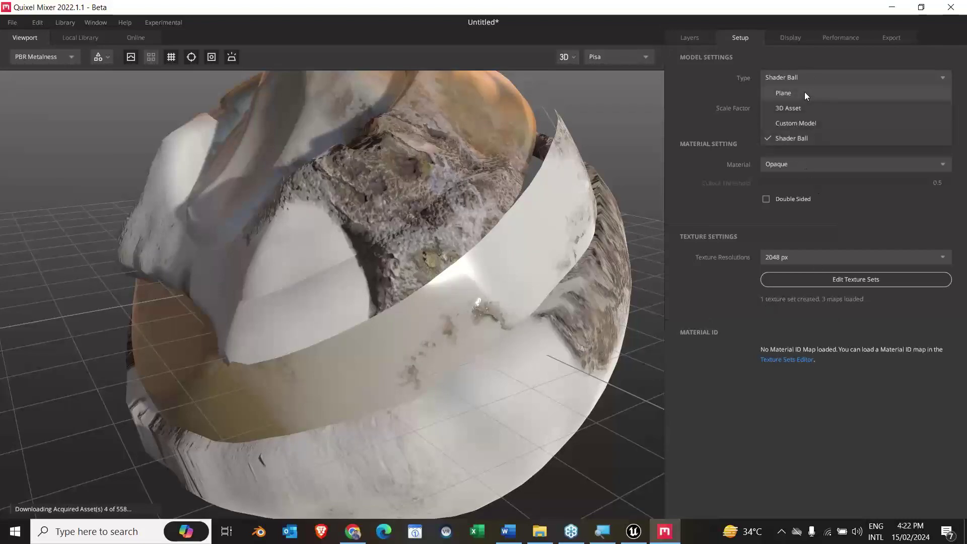
pyautogui.click(804, 92)
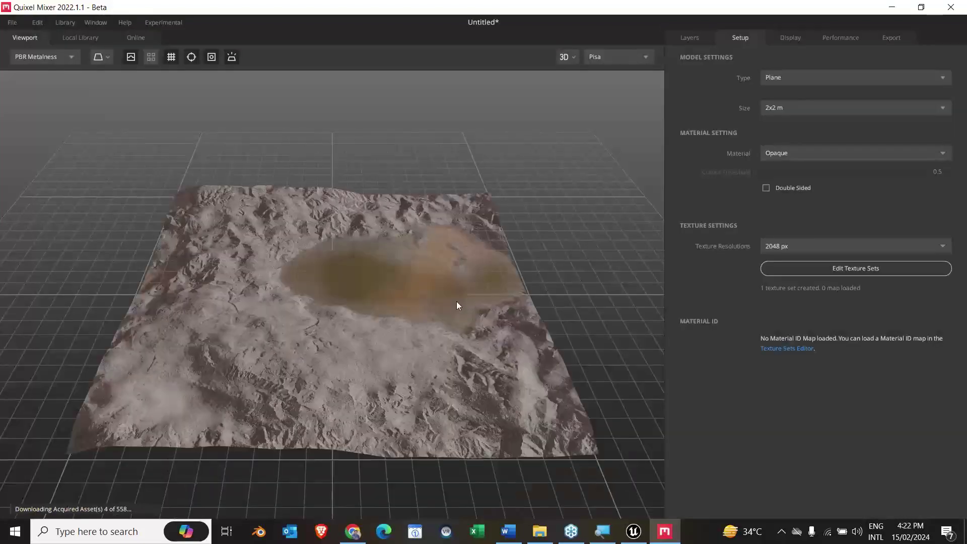
pyautogui.moveTo(456, 302)
pyautogui.mouseDown()
pyautogui.moveTo(287, 293)
pyautogui.moveTo(500, 322)
pyautogui.moveTo(312, 312)
pyautogui.moveTo(431, 312)
pyautogui.moveTo(425, 296)
pyautogui.moveTo(445, 305)
pyautogui.mouseUp()
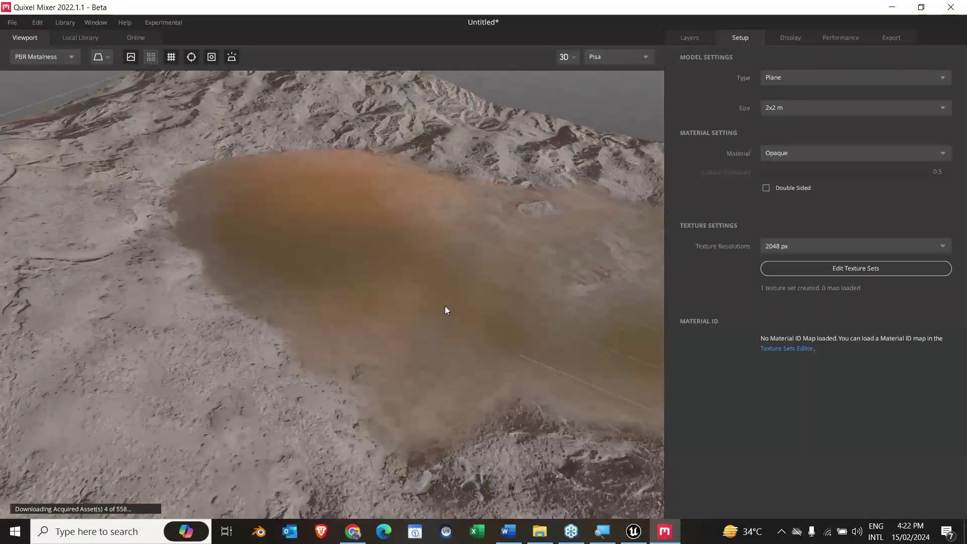
# Step: Preview the Flat and Skybox camera backgrounds behind the terrain and restore the Gradient background
pyautogui.click(790, 37)
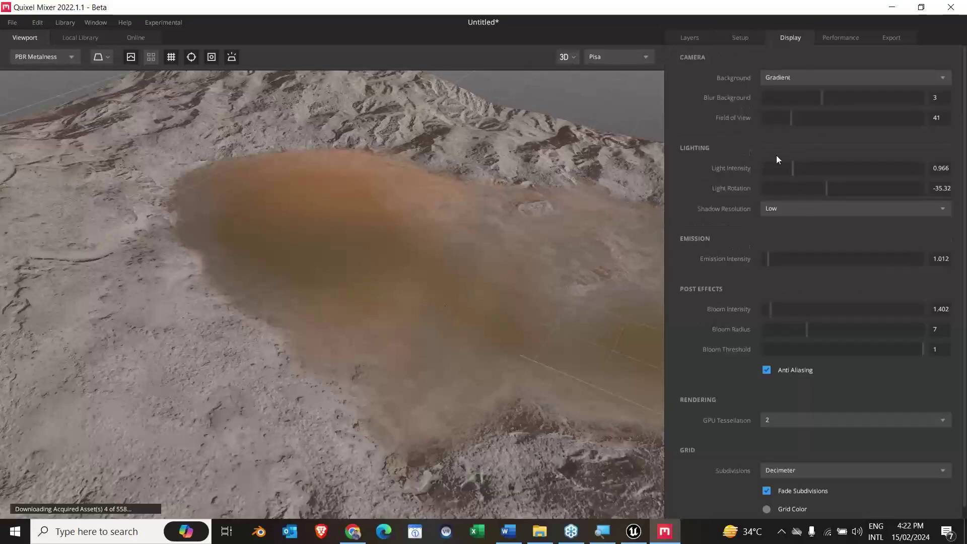
pyautogui.moveTo(533, 255); pyautogui.dragTo(522, 231)
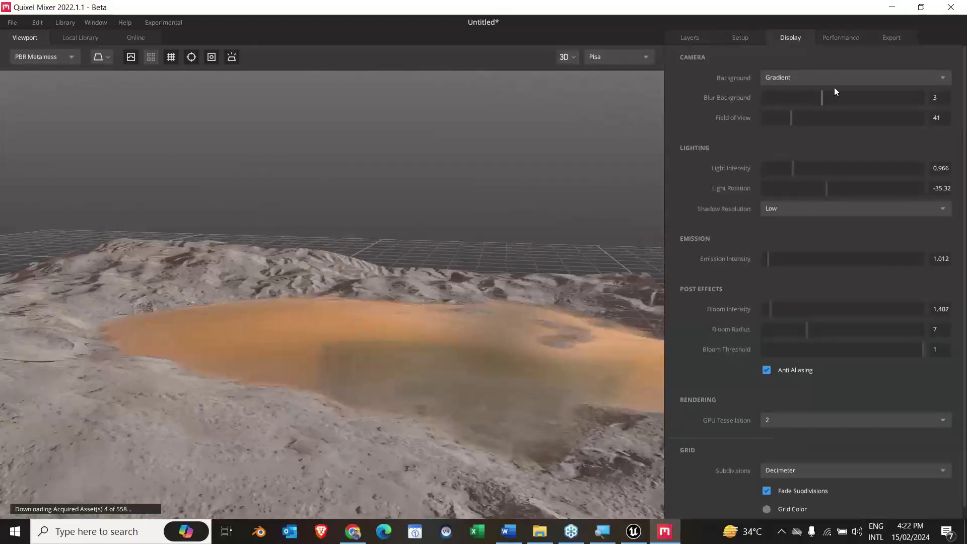
pyautogui.click(814, 80)
pyautogui.click(819, 108)
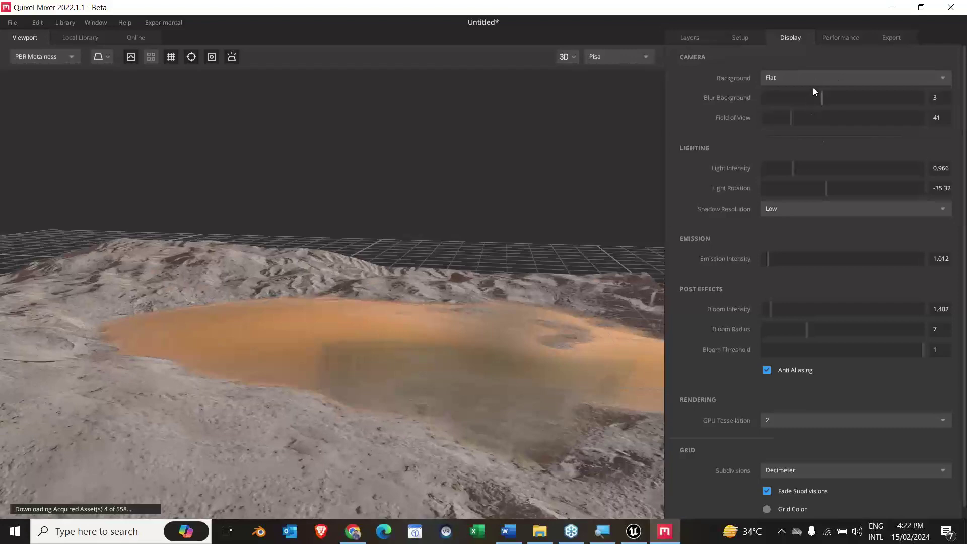
pyautogui.click(813, 80)
pyautogui.click(812, 124)
pyautogui.moveTo(464, 231); pyautogui.dragTo(463, 205)
pyautogui.click(813, 75)
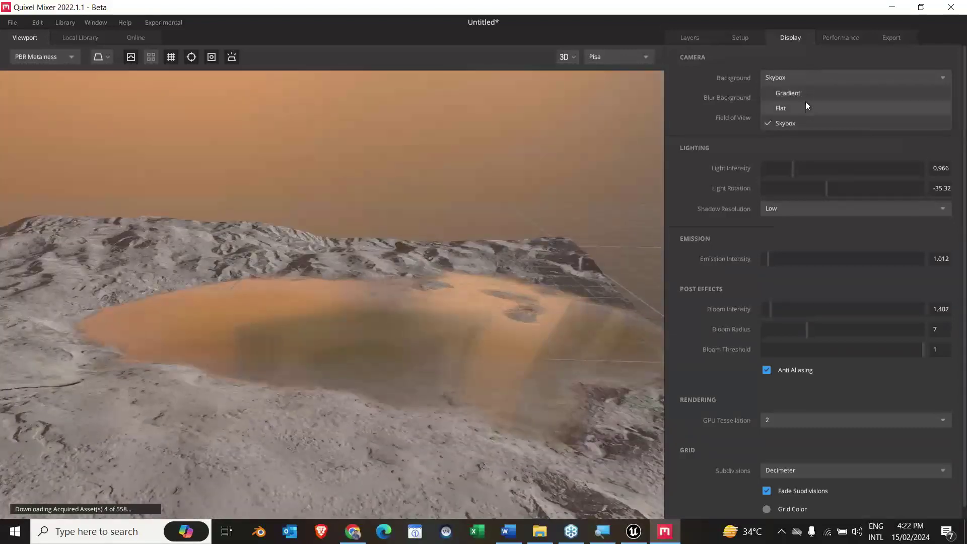
pyautogui.click(807, 93)
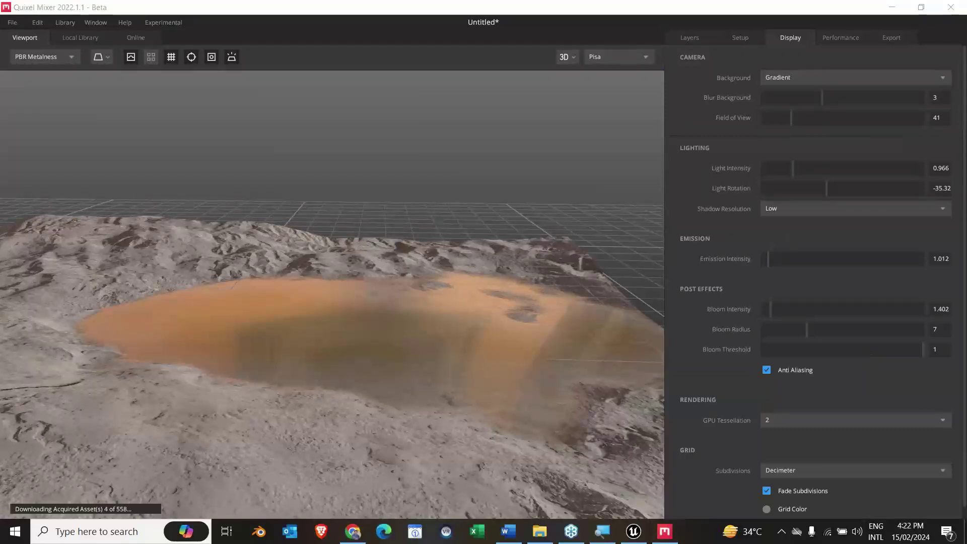
# Step: Set the light intensity to 1.277, the light rotation to -40.93 and the emission intensity to 2.882
pyautogui.moveTo(793, 169); pyautogui.dragTo(823, 200)
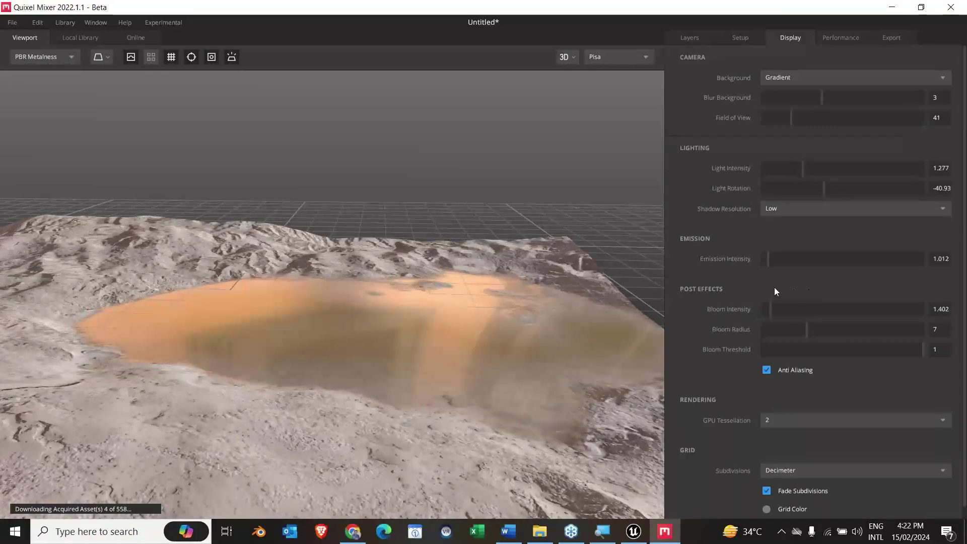
pyautogui.moveTo(770, 258)
pyautogui.mouseDown()
pyautogui.moveTo(790, 258)
pyautogui.moveTo(780, 258)
pyautogui.mouseUp()
# Step: Preview a bloom intensity of 3.583, set it to 0 and inspect the shoreline without the glow
pyautogui.moveTo(773, 309)
pyautogui.mouseDown()
pyautogui.moveTo(795, 309)
pyautogui.moveTo(784, 313)
pyautogui.mouseUp()
pyautogui.moveTo(482, 374); pyautogui.dragTo(632, 368)
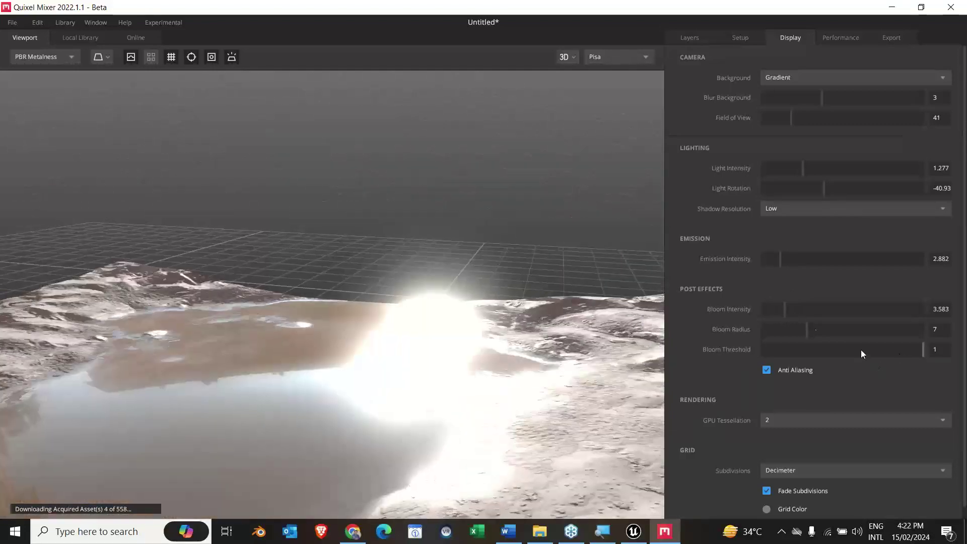
pyautogui.moveTo(778, 307); pyautogui.dragTo(757, 311)
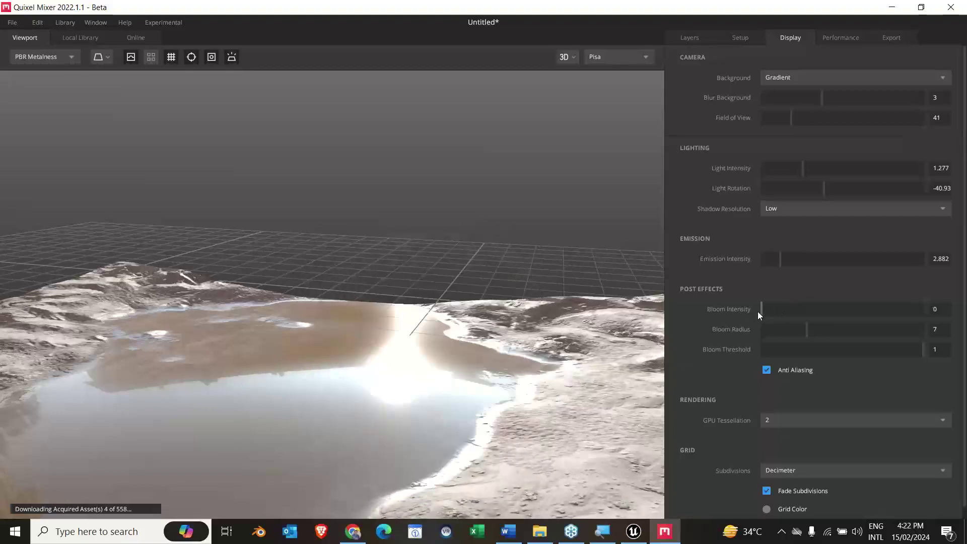
pyautogui.scroll(-10, 410, 300)
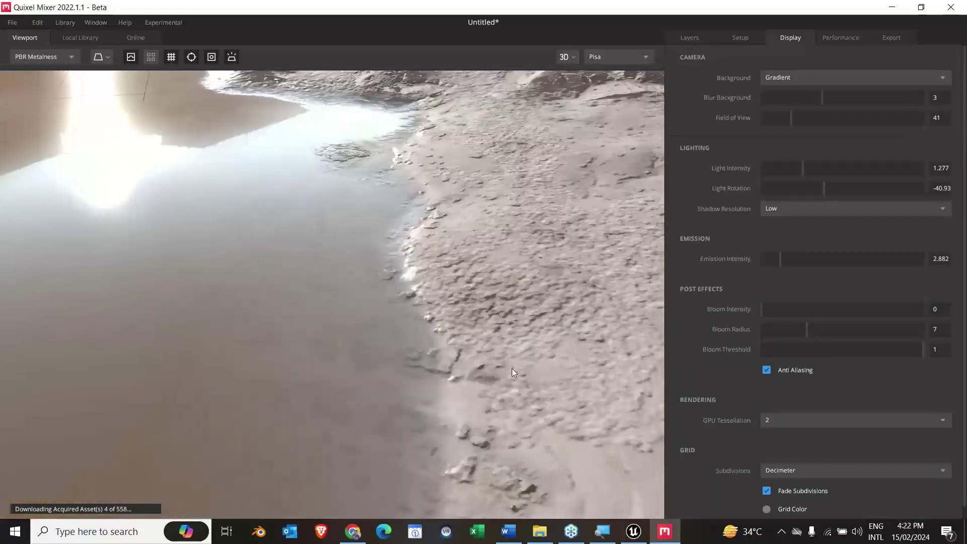
pyautogui.moveTo(513, 373); pyautogui.dragTo(370, 373)
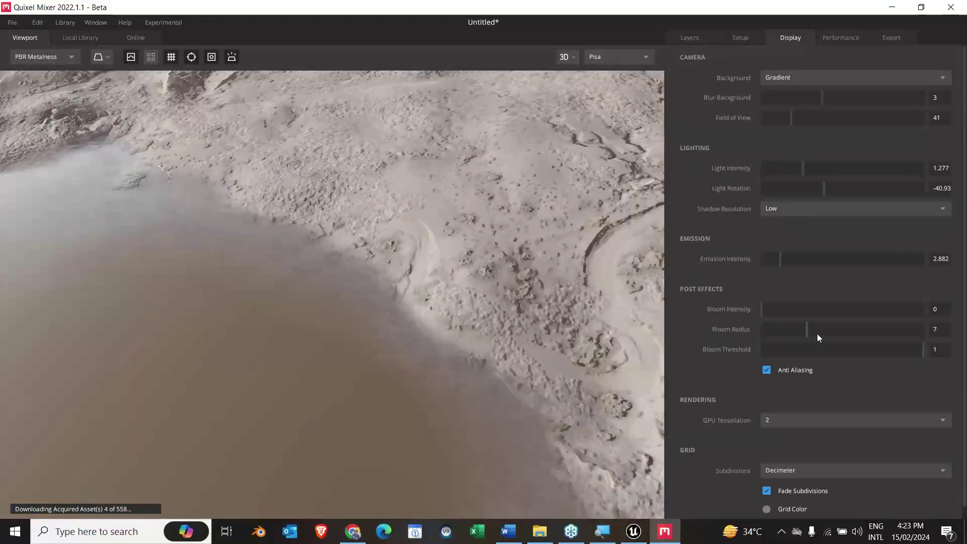
pyautogui.scroll(-1, 832, 316)
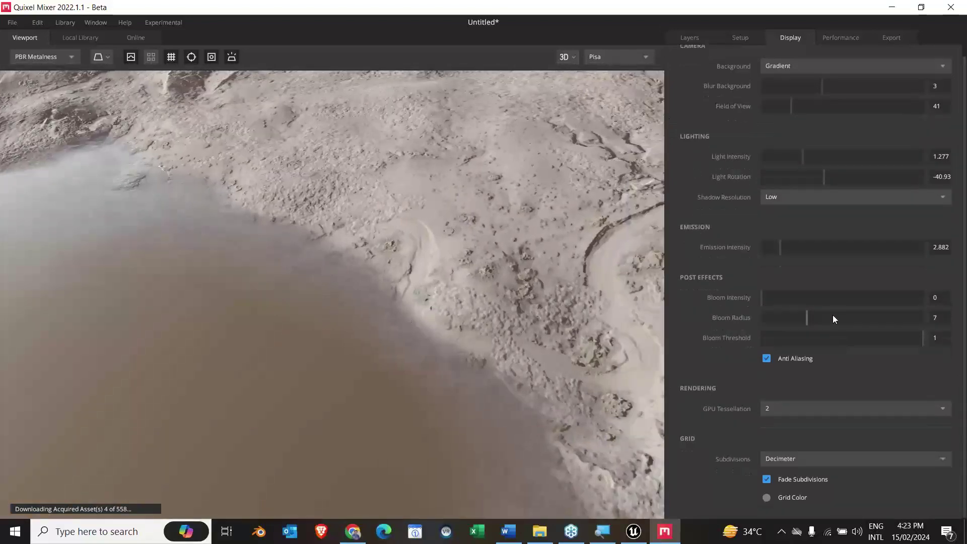
# Step: Toggle Anti Aliasing, preview the terrain at Half viewport resolution and restore the resolution to Full
pyautogui.click(767, 358)
pyautogui.click(845, 40)
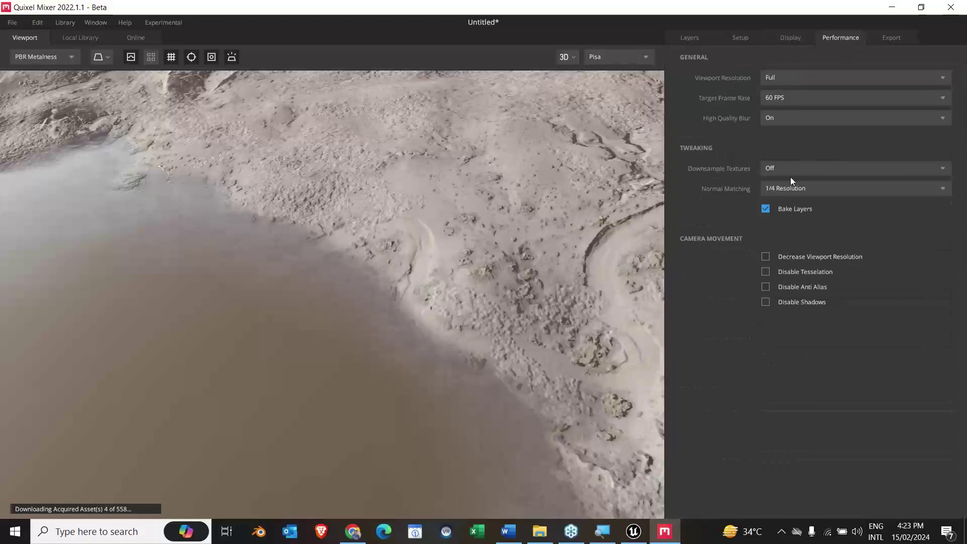
pyautogui.click(796, 77)
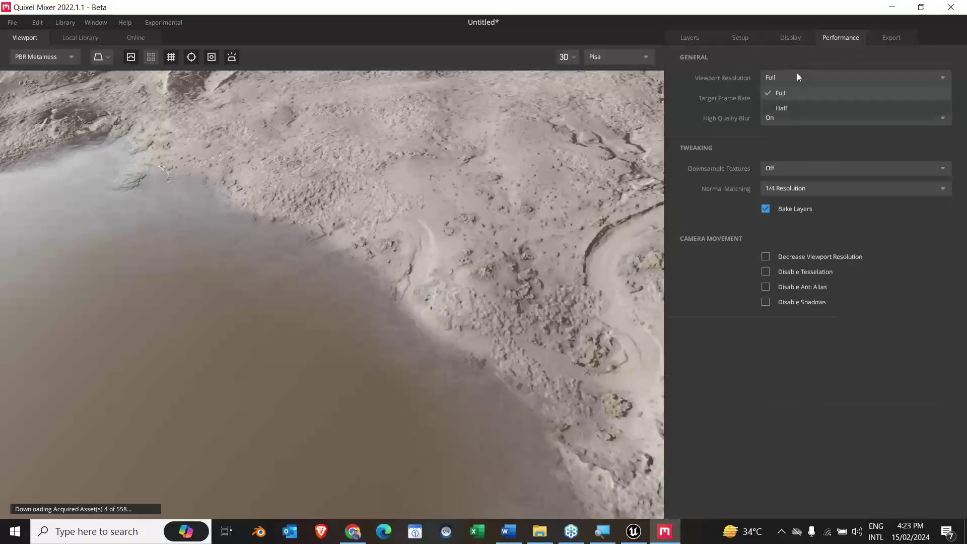
pyautogui.click(804, 112)
pyautogui.moveTo(497, 257); pyautogui.dragTo(576, 326)
pyautogui.scroll(3, 464, 255)
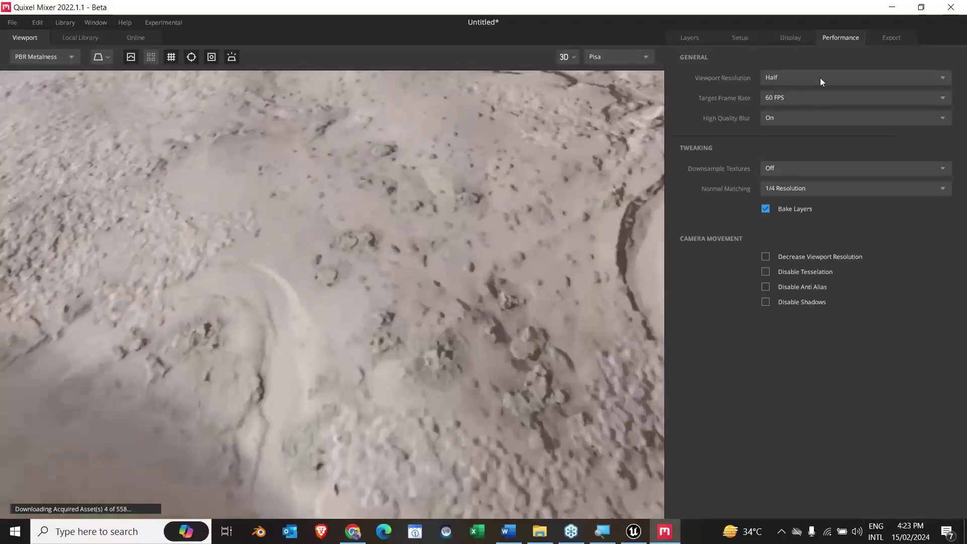
pyautogui.click(820, 79)
pyautogui.click(811, 97)
# Step: Preview a target frame rate of 30 FPS and restore it to 60 FPS
pyautogui.click(809, 101)
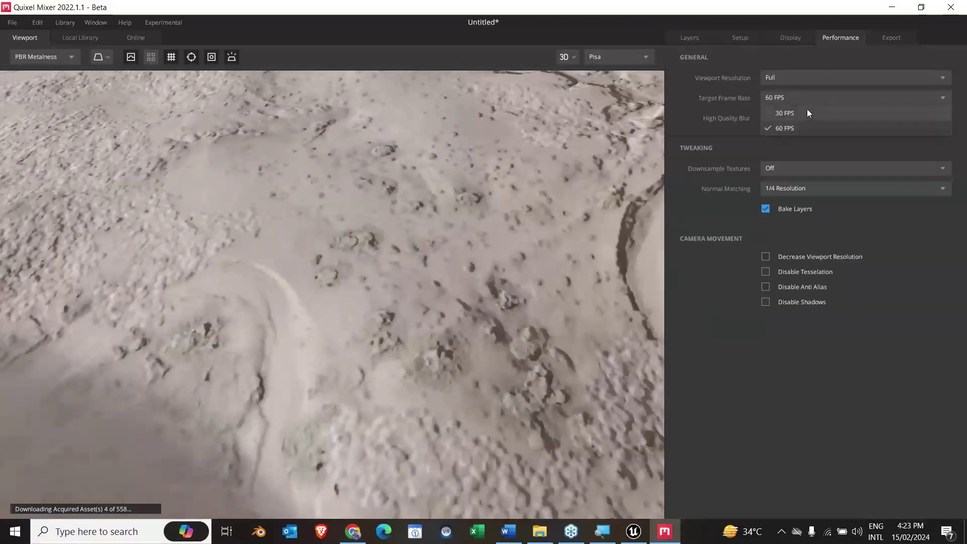
pyautogui.click(807, 110)
pyautogui.click(805, 99)
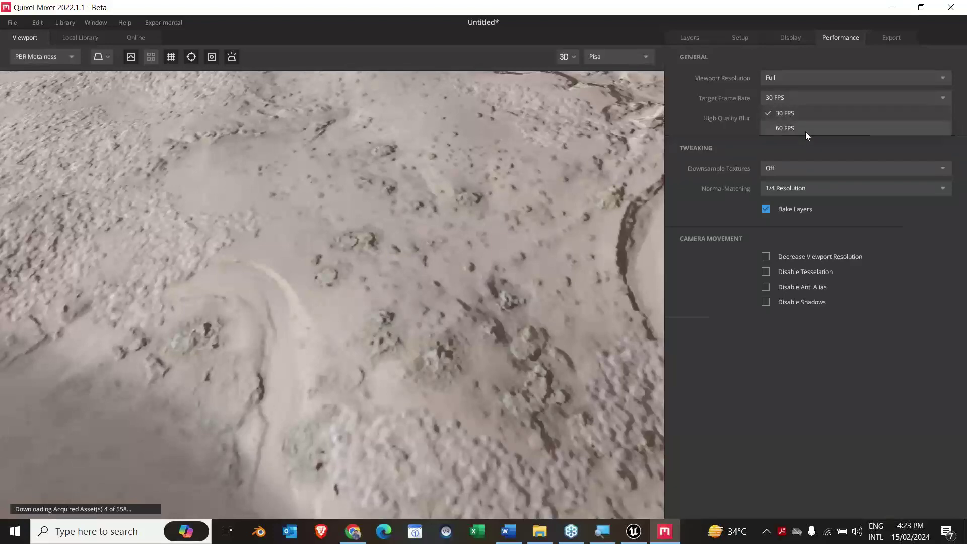
pyautogui.click(805, 131)
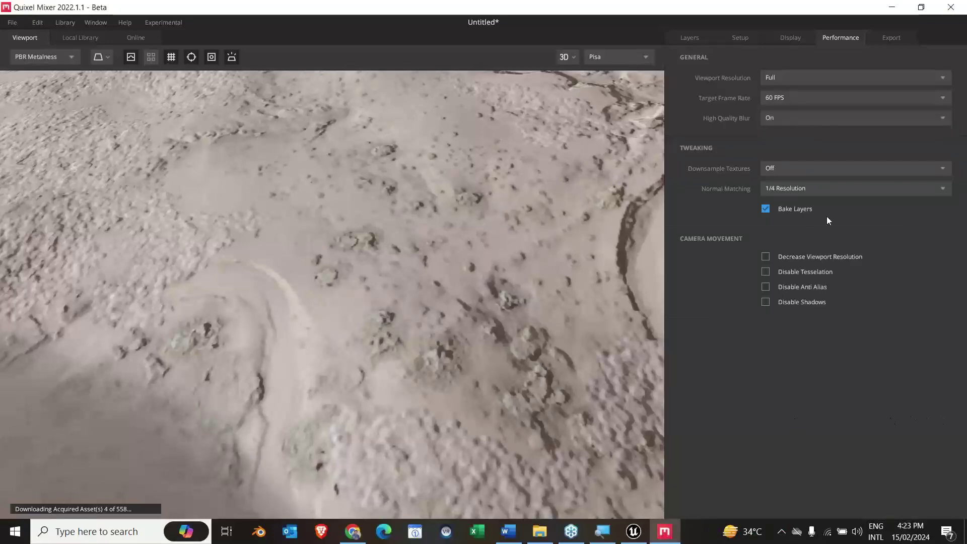
# Step: Preview High Quality Blur set to When Exporting, restore it to On and inspect the terrain and water from several angles
pyautogui.click(784, 119)
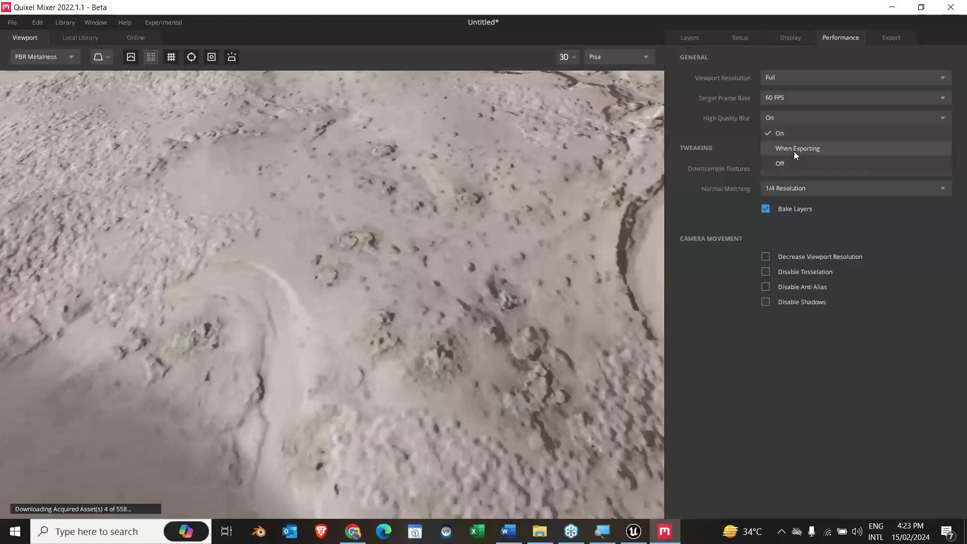
pyautogui.click(793, 149)
pyautogui.click(793, 120)
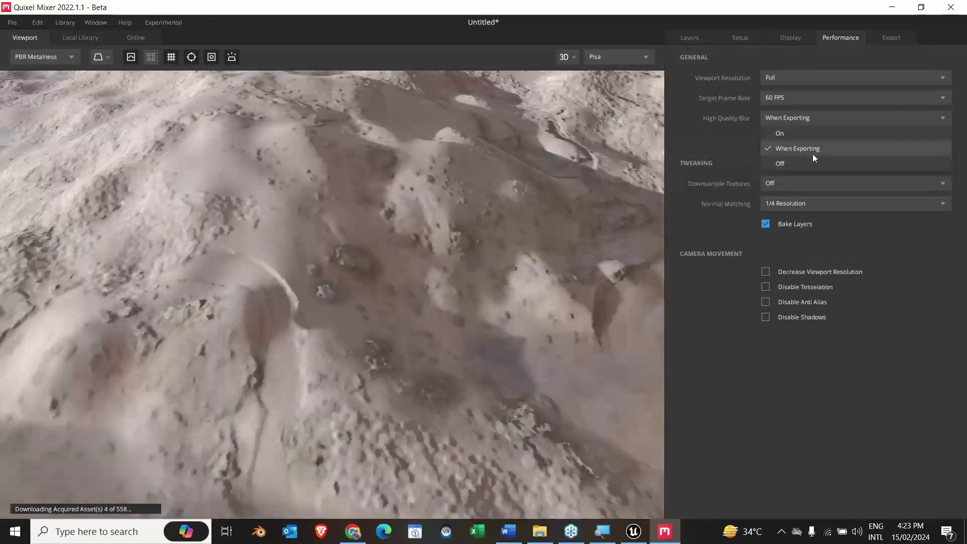
pyautogui.click(810, 133)
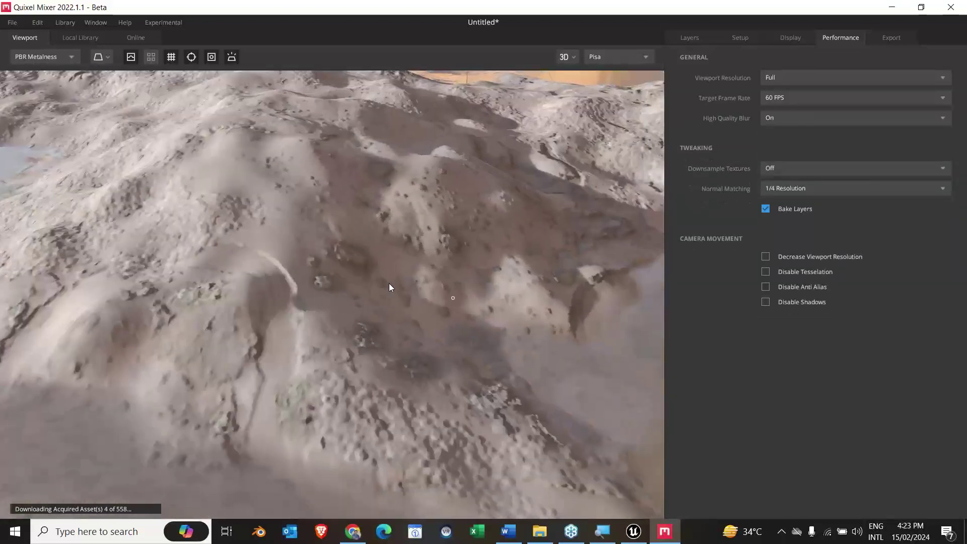
pyautogui.moveTo(345, 265); pyautogui.dragTo(599, 308)
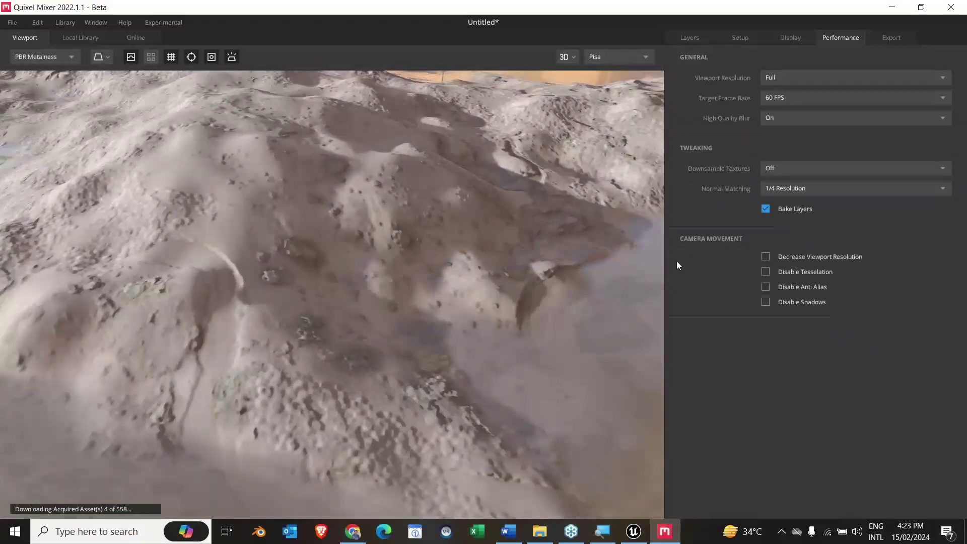
pyautogui.moveTo(546, 288); pyautogui.dragTo(523, 376)
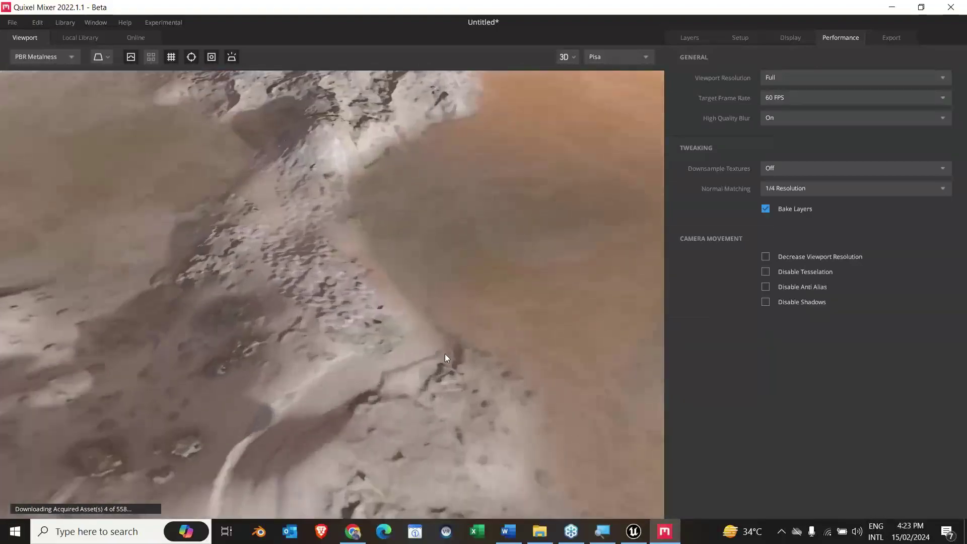
pyautogui.moveTo(445, 354); pyautogui.dragTo(373, 283)
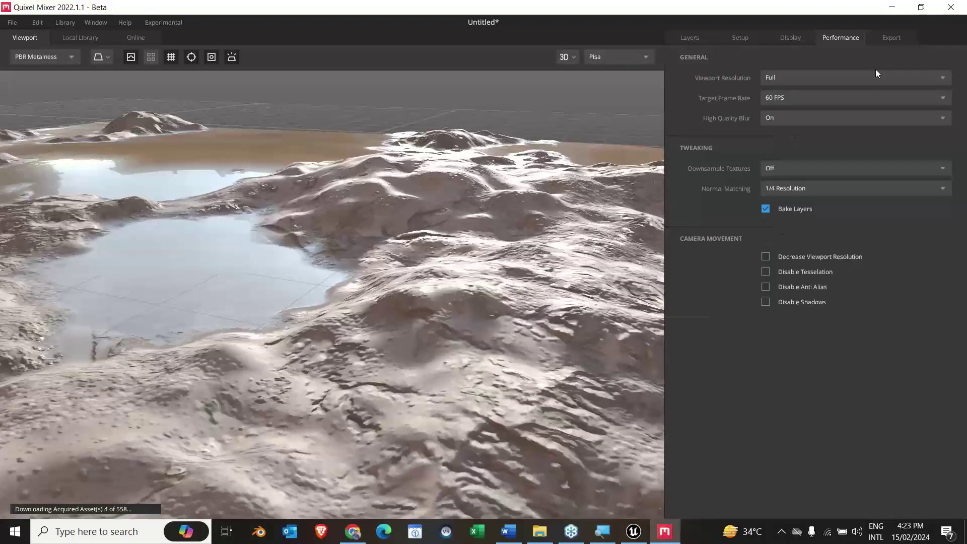
# Step: Preview the Library export target, return it to Custom and enable opening the folder after export
pyautogui.click(886, 38)
pyautogui.click(827, 80)
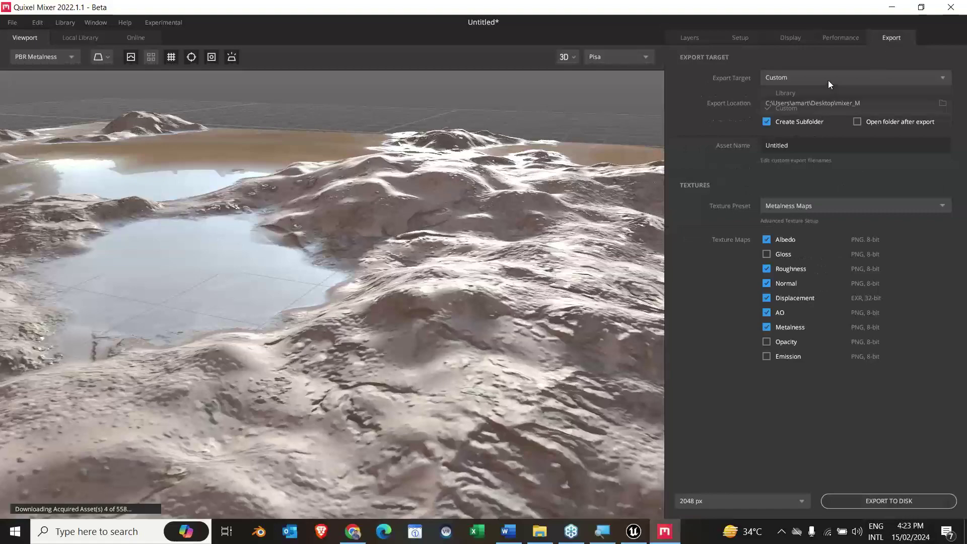
pyautogui.click(821, 91)
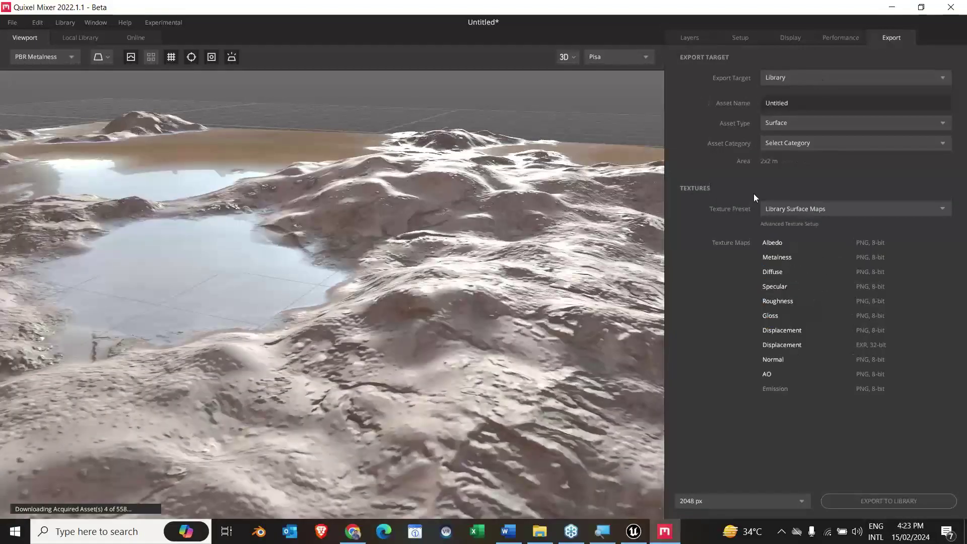
pyautogui.click(822, 80)
pyautogui.click(805, 107)
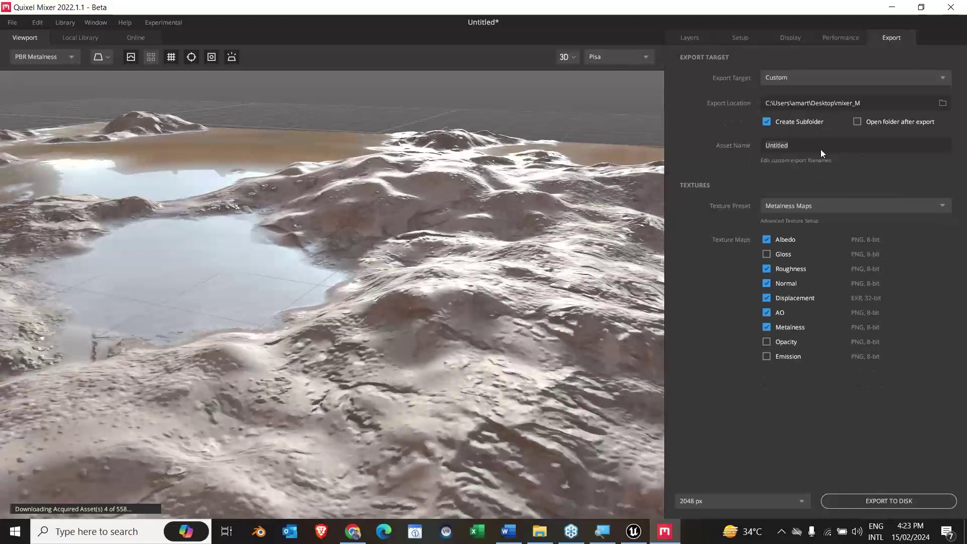
pyautogui.click(857, 122)
# Step: Examine the Desktop folders available as export location and the export resolution choices, leaving both settings as they are
pyautogui.click(942, 103)
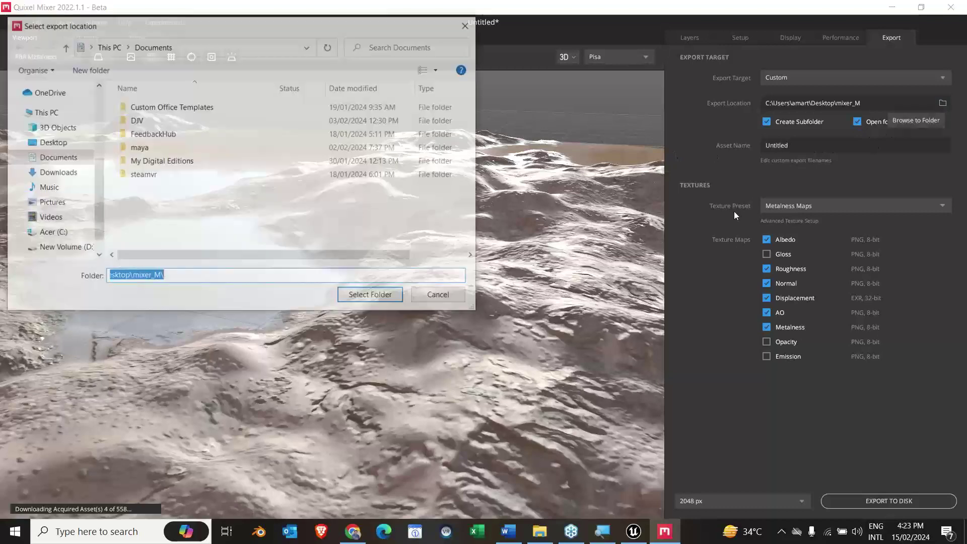
pyautogui.click(51, 142)
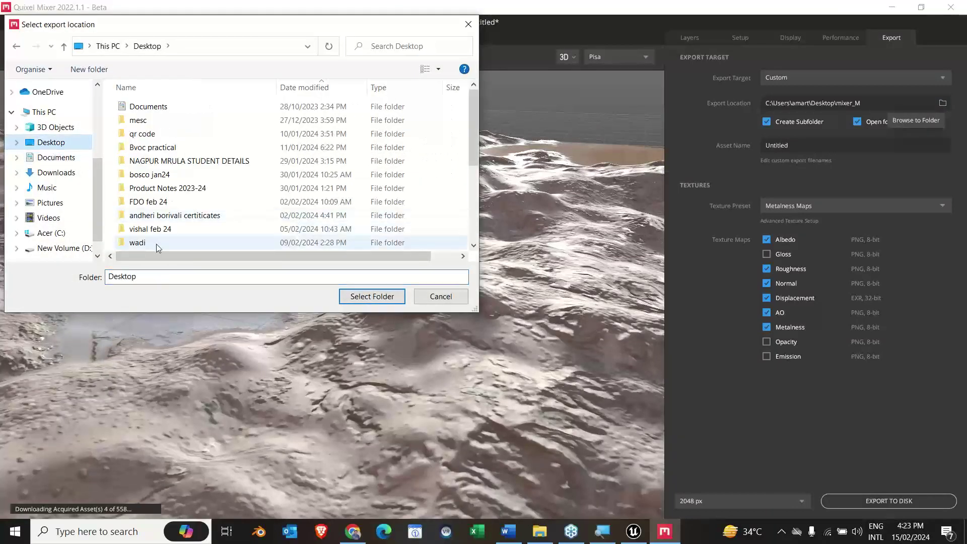
pyautogui.click(438, 296)
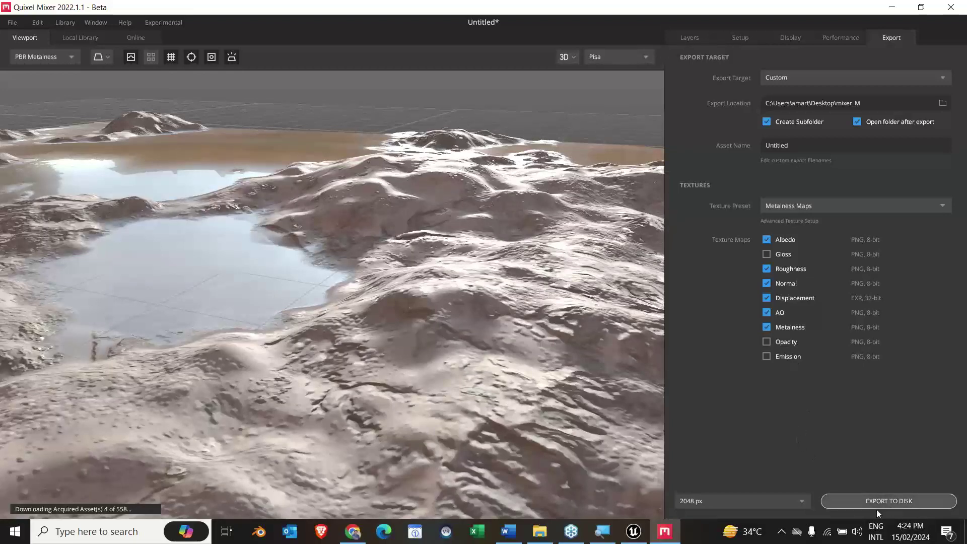
pyautogui.click(778, 503)
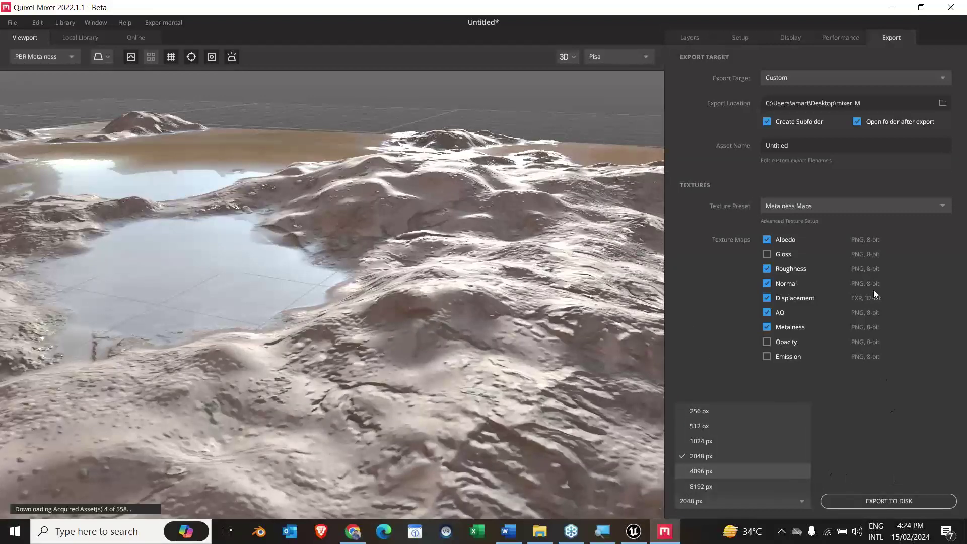
pyautogui.click(948, 104)
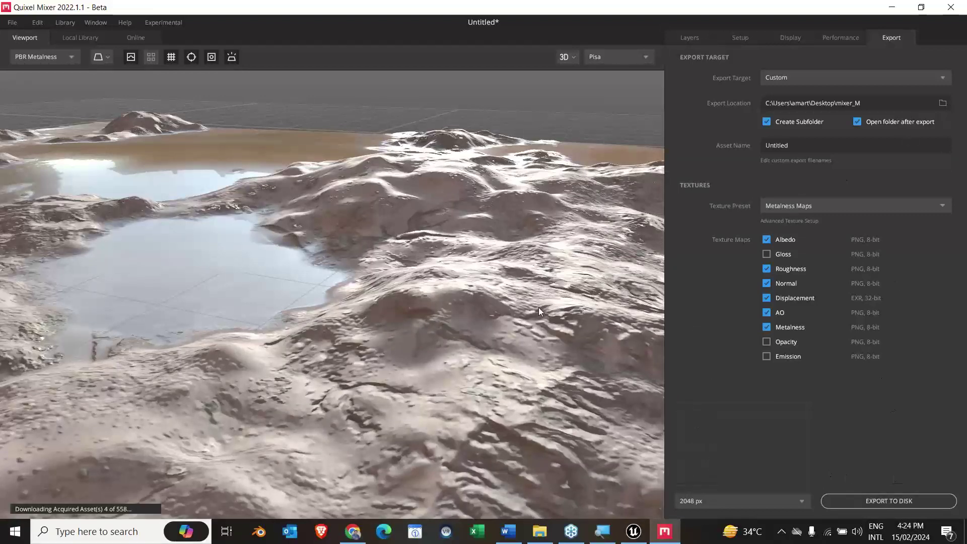
pyautogui.click(942, 103)
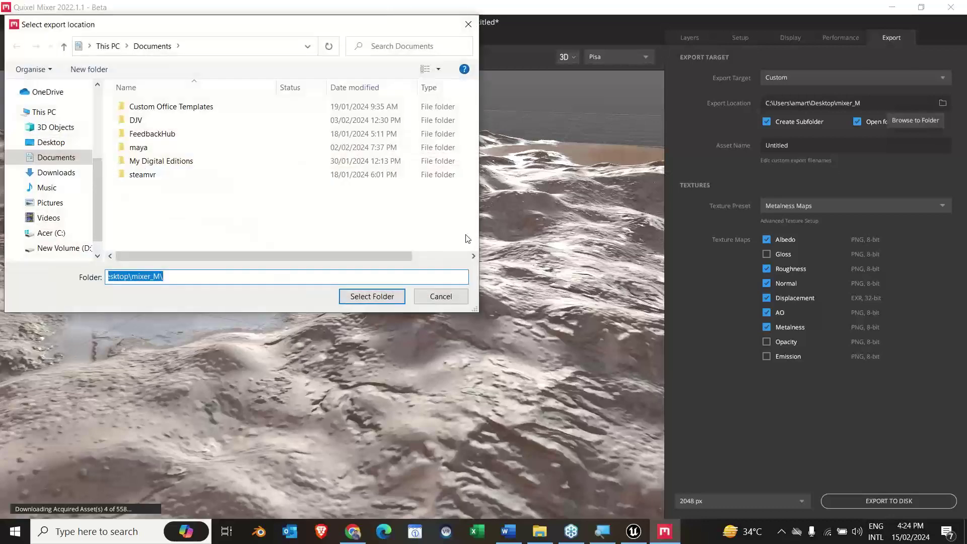
pyautogui.click(441, 296)
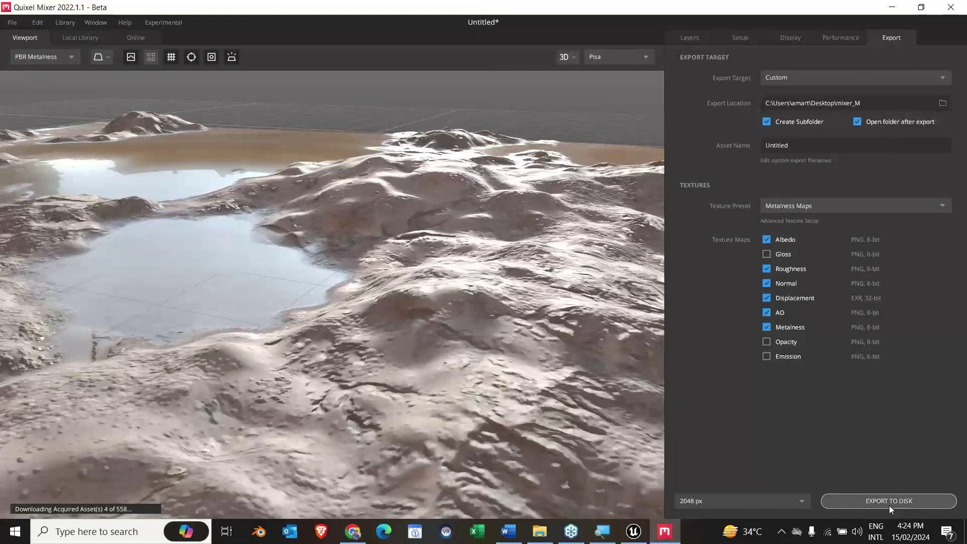
pyautogui.click(693, 43)
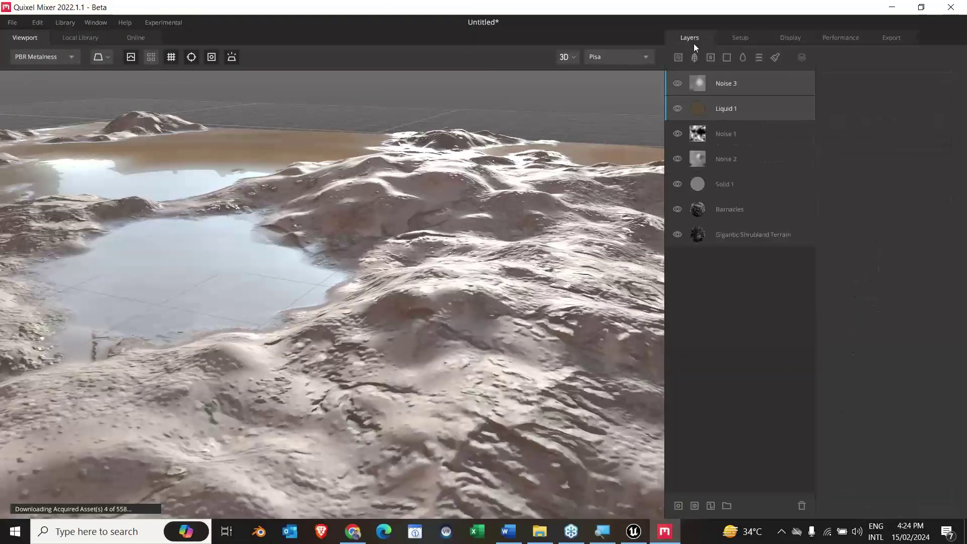
pyautogui.click(742, 37)
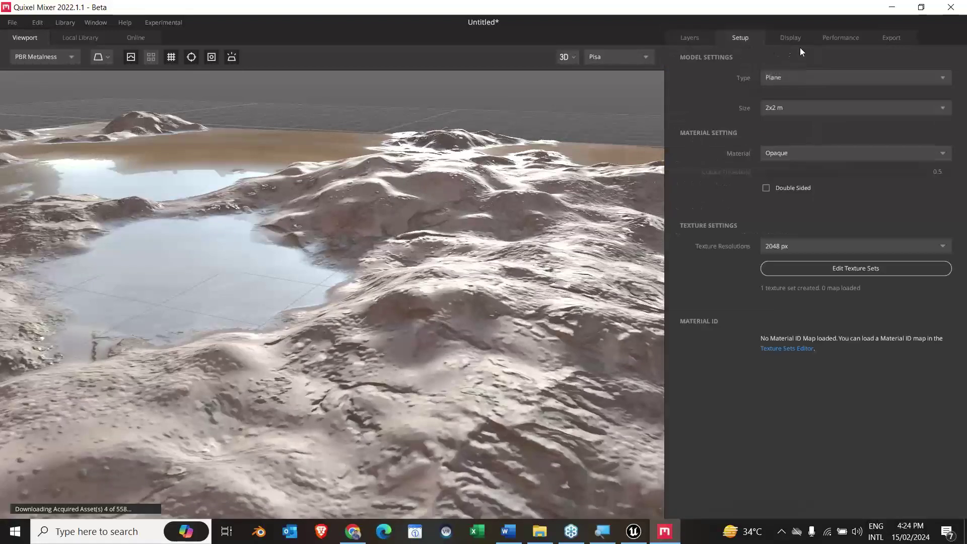
pyautogui.click(132, 39)
pyautogui.click(83, 38)
pyautogui.click(25, 40)
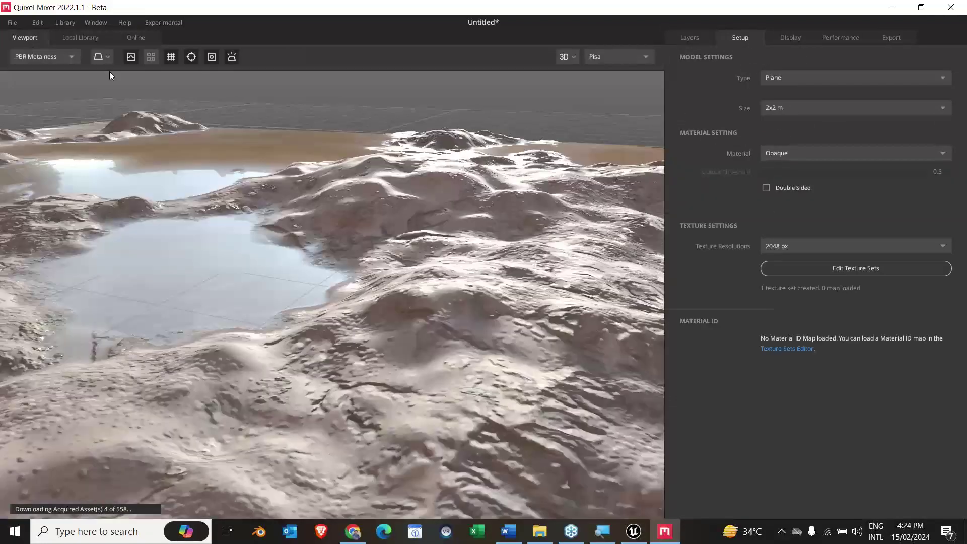
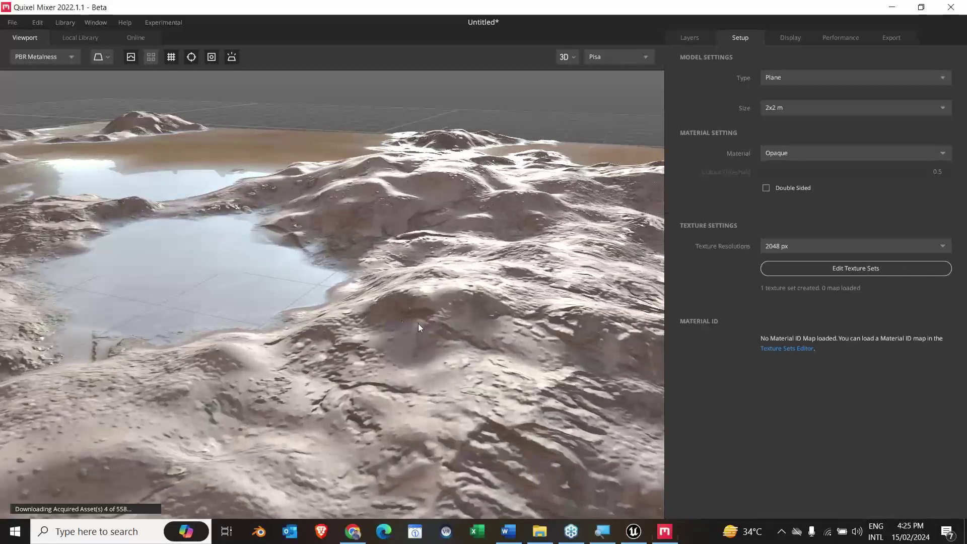
# Step: Create a test_M folder on the Desktop, set it as the custom export location and export the Metalness Maps at 2048 px to disk
pyautogui.moveTo(439, 285); pyautogui.dragTo(503, 307)
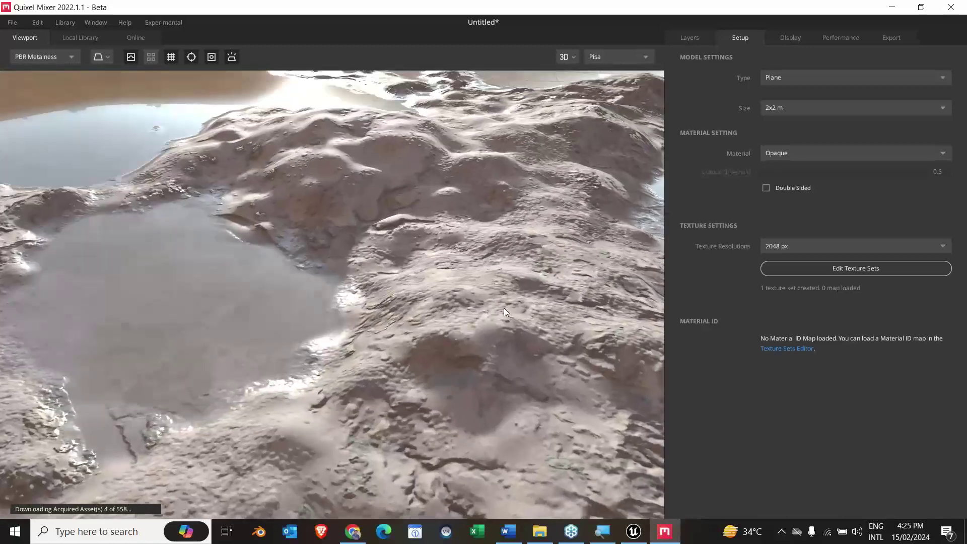
pyautogui.click(891, 38)
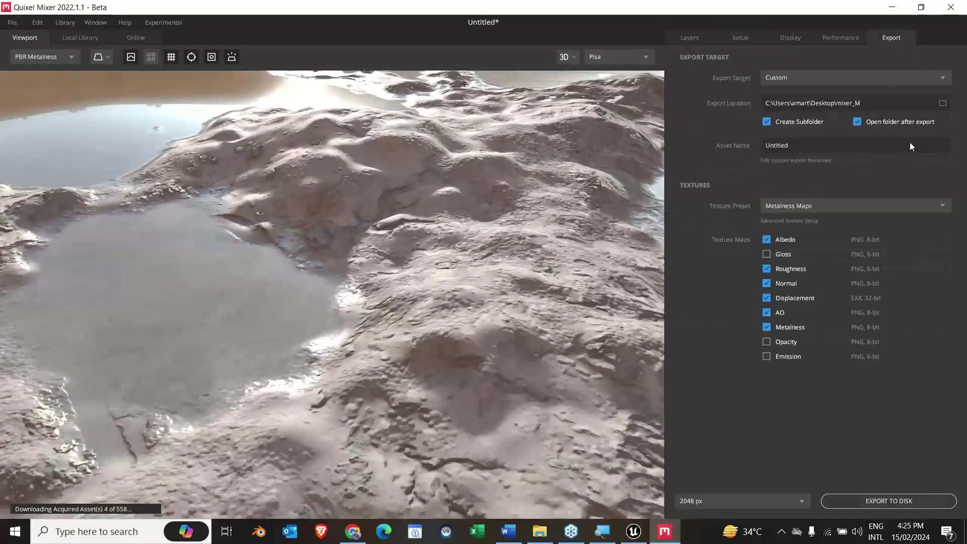
pyautogui.click(917, 80)
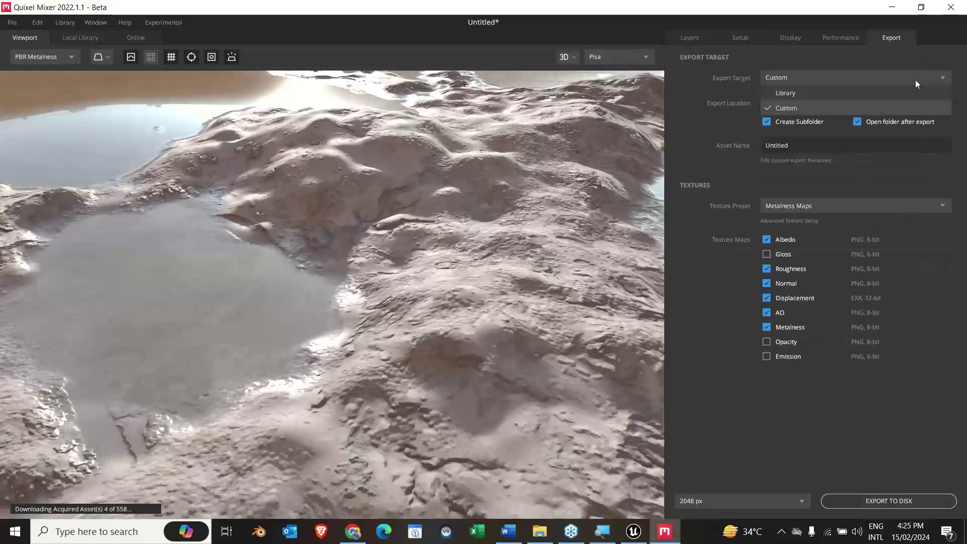
pyautogui.click(845, 103)
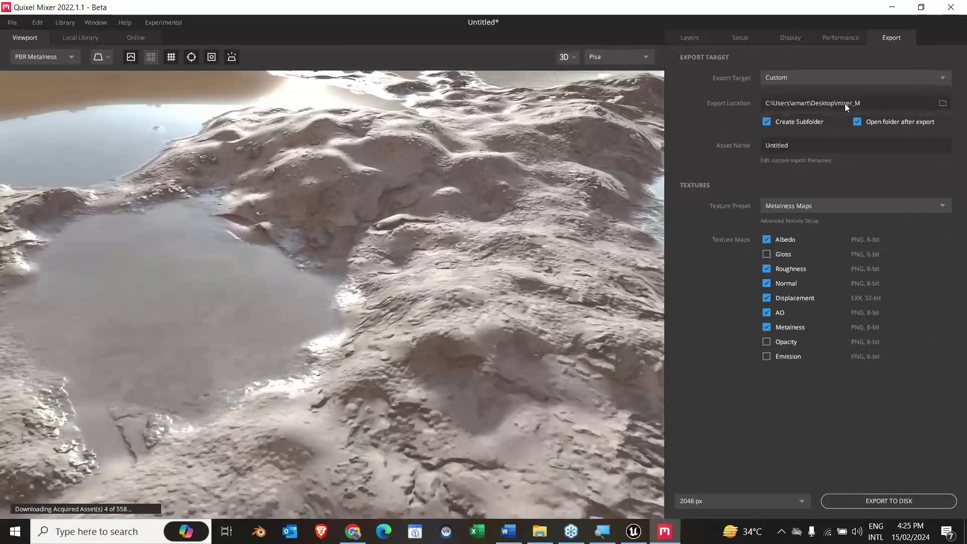
pyautogui.click(941, 103)
pyautogui.click(51, 142)
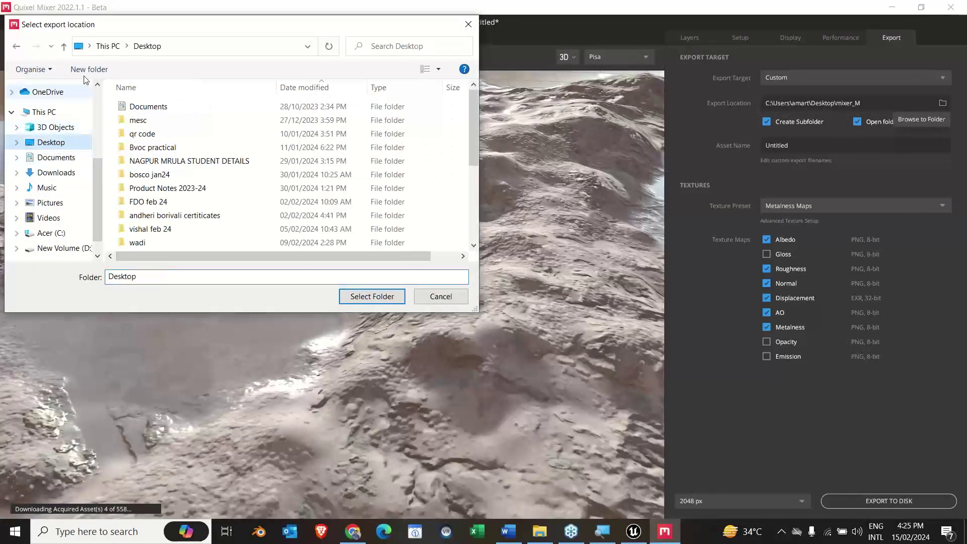
pyautogui.click(89, 69)
pyautogui.write('test_')
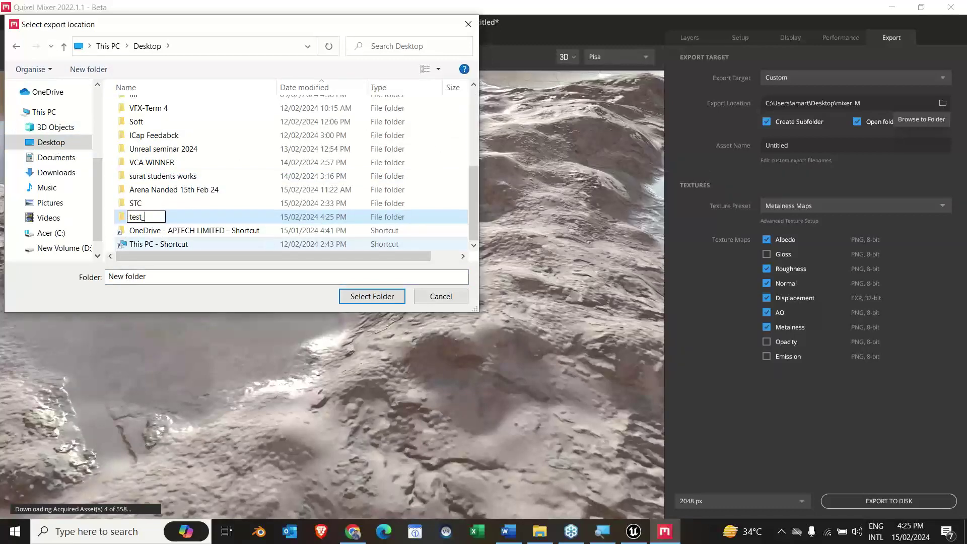
pyautogui.press('Return')
pyautogui.press('Return')
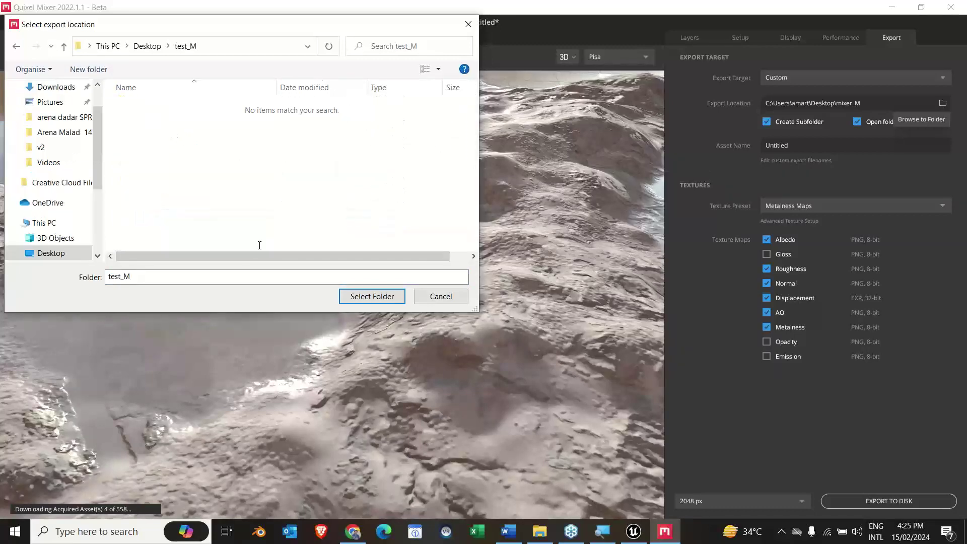
pyautogui.click(352, 296)
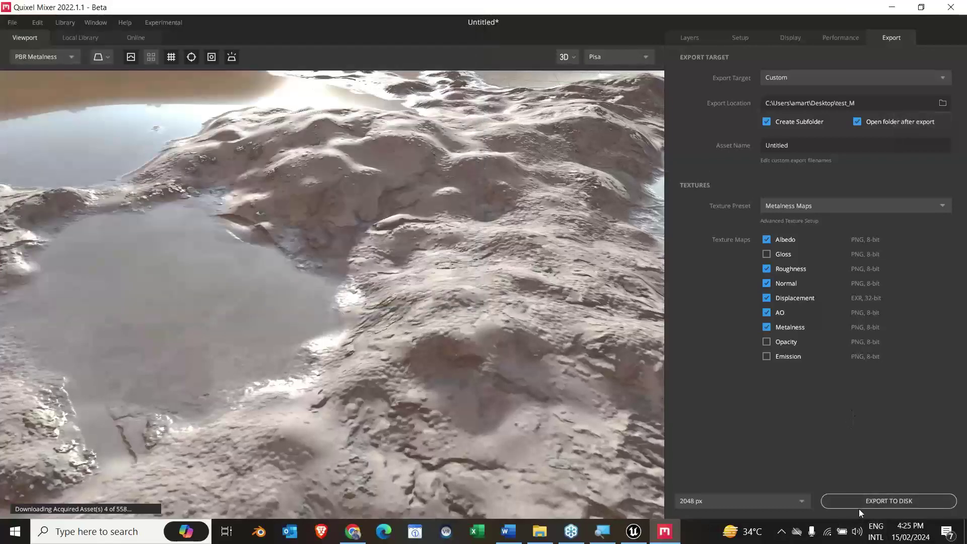
pyautogui.click(877, 499)
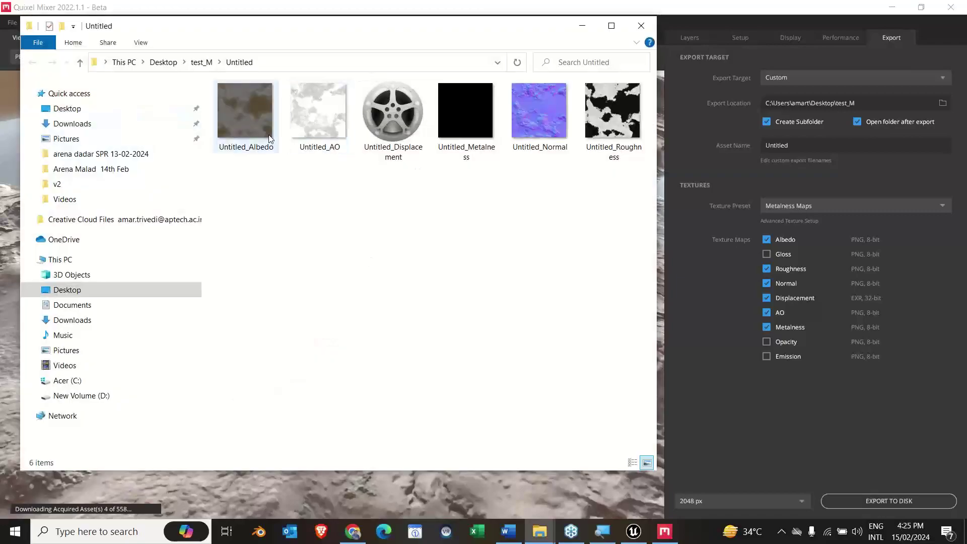
# Step: Look through the exported texture images from Untitled_Albedo to Untitled_Roughness in the image viewer, then close it
pyautogui.click(262, 126)
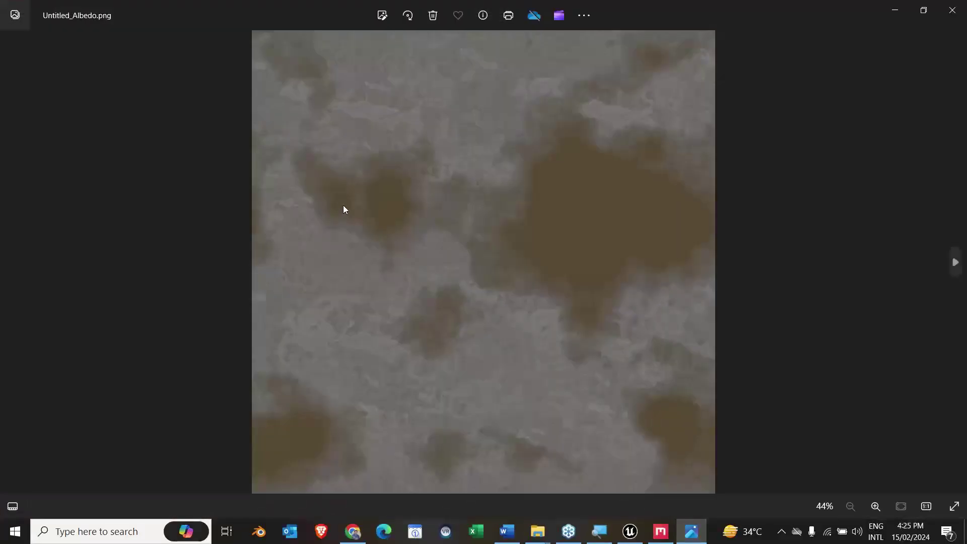
pyautogui.press('Right')
pyautogui.press('Right')
pyautogui.press('Right')
pyautogui.press('Right')
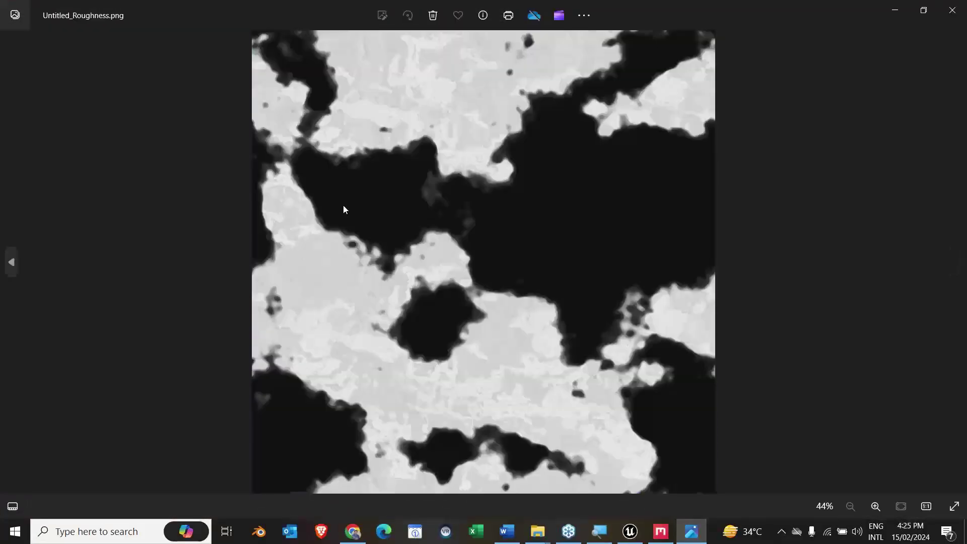
pyautogui.hotkey('alt', 'F4')
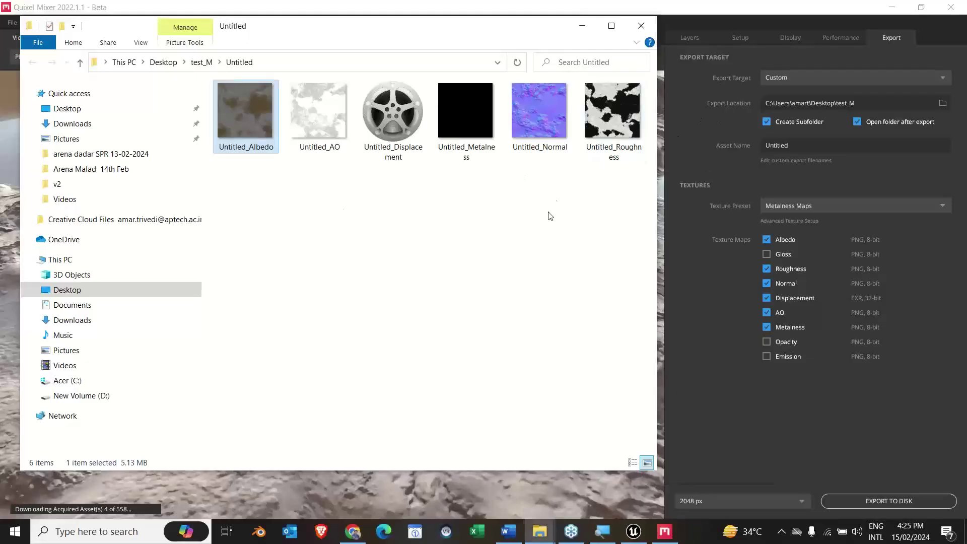
# Step: Switch to Unreal Editor, create a folder named M in the project's Content folder and open it
pyautogui.click(633, 531)
pyautogui.click(134, 33)
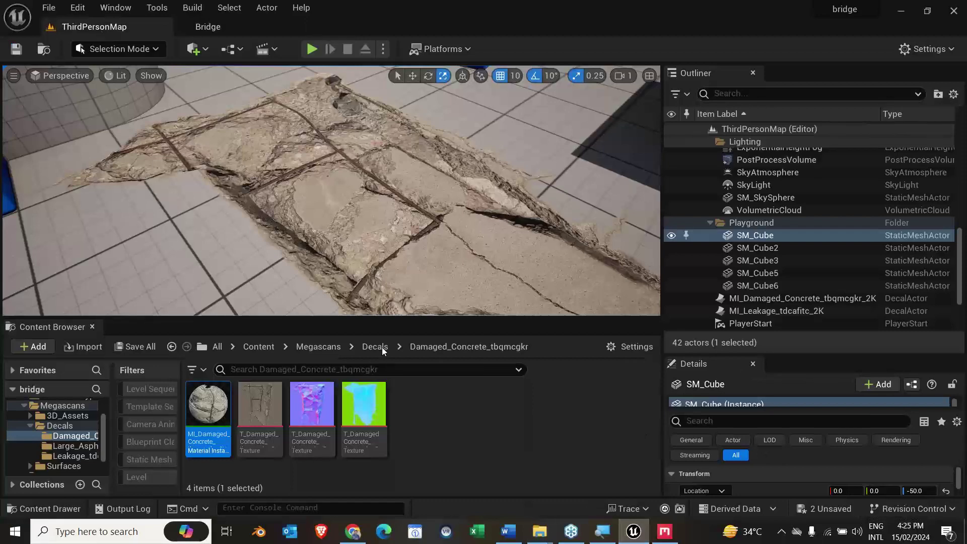
pyautogui.click(67, 414)
pyautogui.click(62, 406)
pyautogui.scroll(2, 55, 426)
pyautogui.click(61, 425)
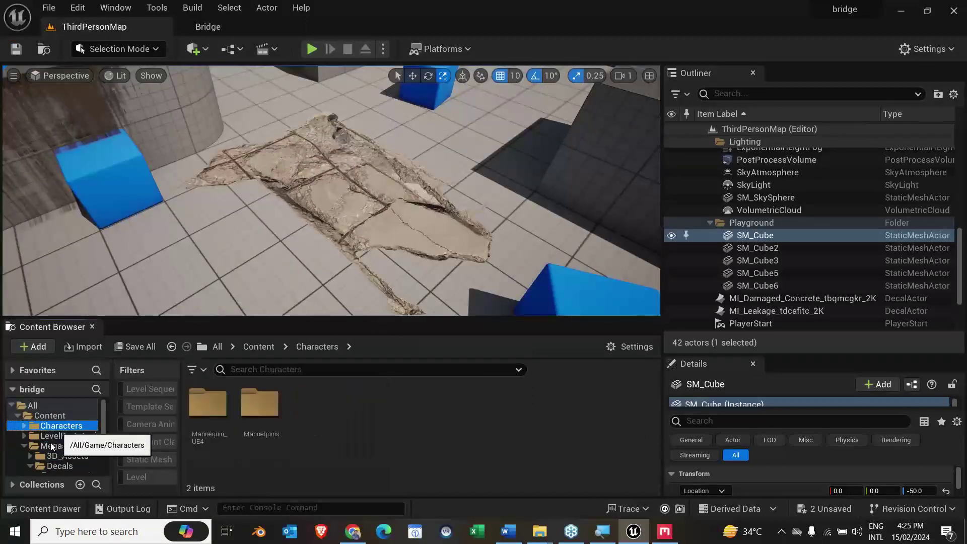
pyautogui.click(27, 445)
pyautogui.click(49, 415)
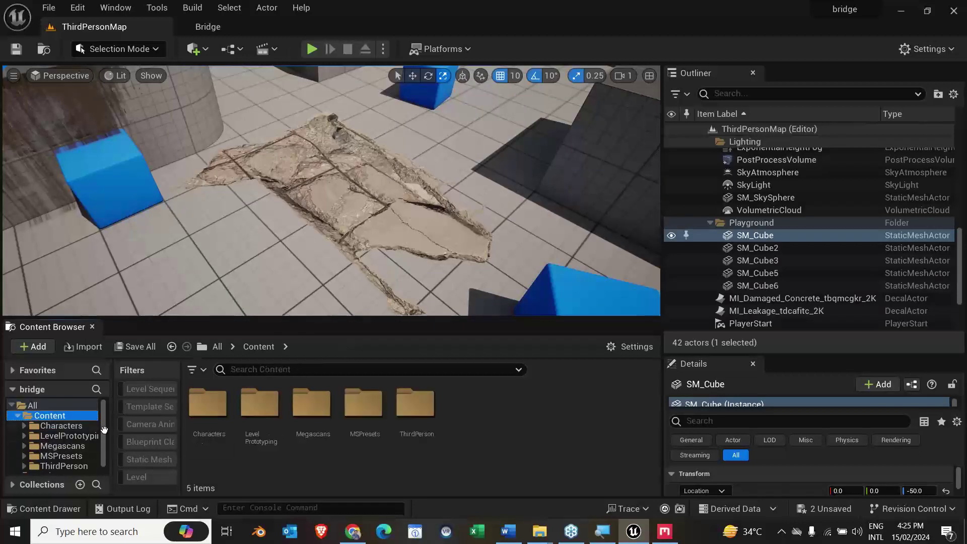
pyautogui.rightClick(333, 476)
pyautogui.click(385, 142)
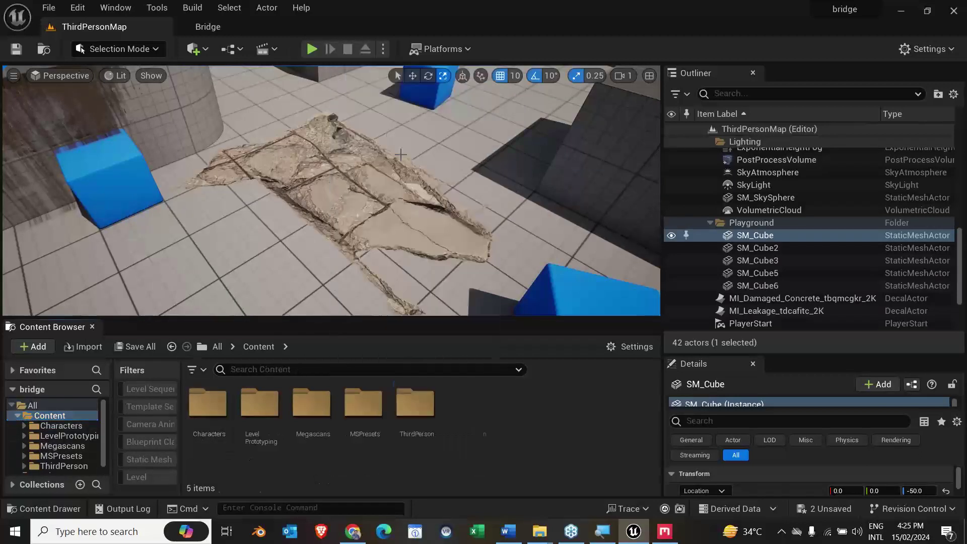
pyautogui.press('Return')
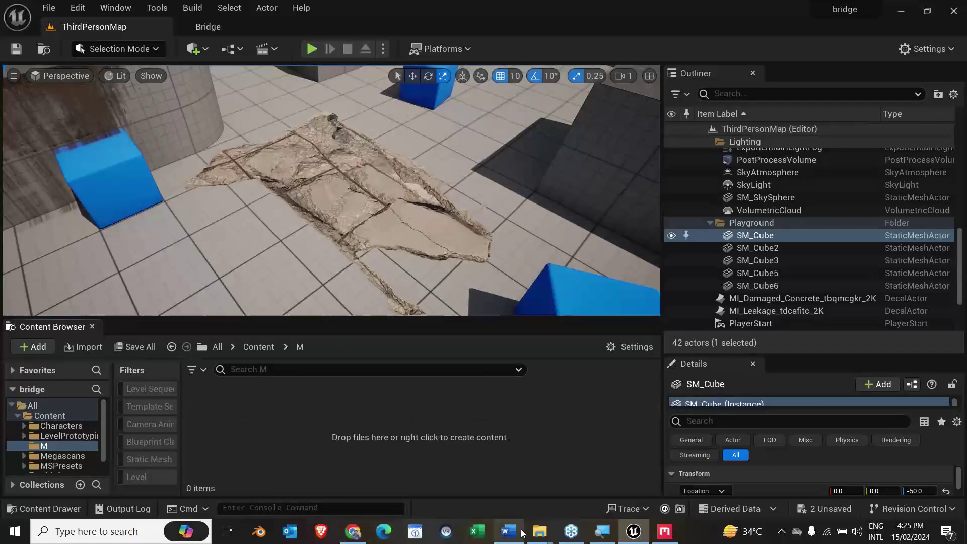
# Step: Import all six exported textures from test_M\Untitled into the M folder and accept the normal map settings for Untitled_Normal
pyautogui.moveTo(542, 534)
pyautogui.click(600, 475)
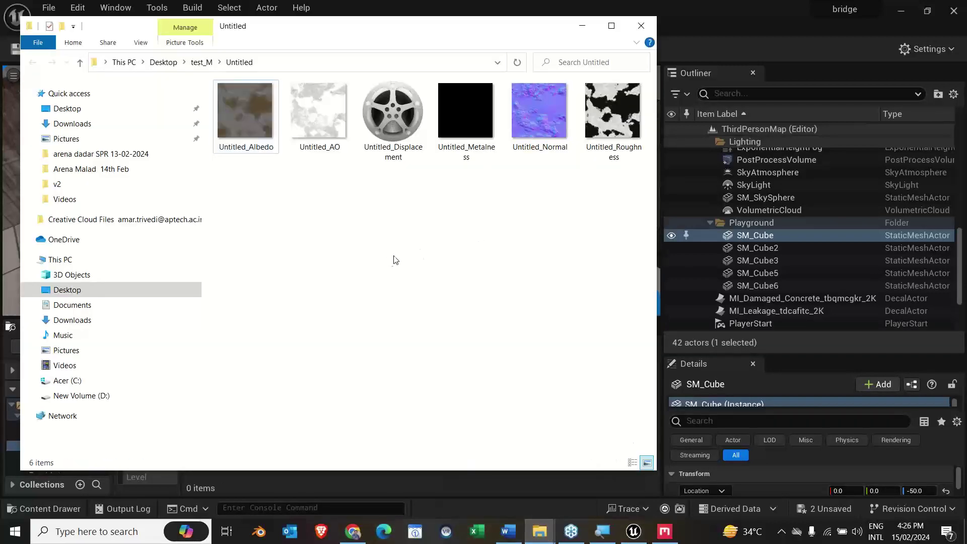
pyautogui.hotkey('ctrl', 'a')
pyautogui.moveTo(421, 35); pyautogui.dragTo(729, 33)
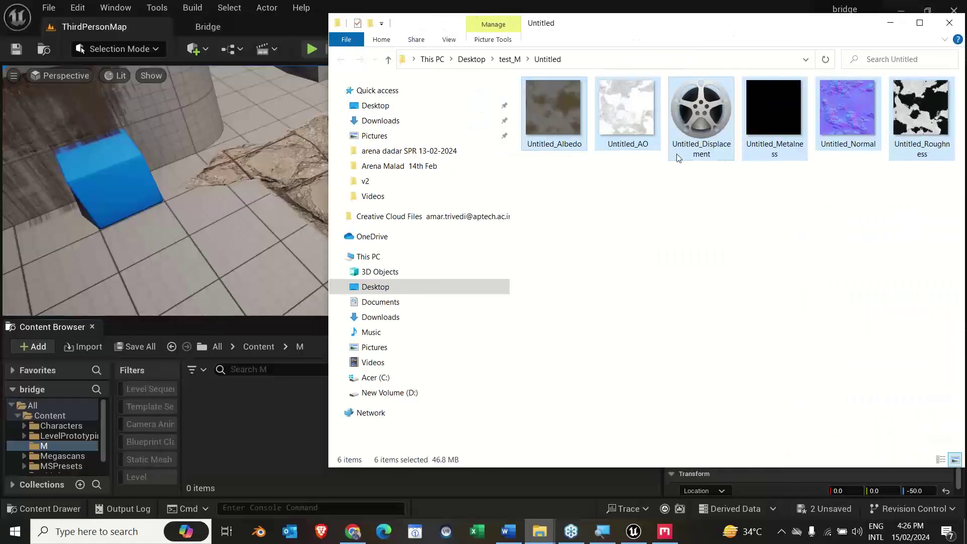
pyautogui.click(655, 217)
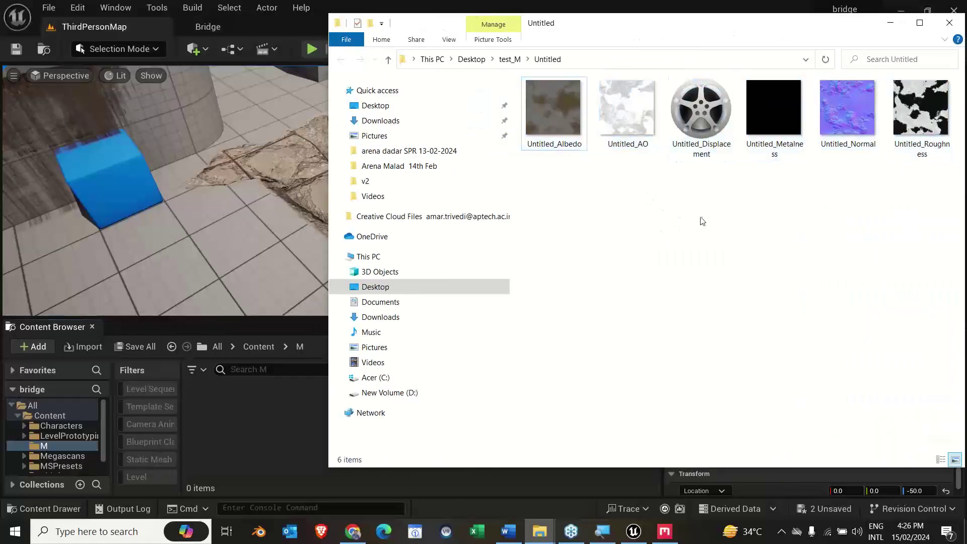
pyautogui.hotkey('ctrl', 'a')
pyautogui.moveTo(548, 132); pyautogui.dragTo(303, 432)
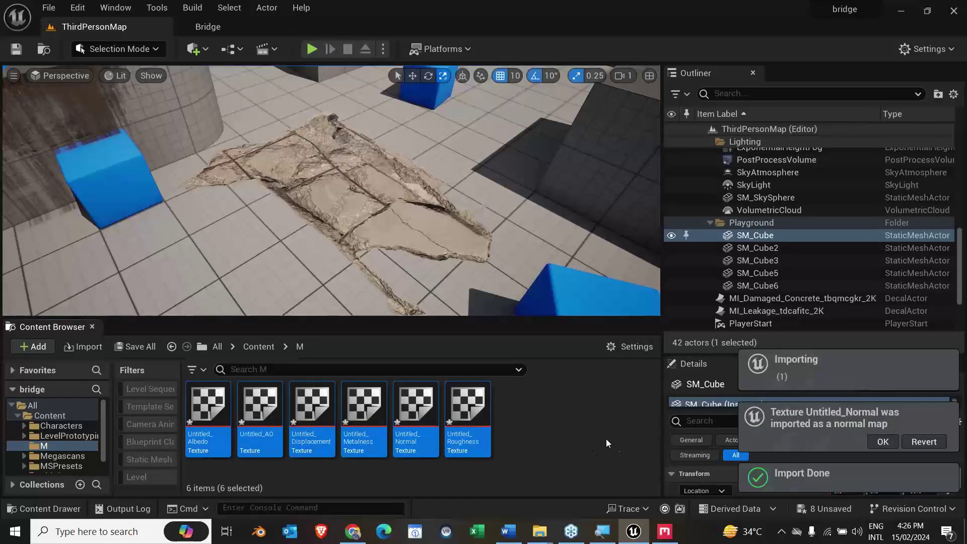
pyautogui.click(883, 442)
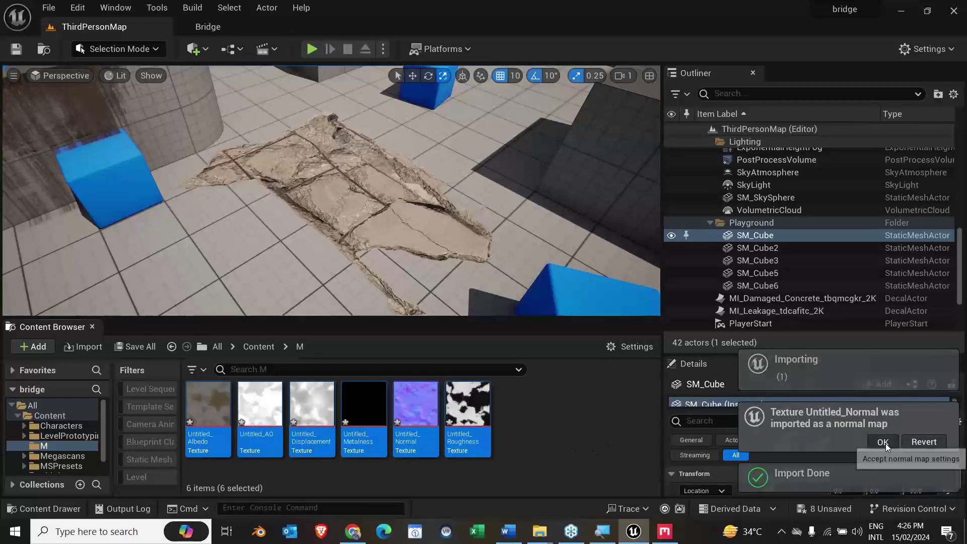
pyautogui.click(585, 430)
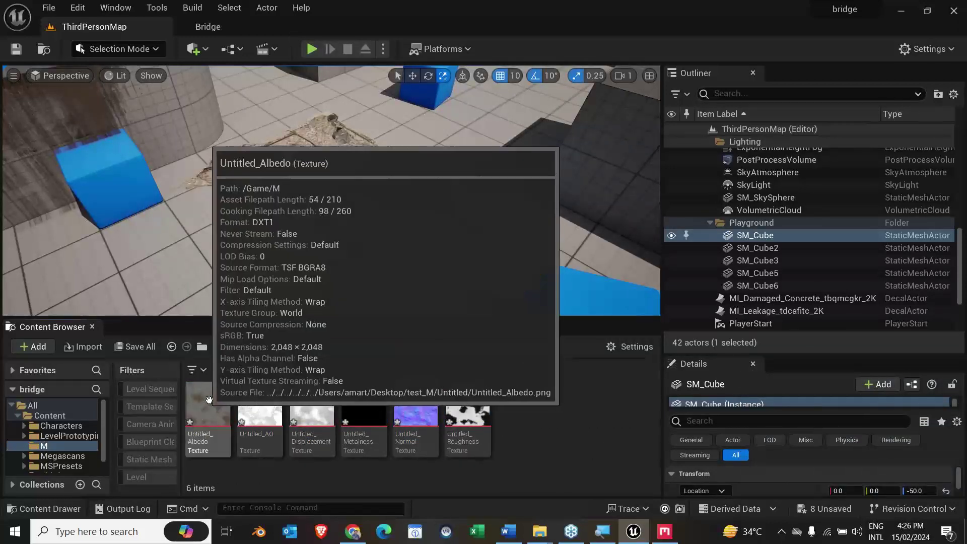
# Step: Open the imported Untitled_Albedo texture to check it, then close its editor
pyautogui.doubleClick(208, 399)
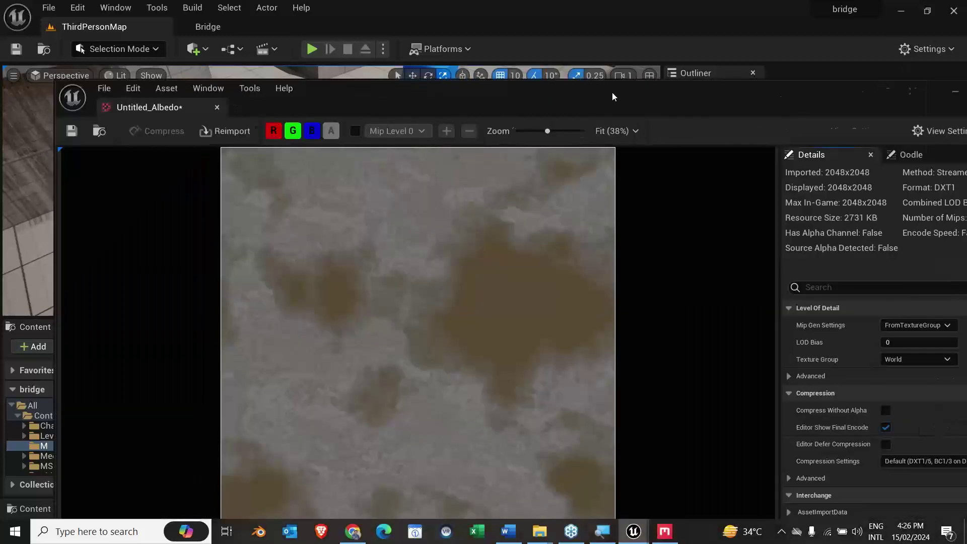
pyautogui.moveTo(613, 97); pyautogui.dragTo(517, 97)
pyautogui.click(910, 93)
# Step: Create a material in the M folder, keep the default name NewMaterial, and open it for editing
pyautogui.rightClick(522, 402)
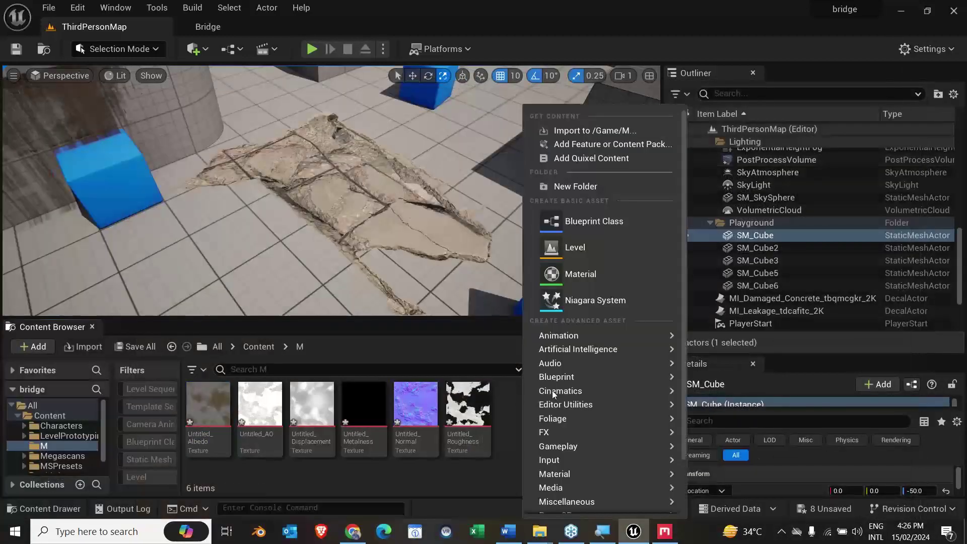
pyautogui.click(581, 274)
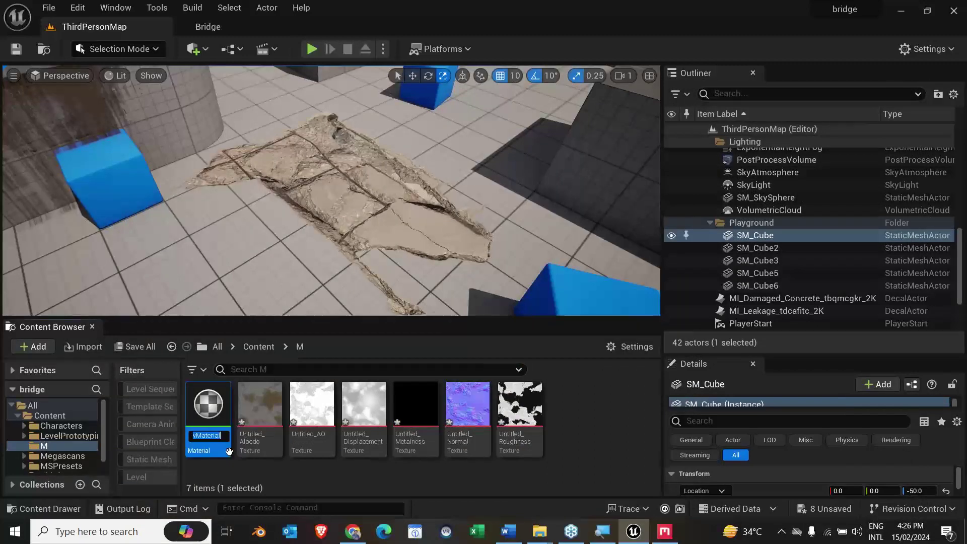
pyautogui.press('Return')
pyautogui.doubleClick(207, 405)
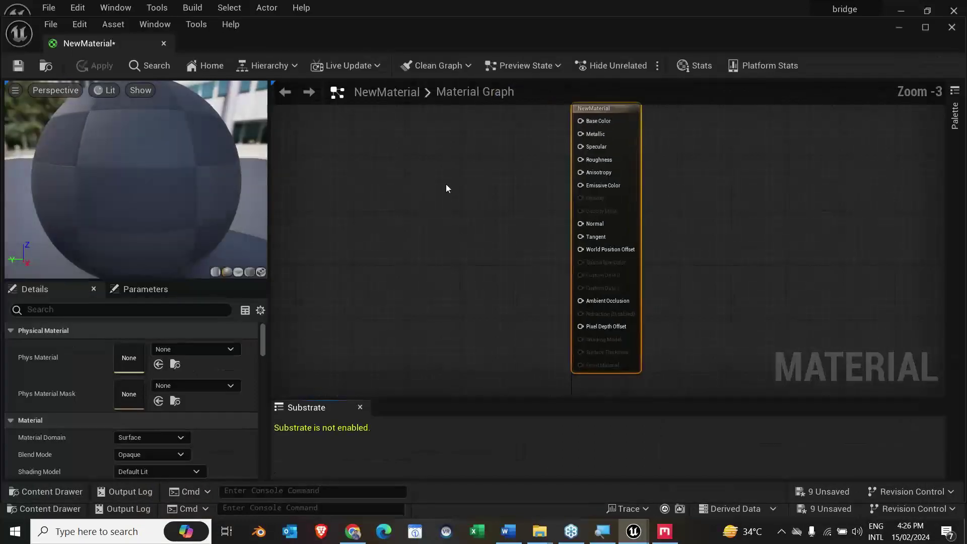
# Step: Add all six imported textures, from Untitled_Albedo to Untitled_Roughness, to NewMaterial's graph as texture samples and maximize the material editor
pyautogui.moveTo(173, 40); pyautogui.dragTo(553, 87)
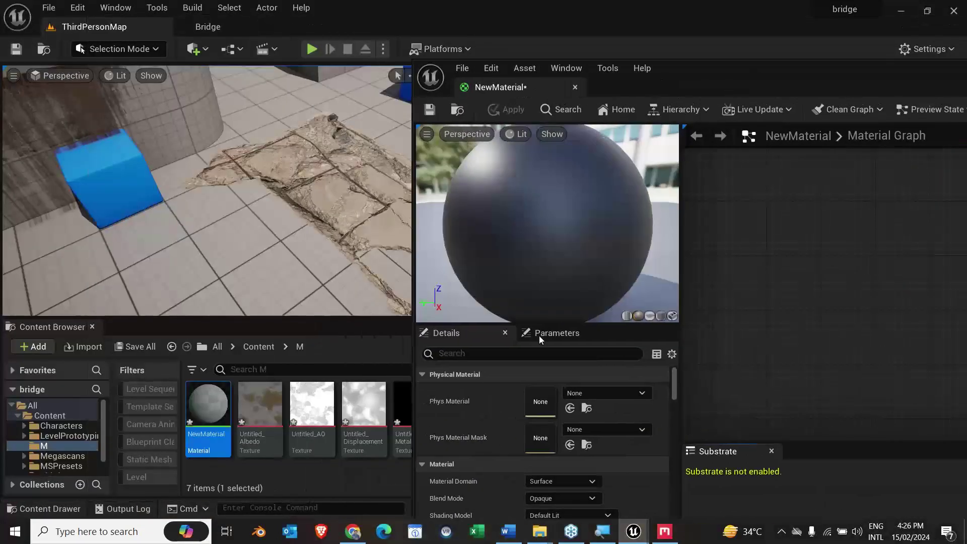
pyautogui.click(259, 418)
pyautogui.moveTo(758, 79); pyautogui.dragTo(850, 60)
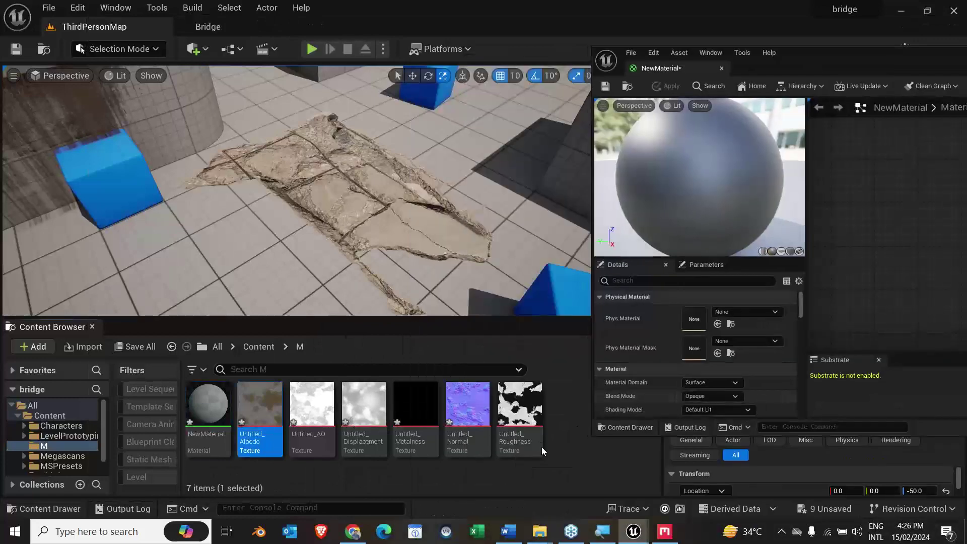
pyautogui.keyDown('shift'); pyautogui.click(519, 418); pyautogui.keyUp('shift')
pyautogui.moveTo(519, 417); pyautogui.dragTo(897, 218)
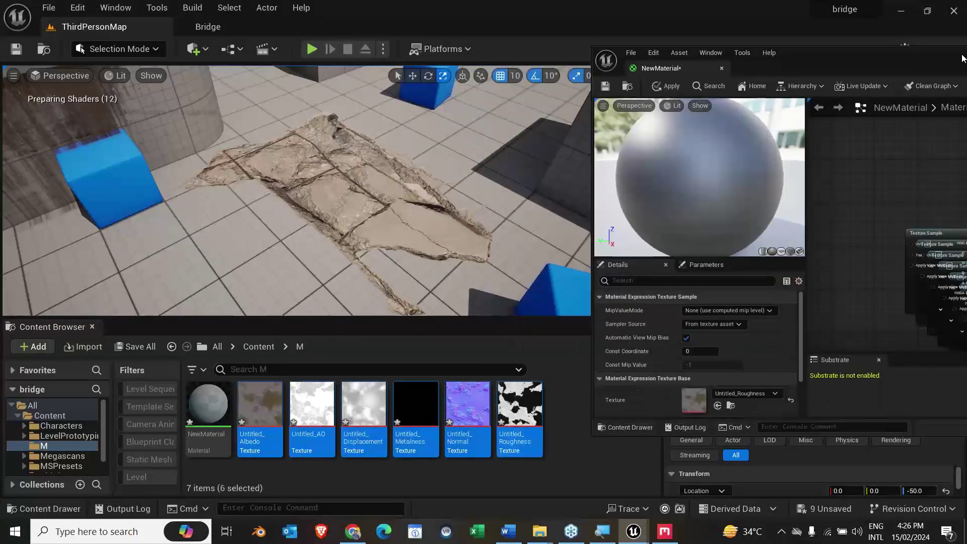
pyautogui.doubleClick(660, 65)
pyautogui.click(540, 195)
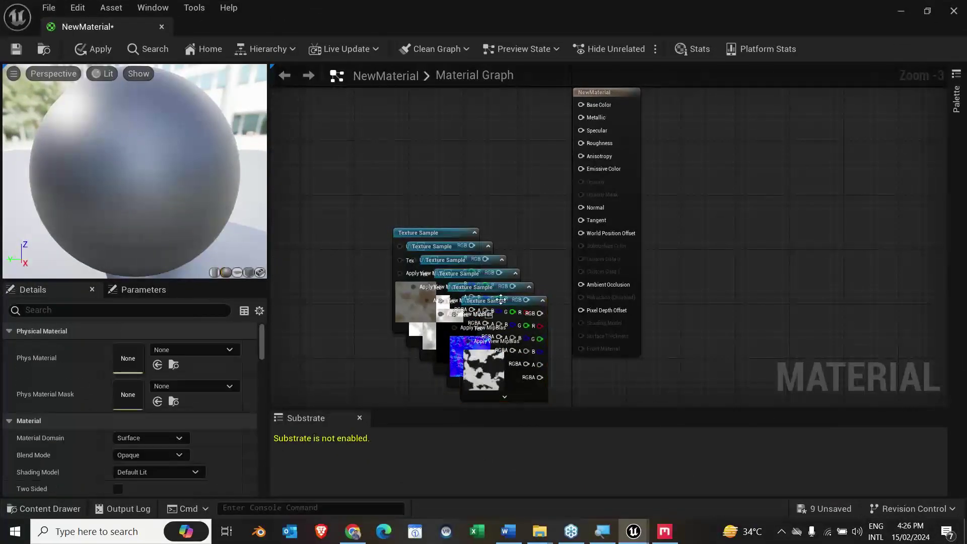
# Step: Spread the stacked Texture Sample nodes apart on both sides of the NewMaterial node
pyautogui.moveTo(425, 232); pyautogui.dragTo(360, 166)
pyautogui.moveTo(424, 246); pyautogui.dragTo(348, 267)
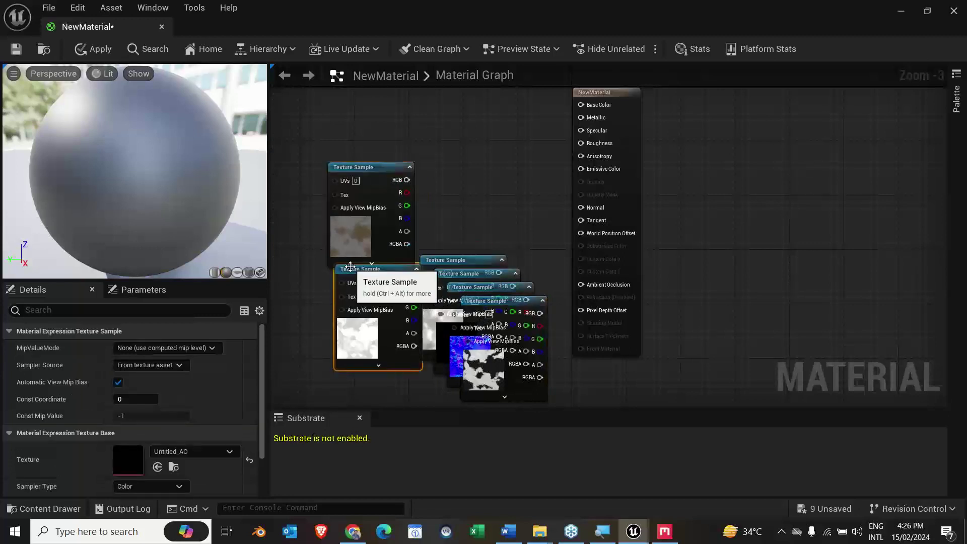
pyautogui.moveTo(450, 259); pyautogui.dragTo(726, 322)
pyautogui.moveTo(505, 314); pyautogui.dragTo(923, 306)
pyautogui.moveTo(483, 294); pyautogui.dragTo(821, 183)
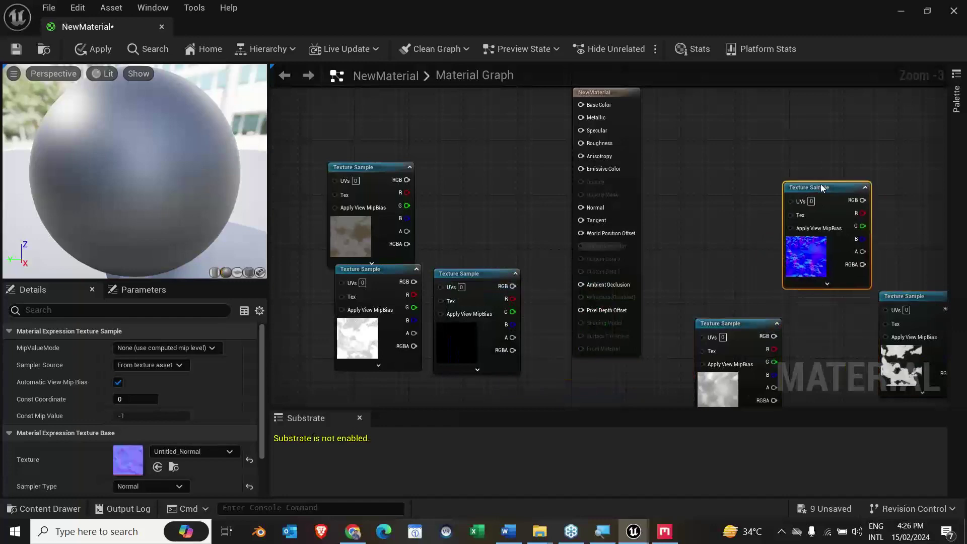
pyautogui.click(483, 273)
pyautogui.moveTo(480, 274); pyautogui.dragTo(483, 319)
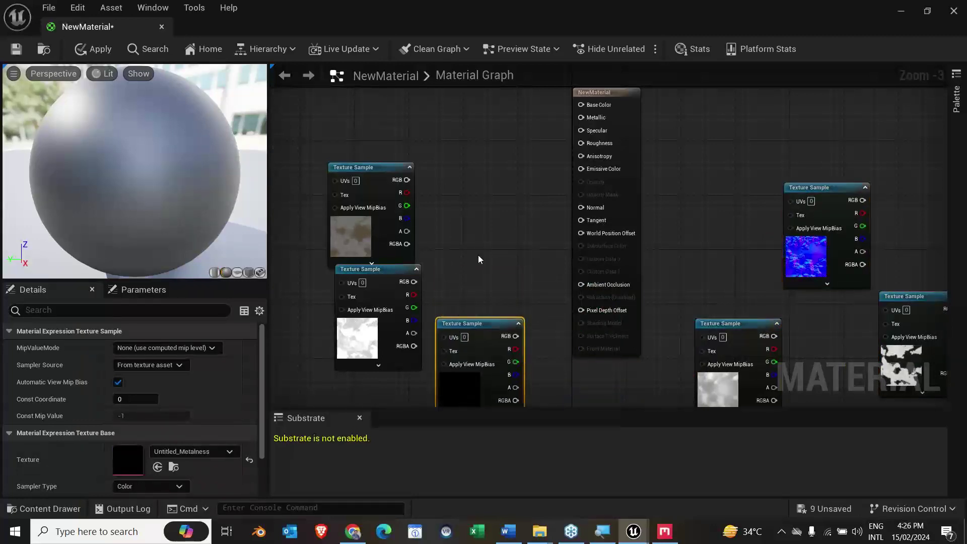
# Step: Move the Albedo Texture Sample node up, clear of the AO sample below it
pyautogui.click(479, 255)
pyautogui.scroll(3, 418, 222)
pyautogui.moveTo(506, 156); pyautogui.dragTo(579, 181, button='right')
pyautogui.click(425, 160)
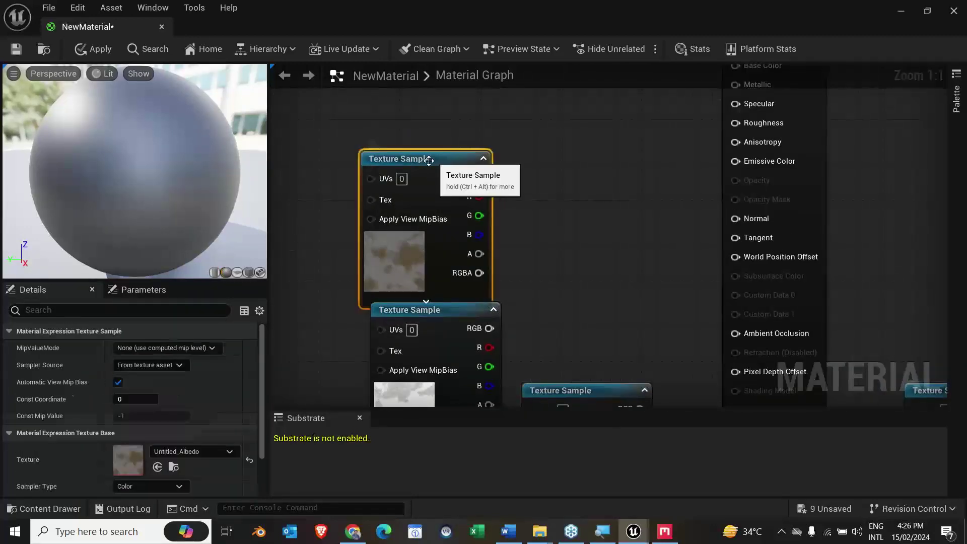
pyautogui.moveTo(425, 160); pyautogui.dragTo(441, 100)
# Step: Search the node list for "mix" and "br", and add a BrickAndTileUVs node fed by the Albedo sample's RGB output
pyautogui.moveTo(499, 117); pyautogui.dragTo(631, 208)
pyautogui.write('m')
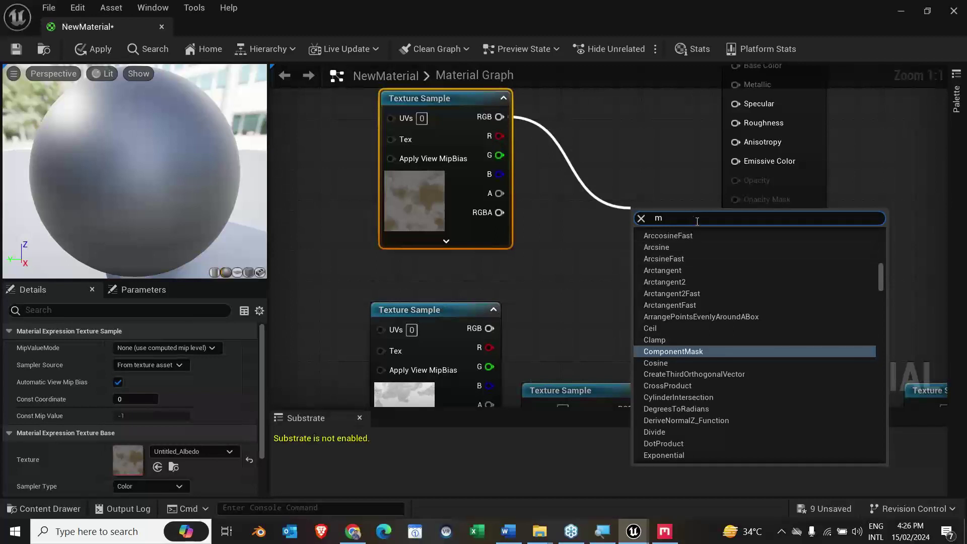
pyautogui.write('ix')
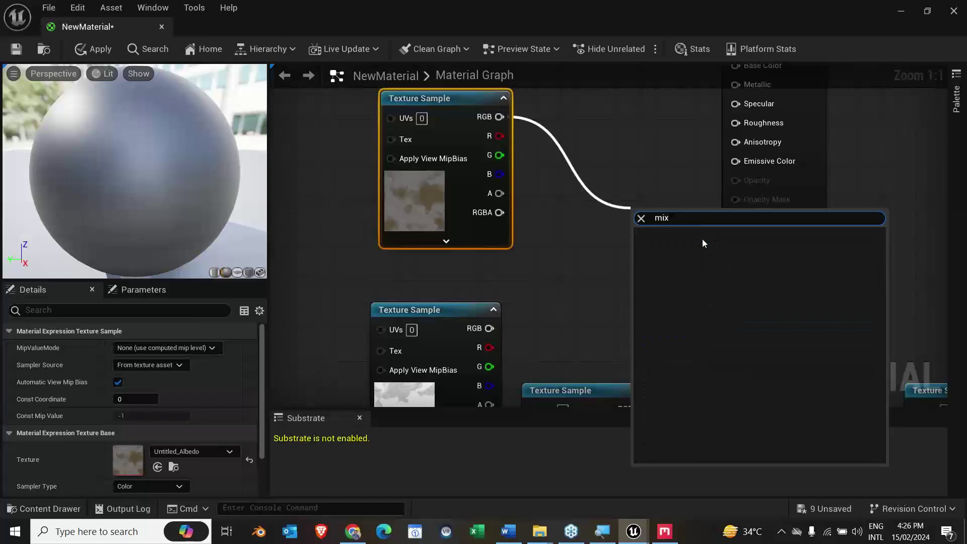
pyautogui.press('BackSpace')
pyautogui.press('BackSpace')
pyautogui.press('BackSpace')
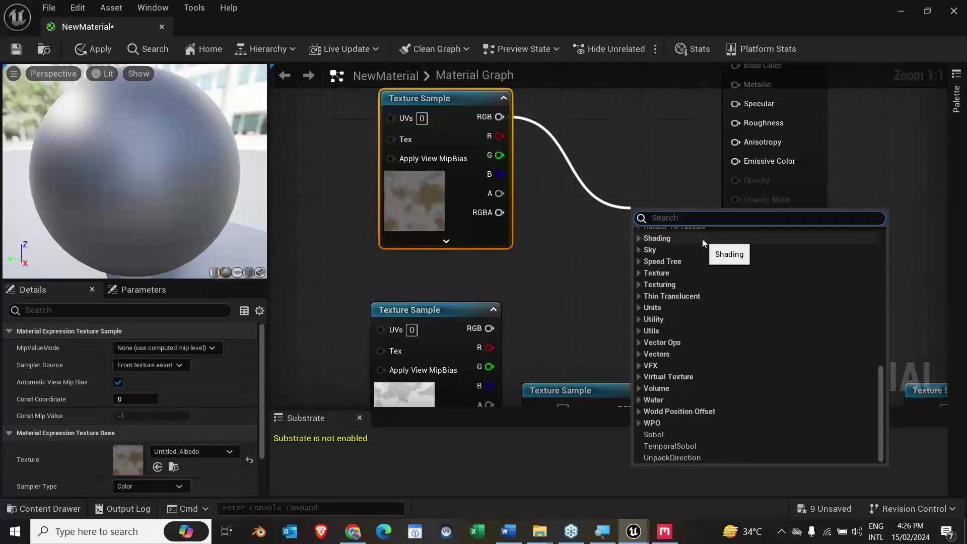
pyautogui.write('br')
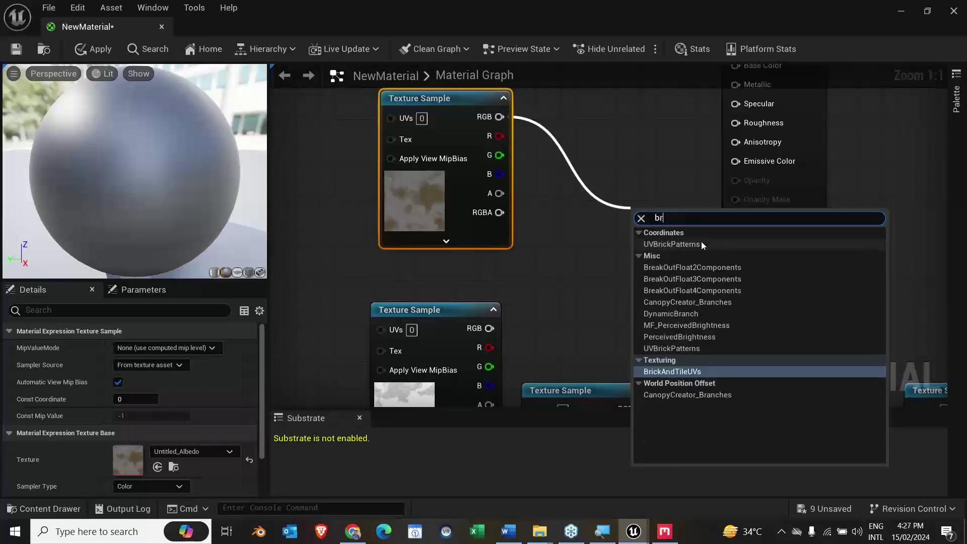
pyautogui.click(700, 372)
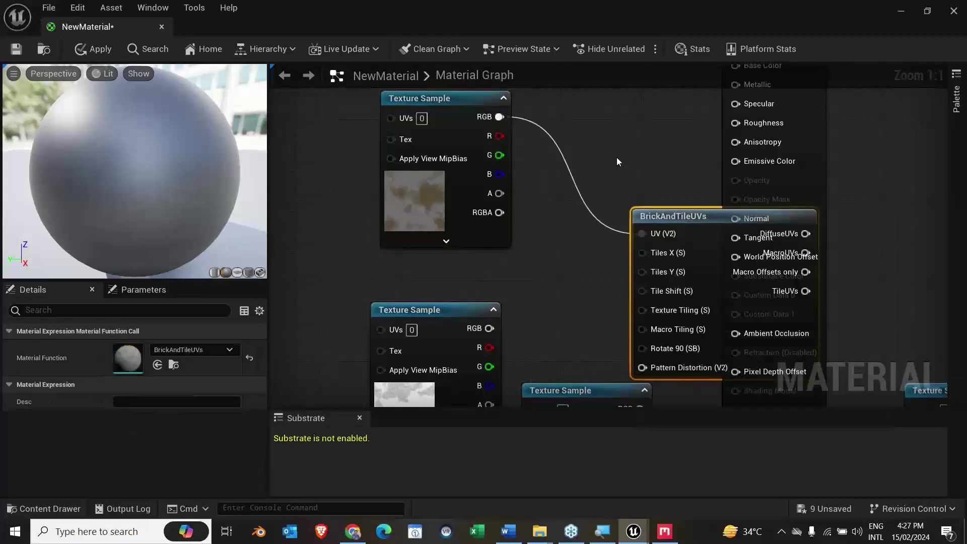
# Step: Space out the BrickAndTileUVs and NewMaterial nodes, connect DiffuseUVs to Base Color and inspect the preview sphere
pyautogui.moveTo(700, 216); pyautogui.dragTo(628, 195)
pyautogui.moveTo(720, 147); pyautogui.dragTo(791, 284, button='right')
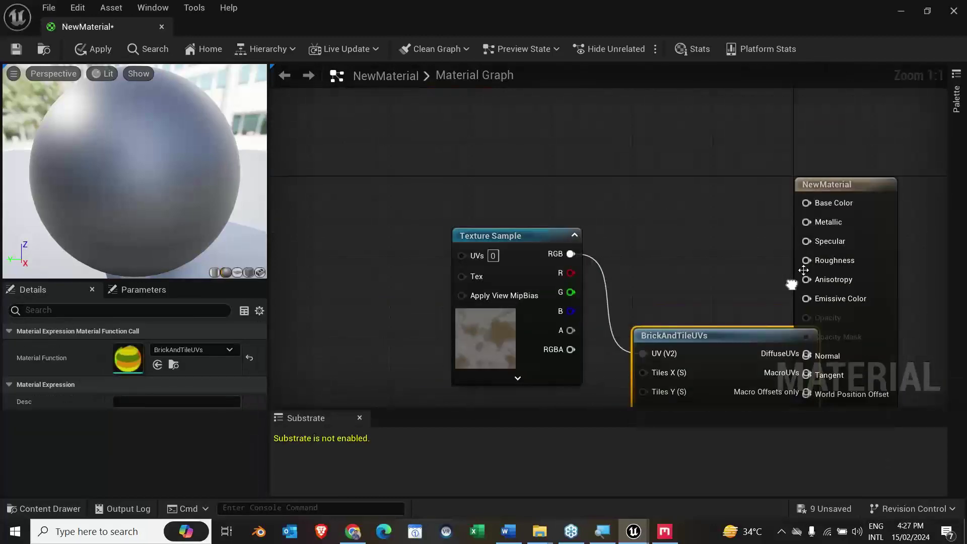
pyautogui.moveTo(803, 271); pyautogui.dragTo(884, 260)
pyautogui.moveTo(762, 353); pyautogui.dragTo(714, 257, button='right')
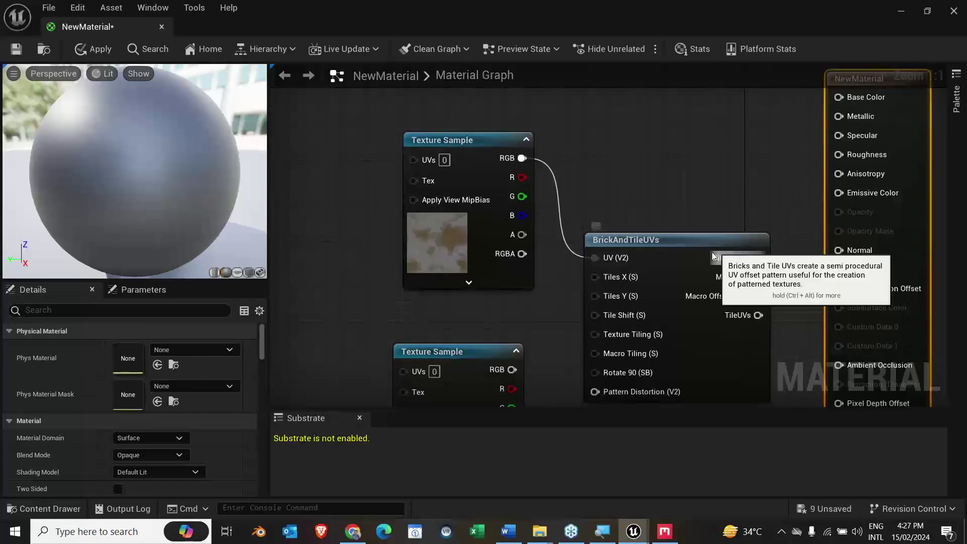
pyautogui.moveTo(714, 257); pyautogui.dragTo(839, 234)
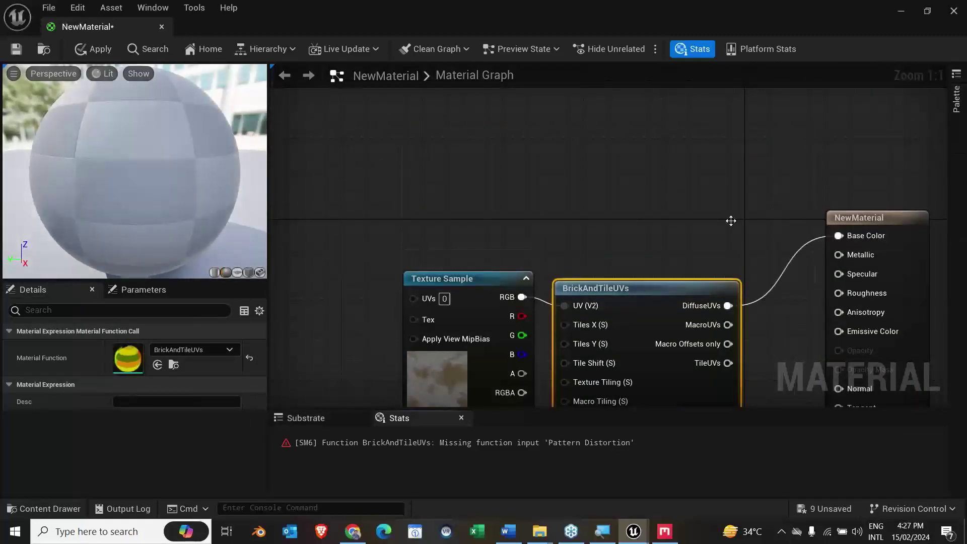
pyautogui.click(730, 220)
pyautogui.moveTo(153, 191); pyautogui.dragTo(170, 192)
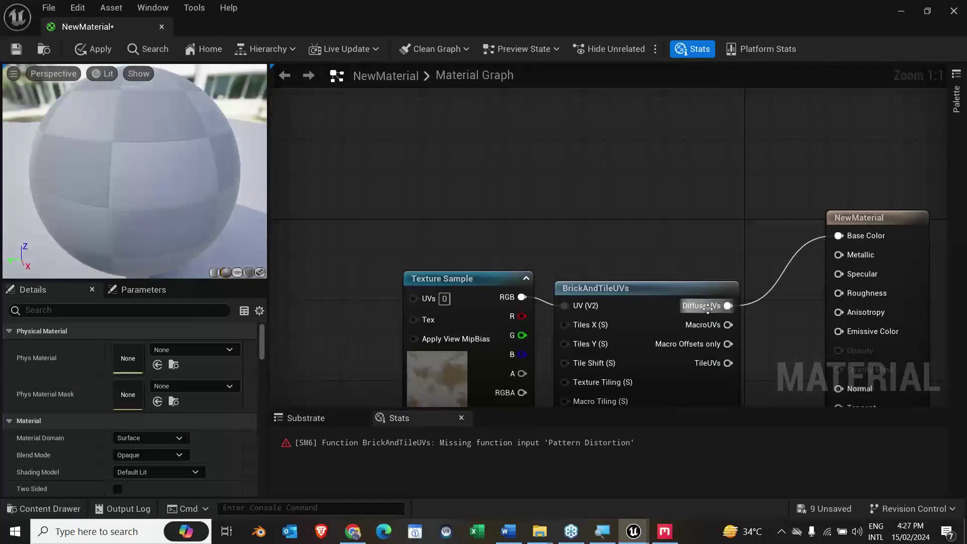
# Step: Delete the BrickAndTileUVs node and connect the Albedo sample's RGB output directly to Base Color
pyautogui.moveTo(662, 307); pyautogui.dragTo(596, 189, button='right')
pyautogui.click(605, 174)
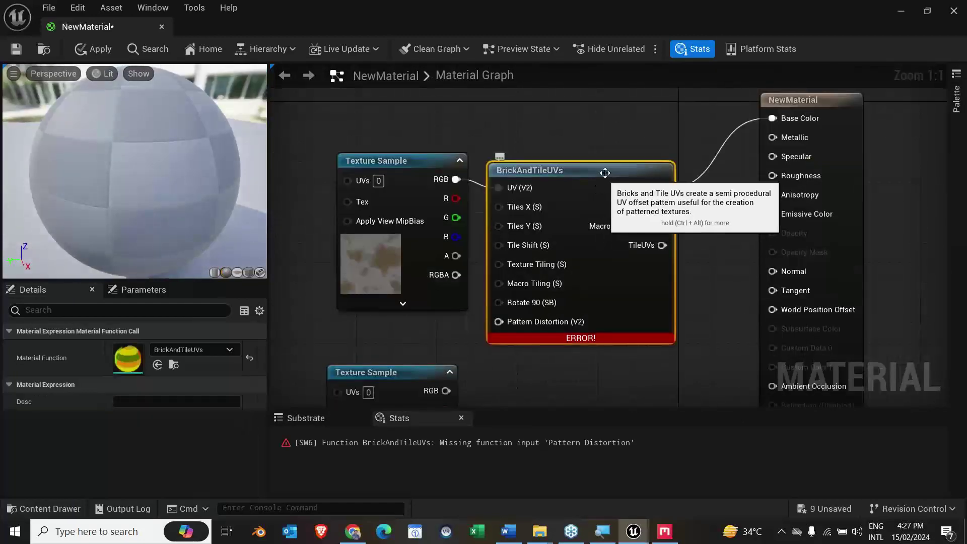
pyautogui.press('Delete')
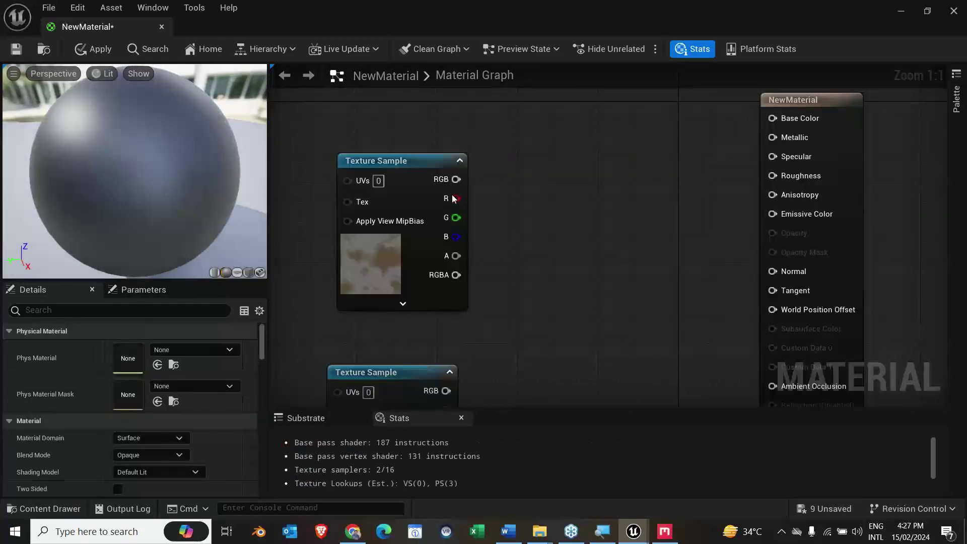
pyautogui.moveTo(456, 179); pyautogui.dragTo(792, 114)
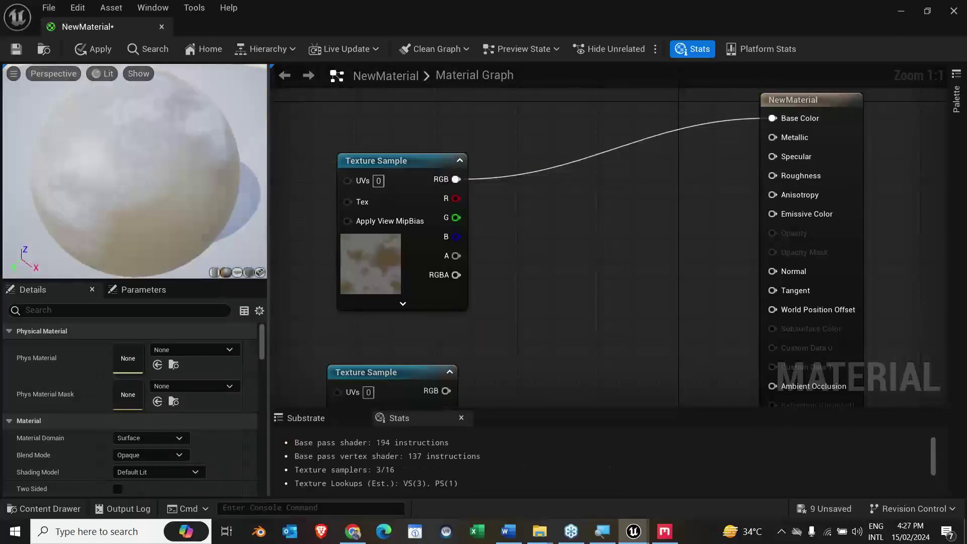
# Step: Try the Metalness sample's RGB output in the Normal input and replace it with the Normal sample, moved beside the Metalness node
pyautogui.moveTo(402, 372); pyautogui.dragTo(423, 341)
pyautogui.rightClick(480, 331)
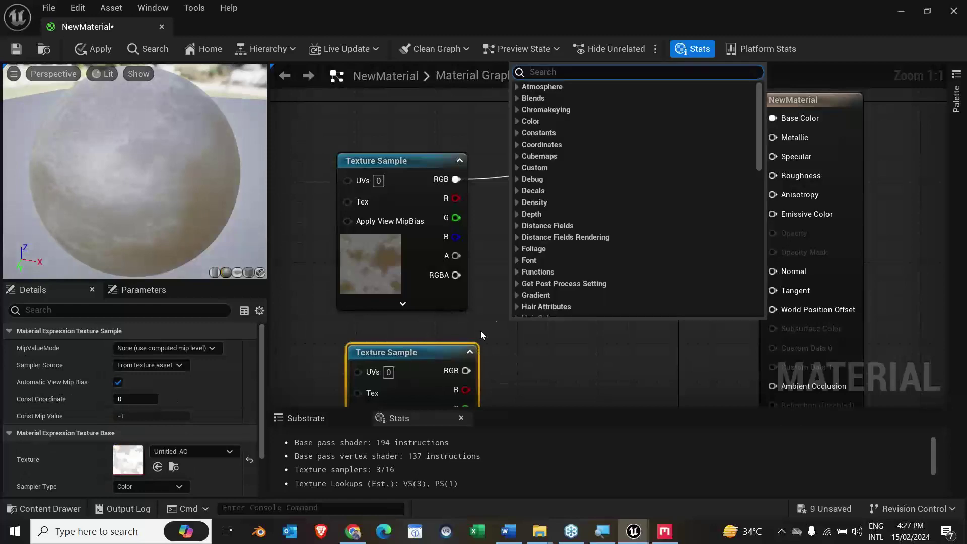
pyautogui.scroll(-2, 515, 339)
pyautogui.click(519, 357)
pyautogui.moveTo(520, 365); pyautogui.dragTo(472, 230, button='right')
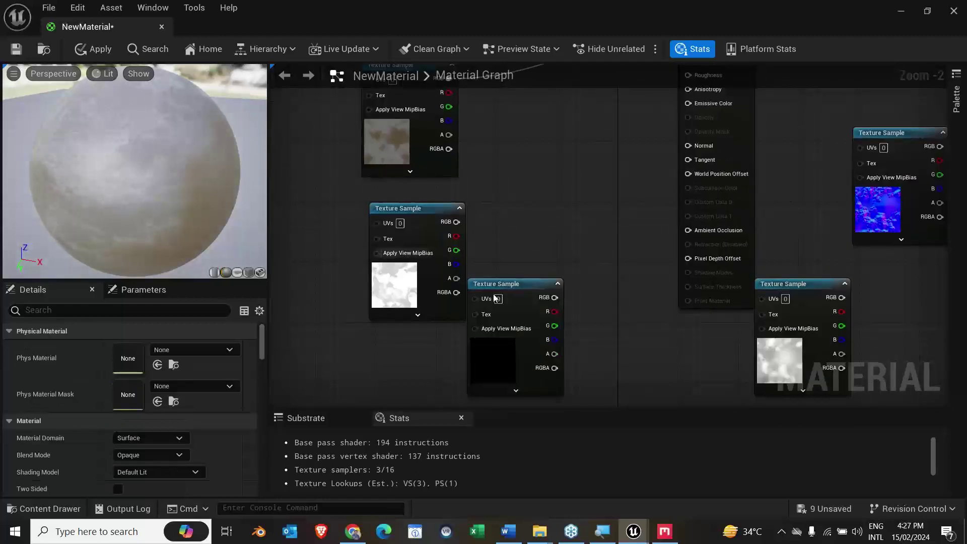
pyautogui.moveTo(555, 298); pyautogui.dragTo(689, 146)
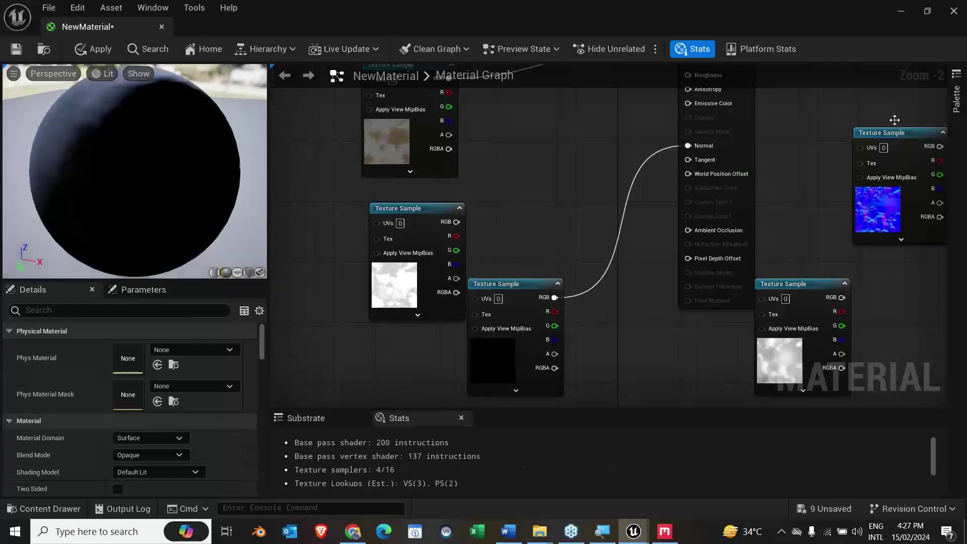
pyautogui.moveTo(894, 119); pyautogui.dragTo(607, 255)
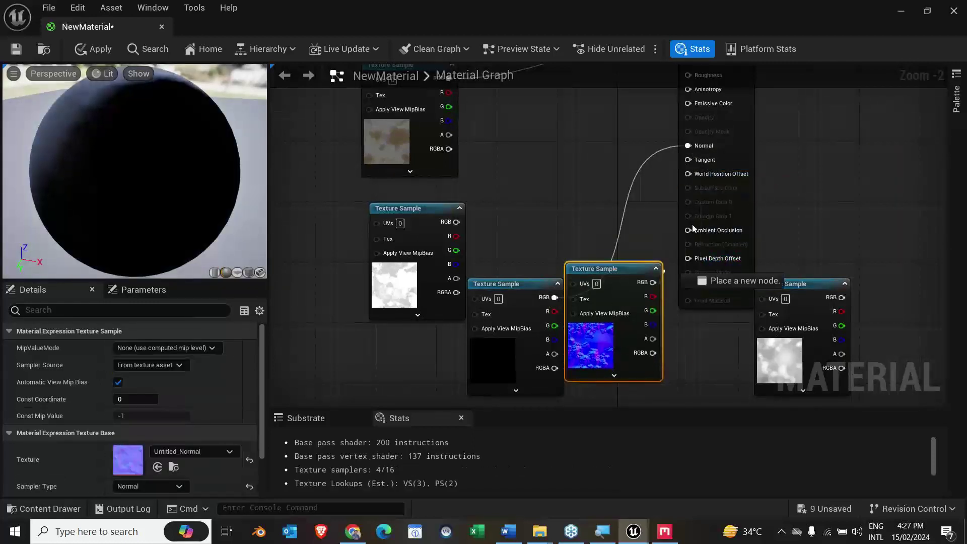
pyautogui.moveTo(692, 225); pyautogui.dragTo(690, 145)
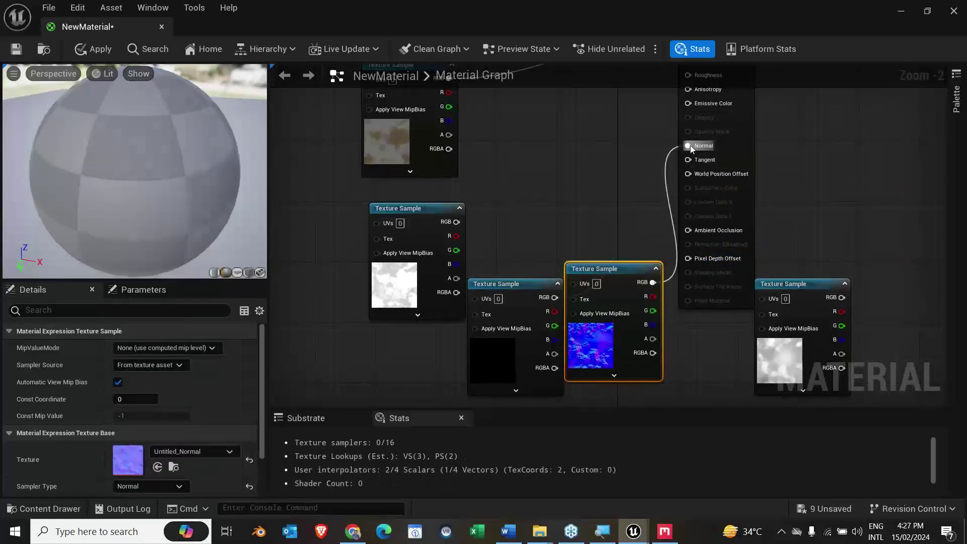
pyautogui.click(723, 344)
# Step: Move the Displacement sample in front of NewMaterial, connect its RGB to Specular and the AO sample's RGB to Metallic
pyautogui.click(811, 297)
pyautogui.moveTo(810, 297); pyautogui.dragTo(598, 140)
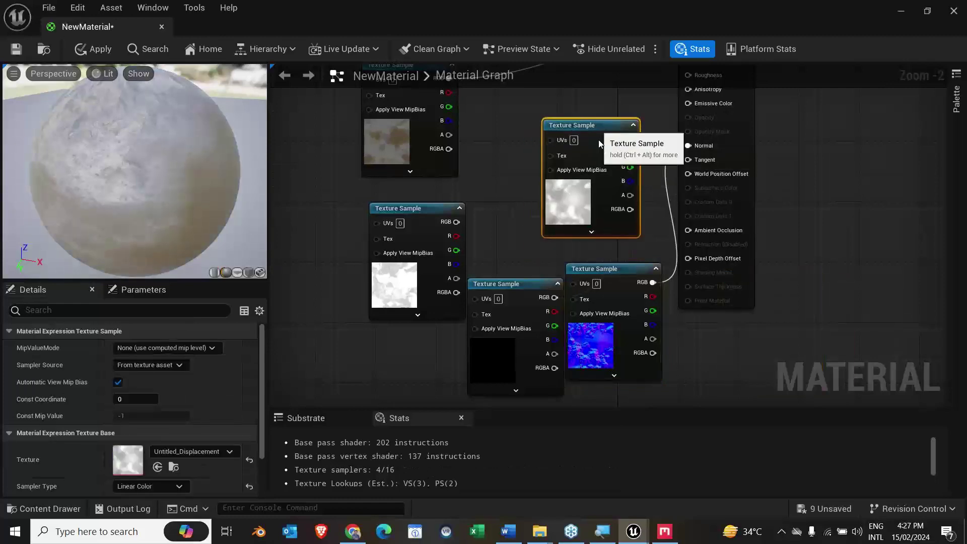
pyautogui.press('Home')
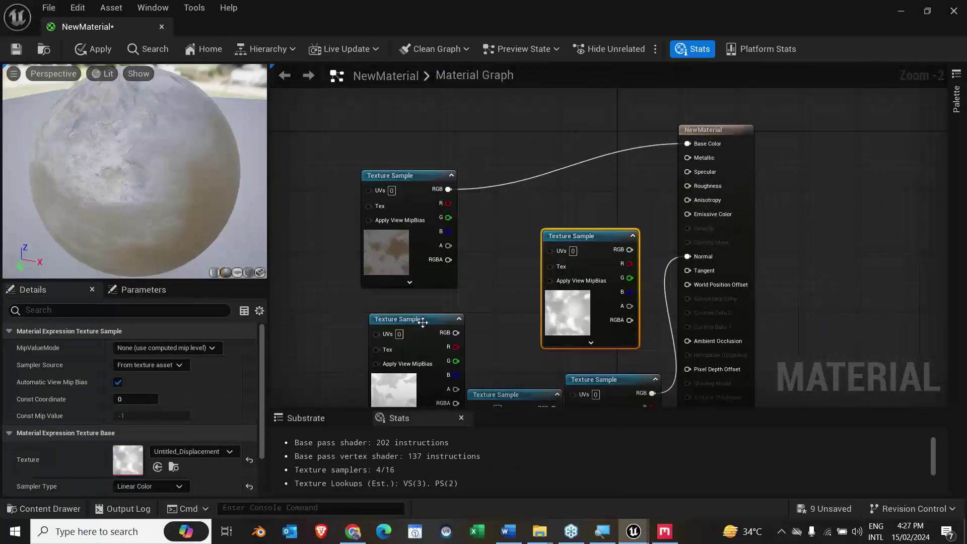
pyautogui.moveTo(423, 322); pyautogui.dragTo(687, 157)
pyautogui.moveTo(629, 249); pyautogui.dragTo(687, 172)
# Step: Move the Metalness sample below the AO sample, connect its RGB to Roughness and inspect the preview sphere
pyautogui.moveTo(537, 407); pyautogui.dragTo(537, 258, button='right')
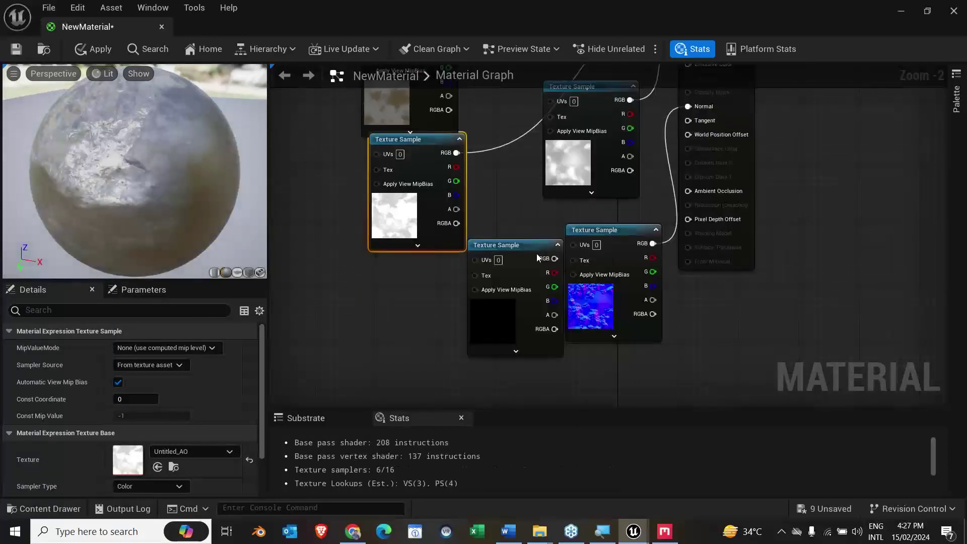
pyautogui.click(537, 258)
pyautogui.moveTo(543, 293); pyautogui.dragTo(458, 293)
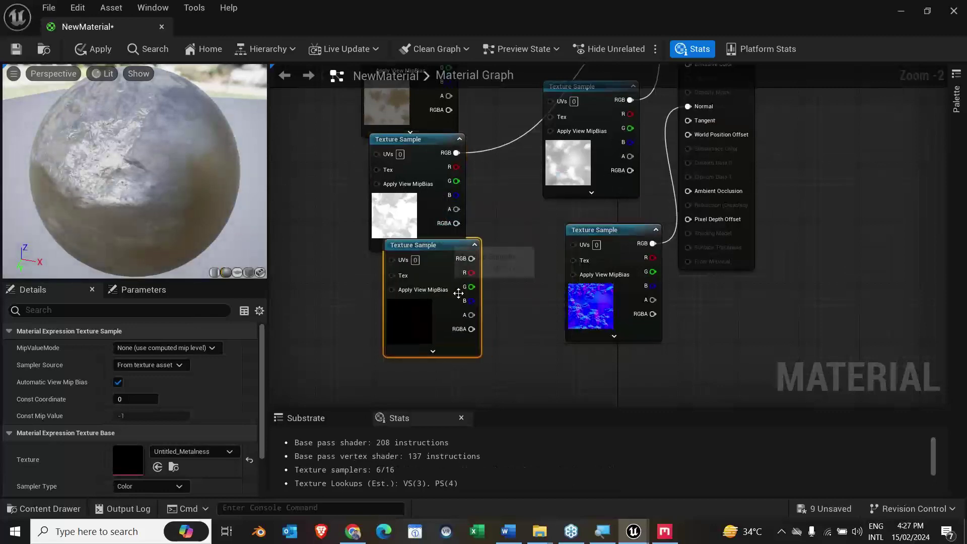
pyautogui.moveTo(471, 258); pyautogui.dragTo(707, 167)
pyautogui.click(765, 153)
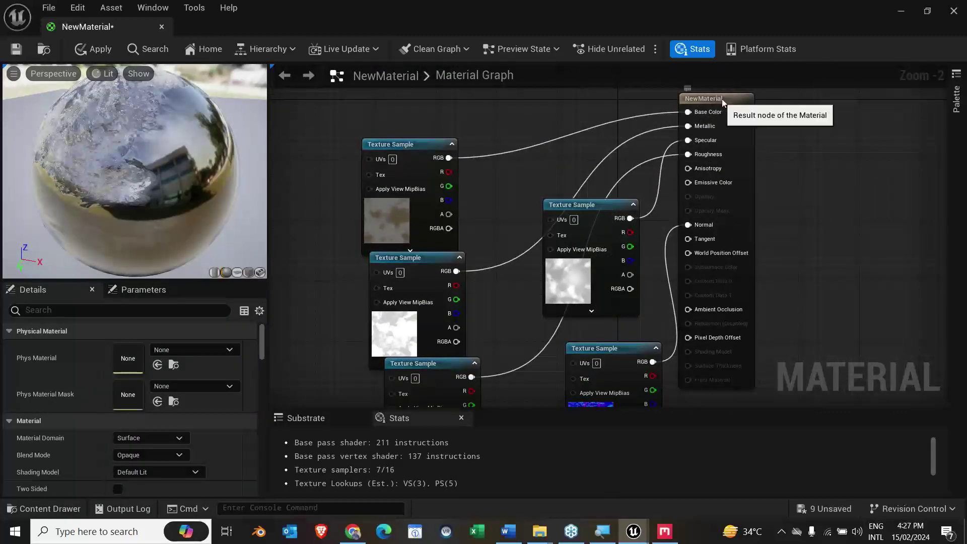
pyautogui.moveTo(723, 103); pyautogui.dragTo(730, 102)
pyautogui.moveTo(131, 151); pyautogui.dragTo(172, 153)
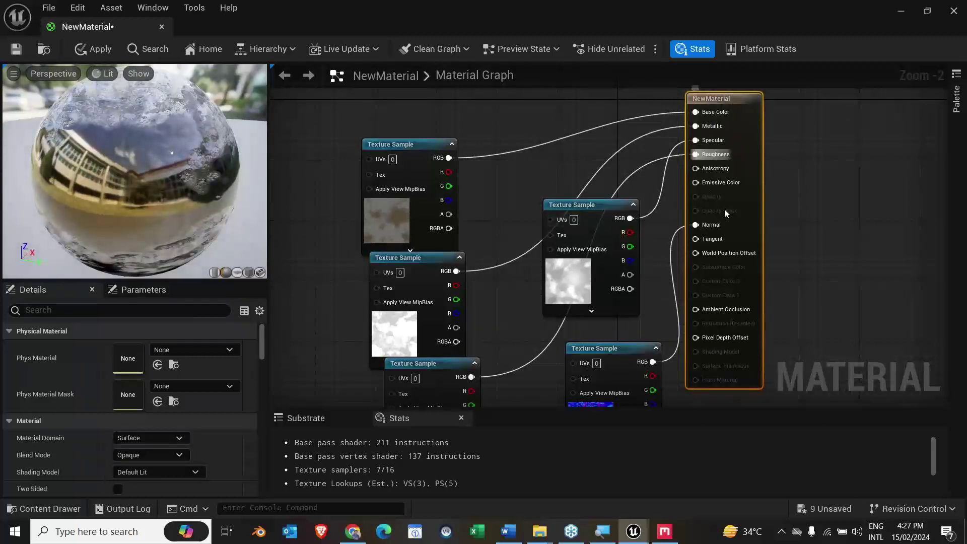
# Step: Disconnect the Roughness, Specular, Metallic and Normal inputs of NewMaterial and shift the Displacement sample away from it
pyautogui.keyDown('alt'); pyautogui.click(695, 154); pyautogui.keyUp('alt')
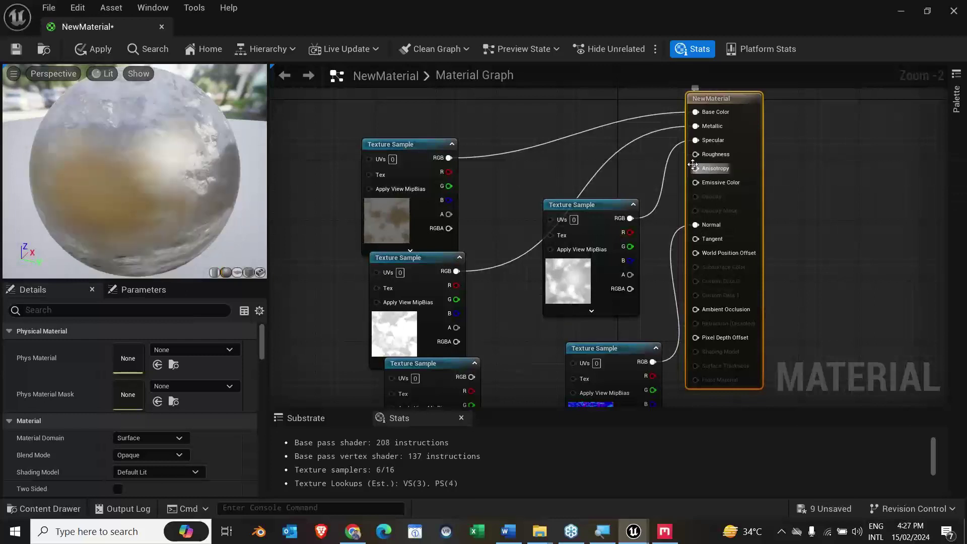
pyautogui.keyDown('alt'); pyautogui.click(696, 140); pyautogui.keyUp('alt')
pyautogui.keyDown('alt'); pyautogui.click(695, 126); pyautogui.keyUp('alt')
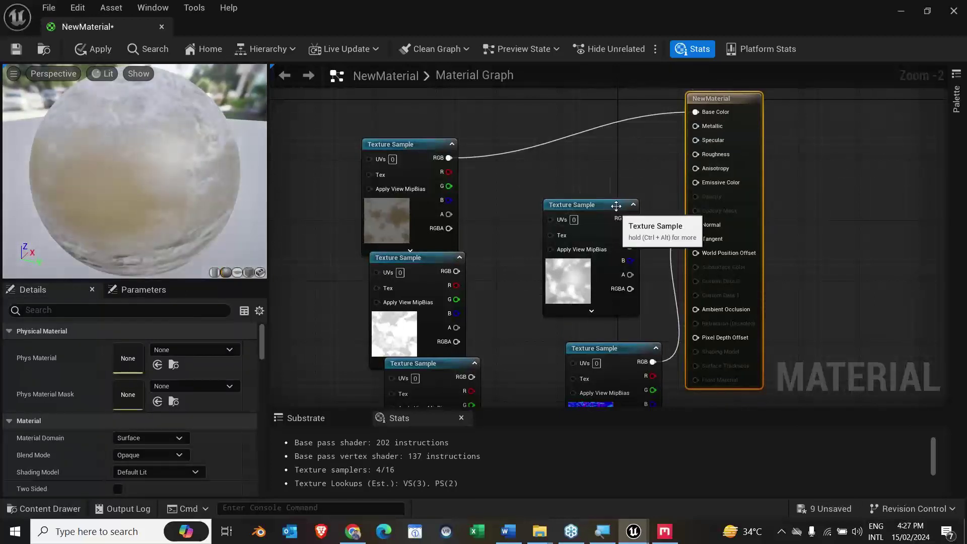
pyautogui.moveTo(614, 205); pyautogui.dragTo(584, 197)
pyautogui.keyDown('alt'); pyautogui.click(695, 225); pyautogui.keyUp('alt')
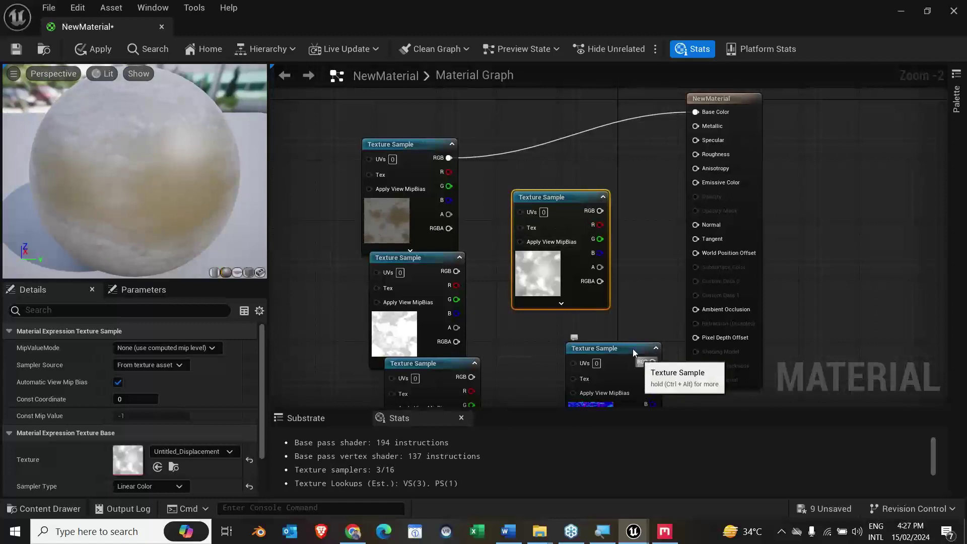
# Step: Place the Normal sample below Displacement, connect Normal to Anisotropy and Displacement to Specular, and move the AO sample clear
pyautogui.moveTo(654, 363); pyautogui.dragTo(609, 332)
pyautogui.moveTo(668, 212); pyautogui.dragTo(715, 172)
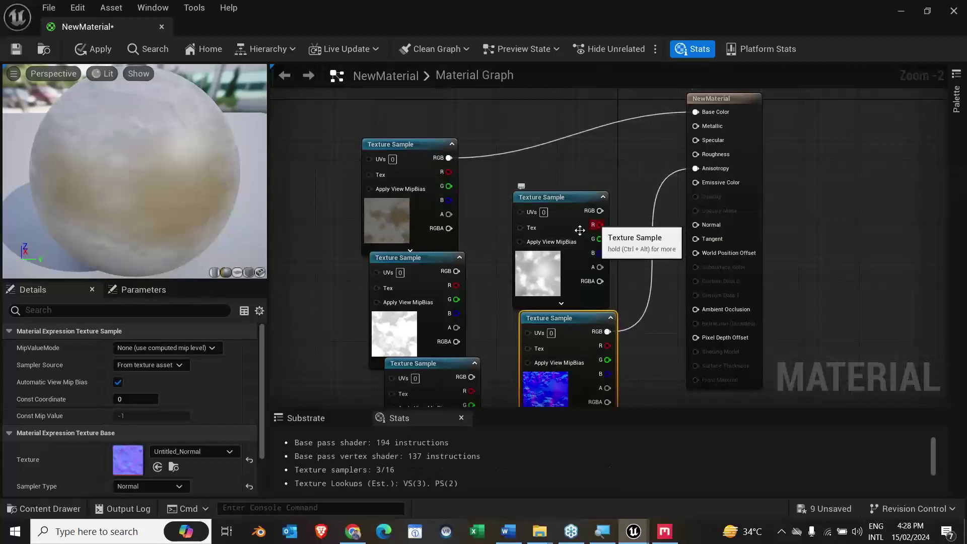
pyautogui.moveTo(600, 211); pyautogui.dragTo(695, 140)
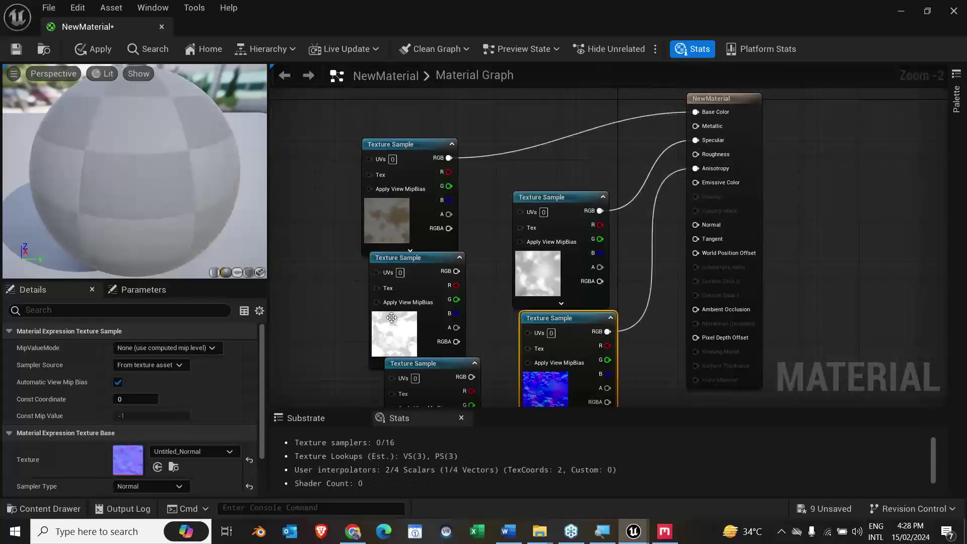
pyautogui.moveTo(420, 264); pyautogui.dragTo(375, 271)
pyautogui.click(274, 265)
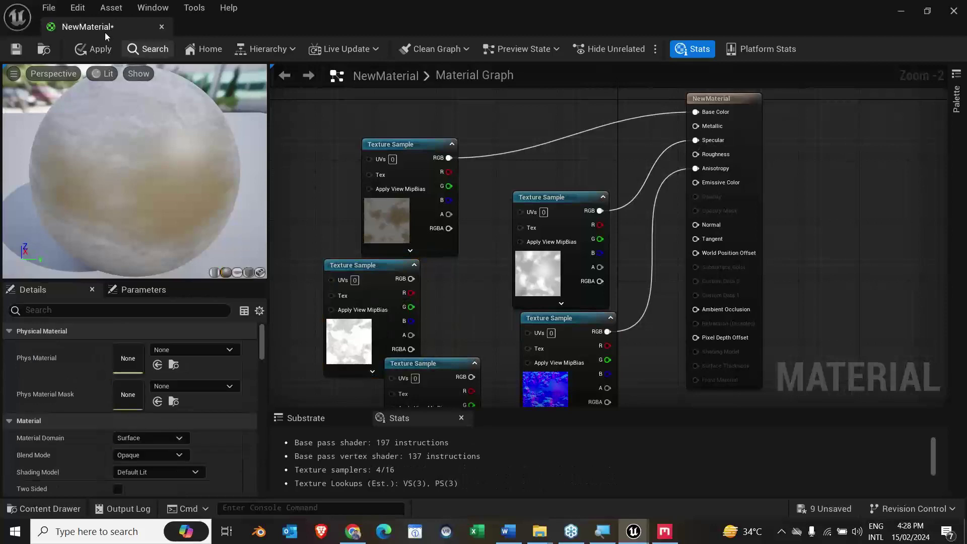
# Step: Dock the NewMaterial editor into the main editor window and bring up the ThirdPersonMap level
pyautogui.moveTo(284, 15); pyautogui.dragTo(440, 27)
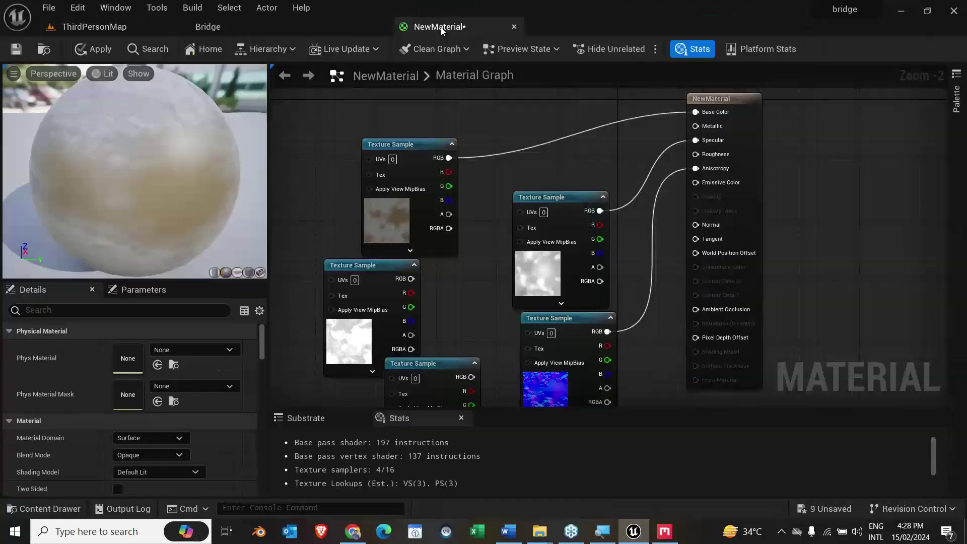
pyautogui.click(208, 27)
pyautogui.click(100, 27)
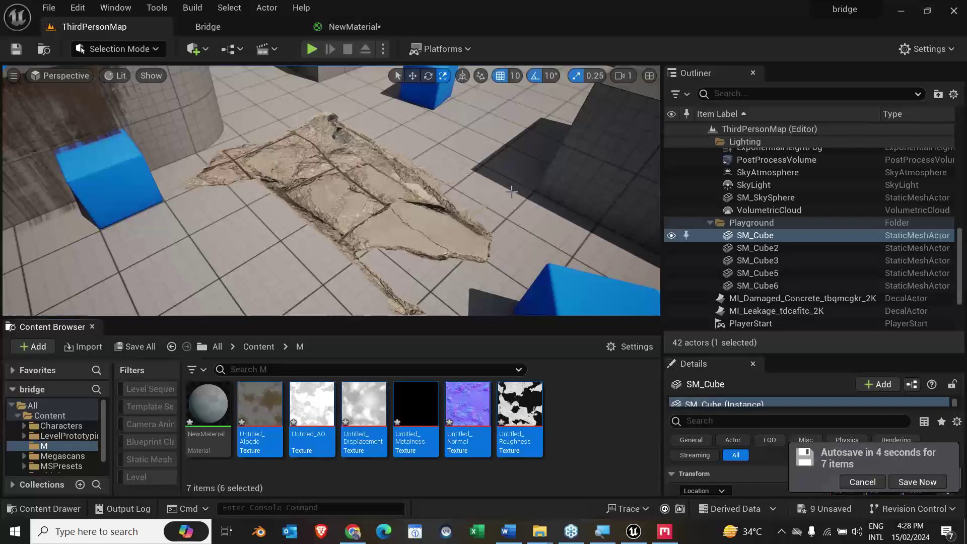
# Step: Browse the MetaHuman Presets and the Tutorial and Community collections in Bridge
pyautogui.click(229, 30)
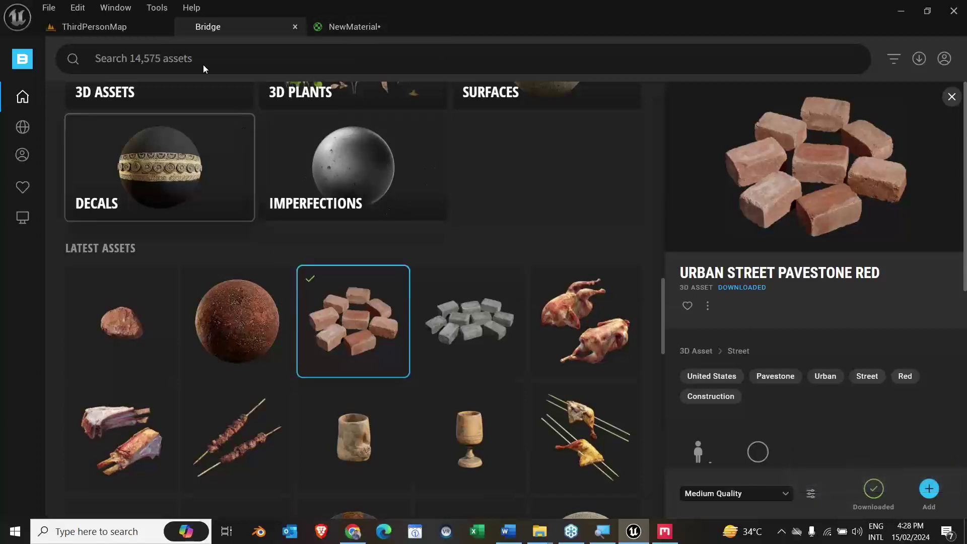
pyautogui.moveTo(29, 136)
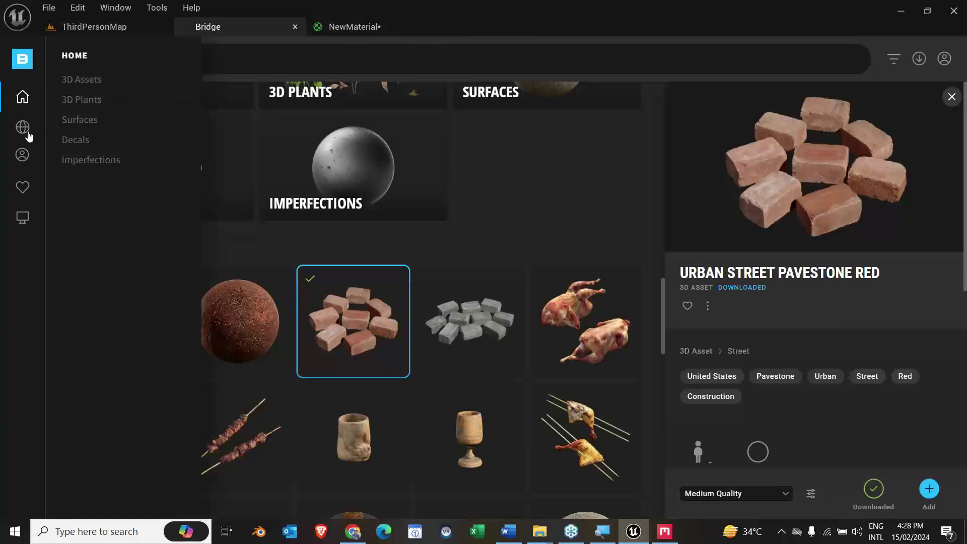
pyautogui.click(22, 155)
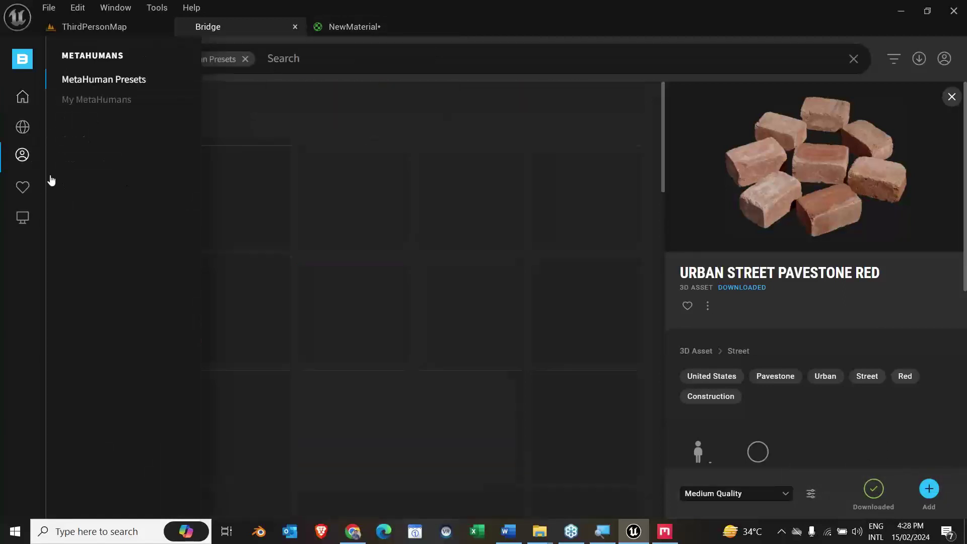
pyautogui.click(27, 129)
pyautogui.click(84, 182)
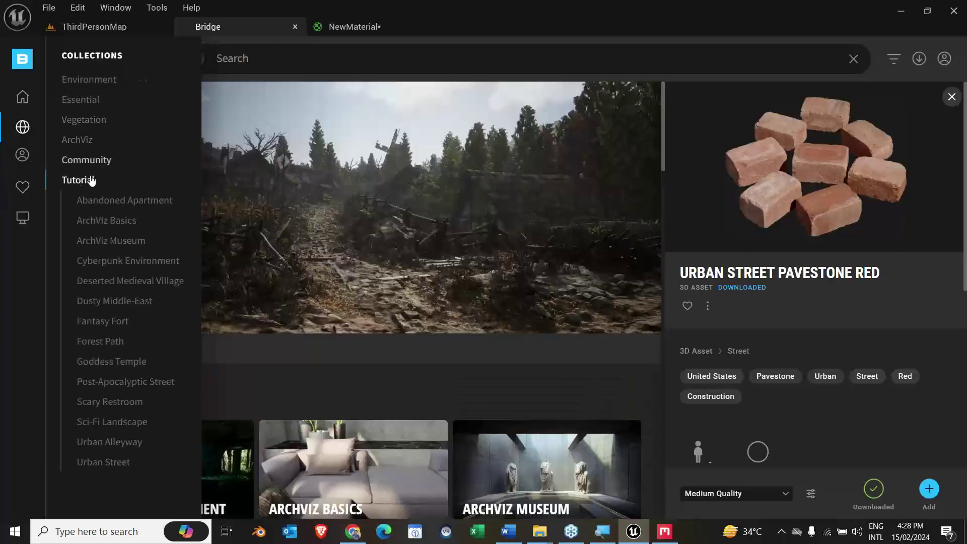
pyautogui.click(97, 161)
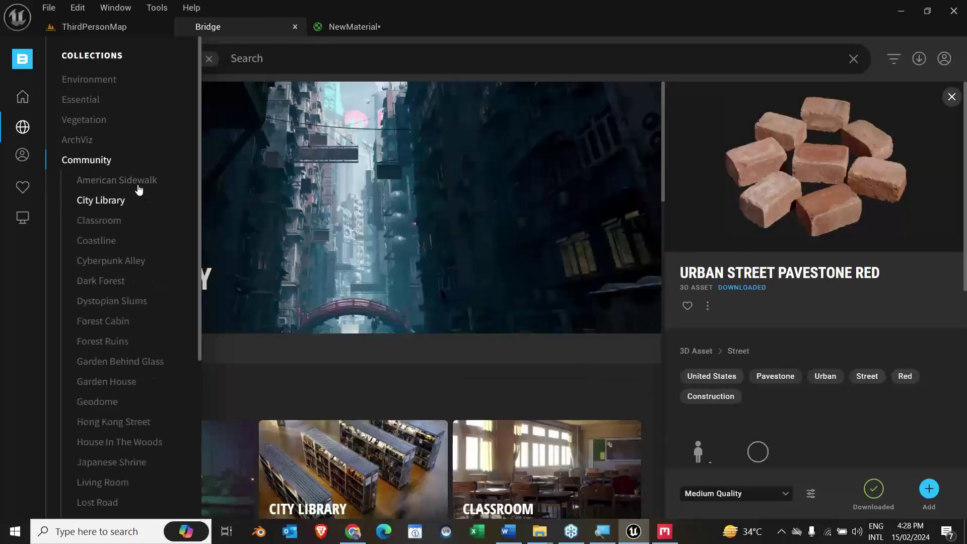
# Step: Open the Scary Restroom collection among Bridge's Tutorial collections
pyautogui.click(23, 128)
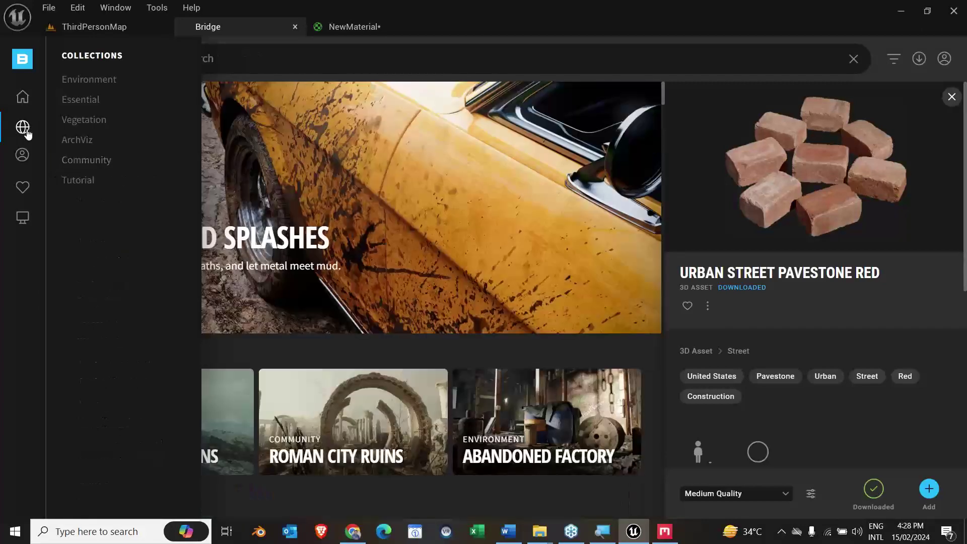
pyautogui.click(92, 188)
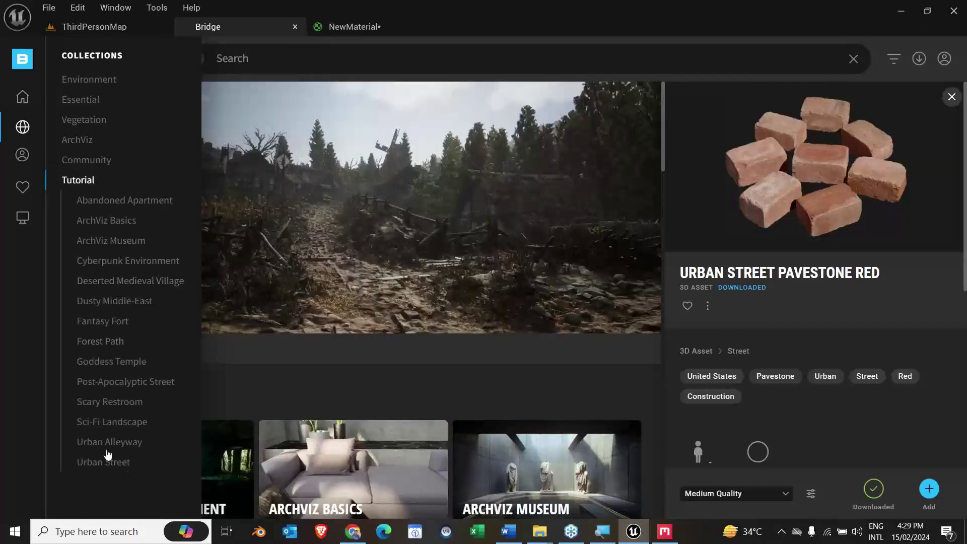
pyautogui.click(115, 403)
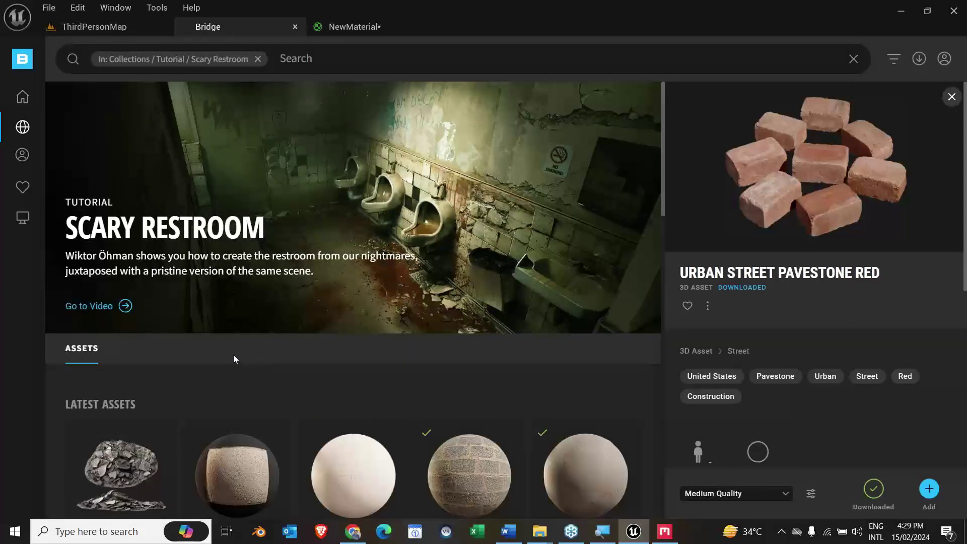
# Step: Open the Scary Restroom tutorial's video in the browser, maximize the window and skip ahead in stages to 0:58
pyautogui.click(125, 306)
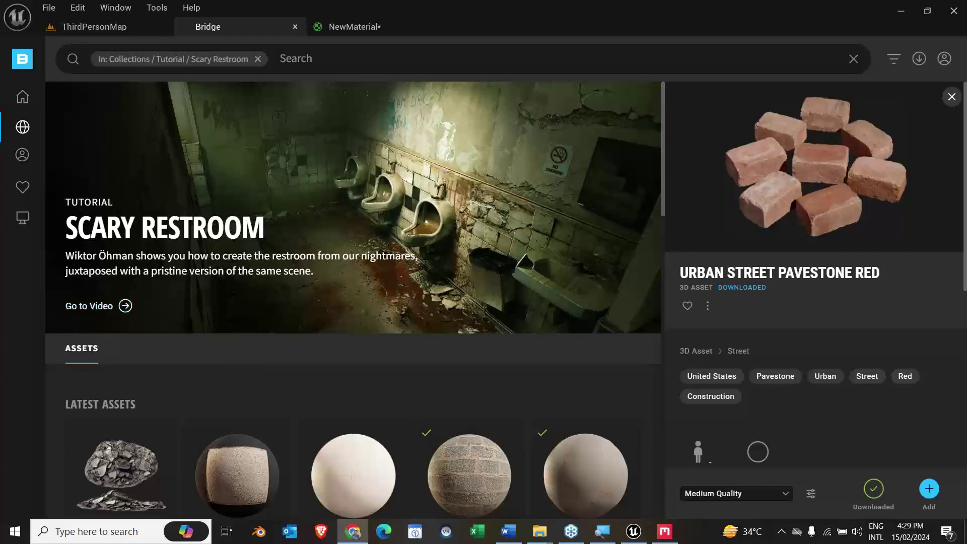
pyautogui.moveTo(843, 237); pyautogui.dragTo(607, 129)
pyautogui.click(764, 134)
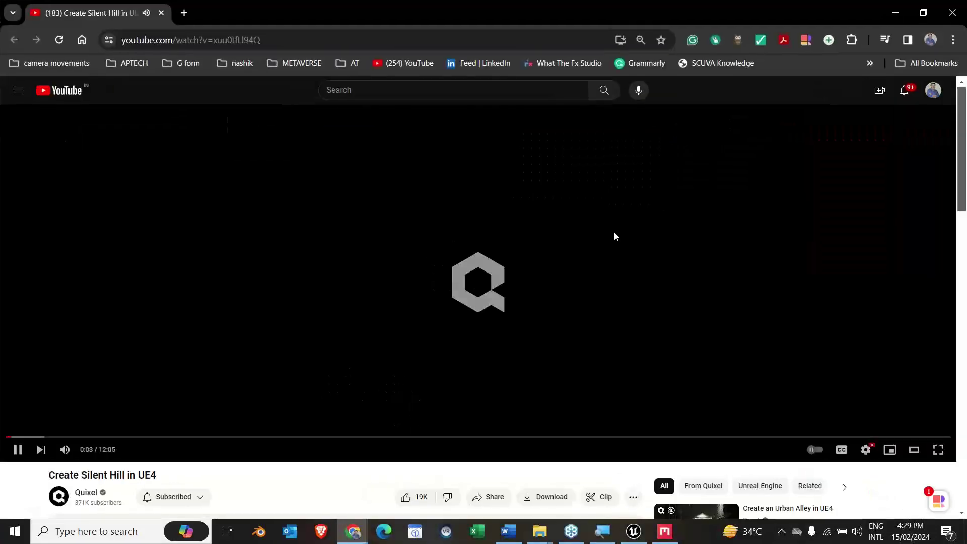
pyautogui.click(33, 436)
pyautogui.click(49, 437)
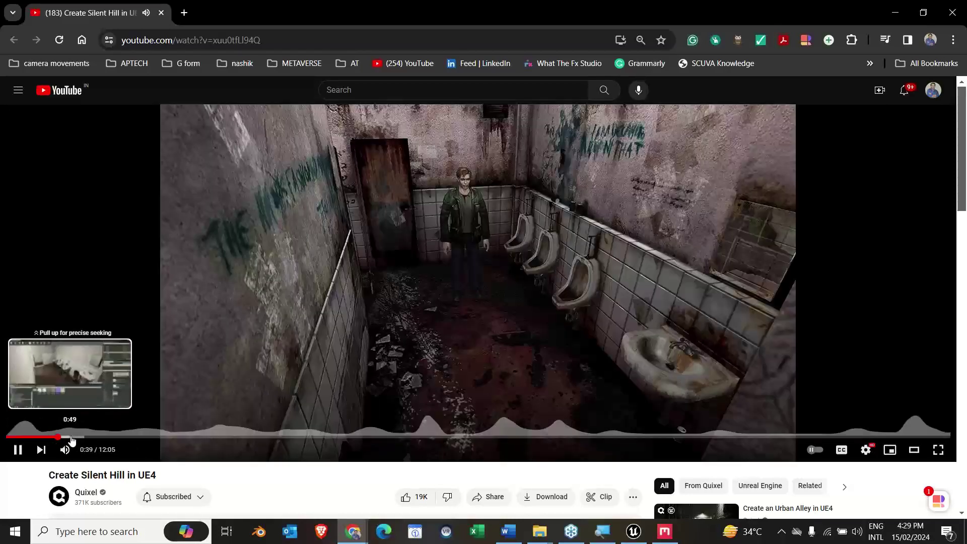
pyautogui.click(71, 437)
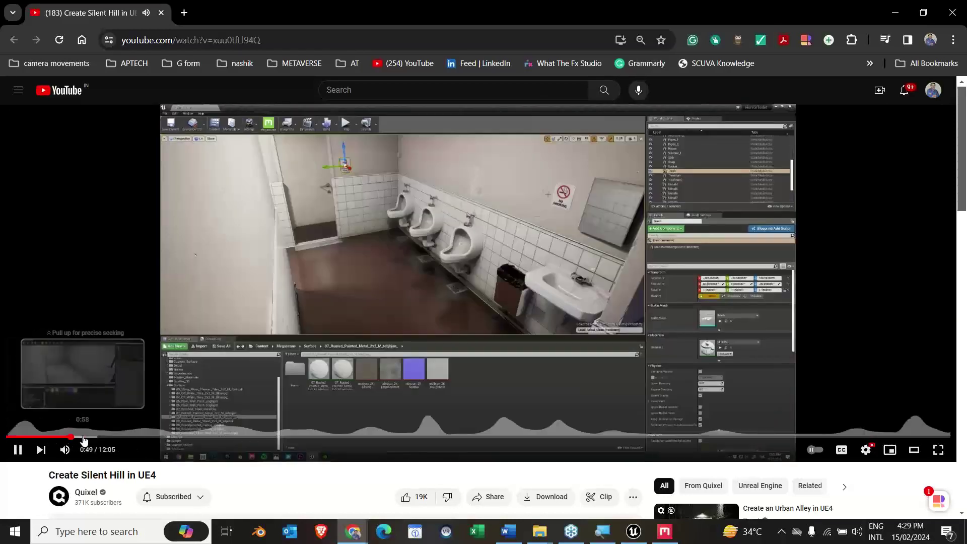
pyautogui.click(83, 436)
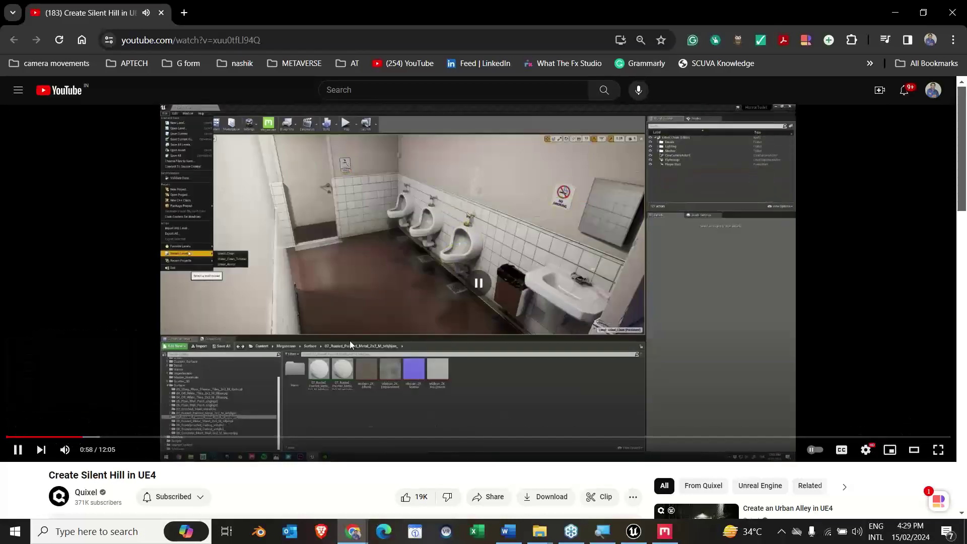
# Step: View the Create Silent Hill in UE4 video in full screen and skip ahead in stages to about 4:25
pyautogui.doubleClick(349, 340)
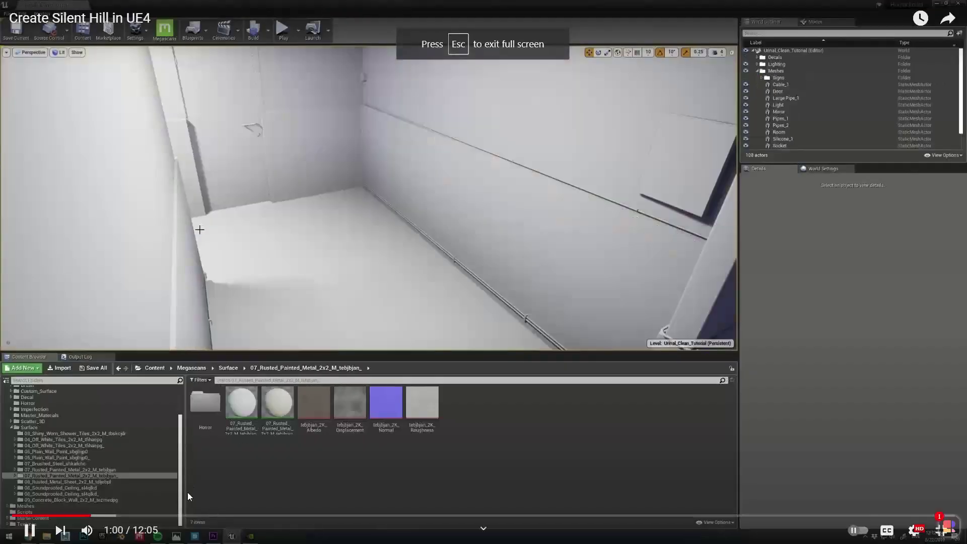
pyautogui.click(114, 515)
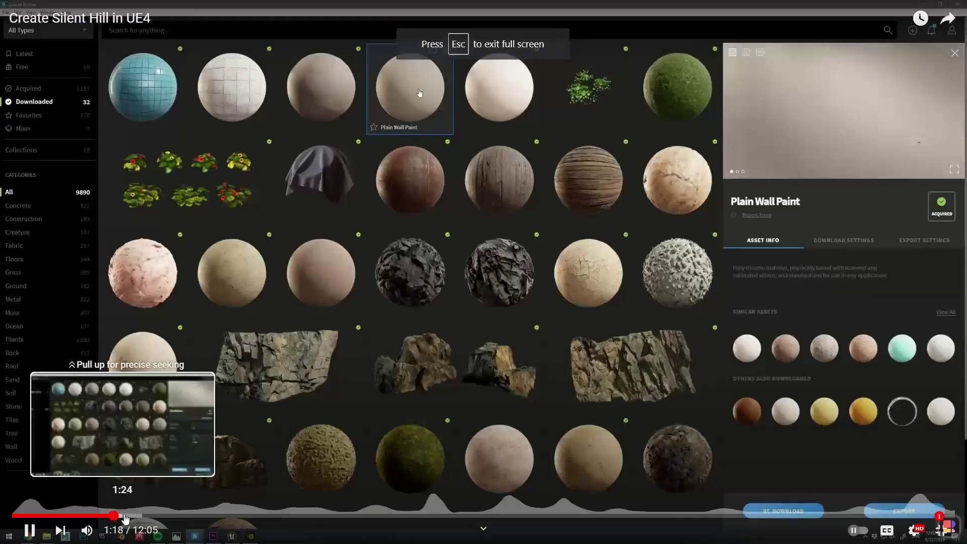
pyautogui.moveTo(126, 516); pyautogui.dragTo(146, 515)
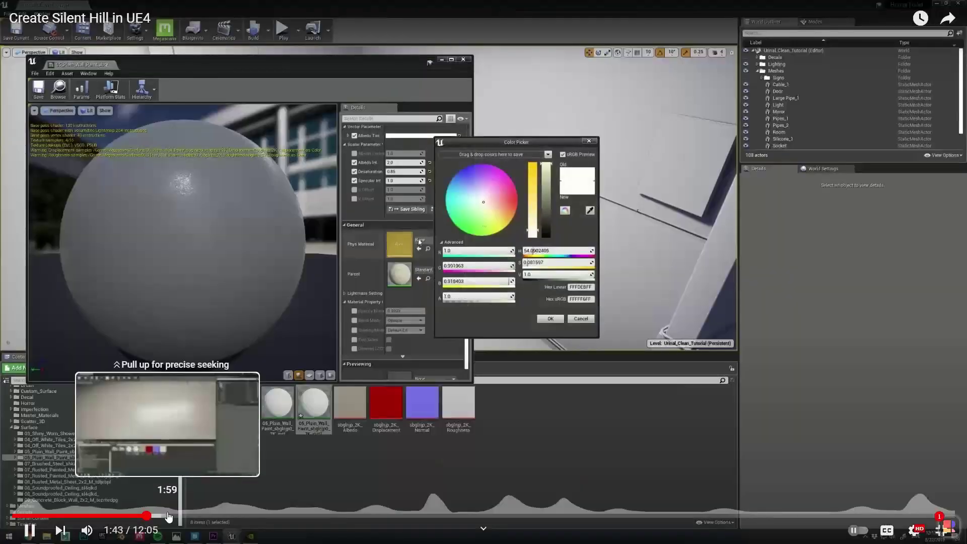
pyautogui.click(168, 516)
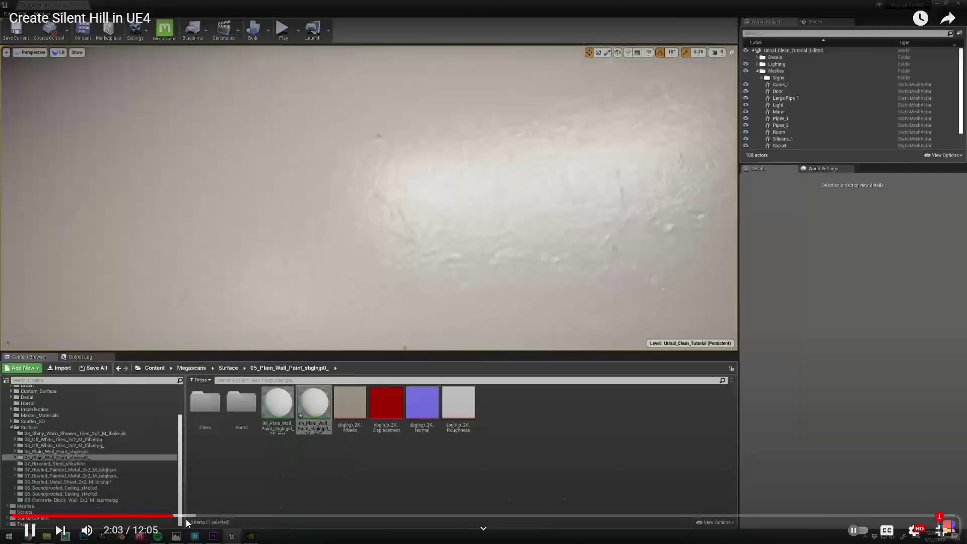
pyautogui.click(189, 516)
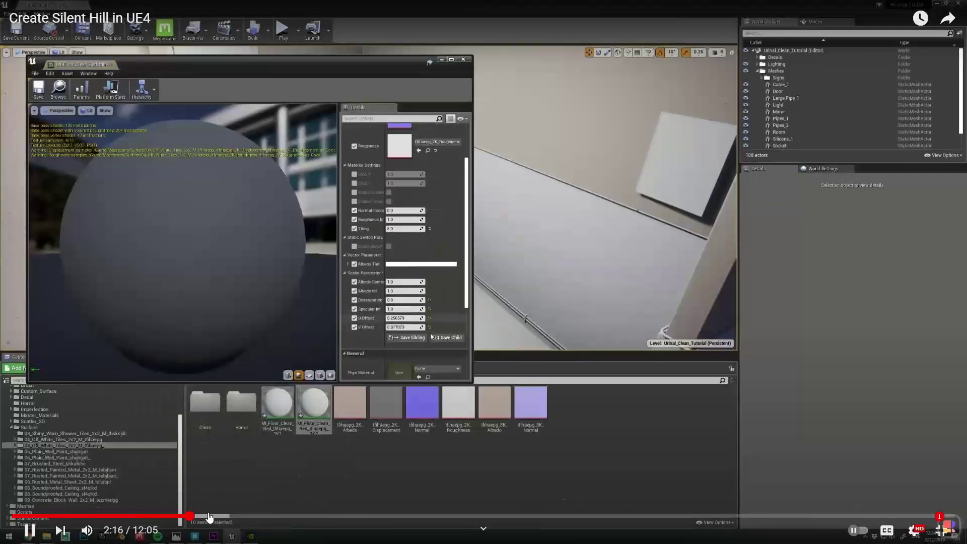
pyautogui.click(209, 516)
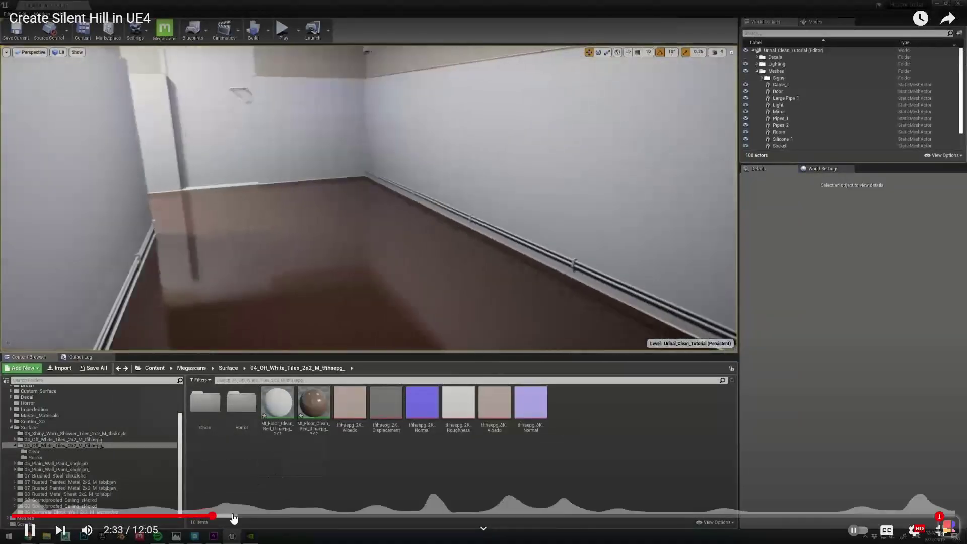
pyautogui.moveTo(227, 516); pyautogui.dragTo(256, 519)
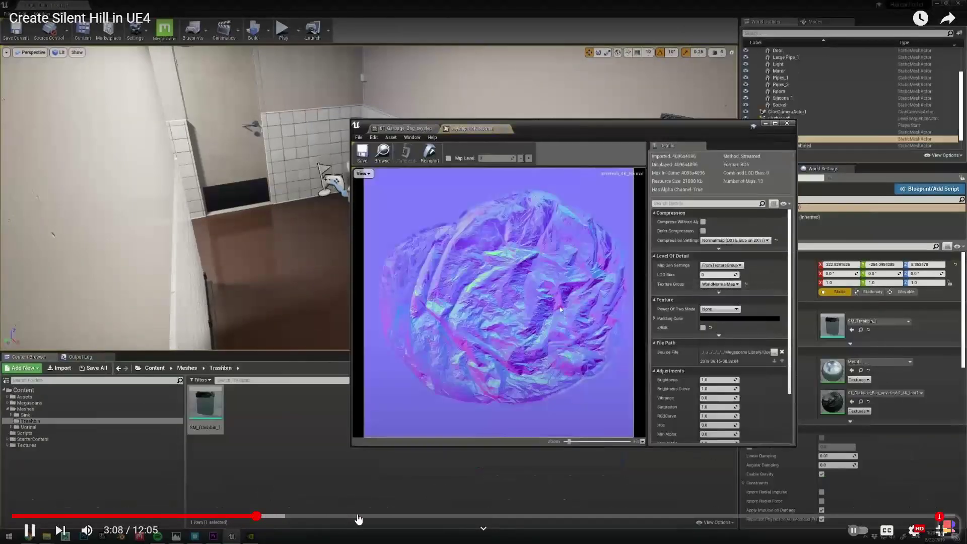
pyautogui.click(359, 516)
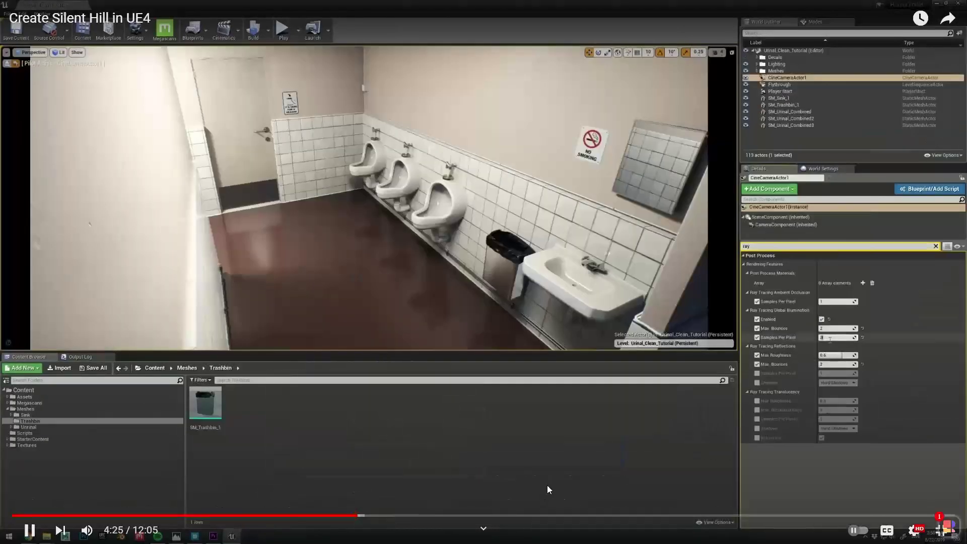
# Step: Skip through the rest of the Silent Hill video in stages to the finished restroom scene, and leave full screen
pyautogui.click(467, 516)
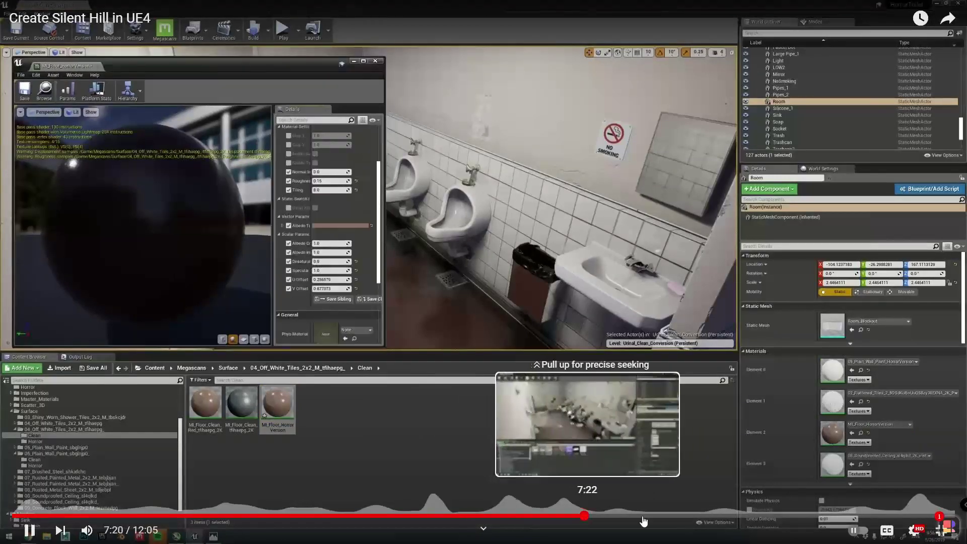
pyautogui.click(585, 516)
pyautogui.click(677, 515)
pyautogui.click(758, 515)
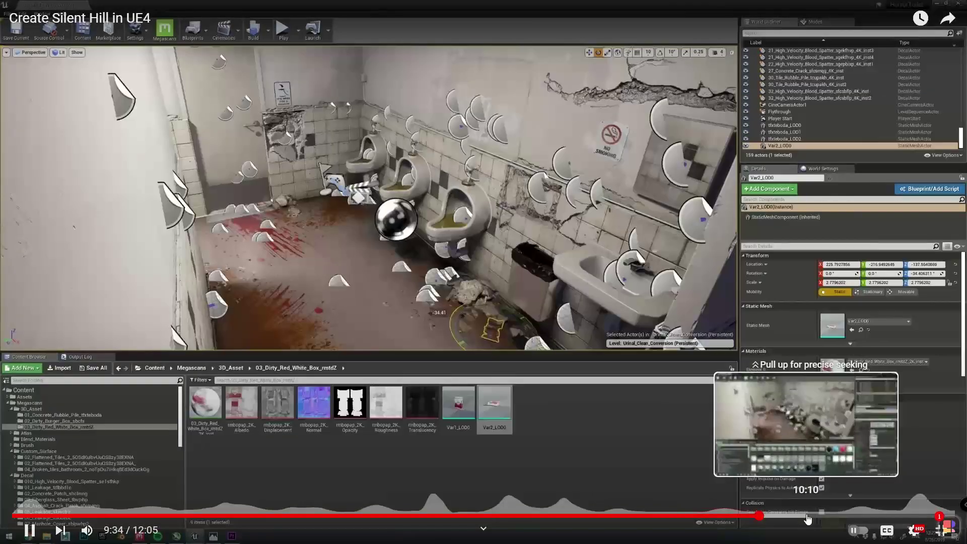
pyautogui.click(807, 515)
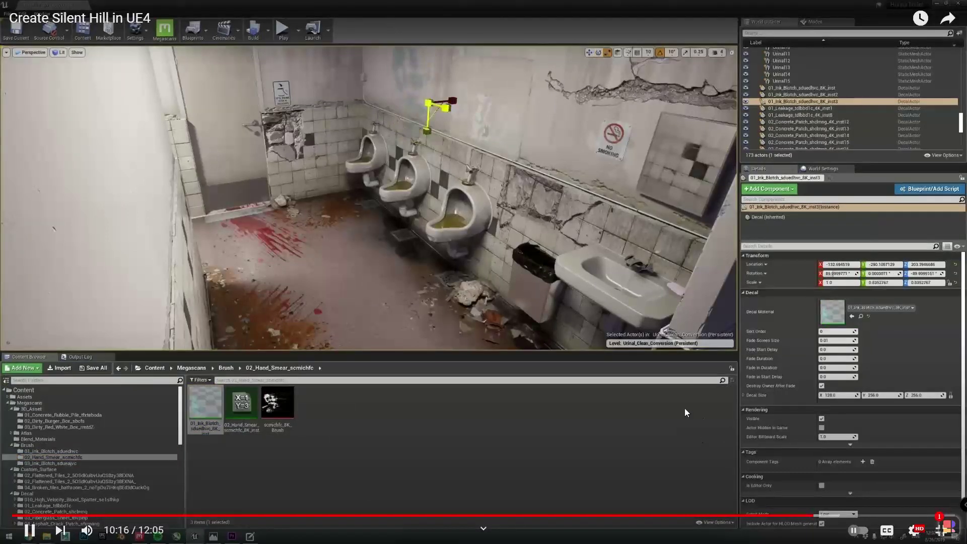
pyautogui.click(859, 516)
pyautogui.click(872, 515)
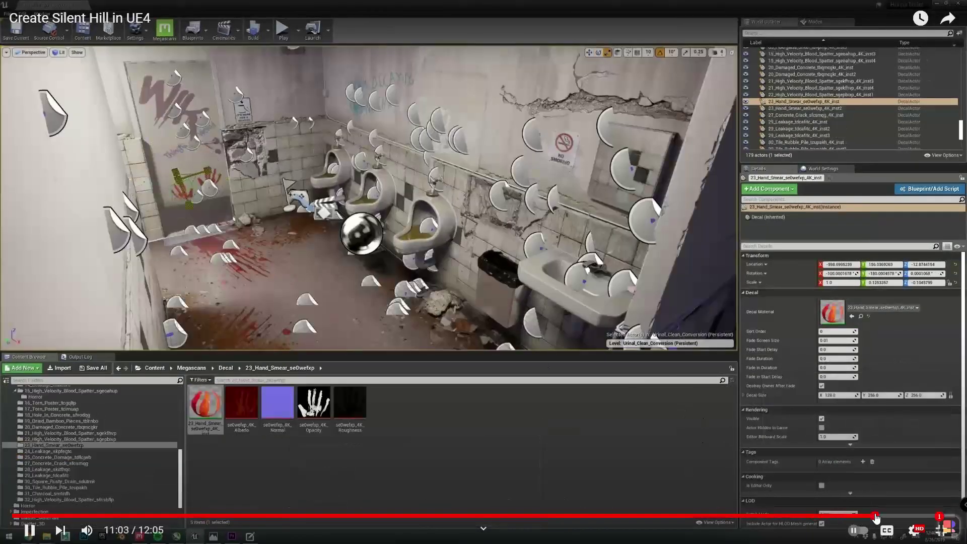
pyautogui.moveTo(895, 516); pyautogui.dragTo(904, 516)
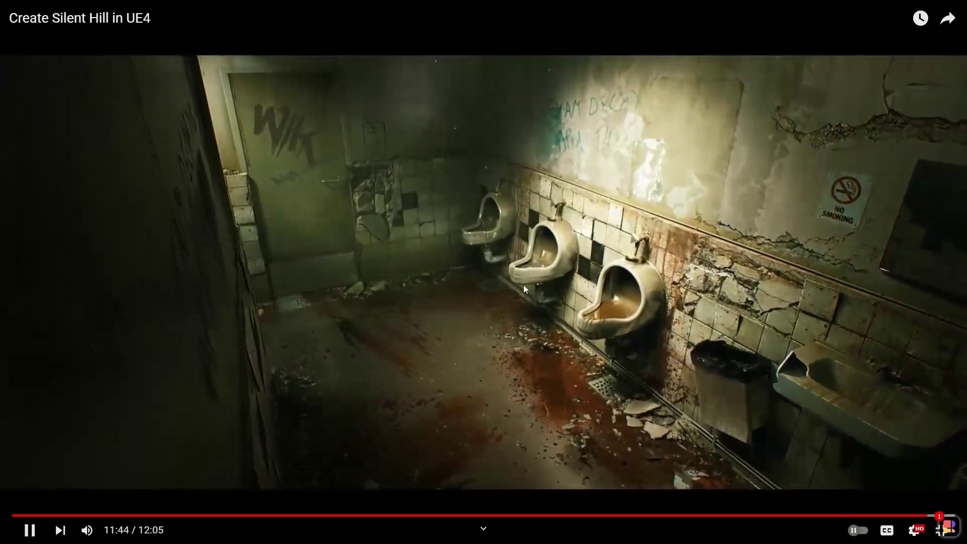
pyautogui.doubleClick(523, 285)
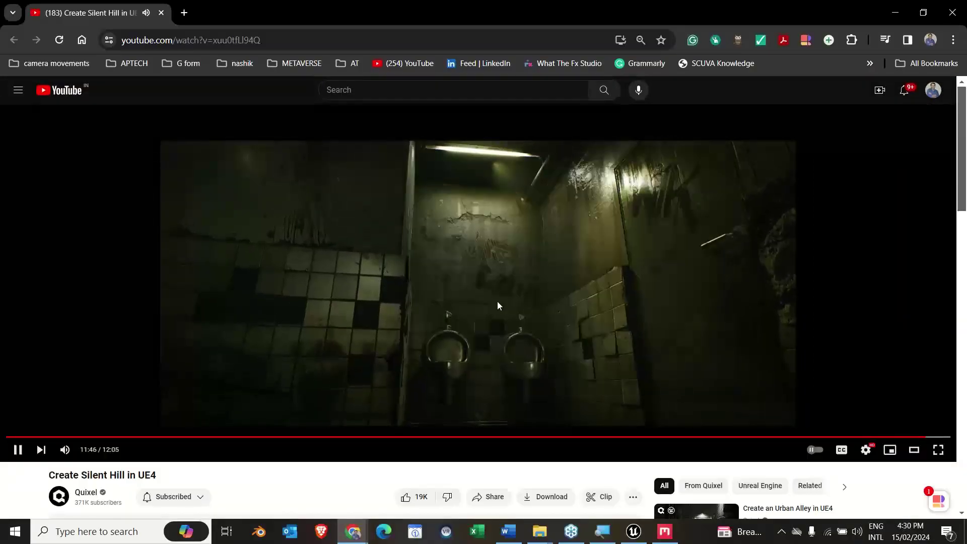
# Step: Copy the Silent Hill video's web address and pause the playback
pyautogui.click(305, 40)
pyautogui.rightClick(305, 40)
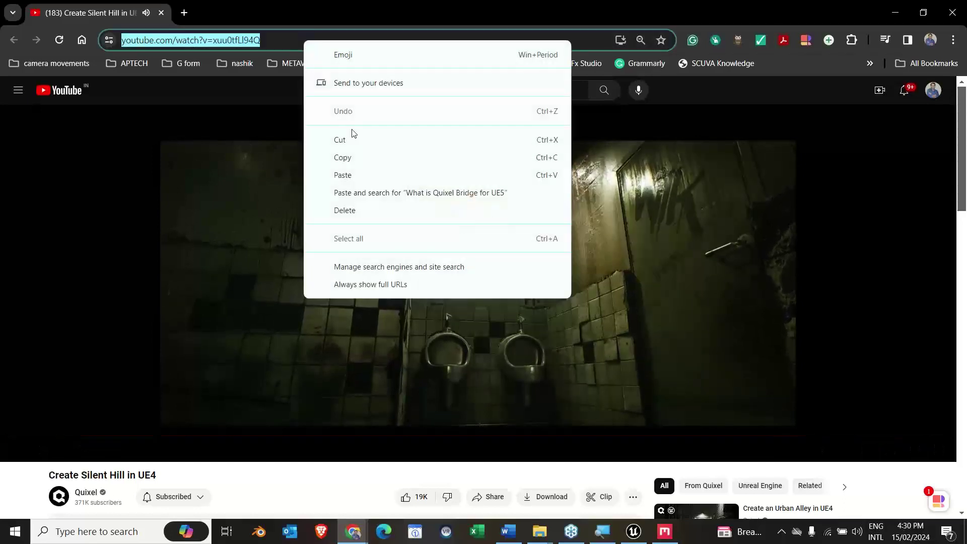
pyautogui.click(358, 157)
pyautogui.click(408, 265)
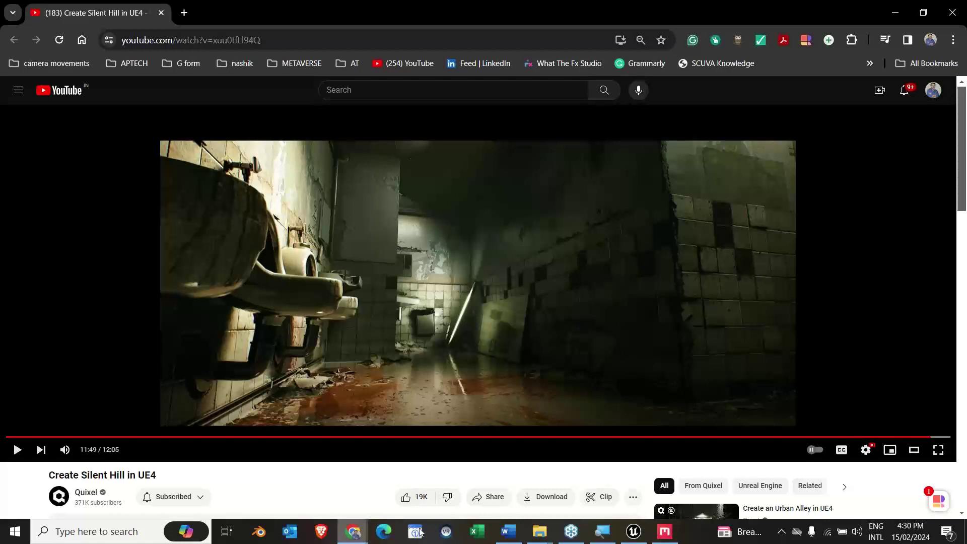
# Step: Switch back to Unreal Engine, save NewMaterial from its material editor, and return to the ThirdPersonMap level
pyautogui.click(633, 531)
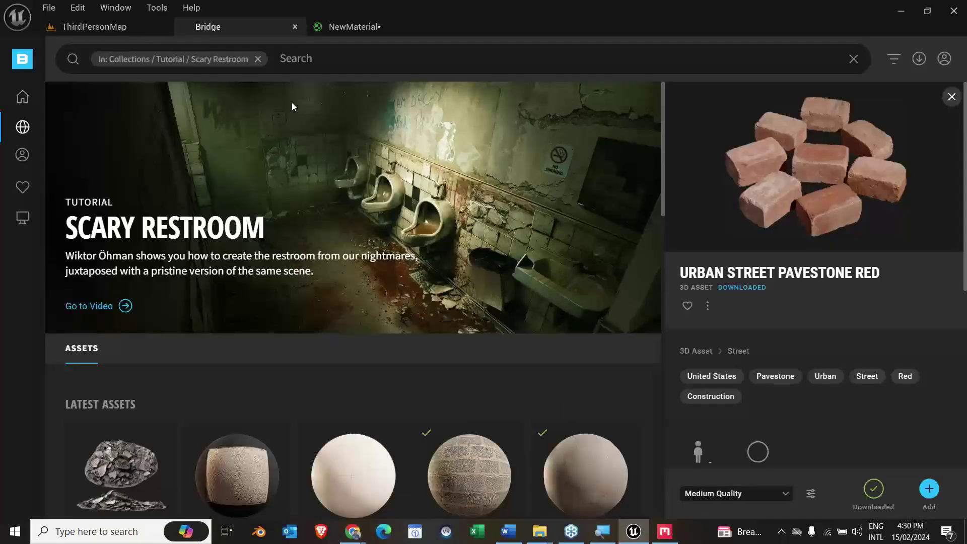
pyautogui.click(132, 29)
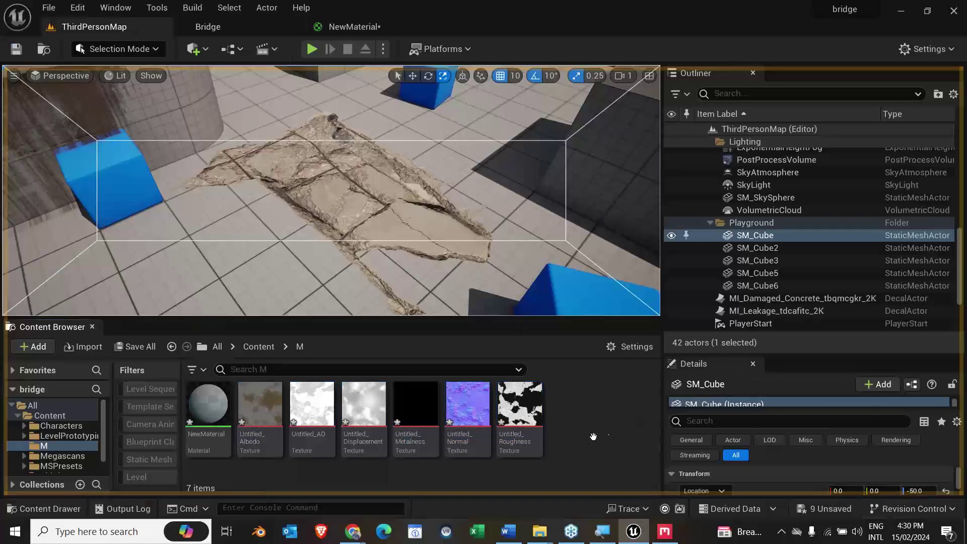
pyautogui.moveTo(206, 406); pyautogui.dragTo(212, 412)
pyautogui.press('Escape')
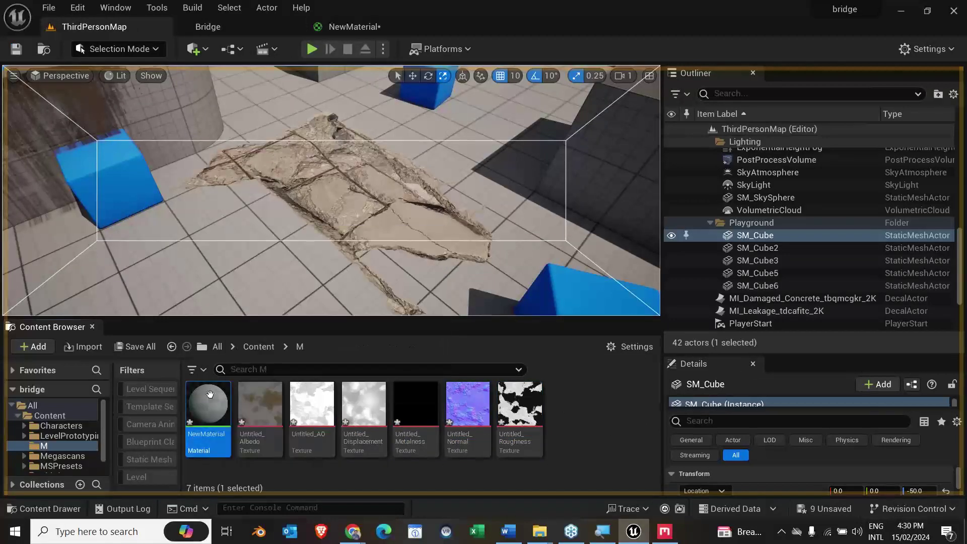
pyautogui.doubleClick(209, 398)
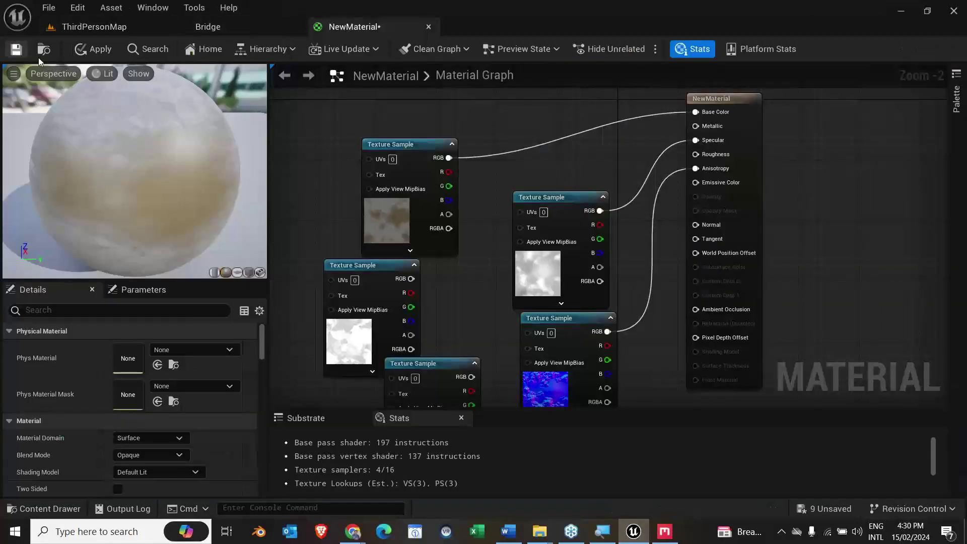
pyautogui.click(123, 28)
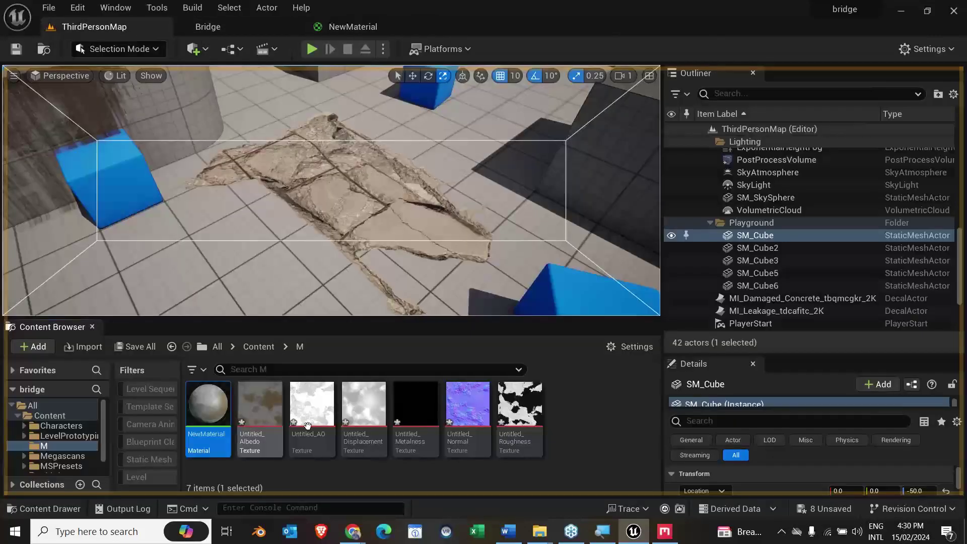
# Step: Try to apply NewMaterial to the blue cube, clear the actor selection, and show the project's Content root folder
pyautogui.moveTo(204, 398); pyautogui.dragTo(120, 170)
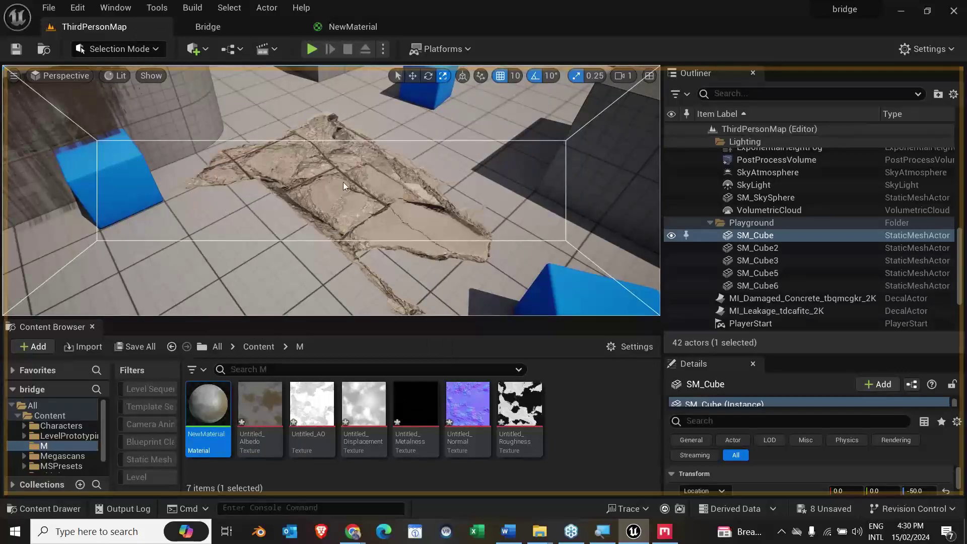
pyautogui.press('Escape')
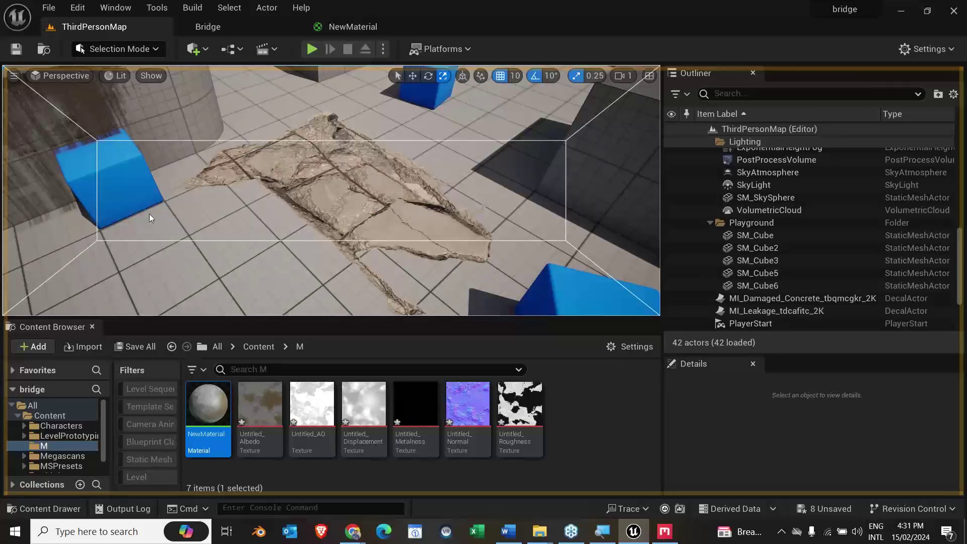
pyautogui.click(144, 48)
pyautogui.click(136, 69)
pyautogui.click(59, 417)
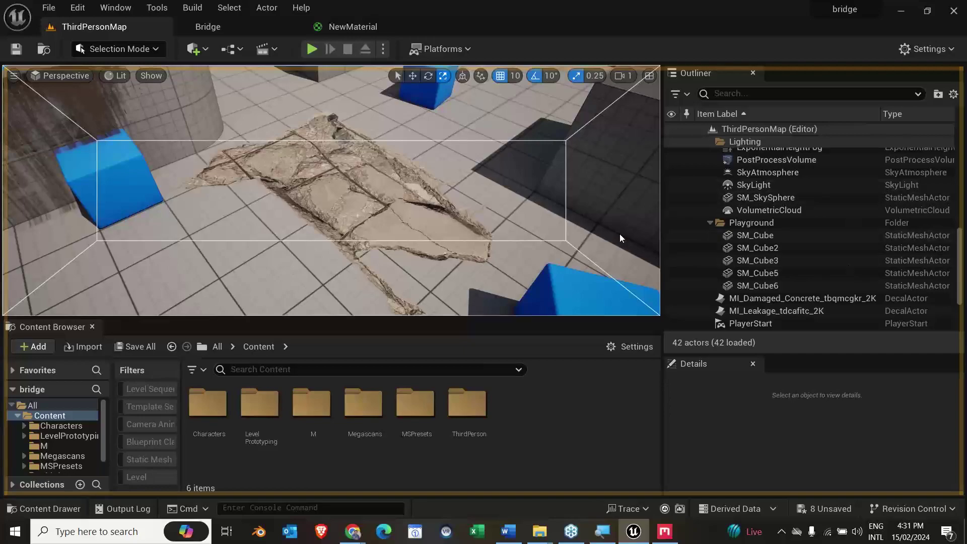
# Step: Close Bridge in the Unreal editor, leaving ThirdPersonMap and NewMaterial open
pyautogui.click(901, 11)
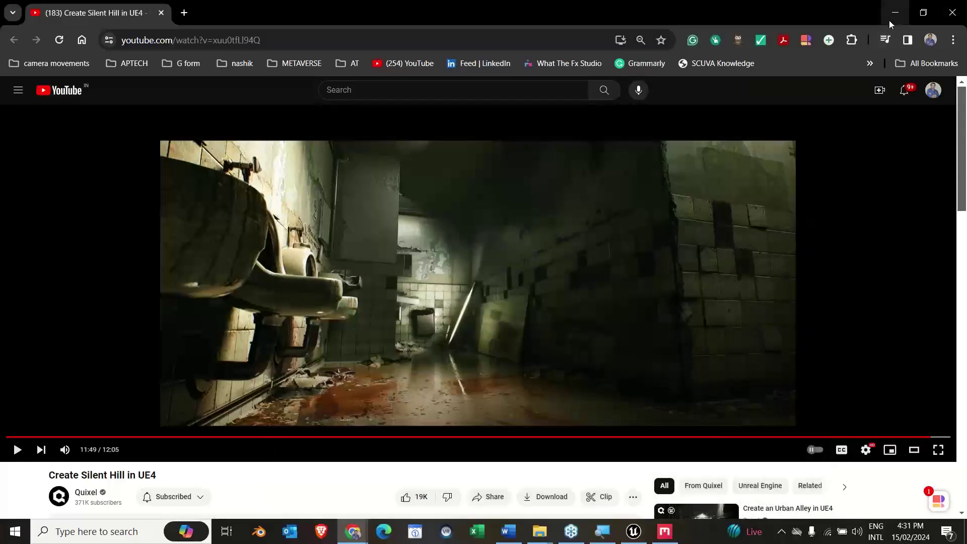
pyautogui.click(633, 531)
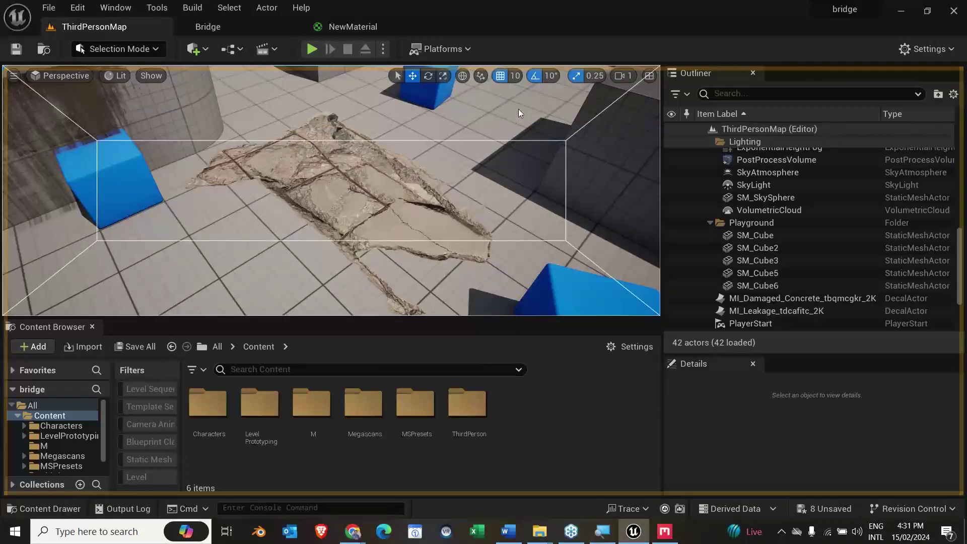
pyautogui.click(352, 27)
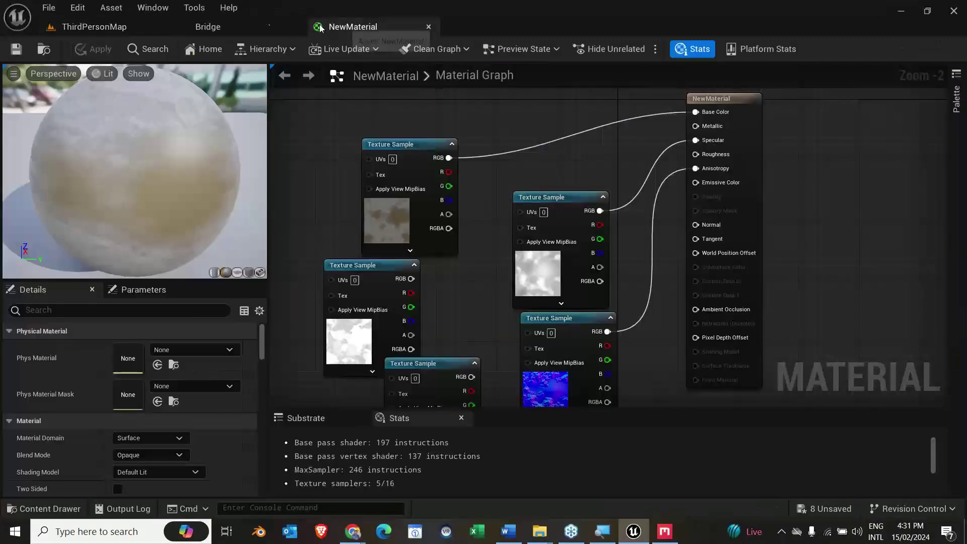
pyautogui.click(249, 28)
pyautogui.click(295, 26)
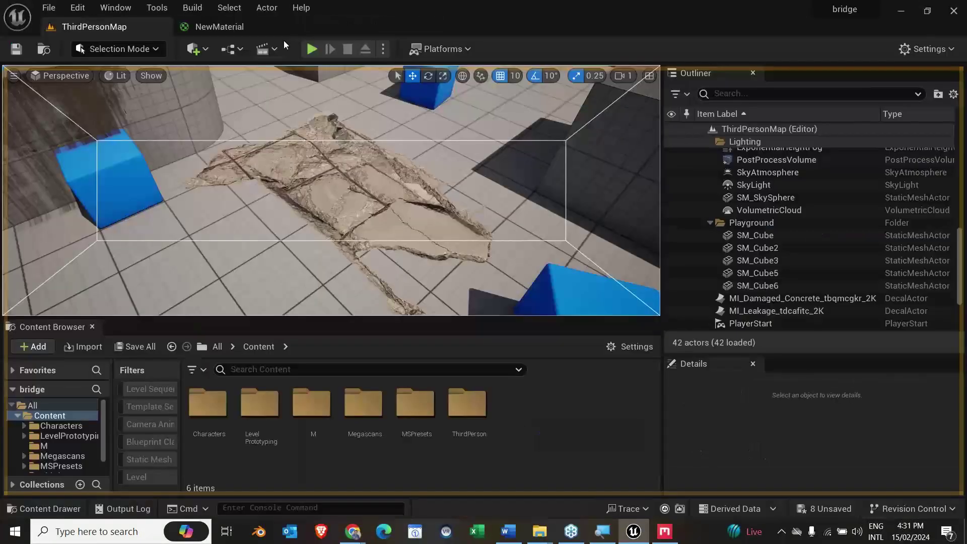
# Step: Create a new level from the Basic template
pyautogui.hotkey('ctrl', 'n')
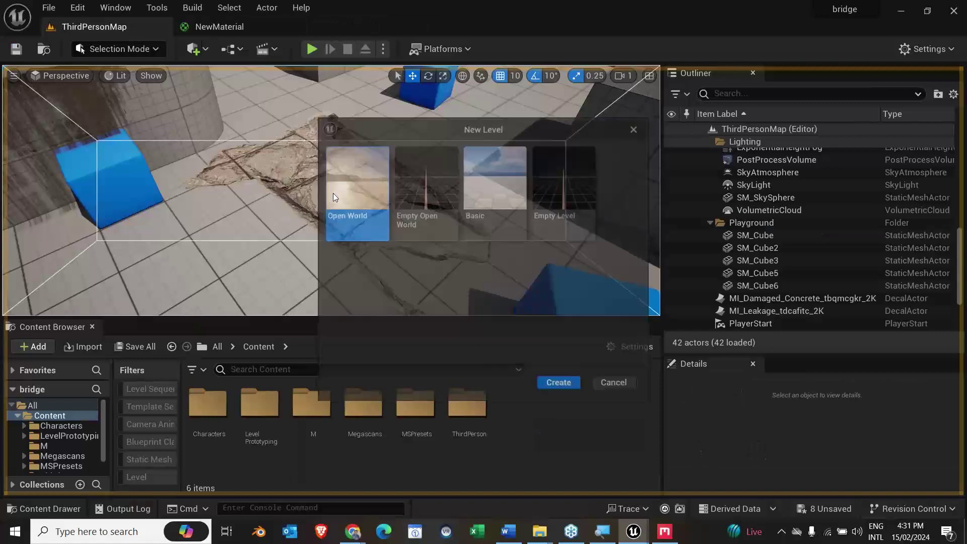
pyautogui.doubleClick(503, 182)
pyautogui.click(587, 406)
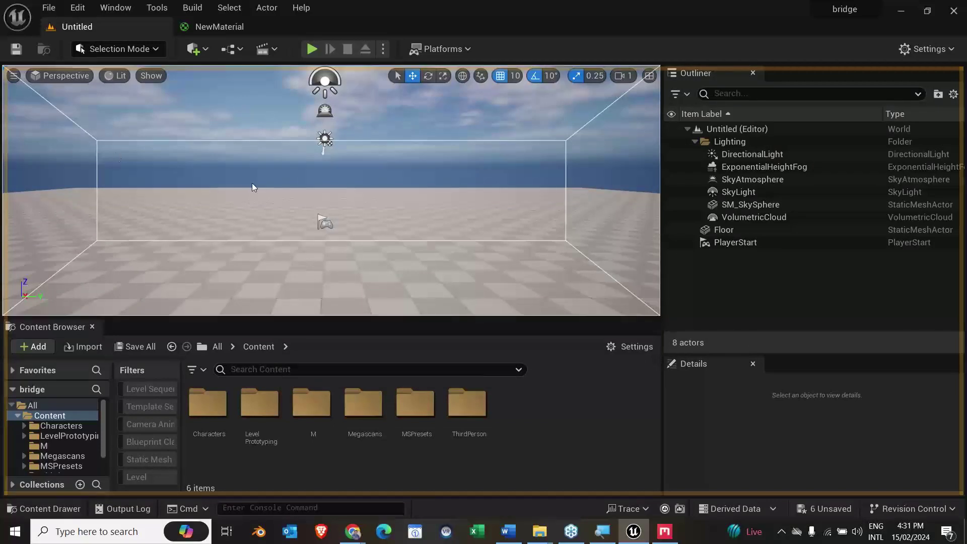
pyautogui.click(730, 143)
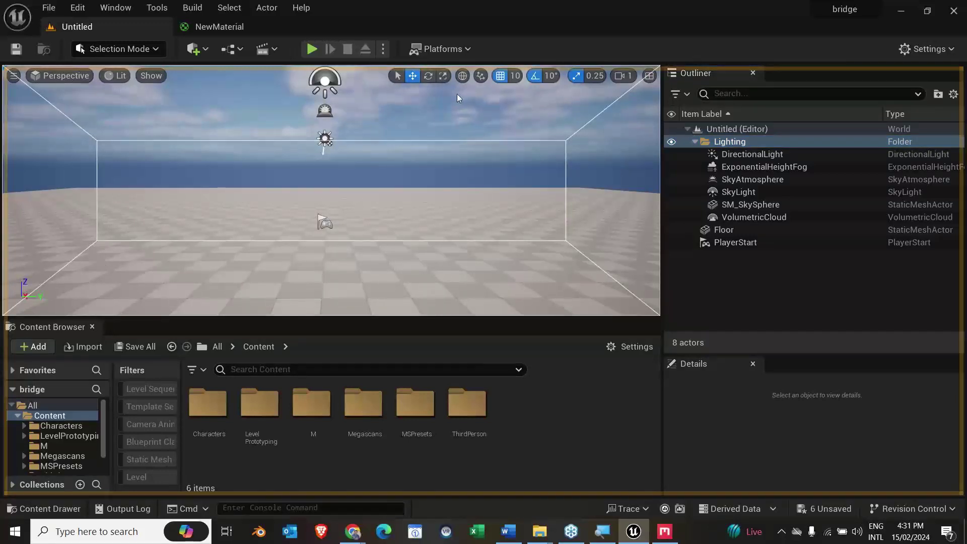
pyautogui.click(125, 50)
pyautogui.click(125, 69)
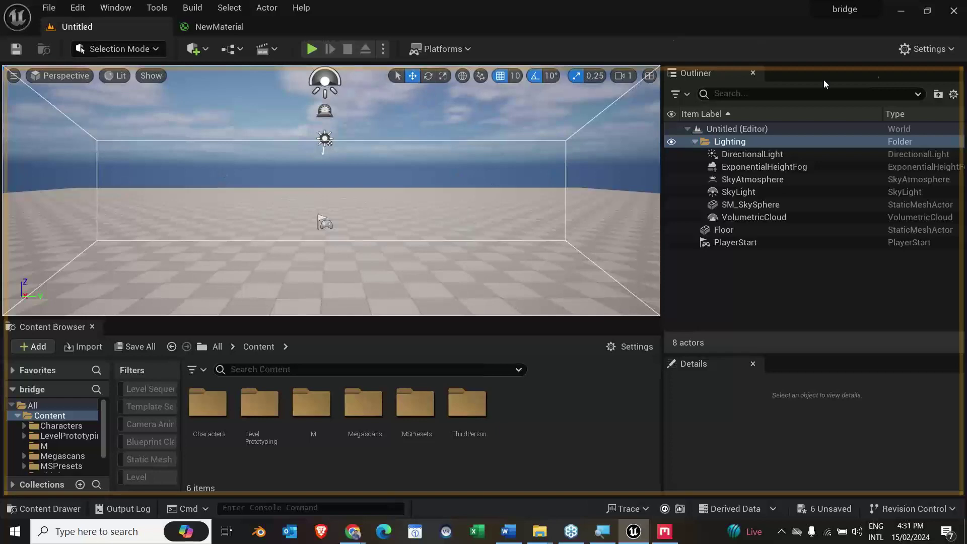
# Step: Set all engine scalability groups to Low
pyautogui.click(925, 49)
pyautogui.moveTo(867, 257)
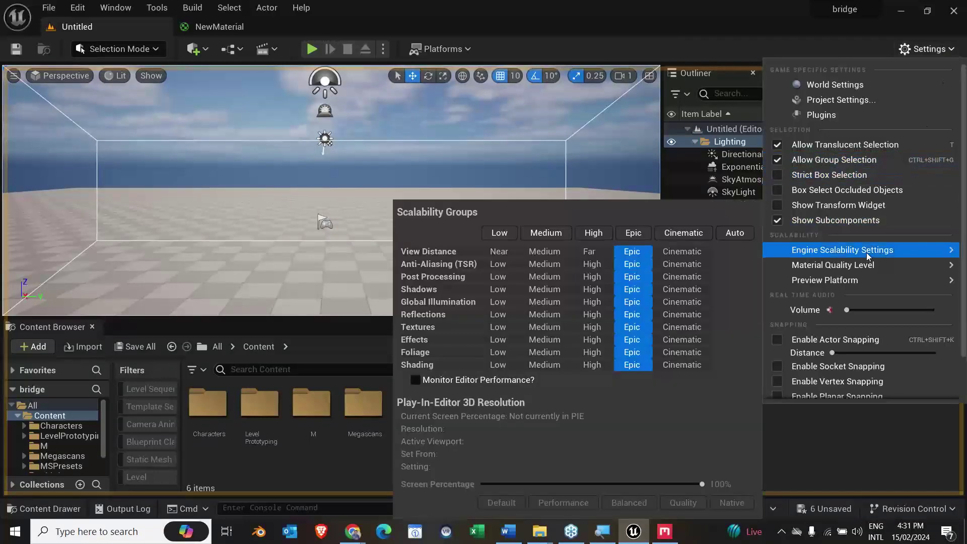
pyautogui.click(593, 233)
pyautogui.click(536, 235)
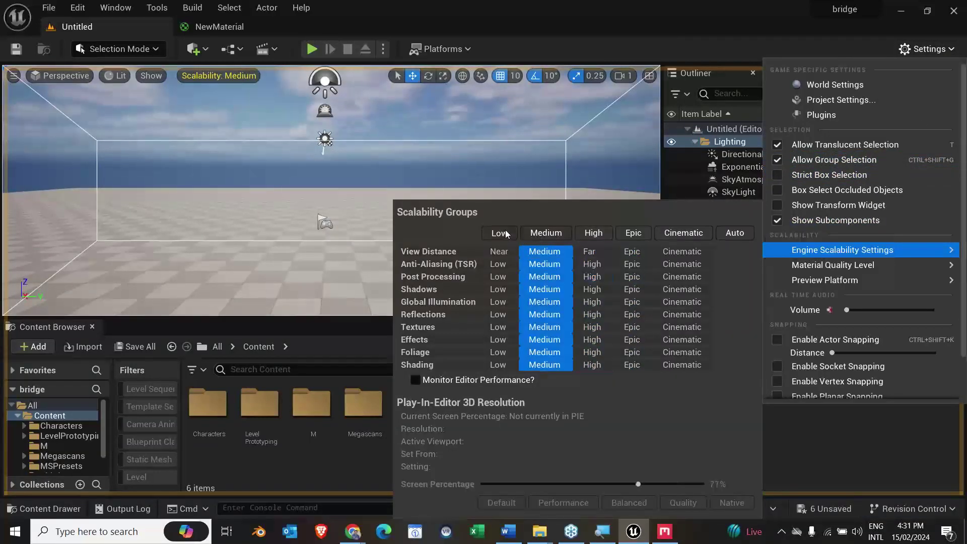
pyautogui.click(499, 233)
pyautogui.click(366, 179)
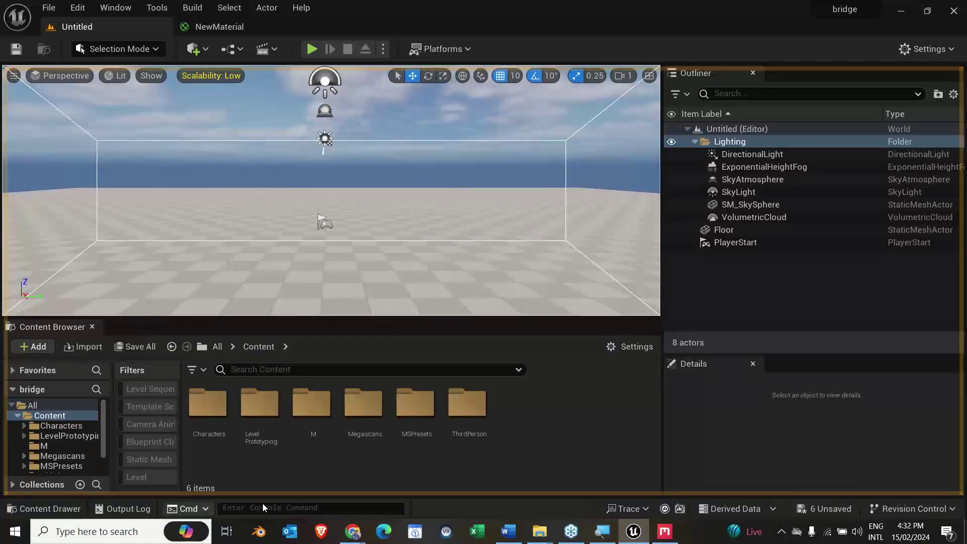
# Step: Close the Unreal editor without saving the pending changes and start the Epic Games Launcher
pyautogui.click(953, 11)
pyautogui.click(599, 406)
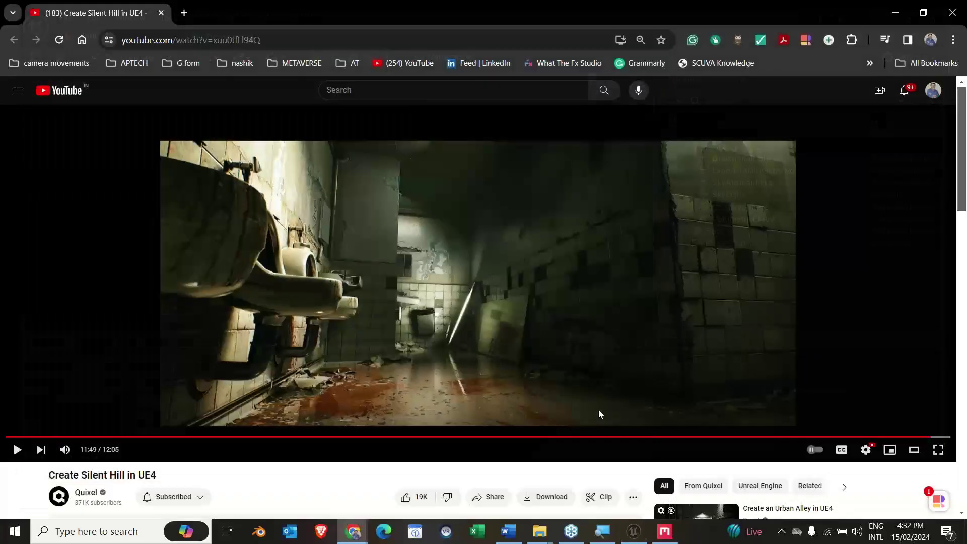
pyautogui.press('super')
pyautogui.write('epic')
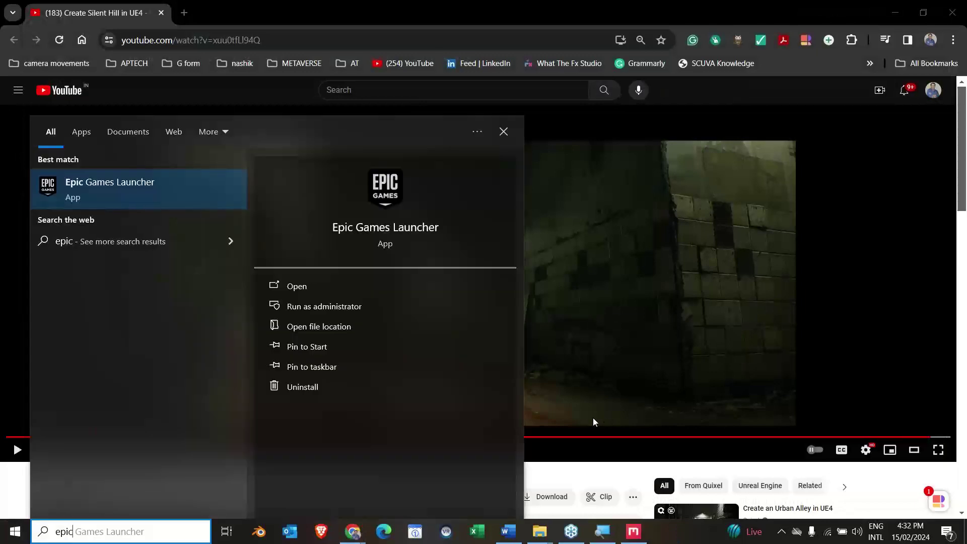
pyautogui.press('Return')
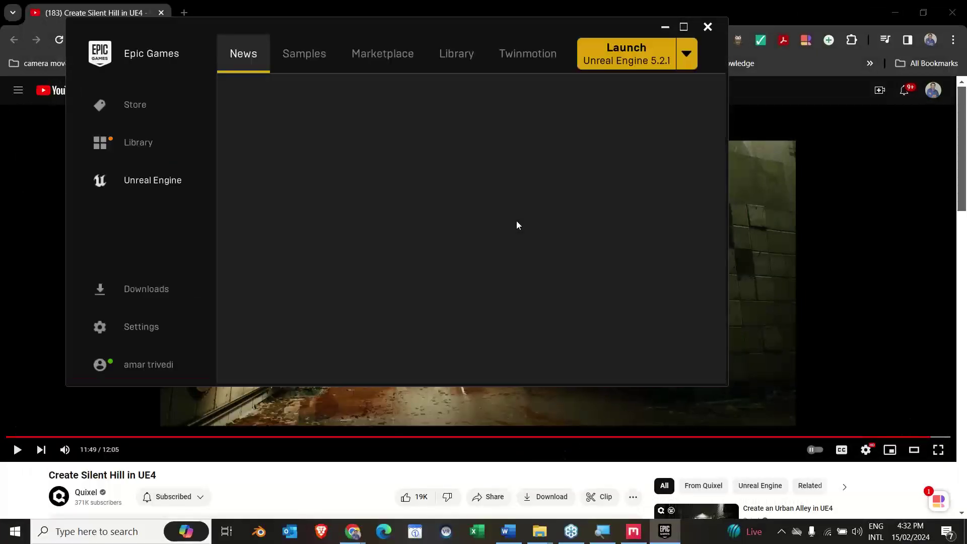
# Step: Open the bridge project from the launcher's Unreal Engine library and decline the graphics driver download
pyautogui.click(456, 54)
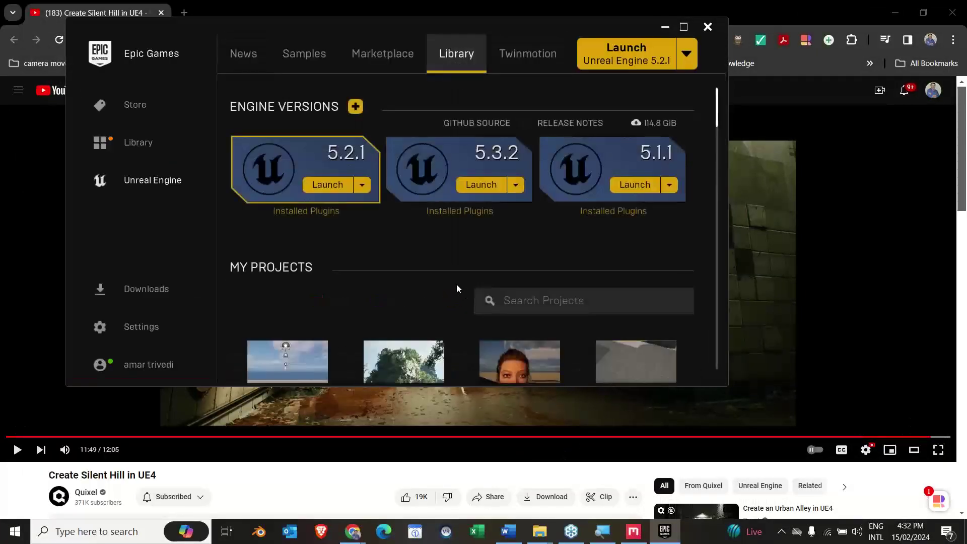
pyautogui.scroll(-3, 453, 287)
pyautogui.click(294, 260)
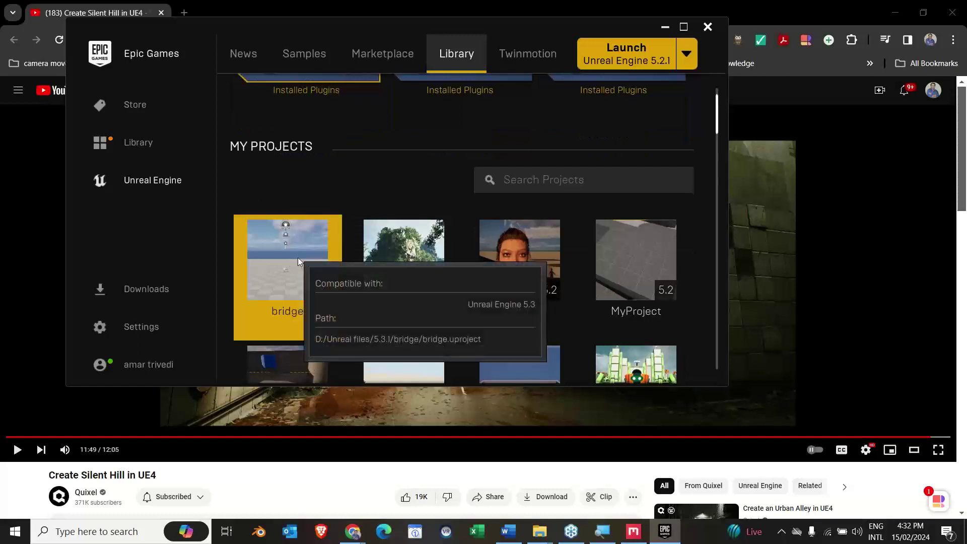
pyautogui.doubleClick(313, 273)
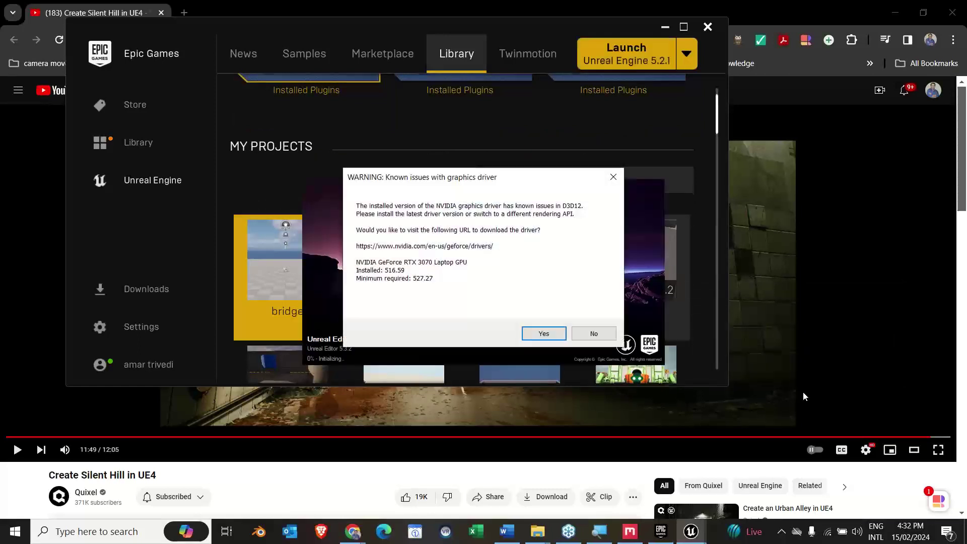
pyautogui.click(593, 335)
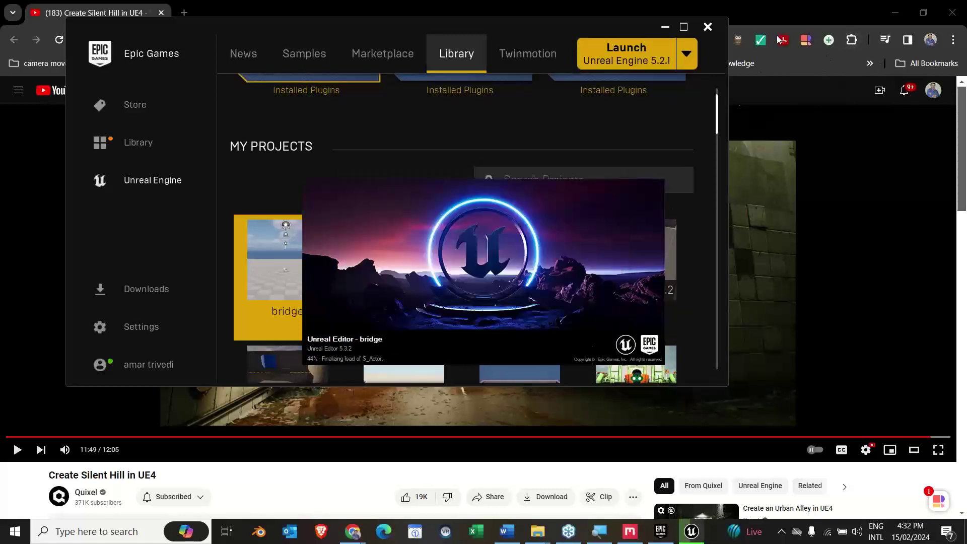
# Step: Return to the Create Silent Hill in UE4 video in Chrome, seek to 11:32 and copy its URL
pyautogui.click(780, 13)
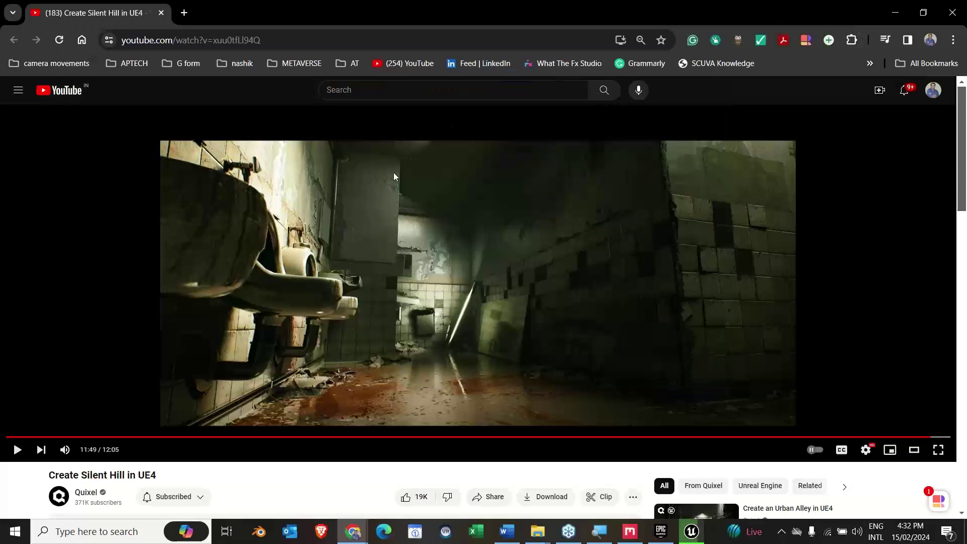
pyautogui.click(907, 436)
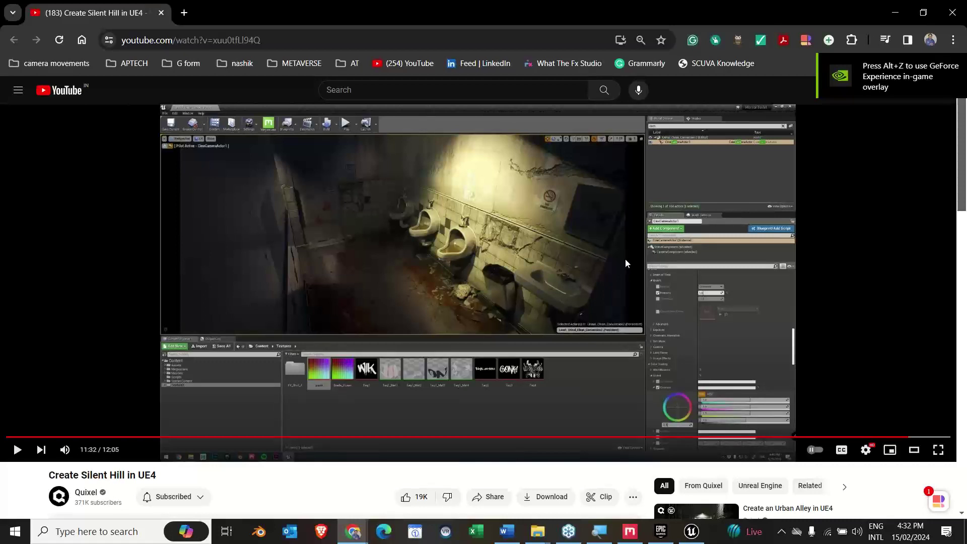
pyautogui.click(314, 40)
pyautogui.rightClick(312, 40)
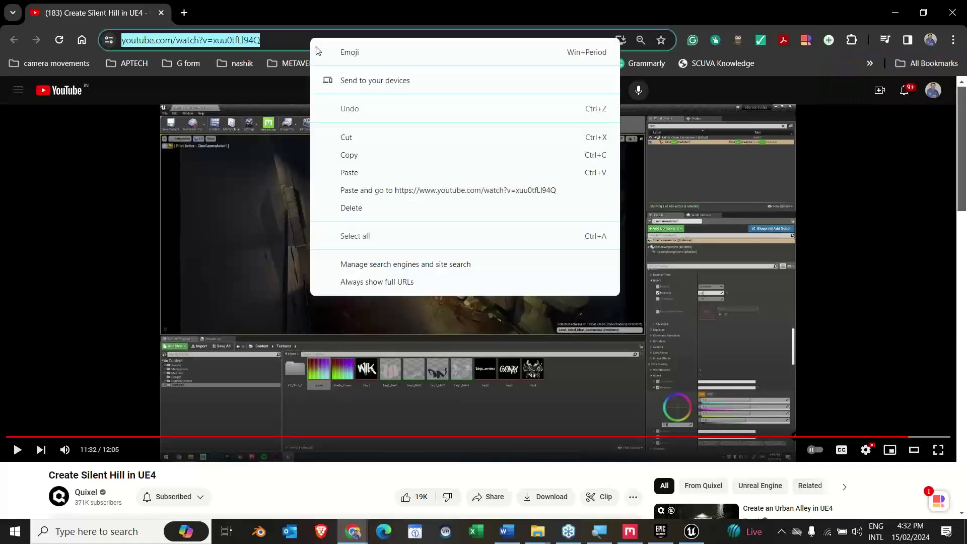
pyautogui.click(372, 156)
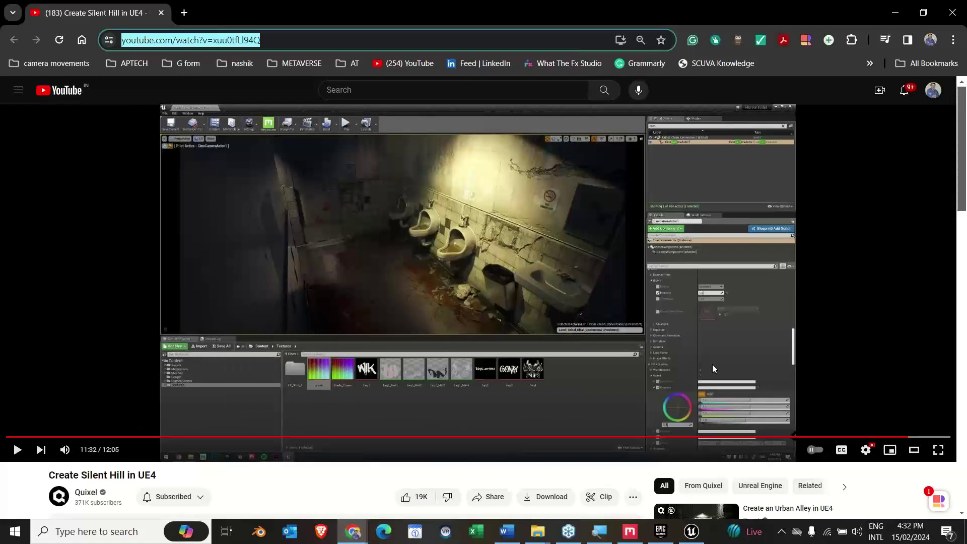
# Step: Look at the reopened bridge project in Unreal Editor, return to Chrome and select the video's URL
pyautogui.click(689, 533)
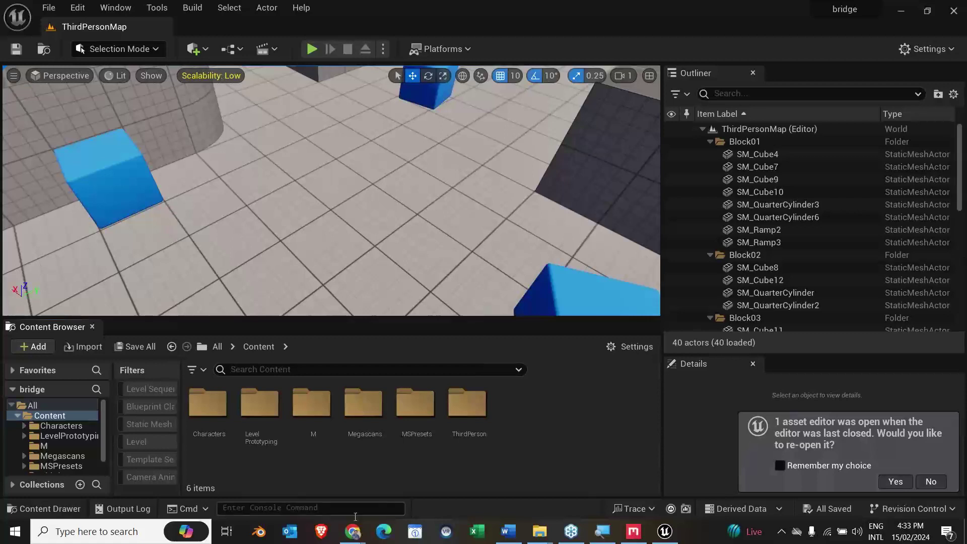
pyautogui.moveTo(352, 531)
pyautogui.click(415, 475)
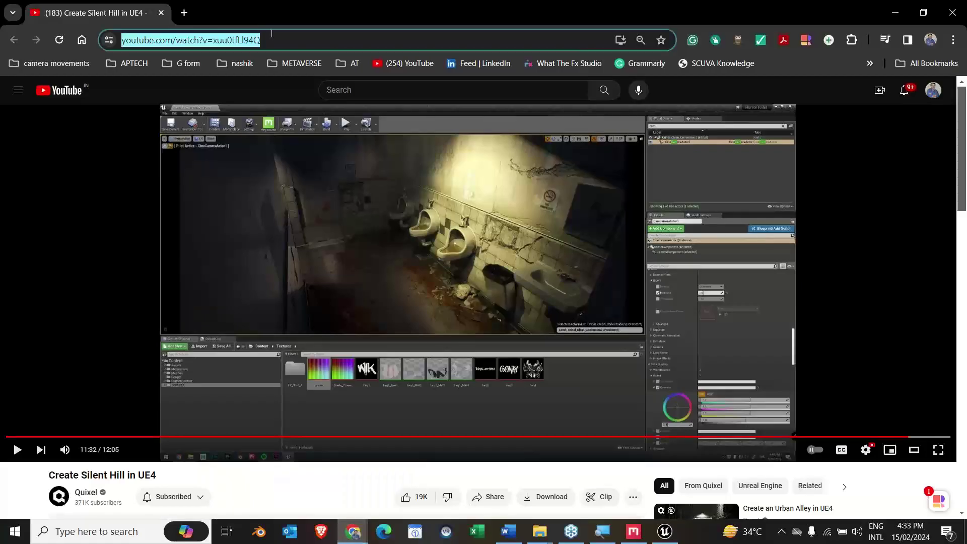
pyautogui.tripleClick(349, 34)
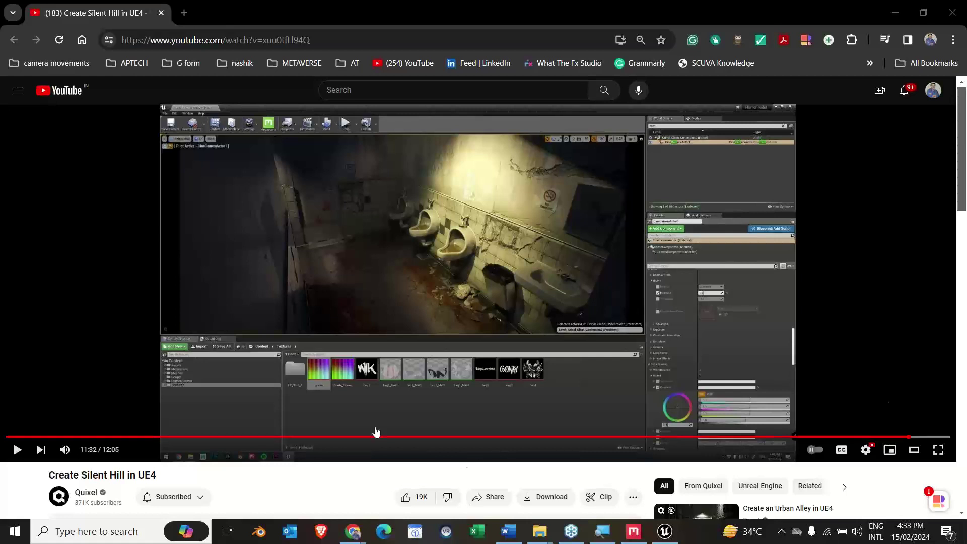
# Step: Review the Silent Hill video at 5:00 and 6:12, and switch to Quixel Mixer
pyautogui.click(394, 440)
pyautogui.click(395, 439)
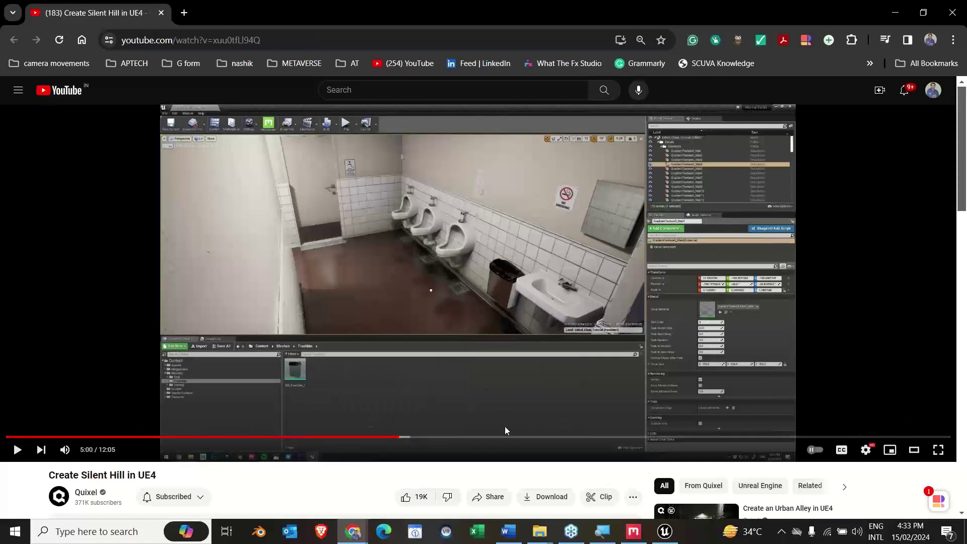
pyautogui.click(491, 438)
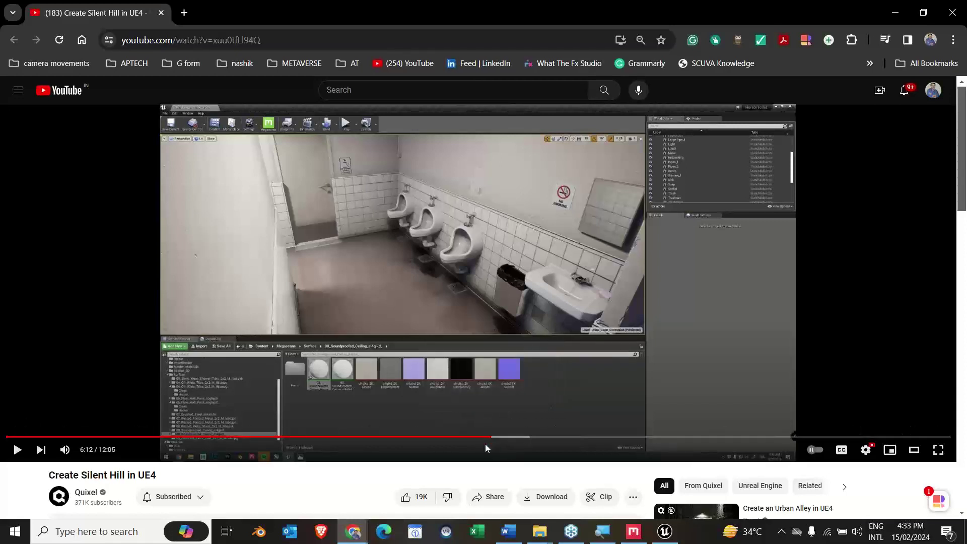
pyautogui.press('space')
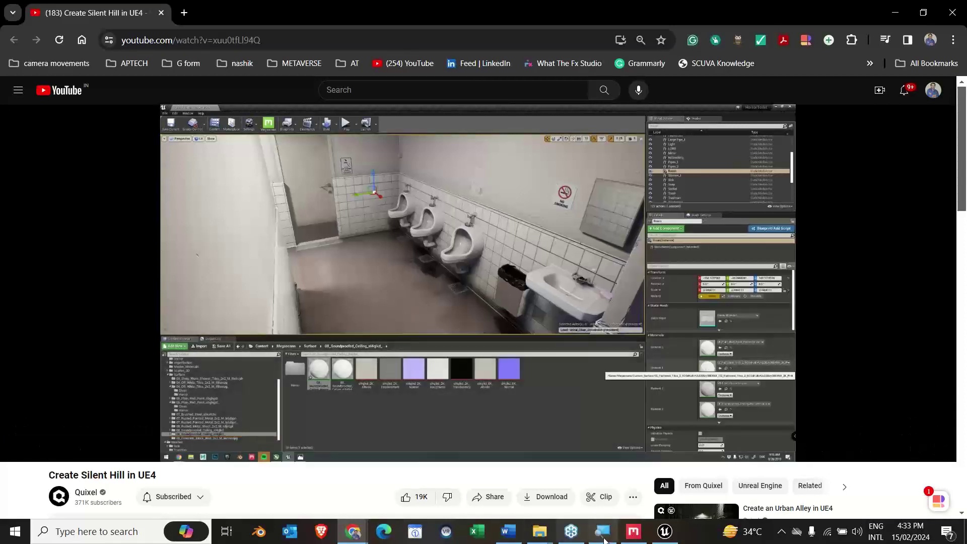
pyautogui.click(634, 531)
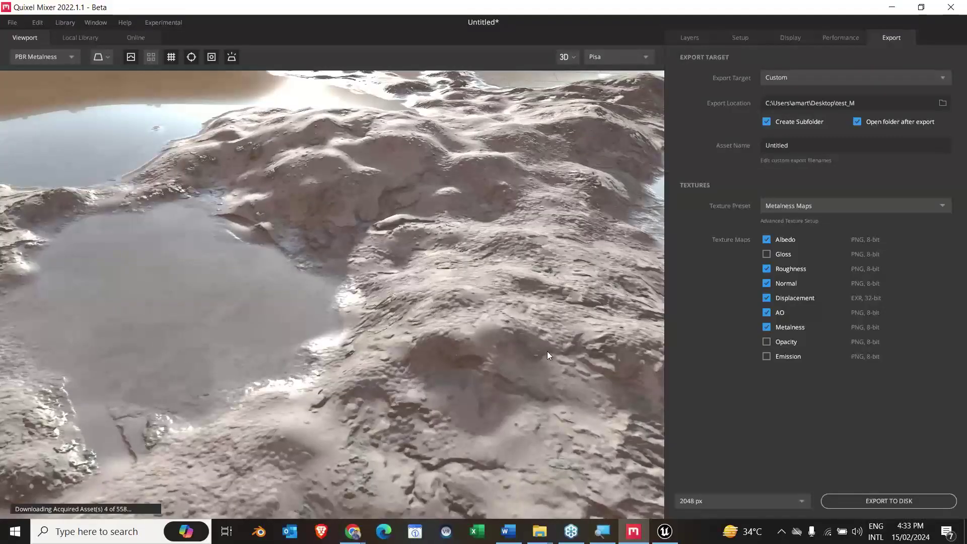